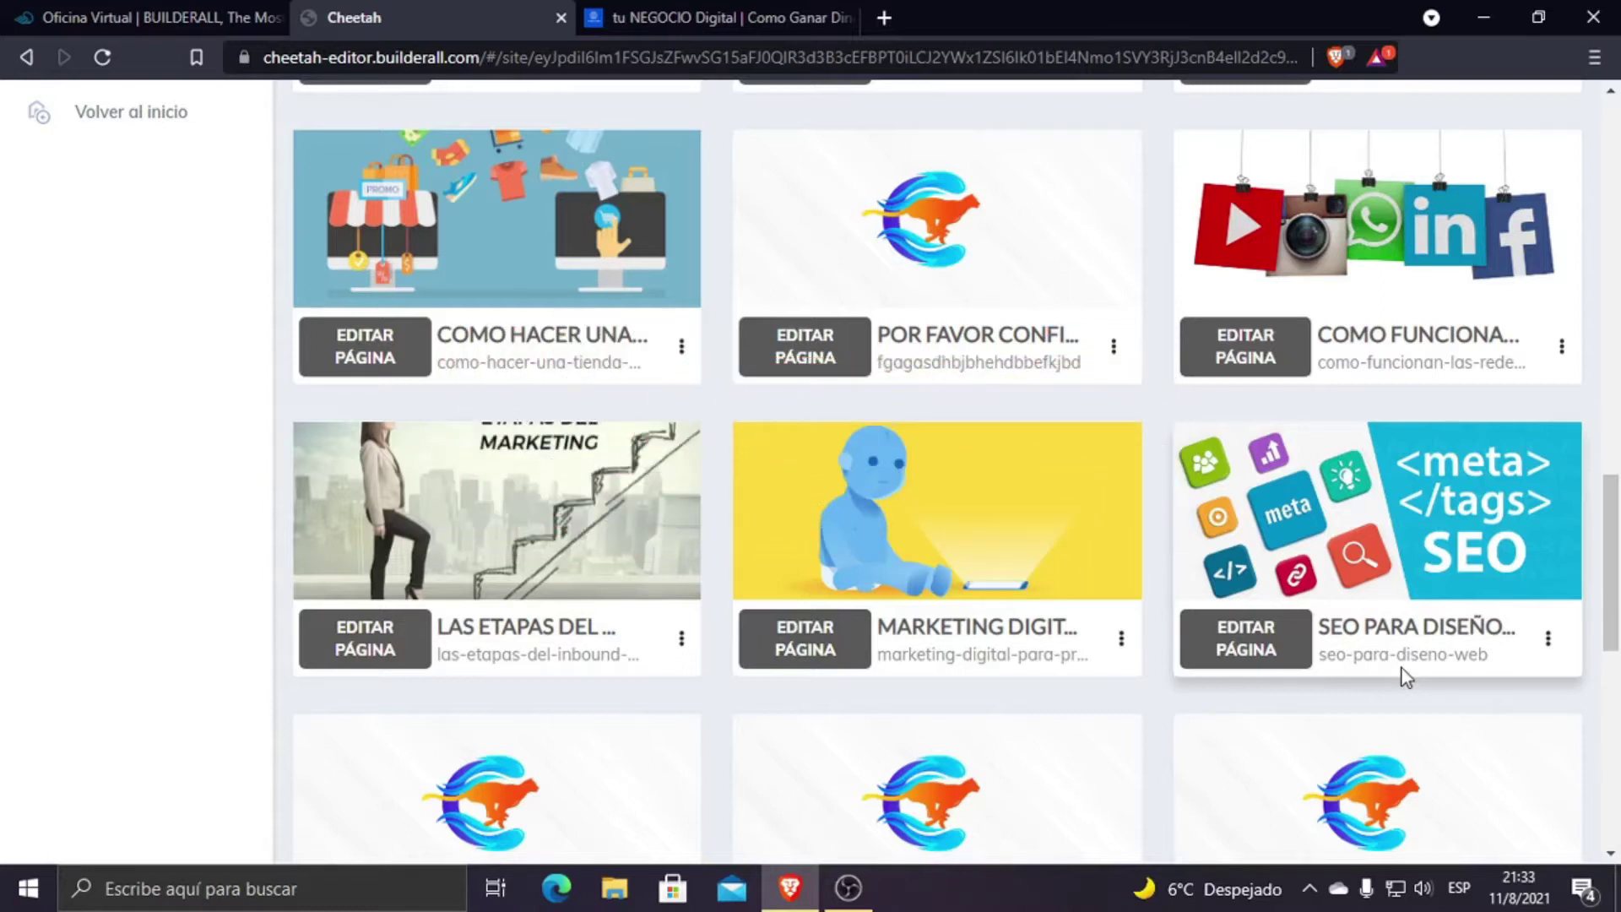
# Step: Look through the tu NEGOCIO Digital page list and close the browser tab showing the published site
pyautogui.scroll(12, 1385, 658)
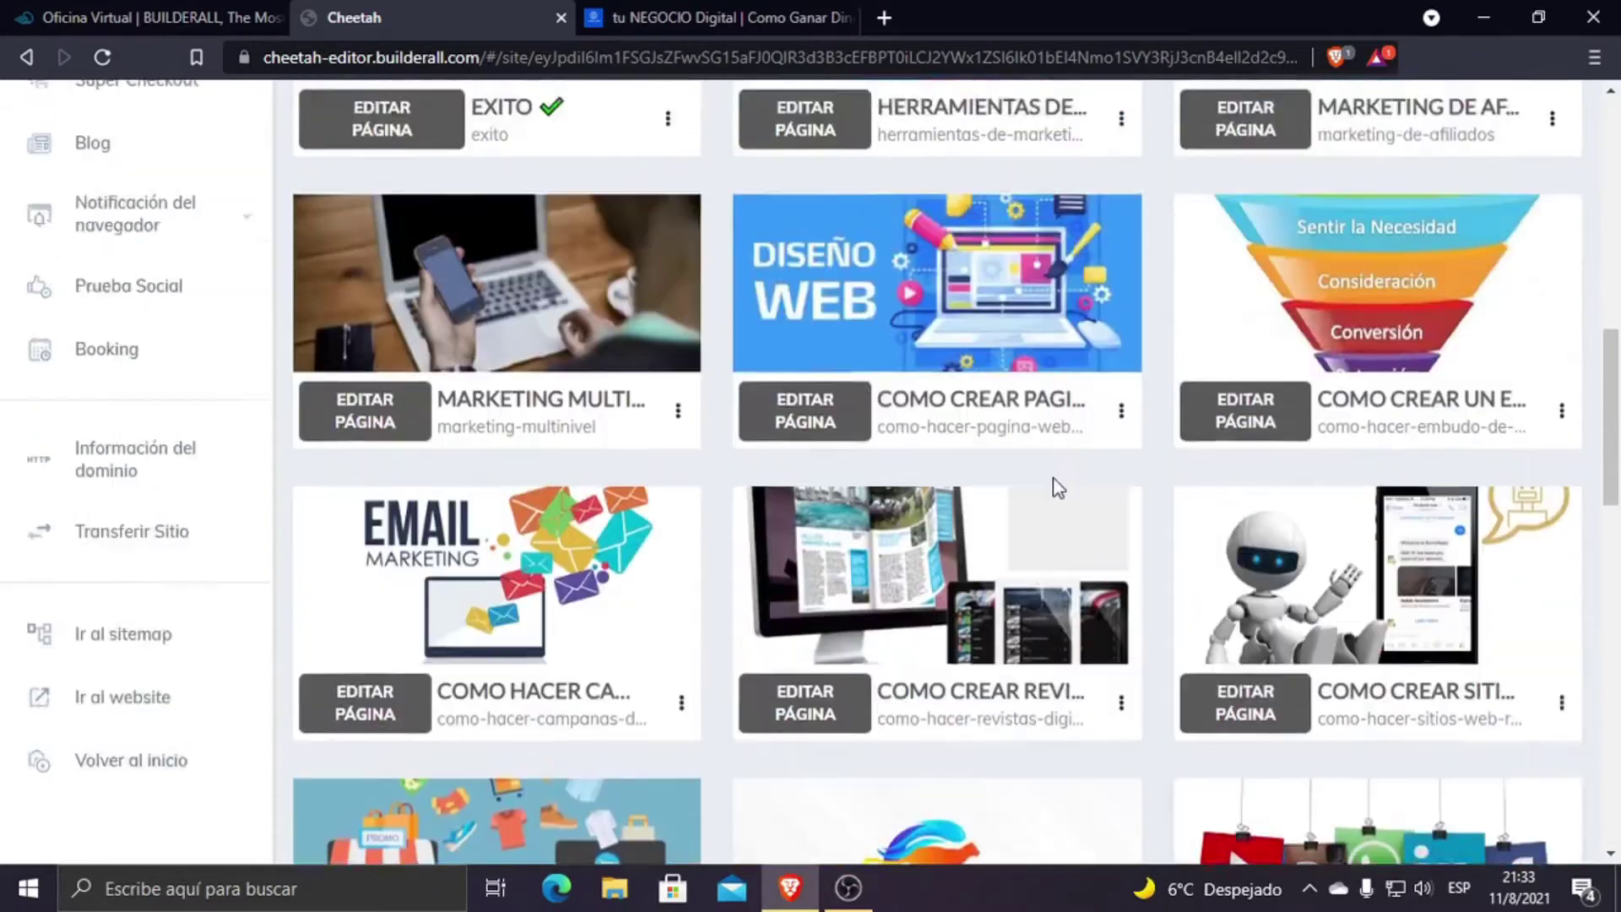
pyautogui.scroll(5, 929, 549)
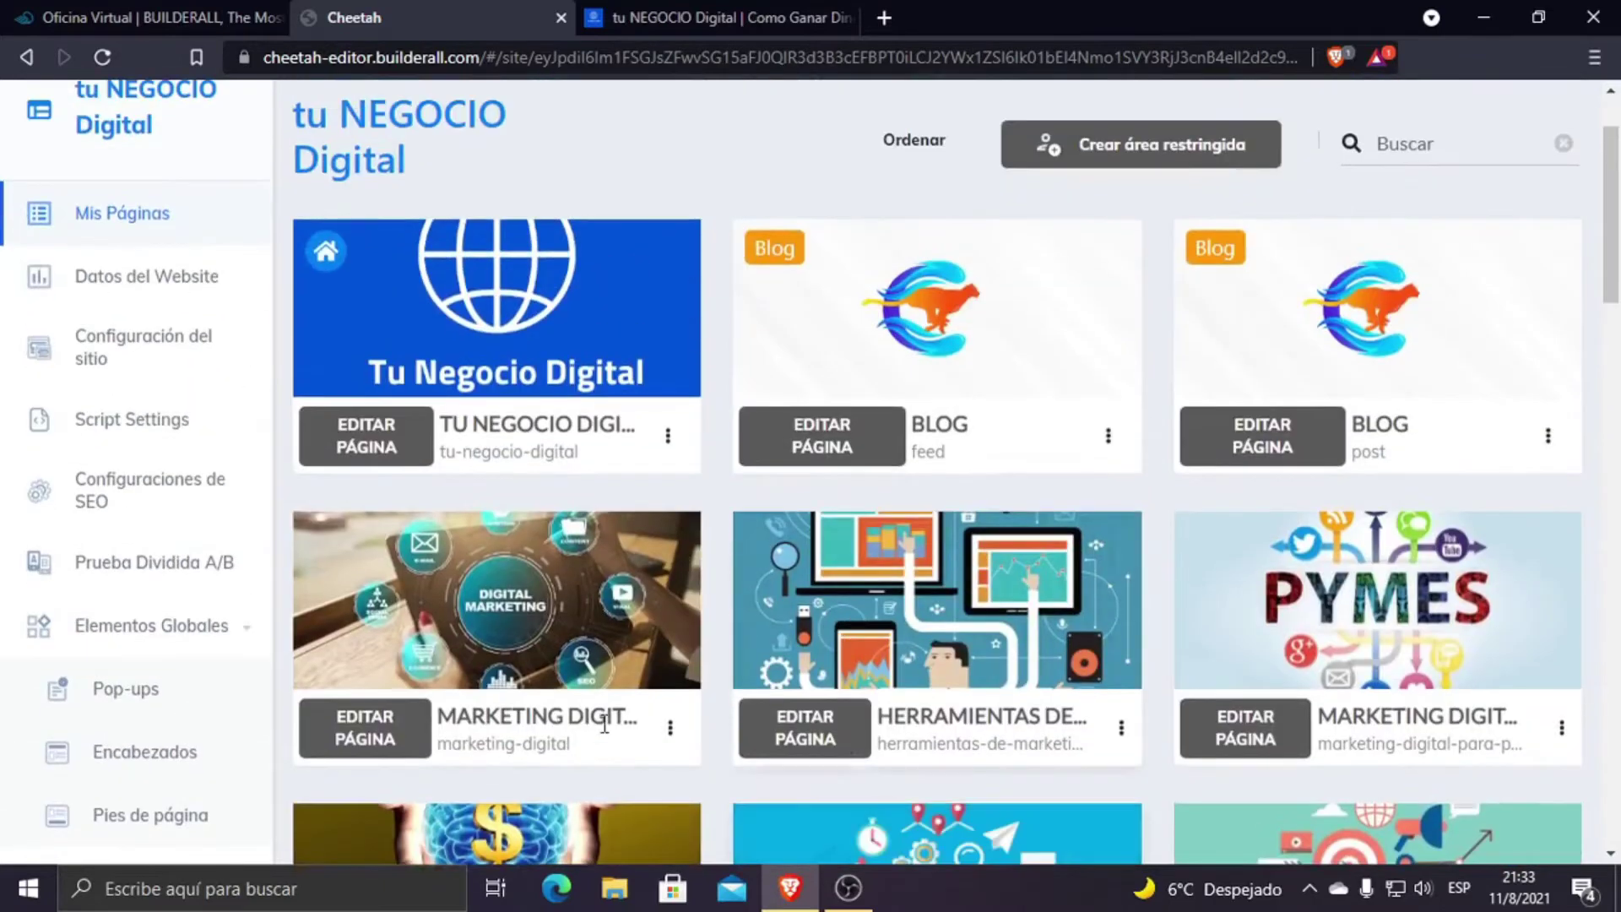
pyautogui.scroll(-4, 435, 675)
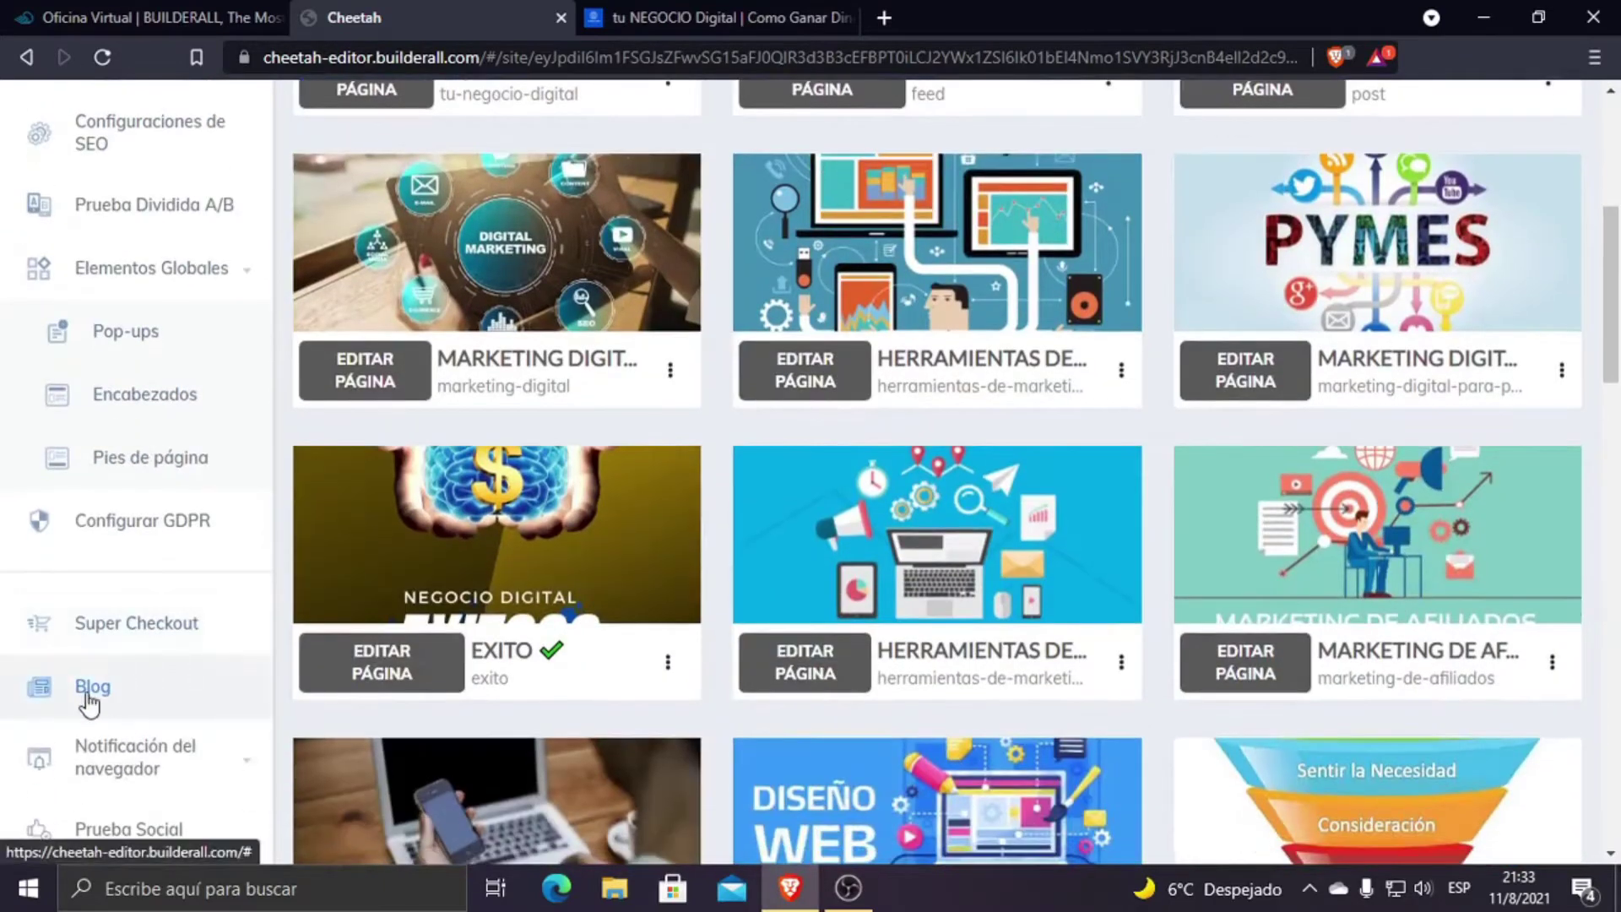
pyautogui.click(844, 18)
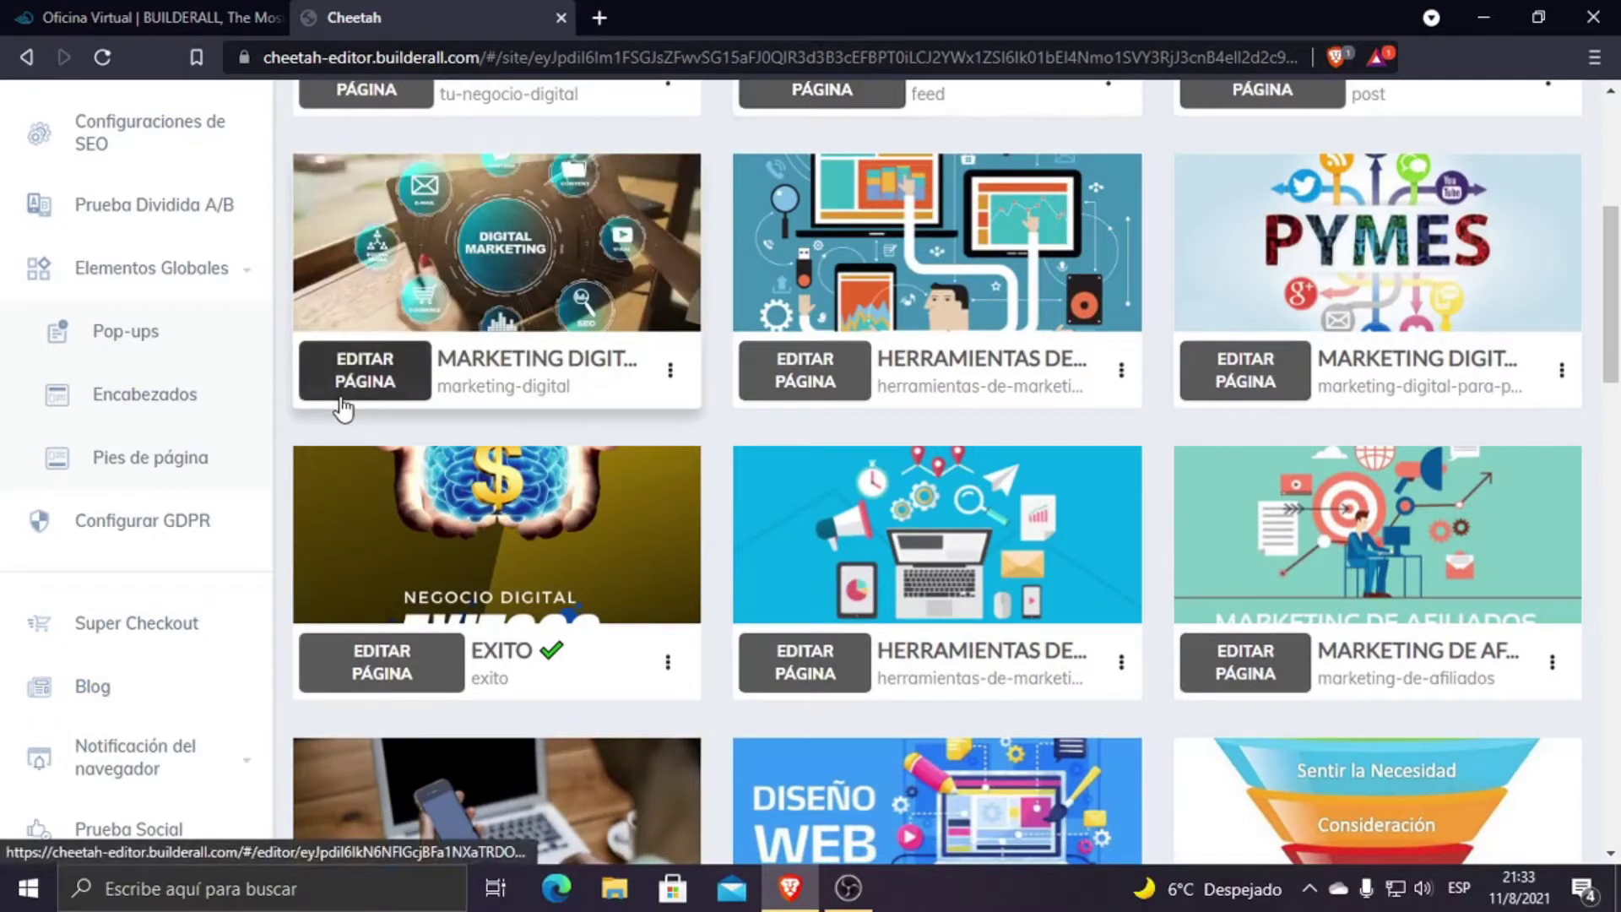
# Step: Open the Blog manager from the site's page list and open the favourite blog "La verdad Acerca de C..." for editing
pyautogui.moveTo(311, 465)
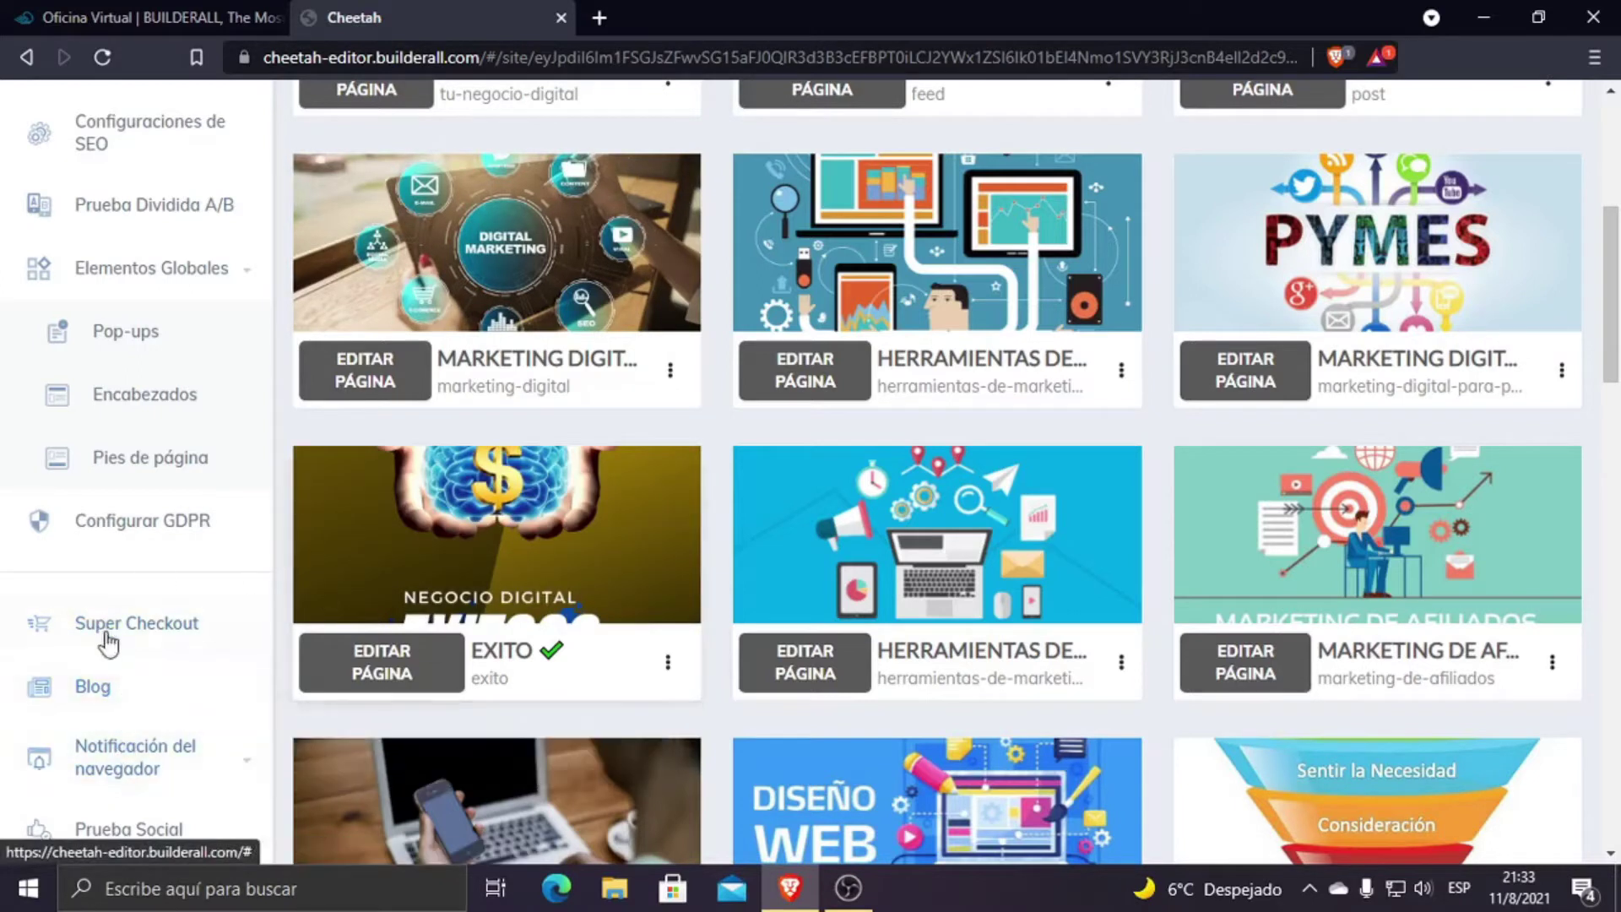
pyautogui.scroll(6, 125, 699)
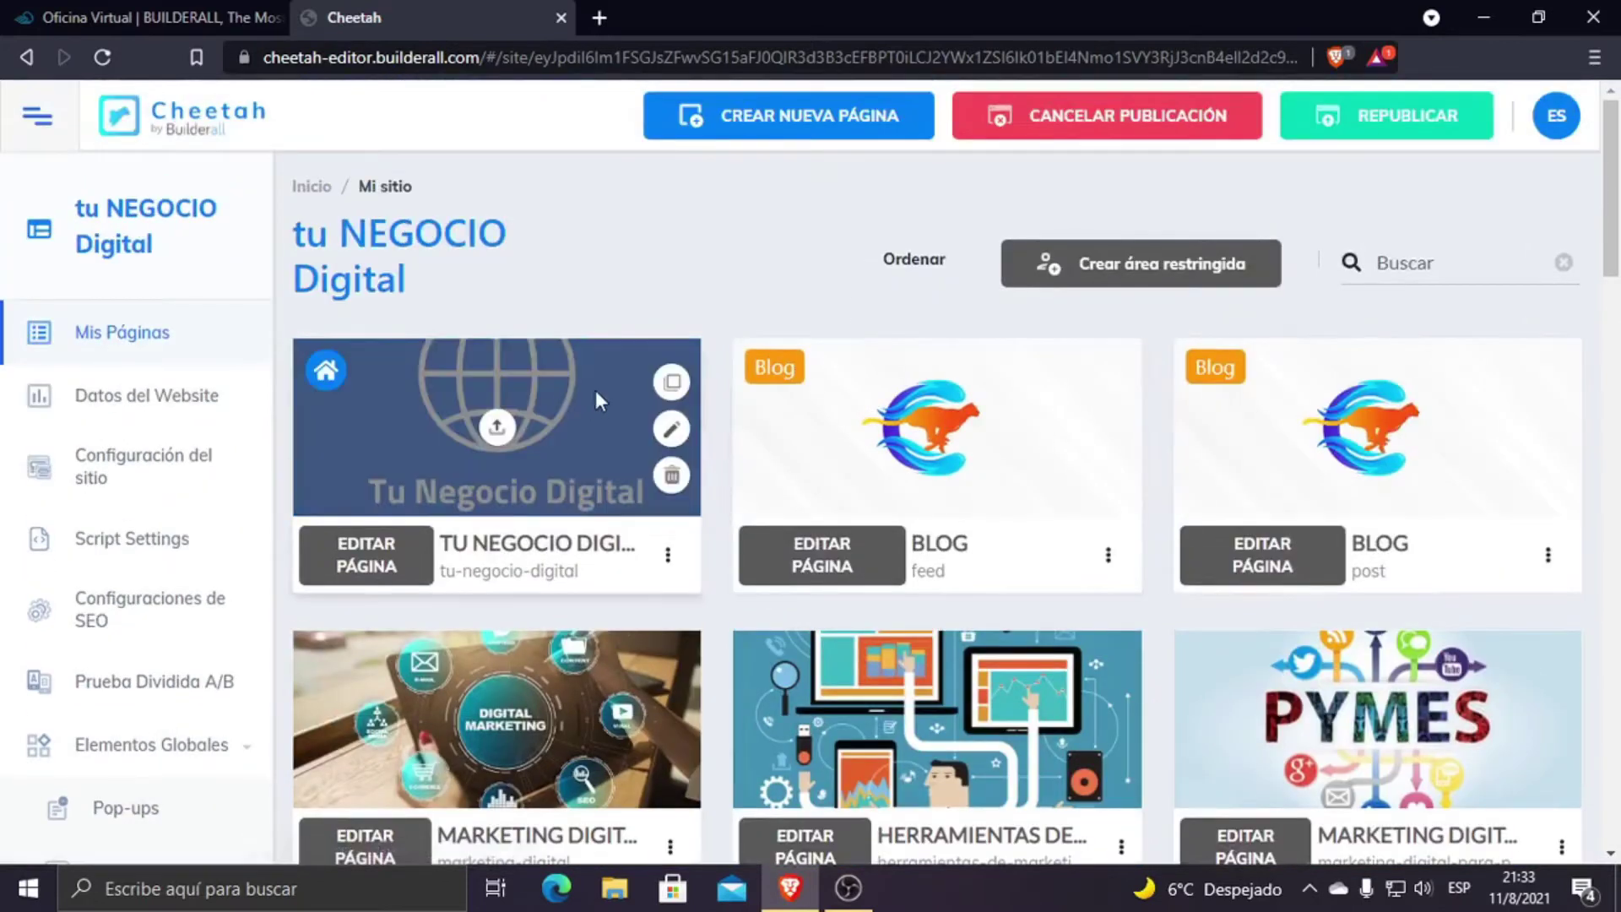
pyautogui.scroll(-5, 503, 455)
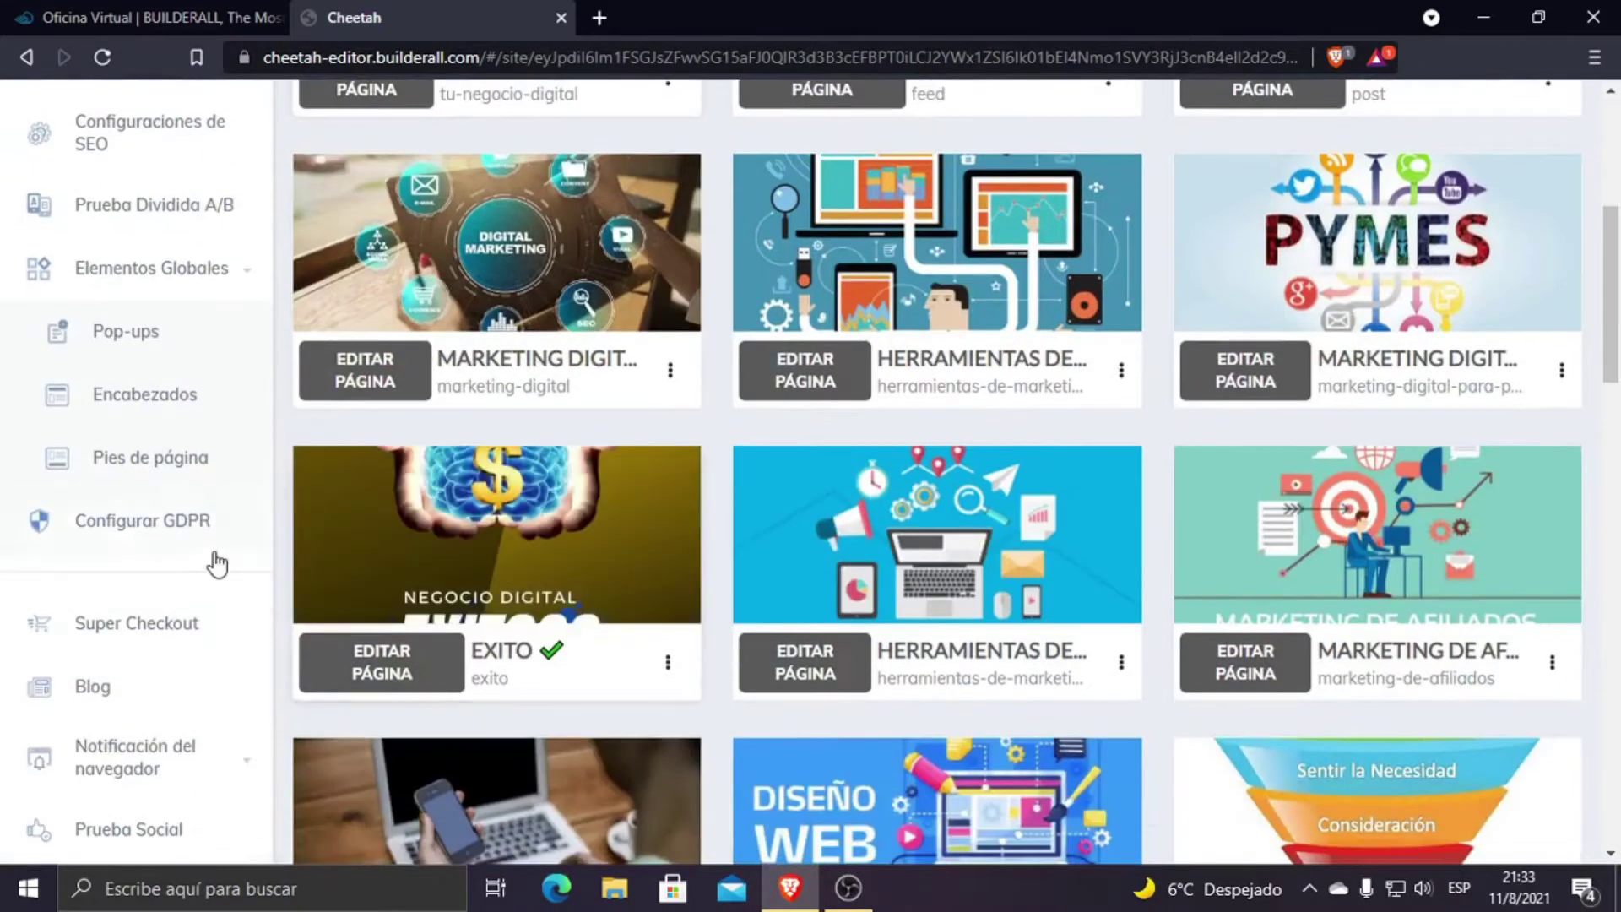
pyautogui.click(135, 698)
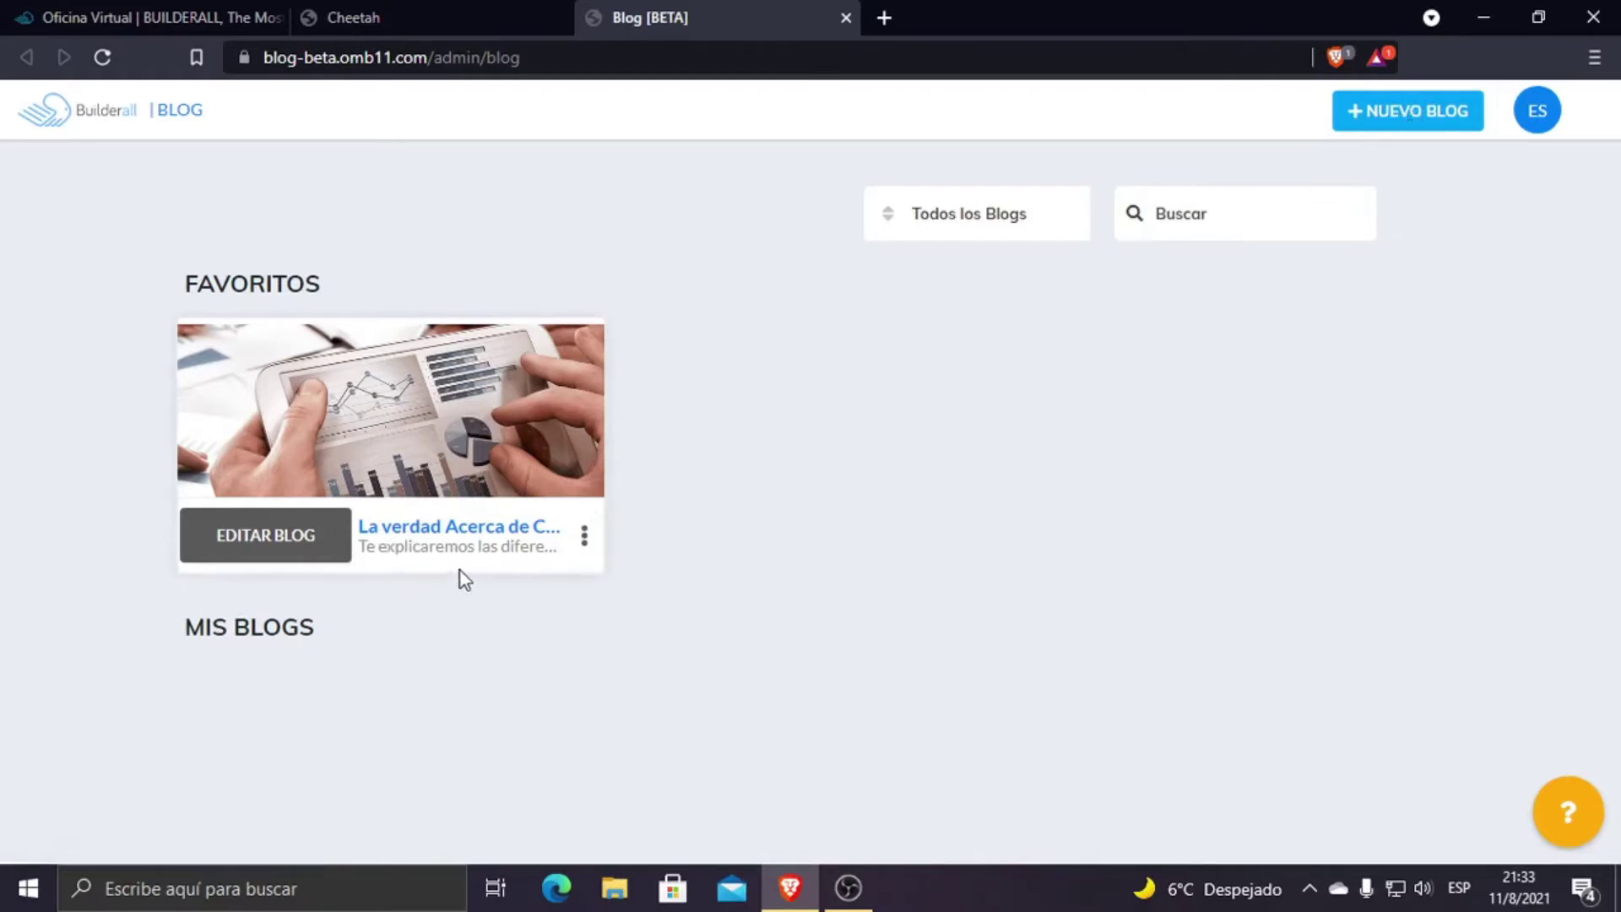
pyautogui.click(294, 557)
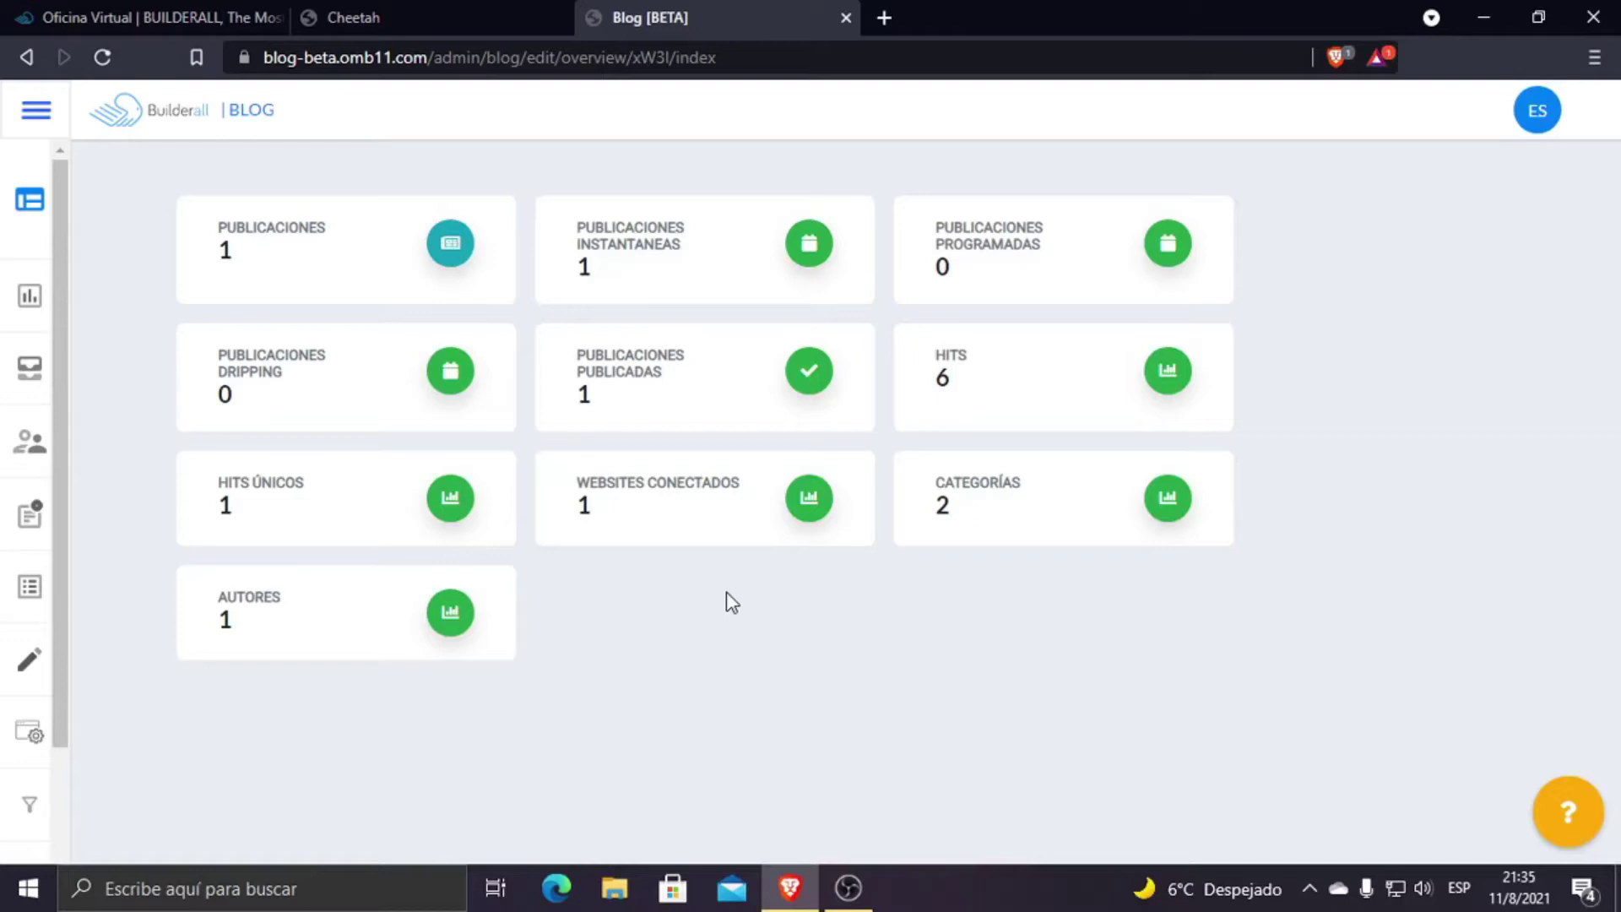
# Step: Switch back to the Cheetah page list and open the settings of the BLOG page with the URL feed
pyautogui.click(391, 17)
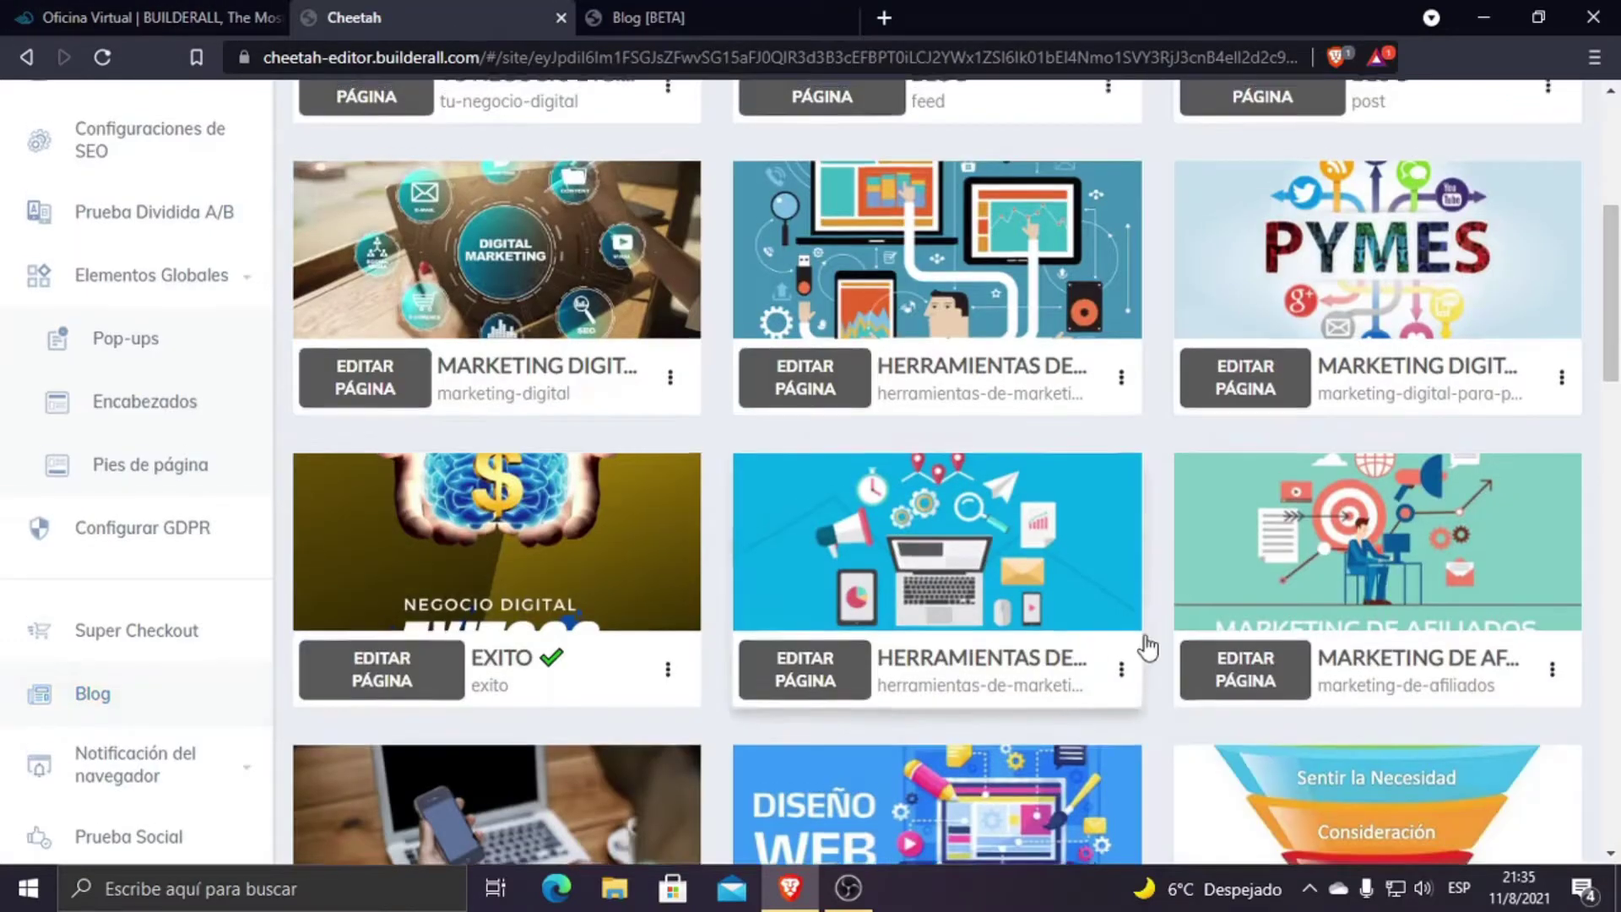
pyautogui.scroll(5, 1132, 608)
pyautogui.click(1108, 555)
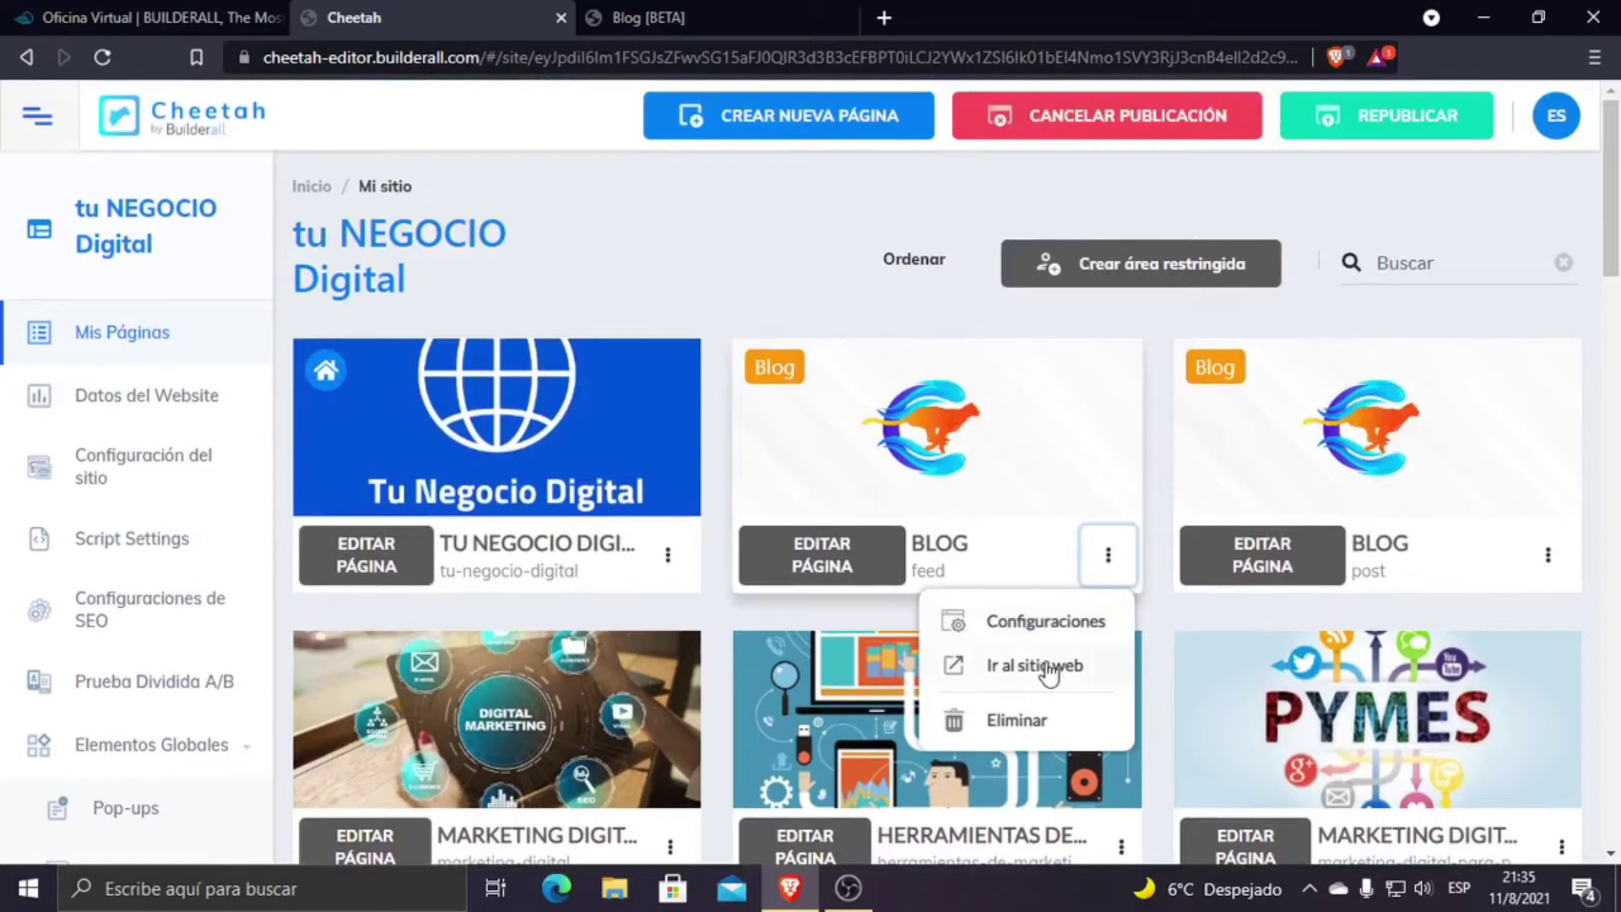
pyautogui.click(1053, 627)
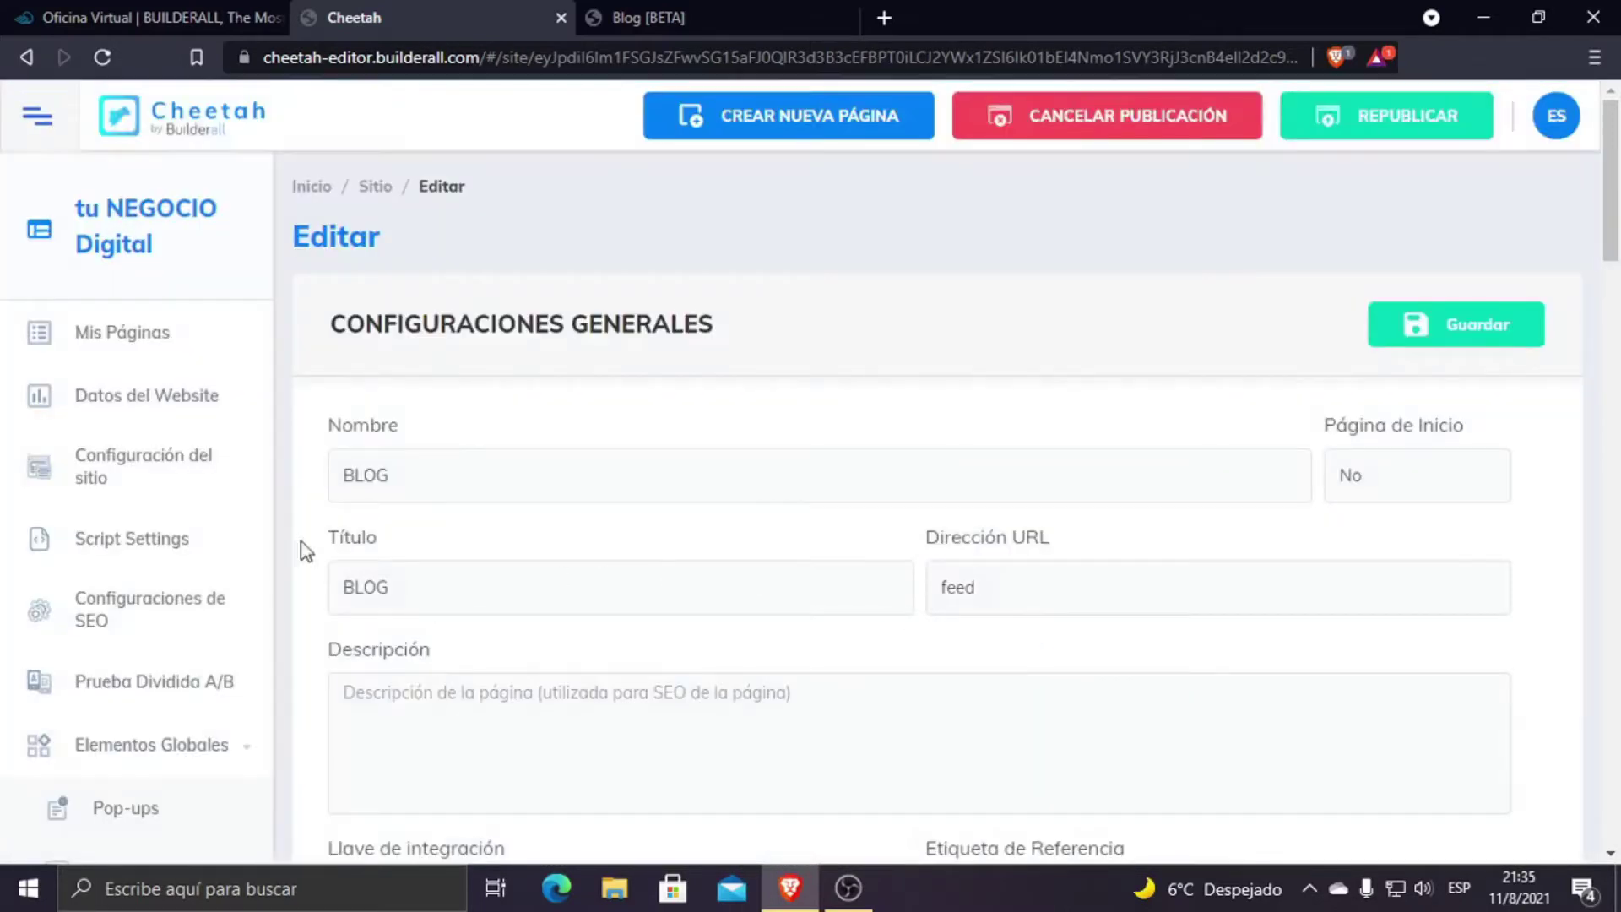
# Step: Examine the feed page's general, script and SEO settings, including description, keywords, redirect and noindex options
pyautogui.scroll(-5, 971, 639)
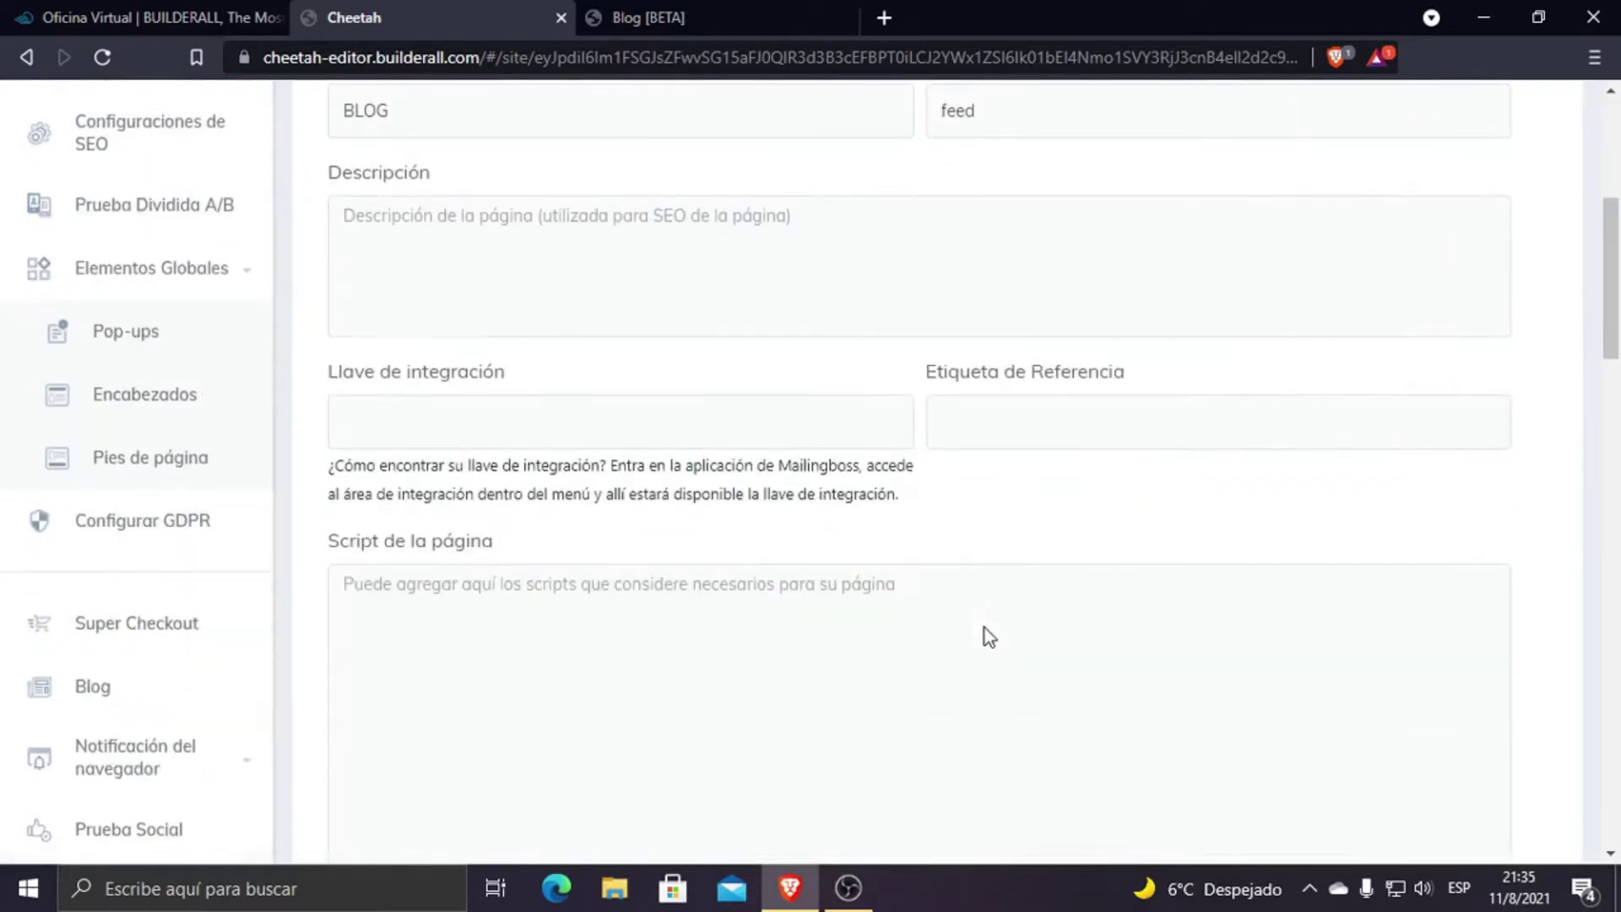
pyautogui.scroll(-10, 985, 626)
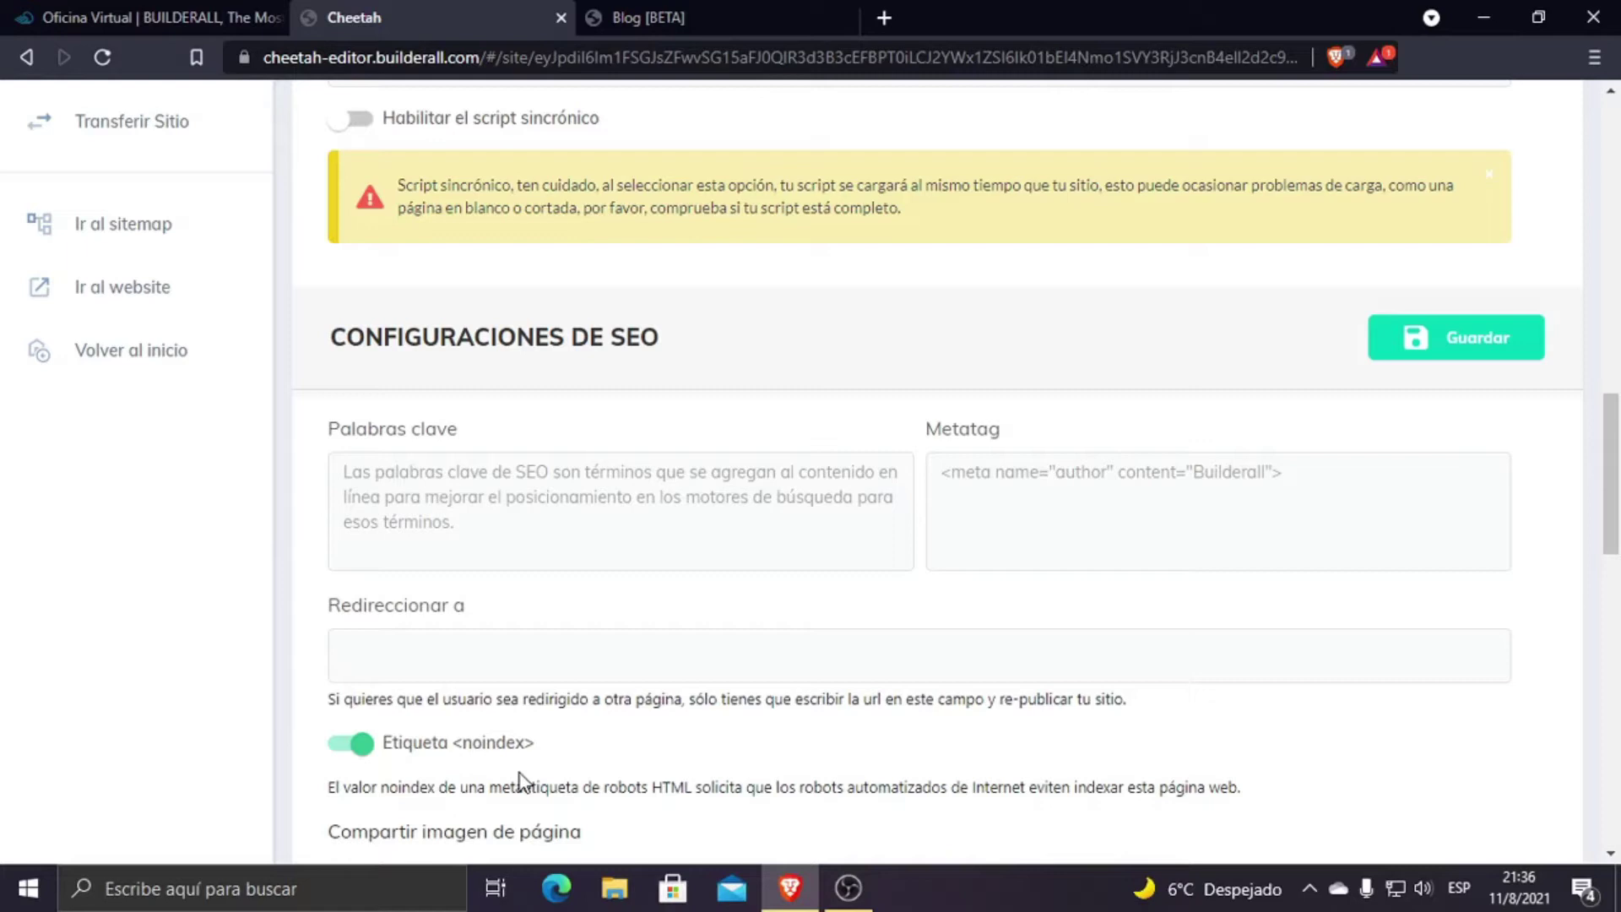
pyautogui.scroll(5, 377, 782)
pyautogui.scroll(-5, 377, 782)
pyautogui.scroll(10, 428, 783)
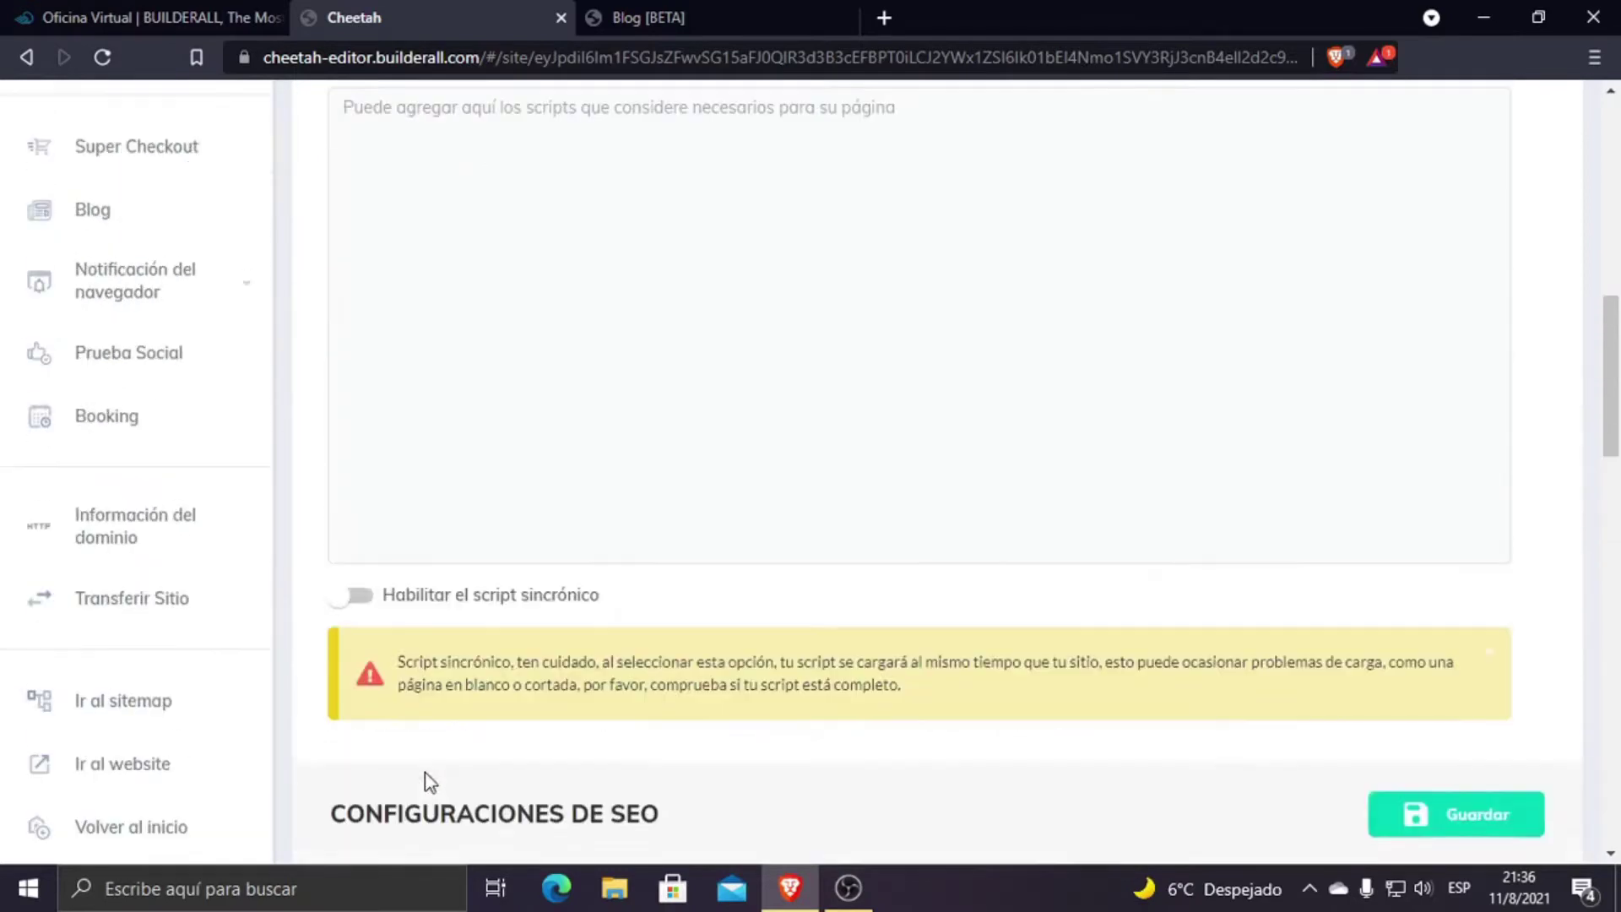
pyautogui.scroll(5, 457, 799)
pyautogui.scroll(-9, 702, 467)
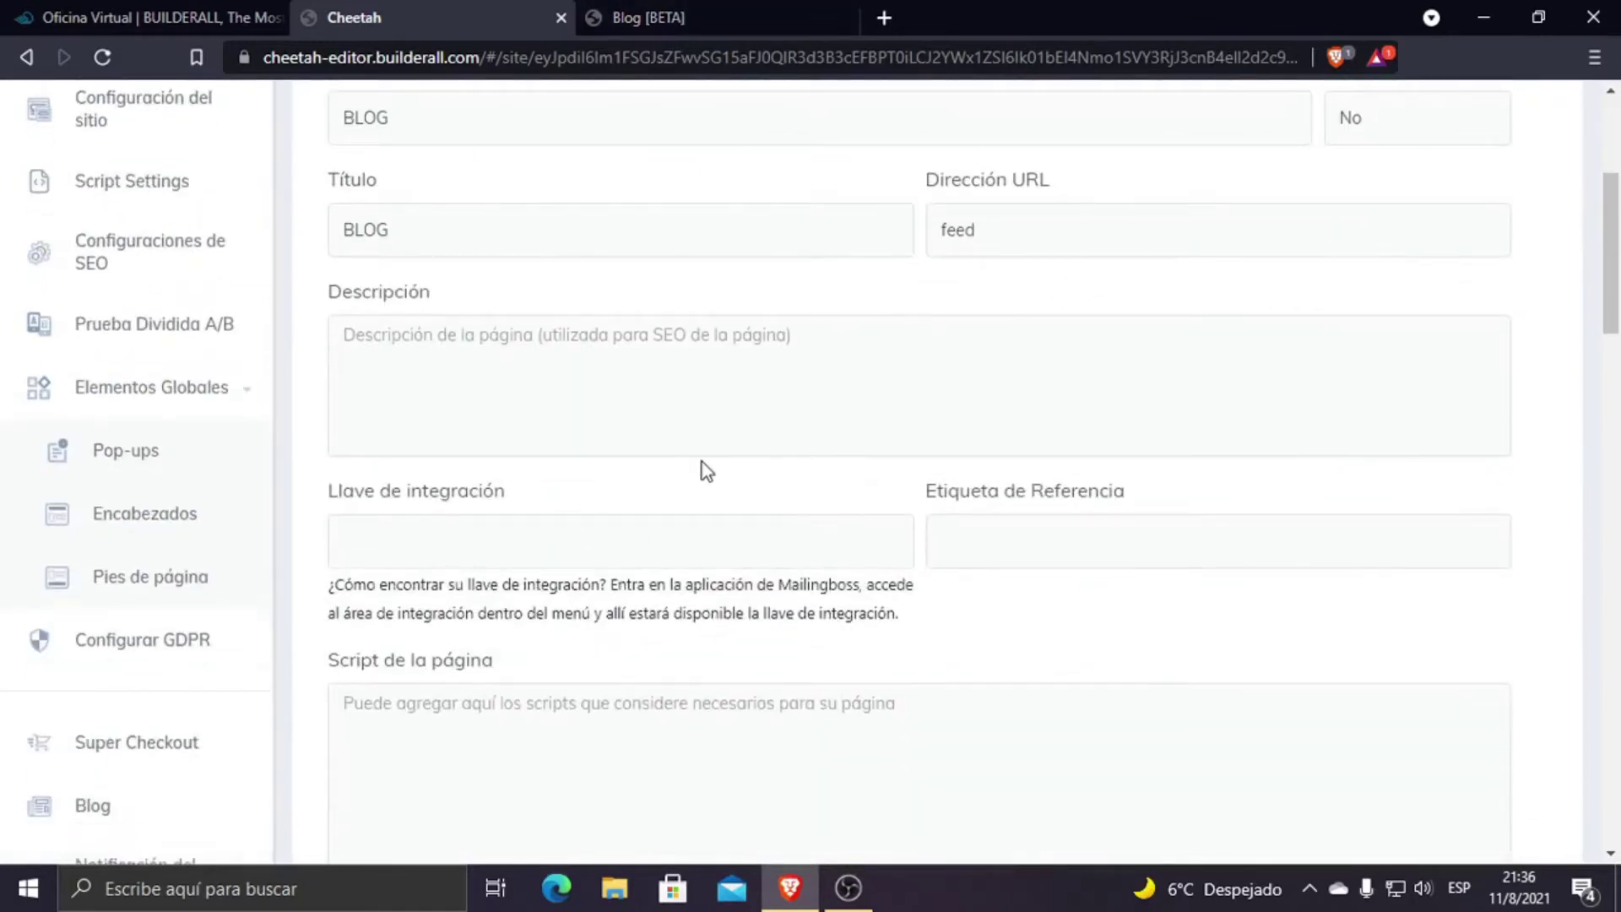
pyautogui.scroll(-4, 723, 459)
pyautogui.scroll(11, 724, 463)
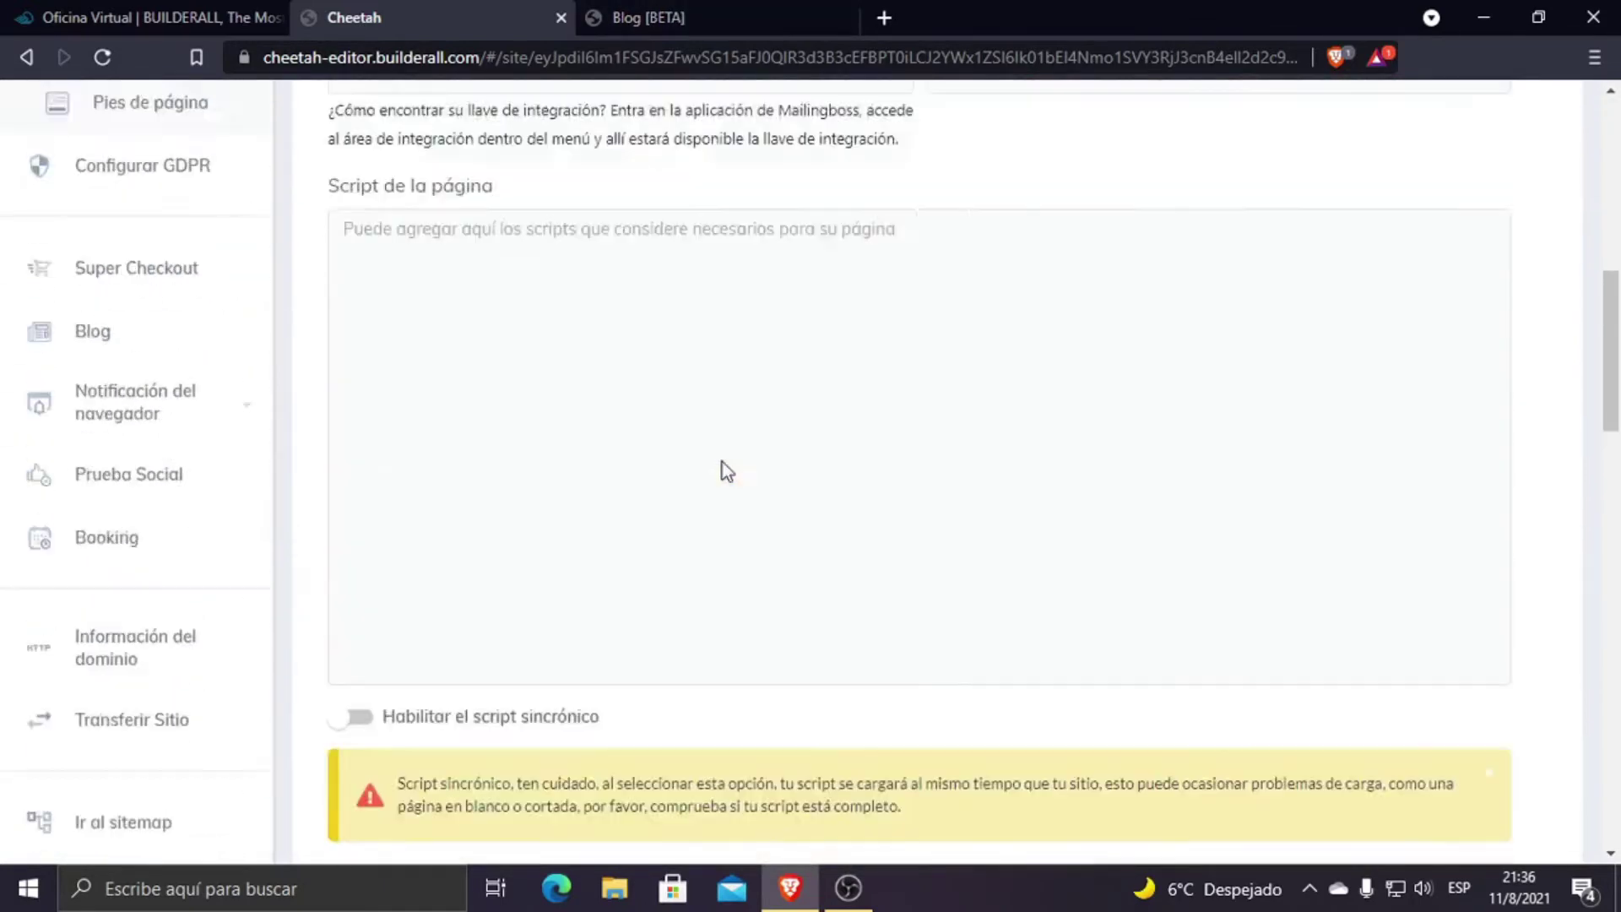
# Step: Leave the feed page's settings and return to the site's page list in Cheetah
pyautogui.click(689, 23)
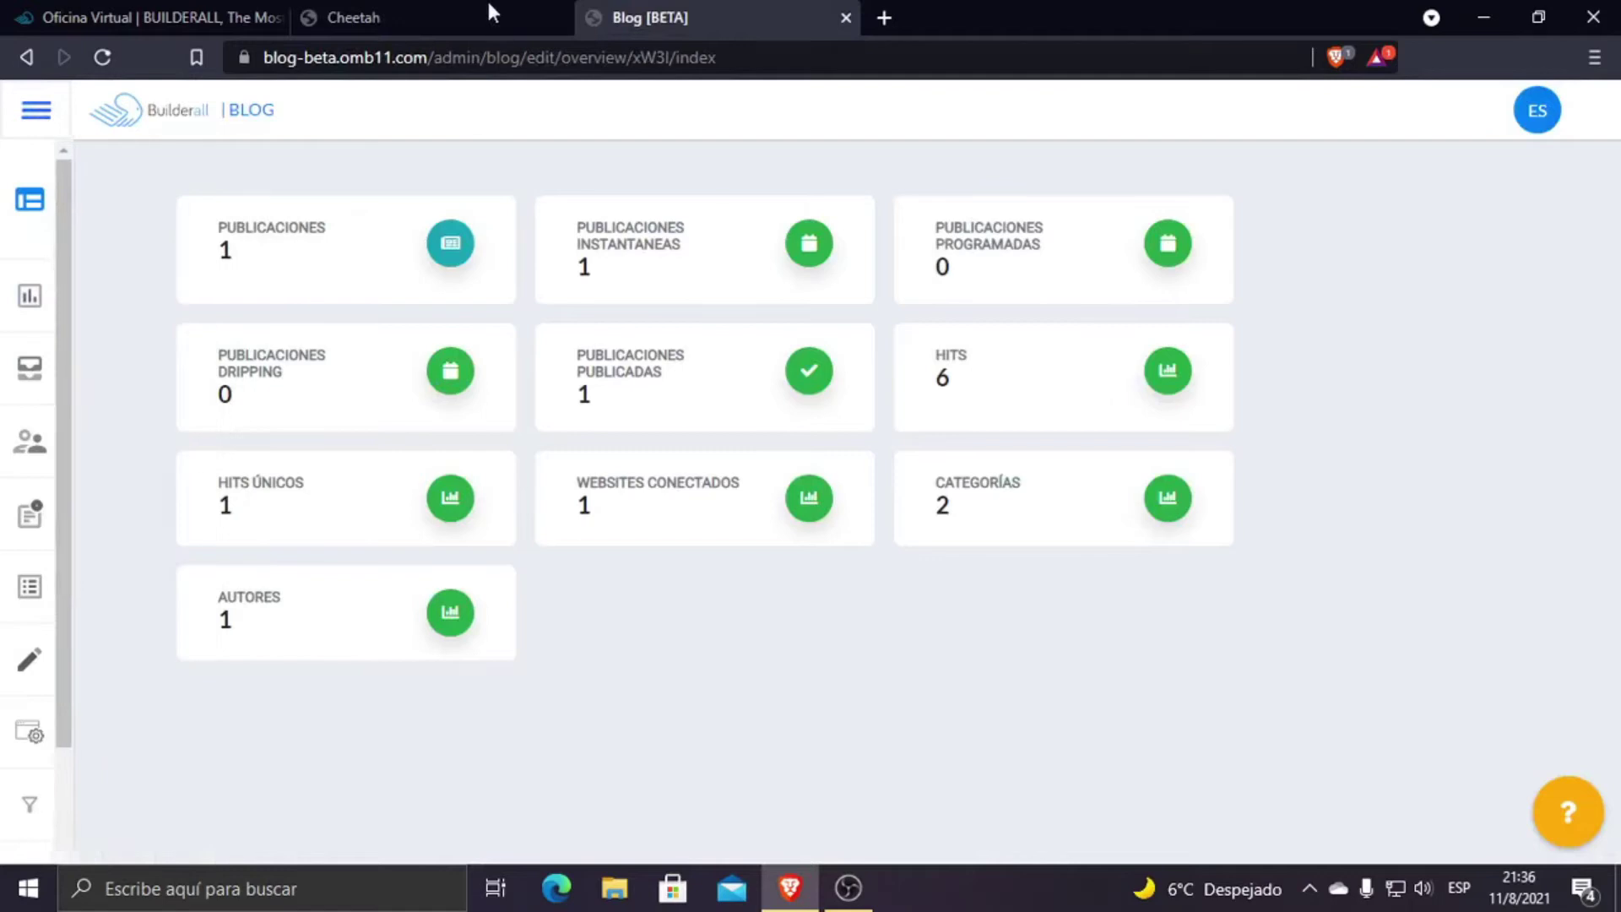
pyautogui.click(489, 12)
pyautogui.scroll(2, 520, 241)
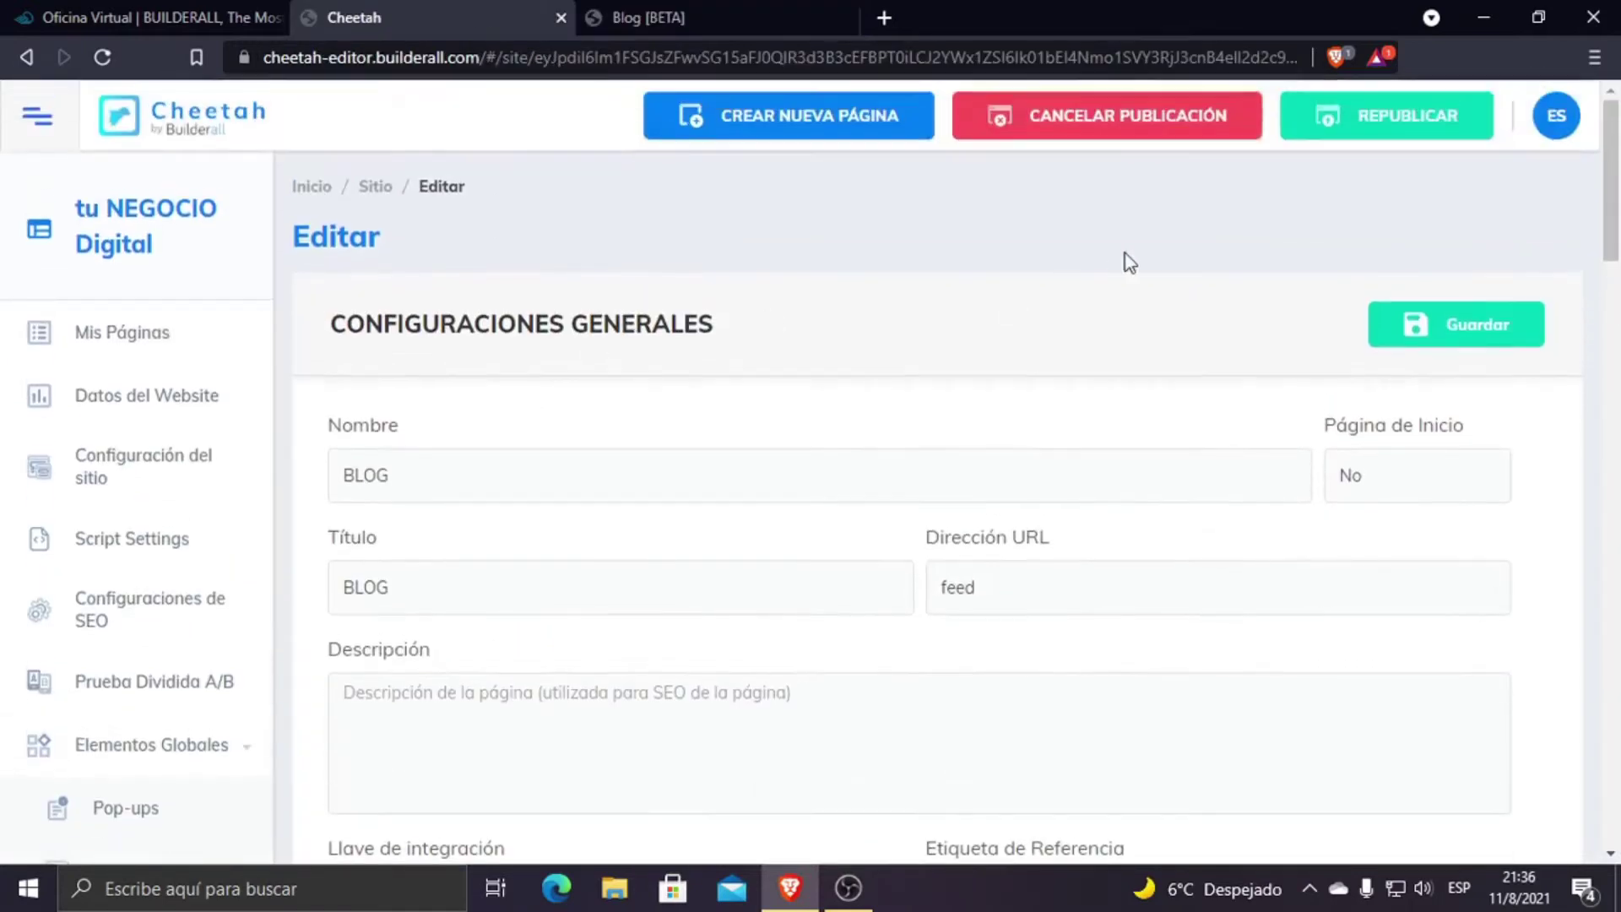
pyautogui.click(192, 347)
# Step: Open the website connections in the Blog editor and disconnect tu NEGOCIO Digital from the blog
pyautogui.click(698, 13)
pyautogui.moveTo(7, 634)
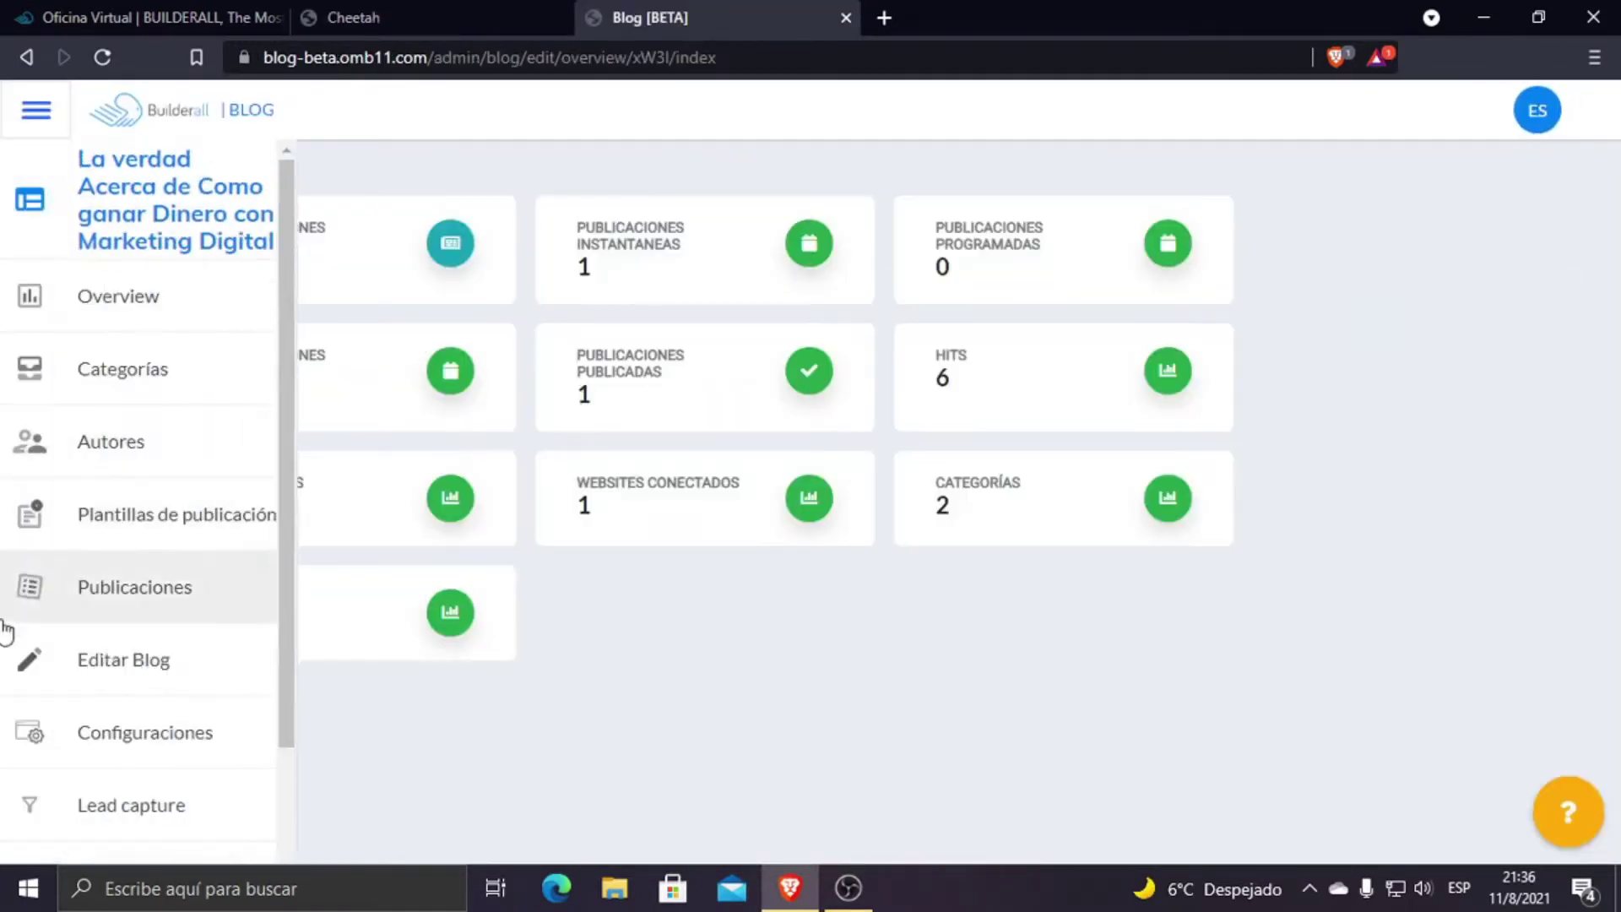
pyautogui.scroll(-3, 213, 764)
pyautogui.click(161, 817)
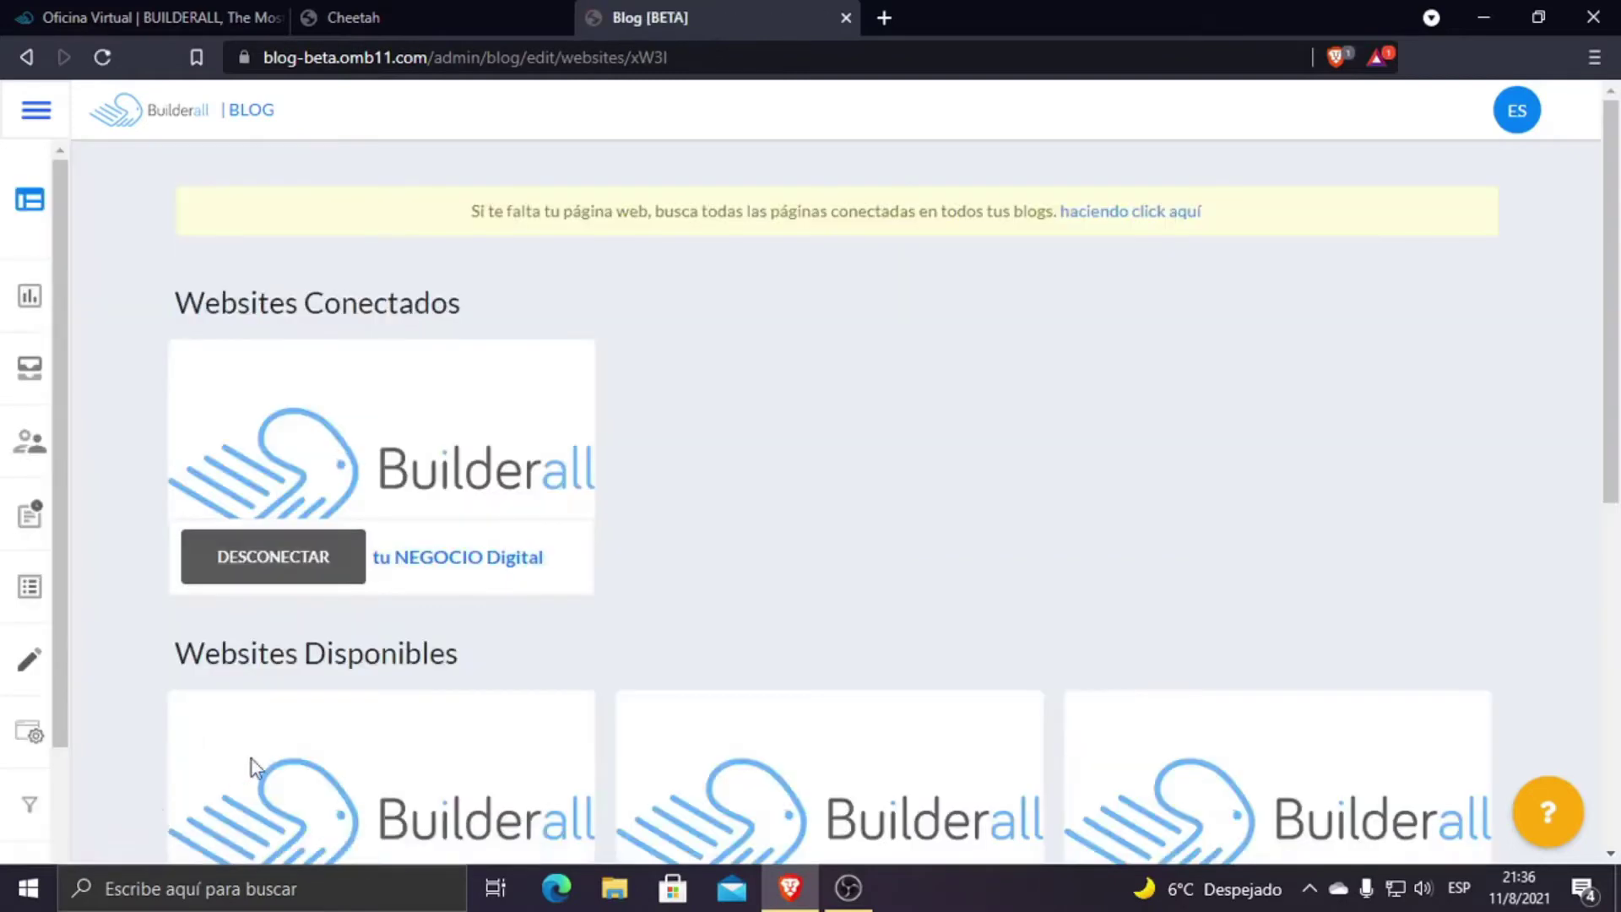
pyautogui.click(302, 574)
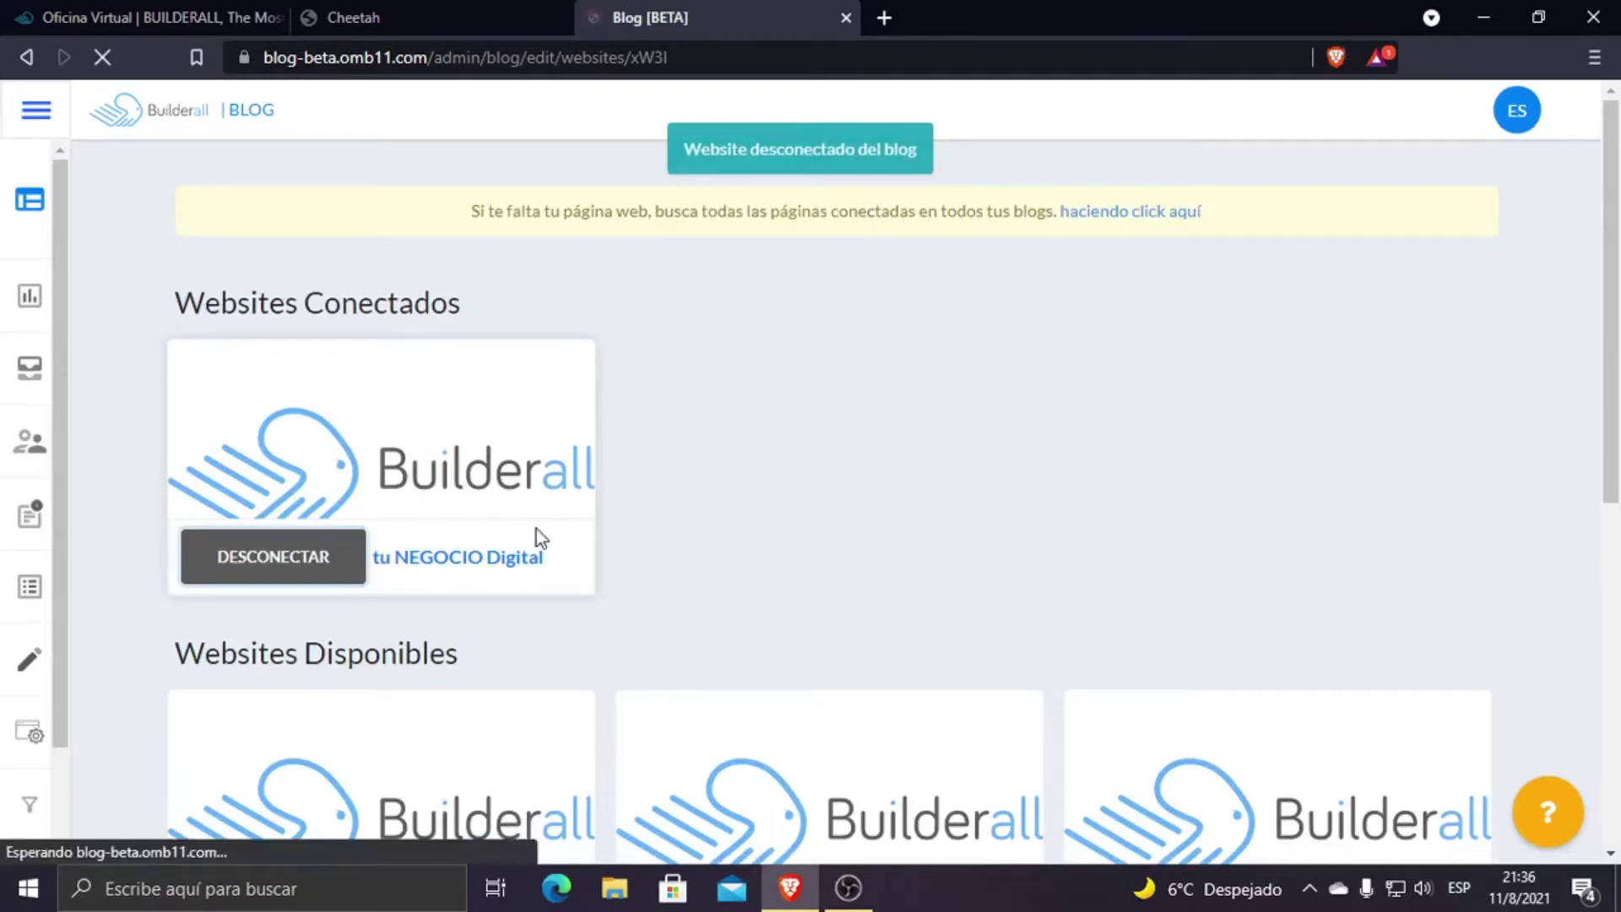
# Step: Reload the tu NEGOCIO Digital page list in Cheetah and check the whole list for blog pages
pyautogui.click(435, 7)
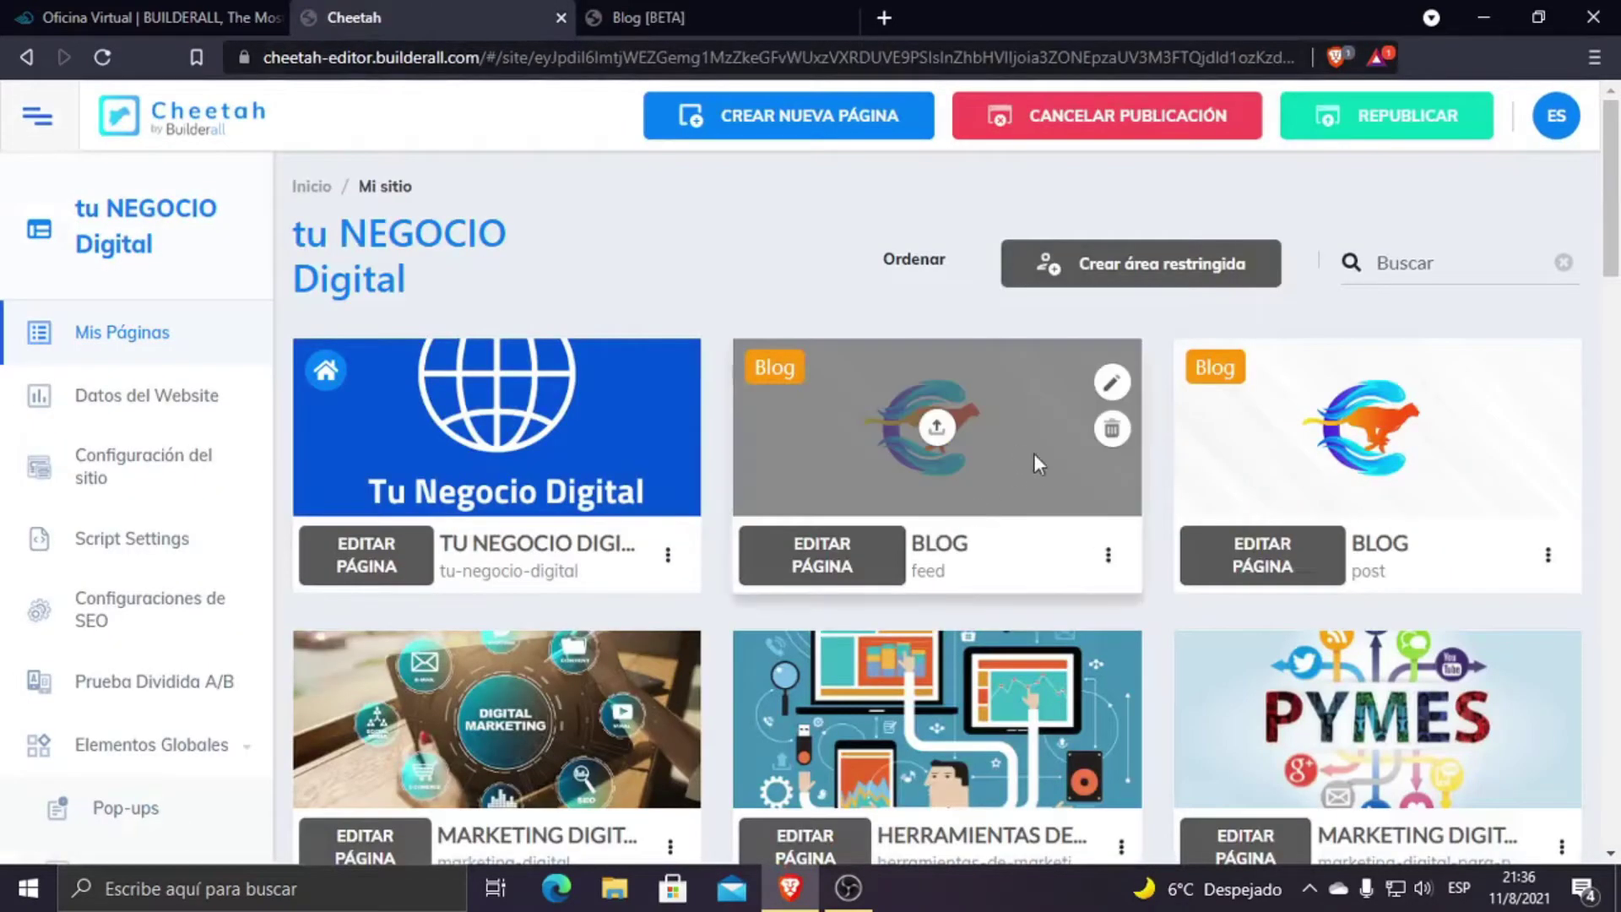
pyautogui.click(119, 57)
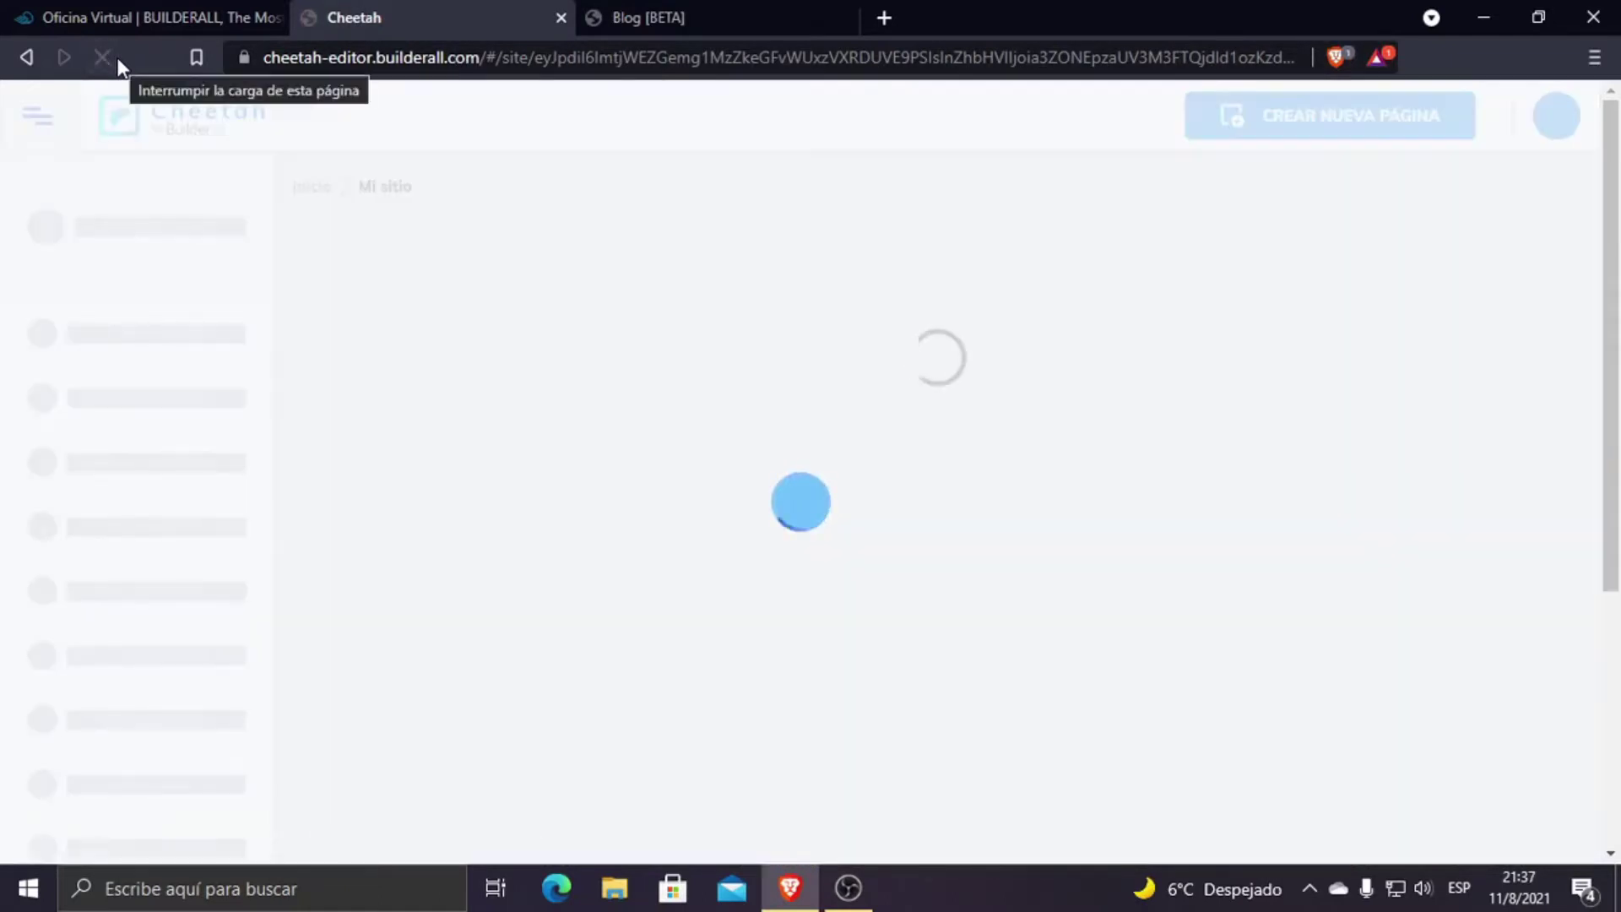
pyautogui.scroll(-20, 1157, 623)
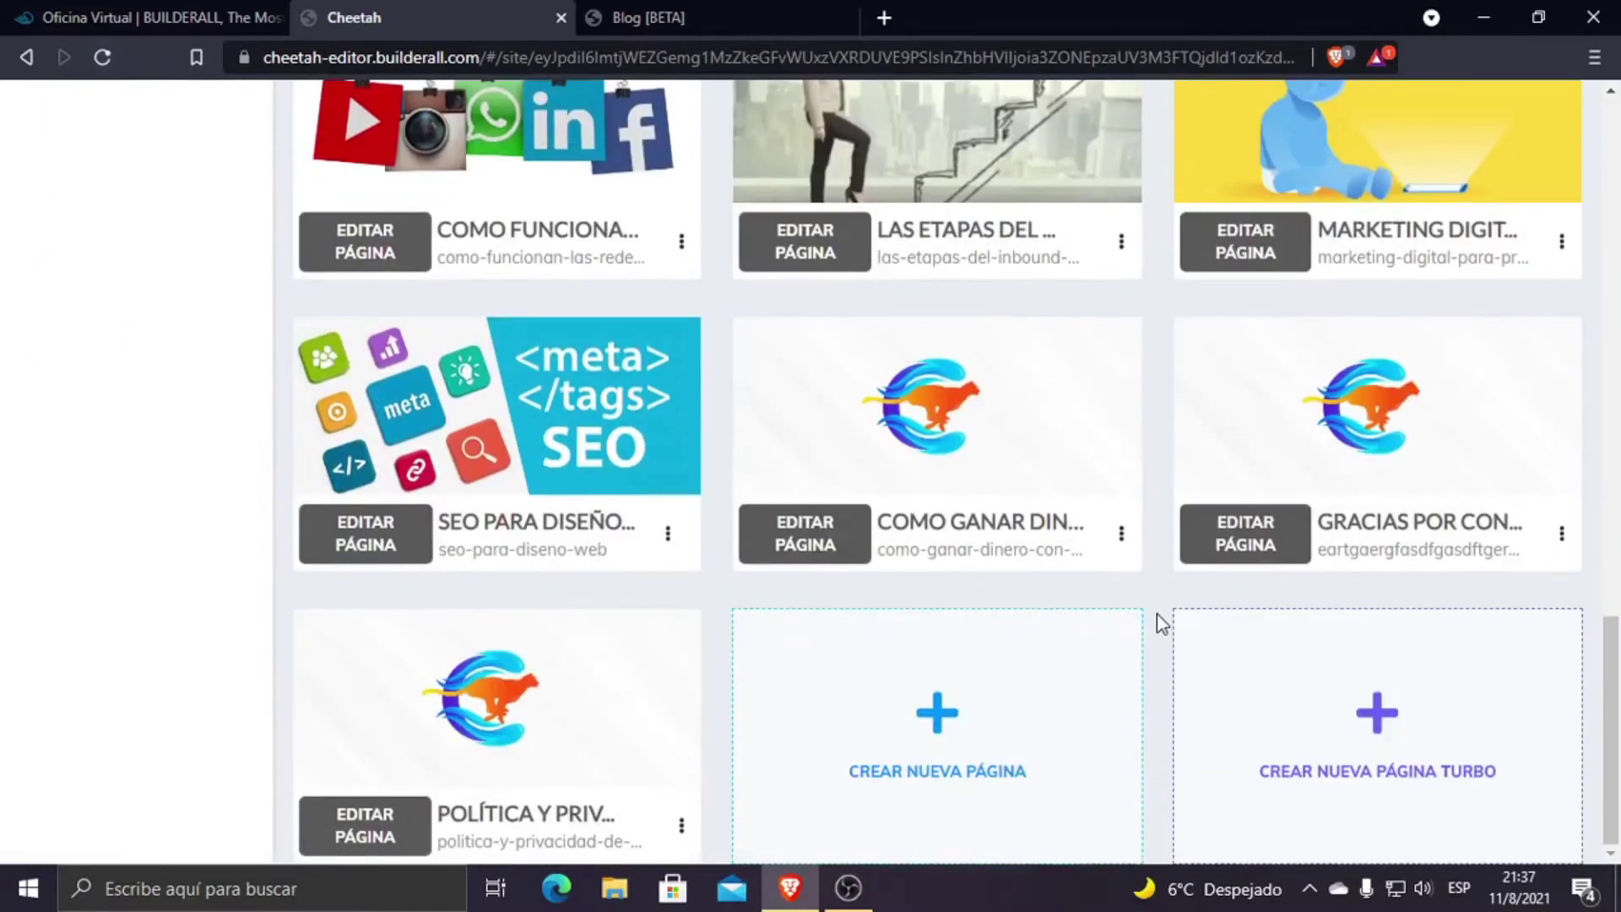
pyautogui.scroll(20, 1157, 615)
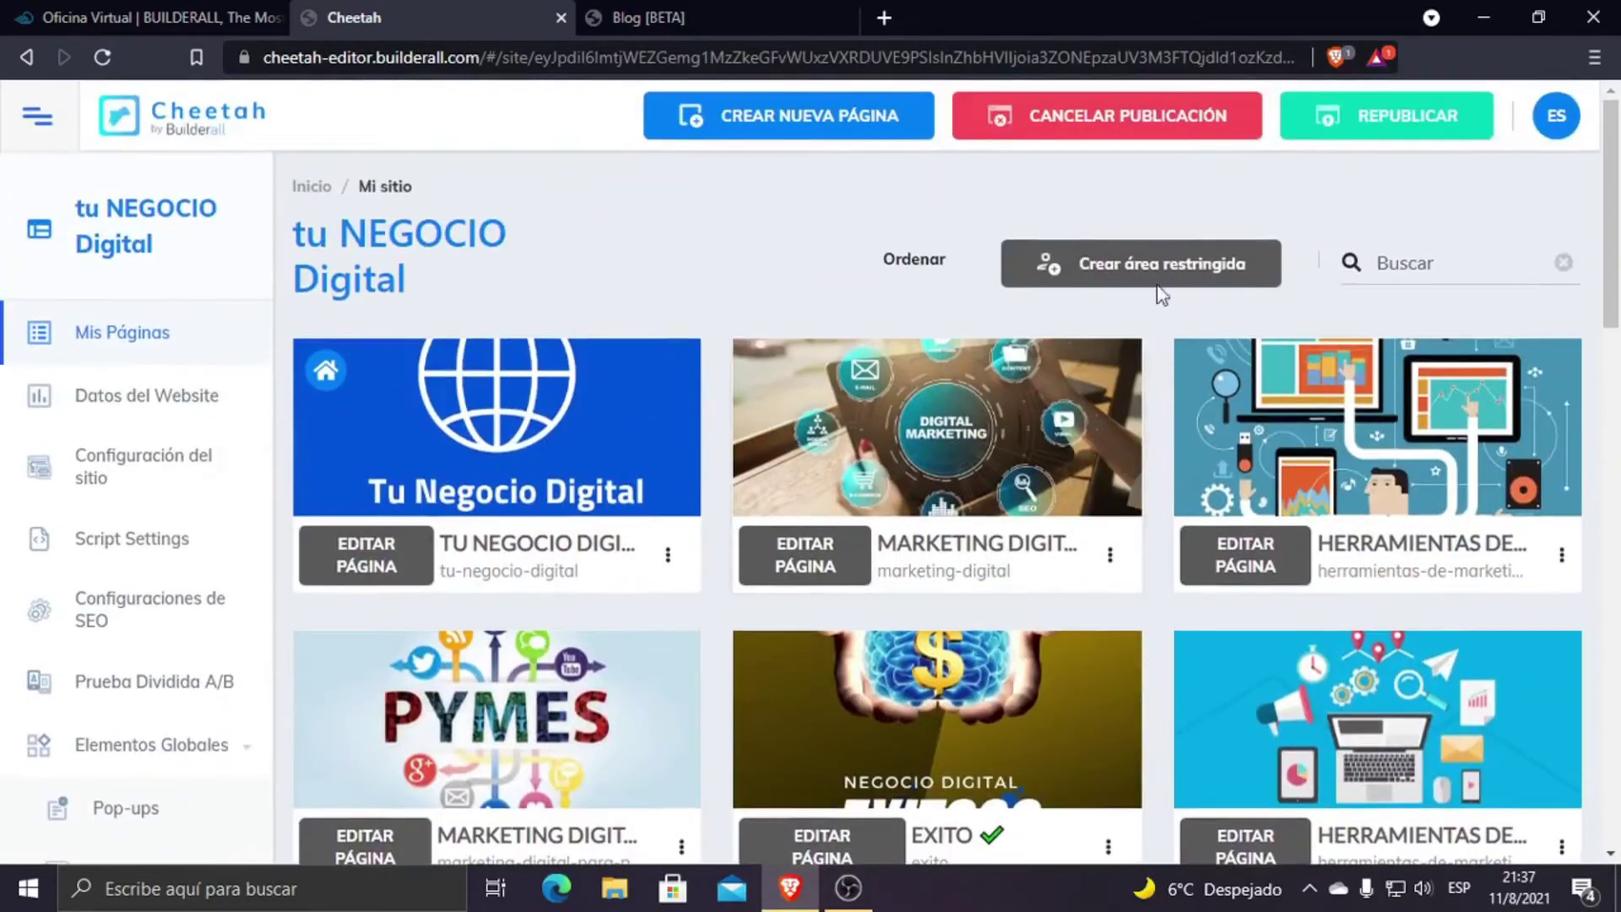
# Step: Connect the tu NEGOCIO Digital website to the blog in the Blog editor, using the Blank template
pyautogui.click(708, 5)
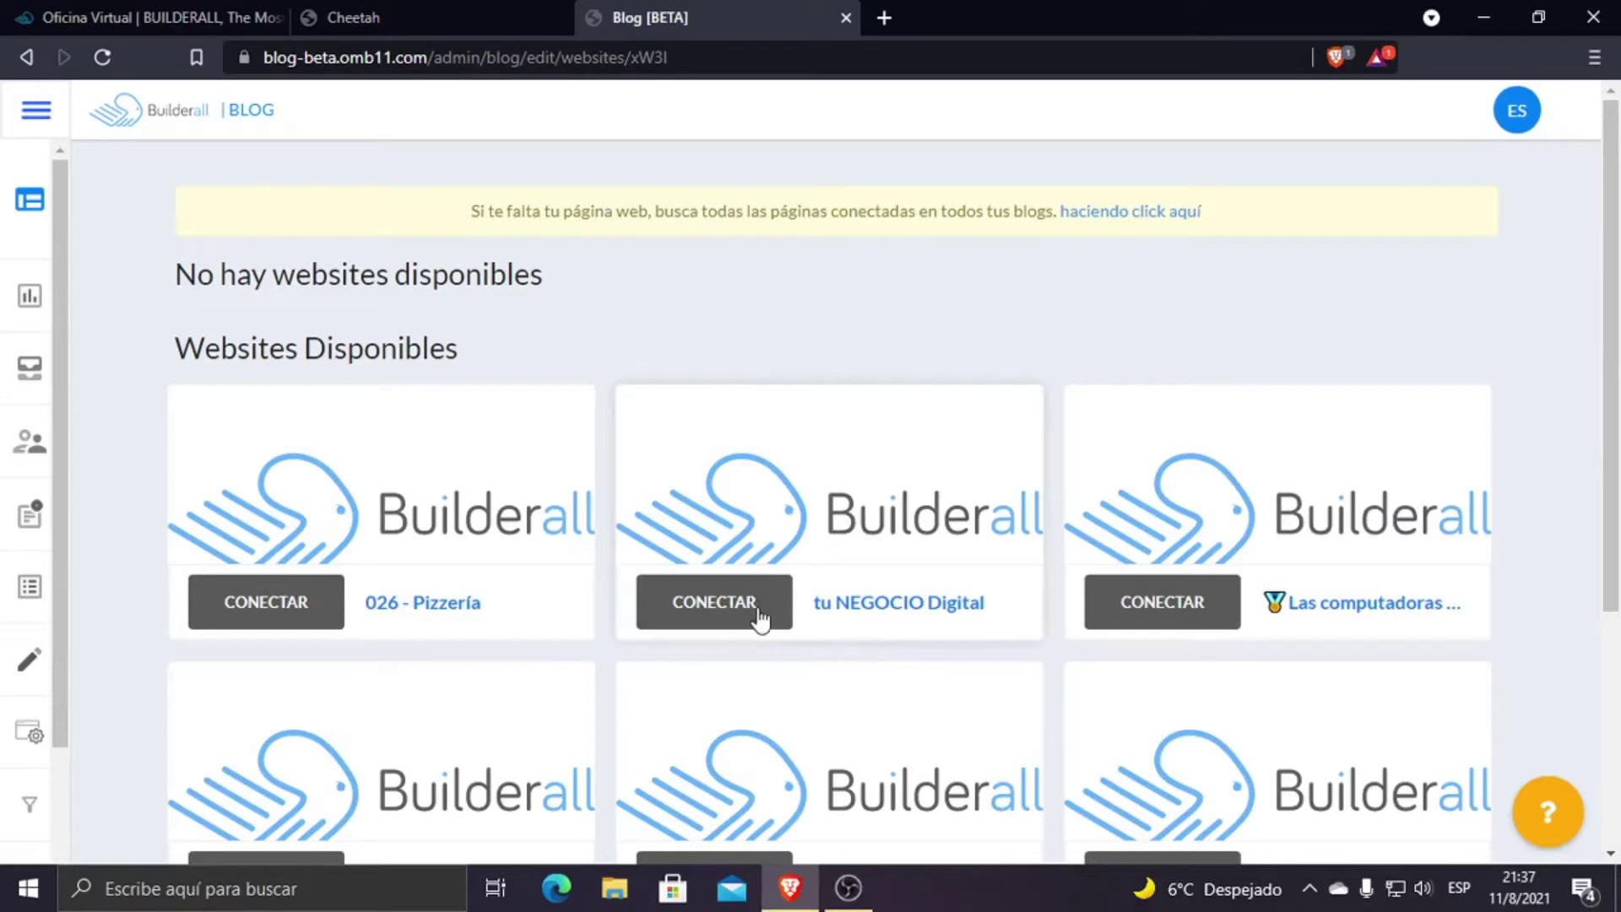
pyautogui.moveTo(242, 568)
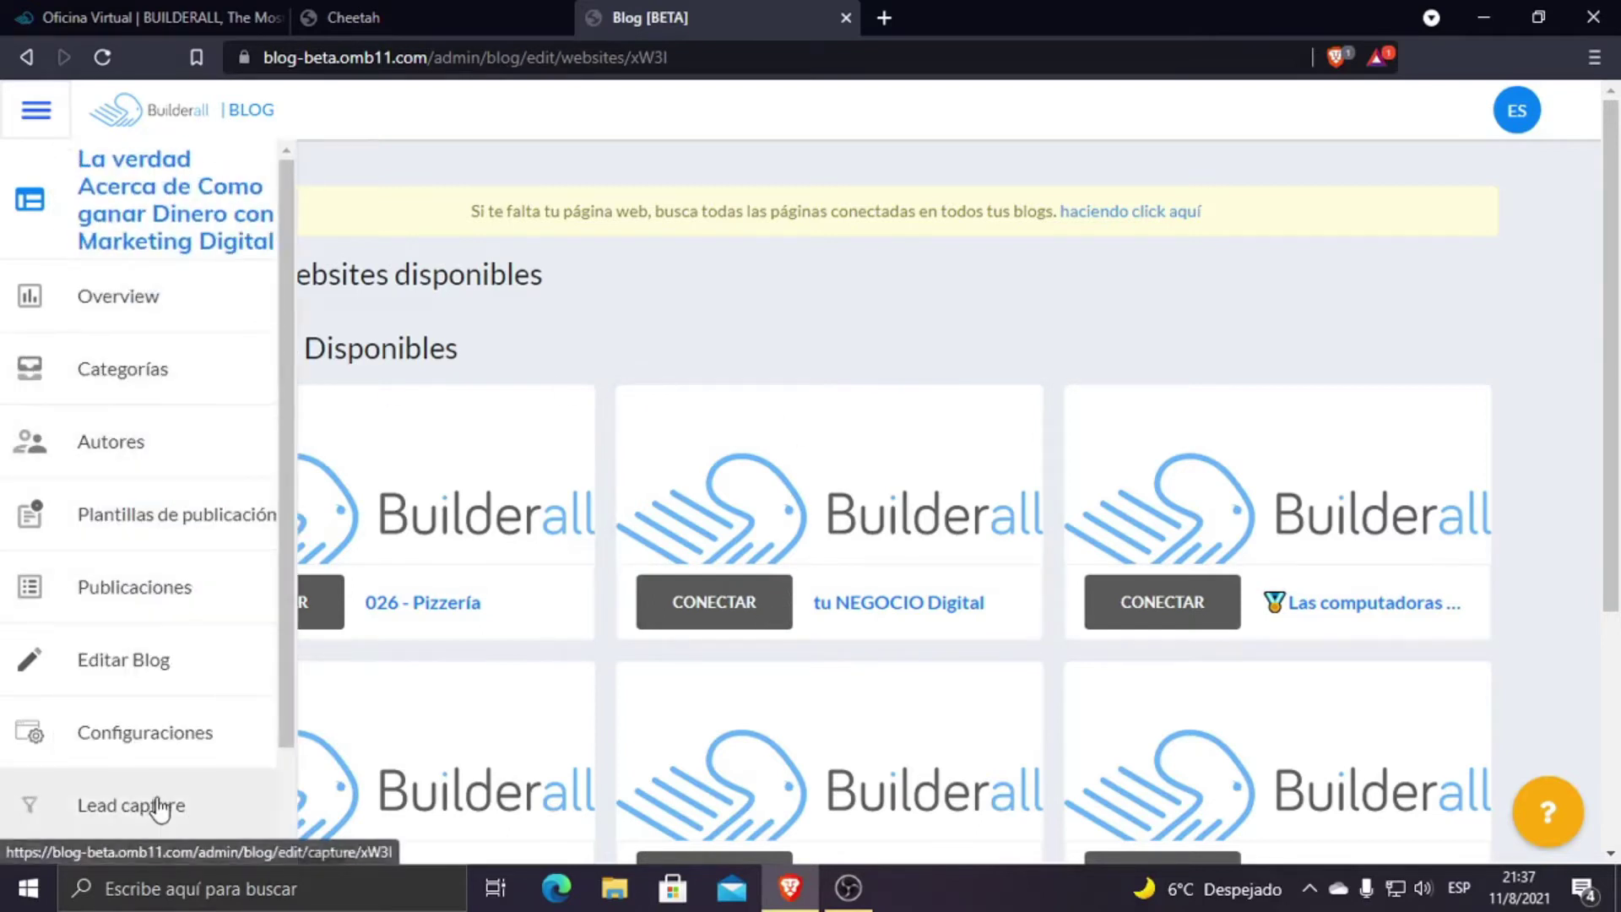
pyautogui.scroll(-3, 161, 810)
pyautogui.scroll(-3, 186, 802)
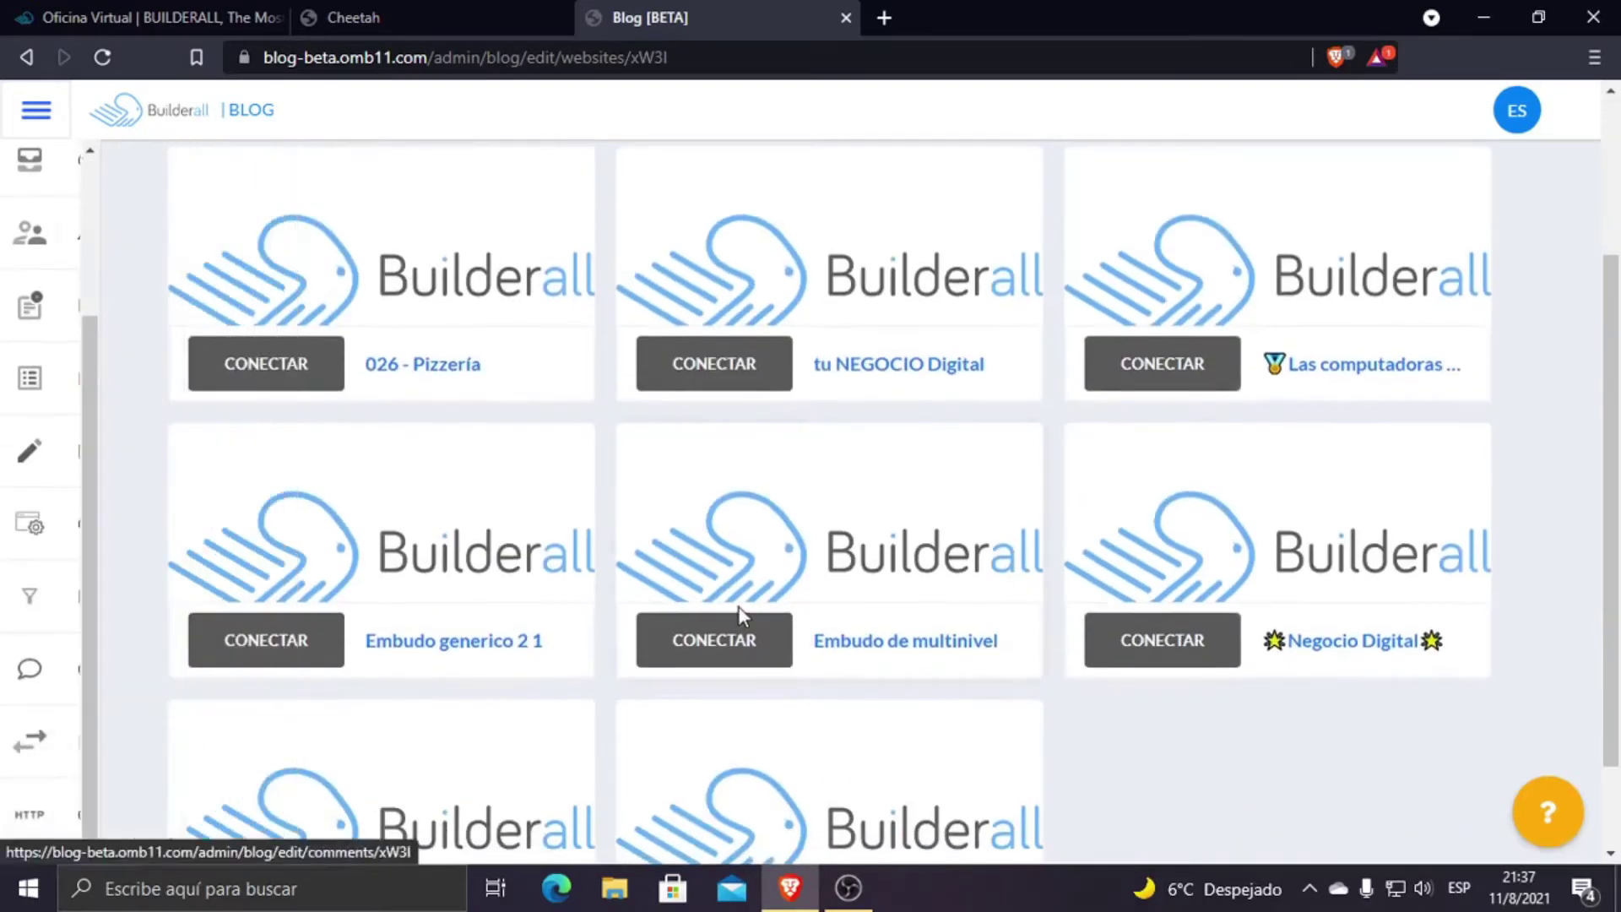
pyautogui.scroll(3, 693, 701)
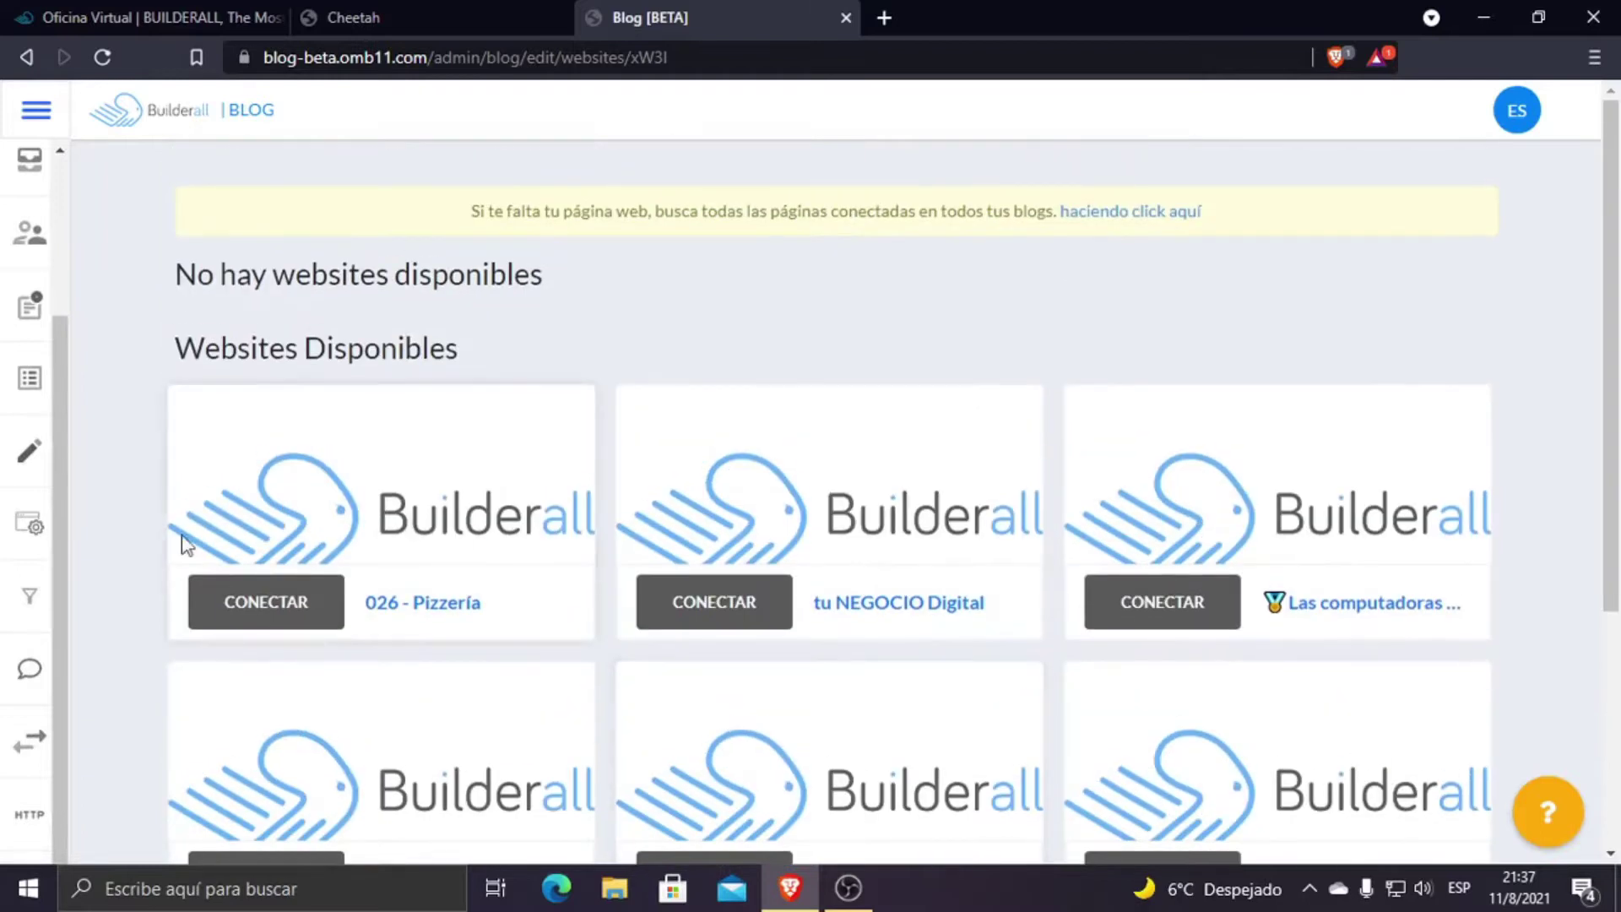
pyautogui.moveTo(25, 691)
pyautogui.scroll(-3, 26, 691)
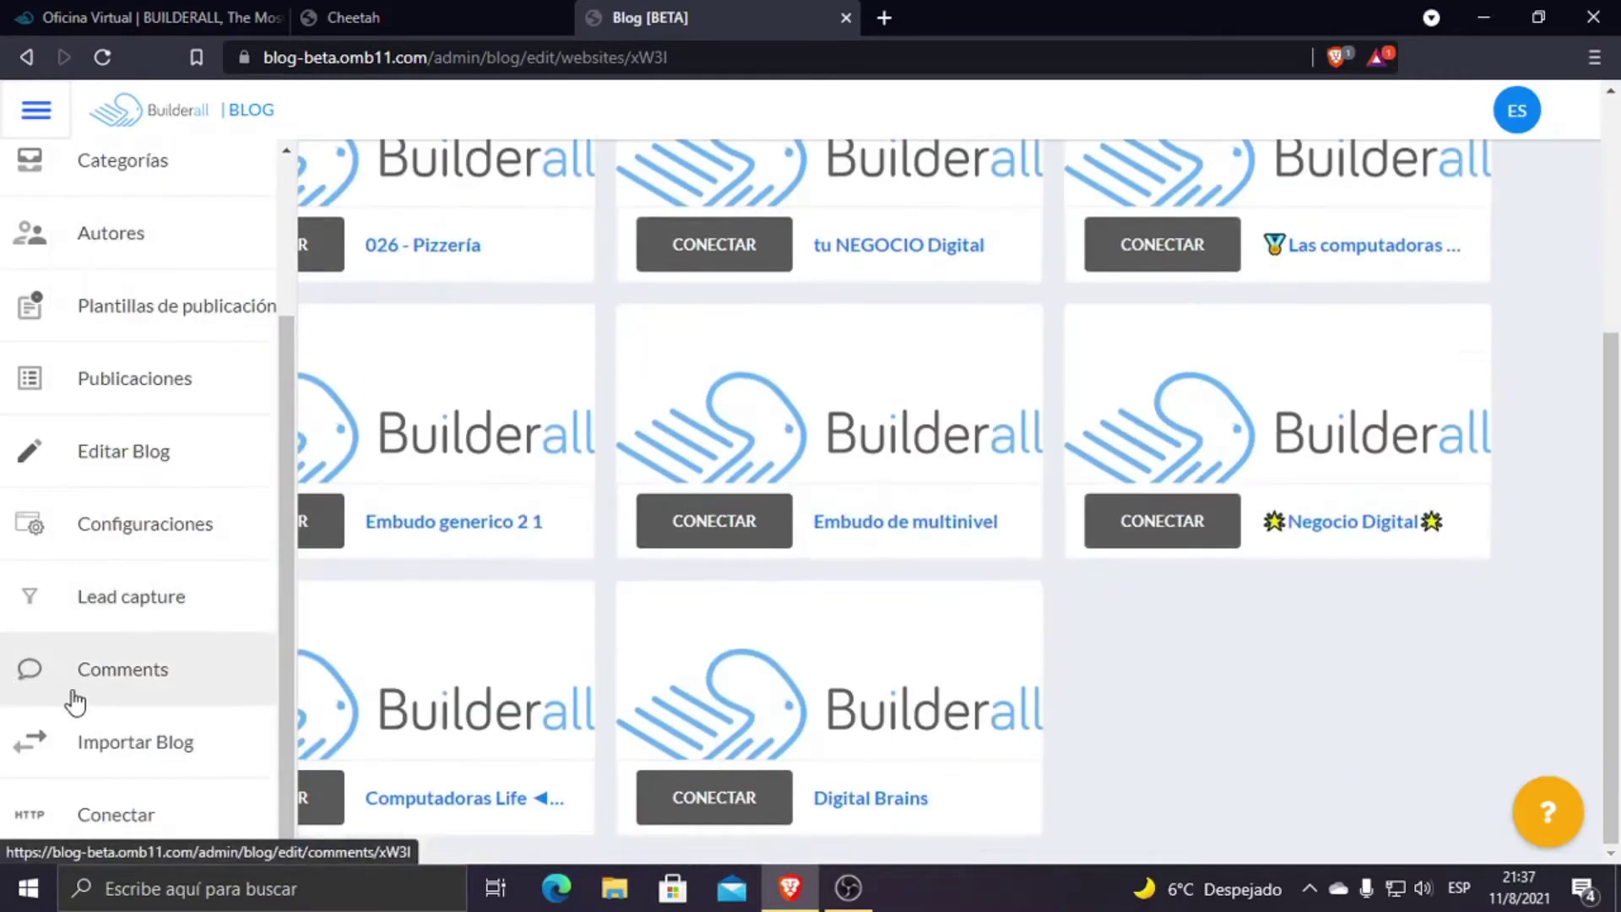
pyautogui.click(163, 816)
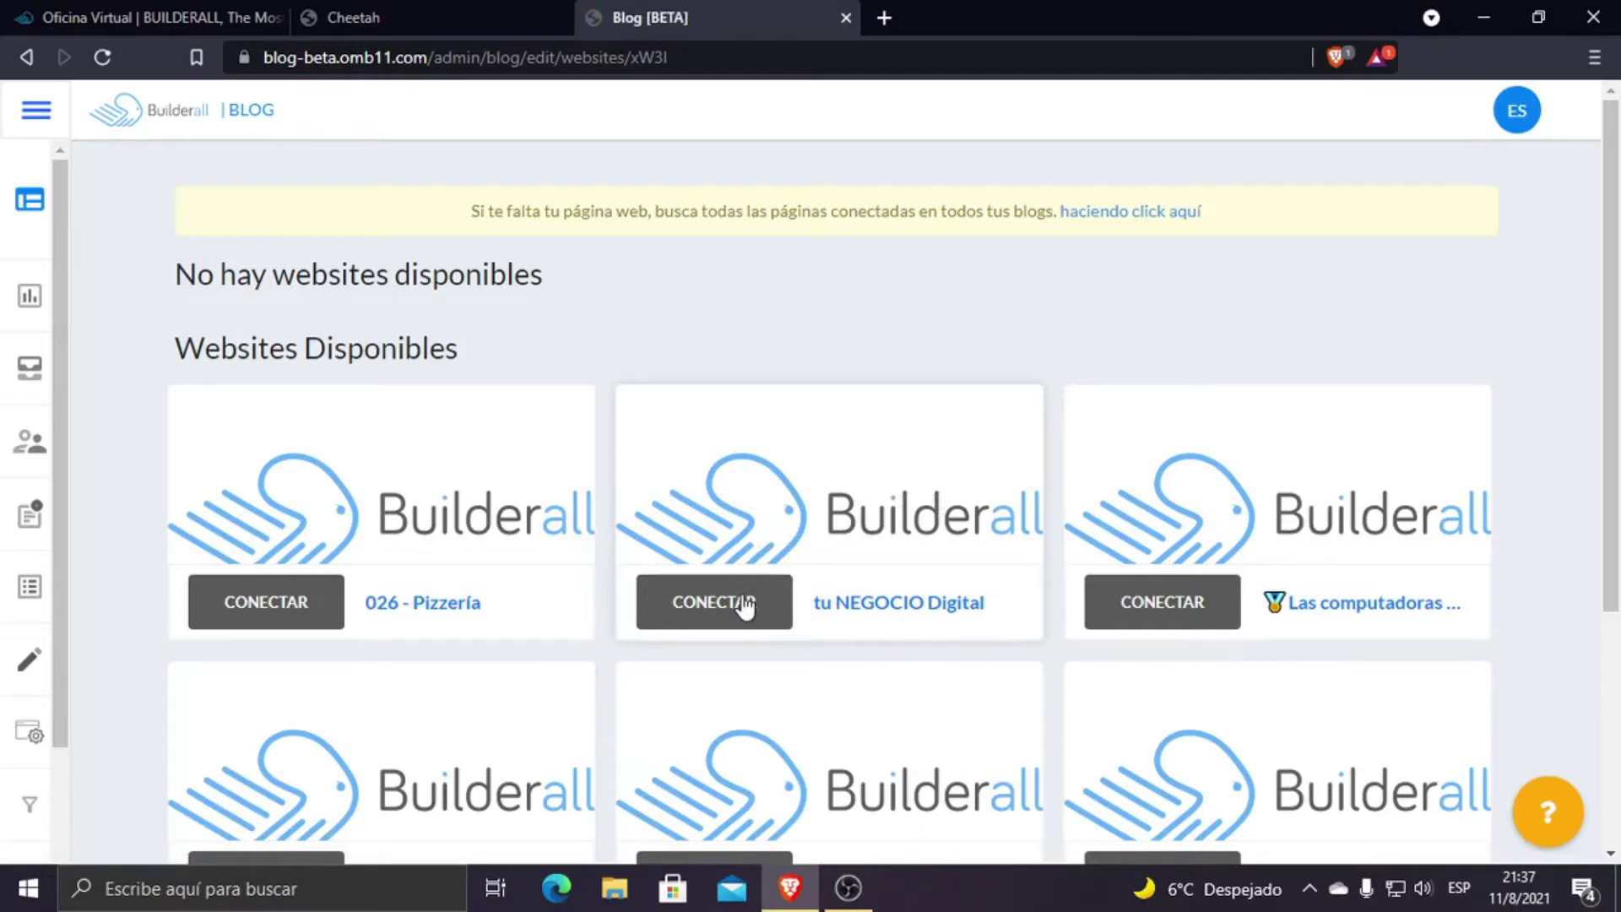
pyautogui.click(744, 606)
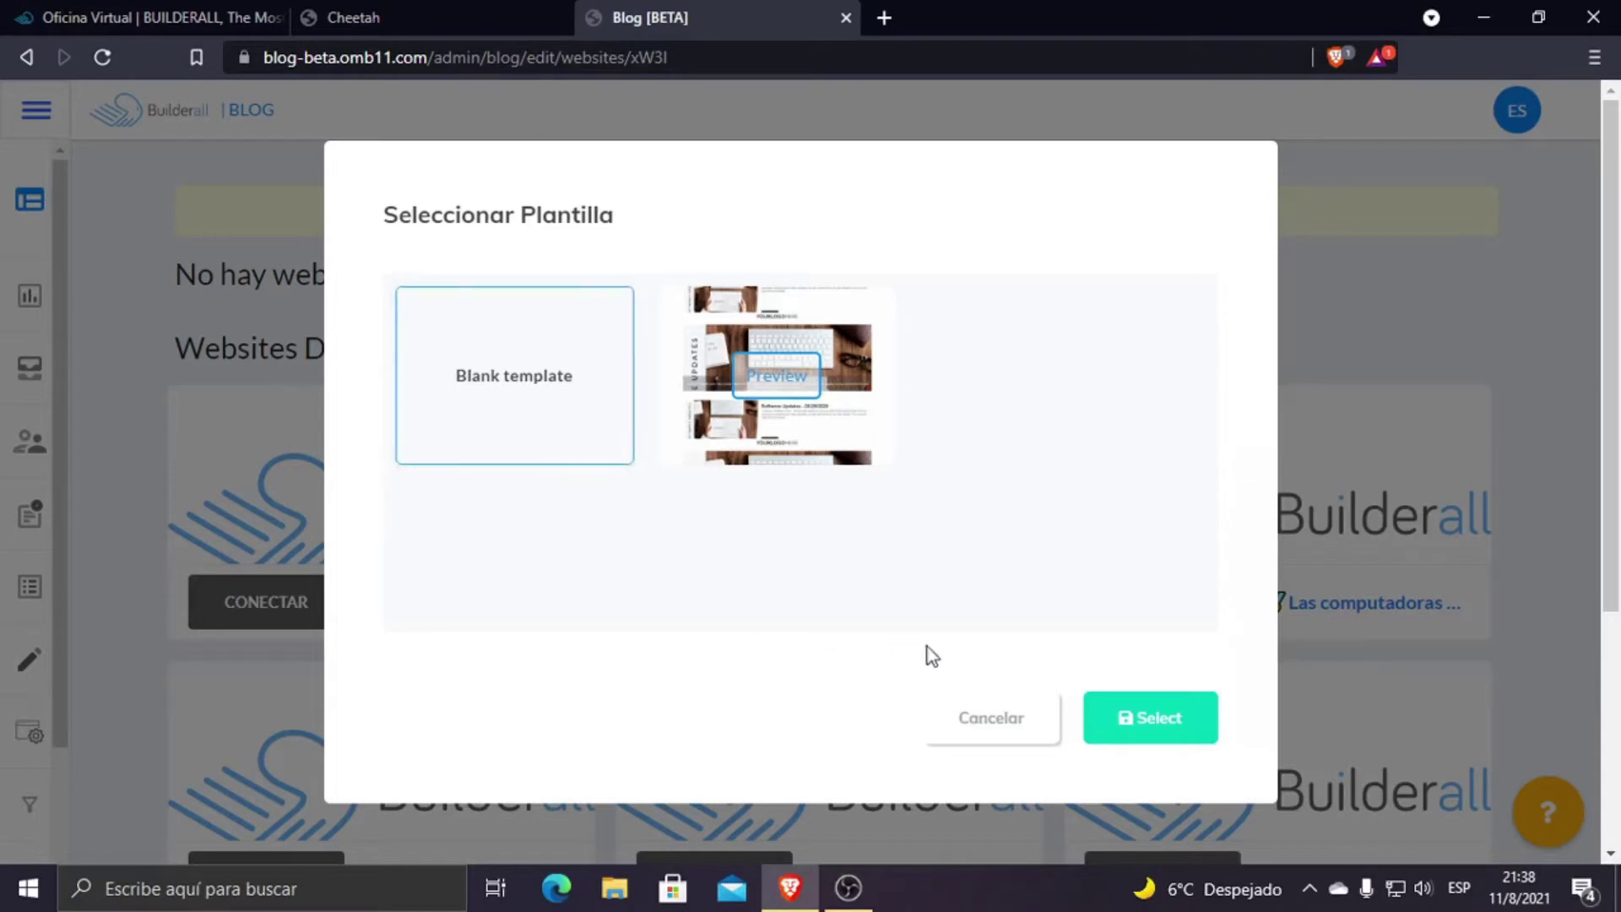
pyautogui.click(1171, 718)
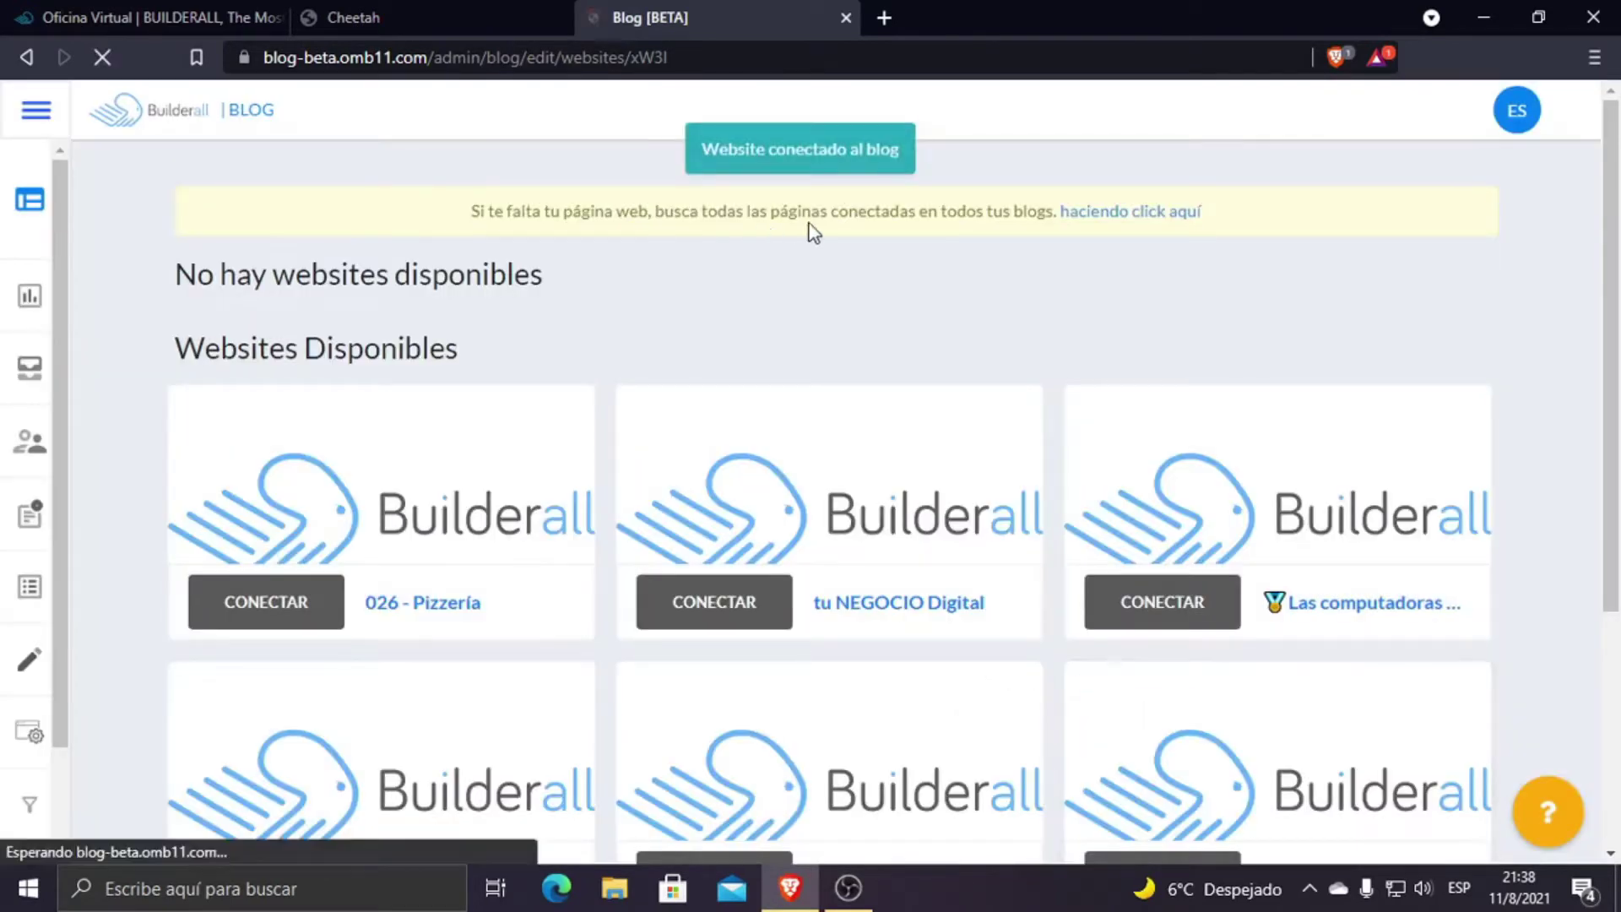
# Step: Reload the tu NEGOCIO Digital page list in Cheetah and view the blog feed page on the live site
pyautogui.click(464, 7)
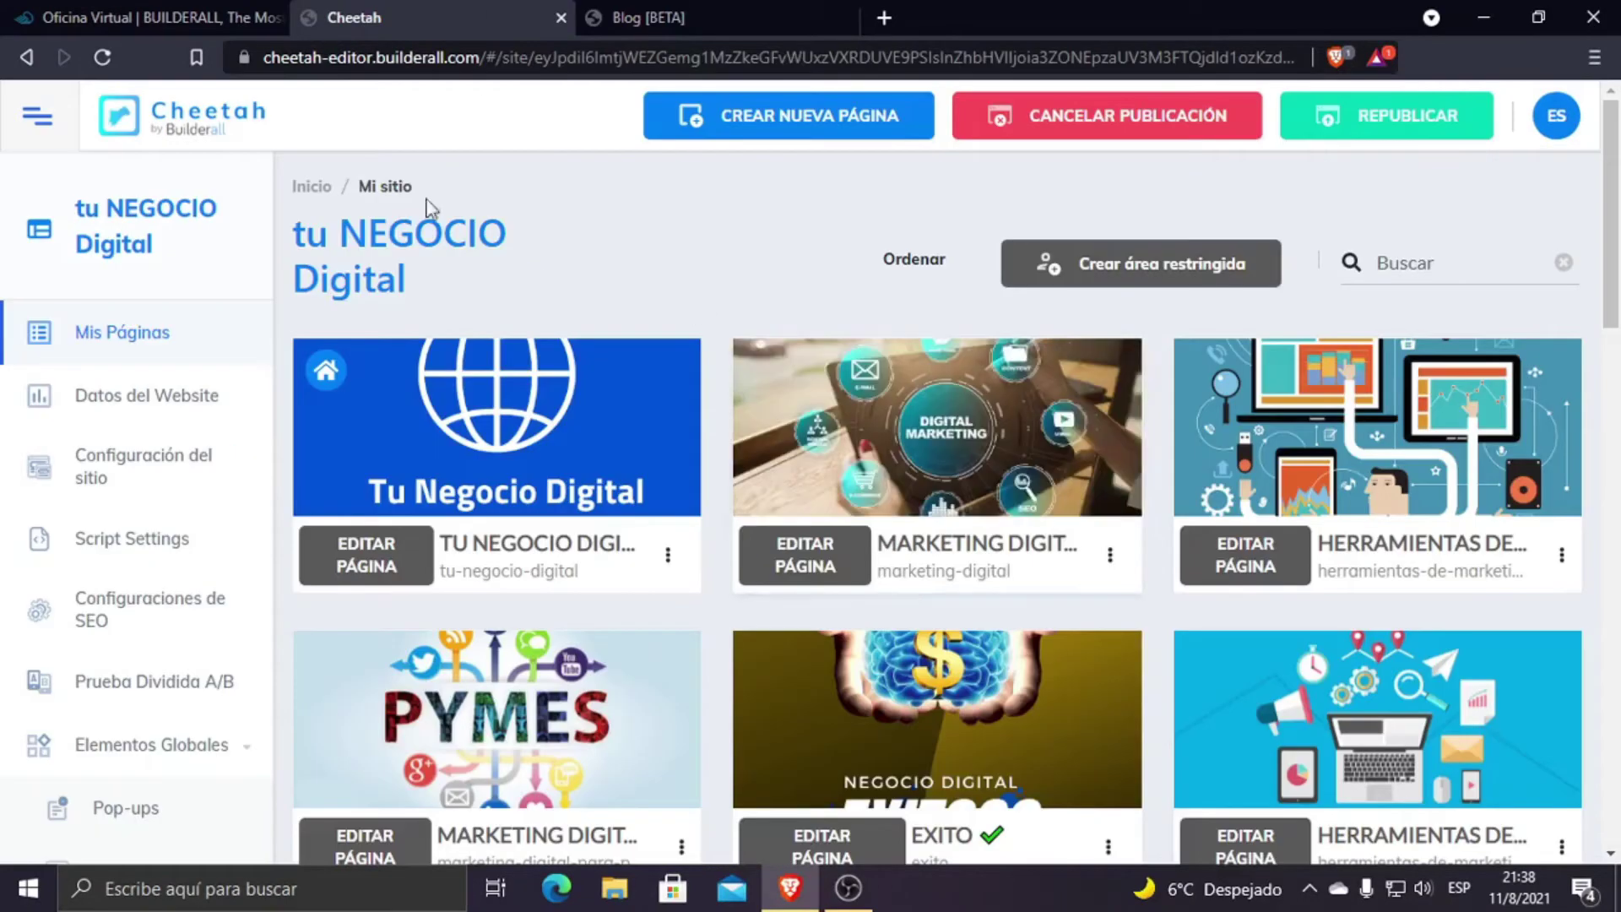
pyautogui.click(102, 57)
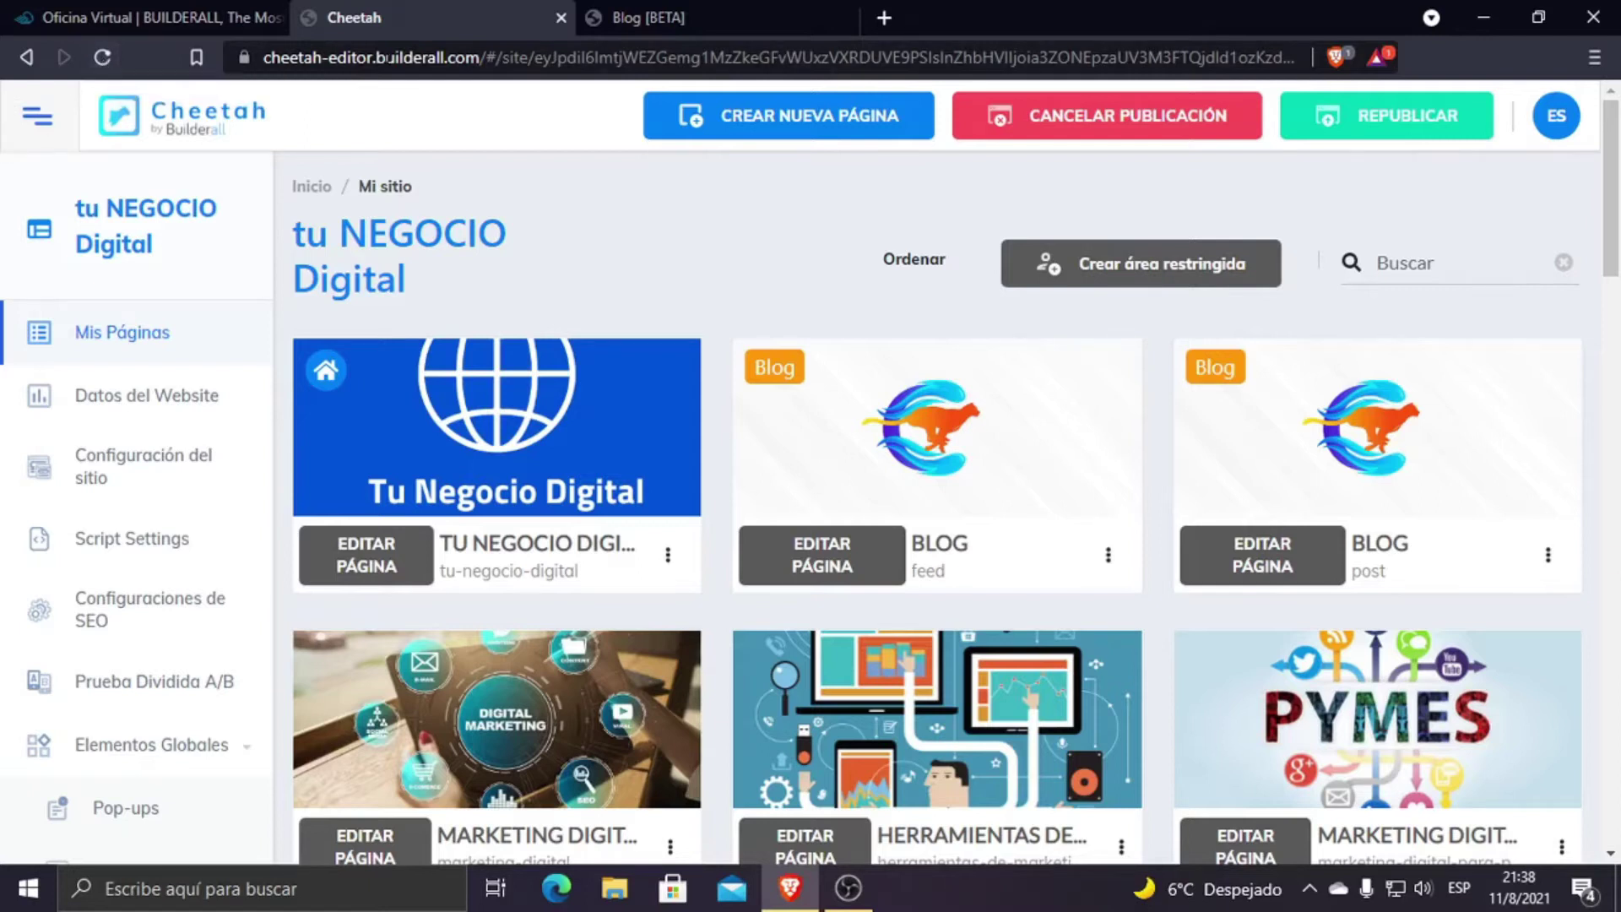
pyautogui.click(1109, 558)
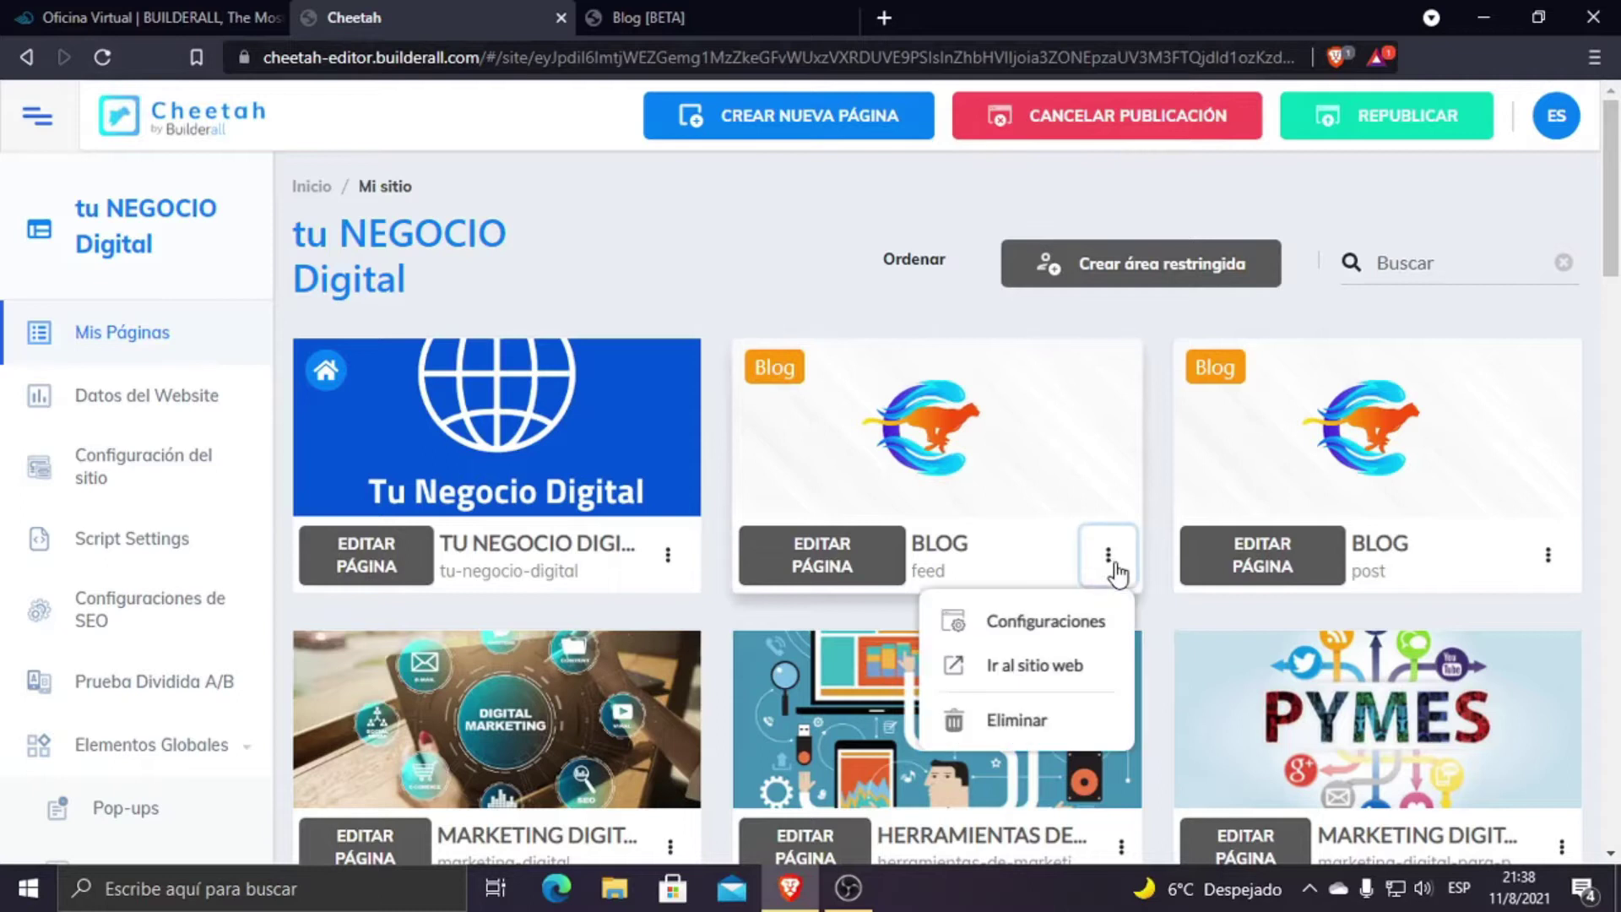
pyautogui.click(1047, 664)
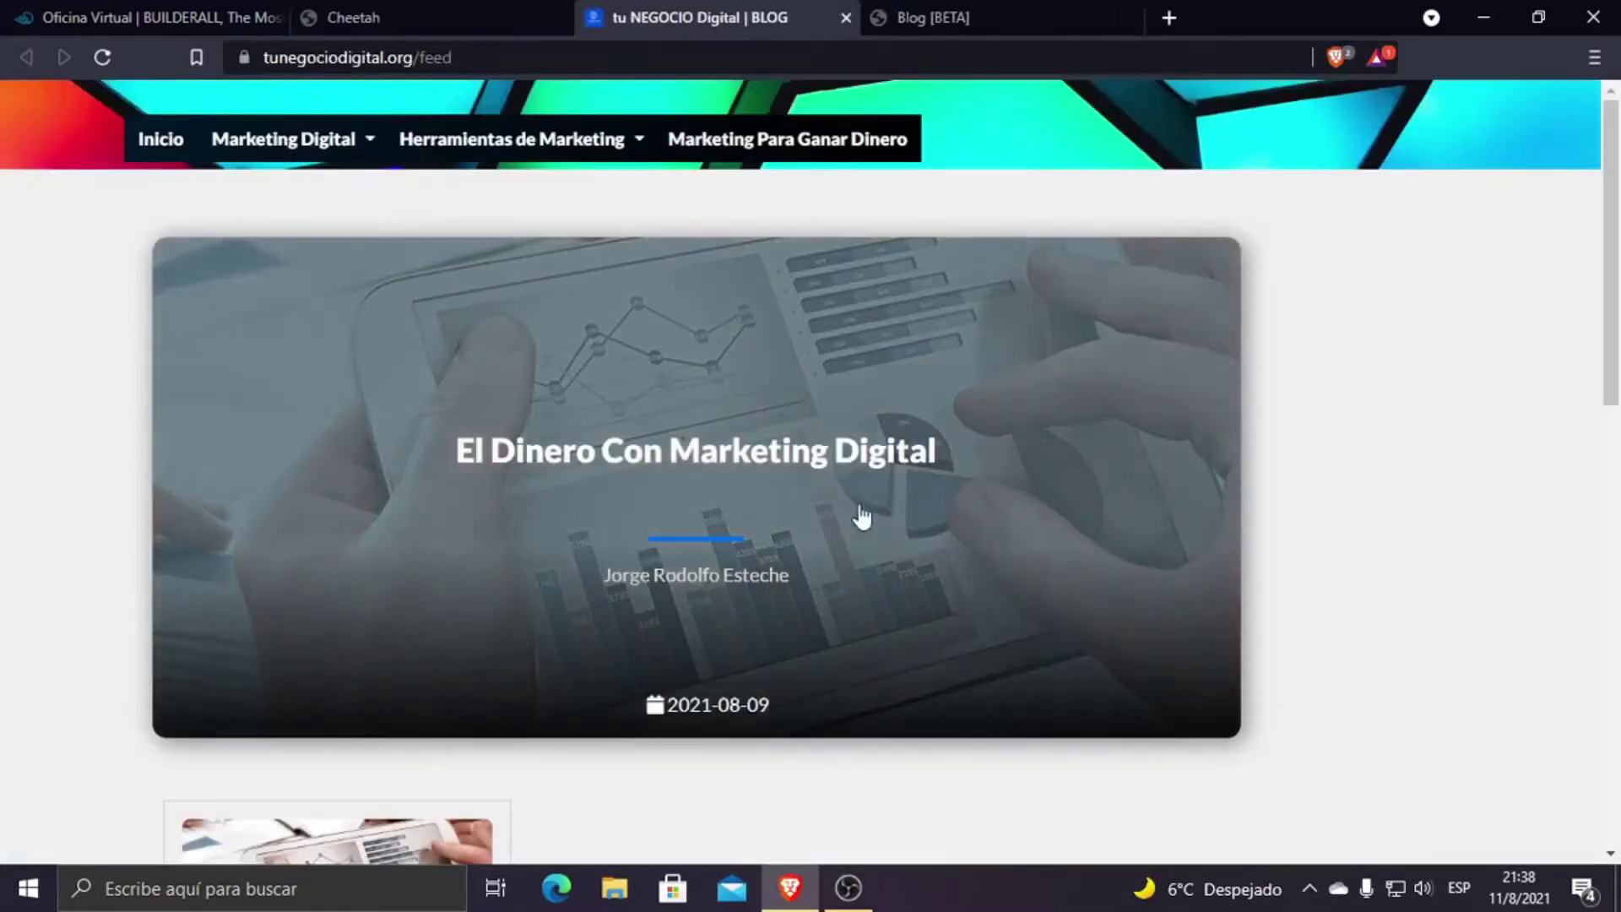
pyautogui.click(846, 16)
# Step: Republish the tu NEGOCIO Digital site and check the blog feed page on the live site again
pyautogui.click(1368, 116)
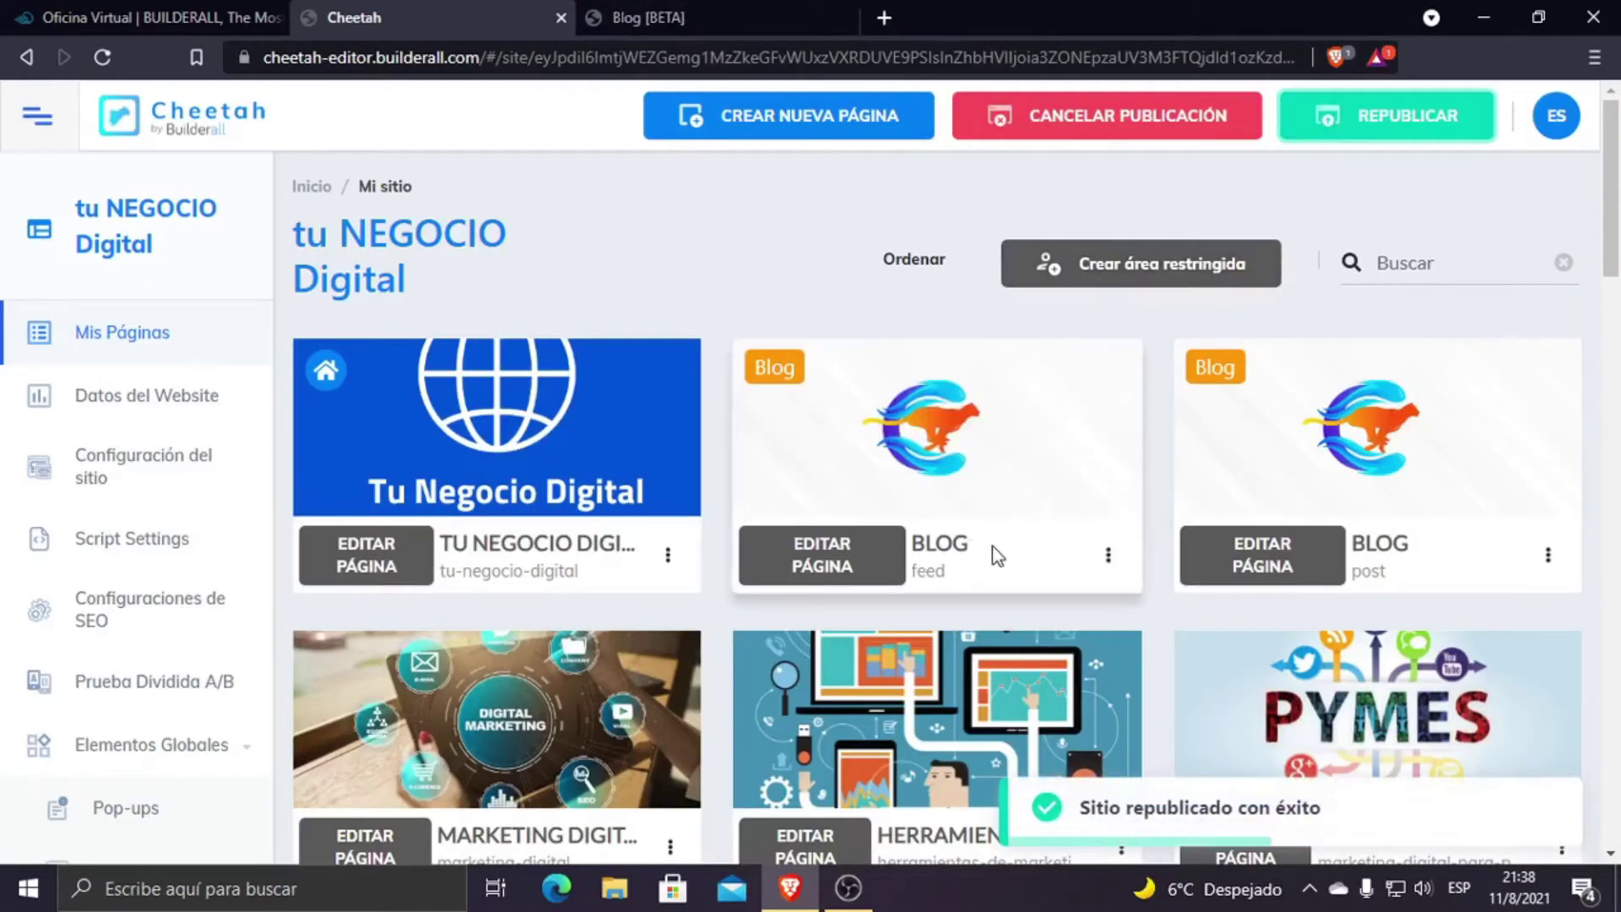
pyautogui.click(1109, 555)
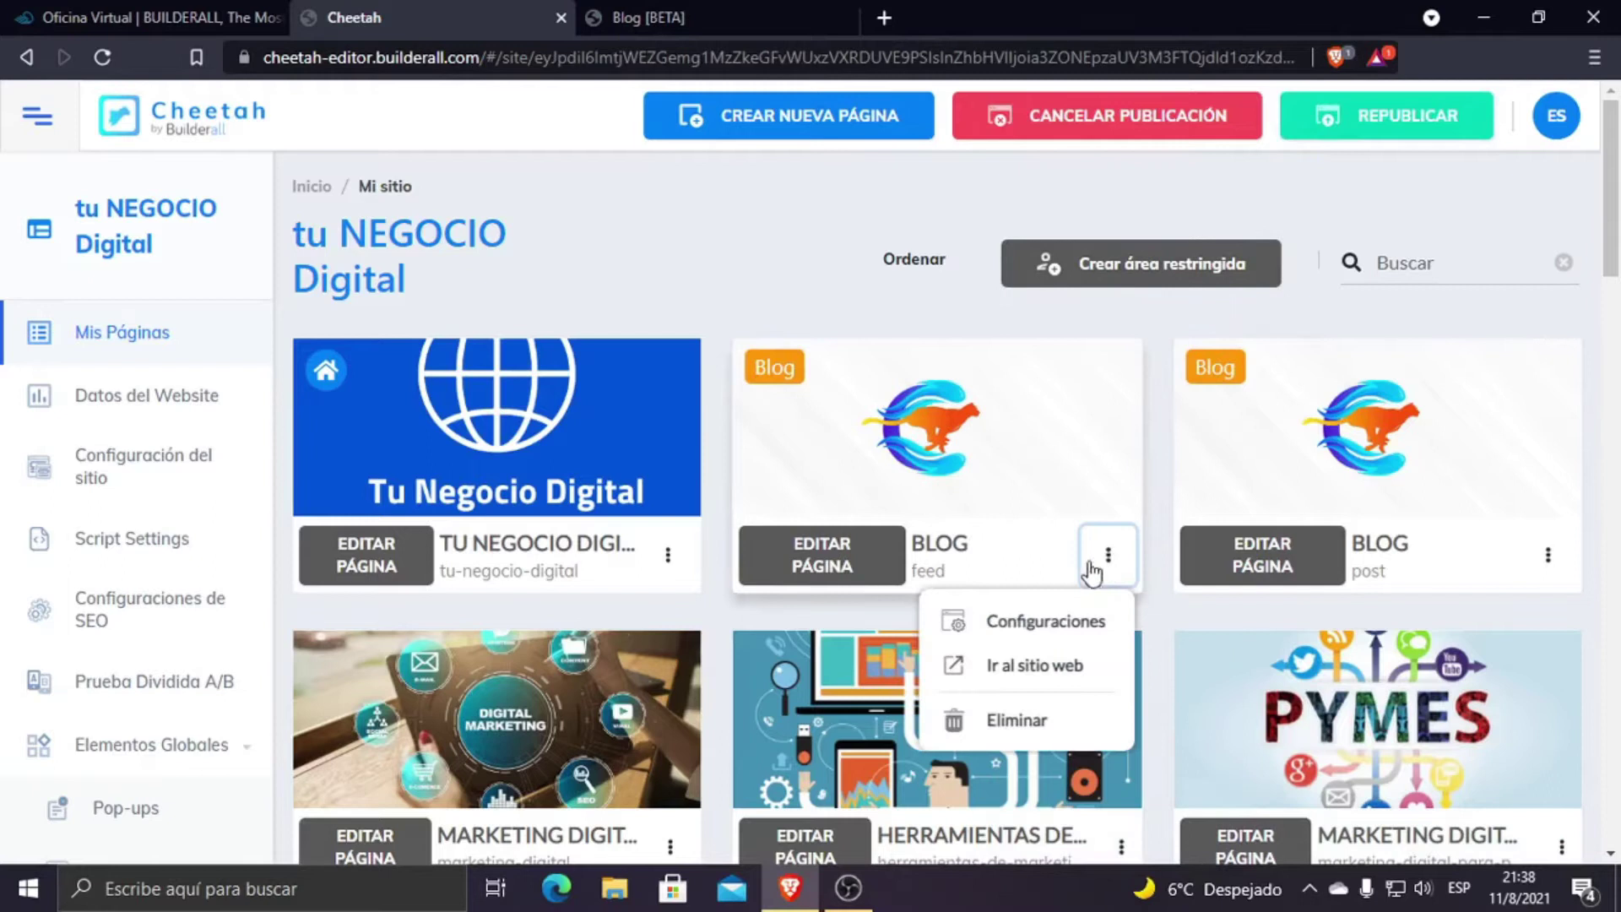
pyautogui.click(1035, 667)
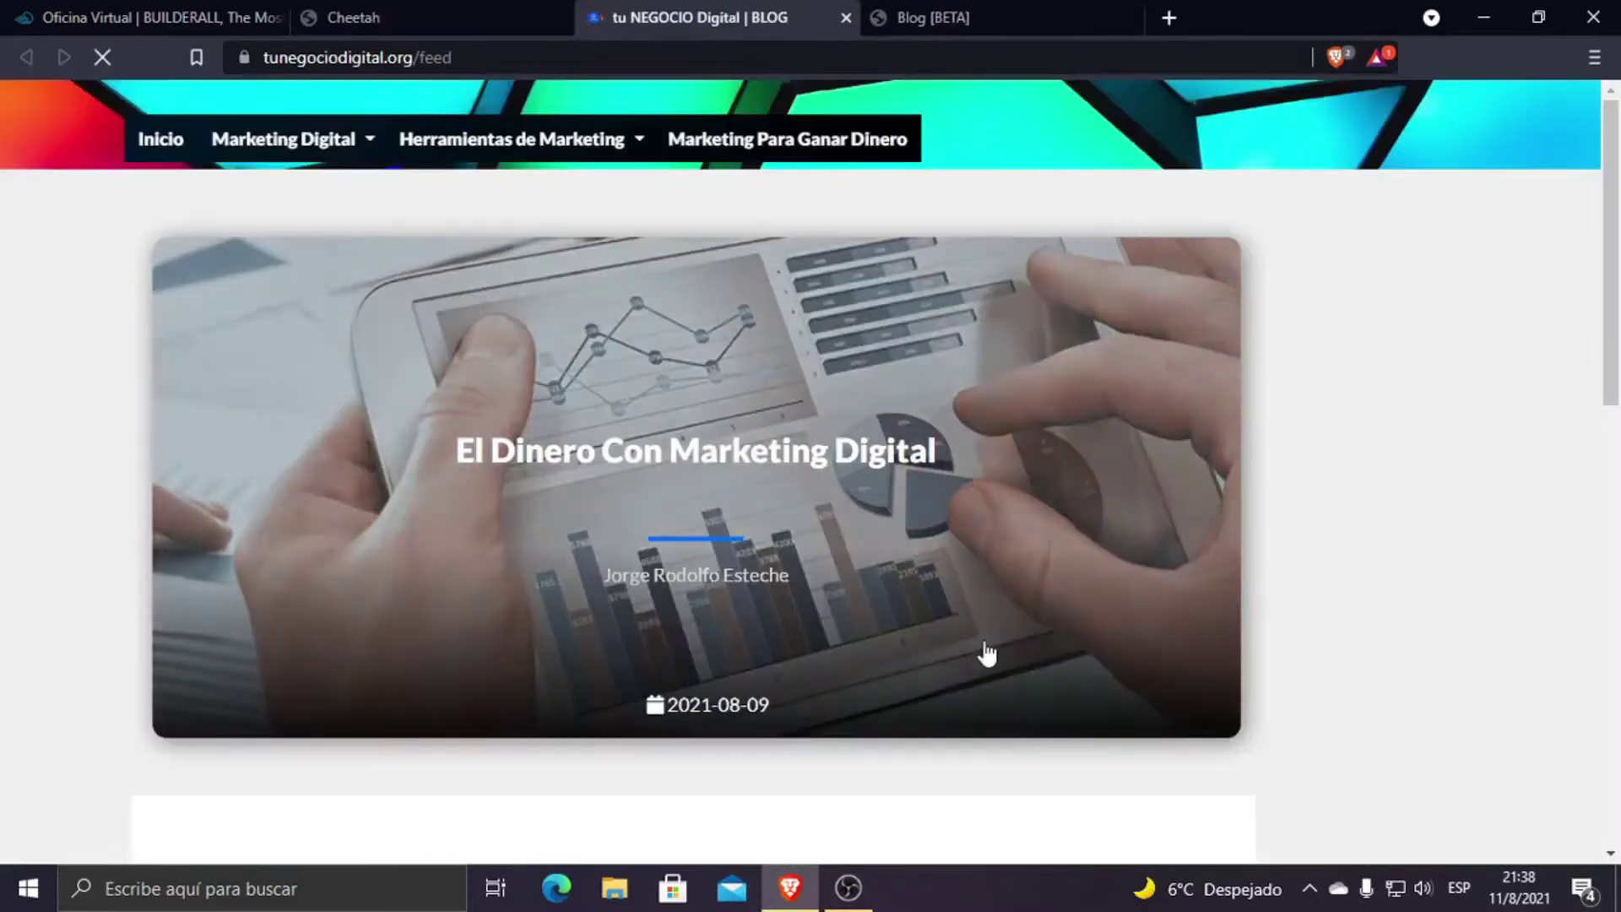
pyautogui.click(847, 18)
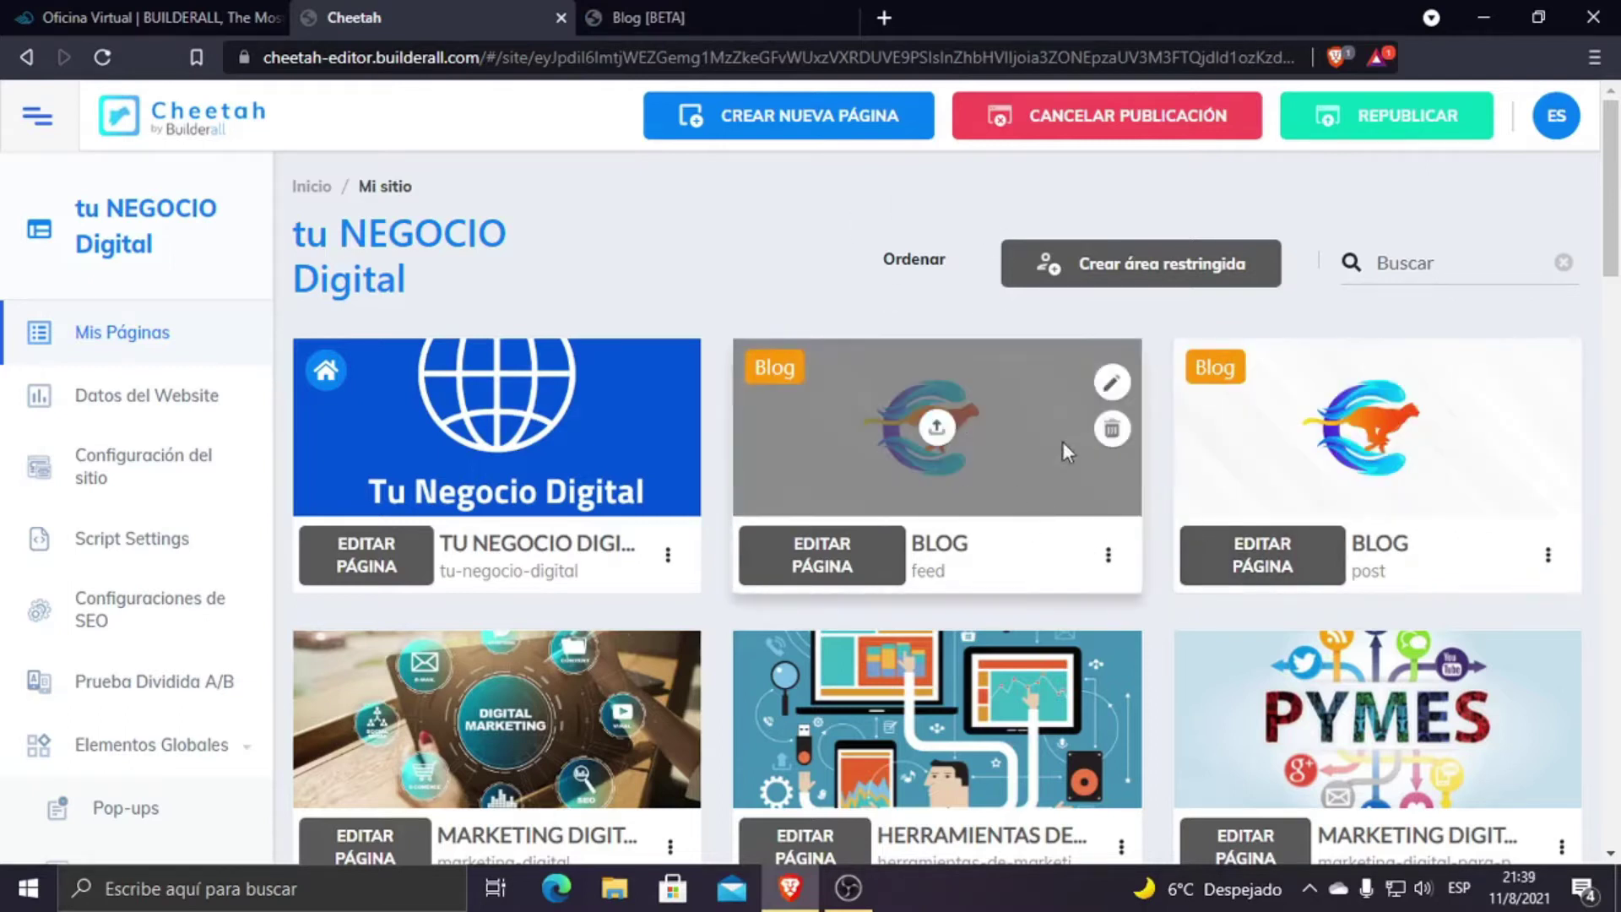
# Step: Reopen the live feed page, reload it and look through it down to the footer
pyautogui.click(1109, 555)
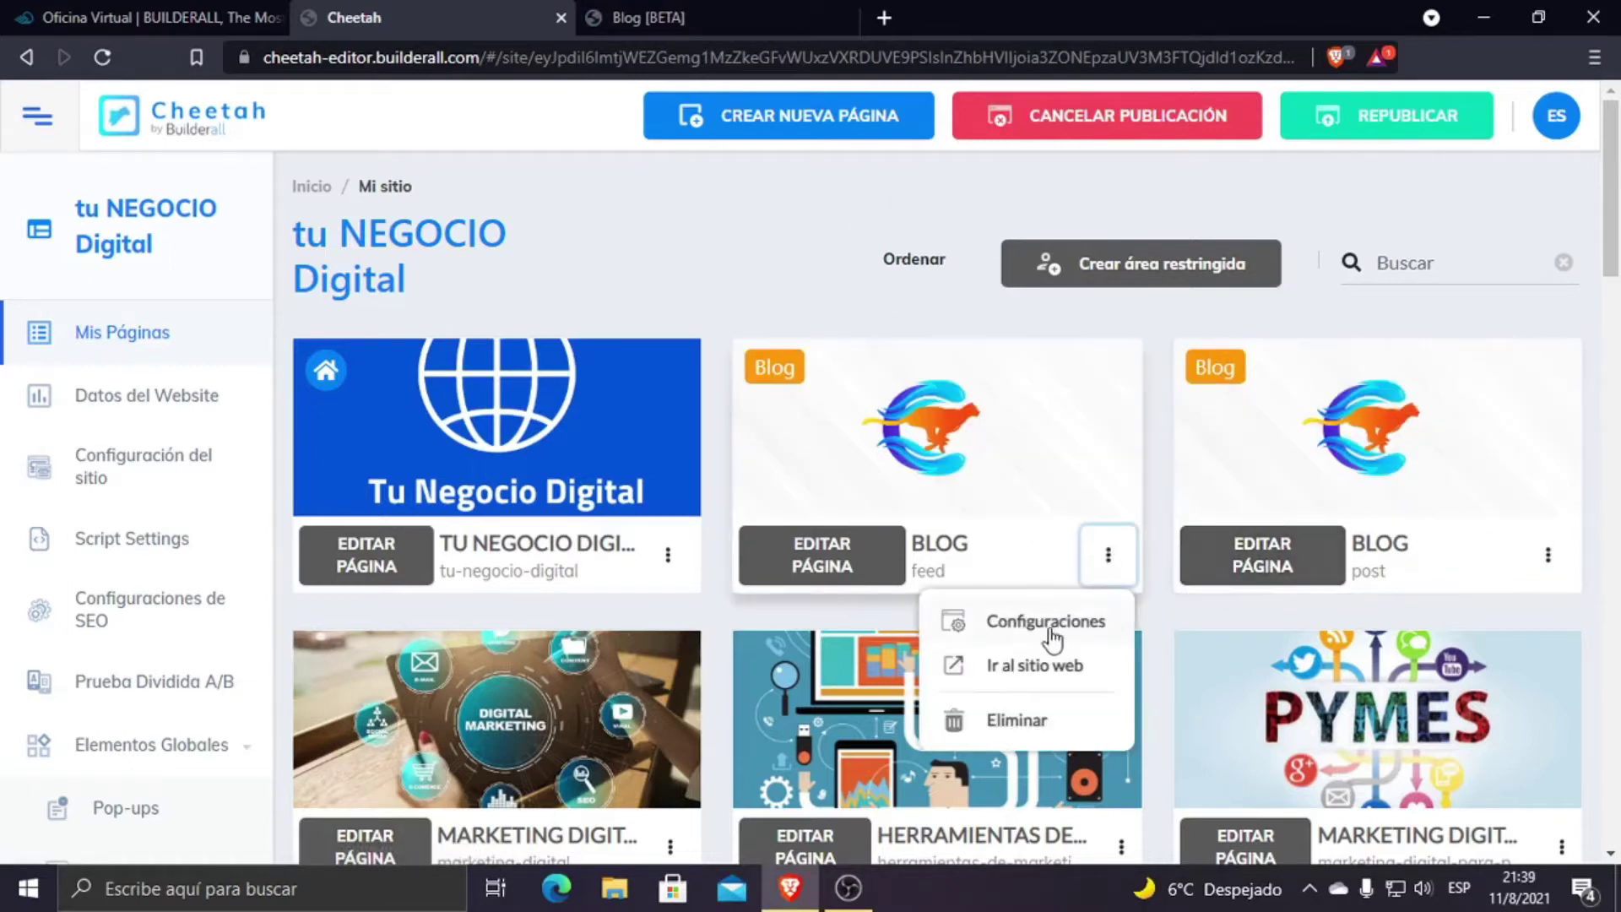
pyautogui.click(1041, 666)
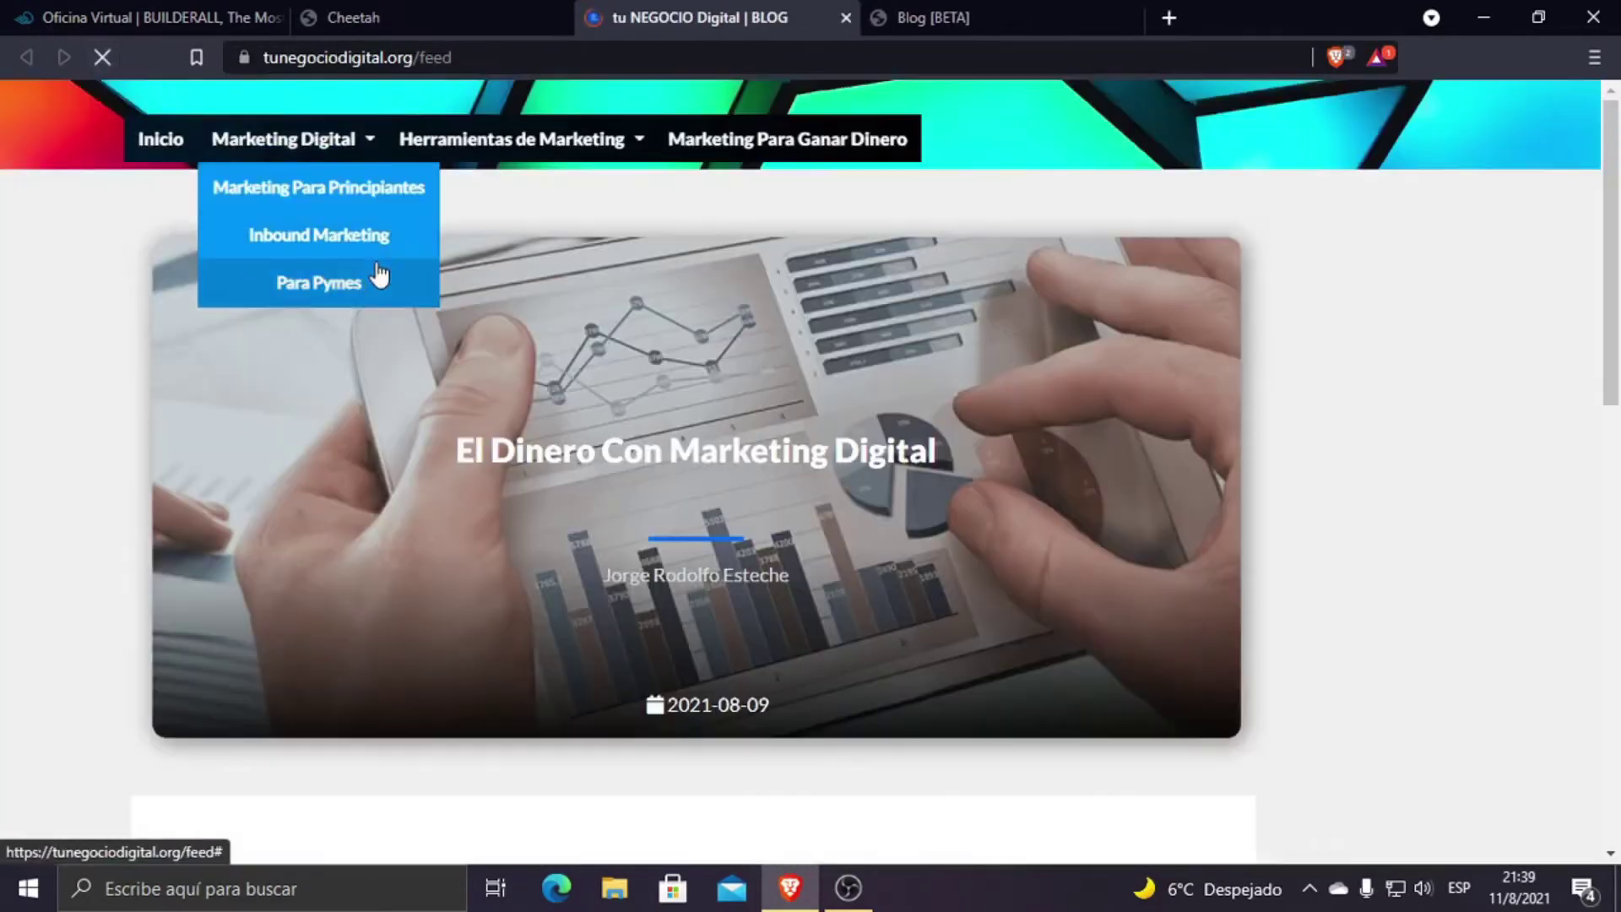
pyautogui.click(111, 55)
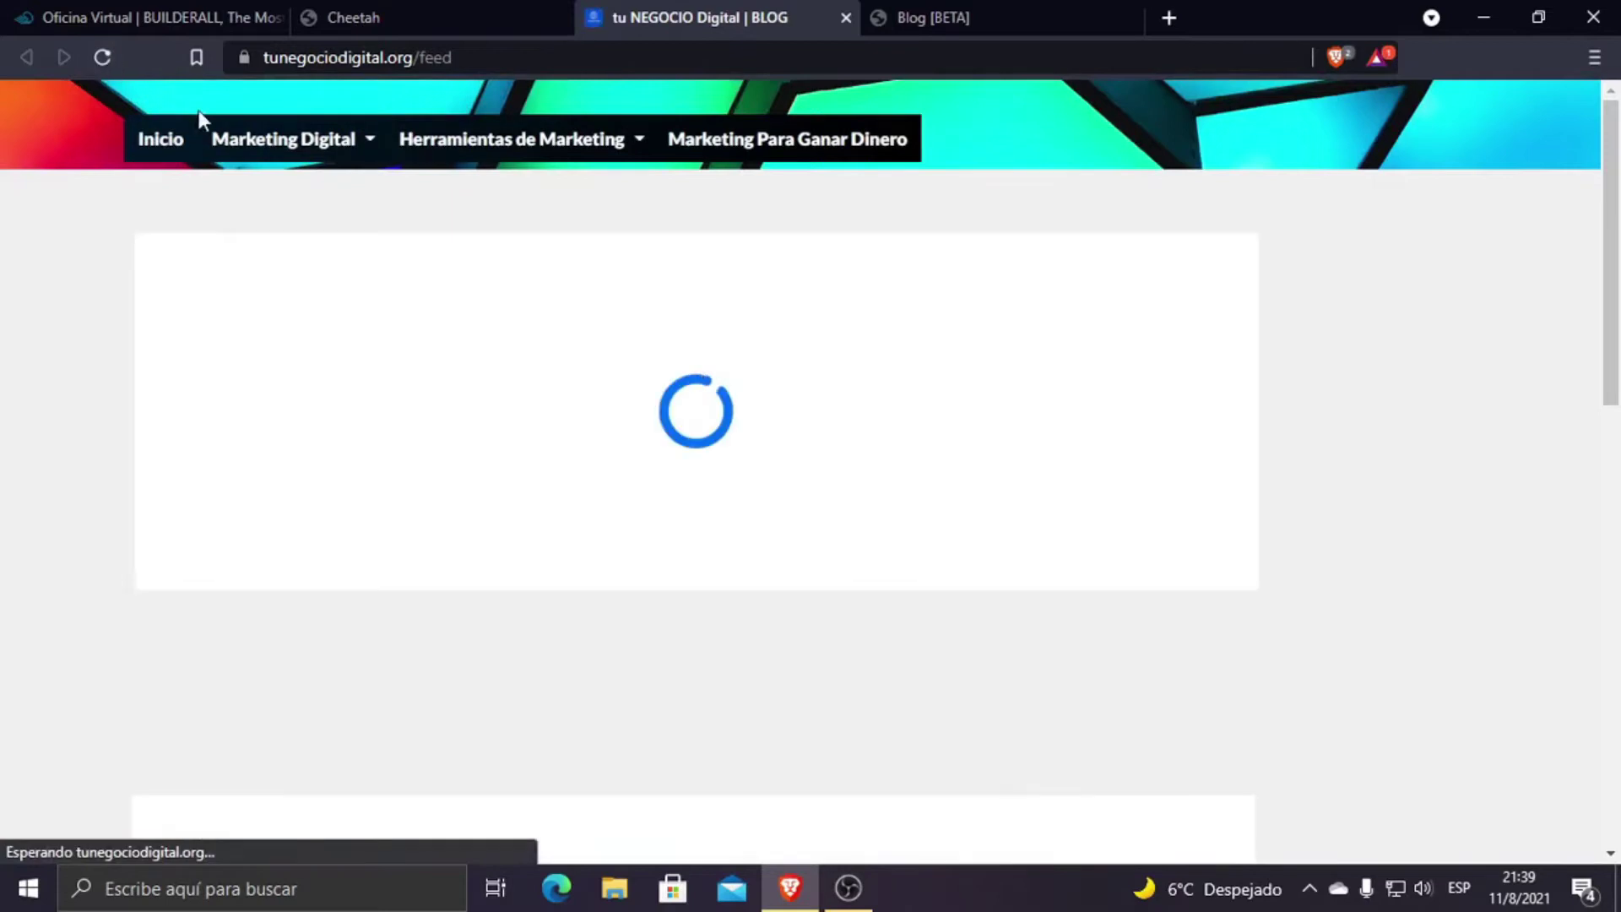
pyautogui.click(109, 53)
pyautogui.moveTo(270, 169)
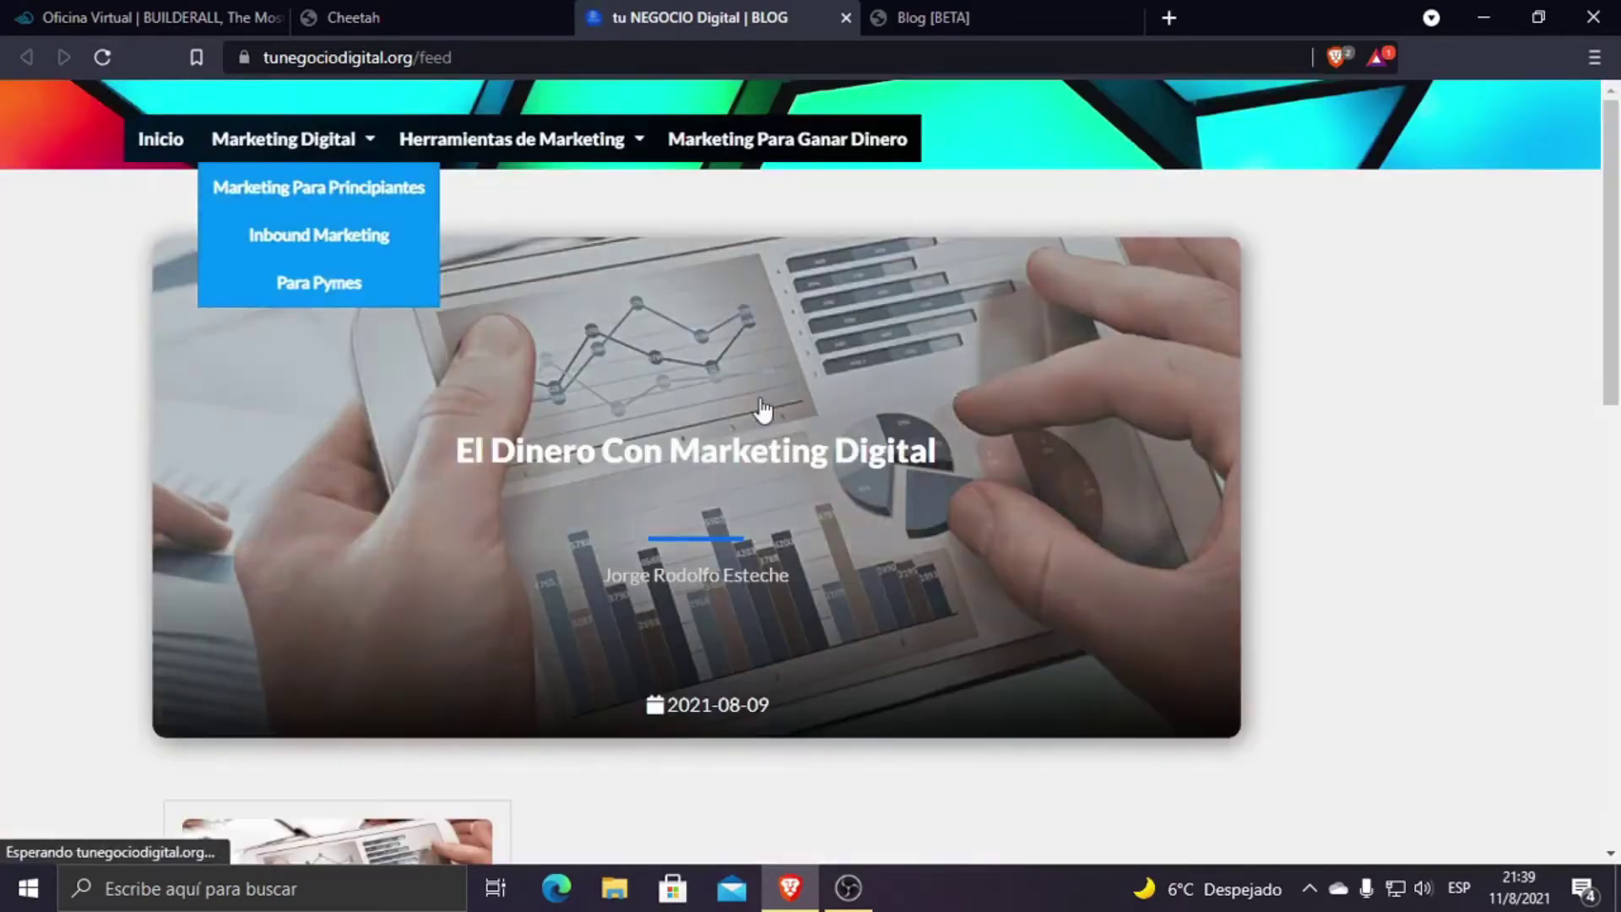
pyautogui.scroll(-15, 1123, 584)
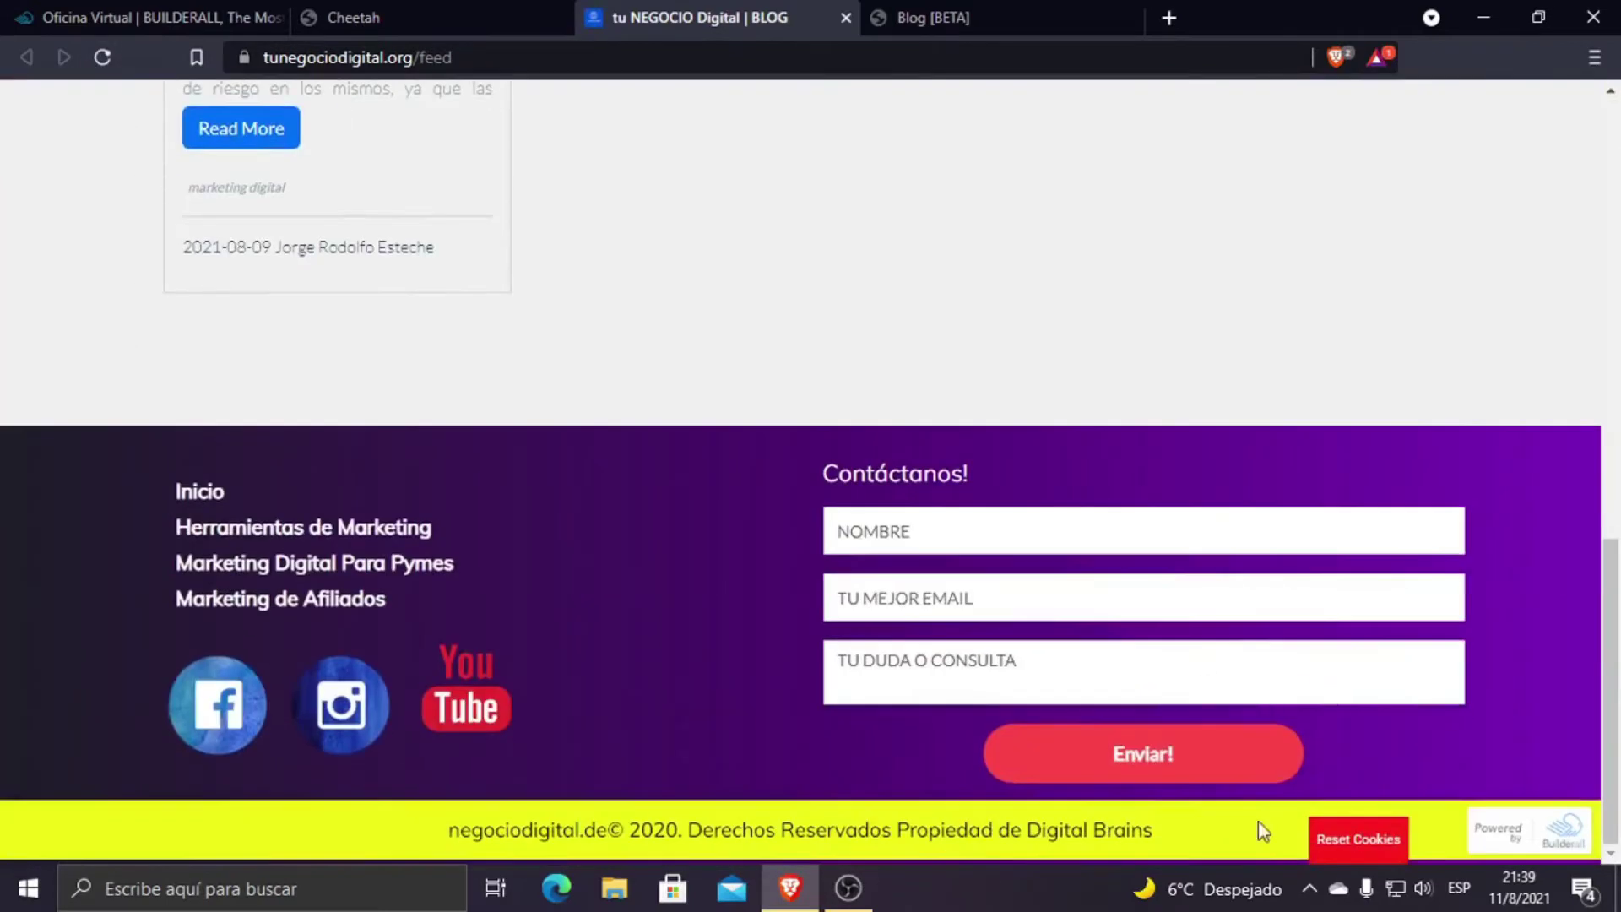
# Step: Reset the cookies on the live feed page and reload it repeatedly
pyautogui.click(1362, 838)
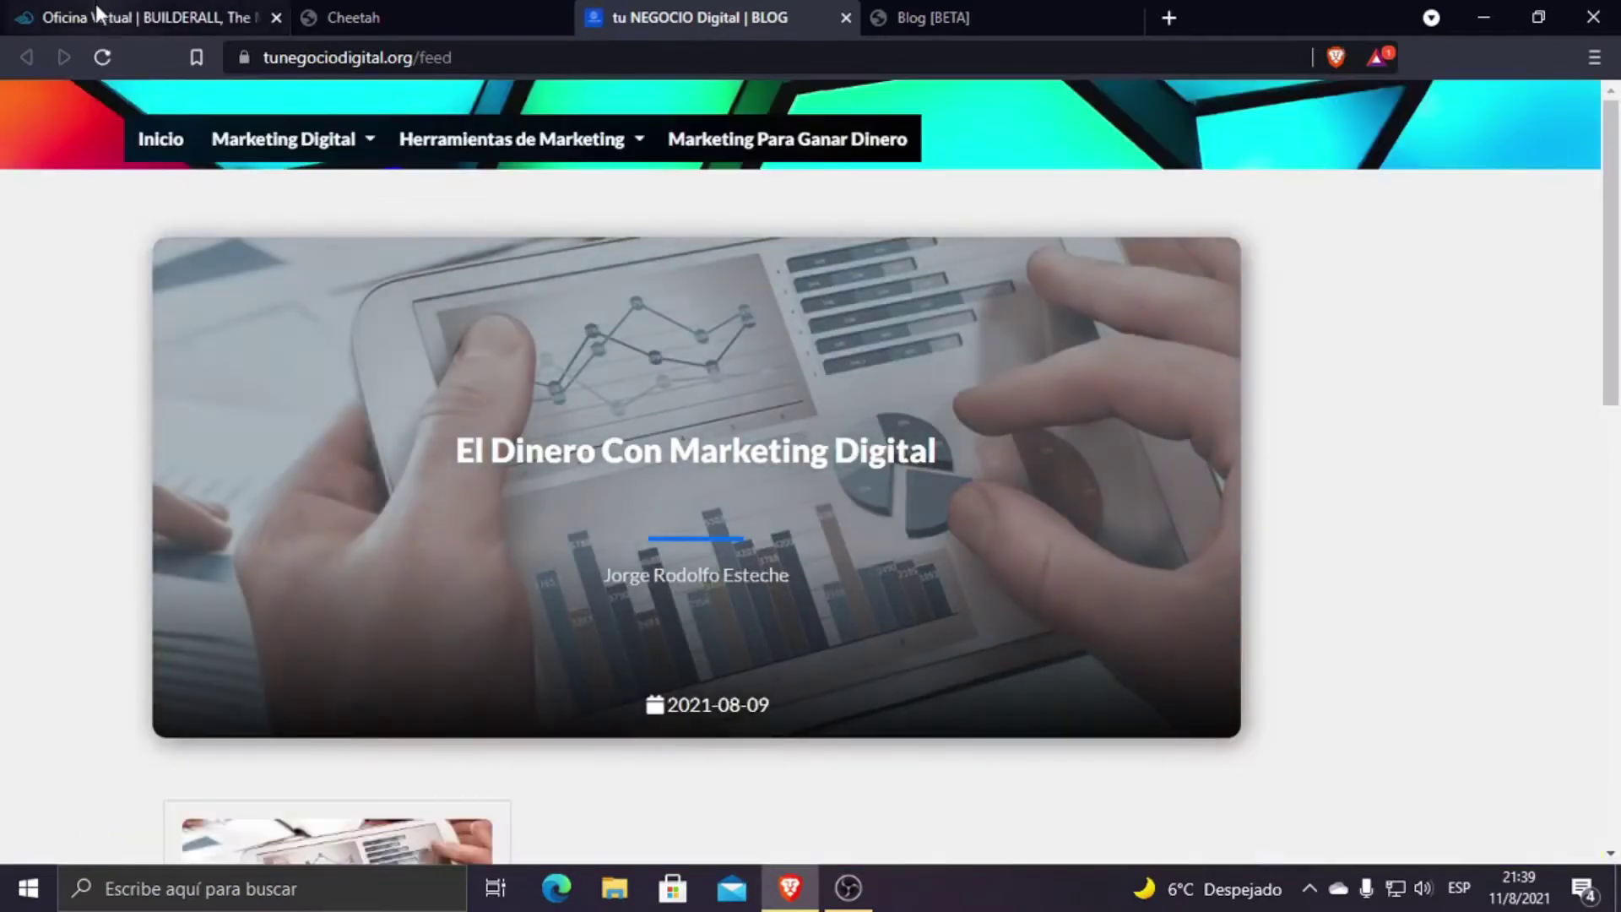
pyautogui.click(98, 52)
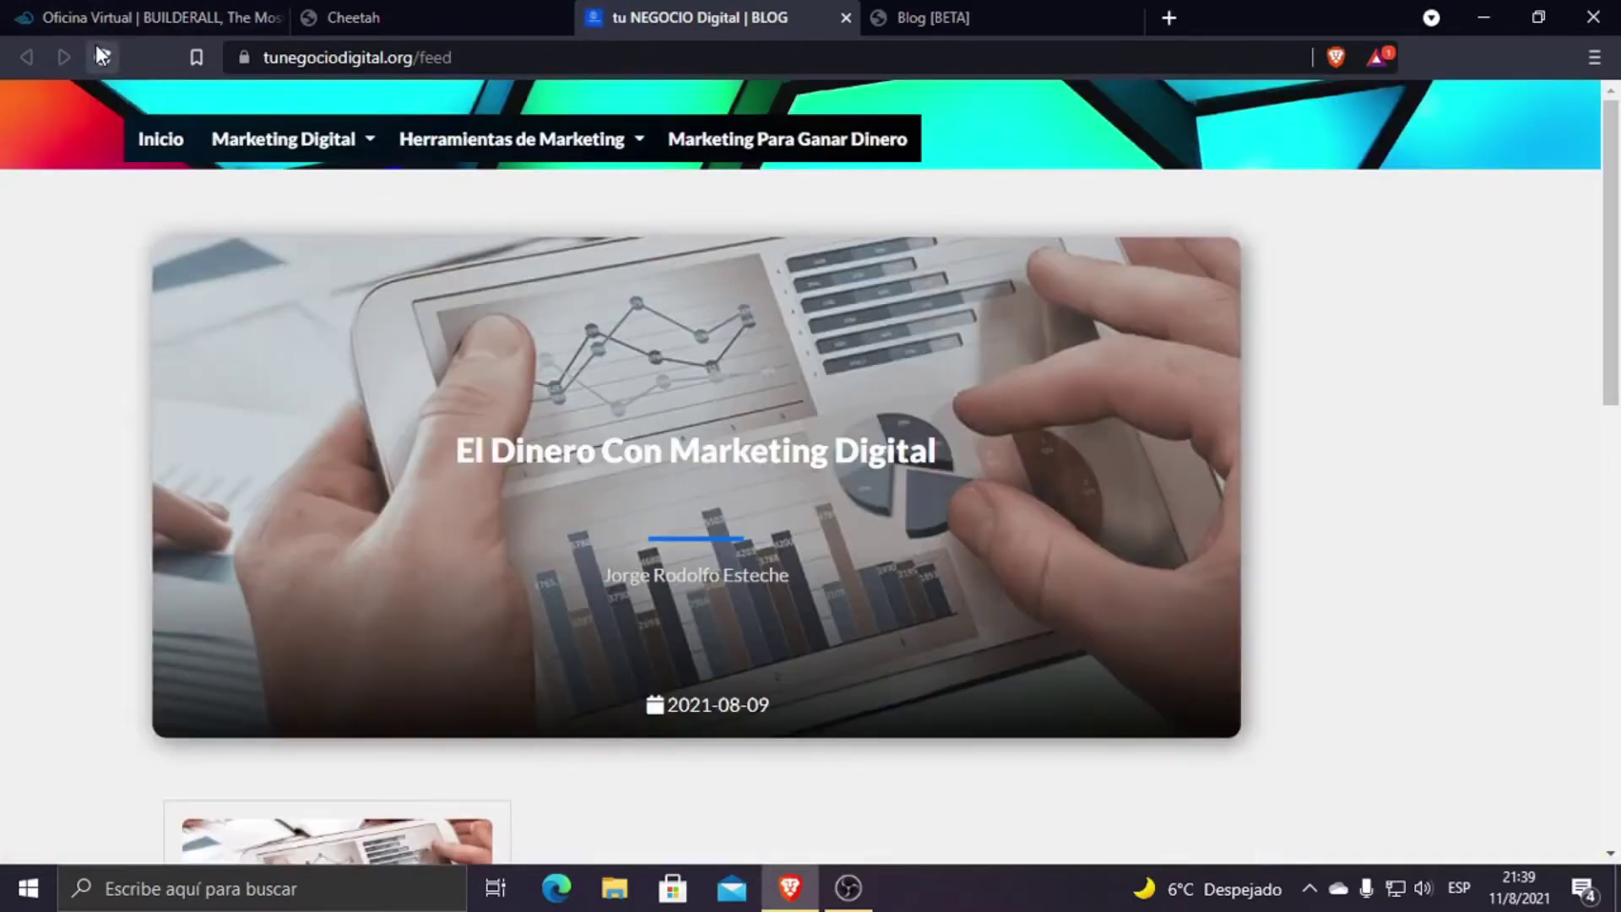
pyautogui.click(109, 61)
pyautogui.click(109, 58)
pyautogui.click(108, 57)
pyautogui.click(108, 57)
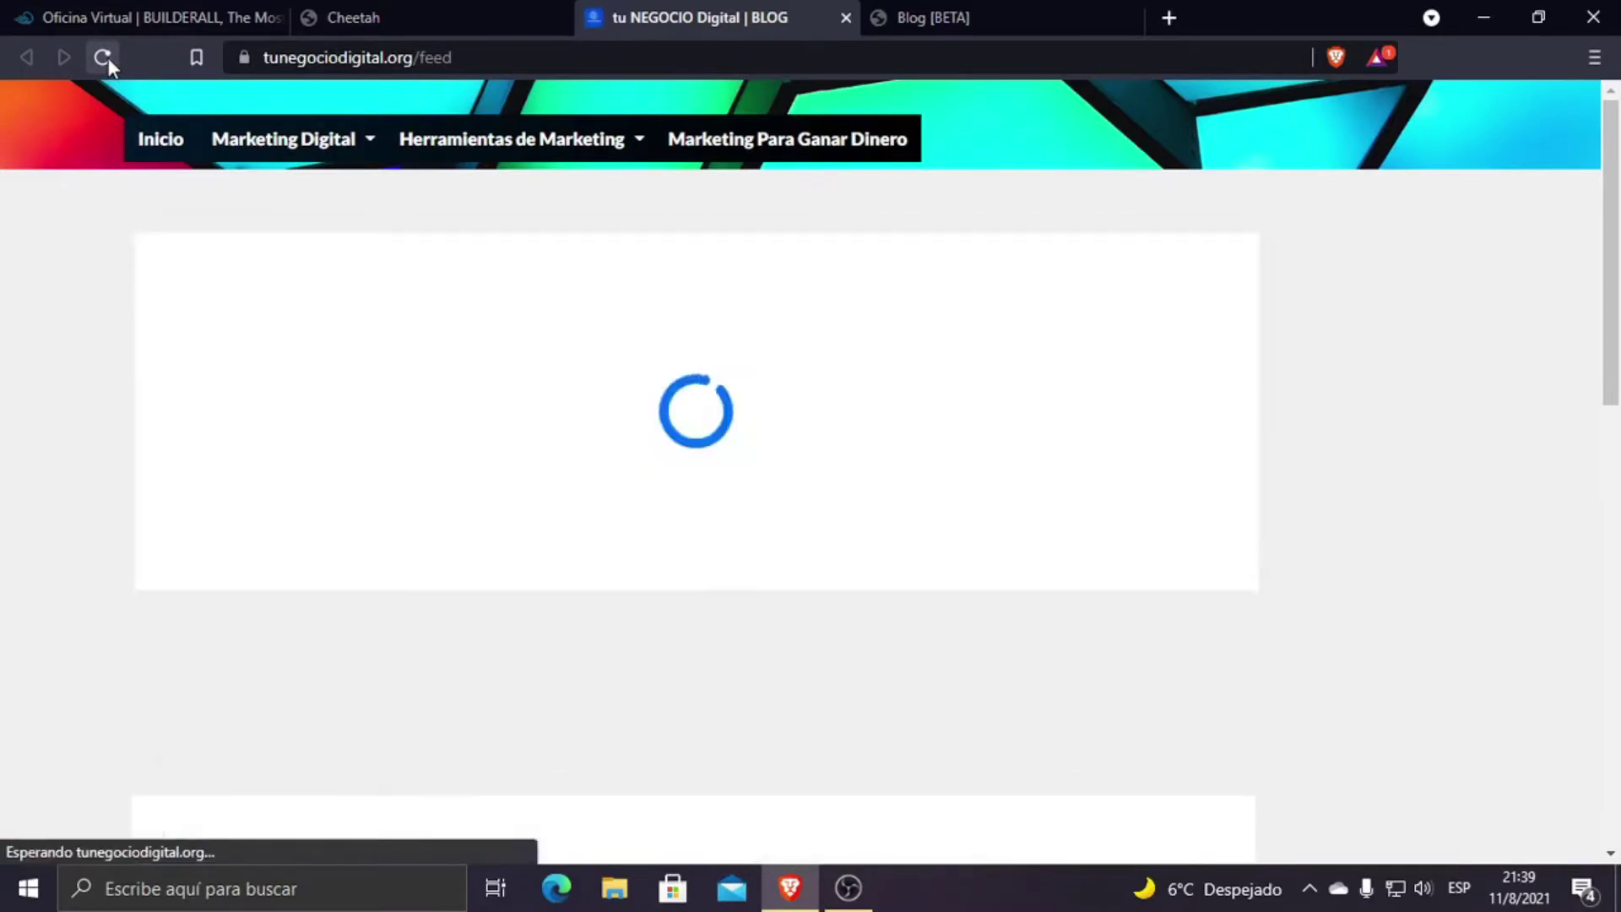
pyautogui.click(106, 56)
pyautogui.click(106, 55)
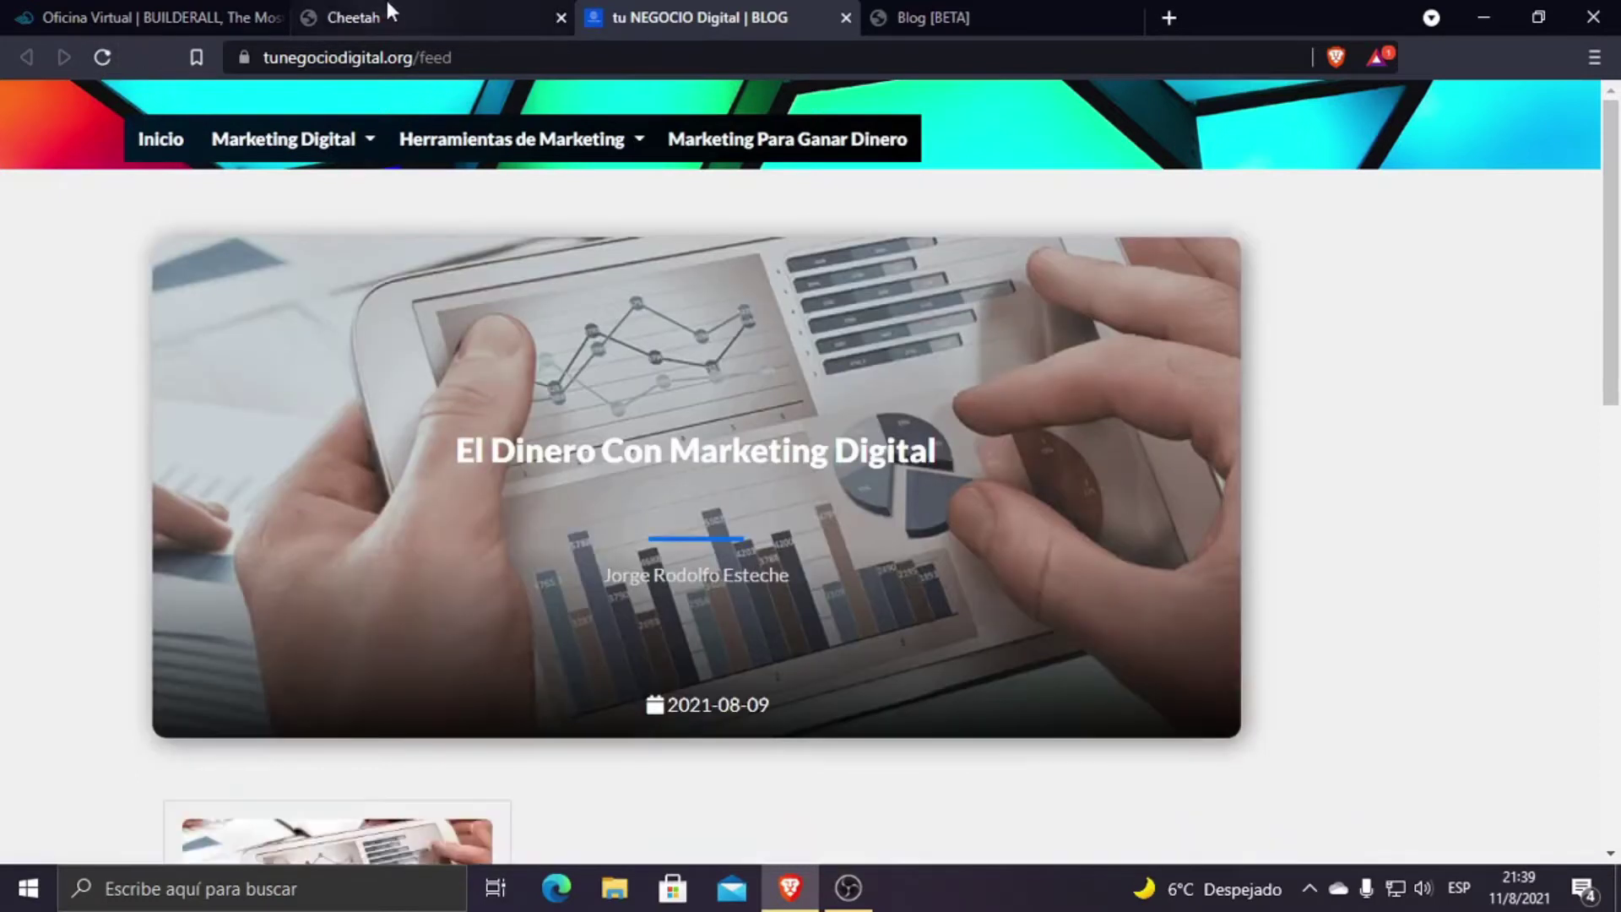
# Step: Republish the site once more from Cheetah and keep reloading the live feed page to fetch the new version
pyautogui.click(355, 17)
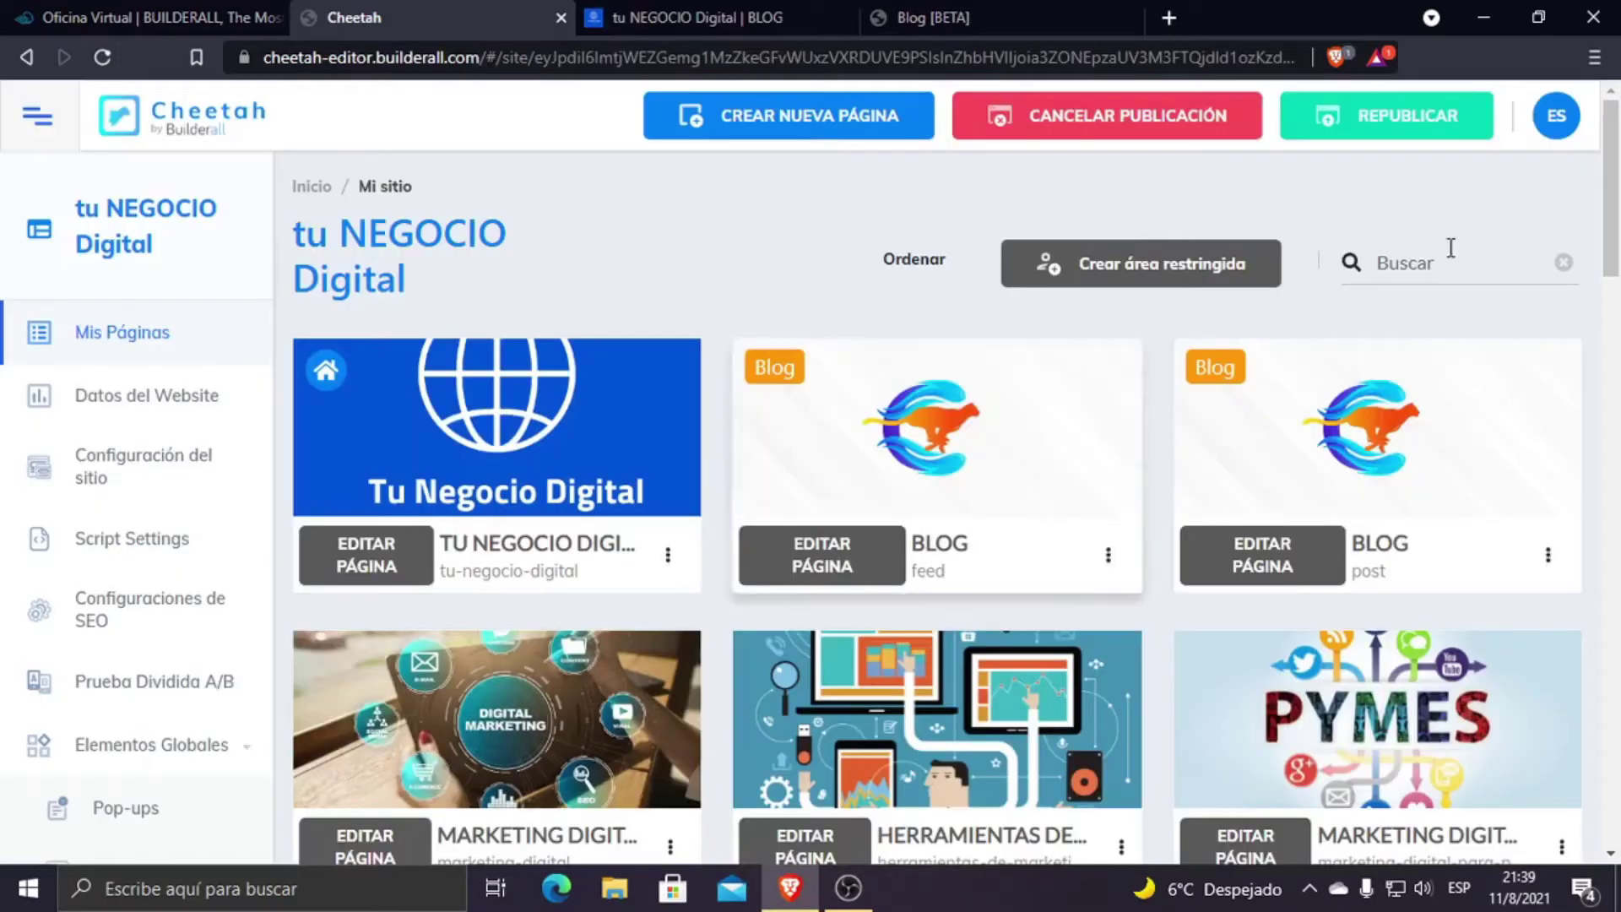
pyautogui.click(1404, 121)
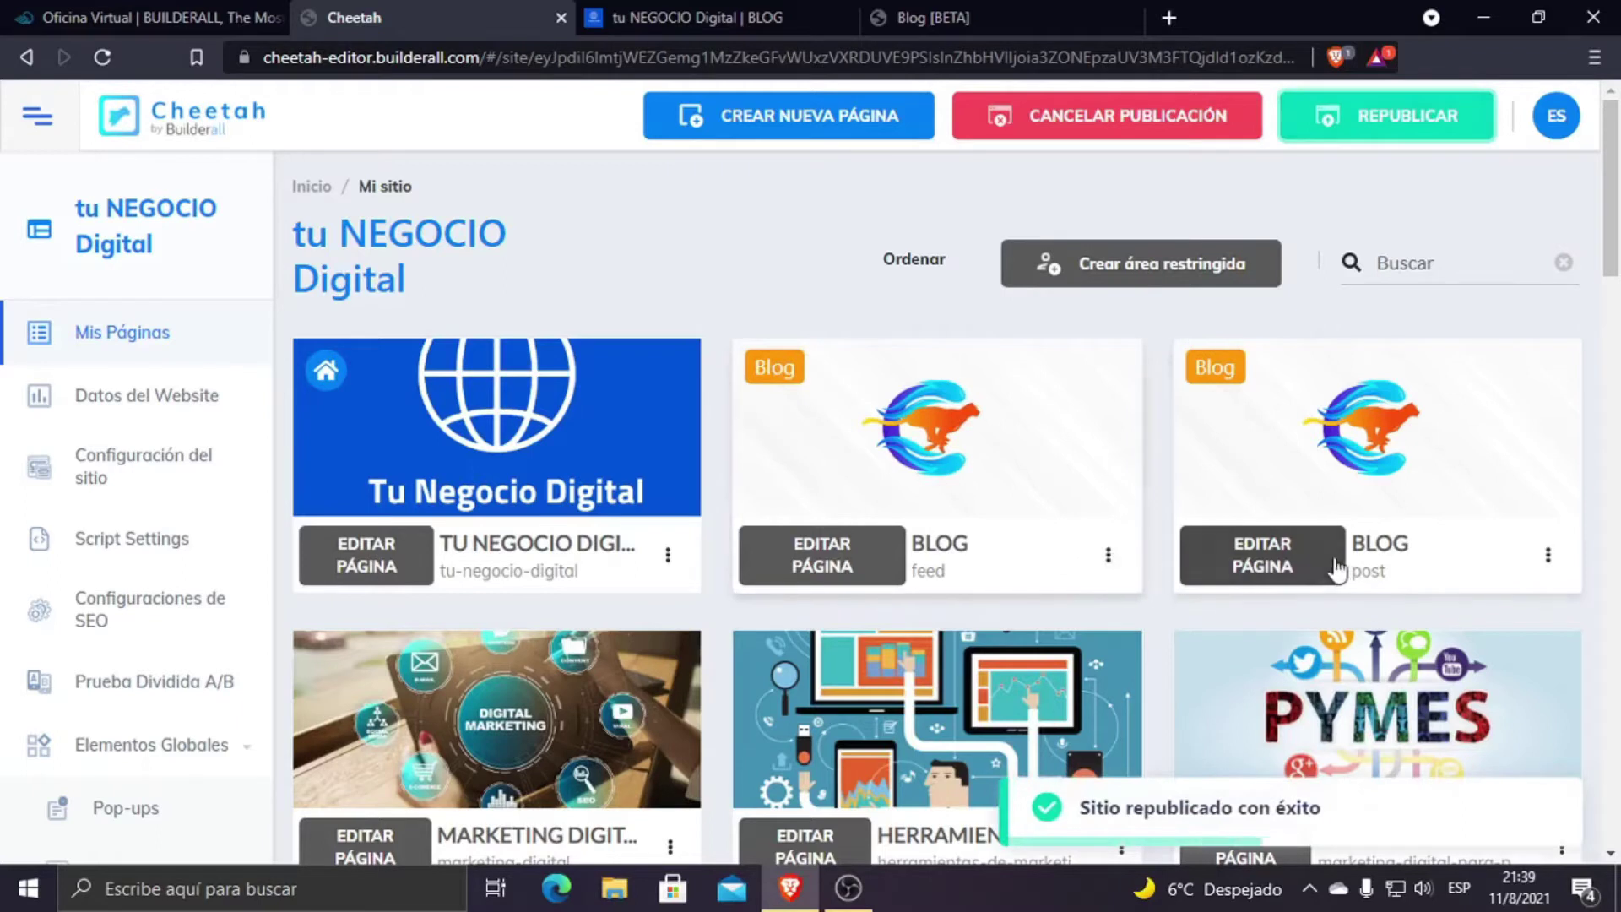
pyautogui.click(582, 18)
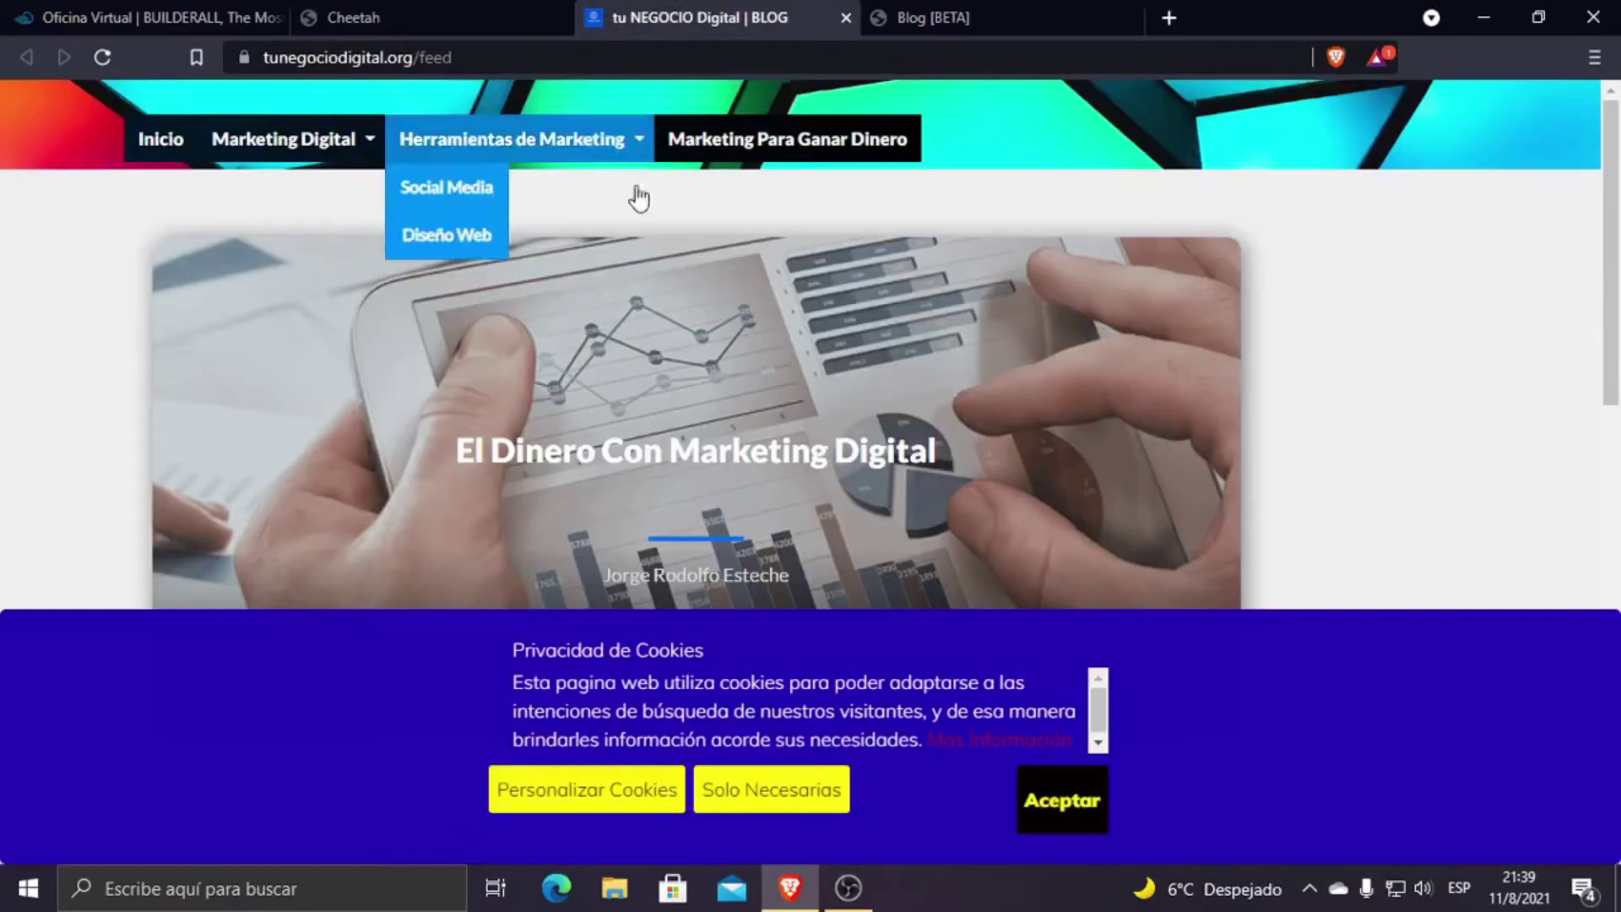
pyautogui.click(102, 53)
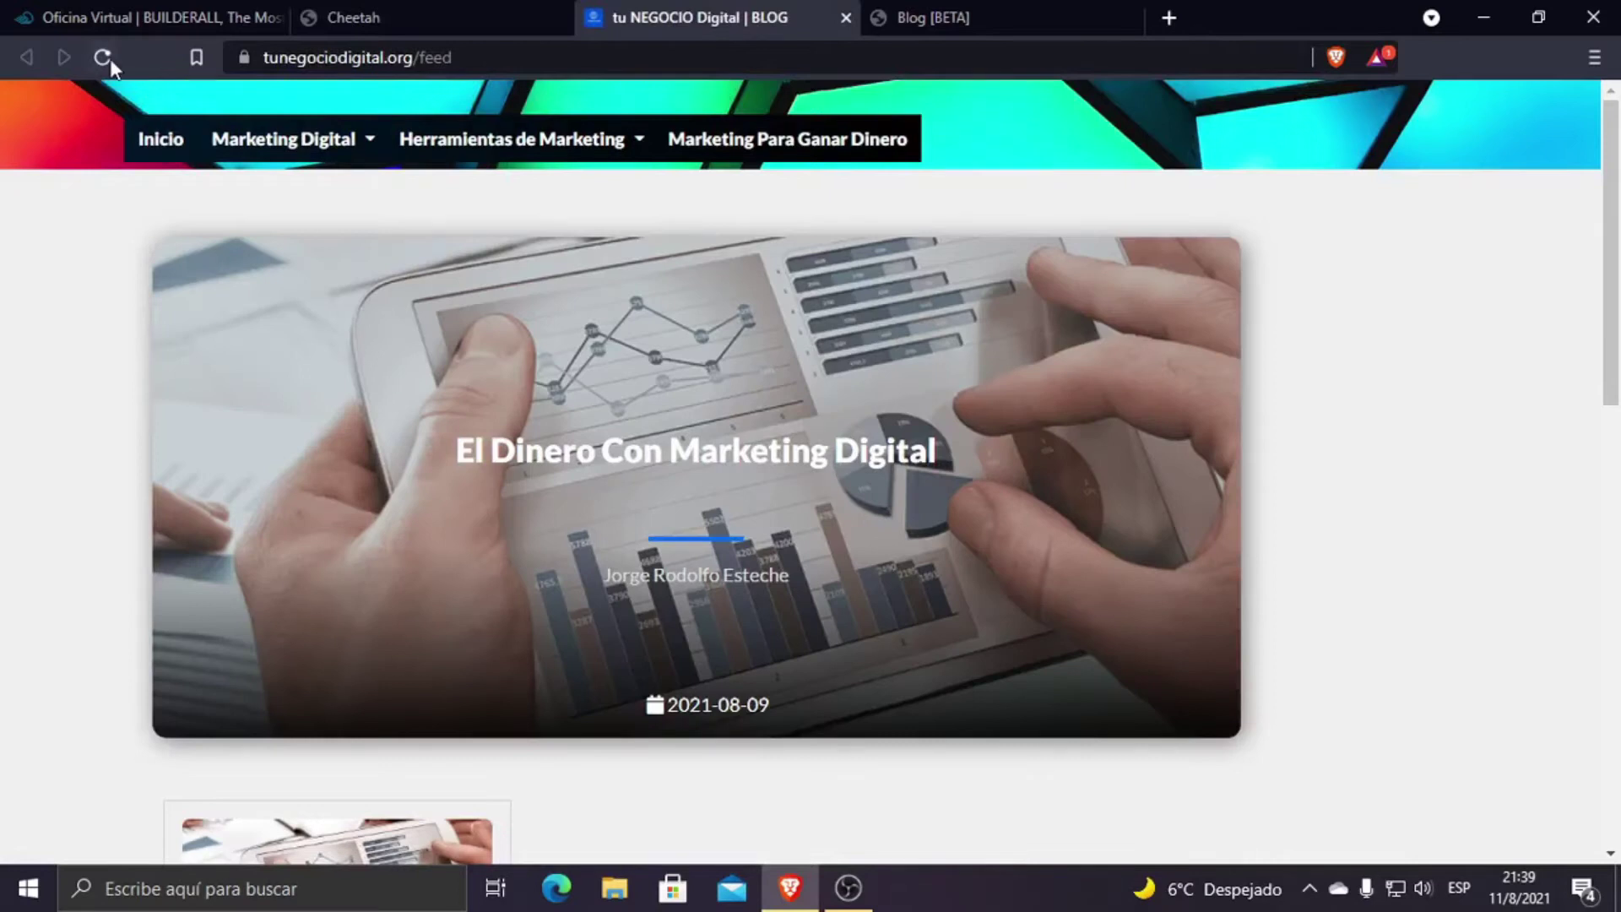
pyautogui.click(102, 57)
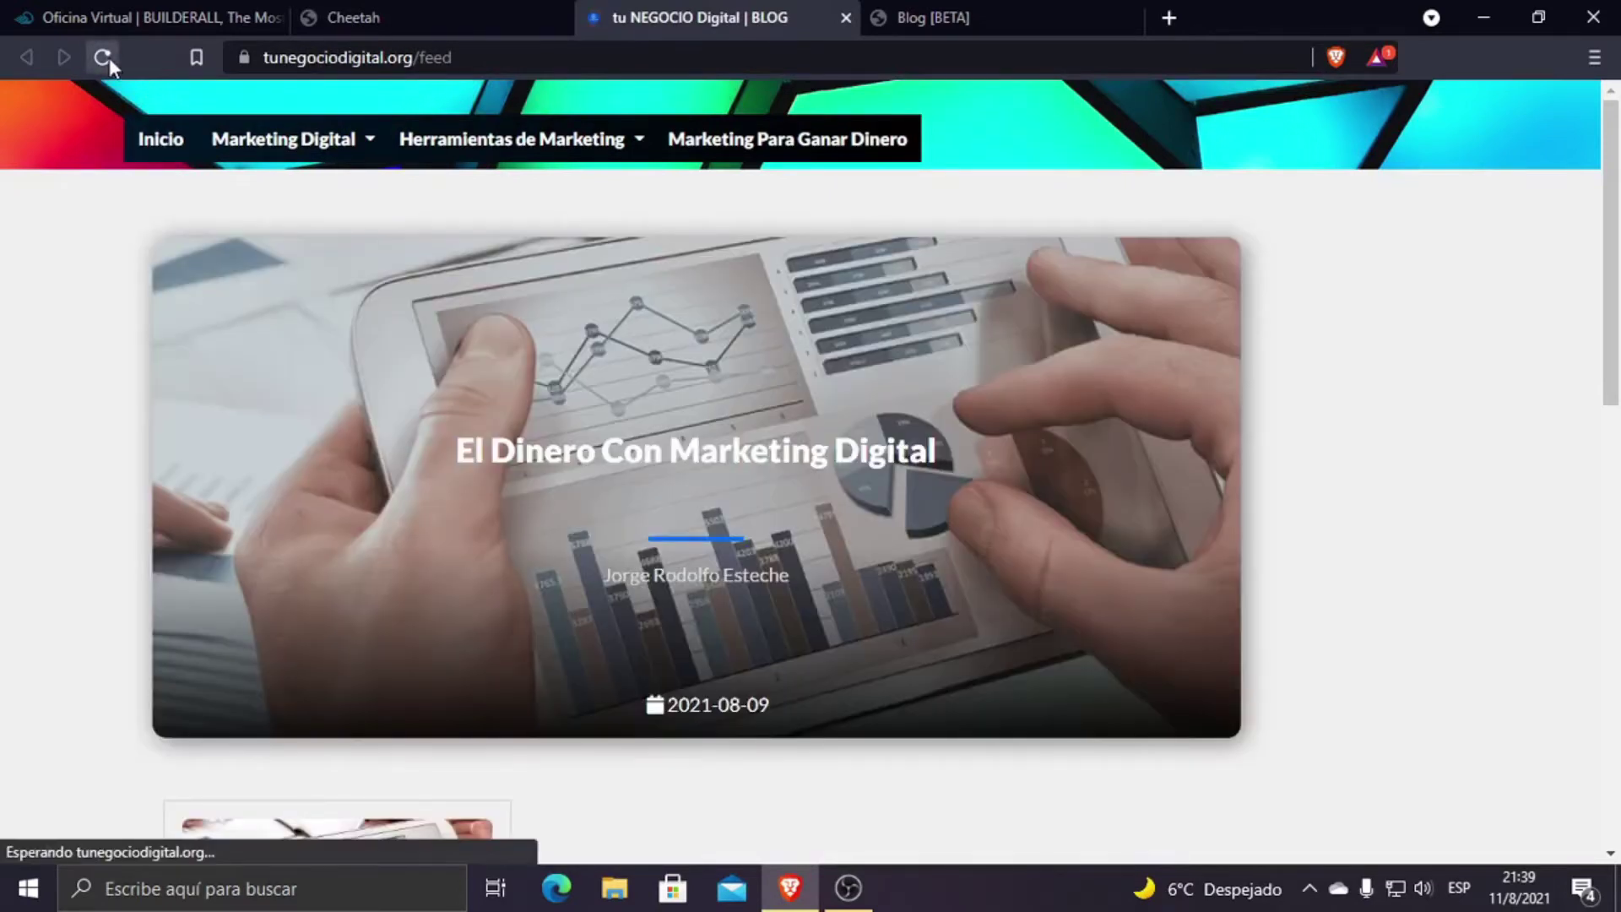
pyautogui.click(109, 57)
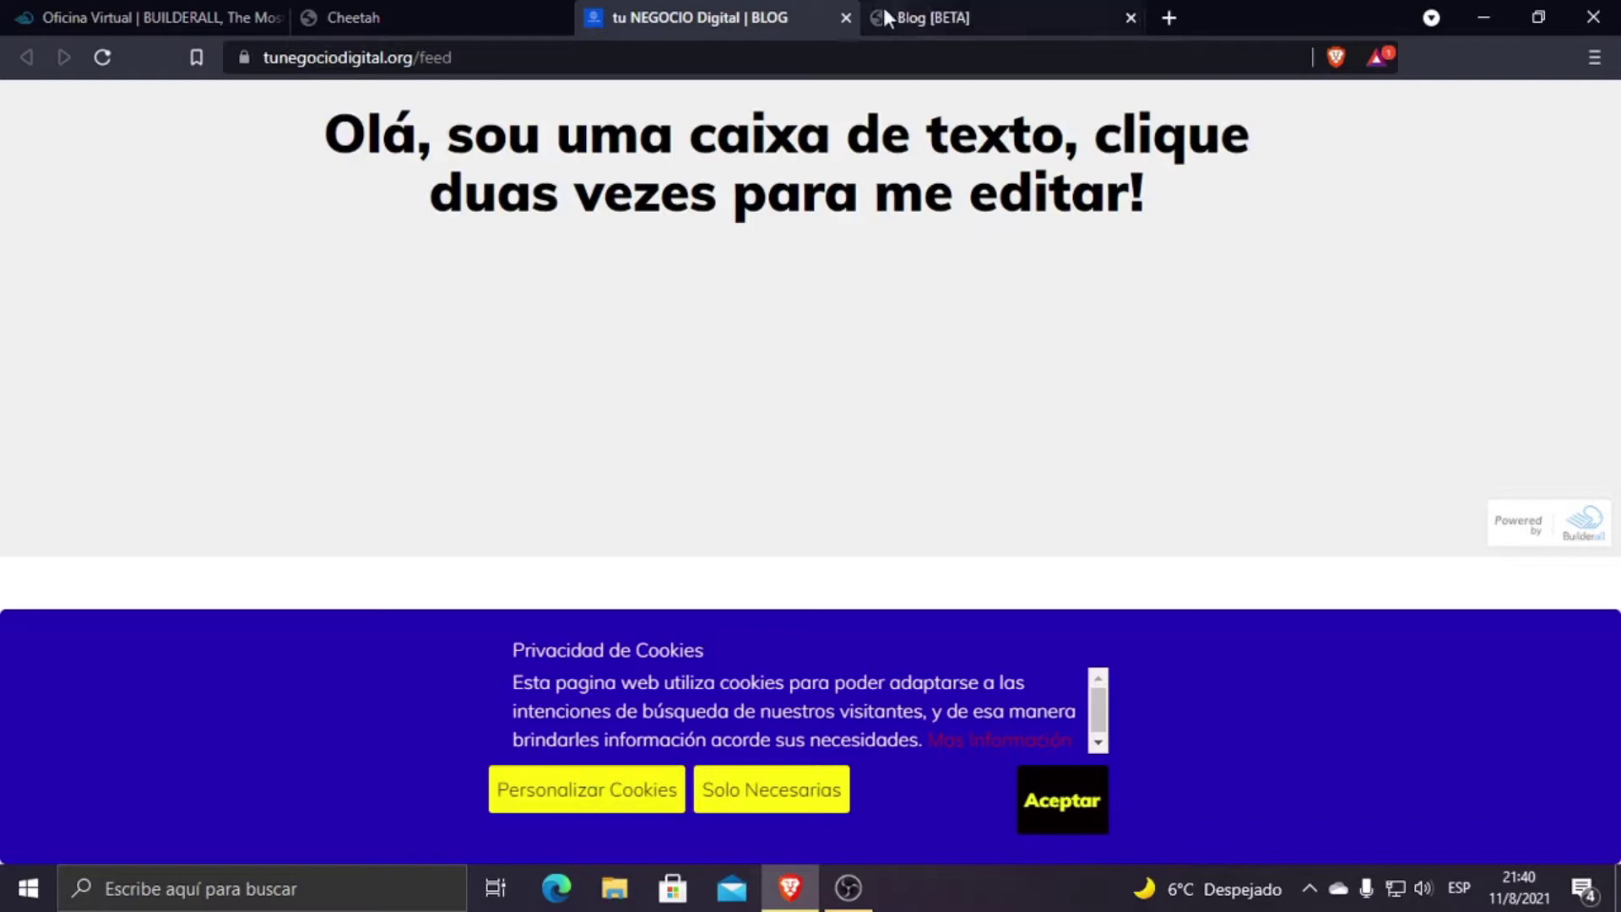
# Step: Close the live feed page and open the configuration of the BLOG feed page in Cheetah
pyautogui.click(845, 17)
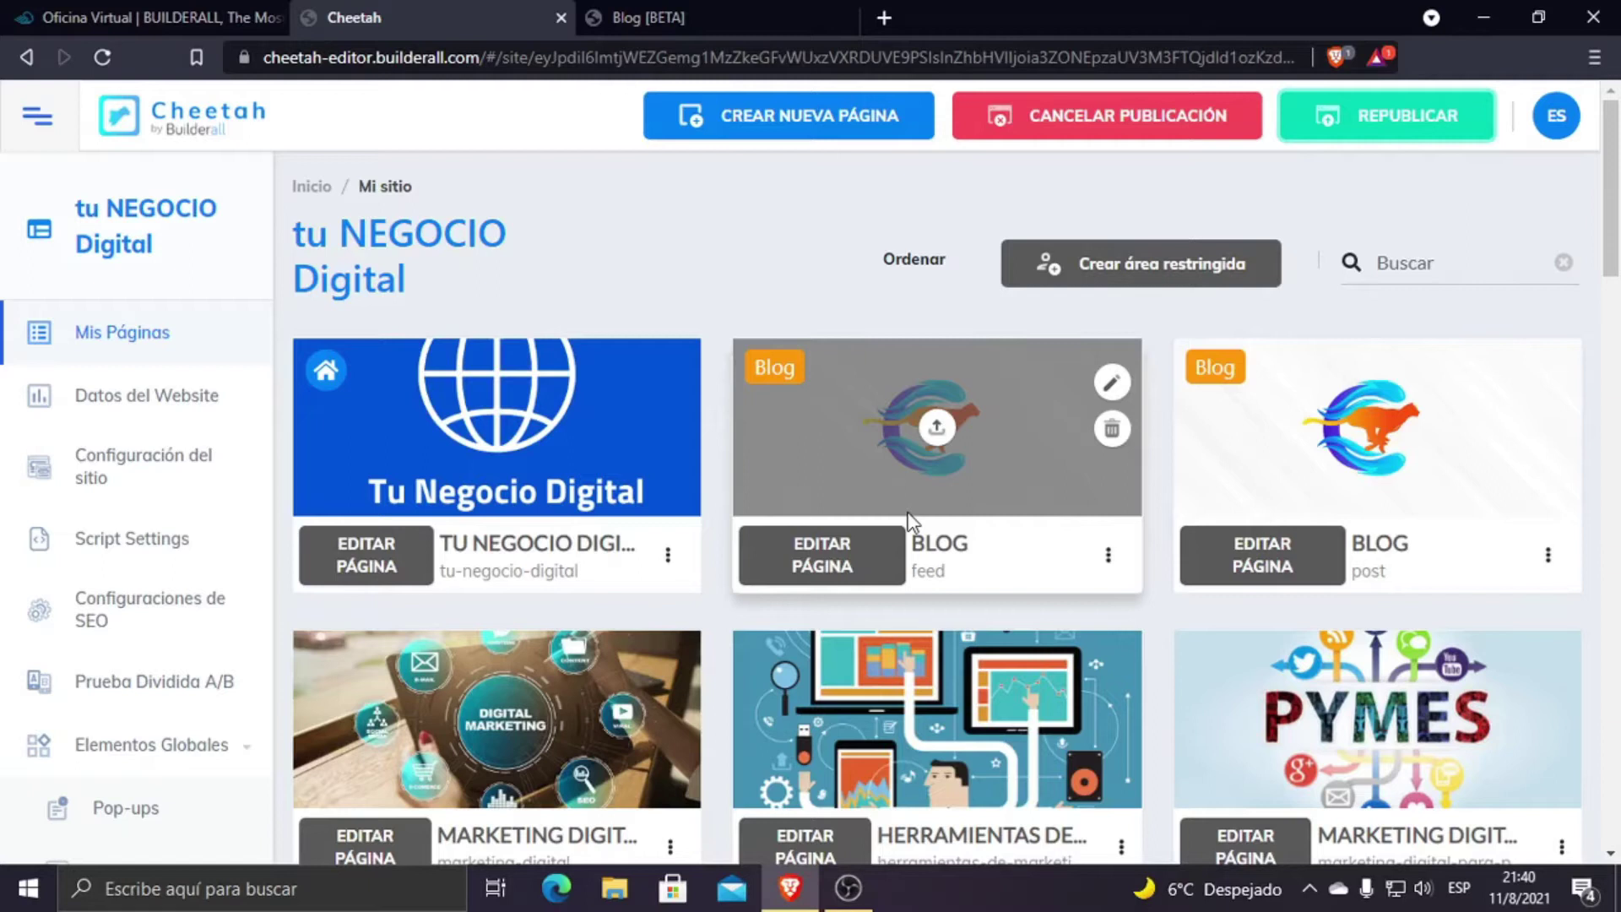
pyautogui.click(1109, 557)
pyautogui.click(1048, 622)
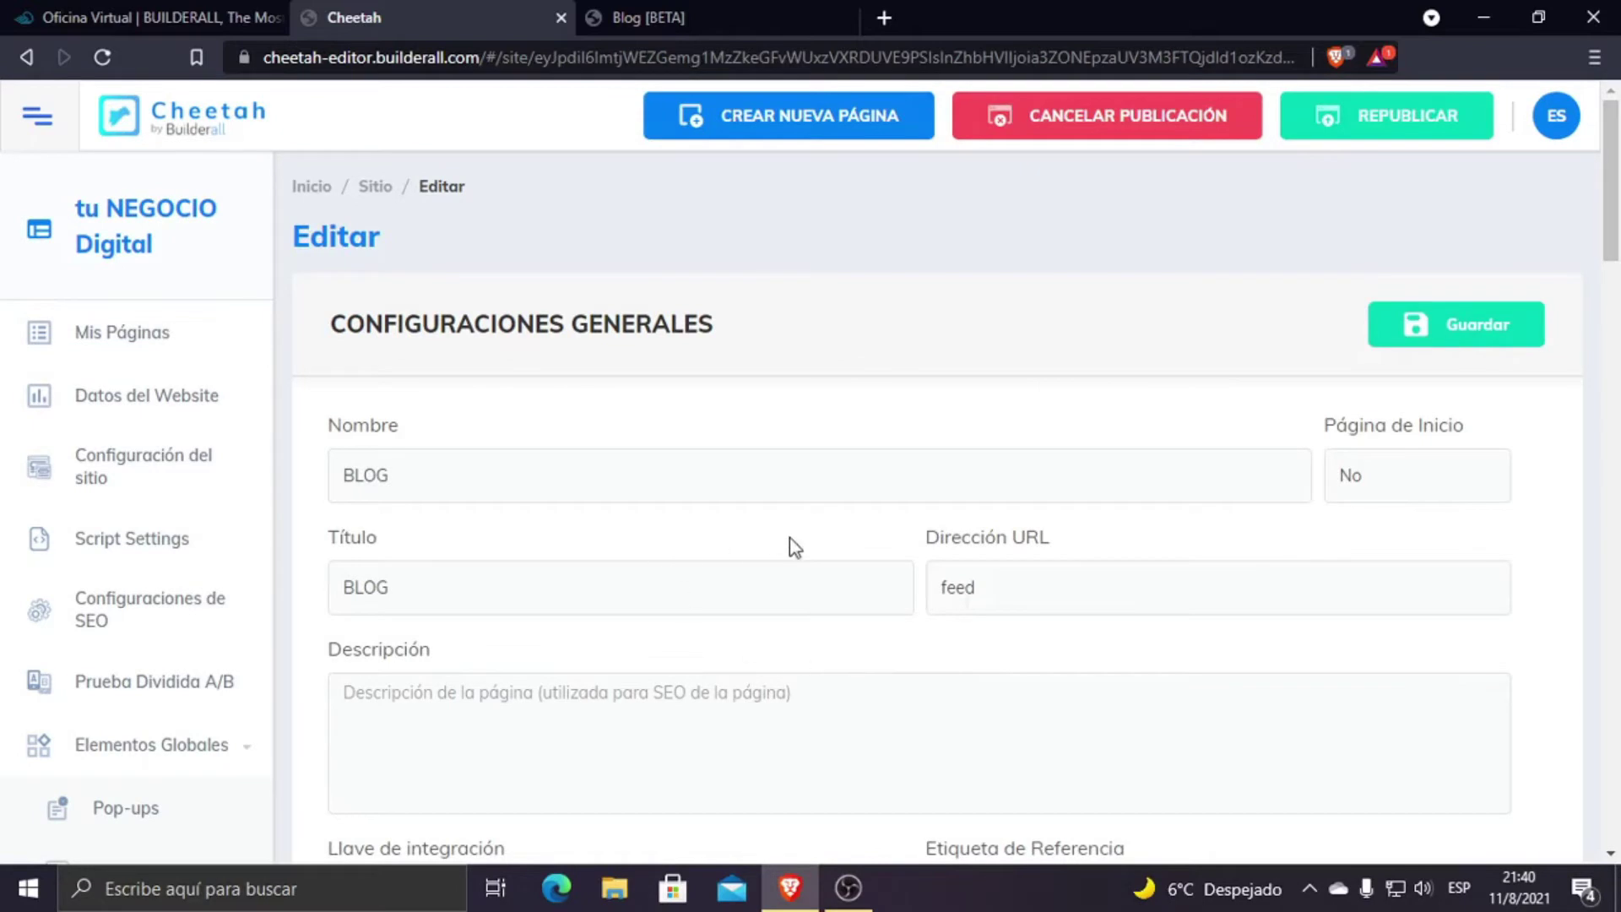
# Step: Look through the feed page's general, script and SEO settings, including the keyword, metatag, redirect, noindex and share image options
pyautogui.scroll(-5, 796, 545)
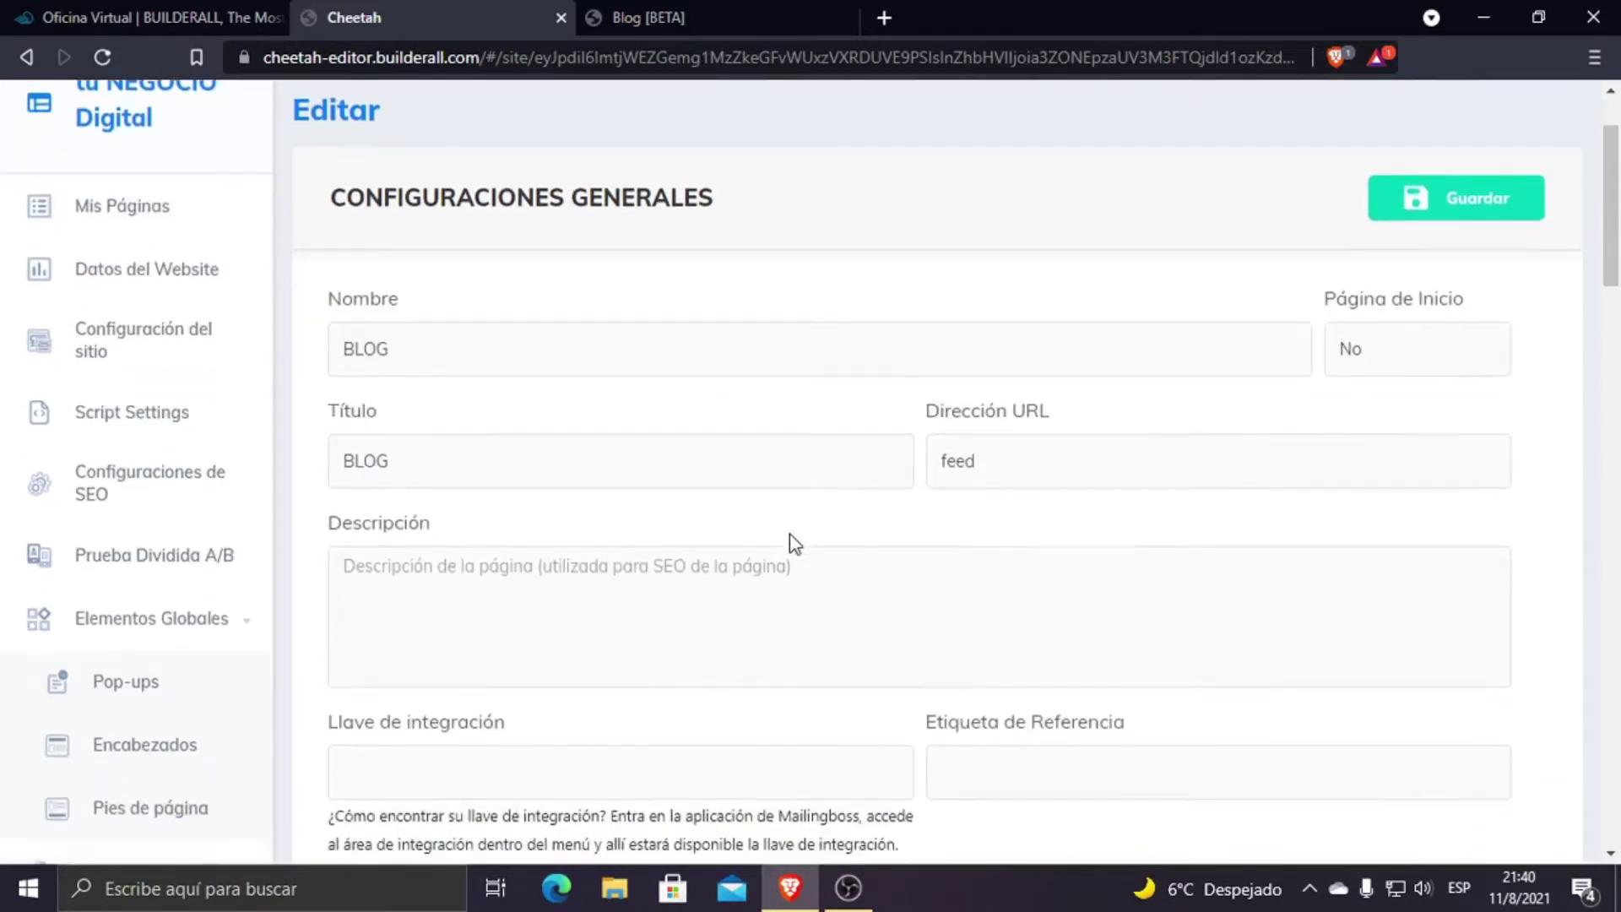
pyautogui.scroll(-5, 792, 534)
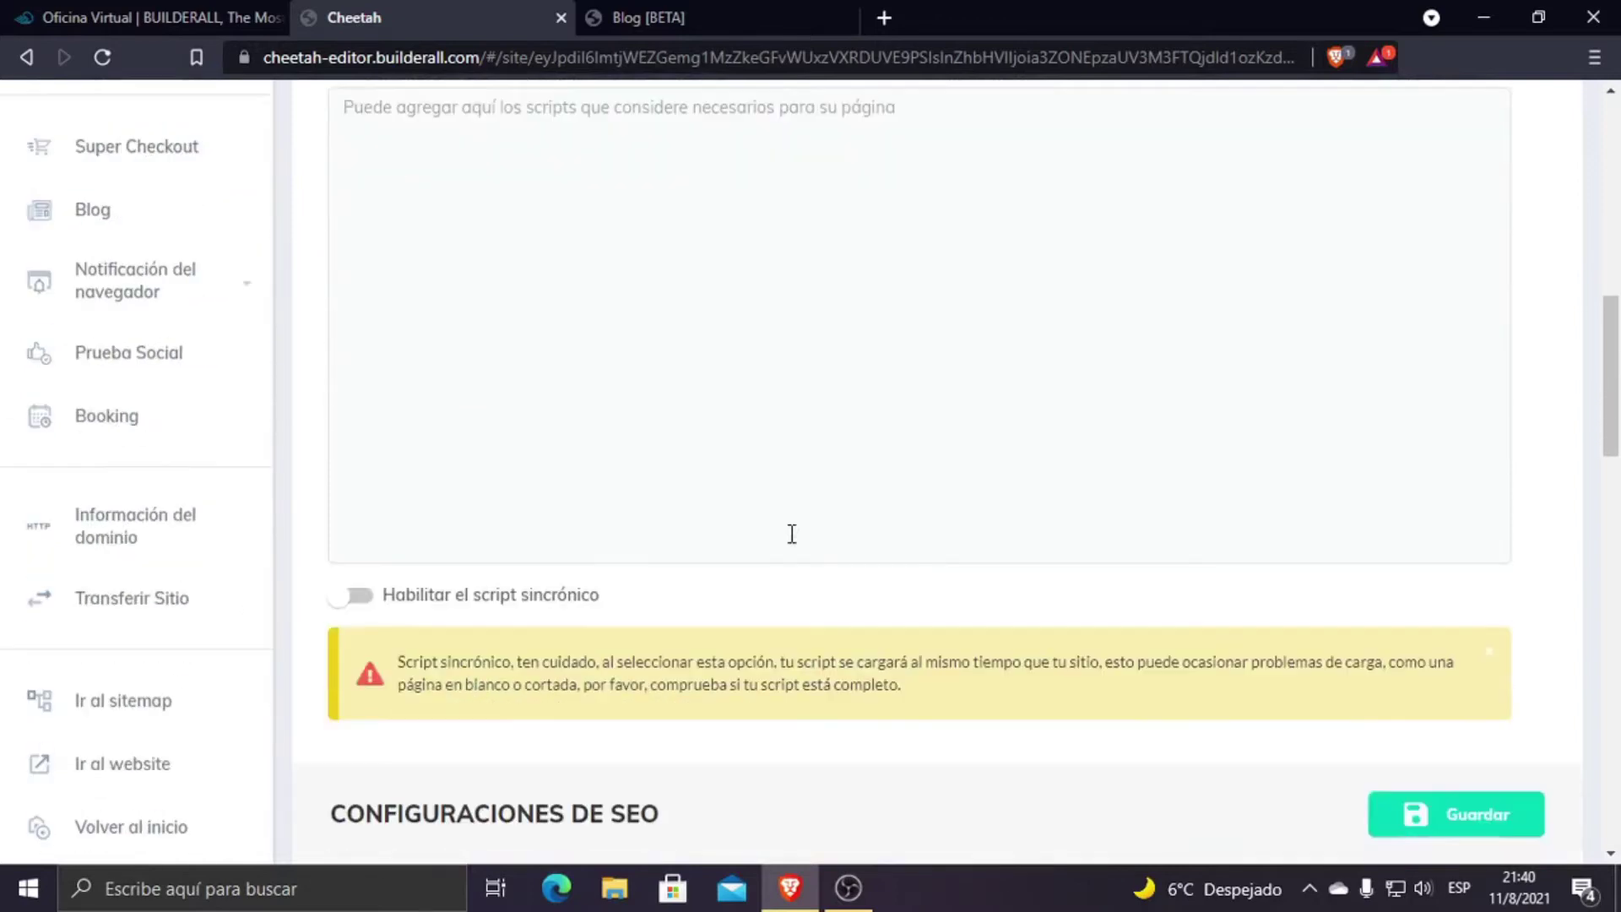
pyautogui.scroll(-1, 792, 534)
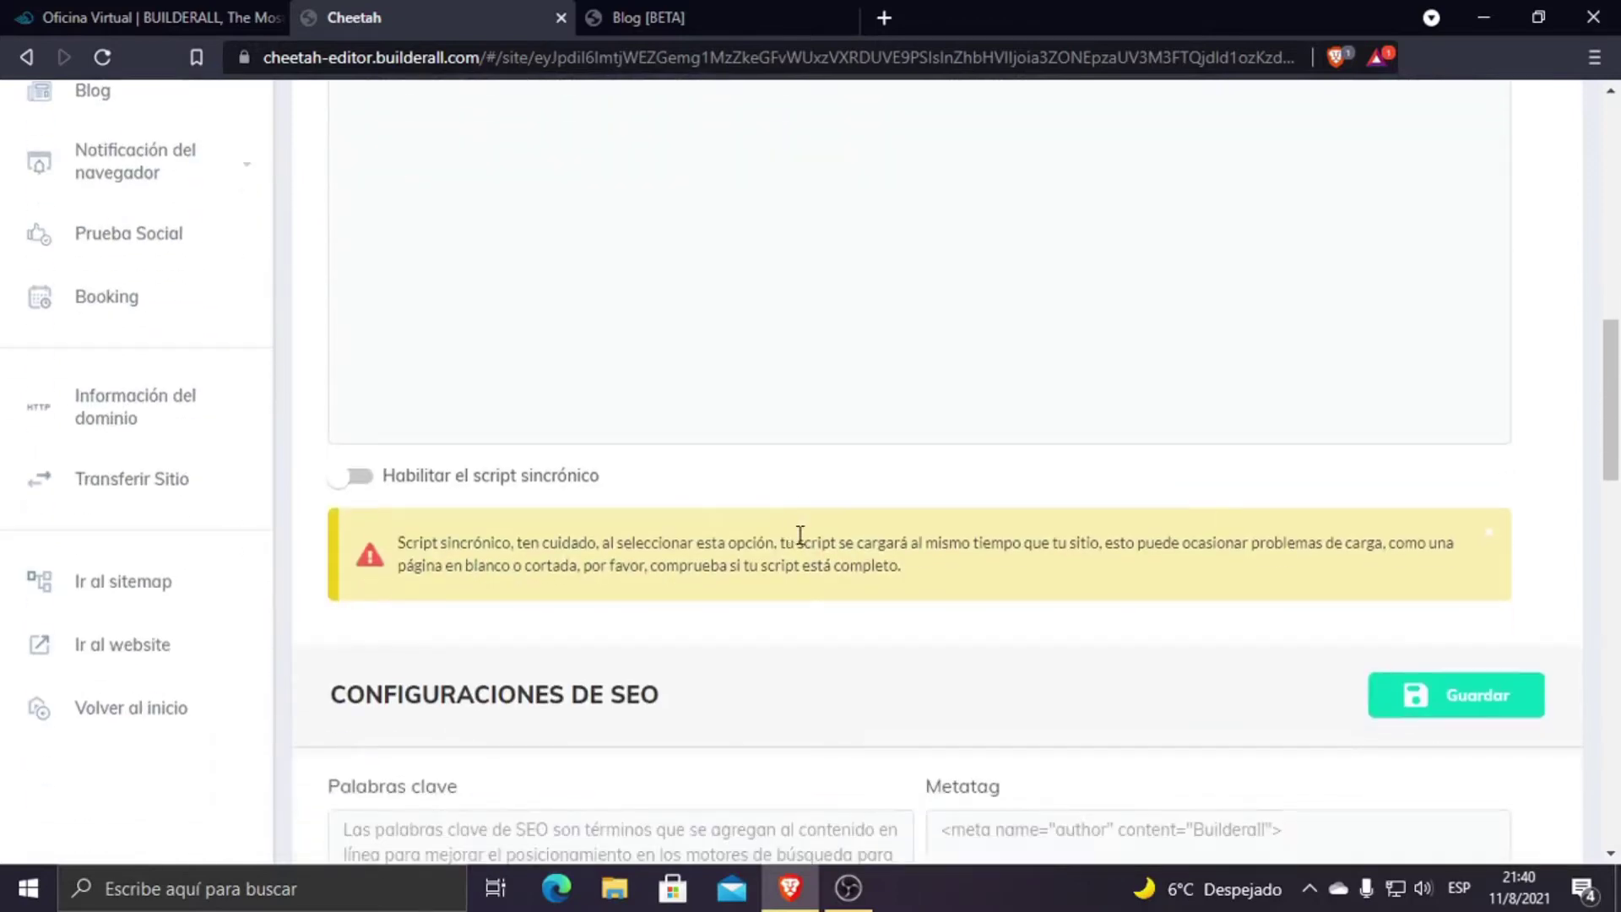
pyautogui.scroll(-3, 819, 537)
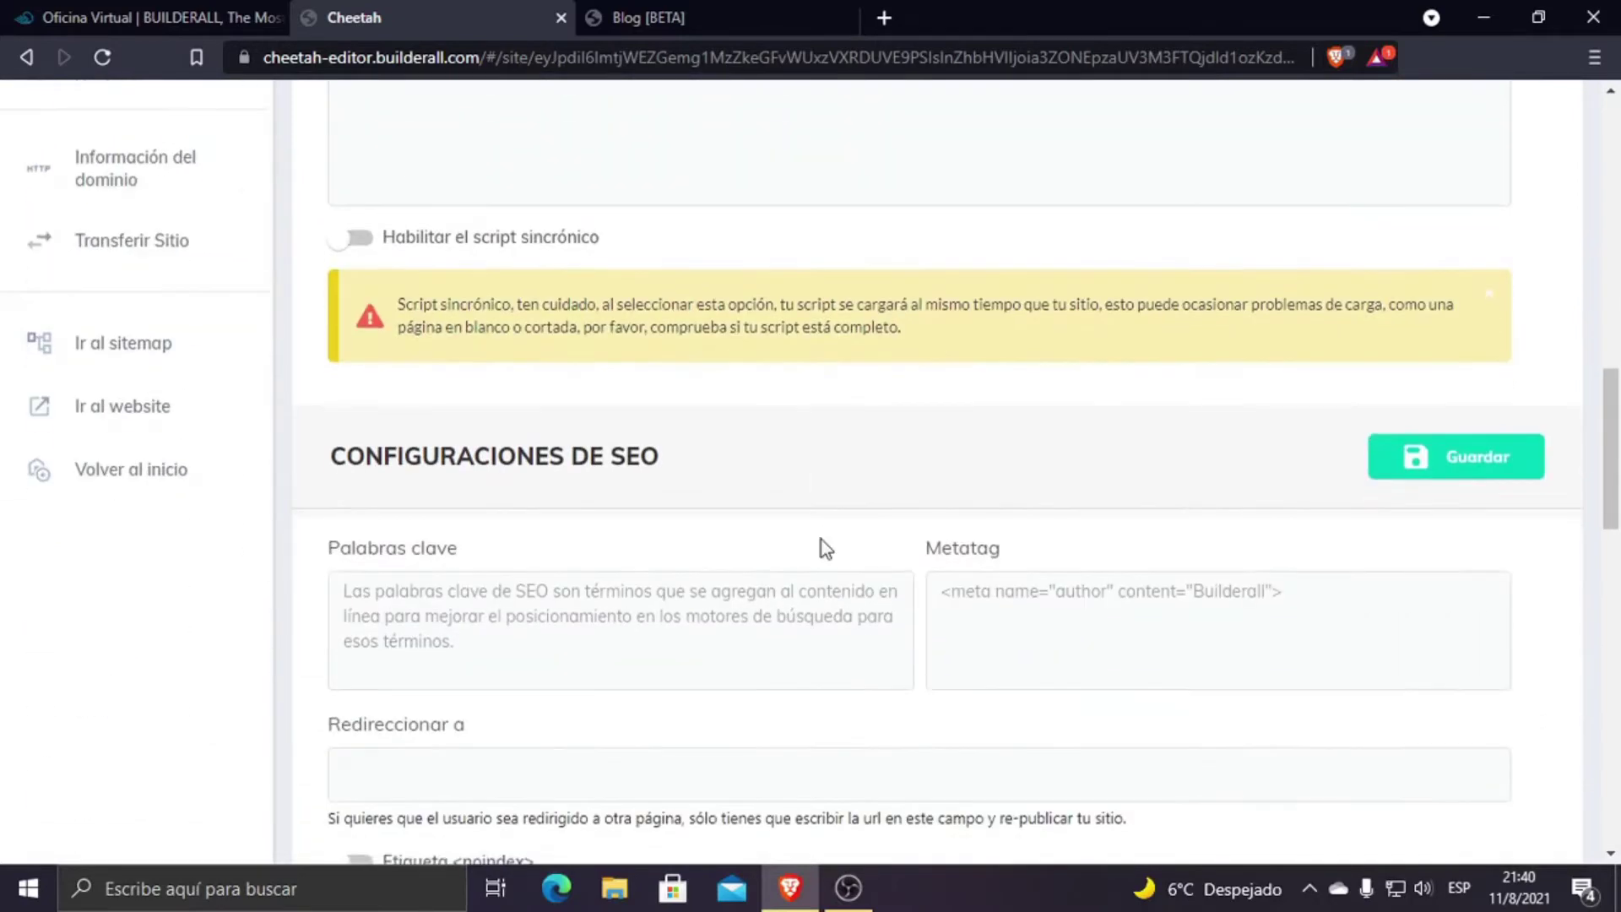
pyautogui.scroll(-2, 823, 540)
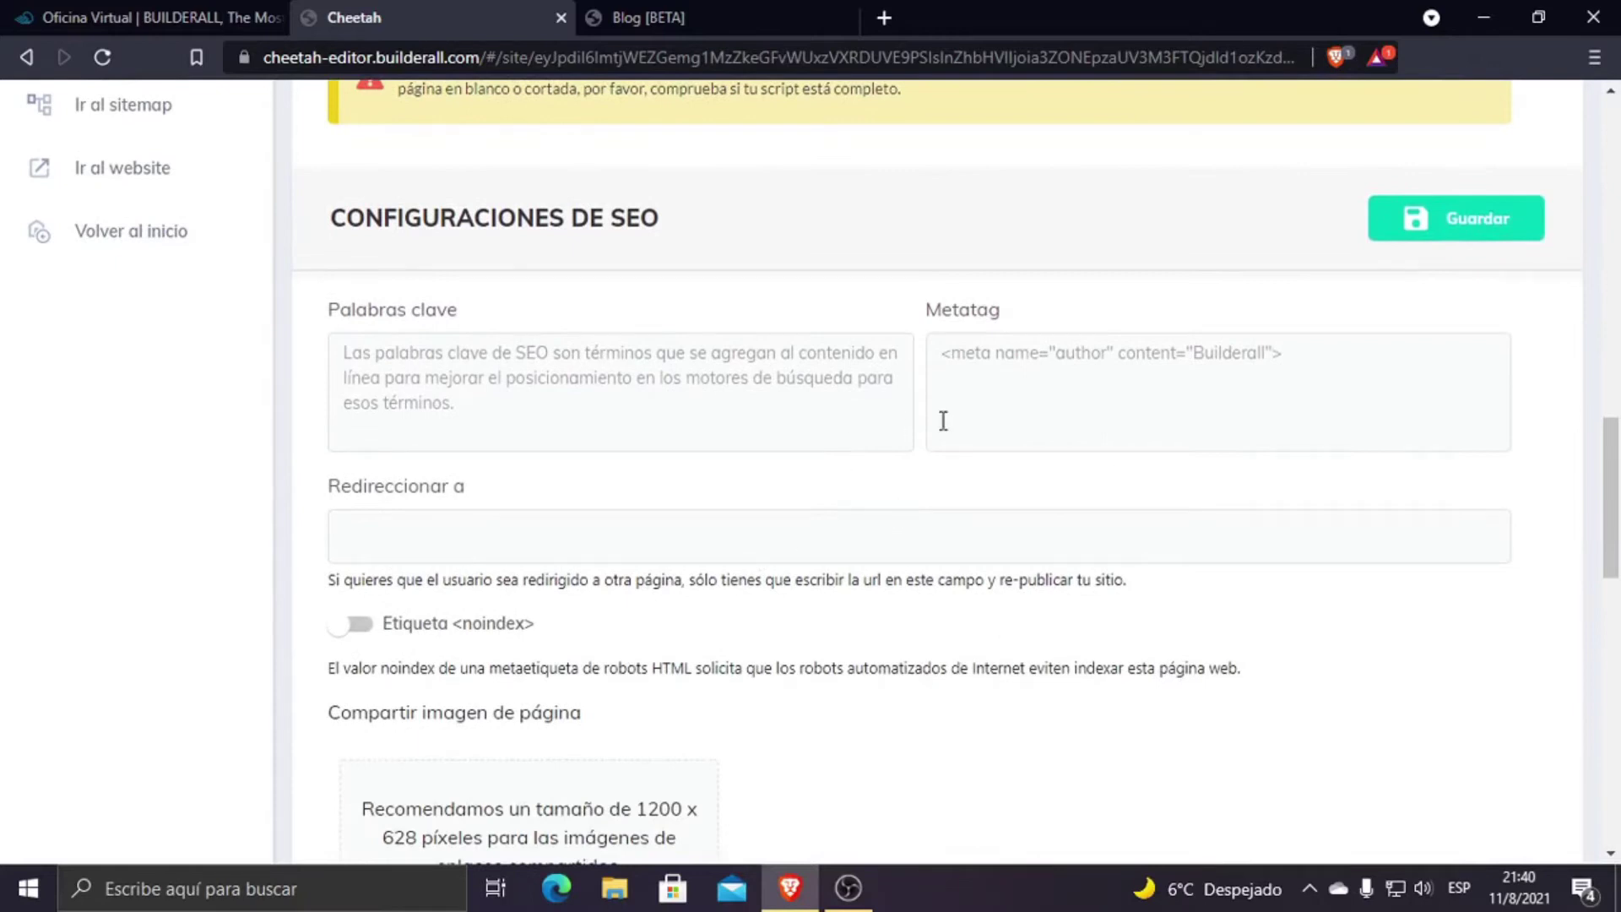
pyautogui.scroll(-2, 681, 494)
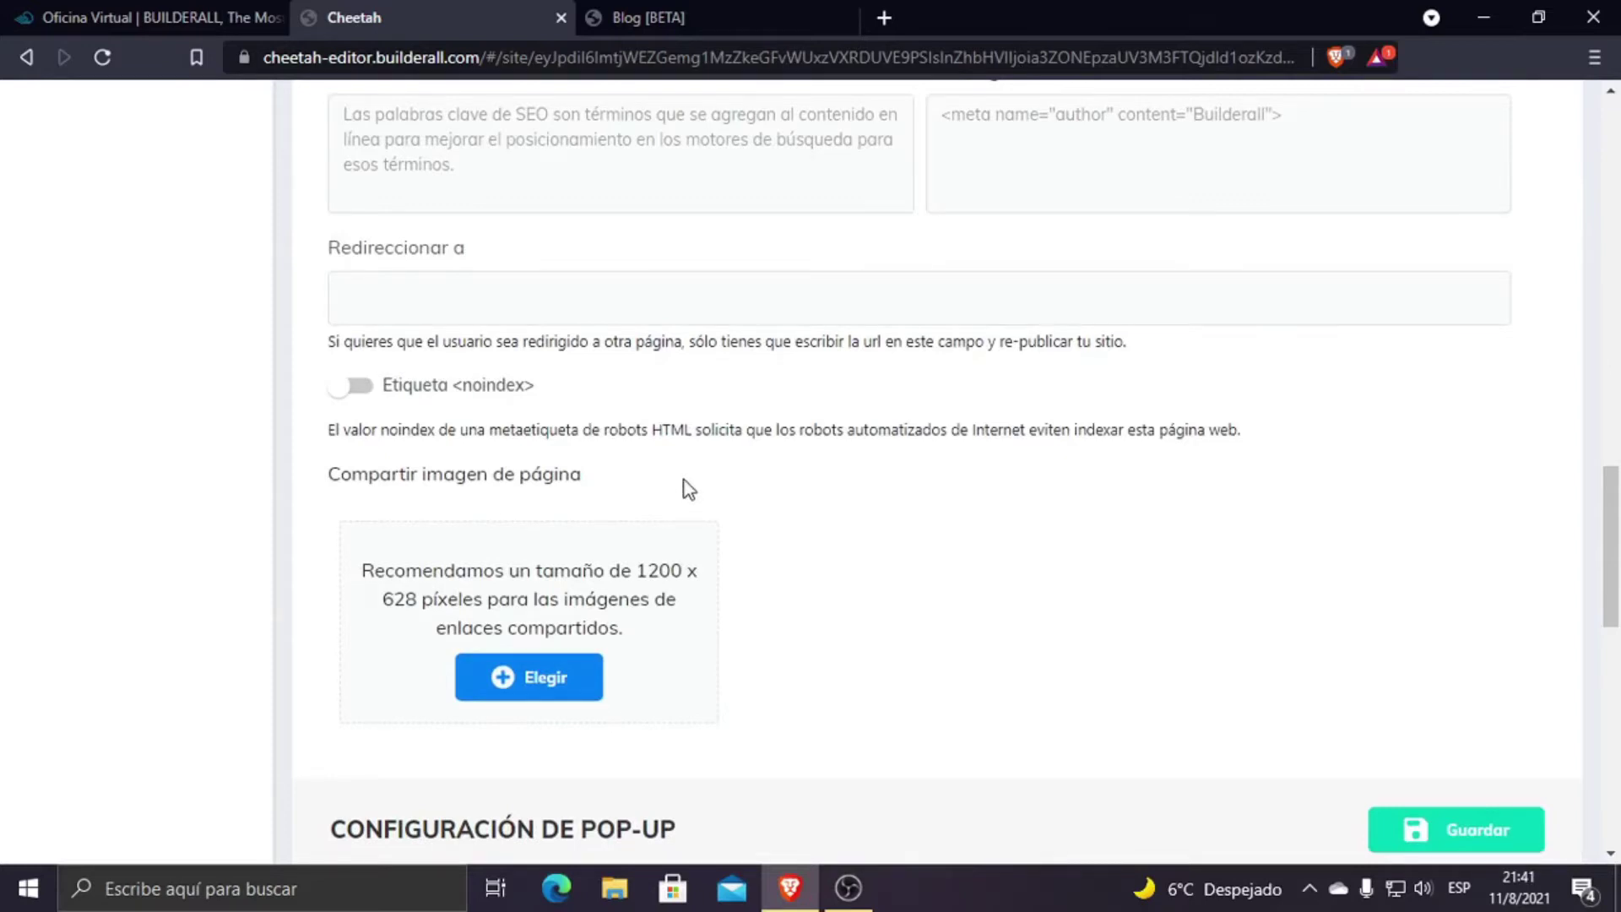
pyautogui.scroll(10, 680, 488)
pyautogui.scroll(5, 631, 271)
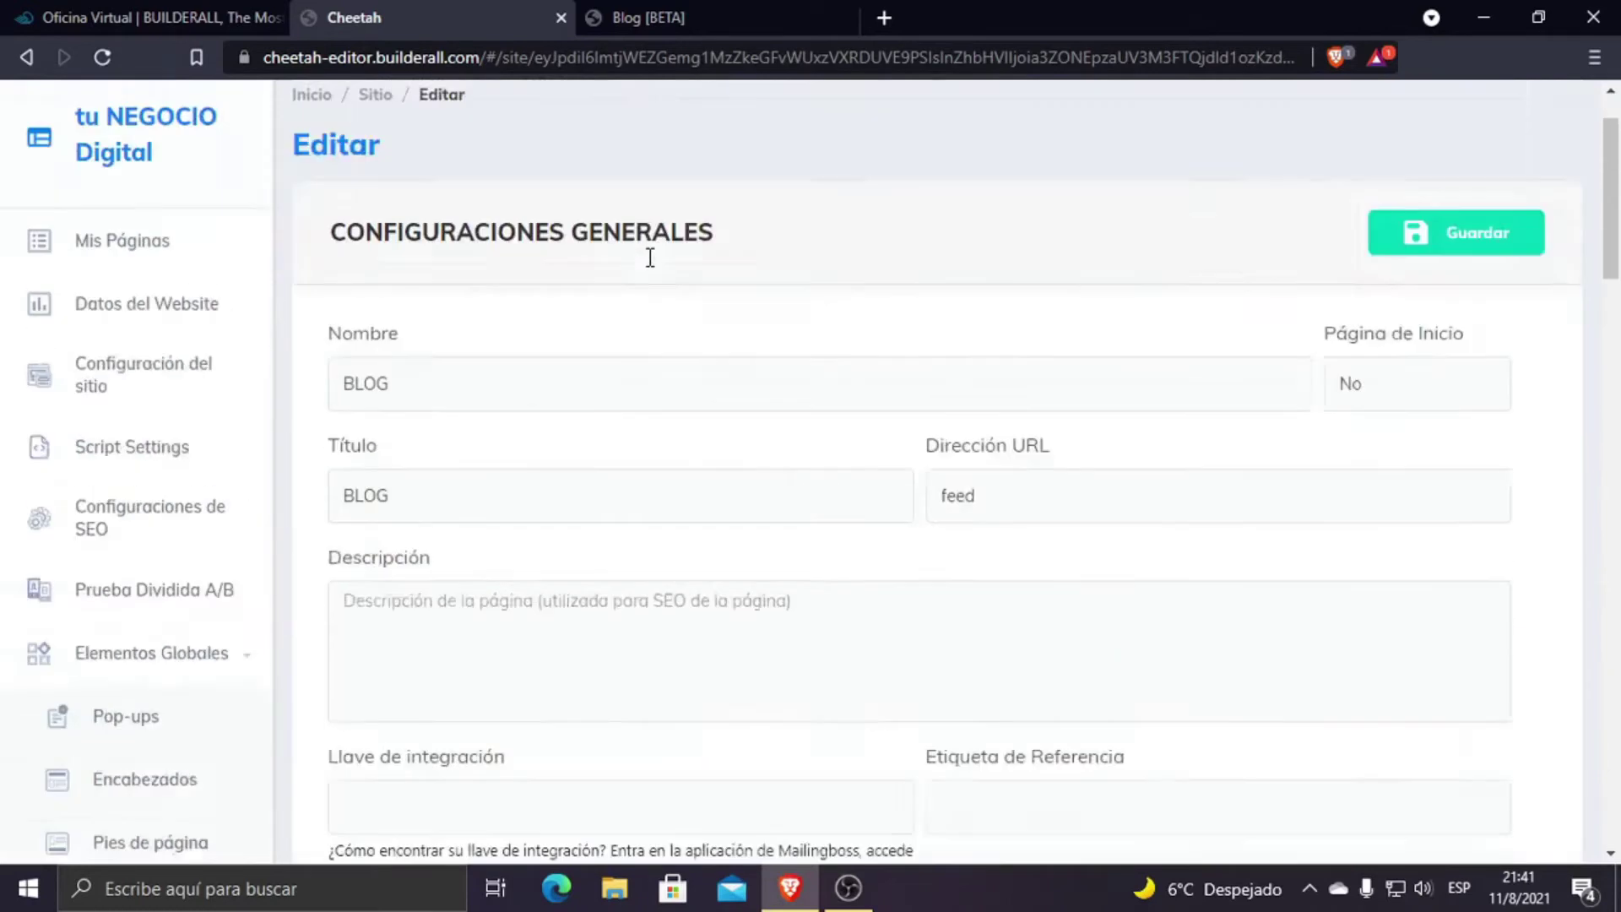
pyautogui.scroll(-6, 597, 372)
pyautogui.scroll(-12, 635, 397)
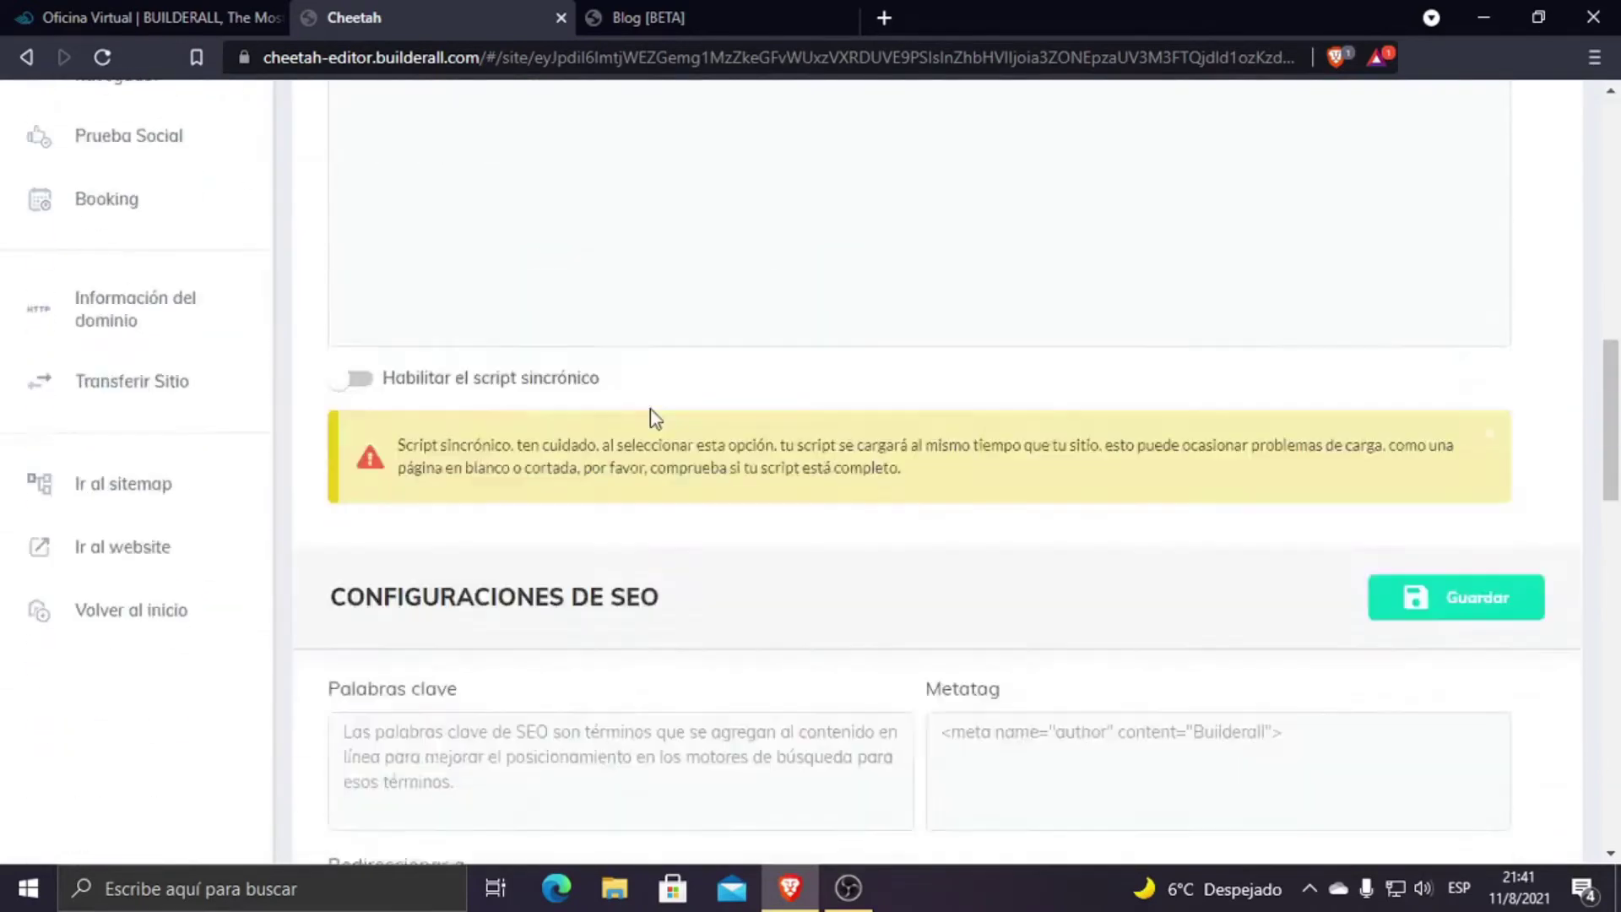
# Step: Enable the noindex tag for the feed page and set its desktop and mobile headers to Negocio Digital
pyautogui.scroll(2, 453, 321)
pyautogui.click(362, 509)
pyautogui.scroll(-7, 688, 591)
pyautogui.scroll(-3, 688, 591)
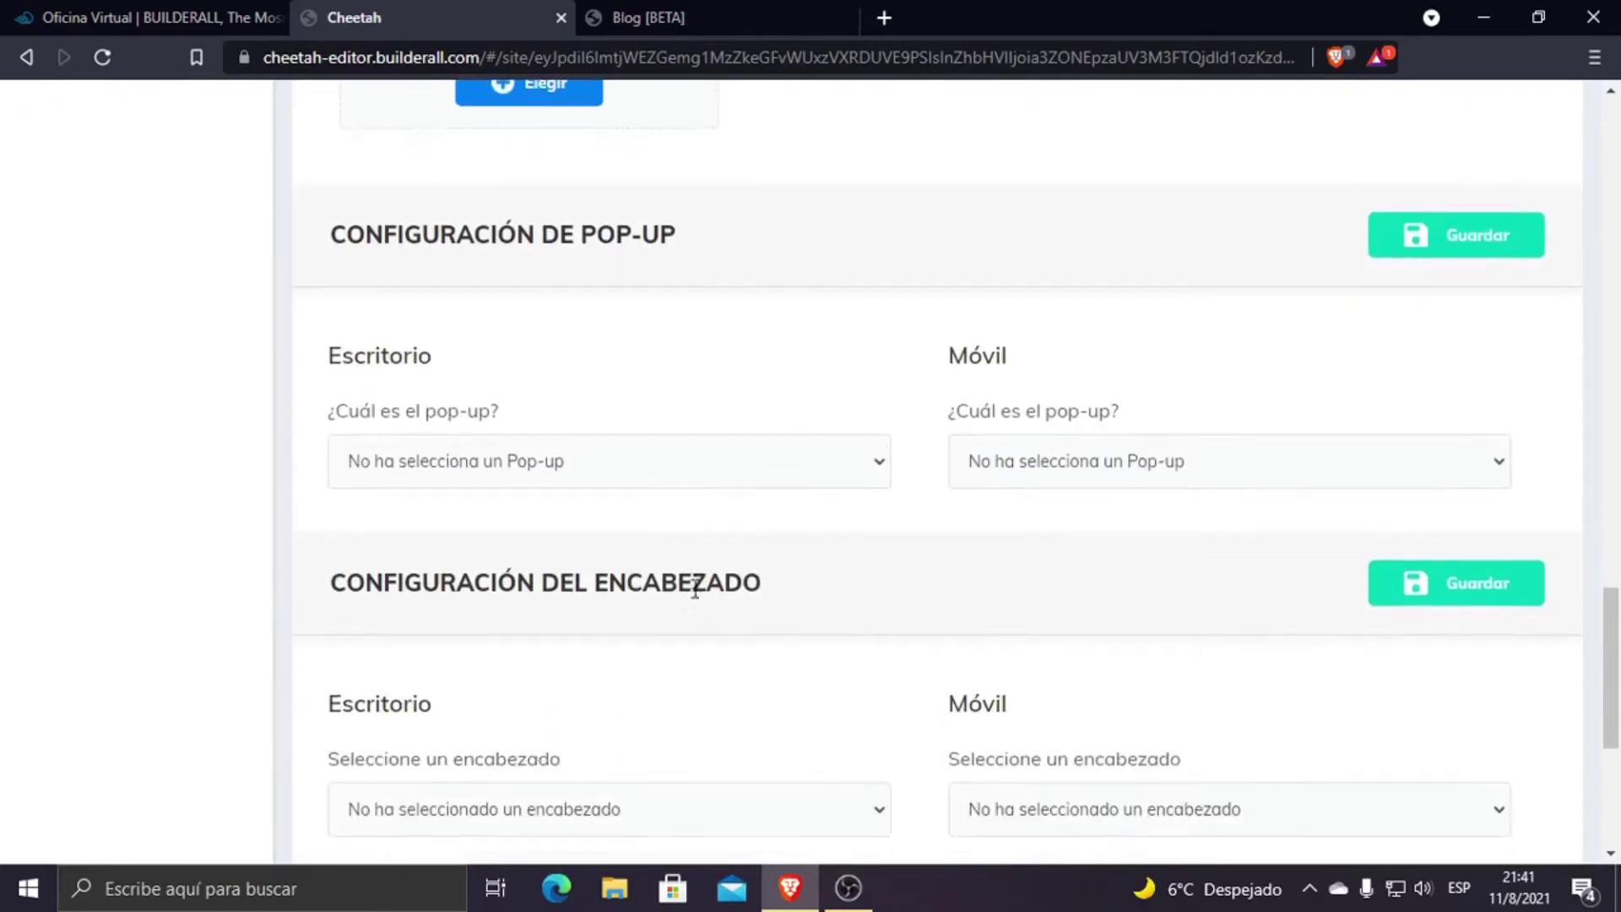
pyautogui.scroll(-3, 637, 564)
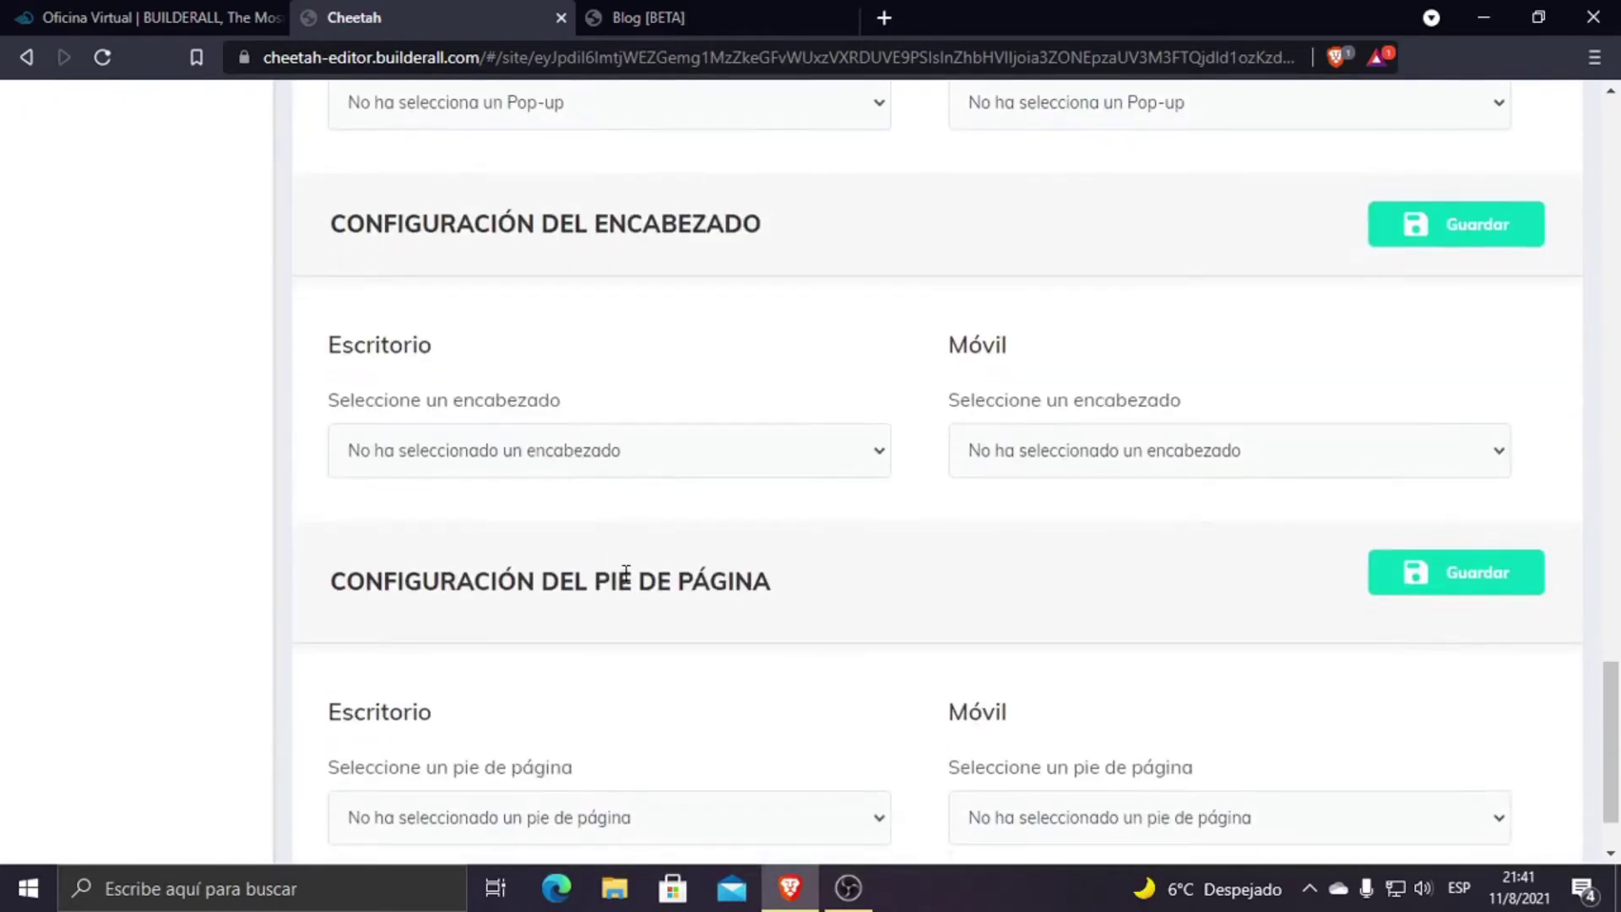
pyautogui.click(621, 455)
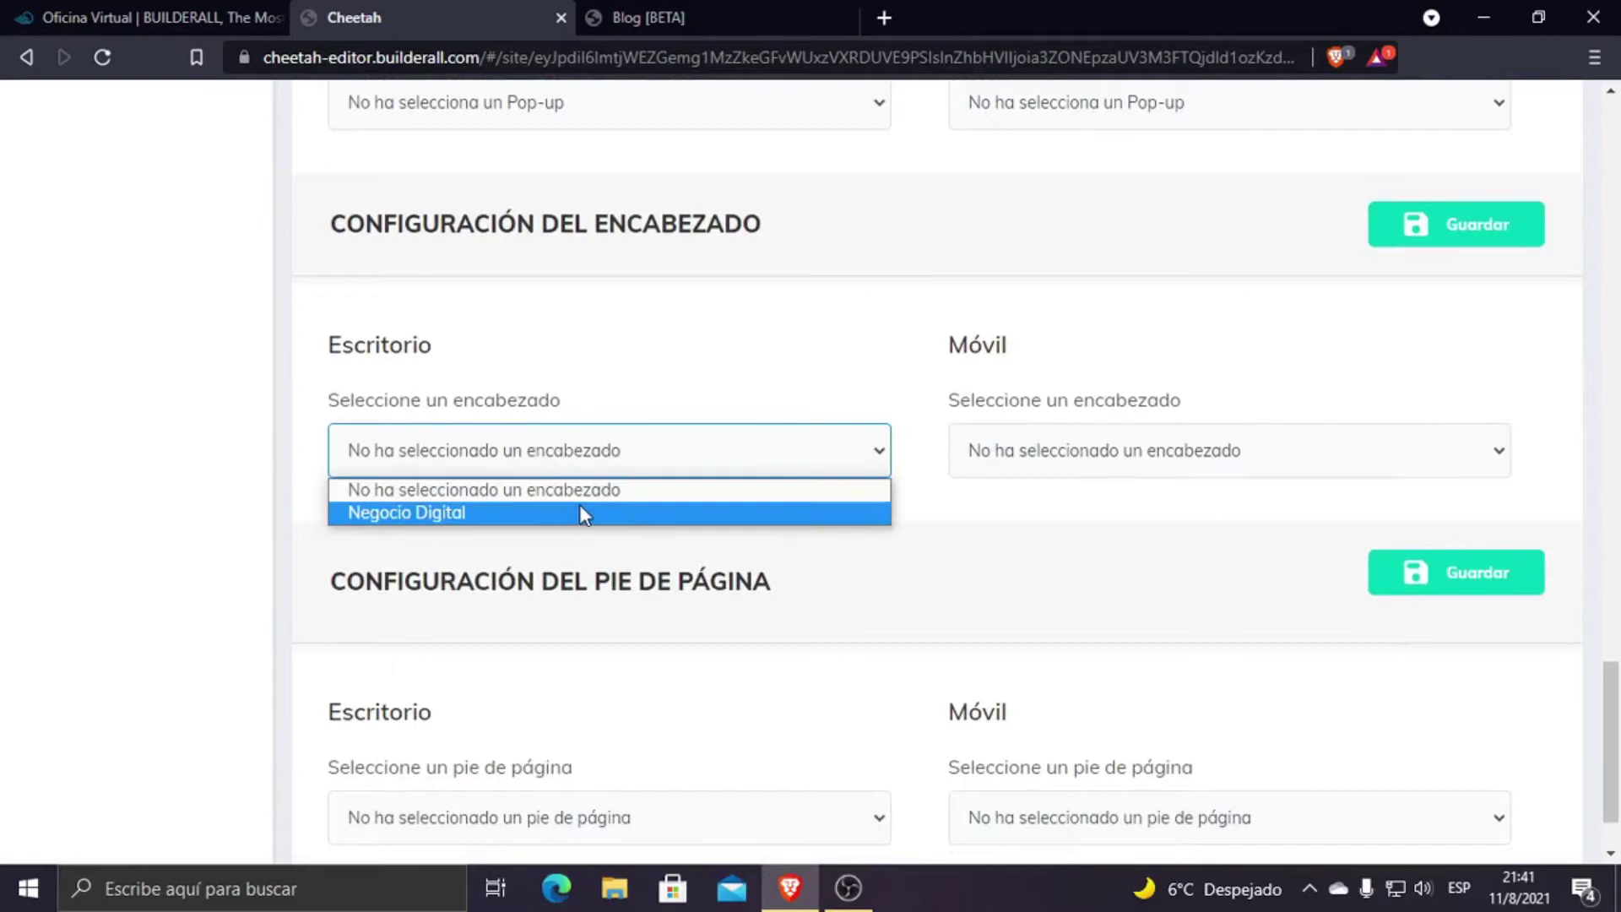
pyautogui.click(581, 512)
pyautogui.click(1024, 455)
pyautogui.click(1019, 515)
# Step: Set the feed page's desktop and mobile footers to Negocio Digital de Exito and save the page configuration
pyautogui.scroll(-1, 913, 564)
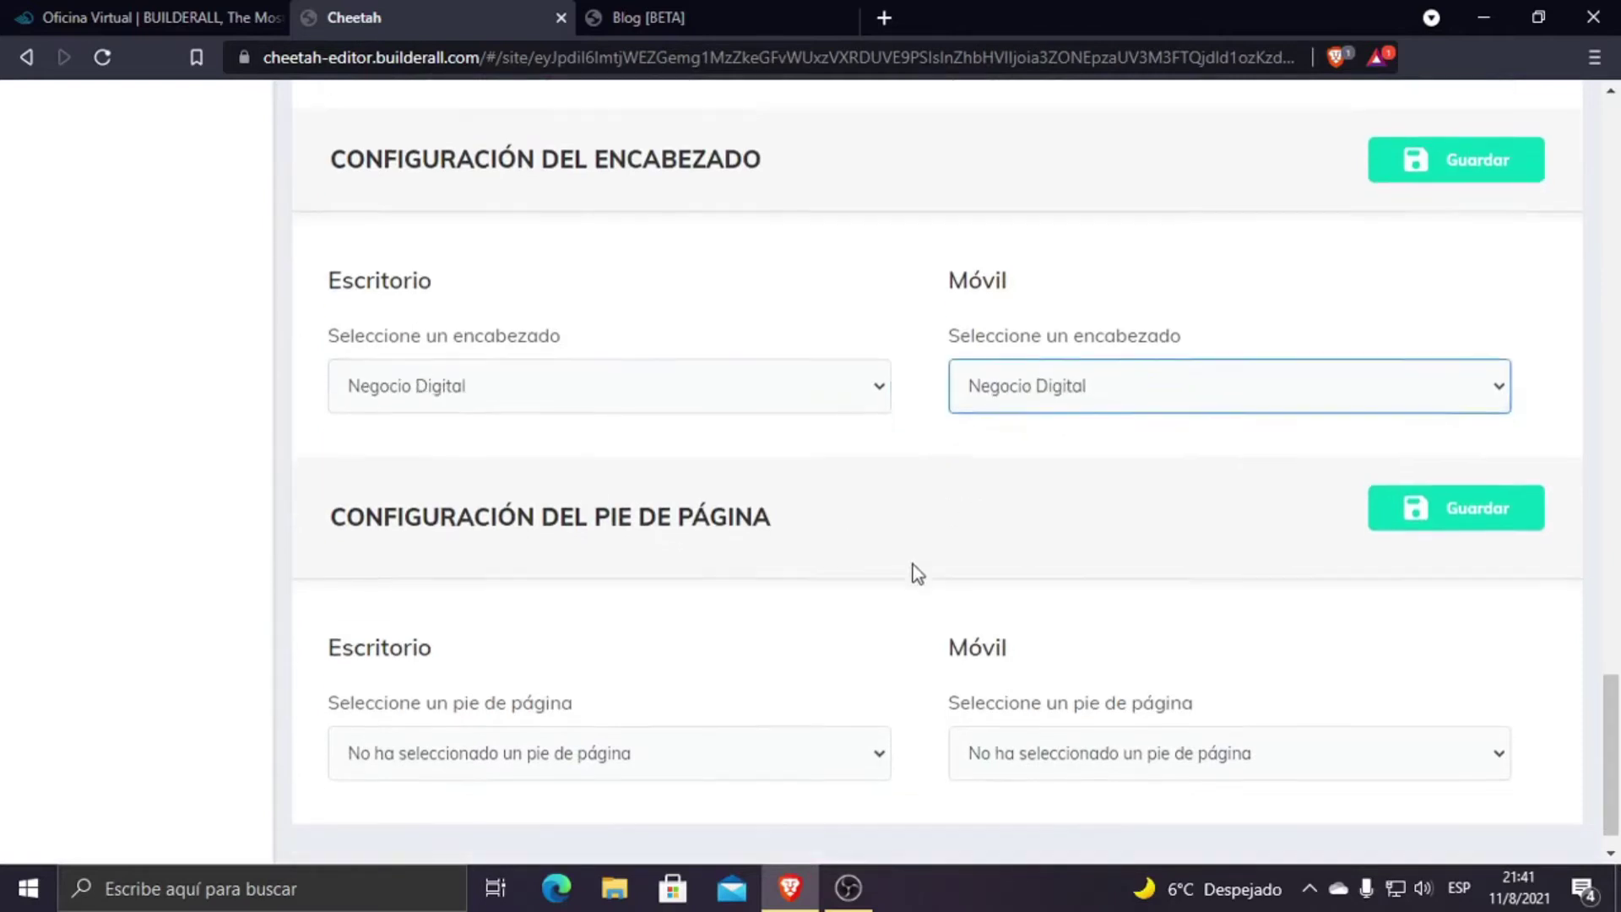
pyautogui.click(792, 727)
pyautogui.click(712, 779)
pyautogui.click(1031, 731)
pyautogui.click(1020, 779)
pyautogui.scroll(20, 1098, 673)
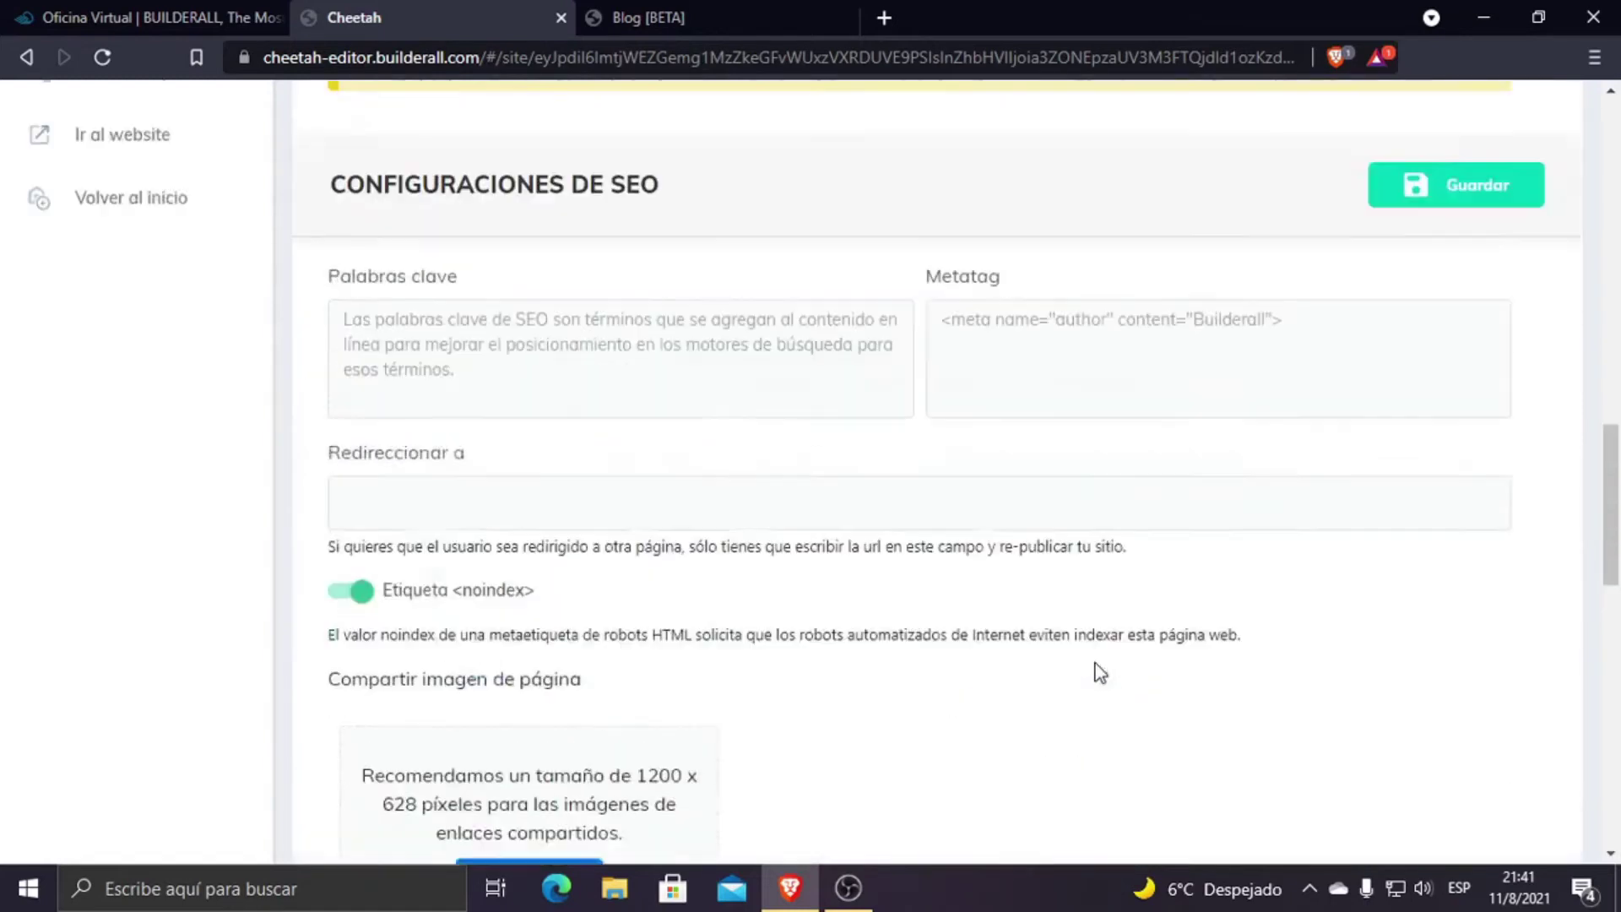
pyautogui.click(1427, 321)
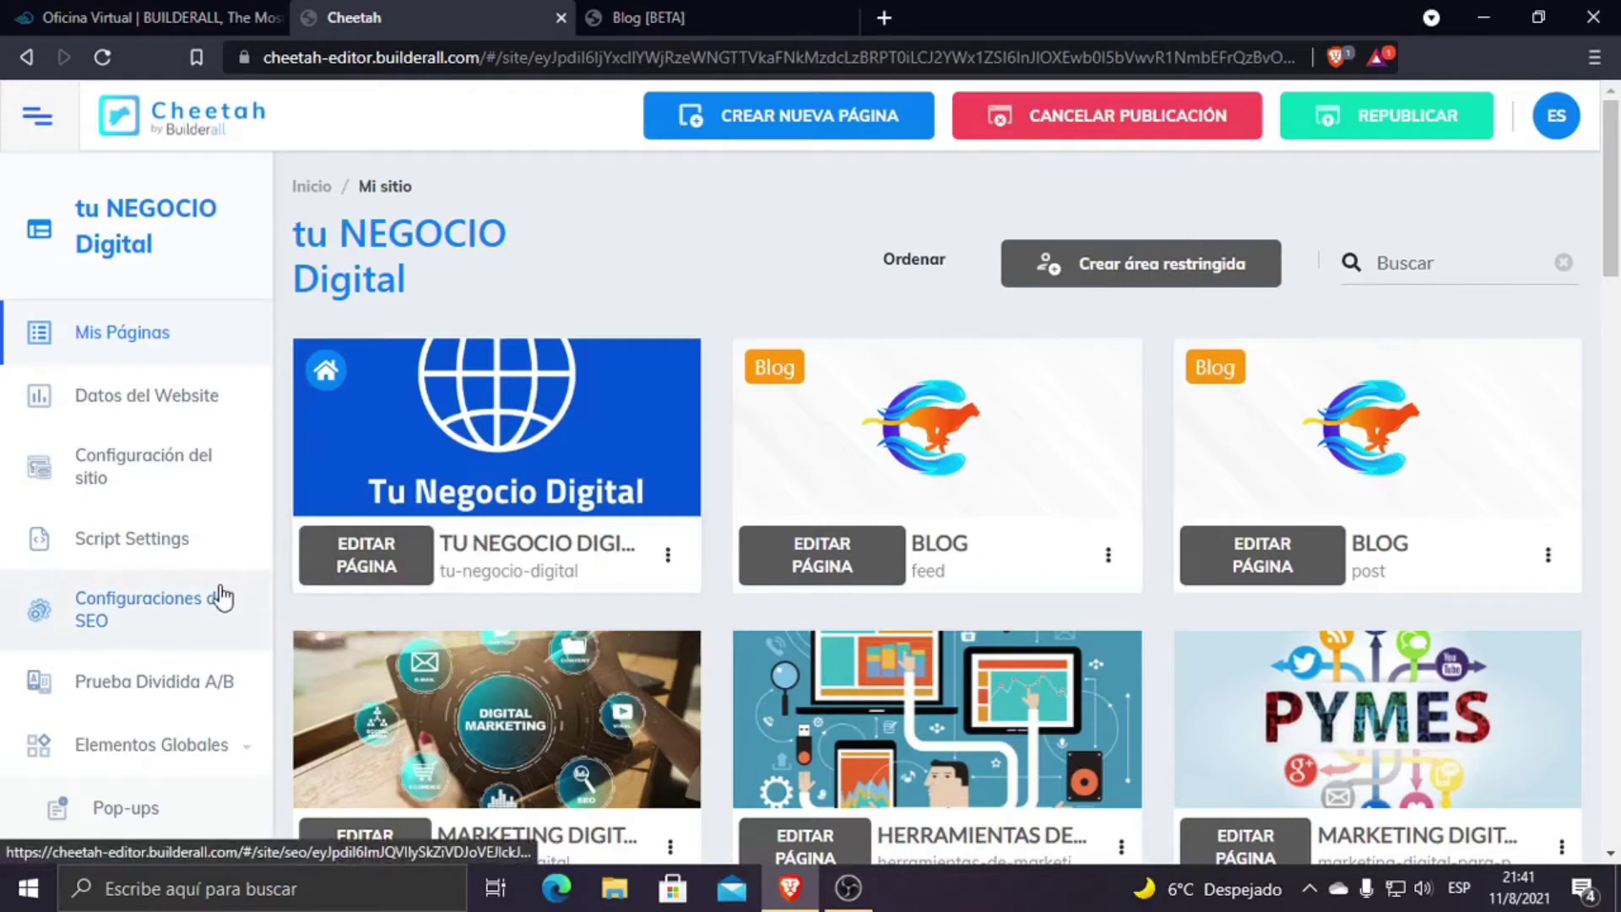
# Step: View the site's Negocio Digital header in the header editor, then save and exit back to the page list
pyautogui.scroll(-5, 220, 597)
pyautogui.scroll(5, 202, 372)
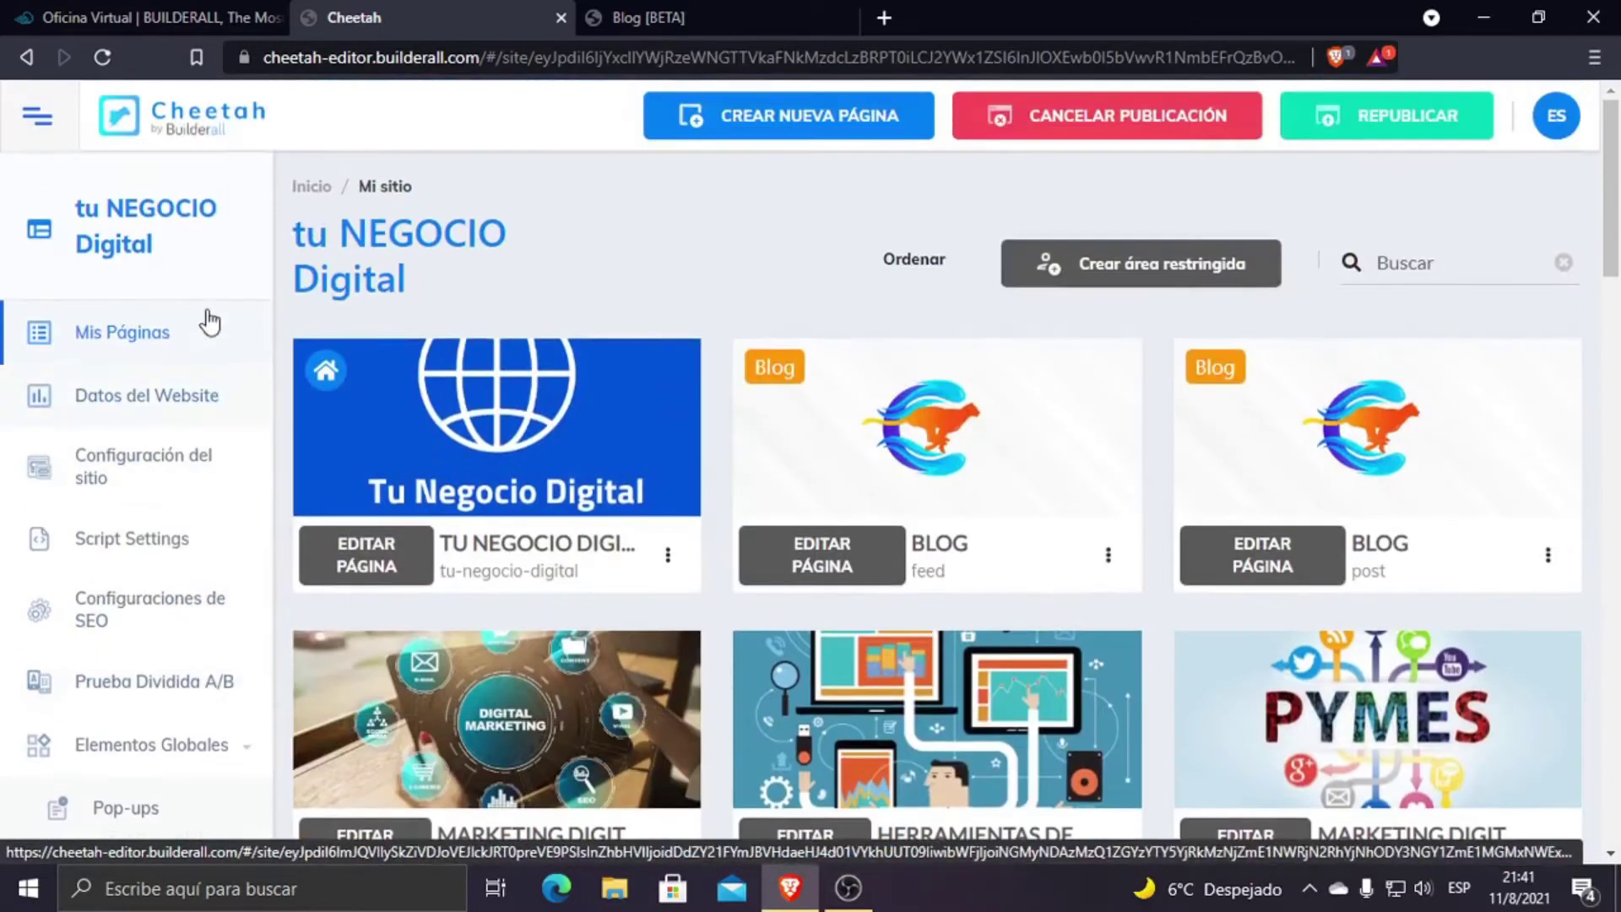
pyautogui.scroll(-5, 106, 583)
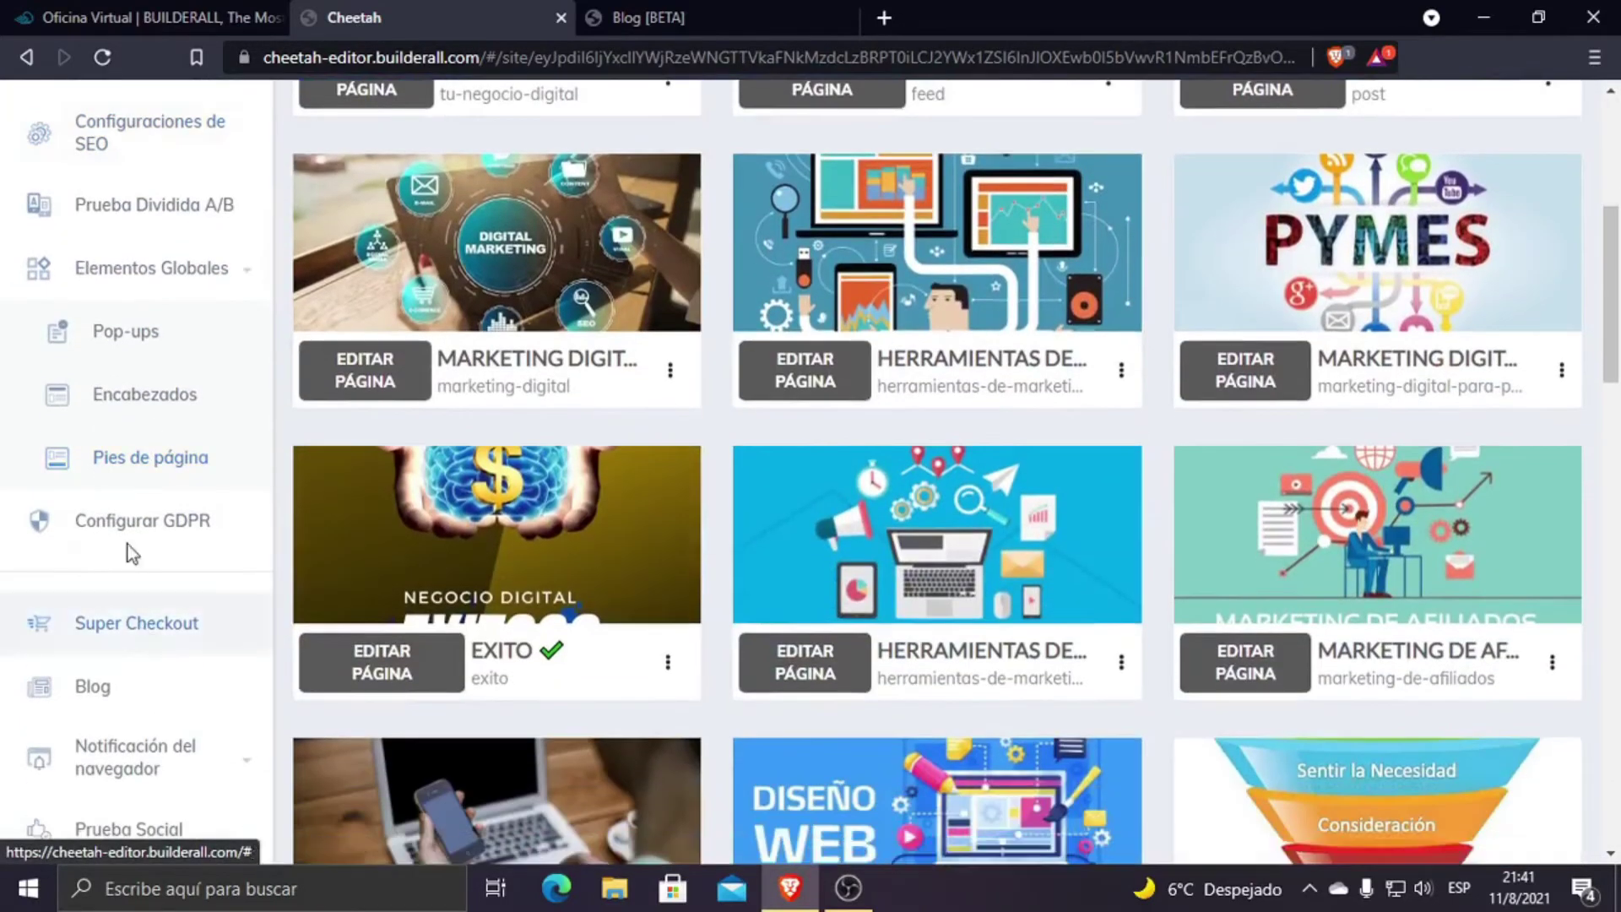
pyautogui.click(135, 402)
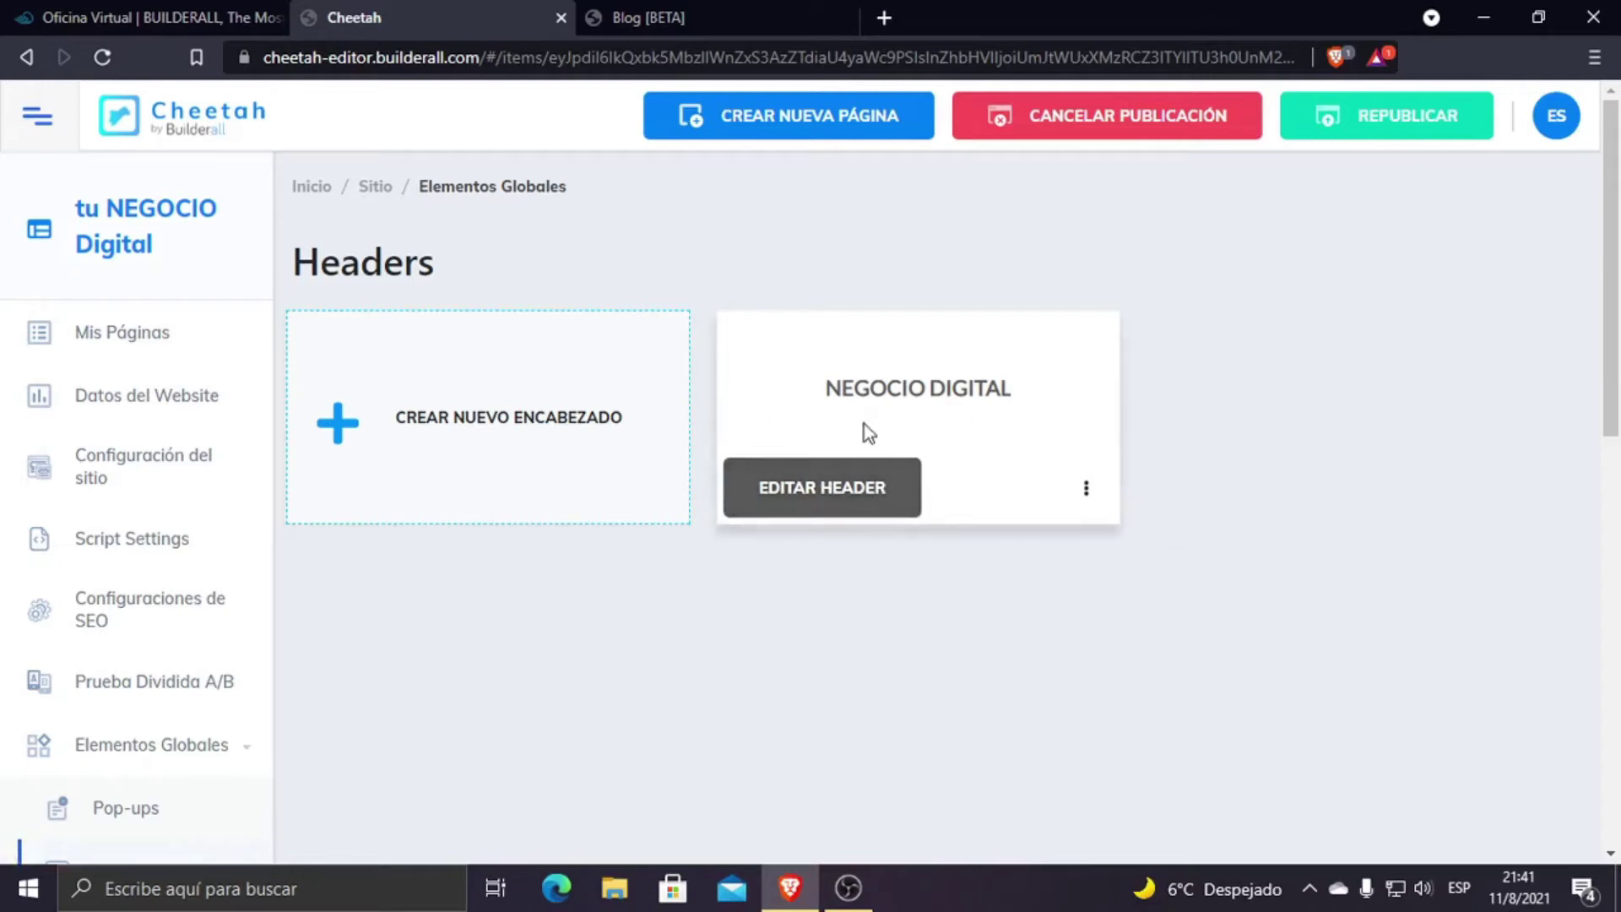
pyautogui.click(868, 489)
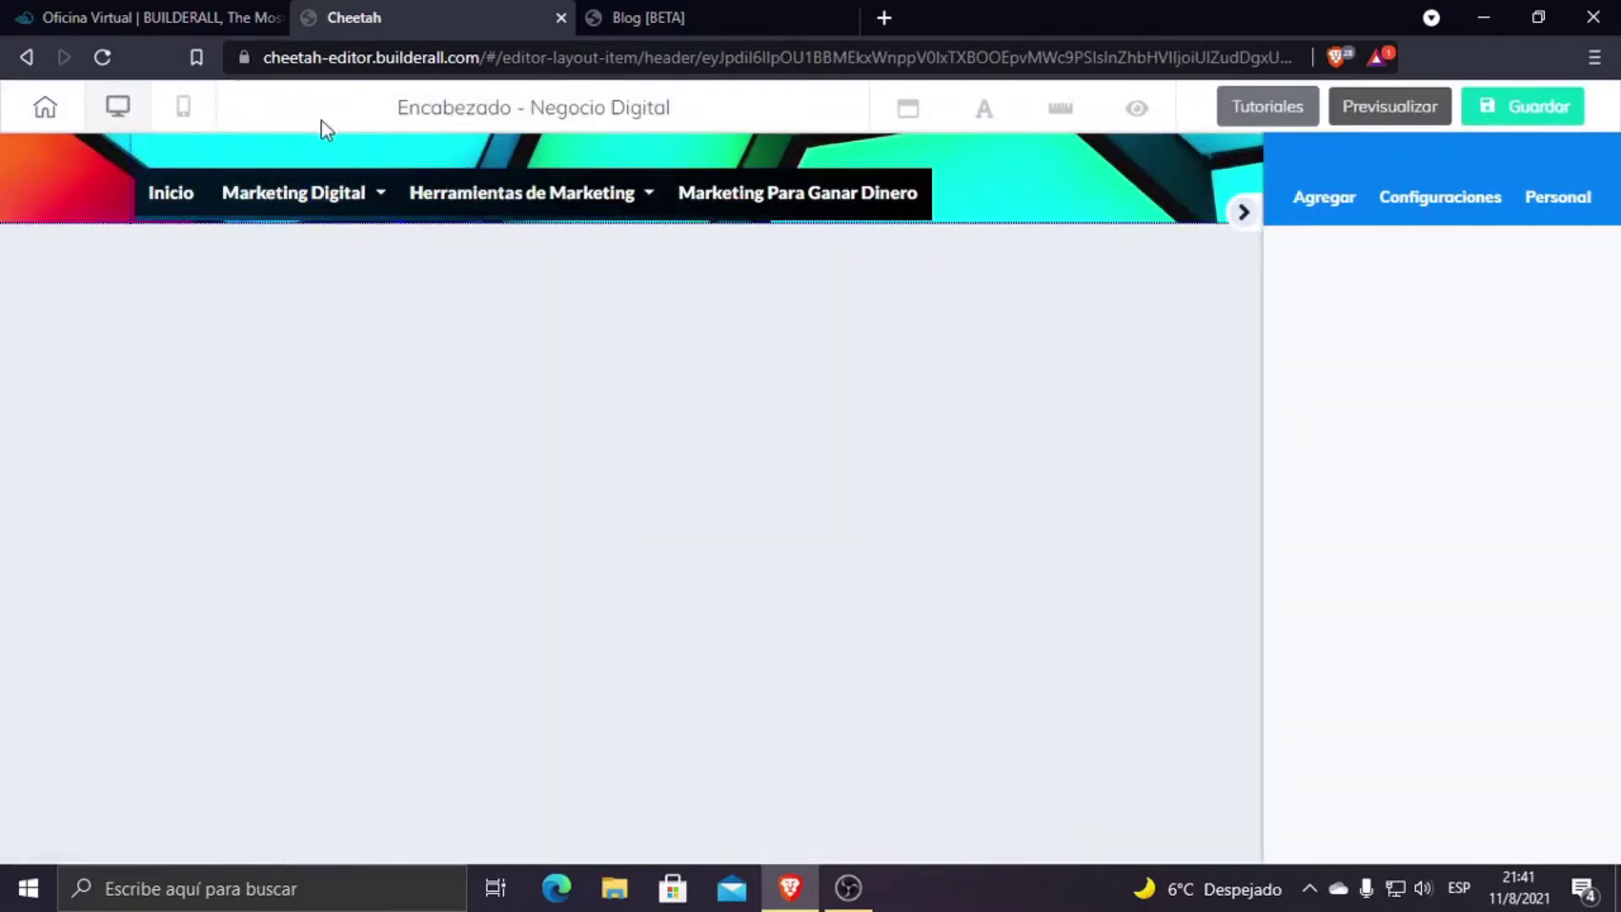
pyautogui.click(42, 107)
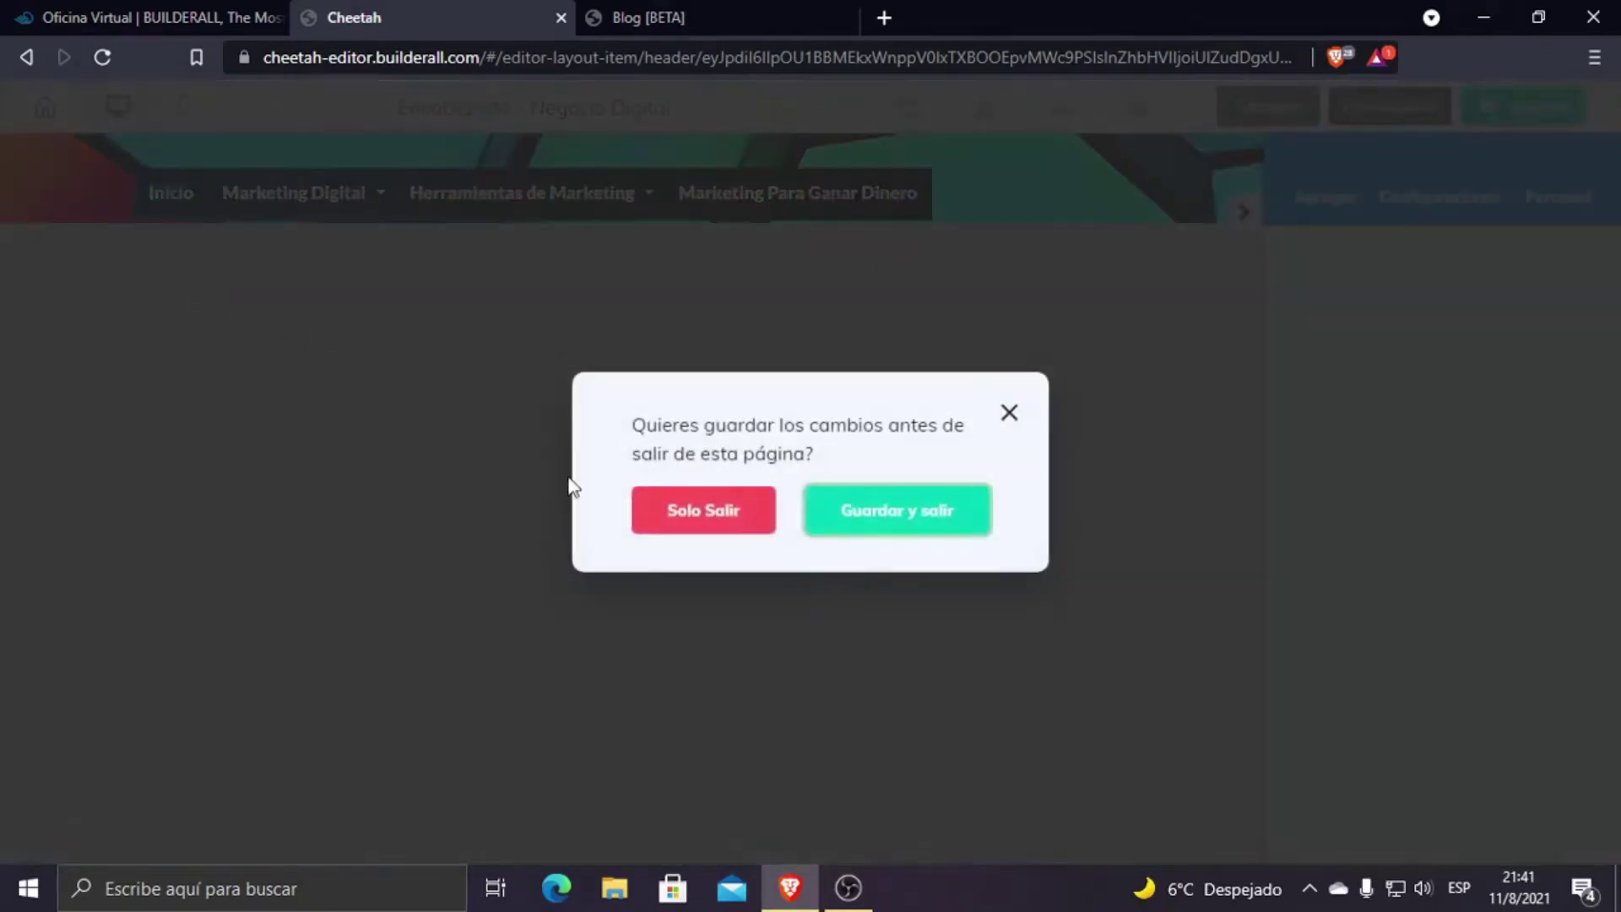
pyautogui.click(910, 511)
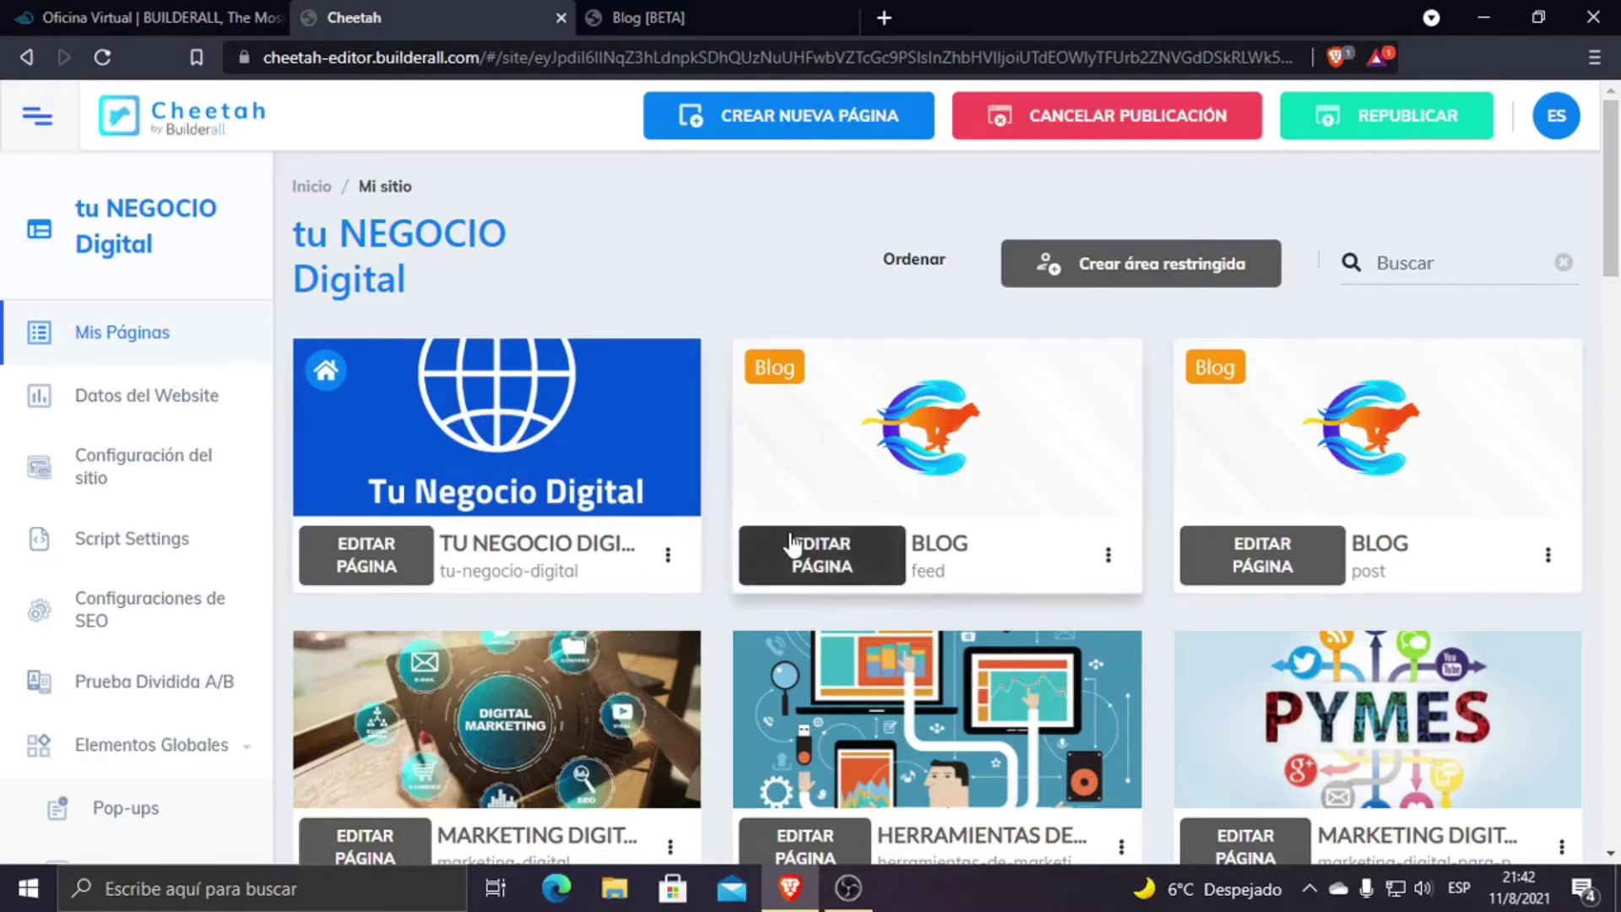
# Step: Open the configuration of the BLOG post page and enable its noindex tag
pyautogui.click(1549, 555)
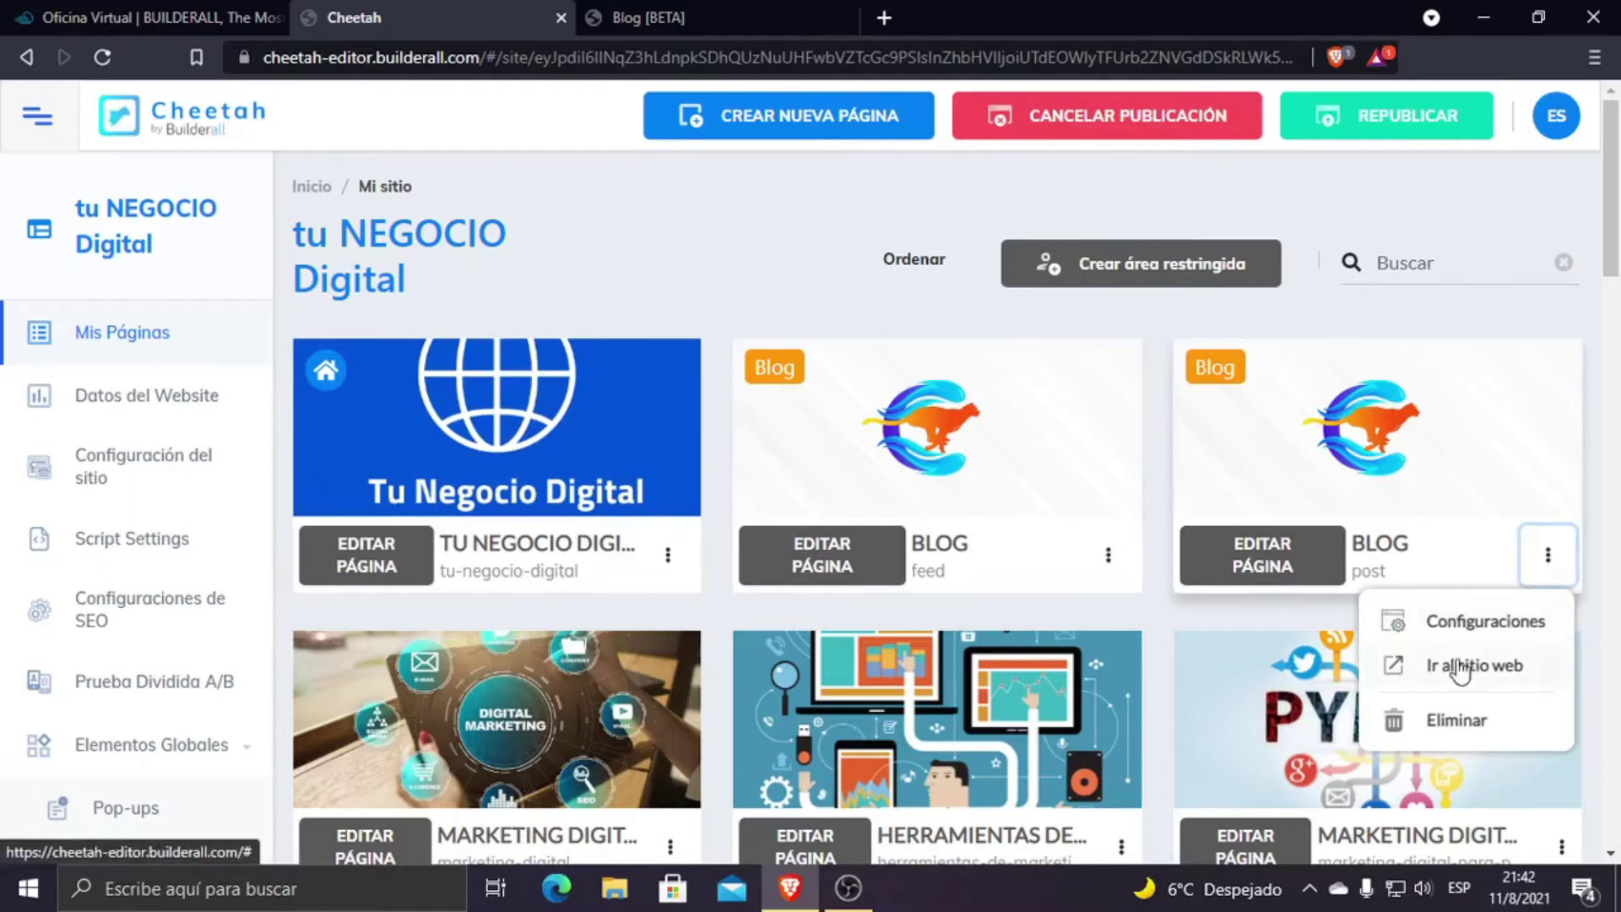
pyautogui.click(1403, 621)
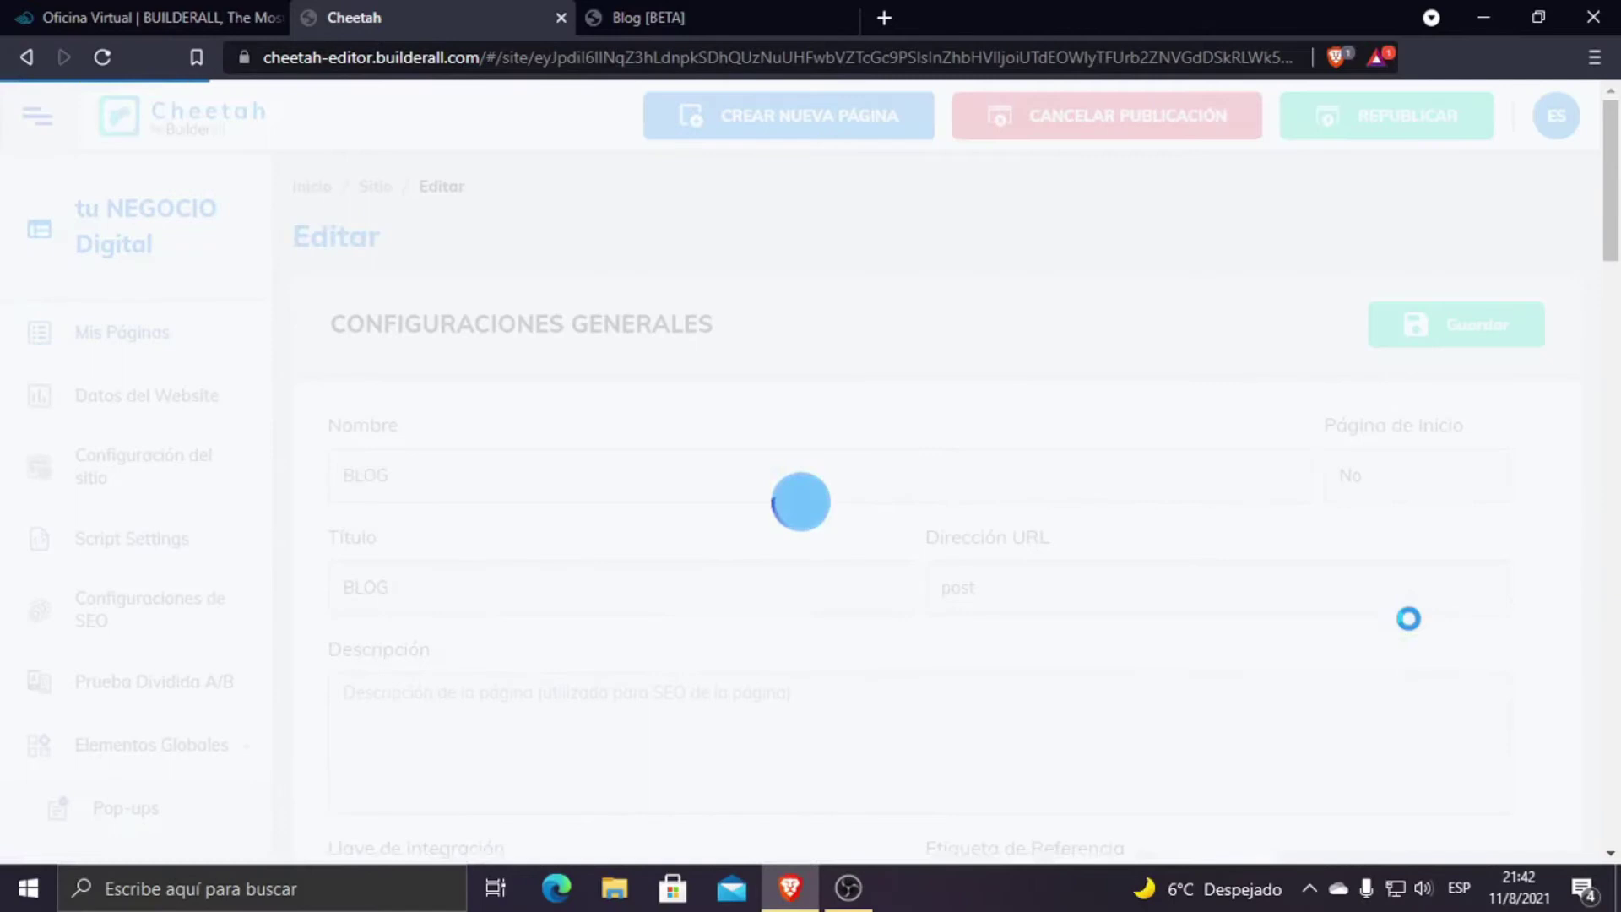
pyautogui.scroll(-15, 992, 570)
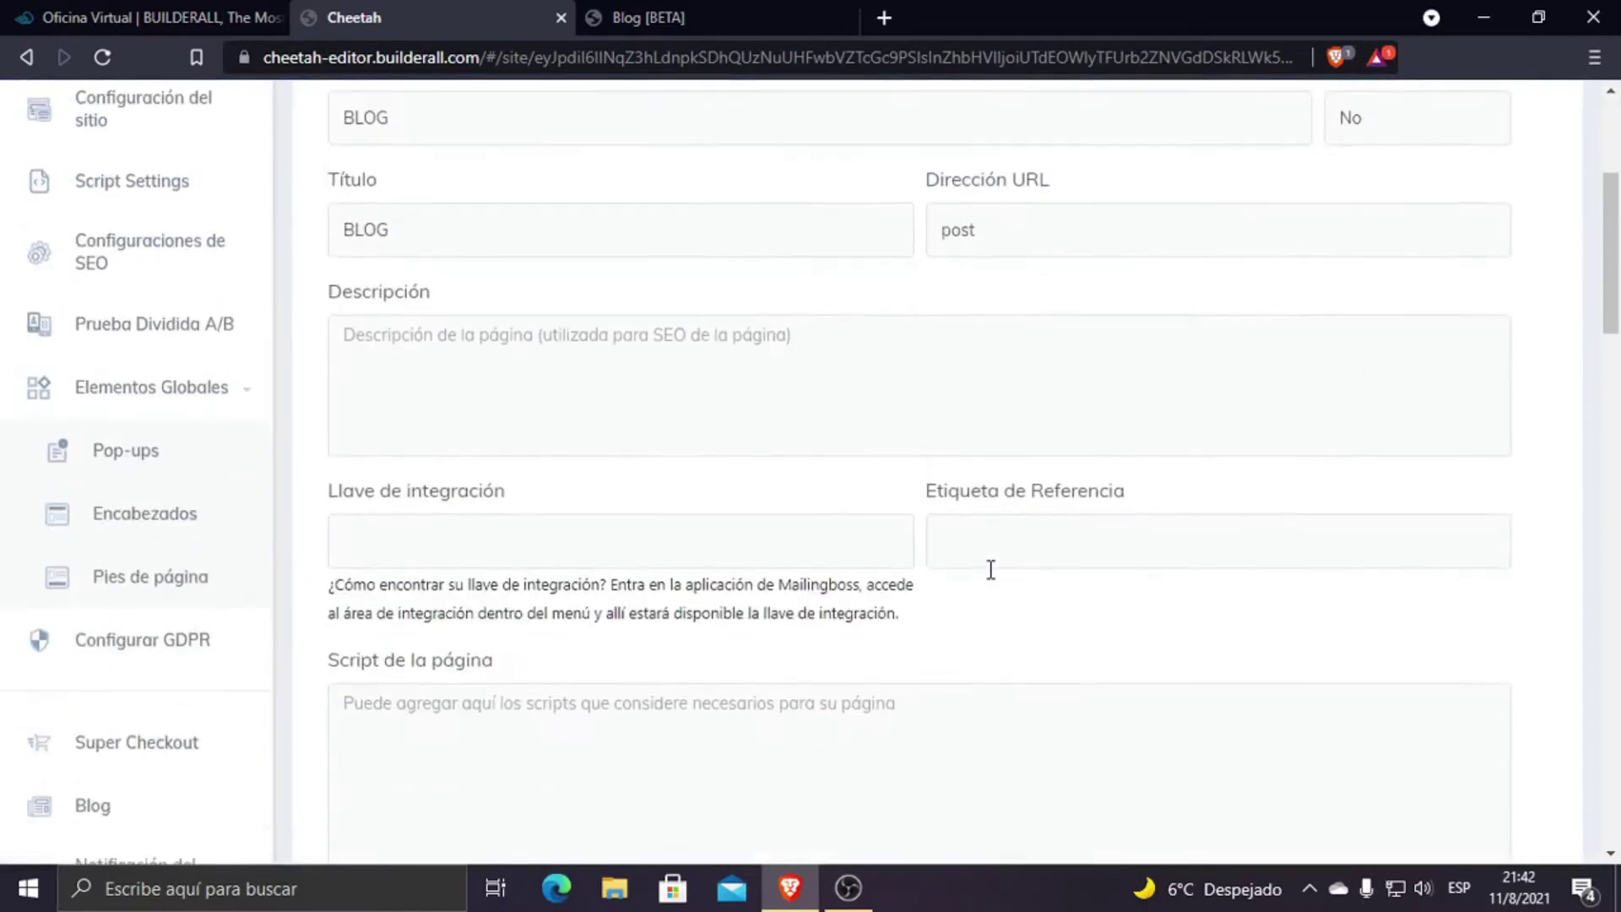
pyautogui.scroll(-5, 519, 443)
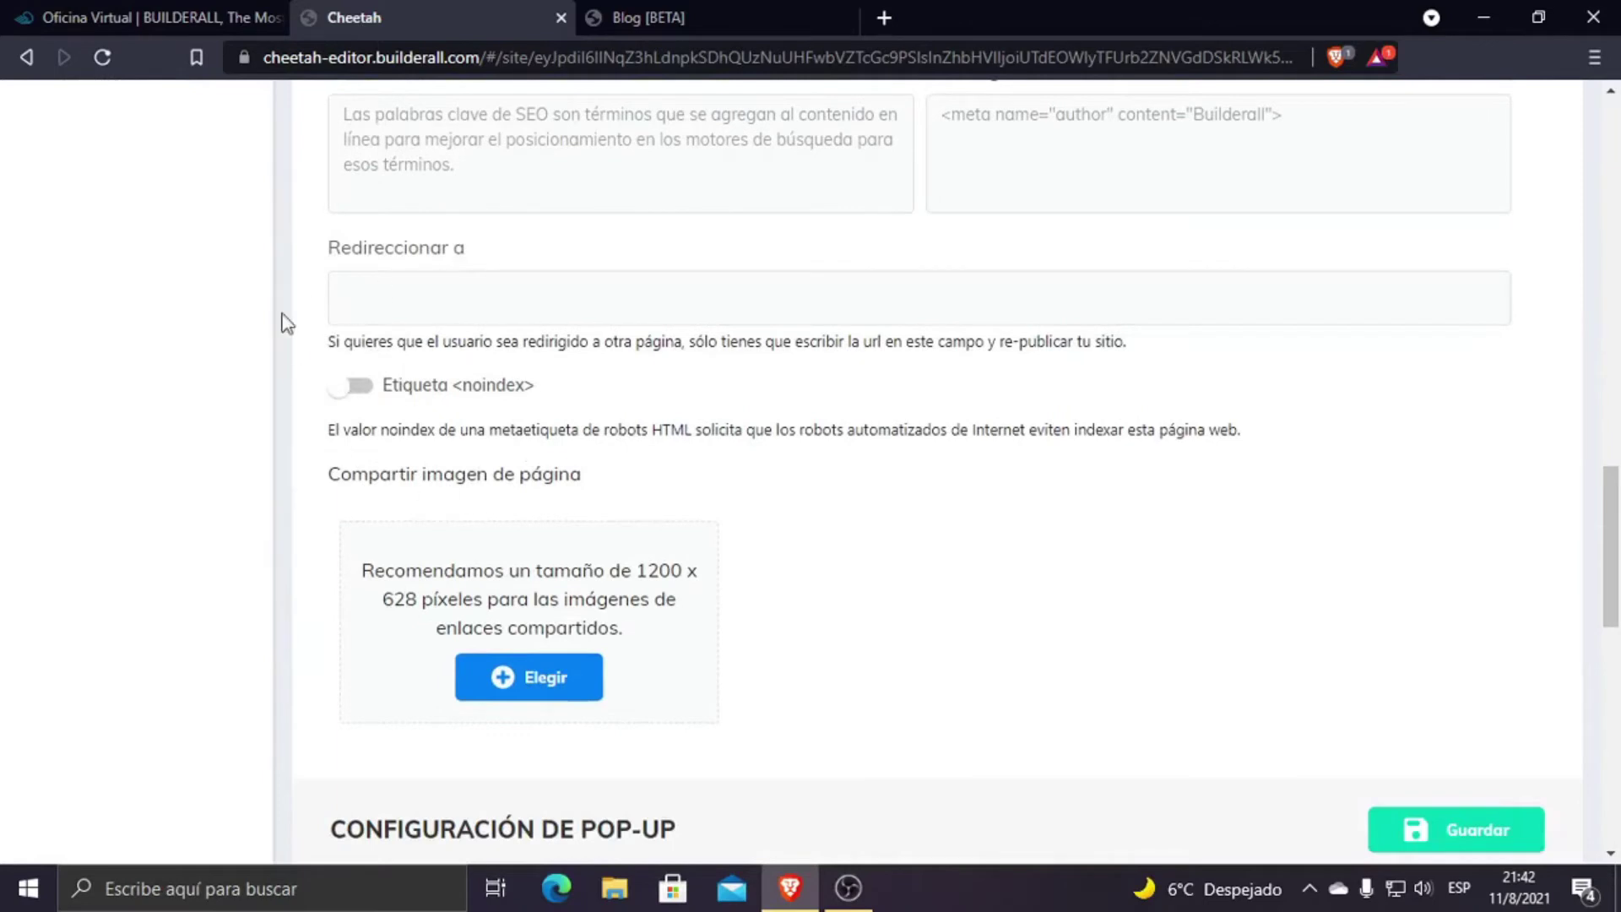
pyautogui.click(354, 387)
# Step: Assign the Negocio Digital header to the post page for both desktop and mobile
pyautogui.scroll(-10, 549, 482)
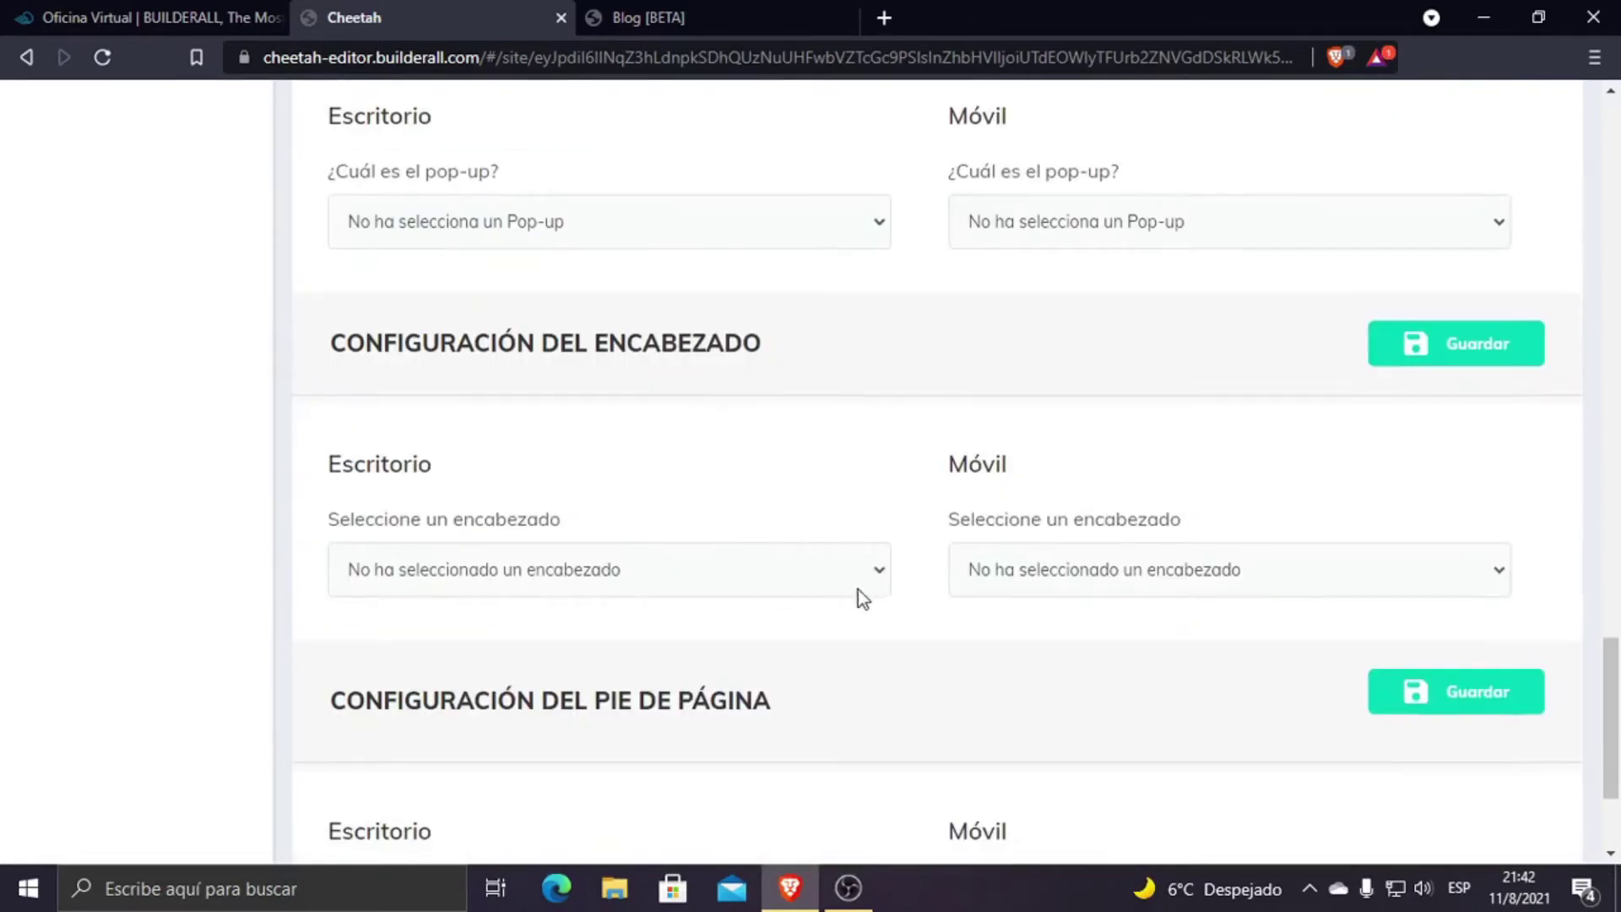
pyautogui.click(855, 570)
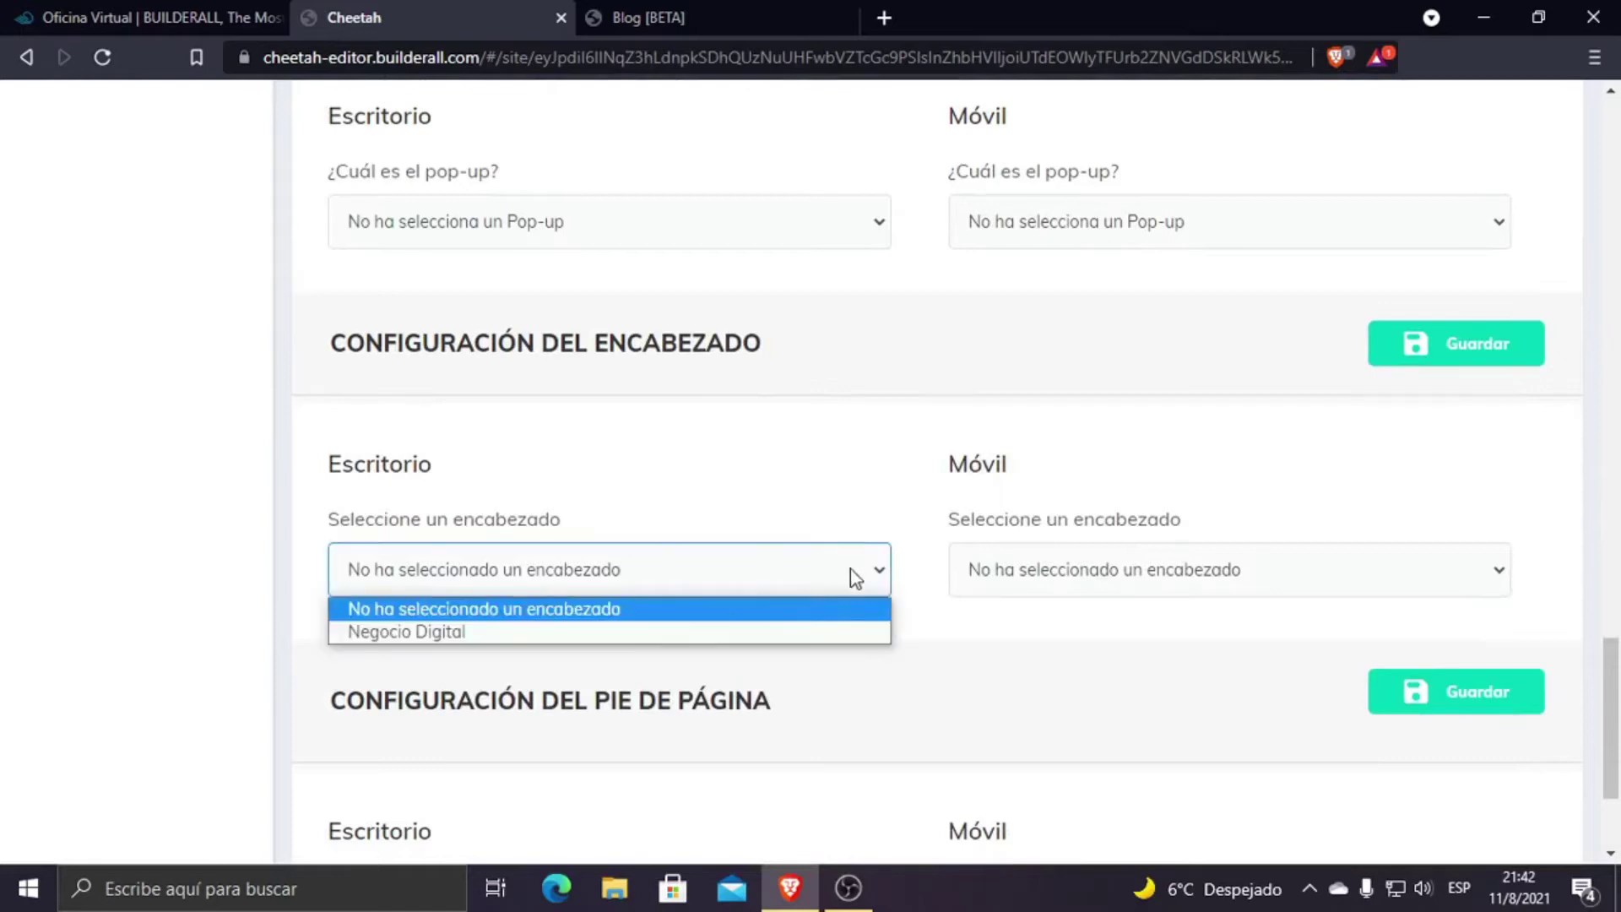
pyautogui.click(469, 637)
pyautogui.click(1072, 568)
pyautogui.click(1031, 638)
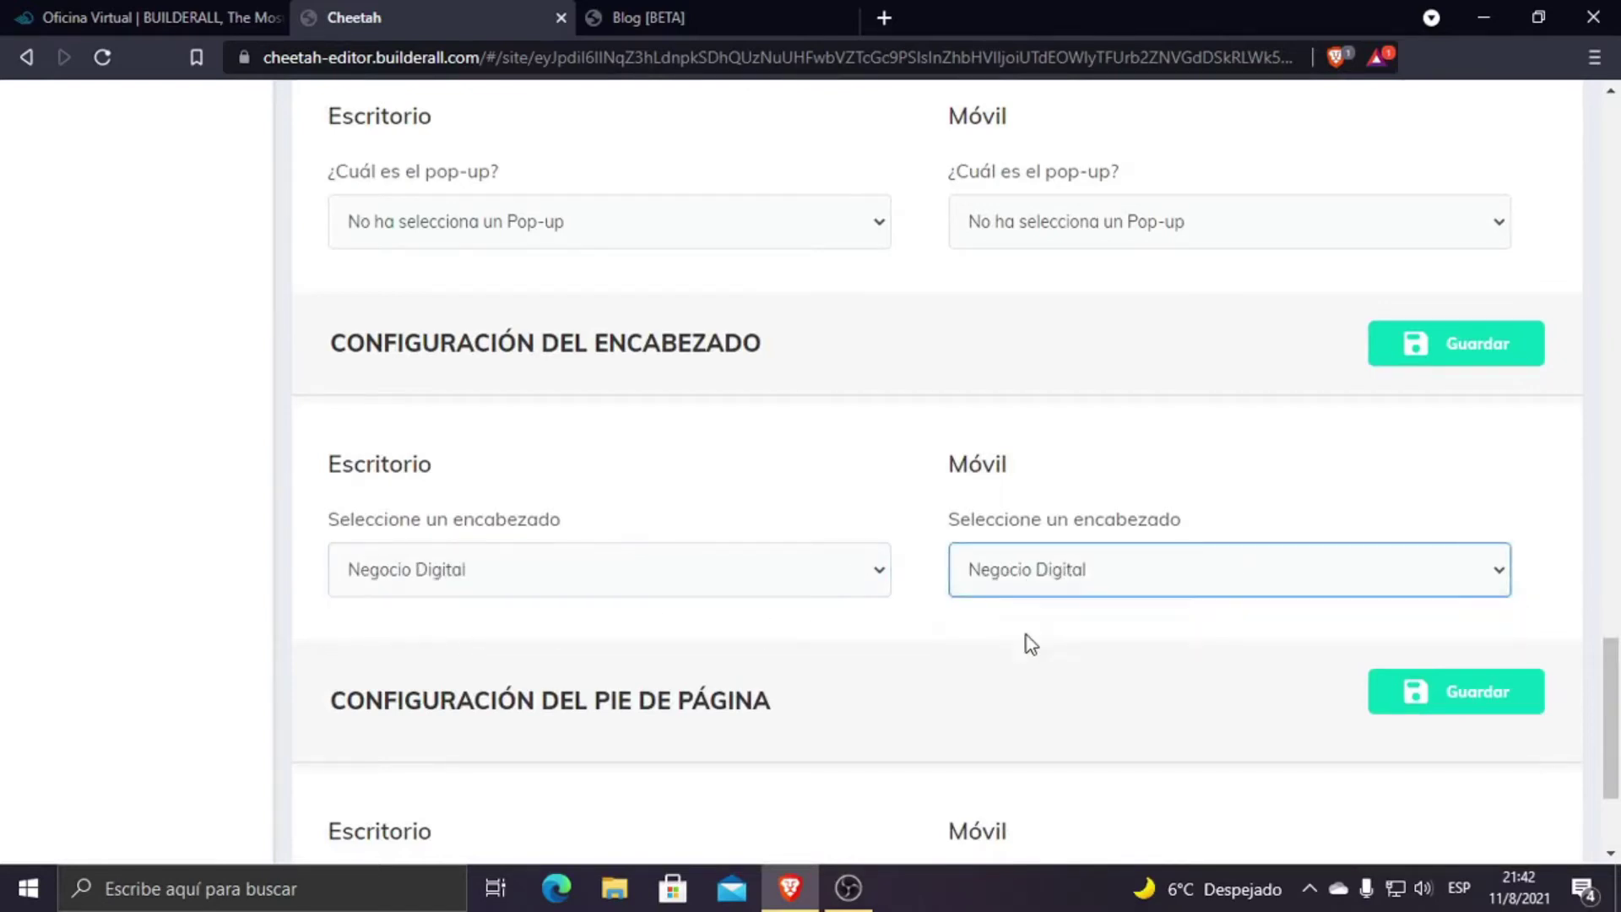
# Step: Set the post page's desktop and mobile footers to Negocio Digital de Exito and save the page configuration
pyautogui.scroll(-3, 1024, 638)
pyautogui.click(777, 701)
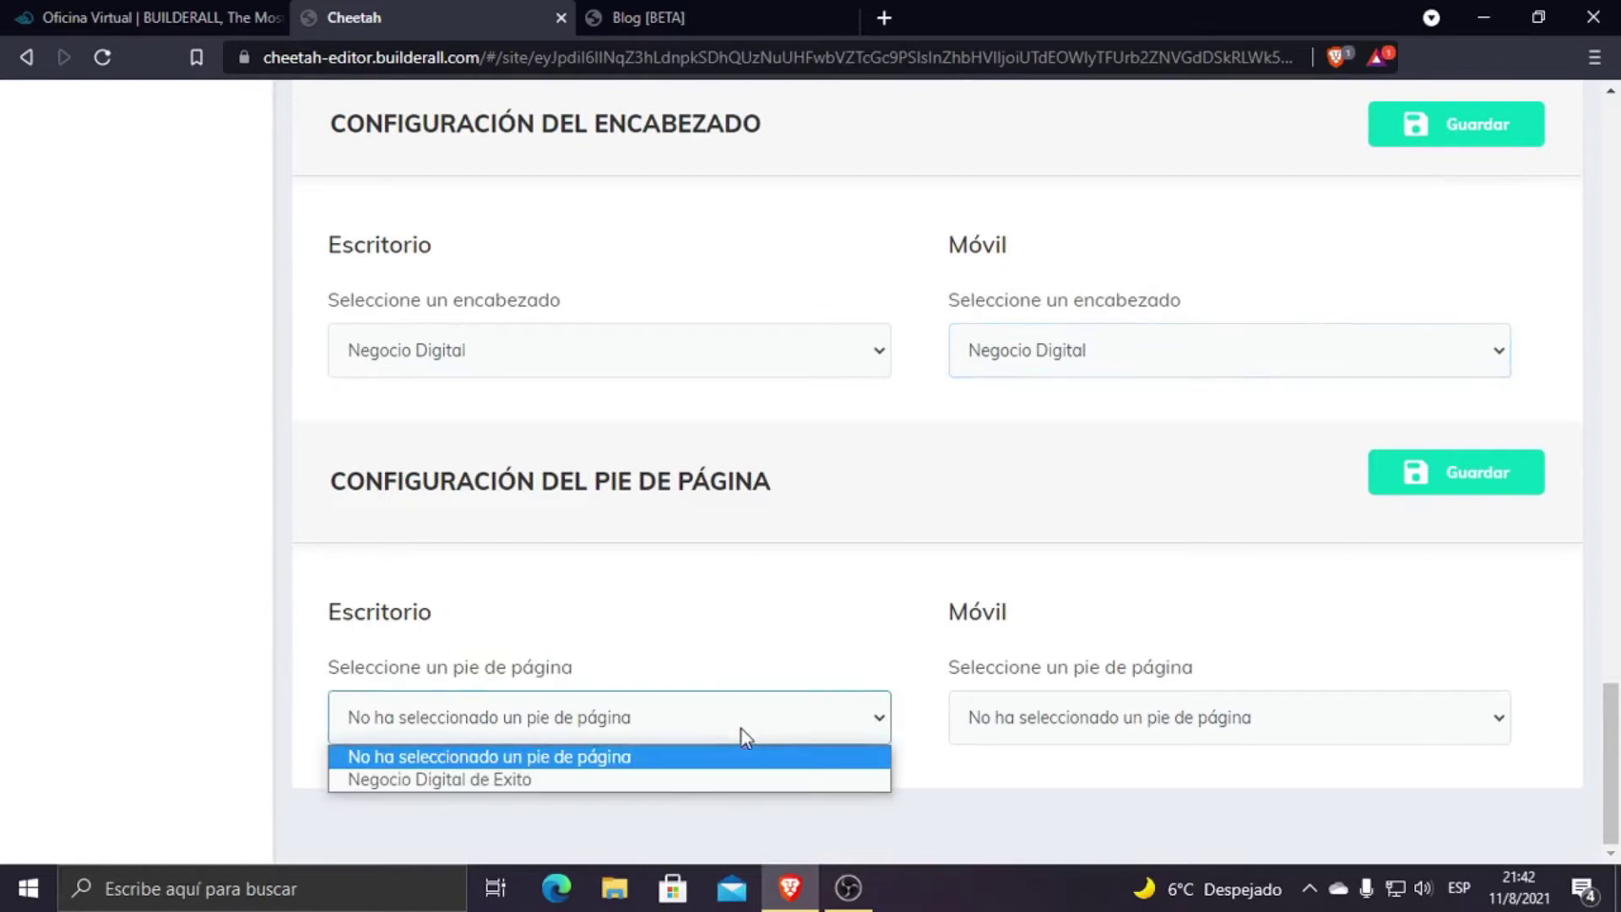
pyautogui.click(633, 780)
pyautogui.click(1075, 722)
pyautogui.click(1010, 780)
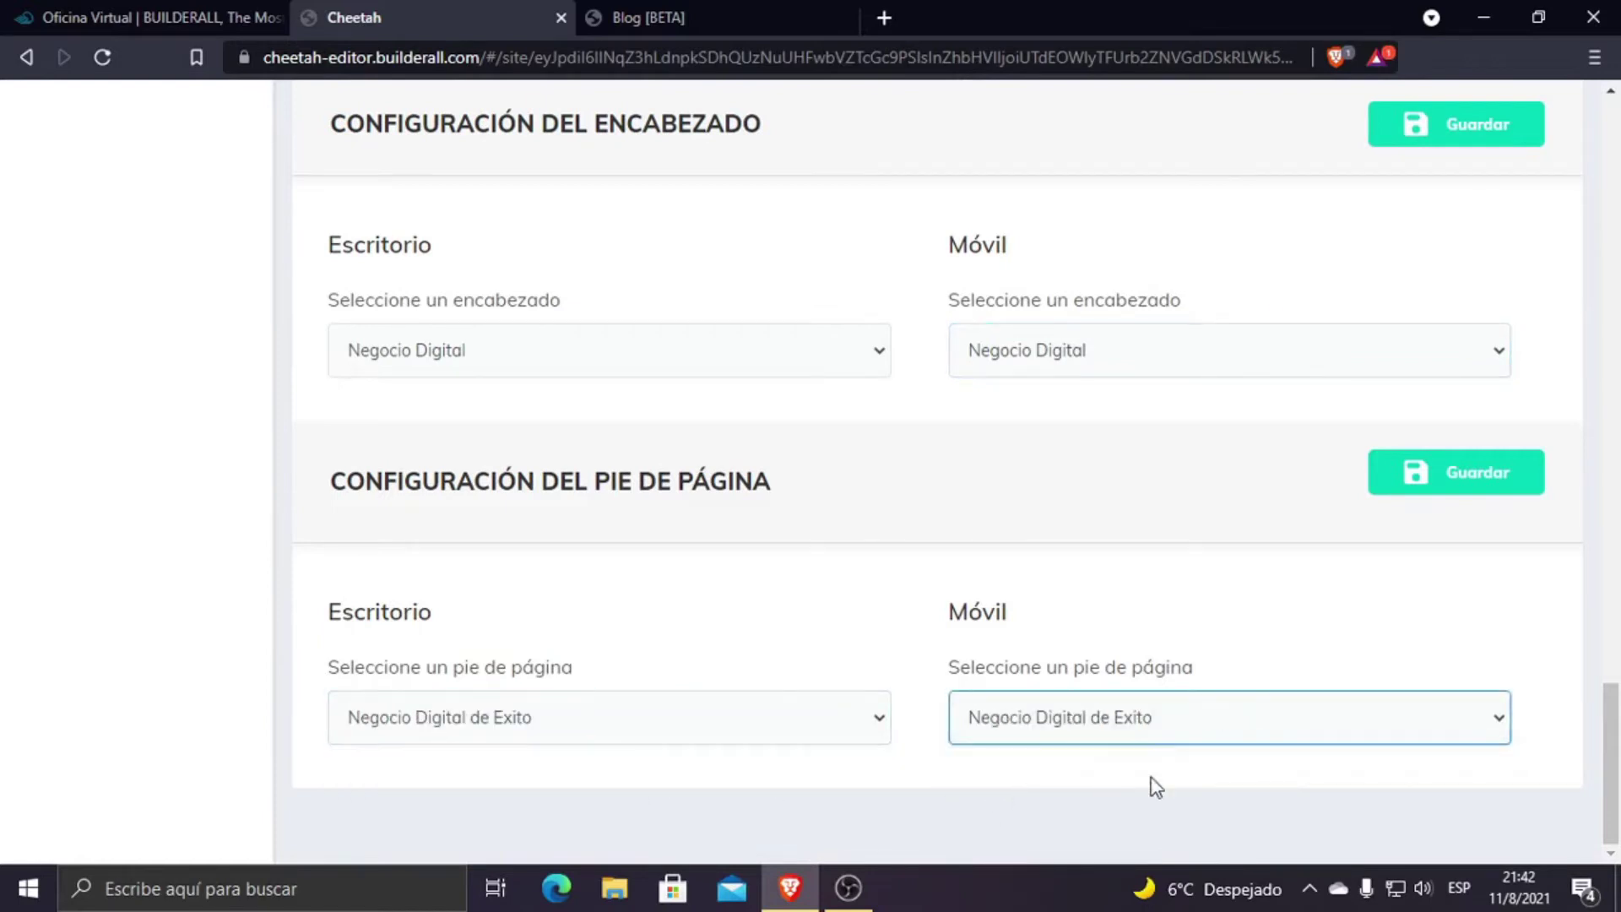
pyautogui.scroll(10, 1169, 773)
pyautogui.scroll(10, 1168, 774)
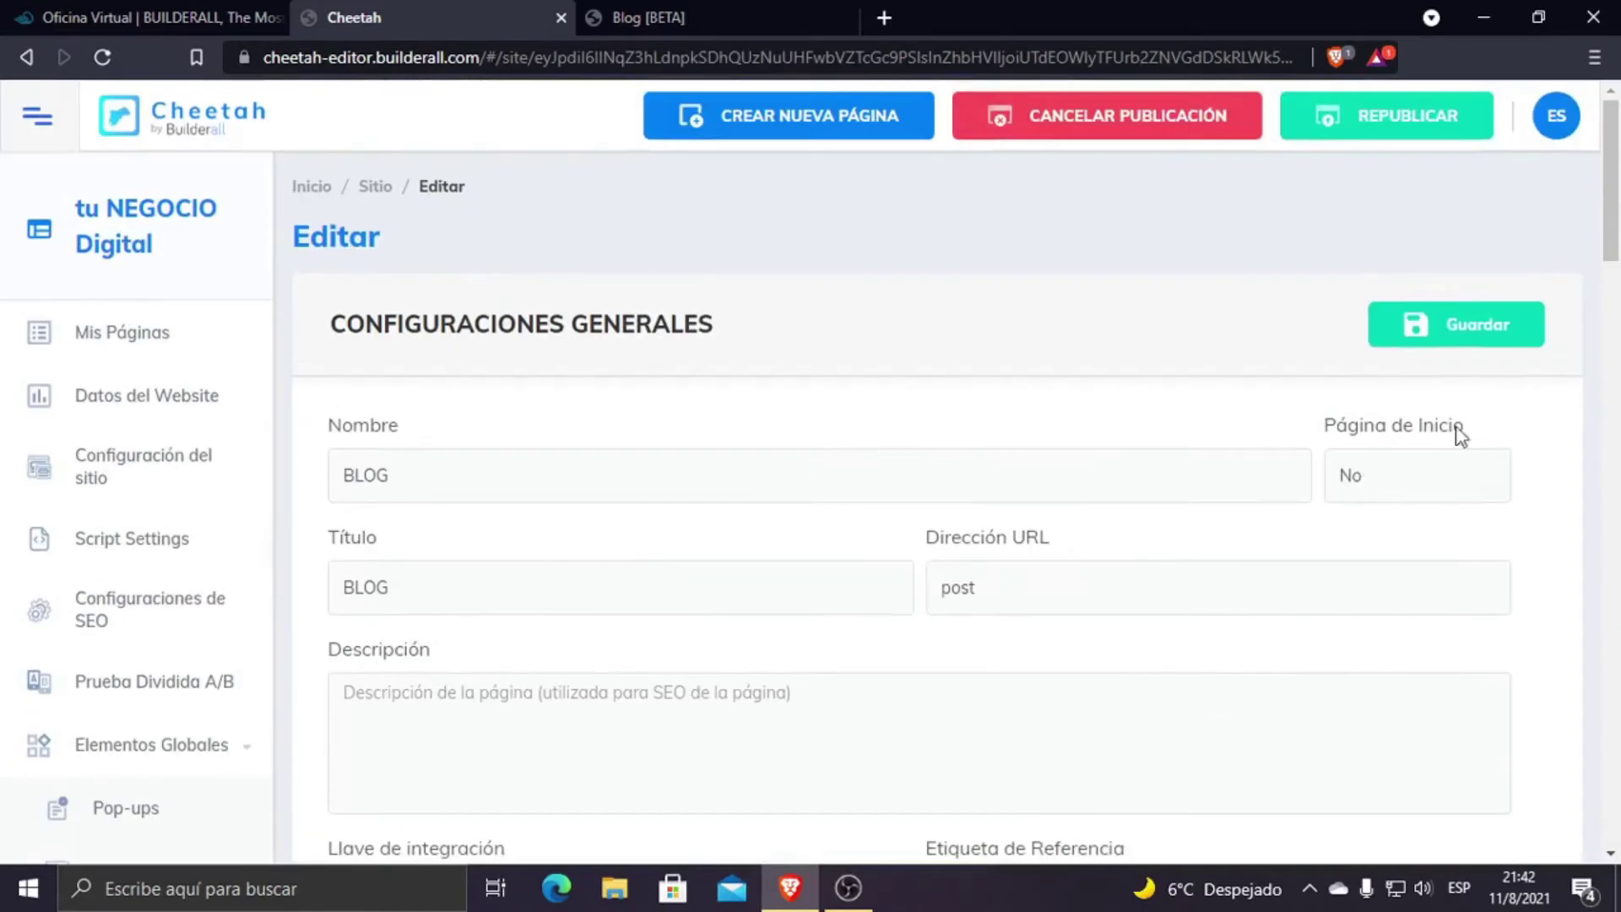
pyautogui.click(1504, 314)
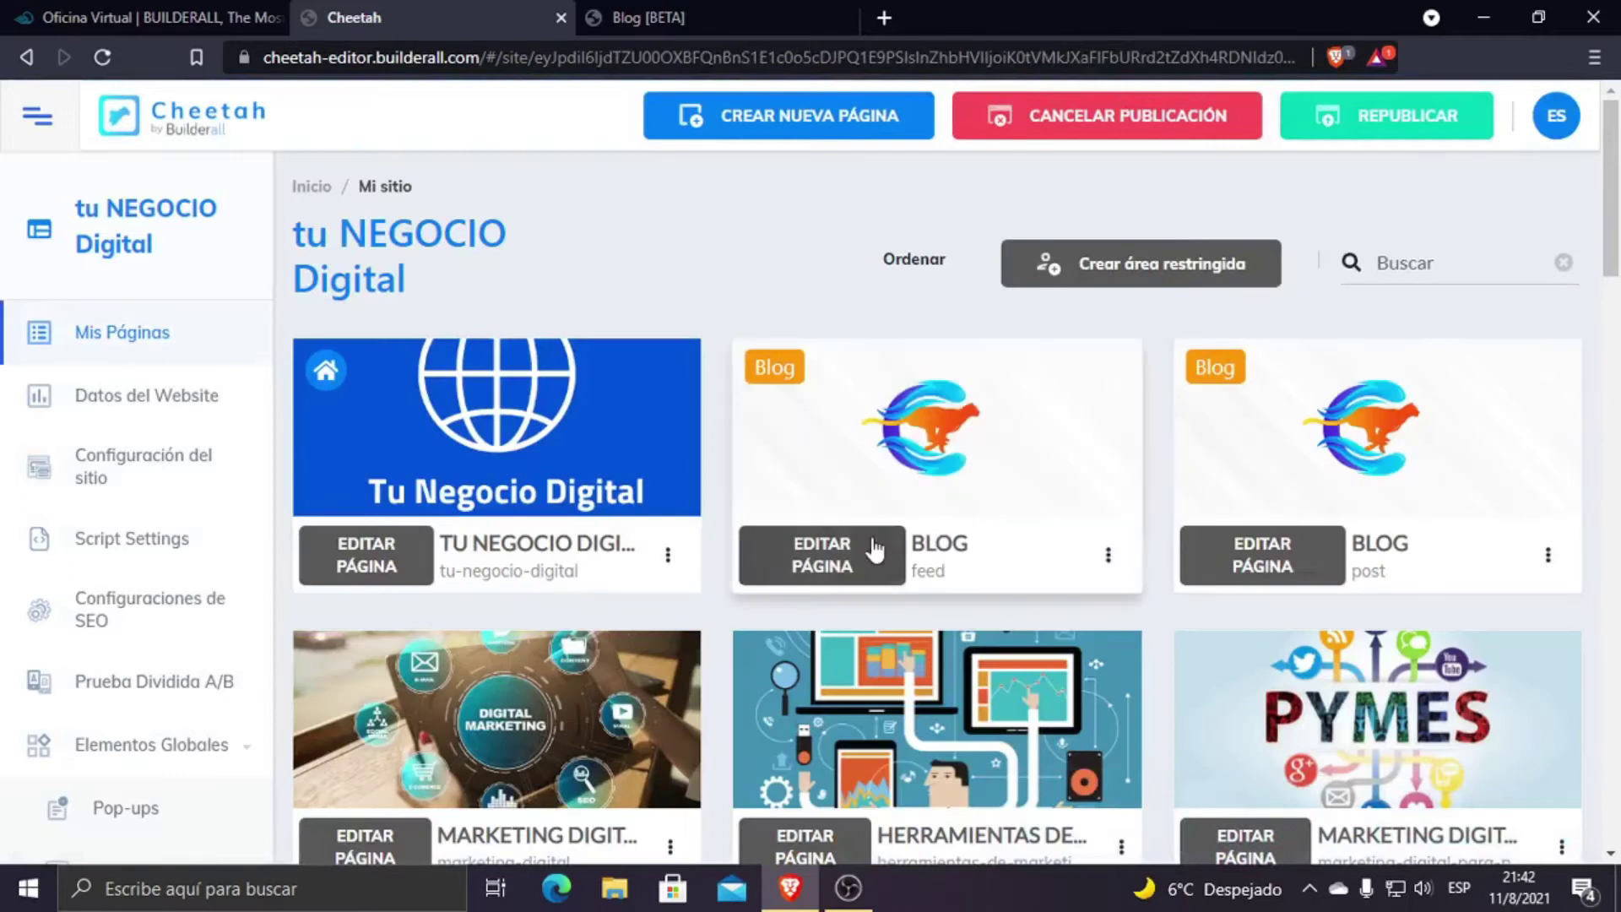
# Step: Open the BLOG feed page in the editor and delete its placeholder text box
pyautogui.click(858, 550)
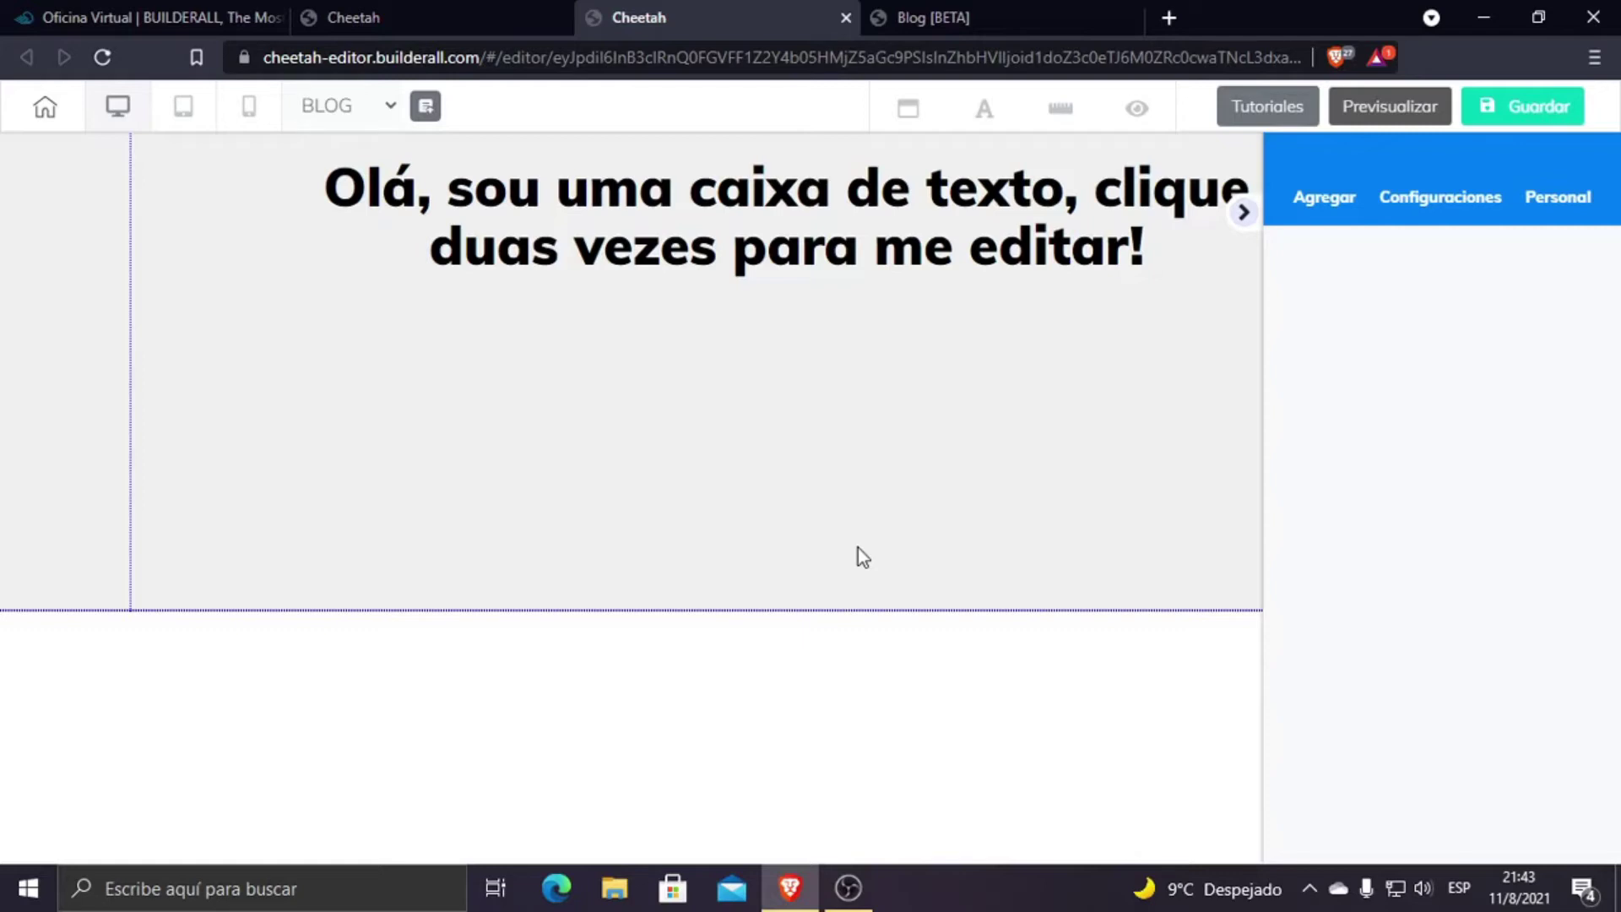
pyautogui.click(843, 211)
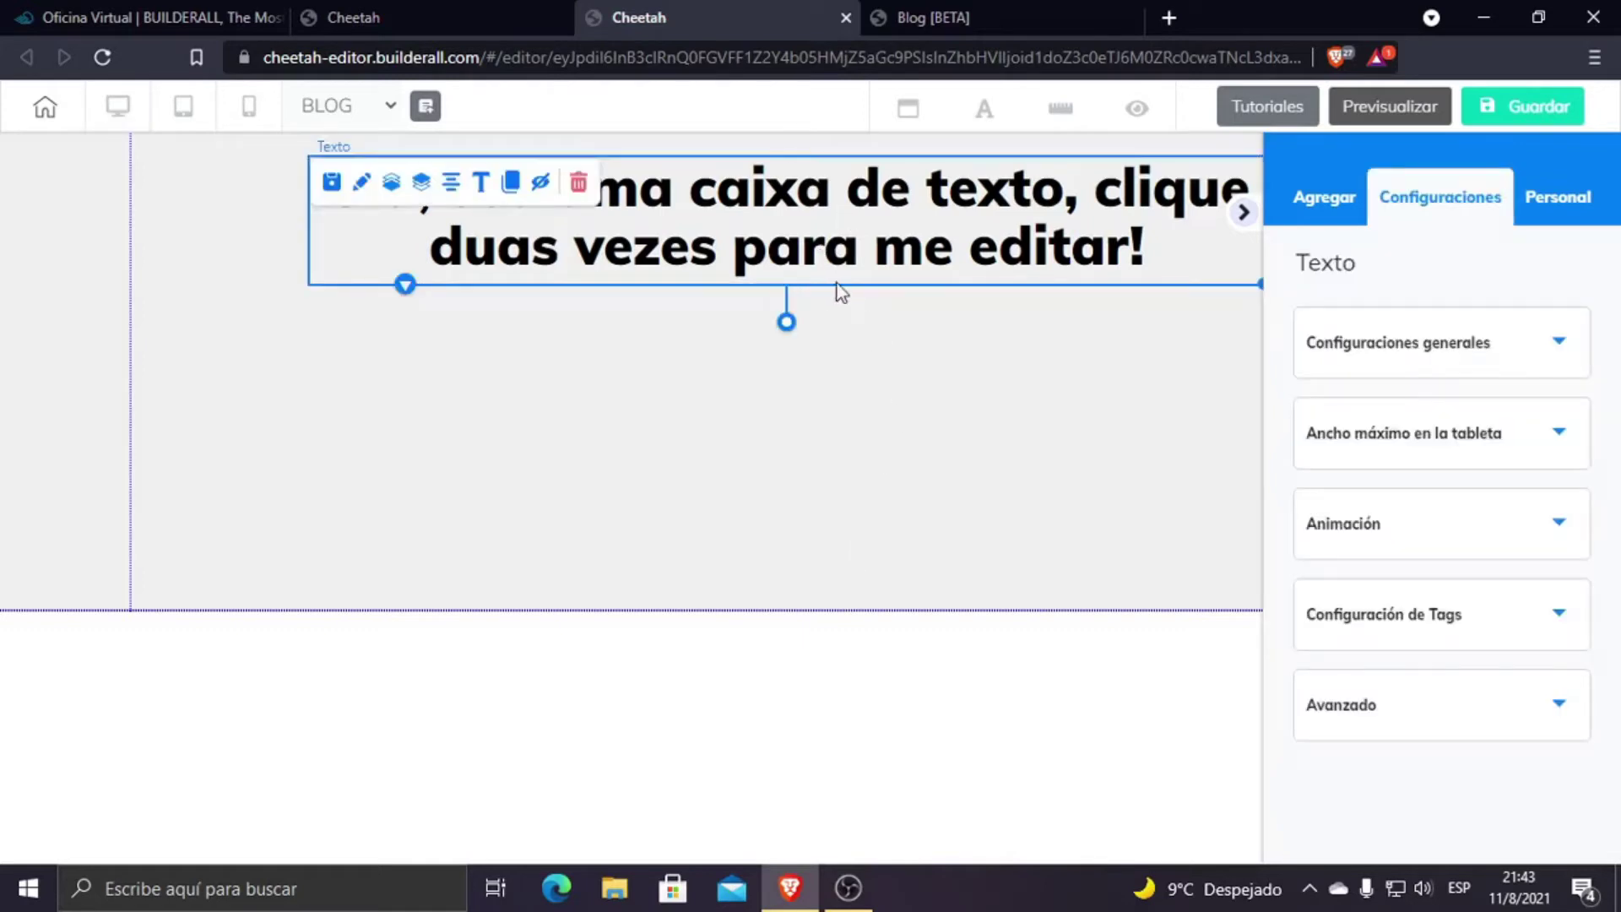
pyautogui.click(580, 182)
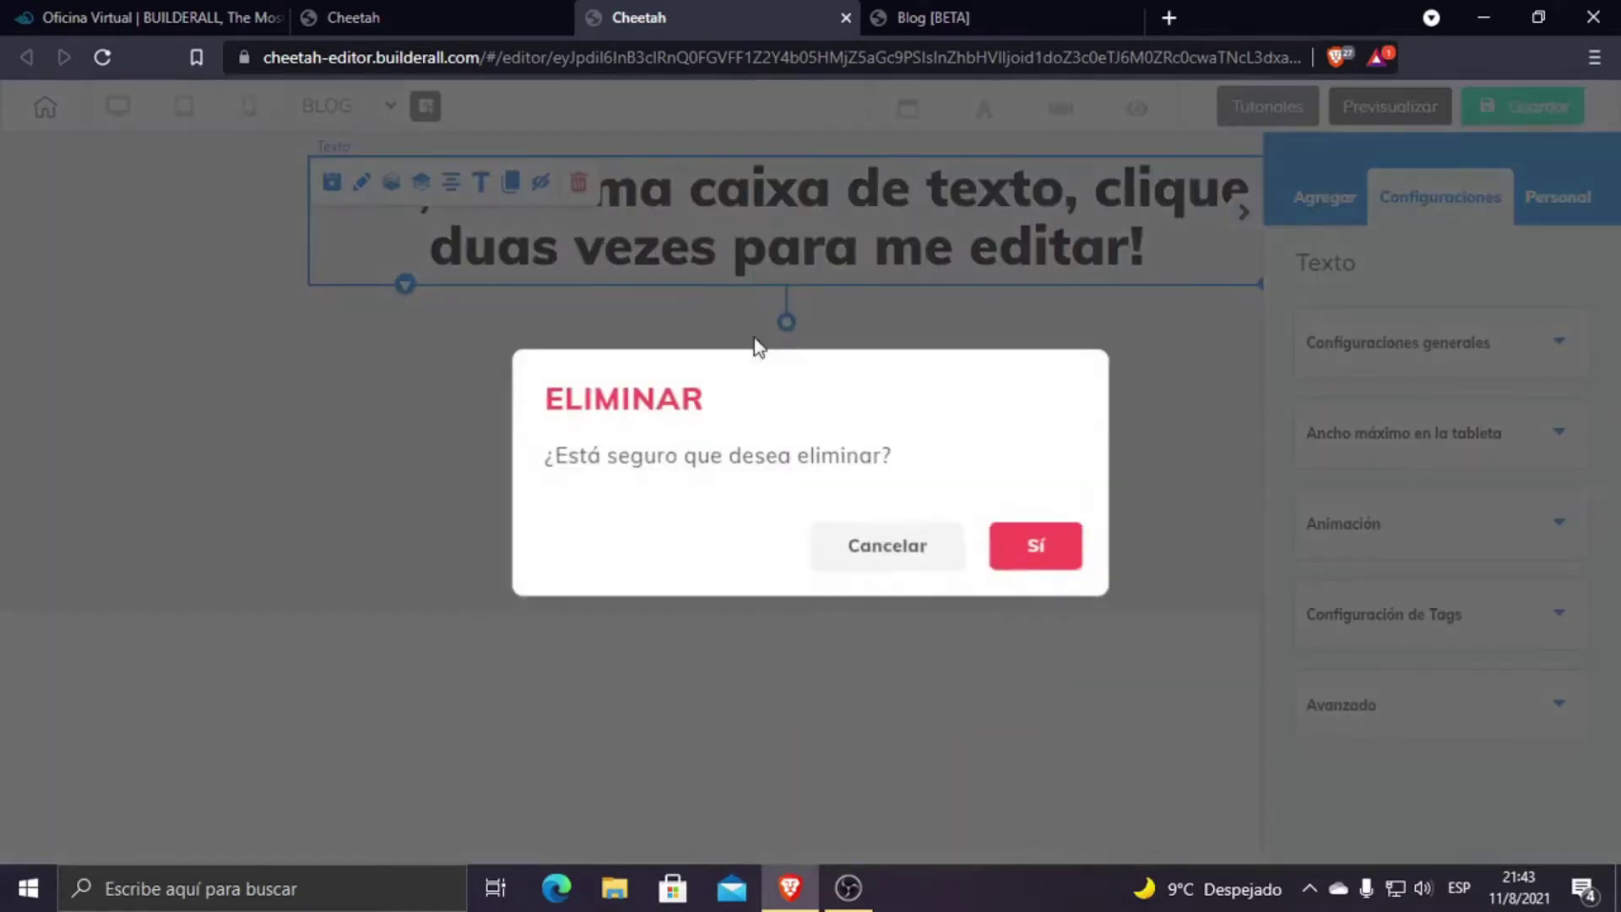
pyautogui.click(1027, 544)
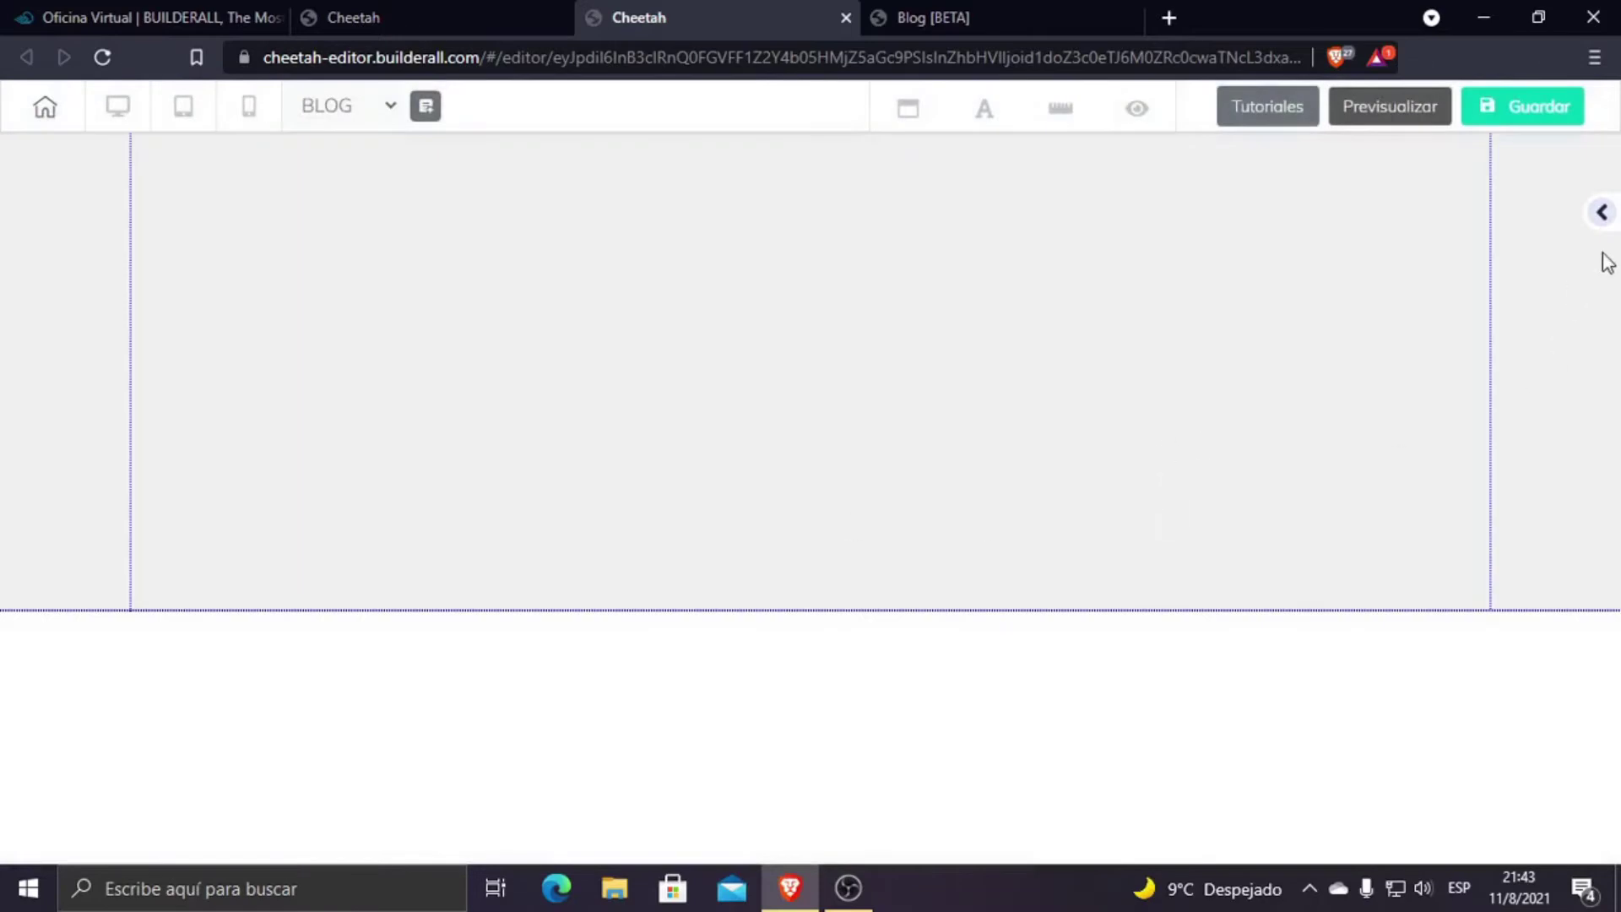
# Step: Add the Blog Destacado element with the image-beside-text layout to the empty panel of the feed page
pyautogui.click(1602, 214)
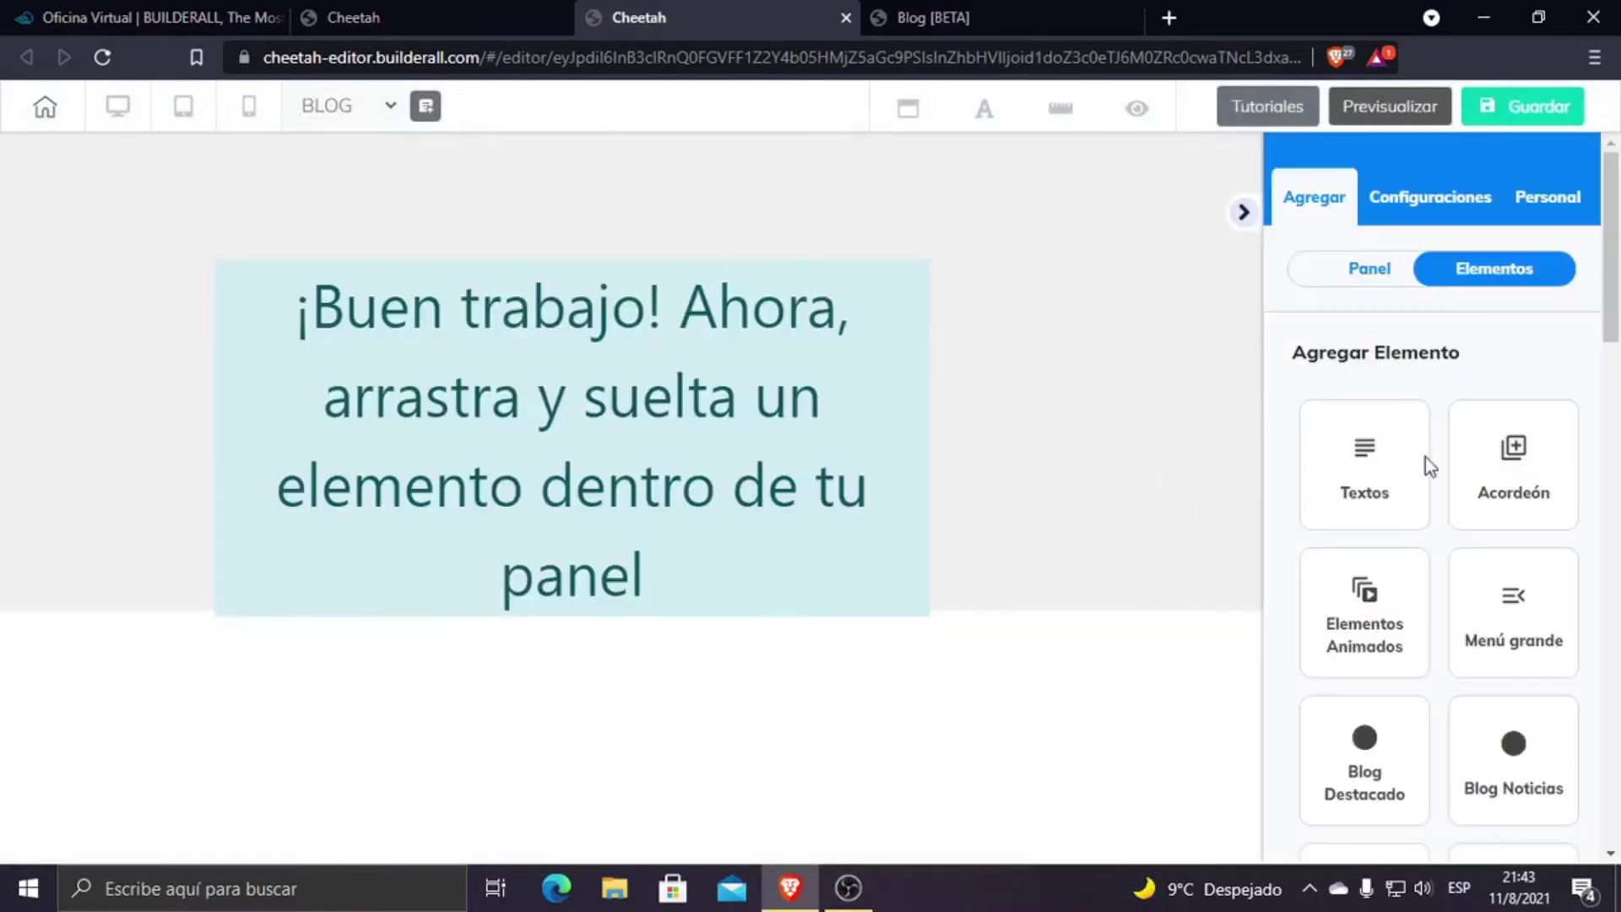
pyautogui.scroll(-3, 1486, 650)
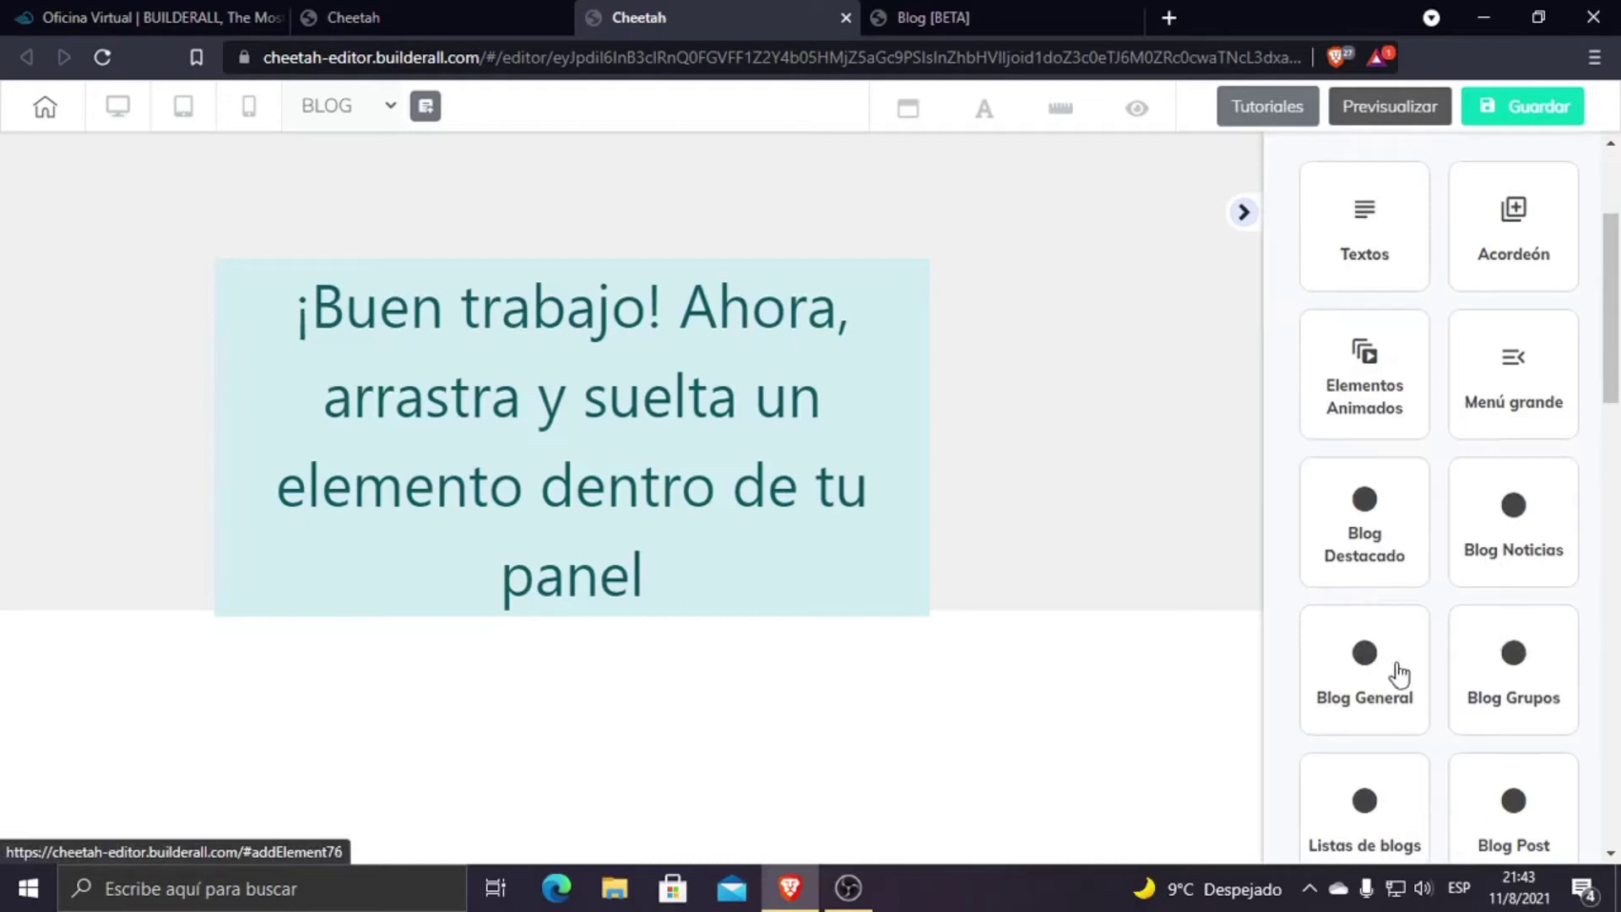
pyautogui.scroll(-1, 1466, 667)
pyautogui.scroll(-1, 1383, 659)
pyautogui.scroll(1, 1380, 634)
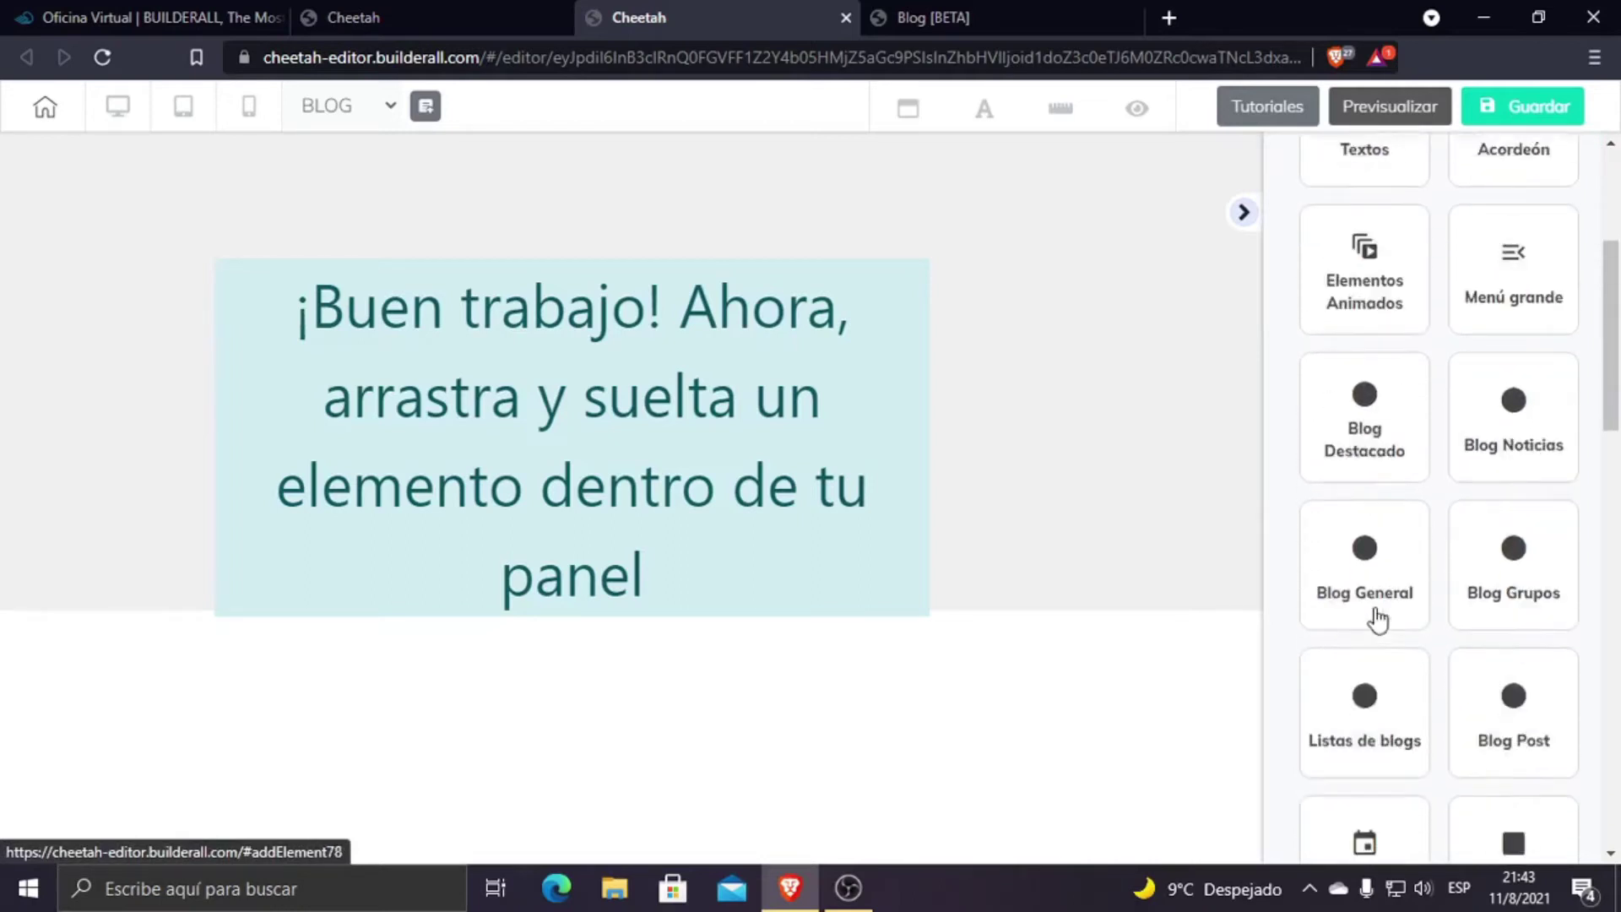
pyautogui.scroll(1, 1385, 591)
pyautogui.click(1385, 561)
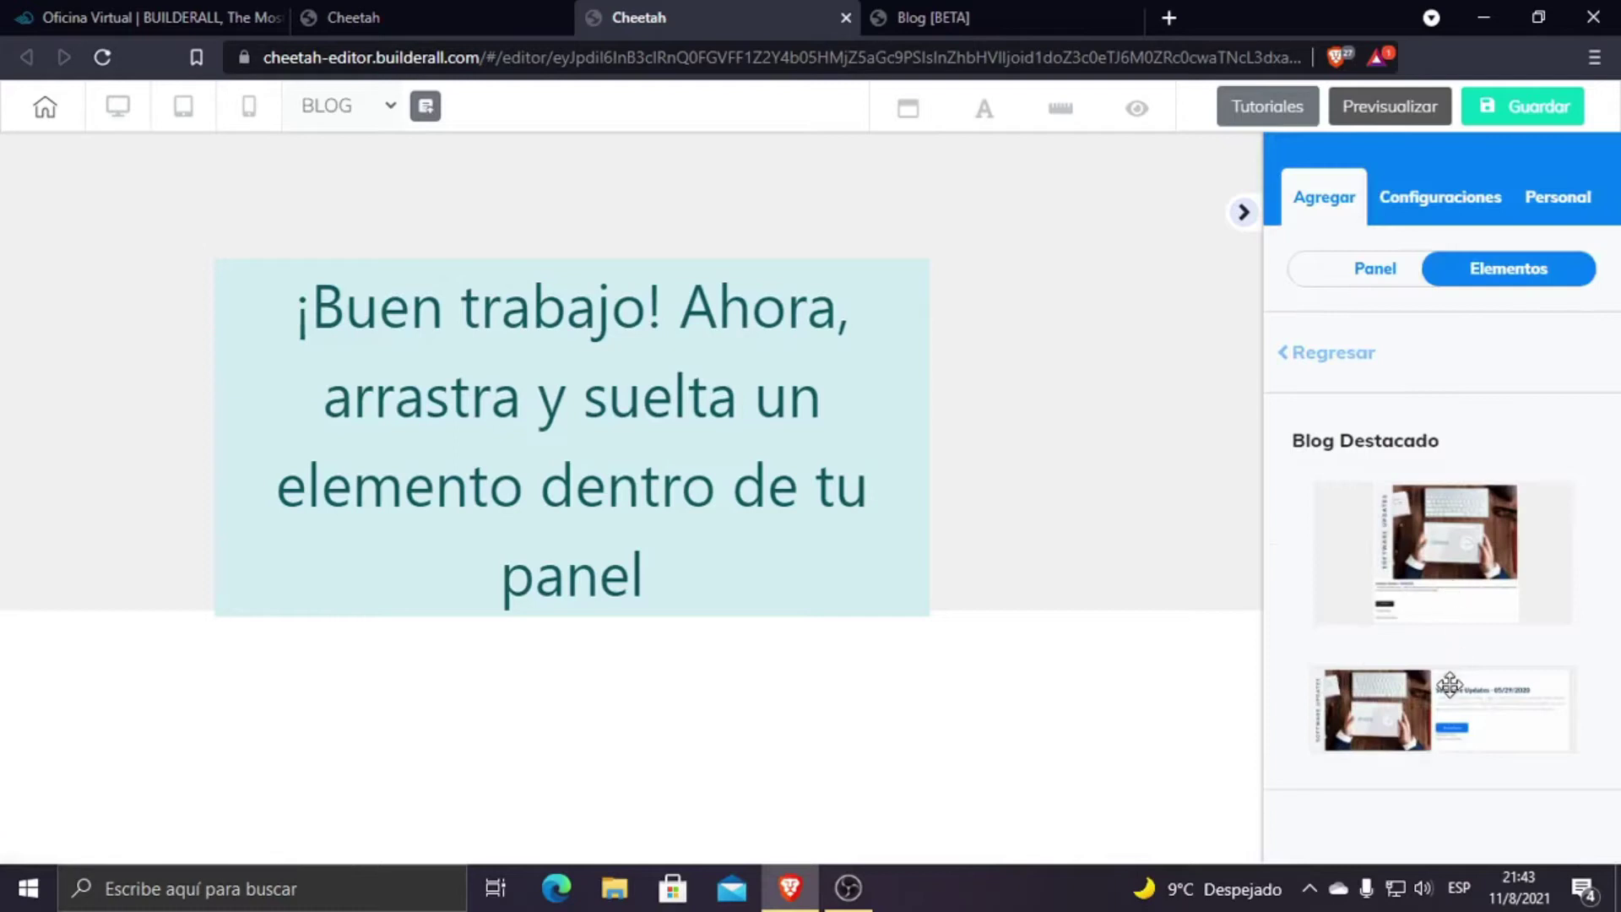
pyautogui.moveTo(1470, 710); pyautogui.dragTo(612, 271)
# Step: Reposition the featured blog element in the panel and narrow it to fit within the page's side guides
pyautogui.moveTo(1101, 453); pyautogui.dragTo(810, 416)
pyautogui.click(1129, 275)
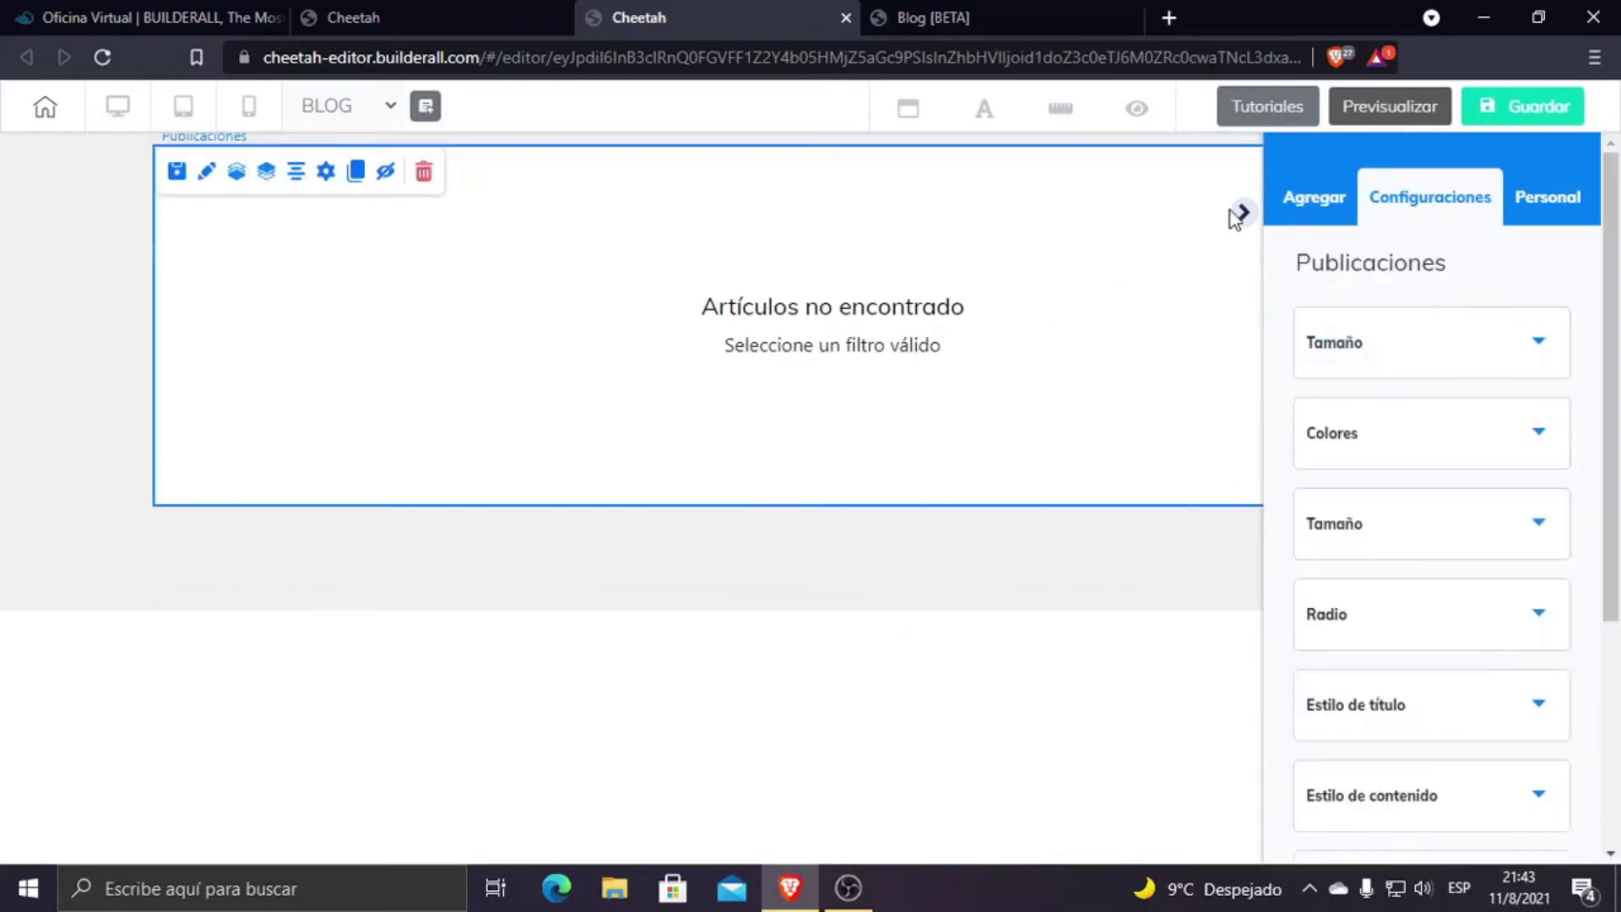
pyautogui.click(1242, 212)
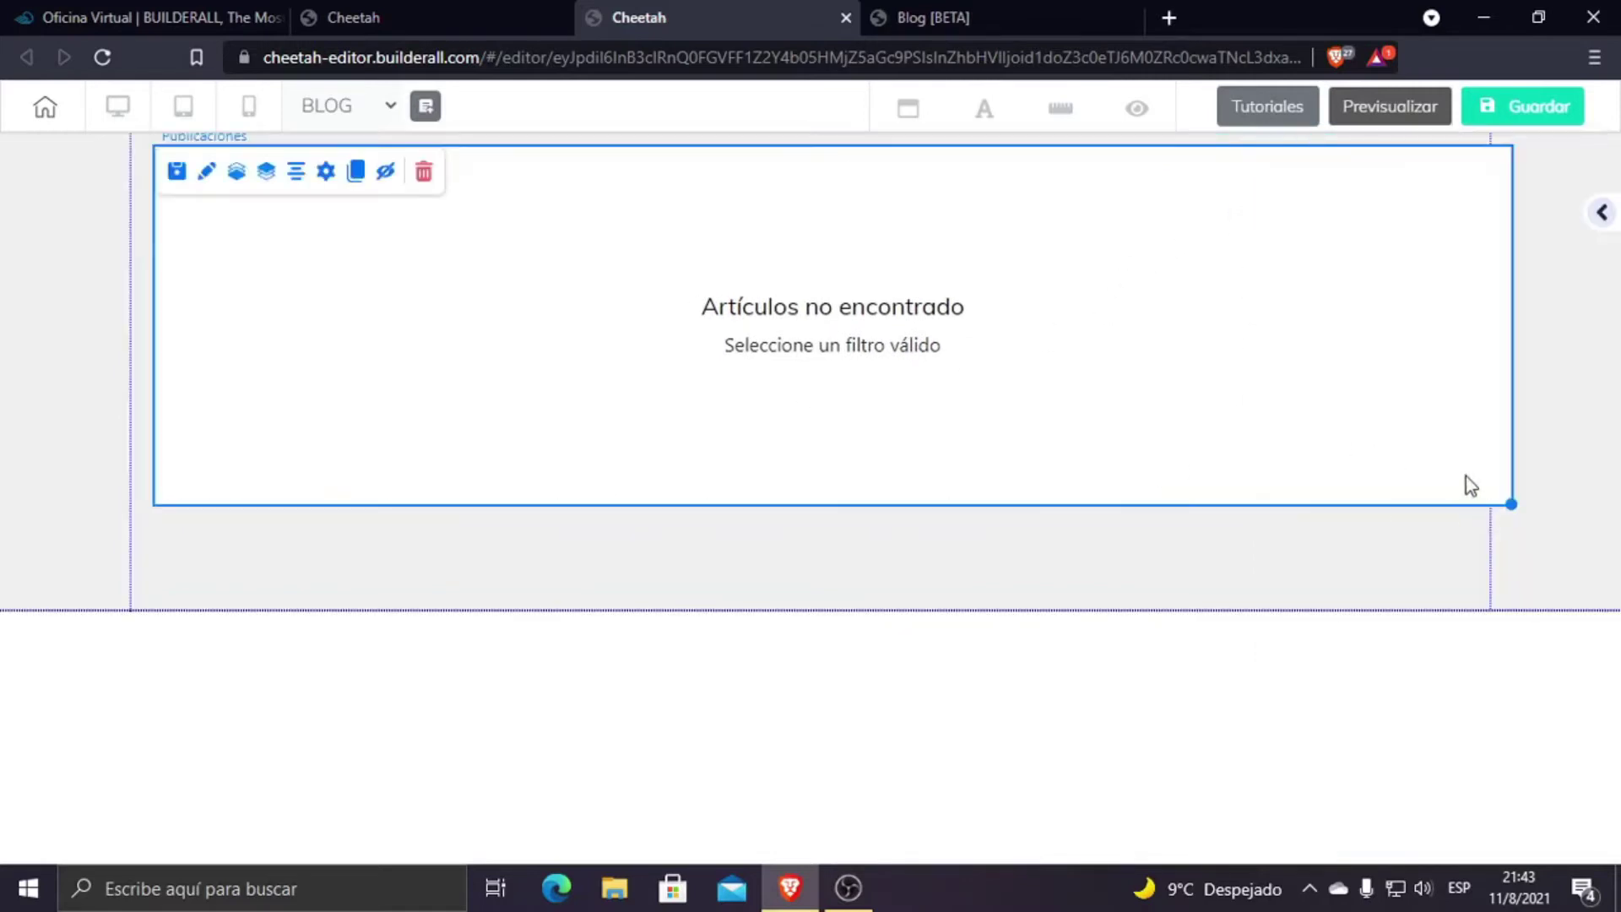
pyautogui.moveTo(1520, 511); pyautogui.dragTo(1437, 505)
# Step: Feature the post El Dinero Con Marketing Digital in the blog element's settings, using the clean template
pyautogui.click(440, 316)
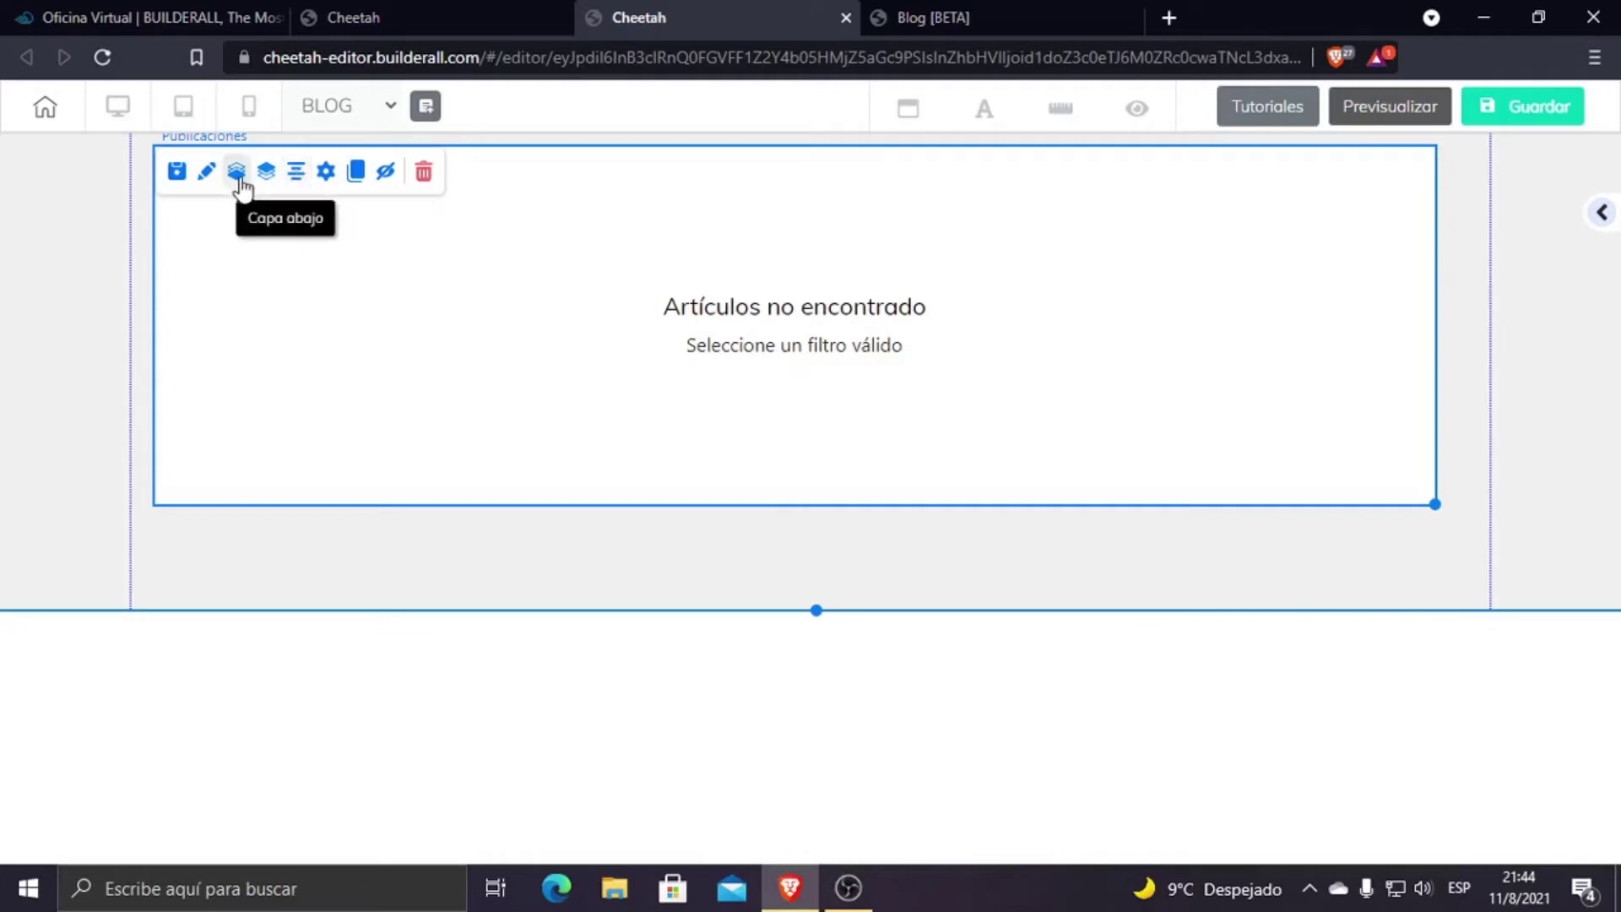
pyautogui.click(326, 171)
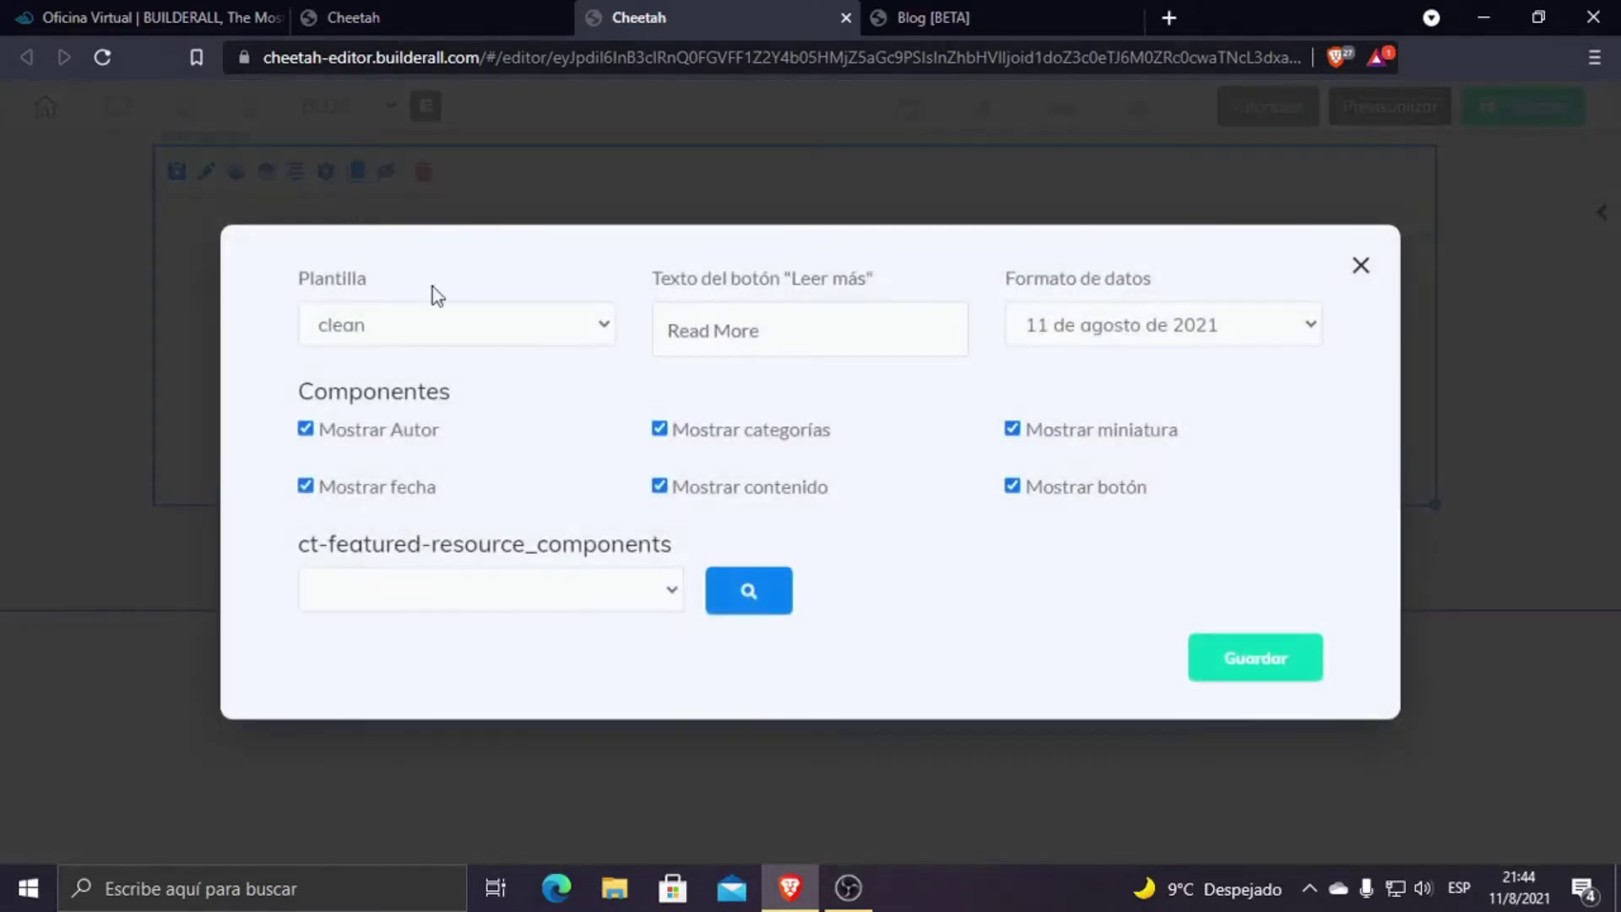
pyautogui.click(640, 590)
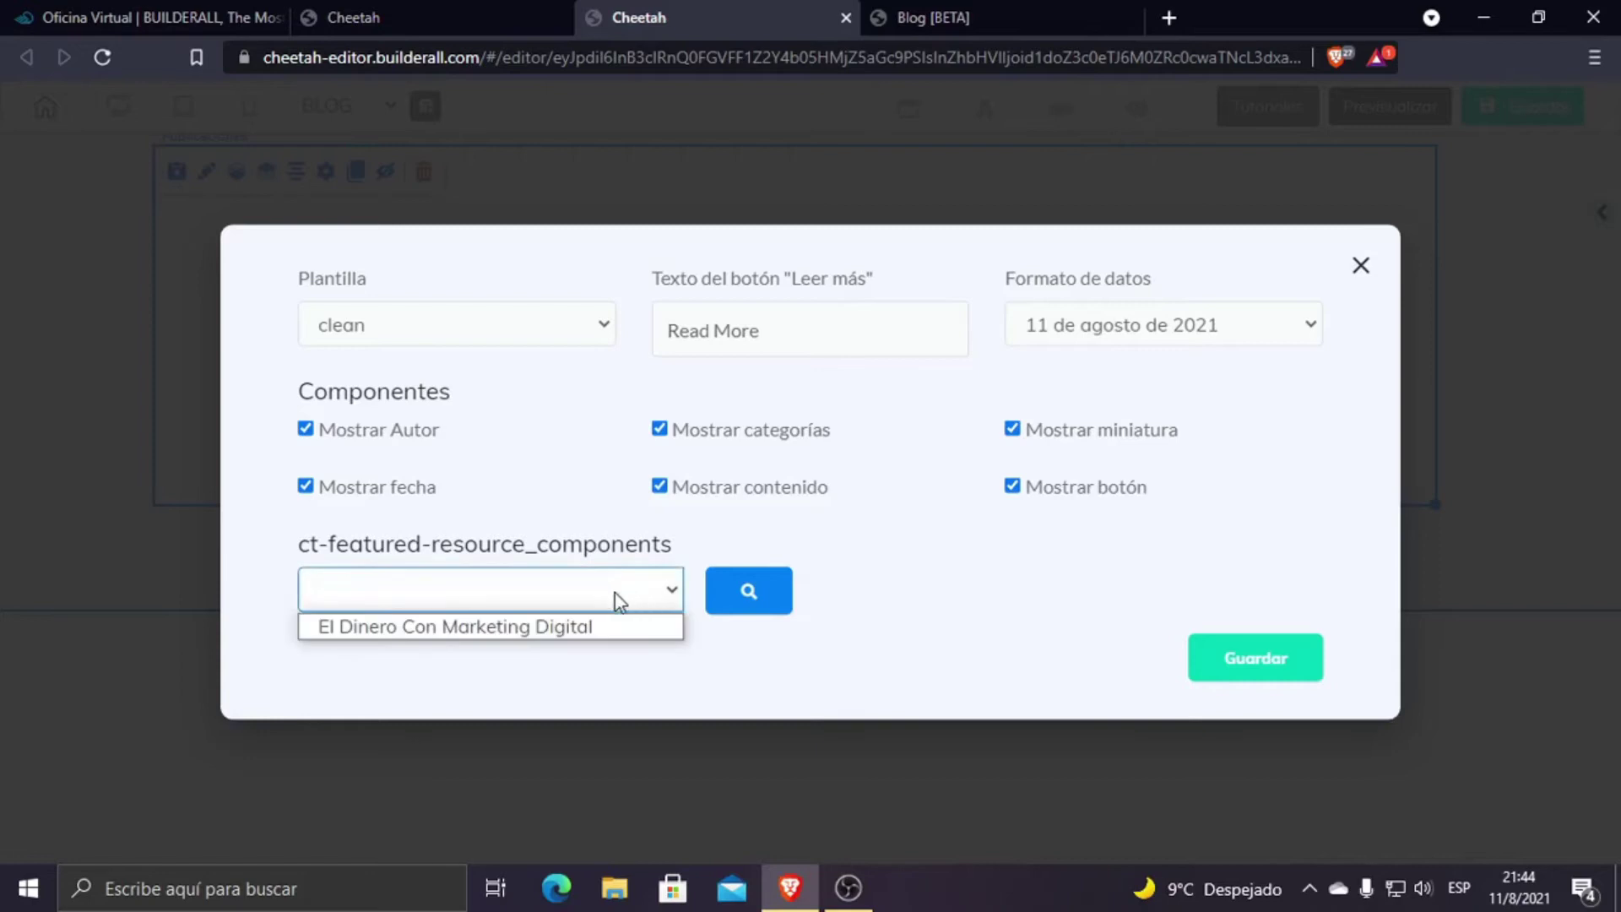
pyautogui.click(575, 627)
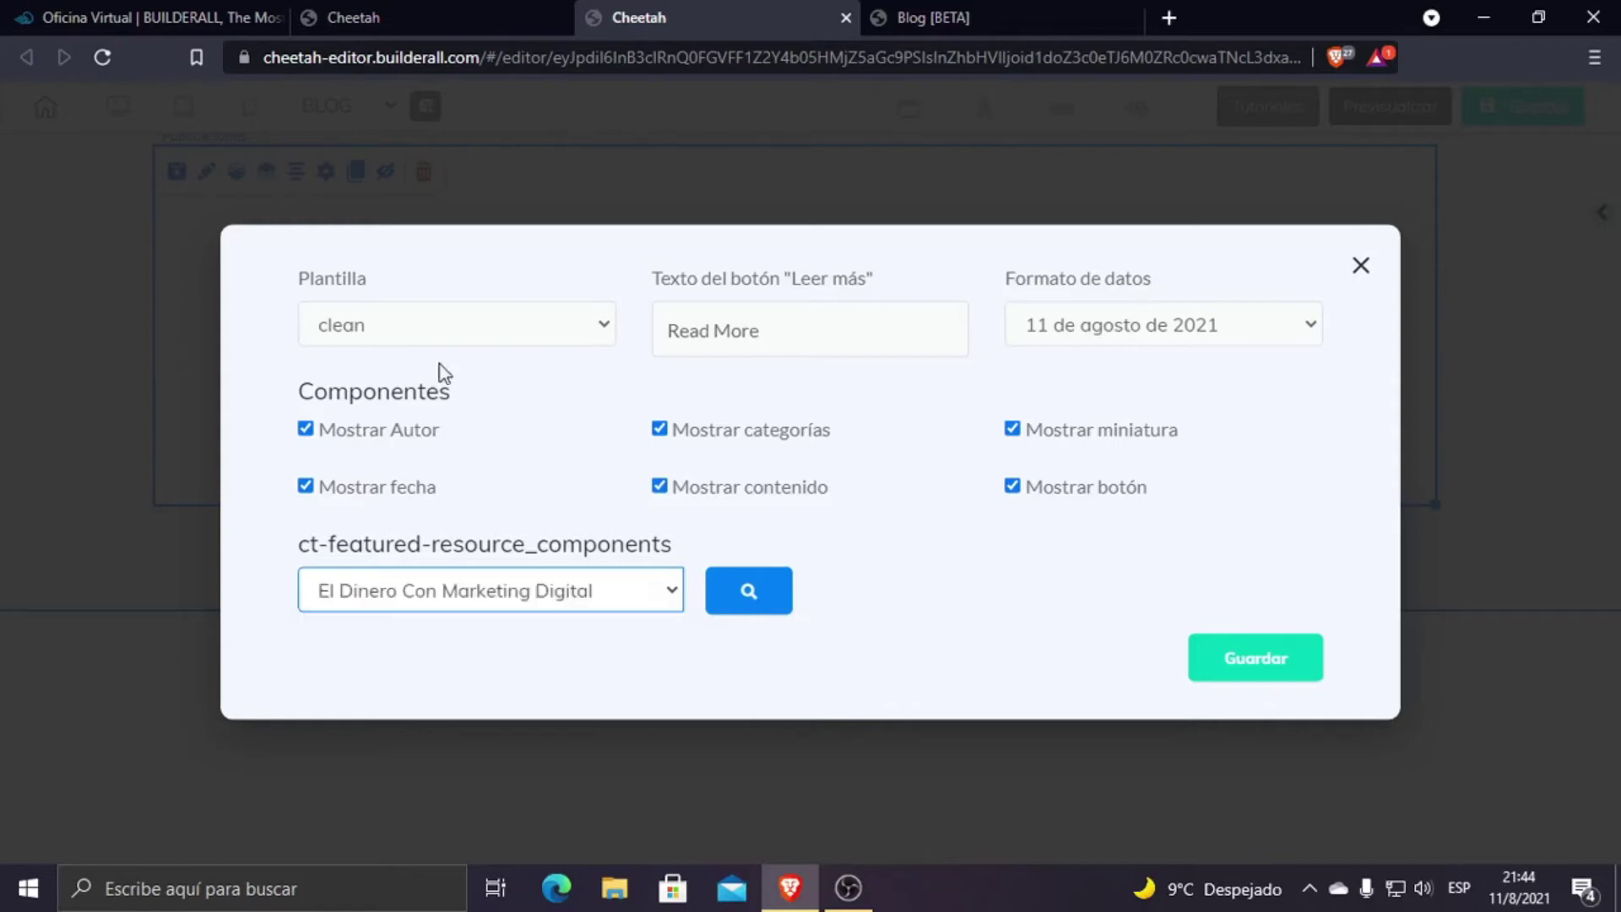
pyautogui.click(478, 329)
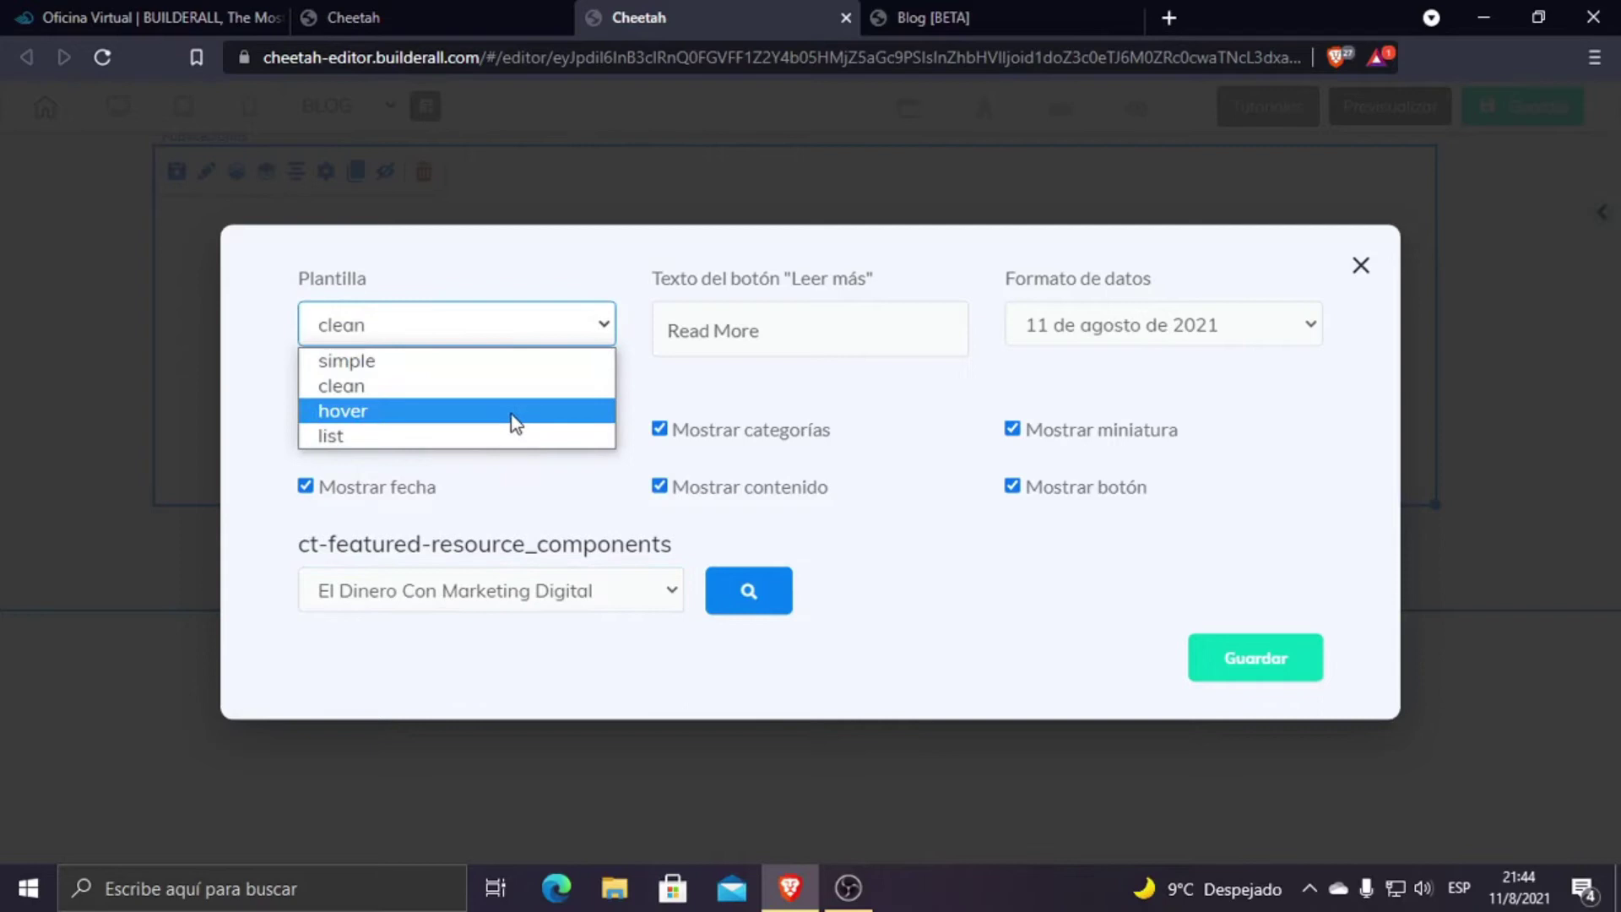
pyautogui.click(454, 386)
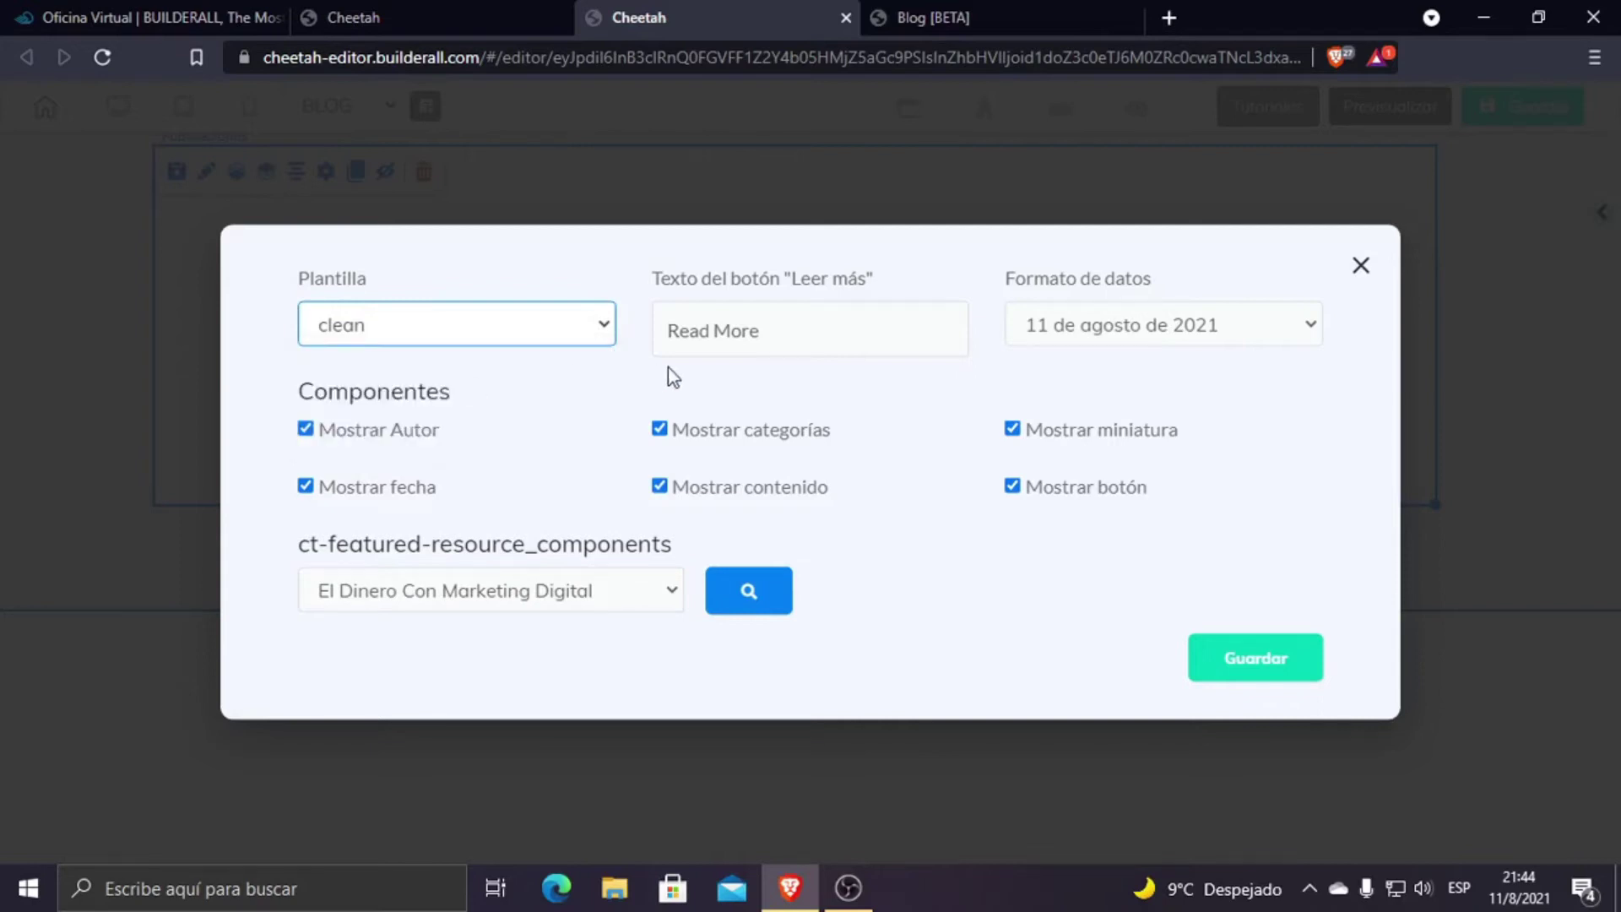
# Step: Set the featured blog element's read-more button text to "Leer Mas" and save its settings
pyautogui.tripleClick(771, 333)
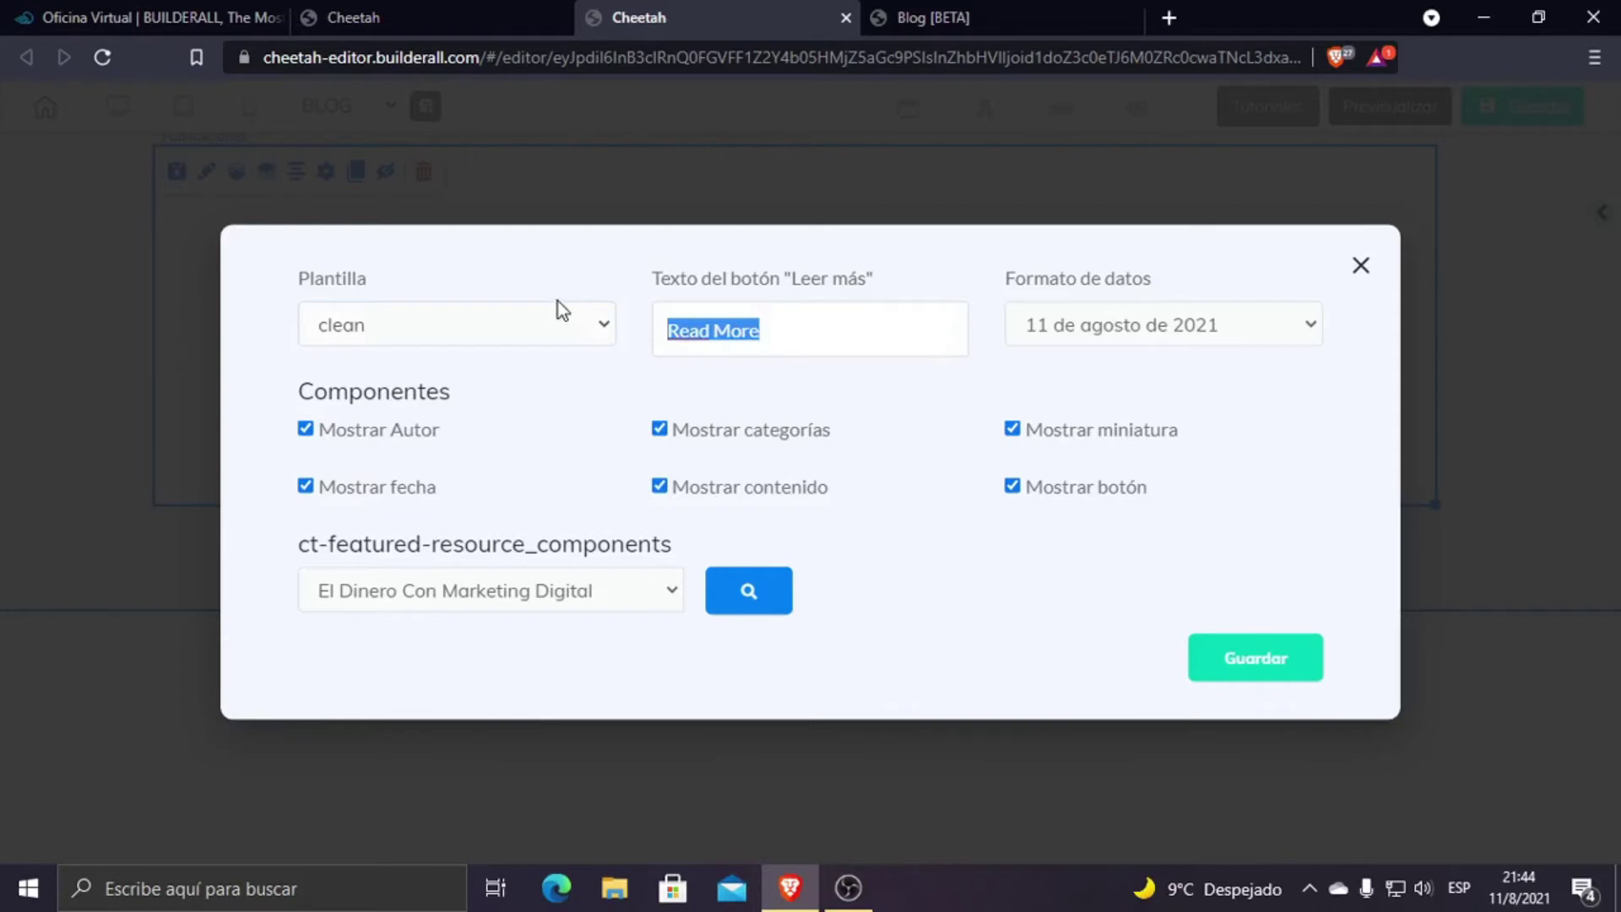
pyautogui.press('BackSpace')
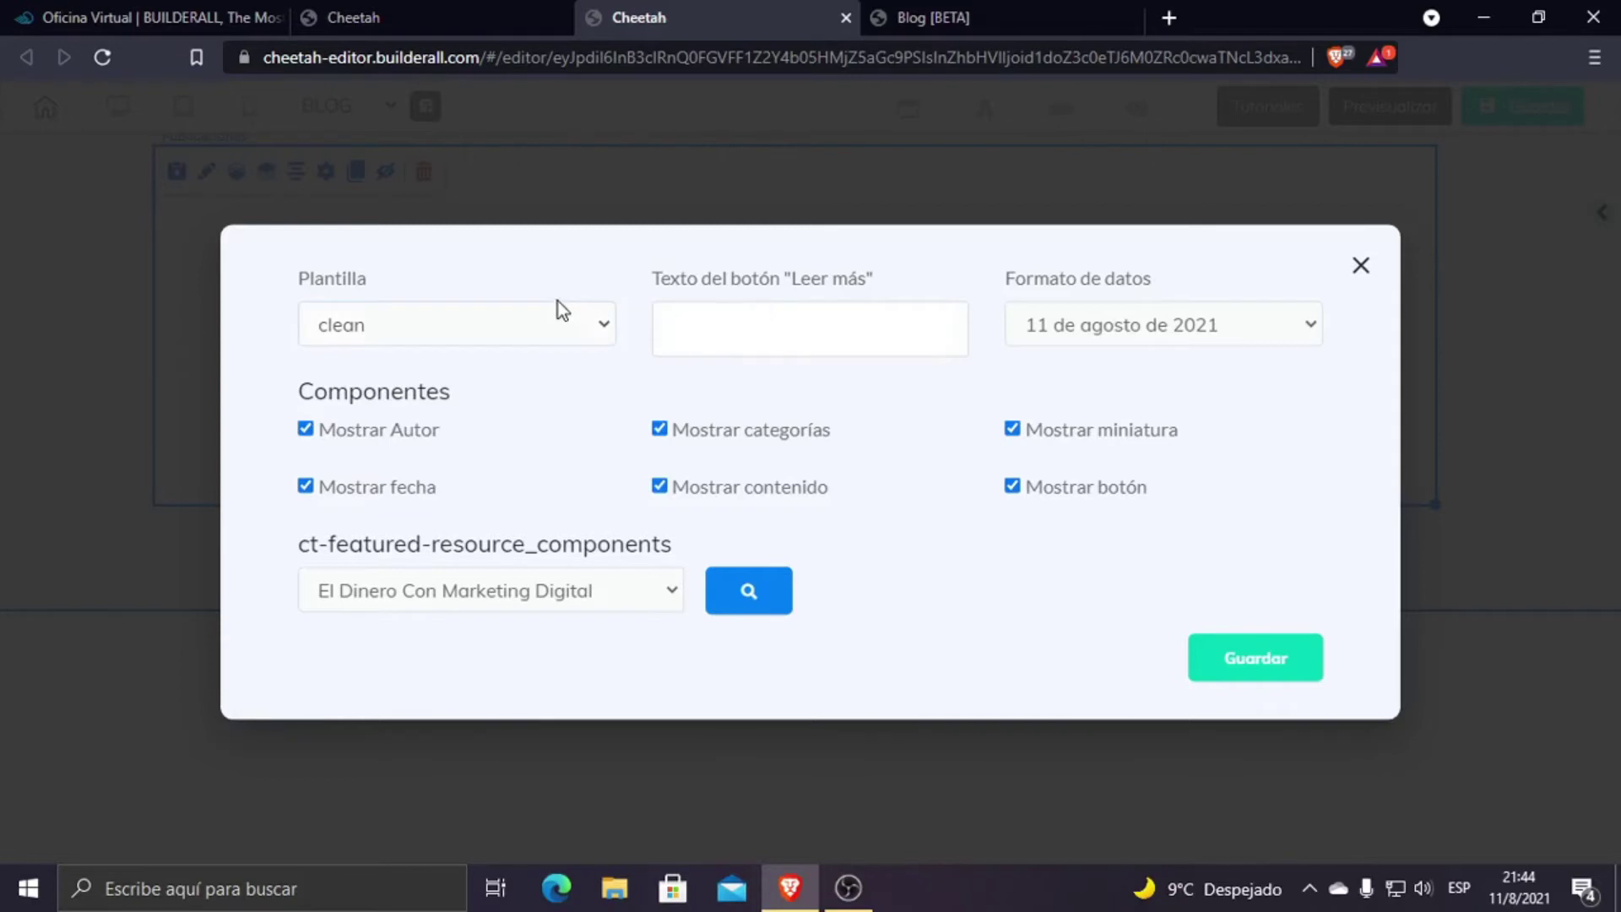
pyautogui.write('Leer MAs')
pyautogui.press('BackSpace')
pyautogui.press('BackSpace')
pyautogui.write('as')
pyautogui.click(1249, 658)
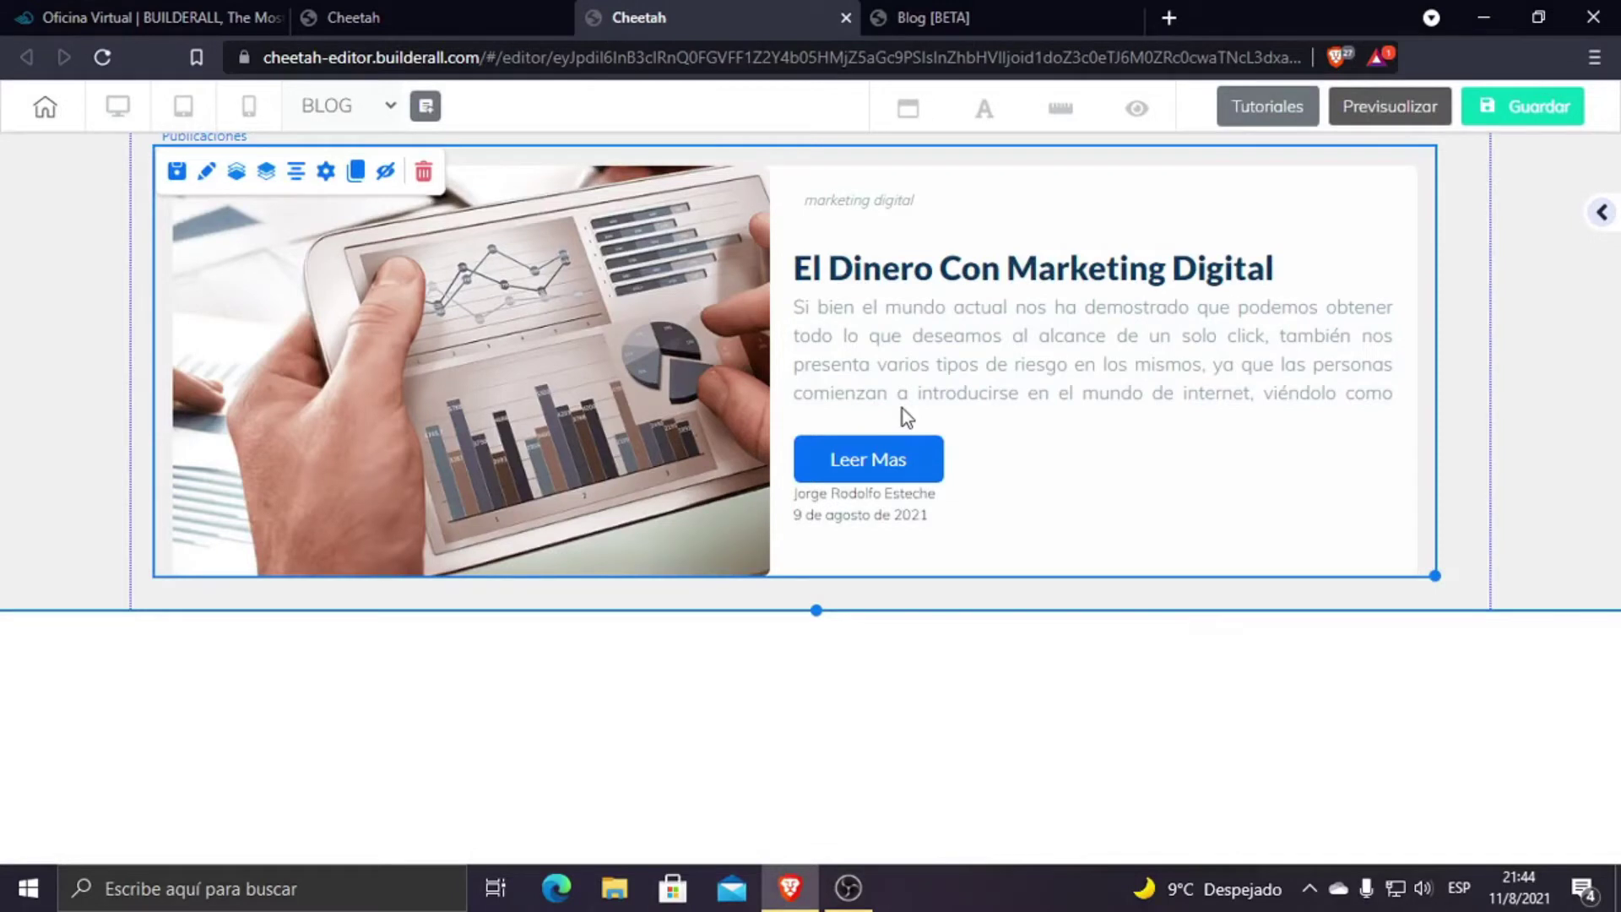
# Step: Add a blank panel below the featured post and delete its placeholder text box
pyautogui.click(1601, 213)
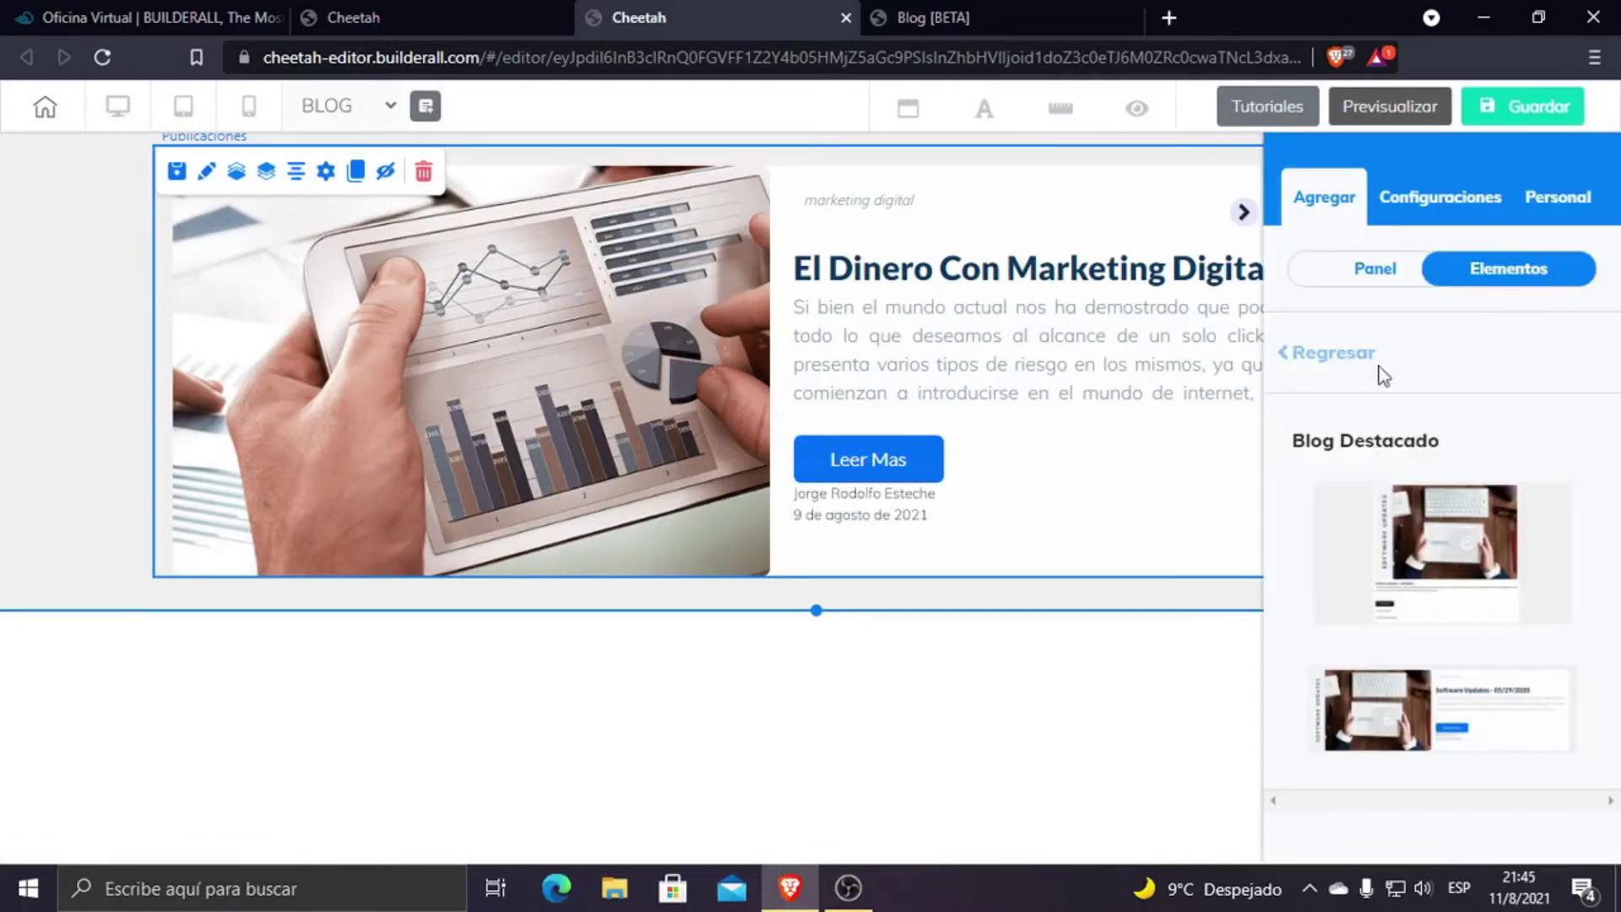
pyautogui.click(1373, 267)
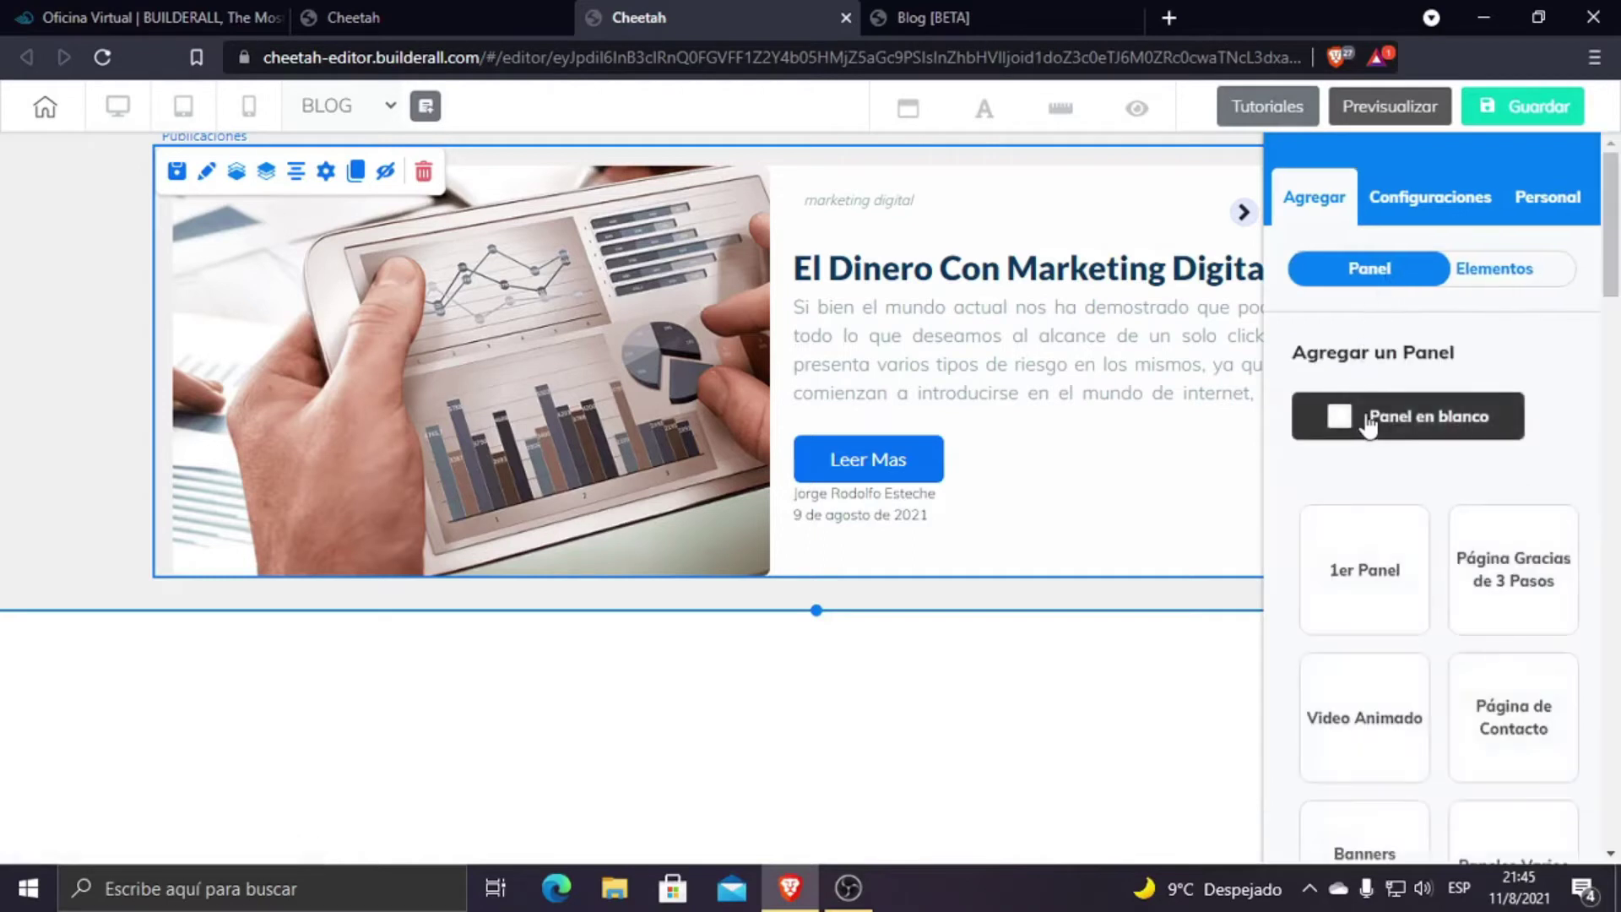
pyautogui.click(1369, 425)
pyautogui.click(898, 662)
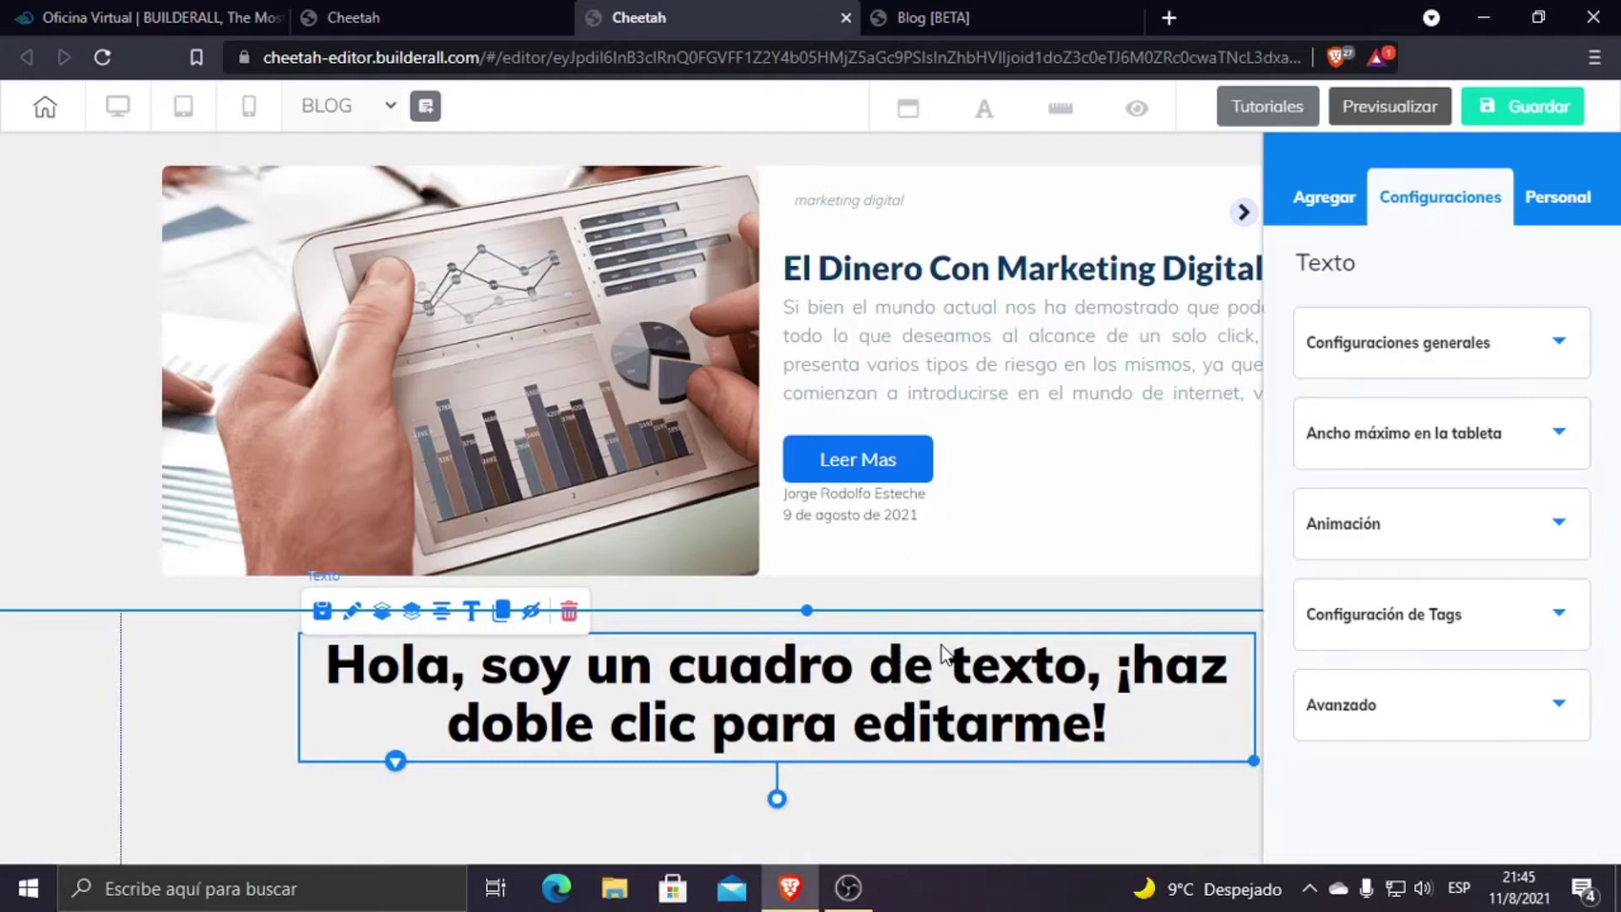
pyautogui.click(570, 615)
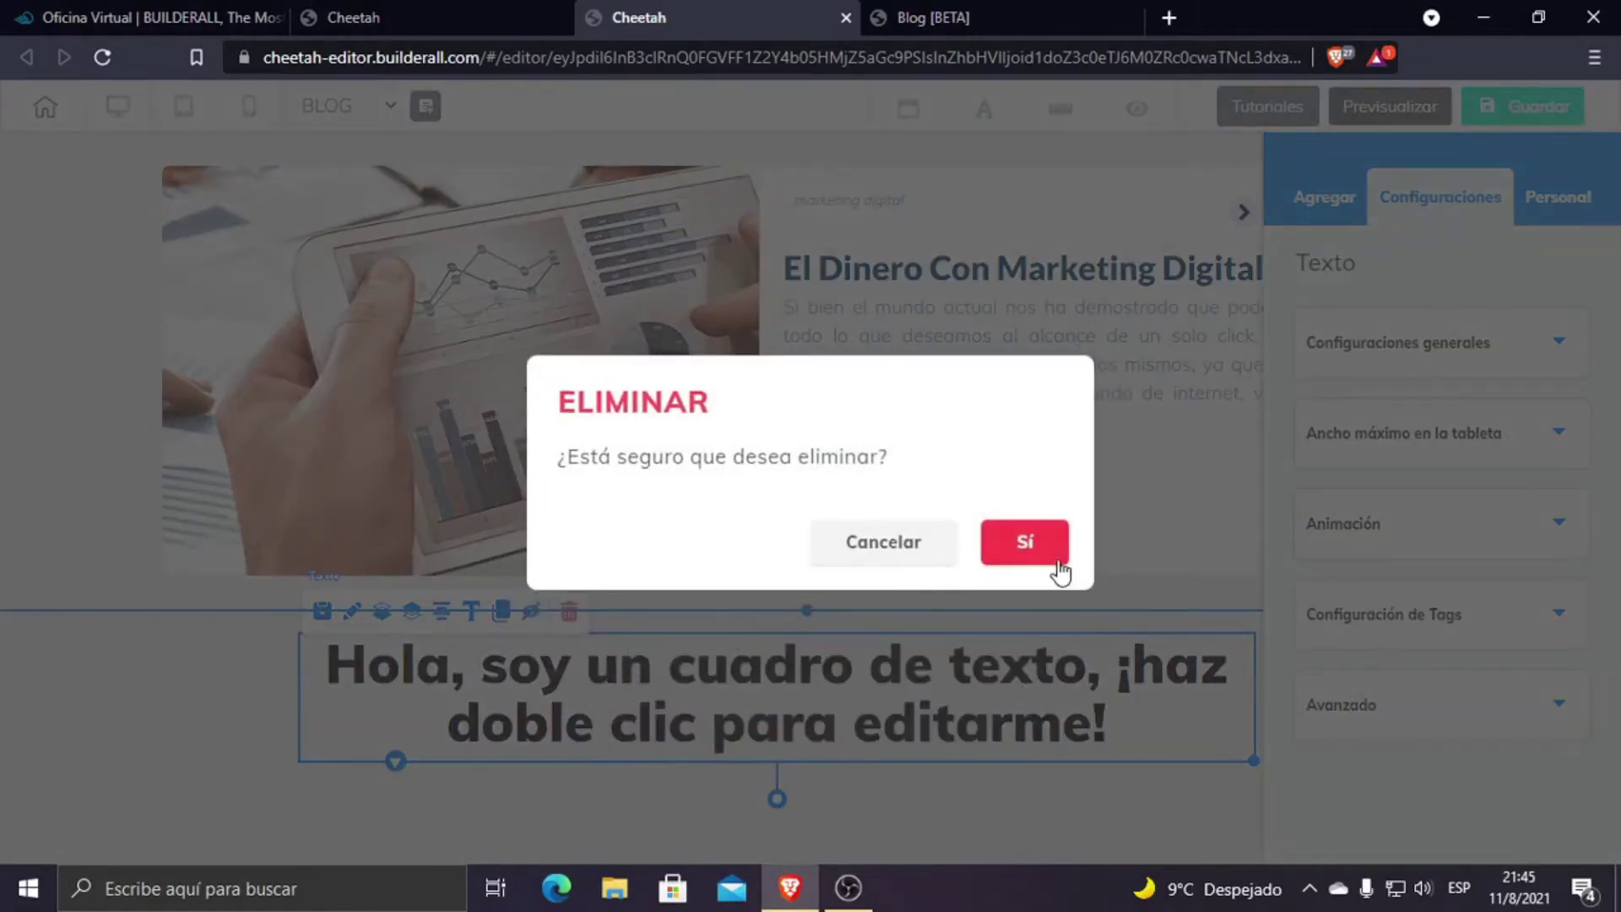
pyautogui.click(1054, 557)
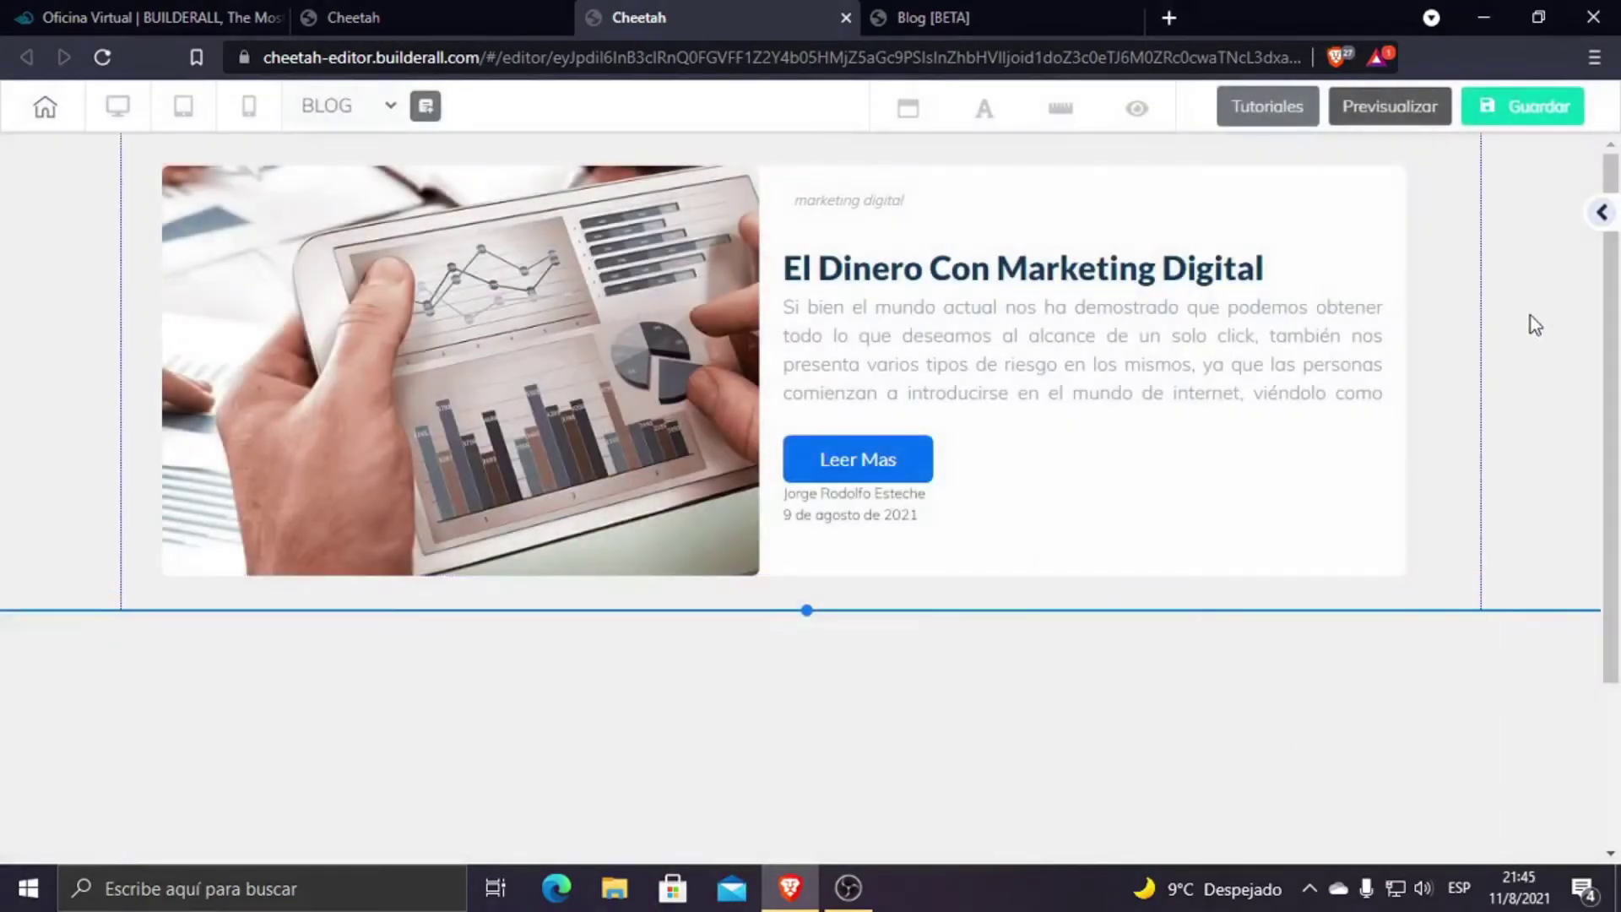
# Step: Add the first Listas de blogs layout to the new blank panel, near its left guide
pyautogui.click(1598, 218)
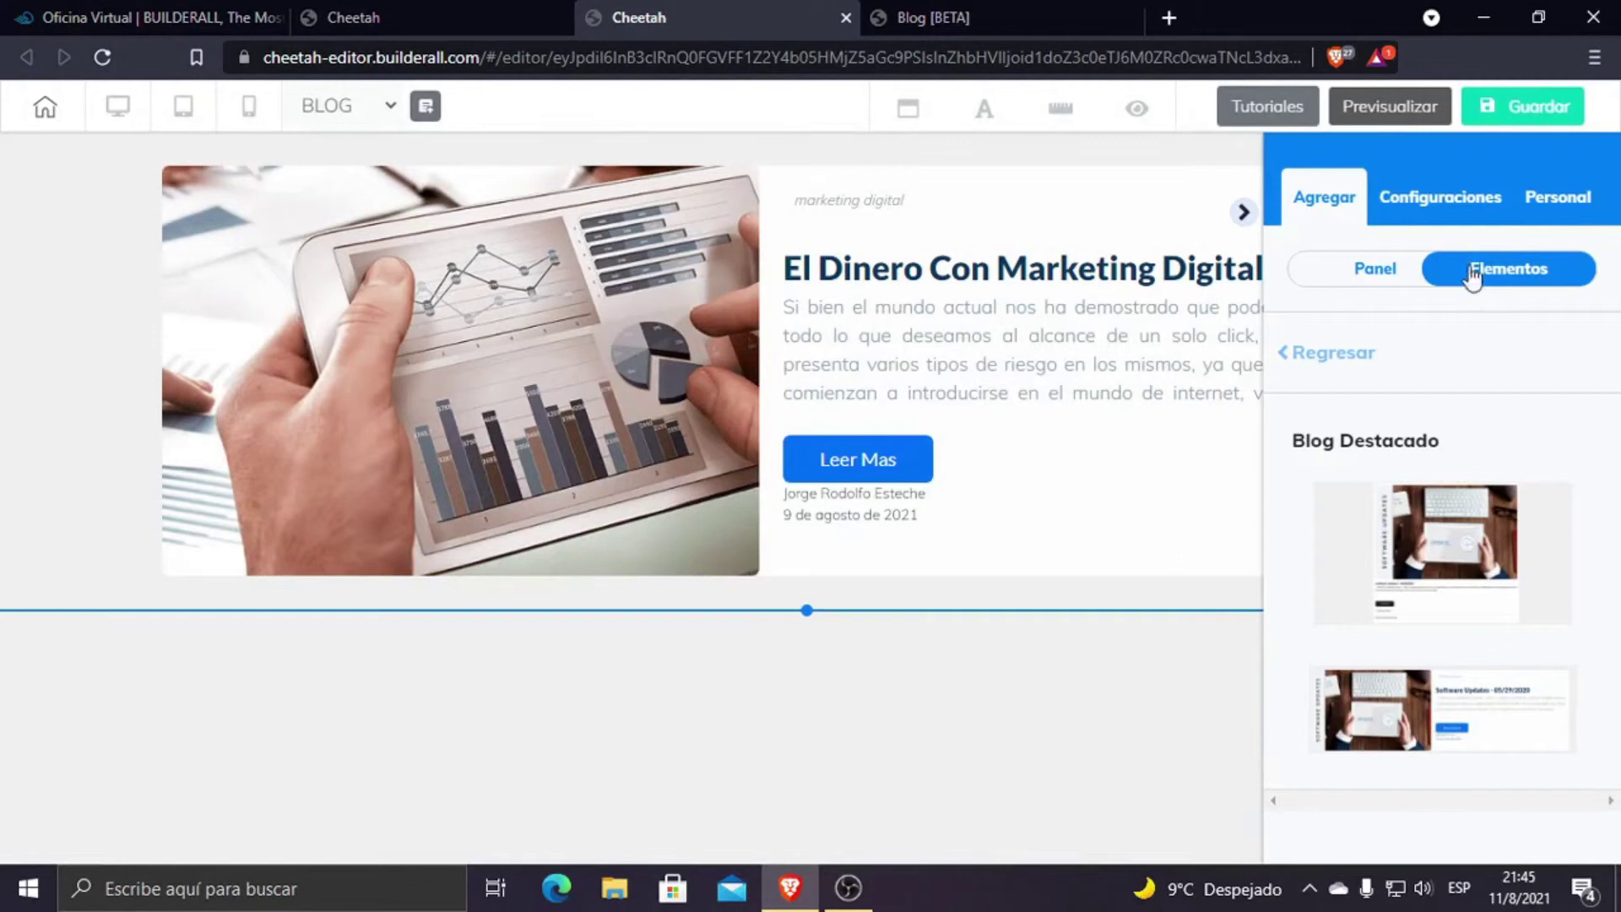
pyautogui.moveTo(1332, 311); pyautogui.dragTo(1370, 341)
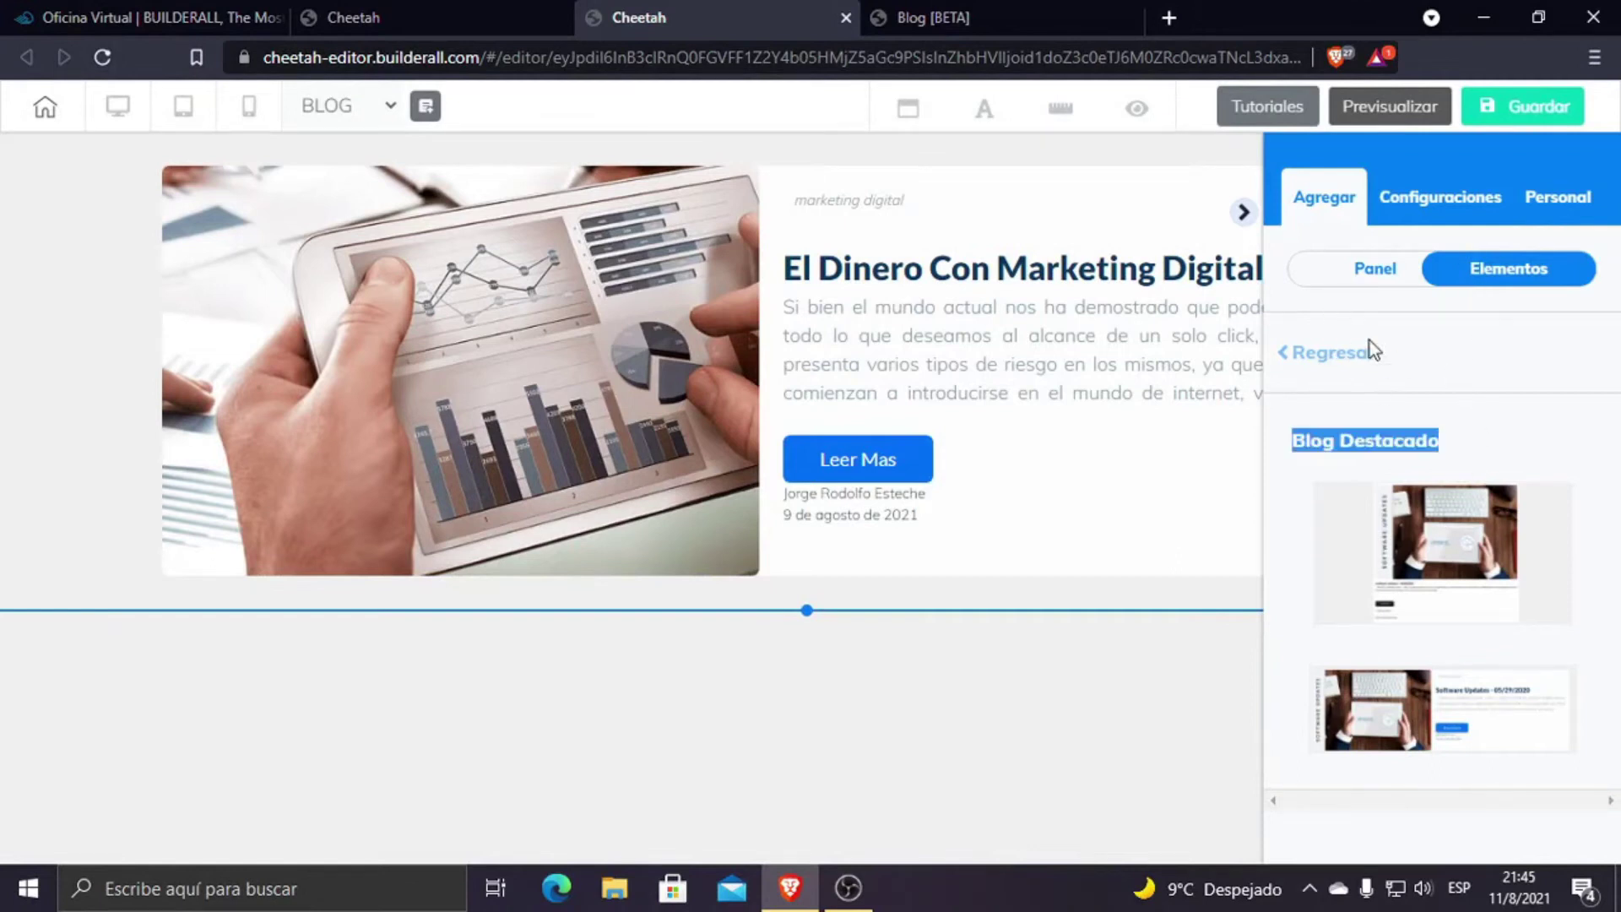
pyautogui.click(1362, 352)
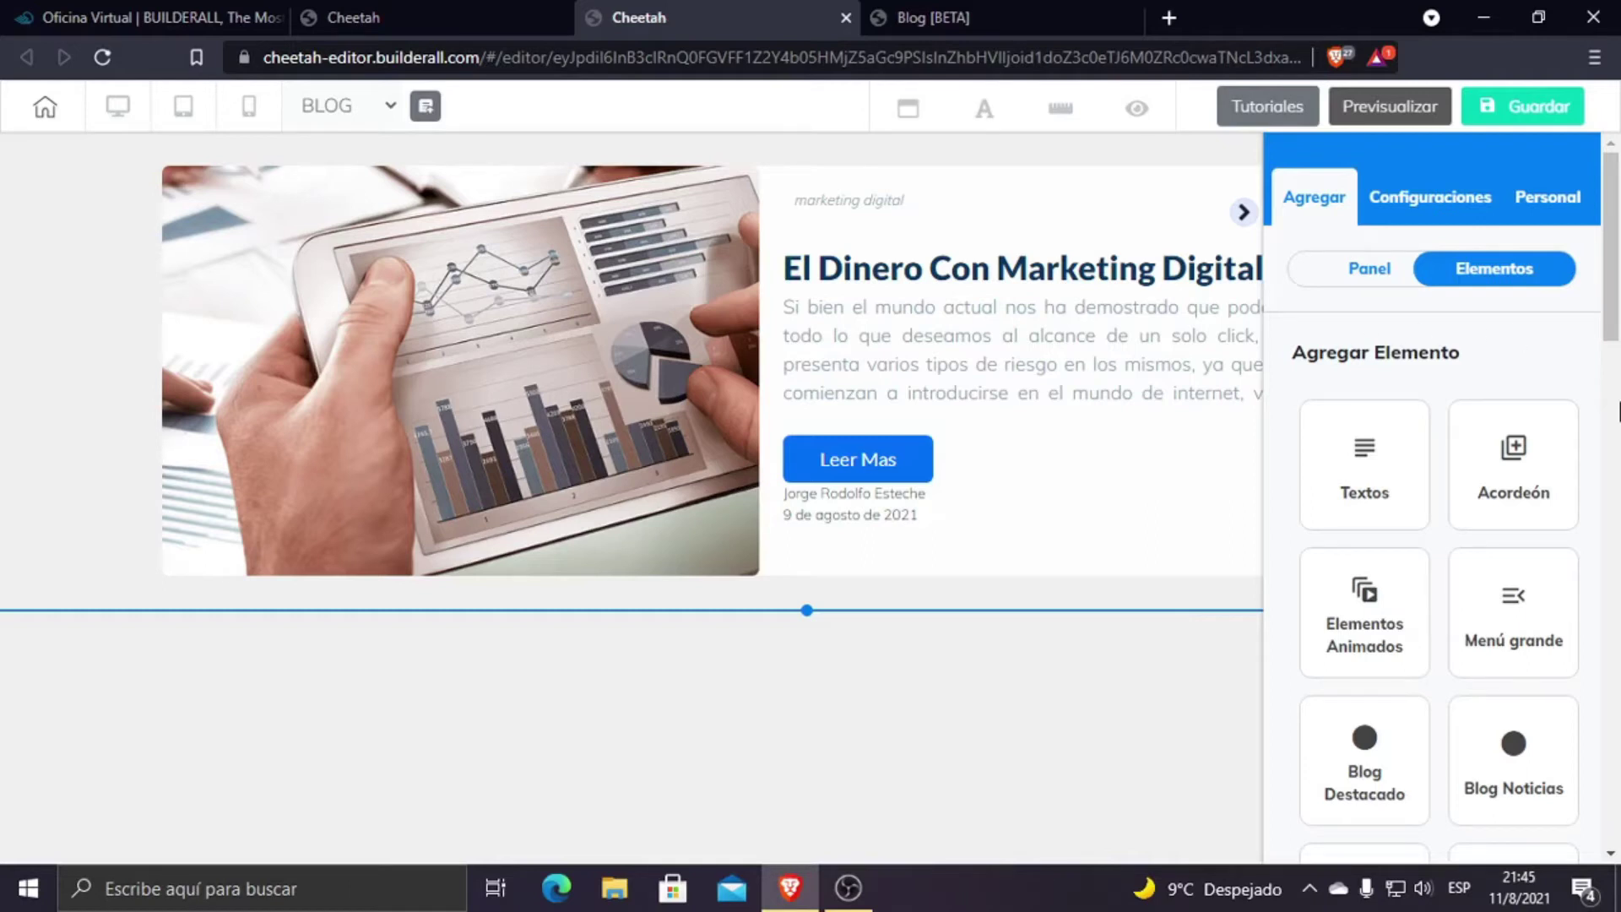
pyautogui.scroll(-5, 1537, 626)
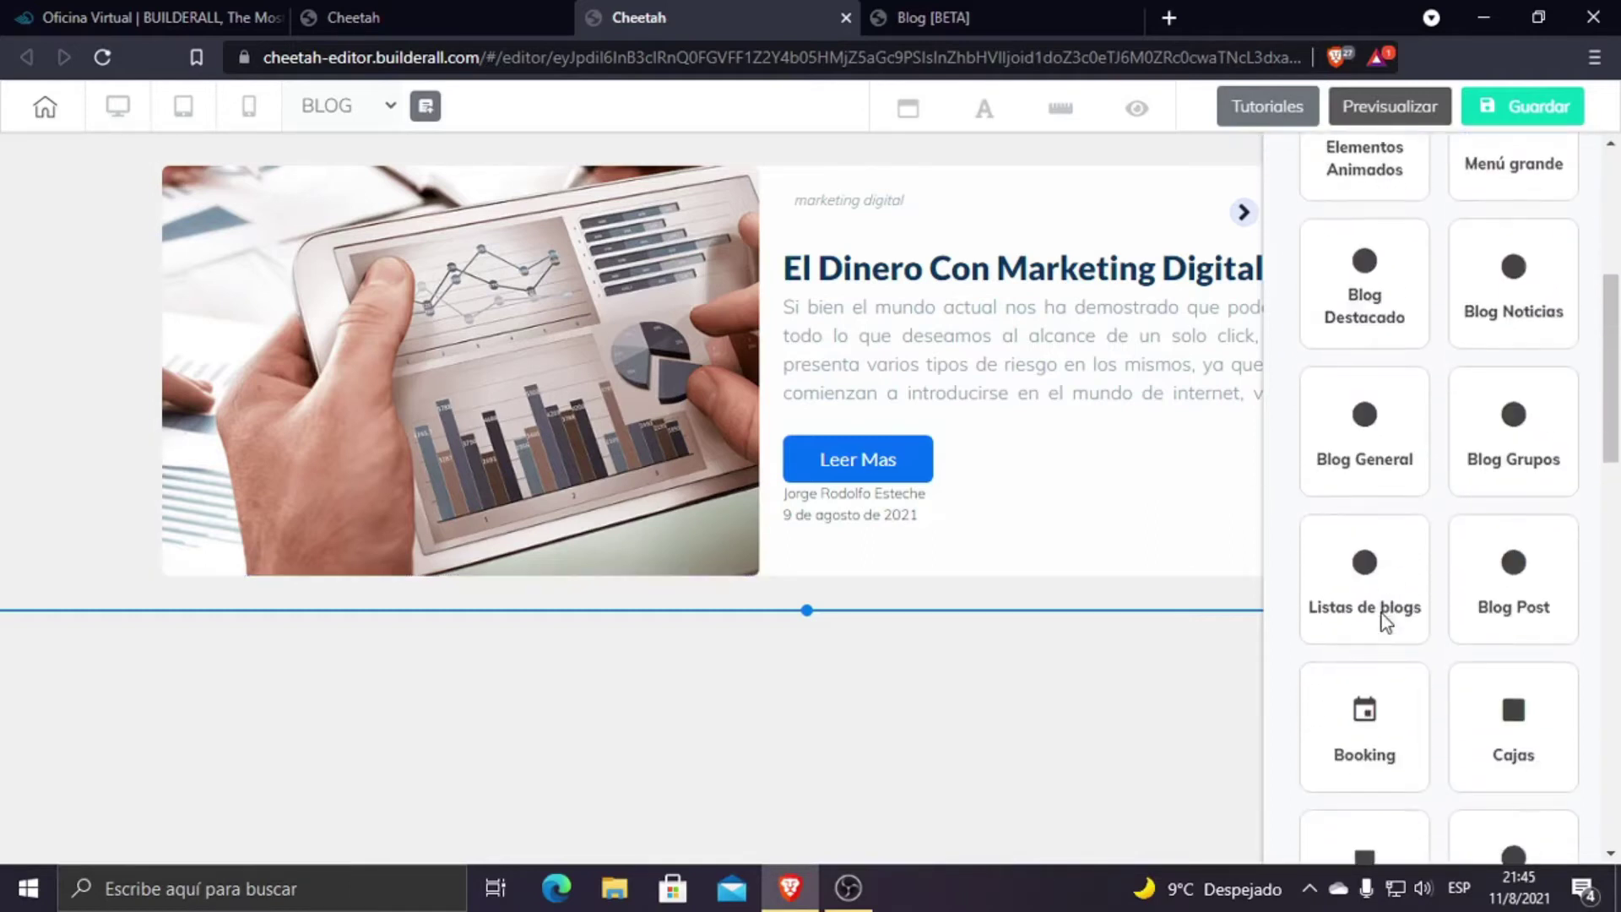
pyautogui.scroll(-1, 1436, 641)
pyautogui.scroll(2, 1445, 637)
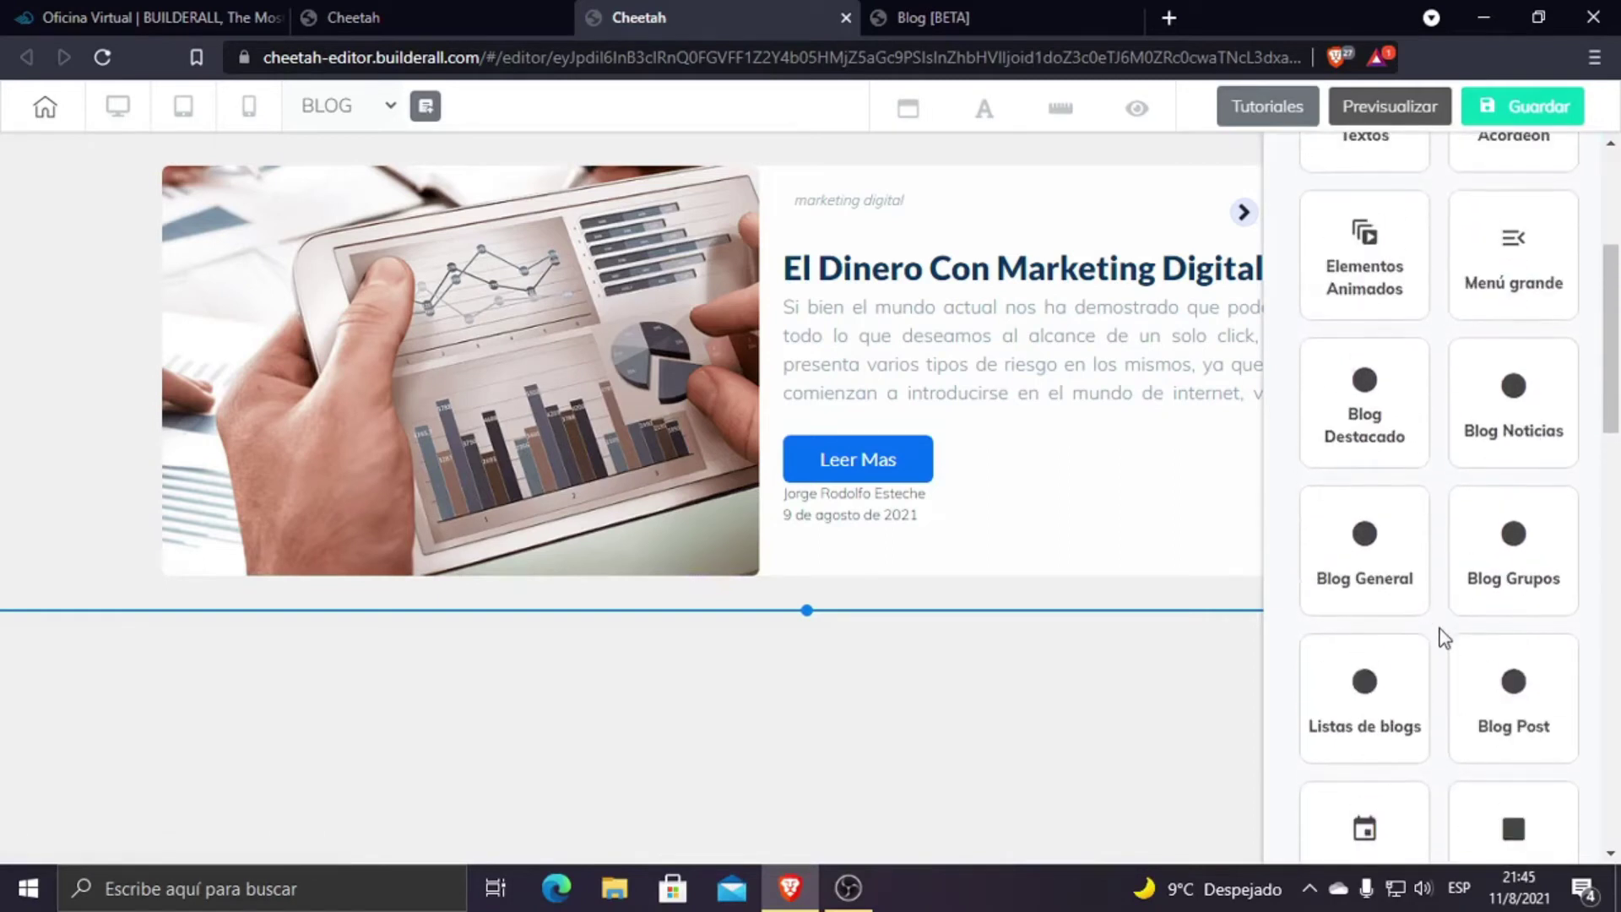
pyautogui.click(1374, 711)
pyautogui.scroll(-2, 1369, 700)
pyautogui.scroll(3, 1369, 699)
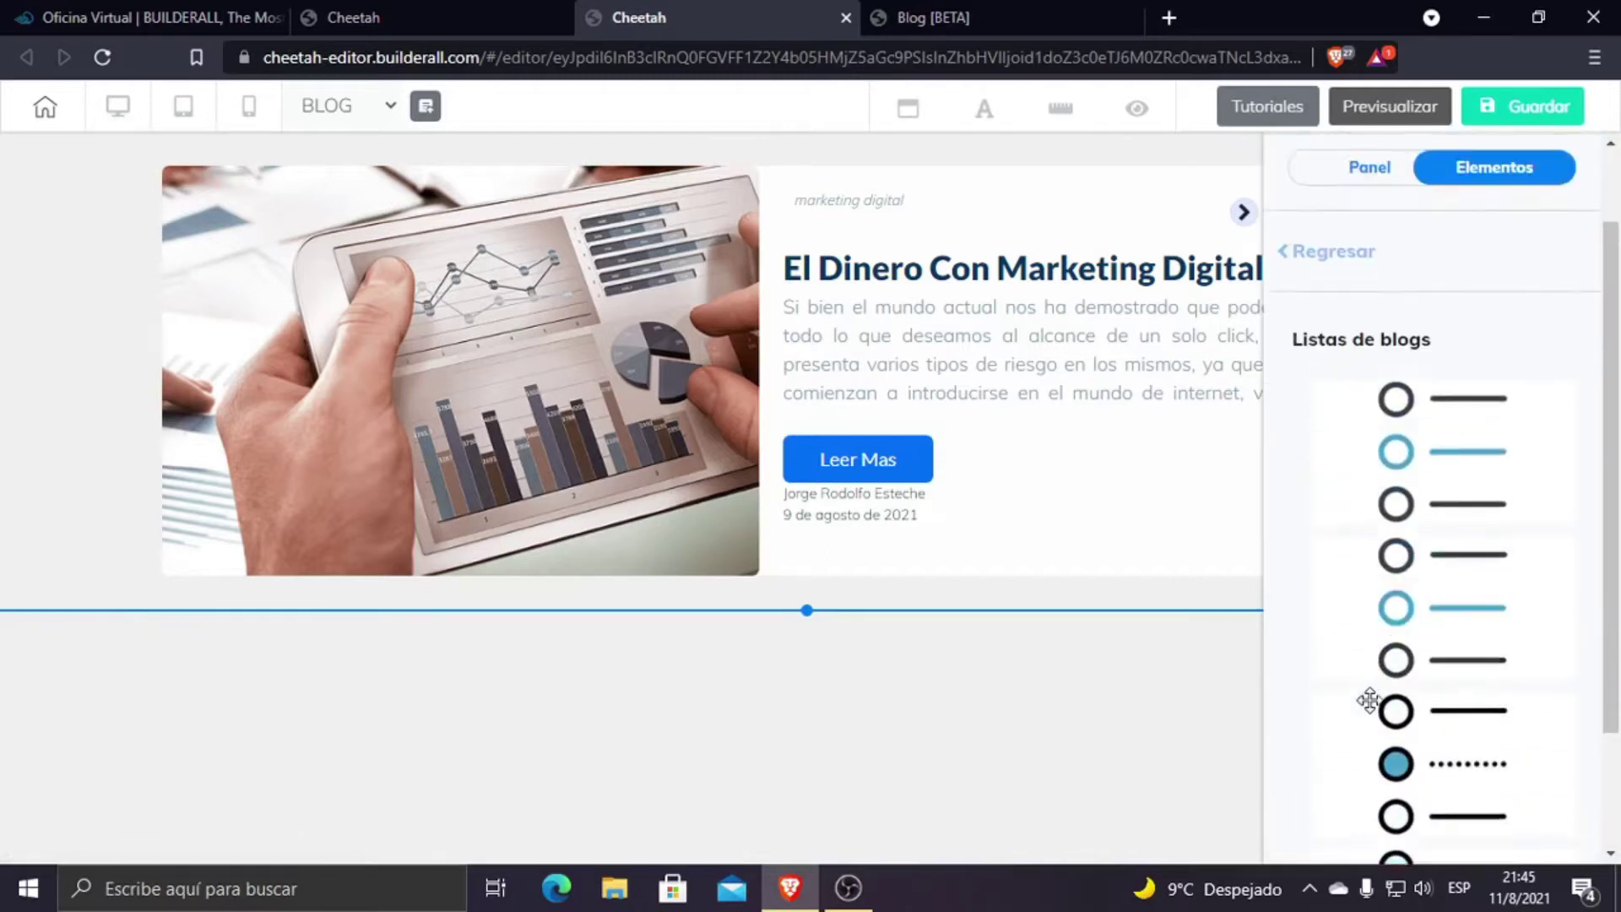
pyautogui.moveTo(1427, 509); pyautogui.dragTo(280, 743)
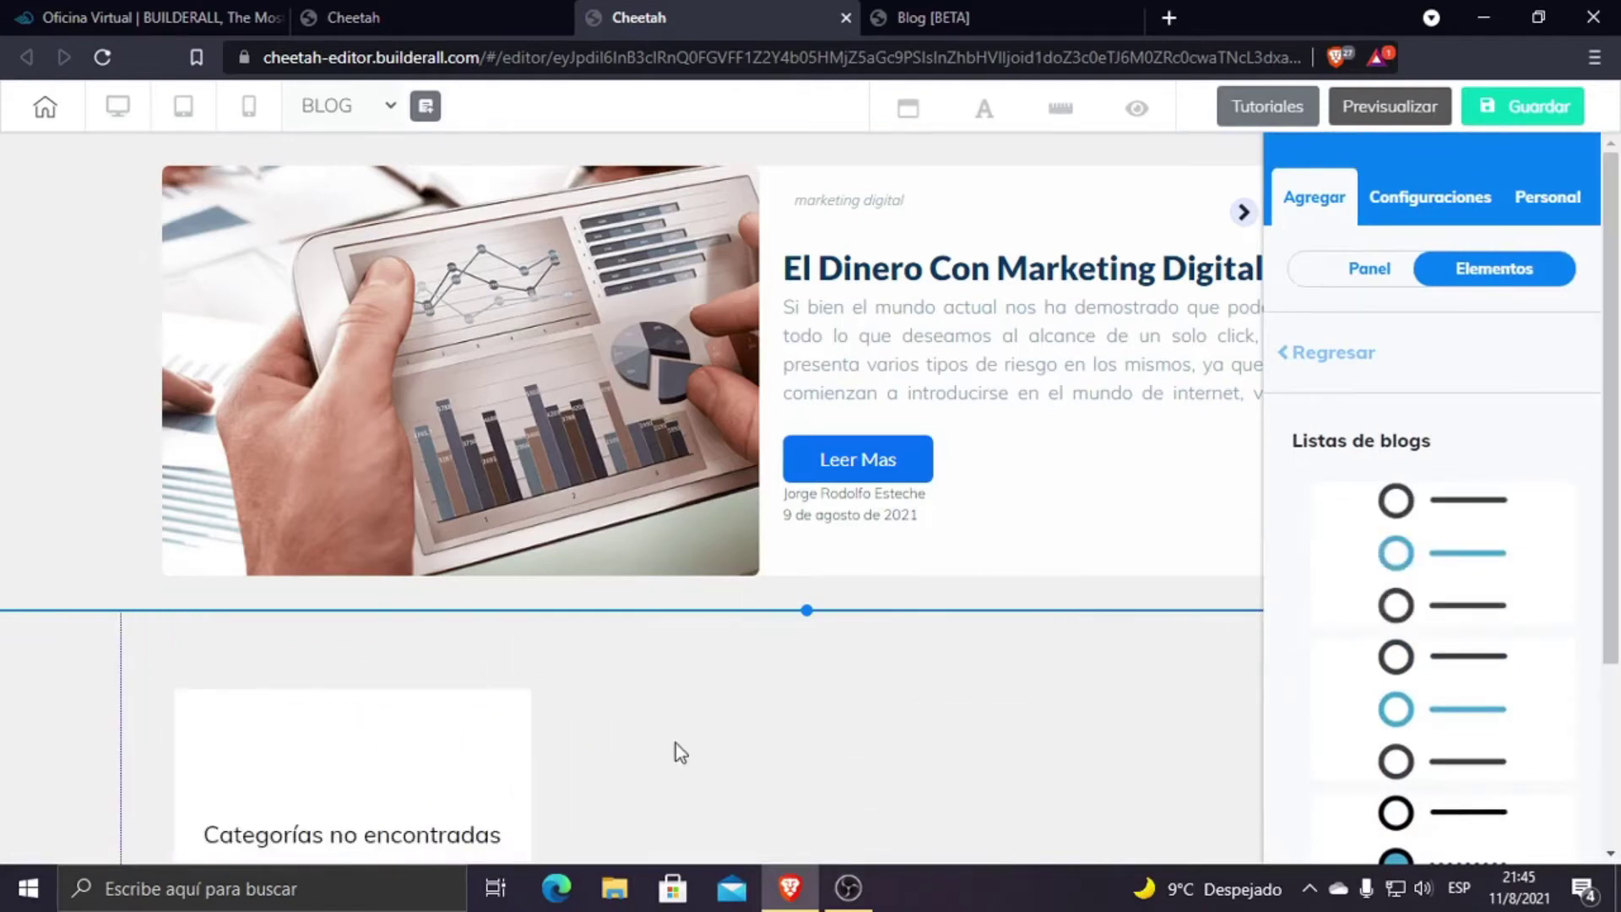
# Step: Widen the blog category list slightly in the new panel
pyautogui.scroll(-3, 673, 752)
pyautogui.click(308, 501)
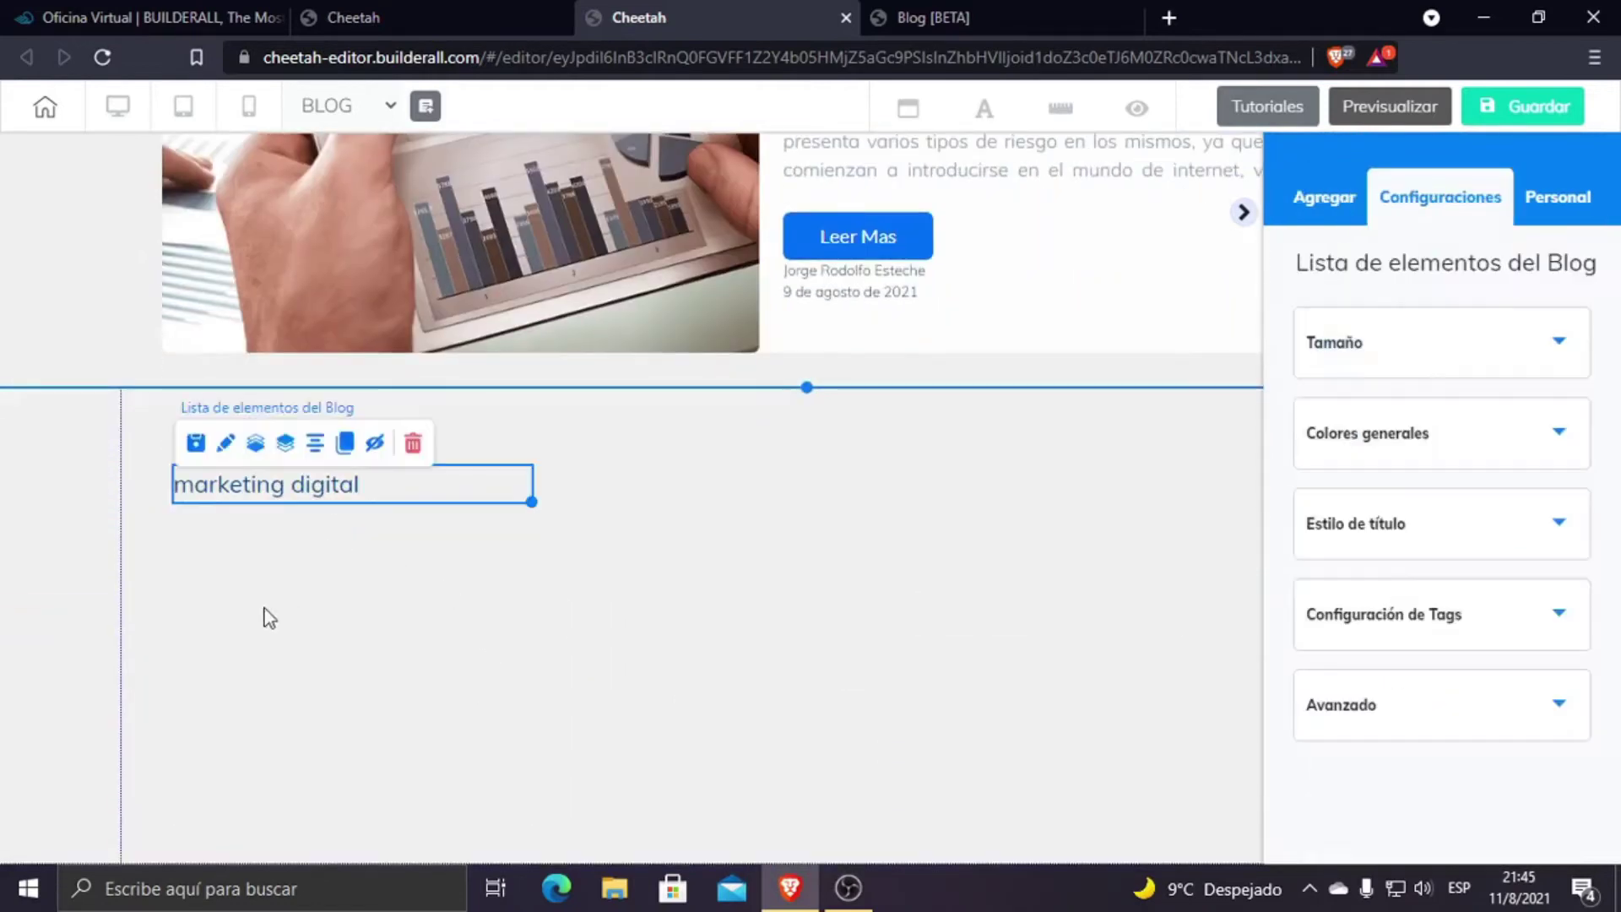
pyautogui.moveTo(539, 503); pyautogui.dragTo(560, 600)
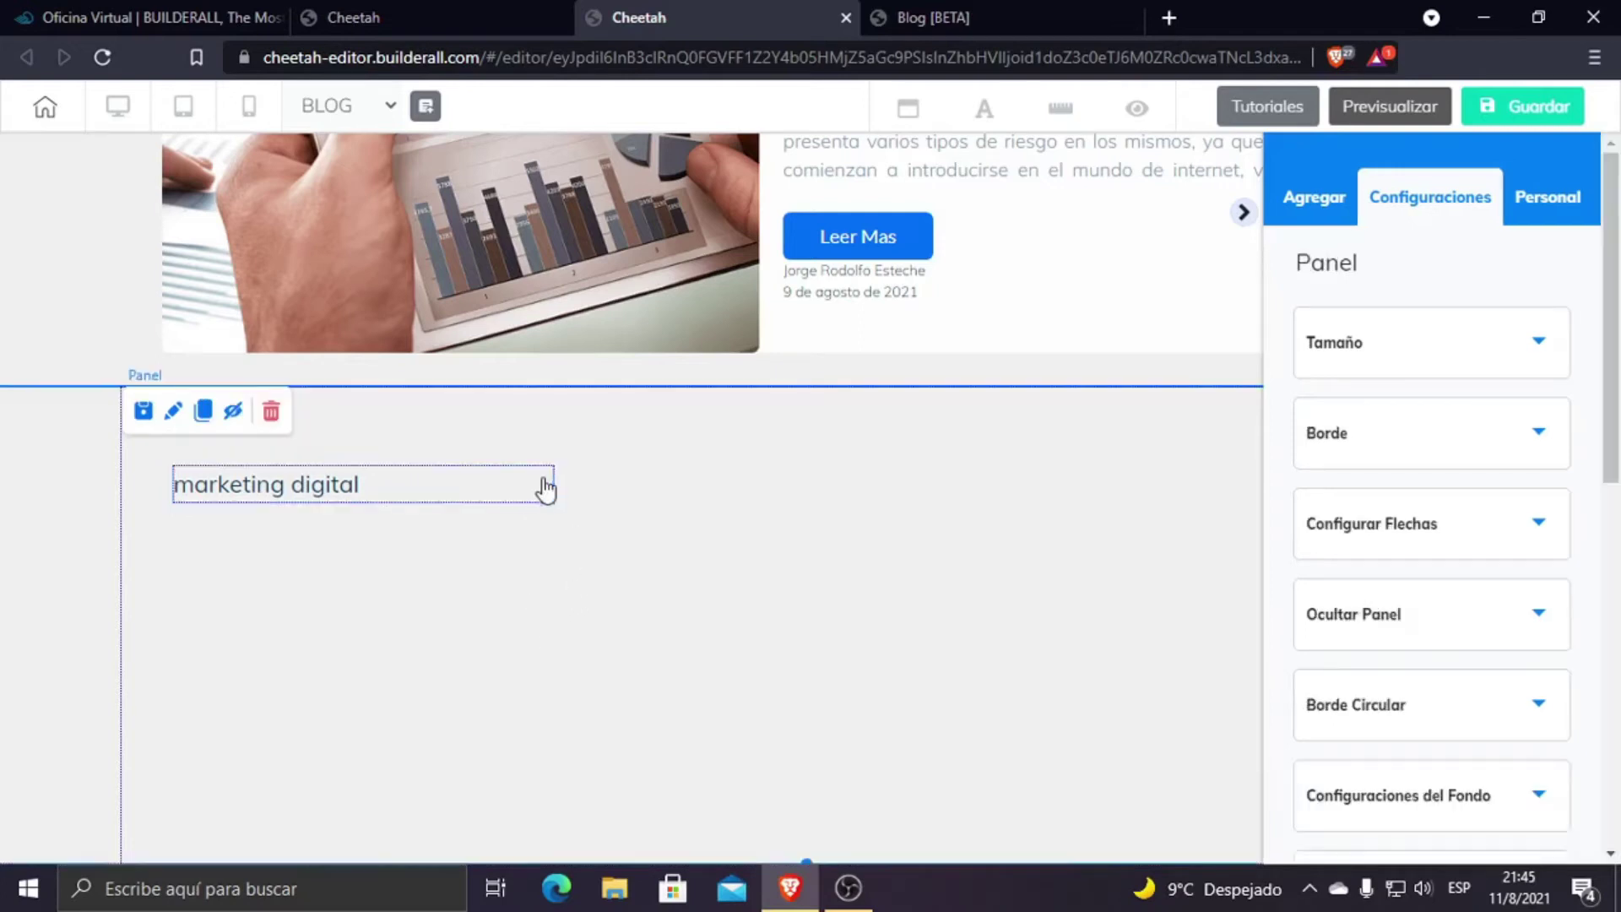
pyautogui.click(490, 486)
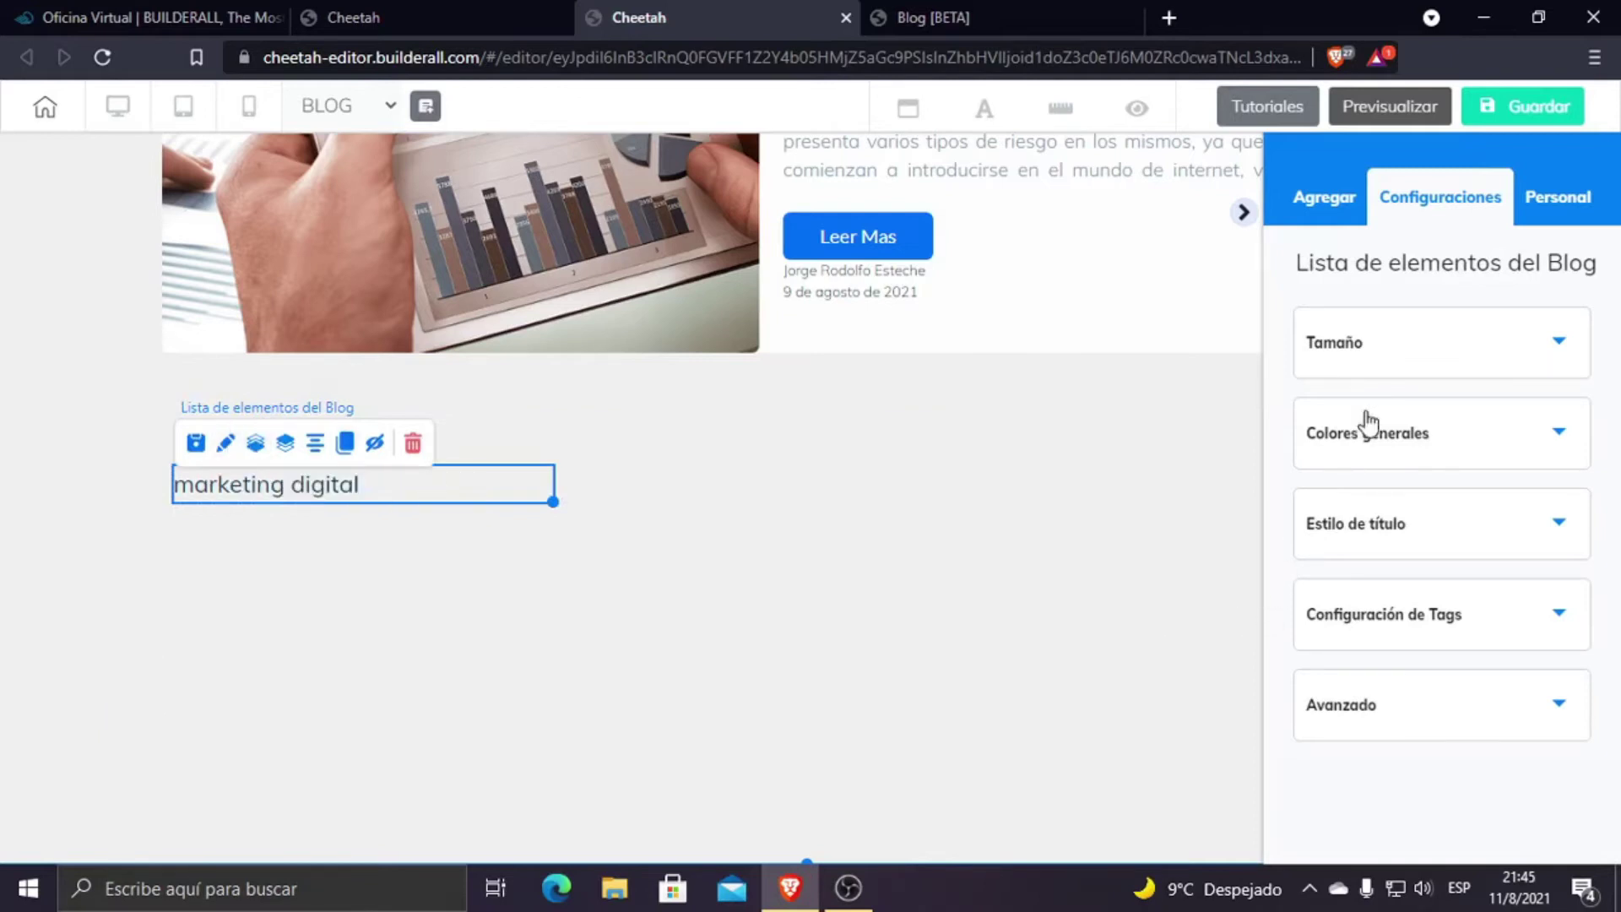
# Step: Examine the layouts offered for the Blog Post, Blog Destacado and Blog General elements
pyautogui.click(1331, 211)
pyautogui.click(1487, 285)
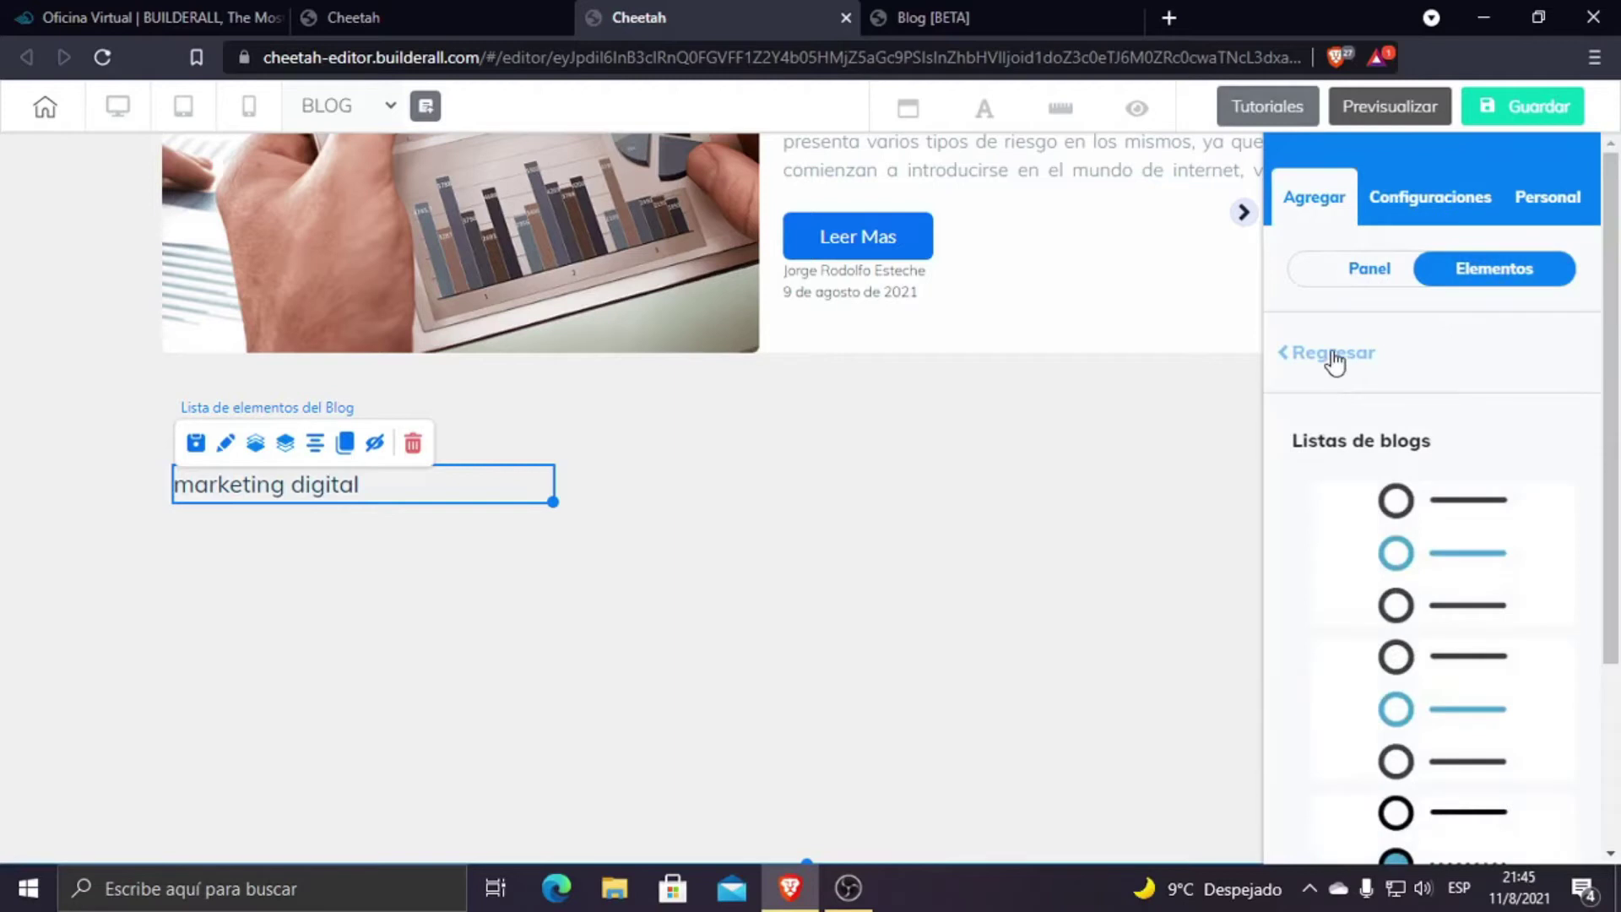
pyautogui.click(1334, 355)
pyautogui.scroll(-2, 1473, 514)
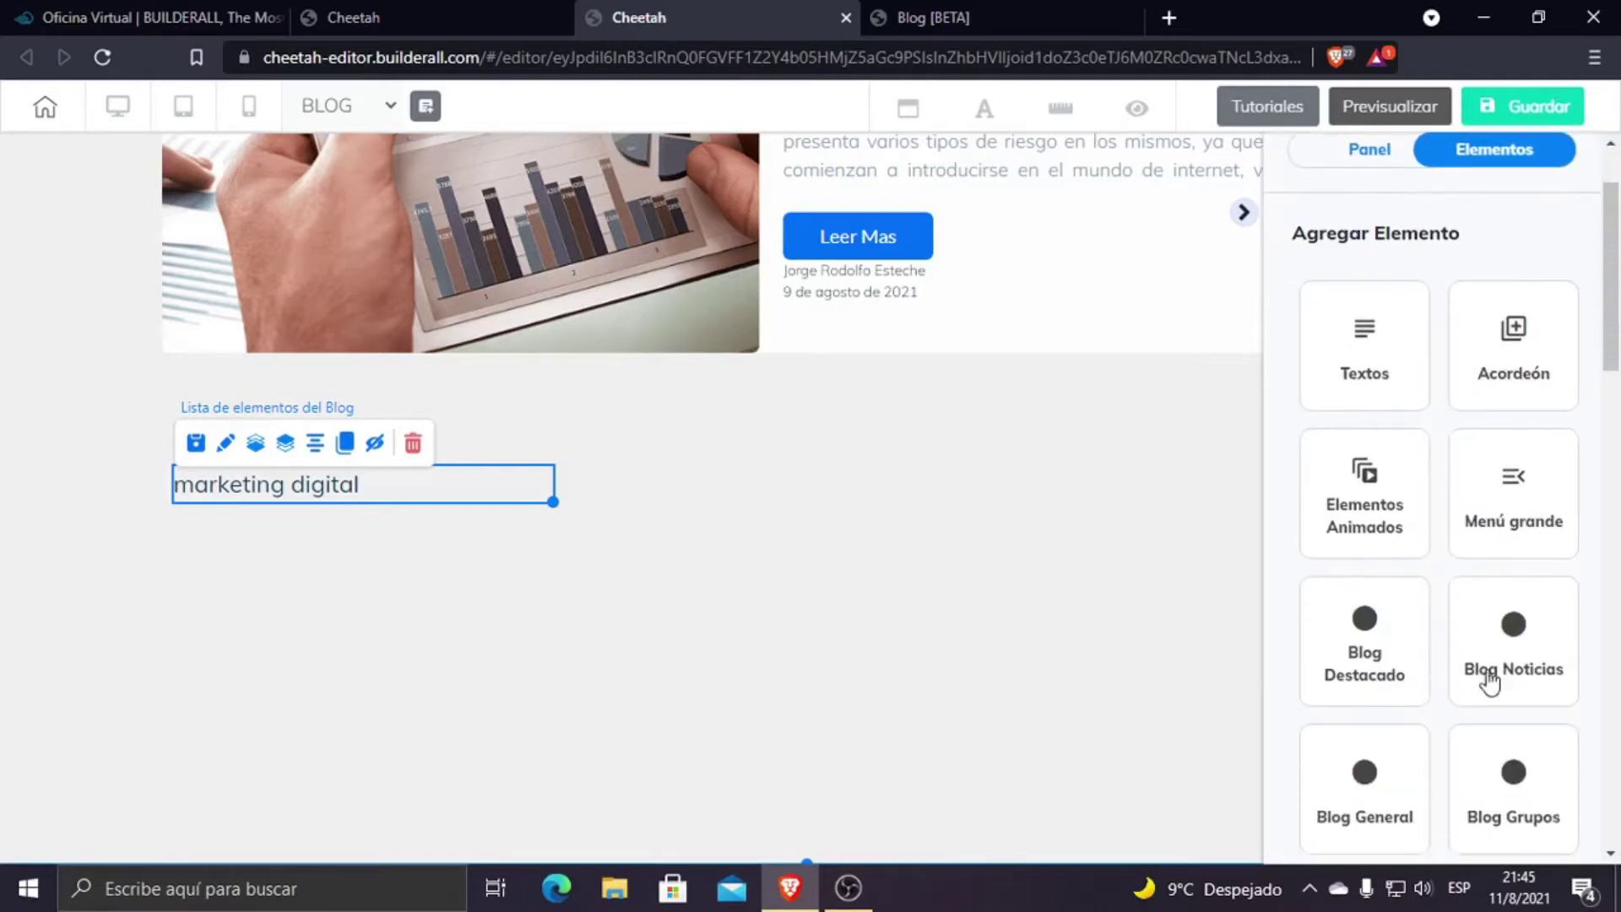
pyautogui.scroll(-1, 1489, 682)
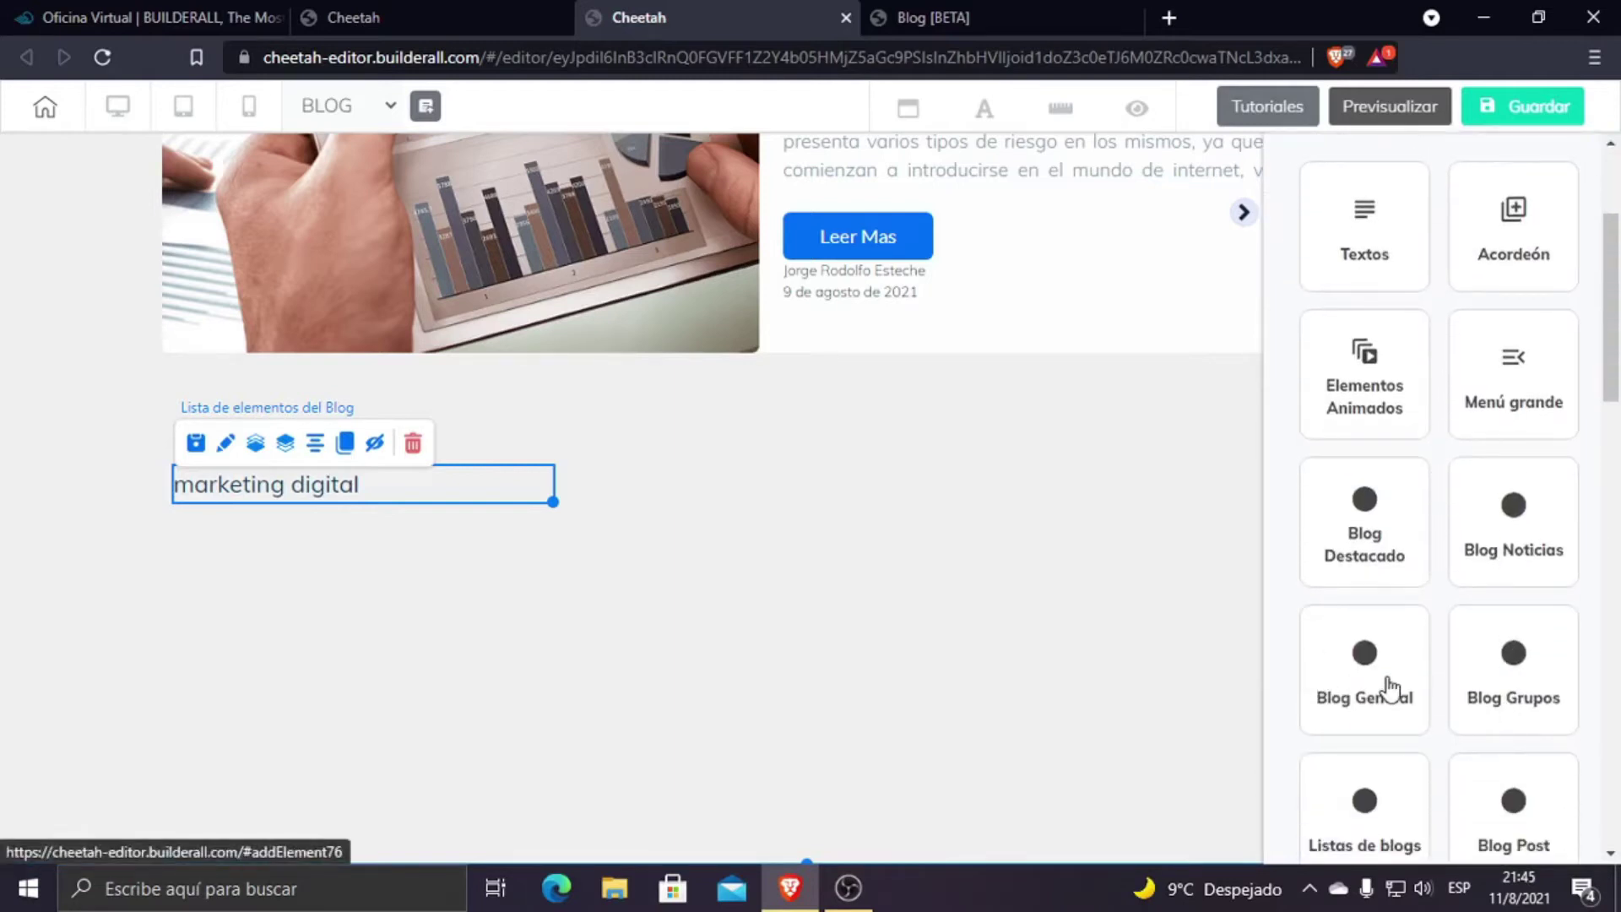
pyautogui.scroll(-2, 1391, 688)
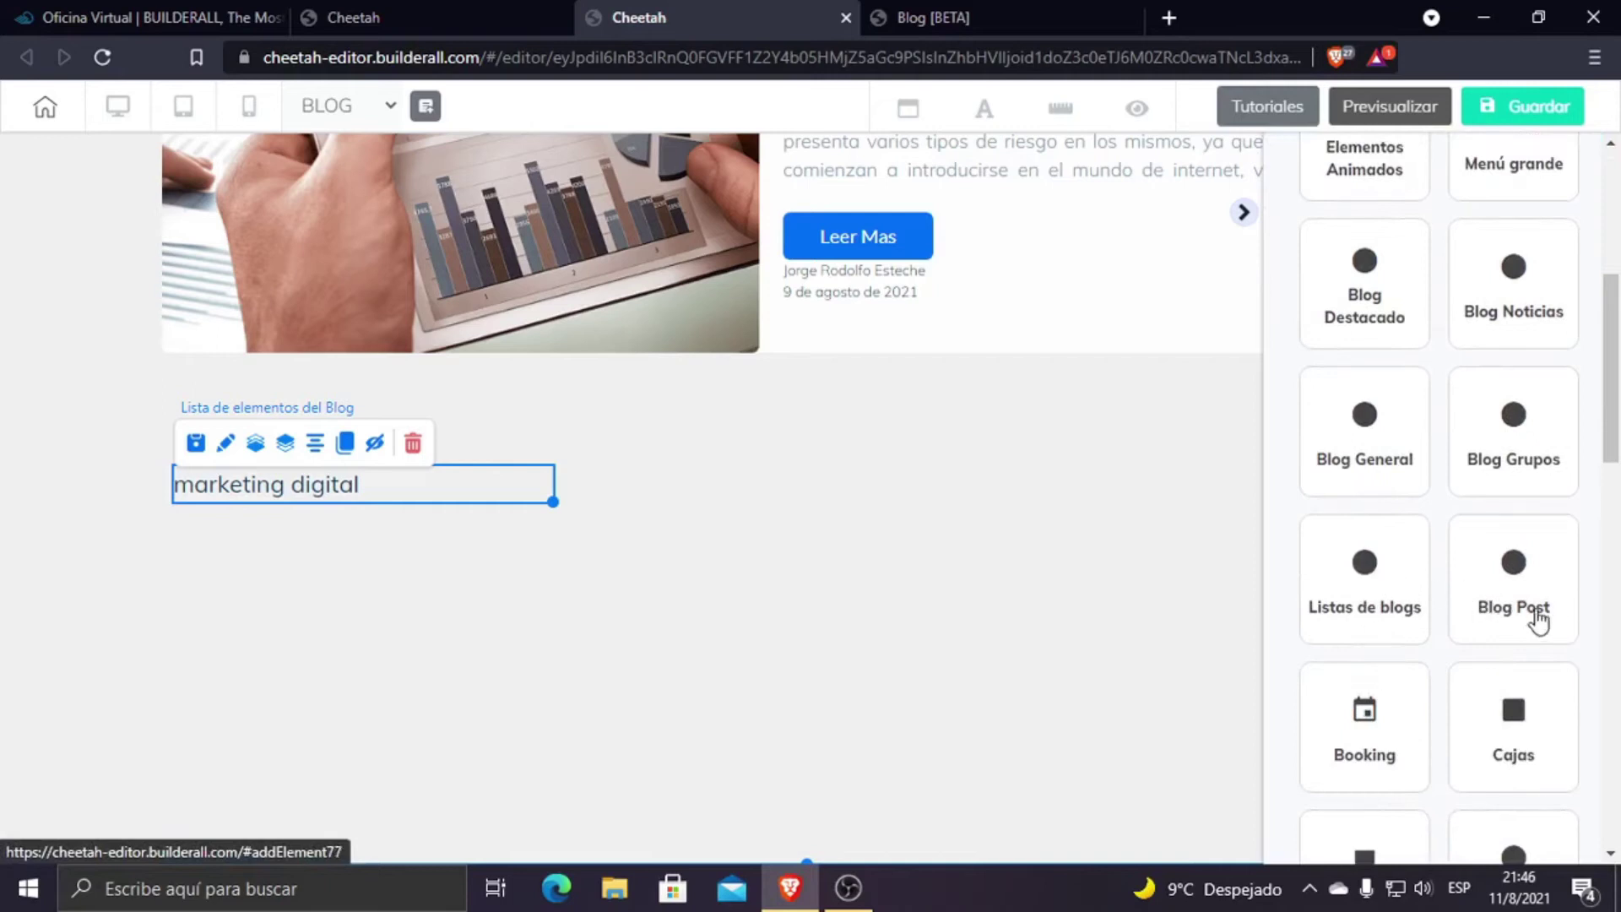
pyautogui.click(1537, 619)
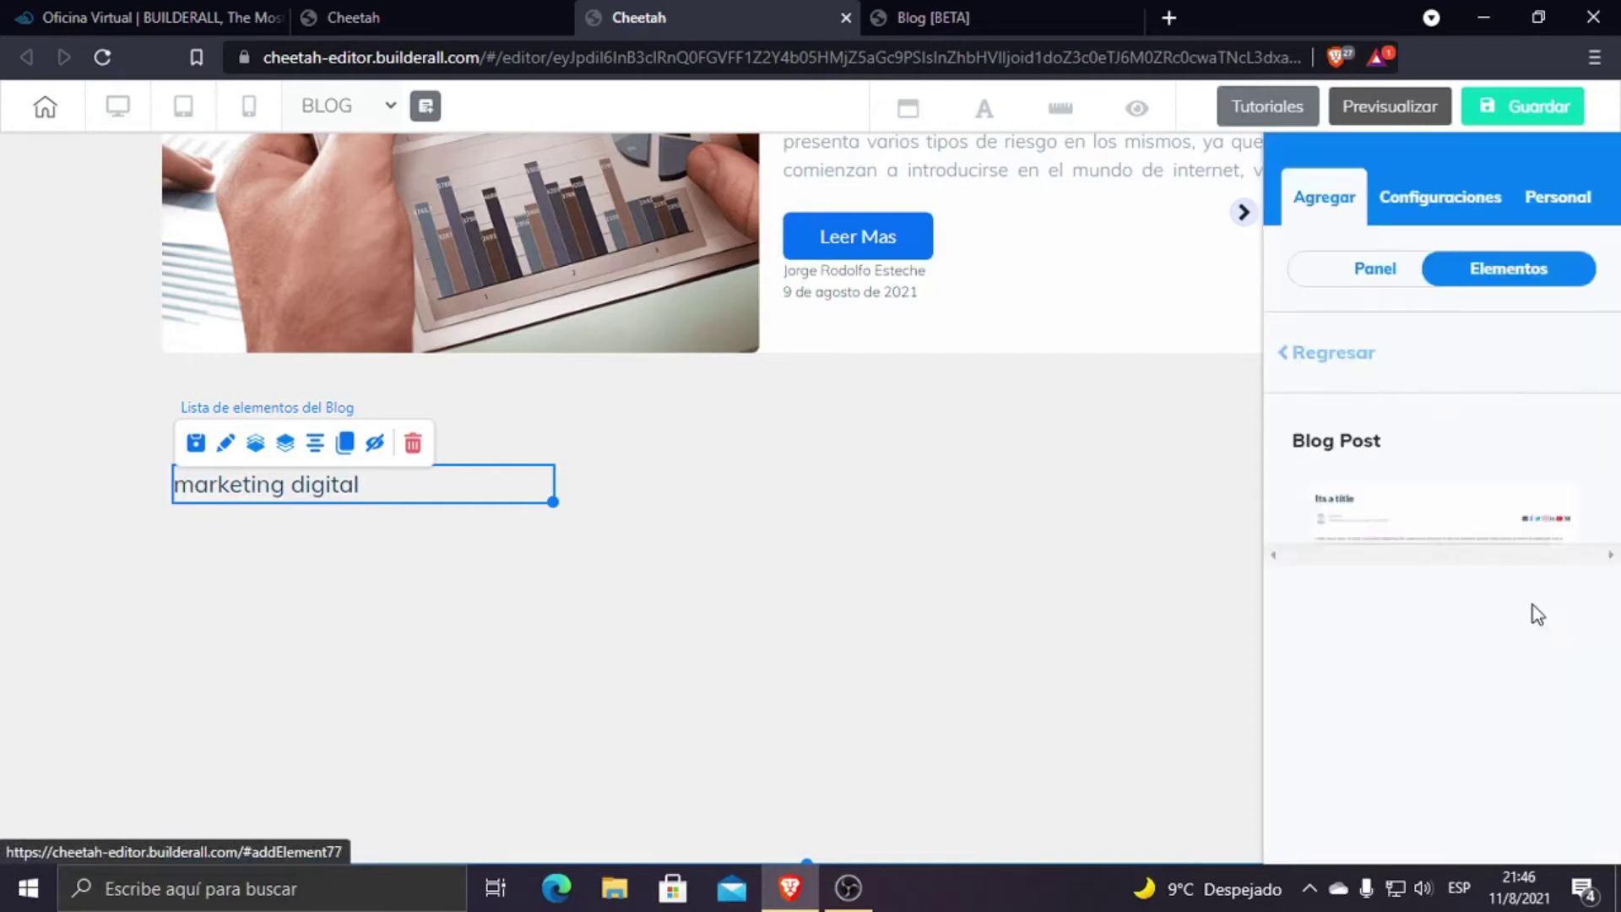
pyautogui.click(1332, 360)
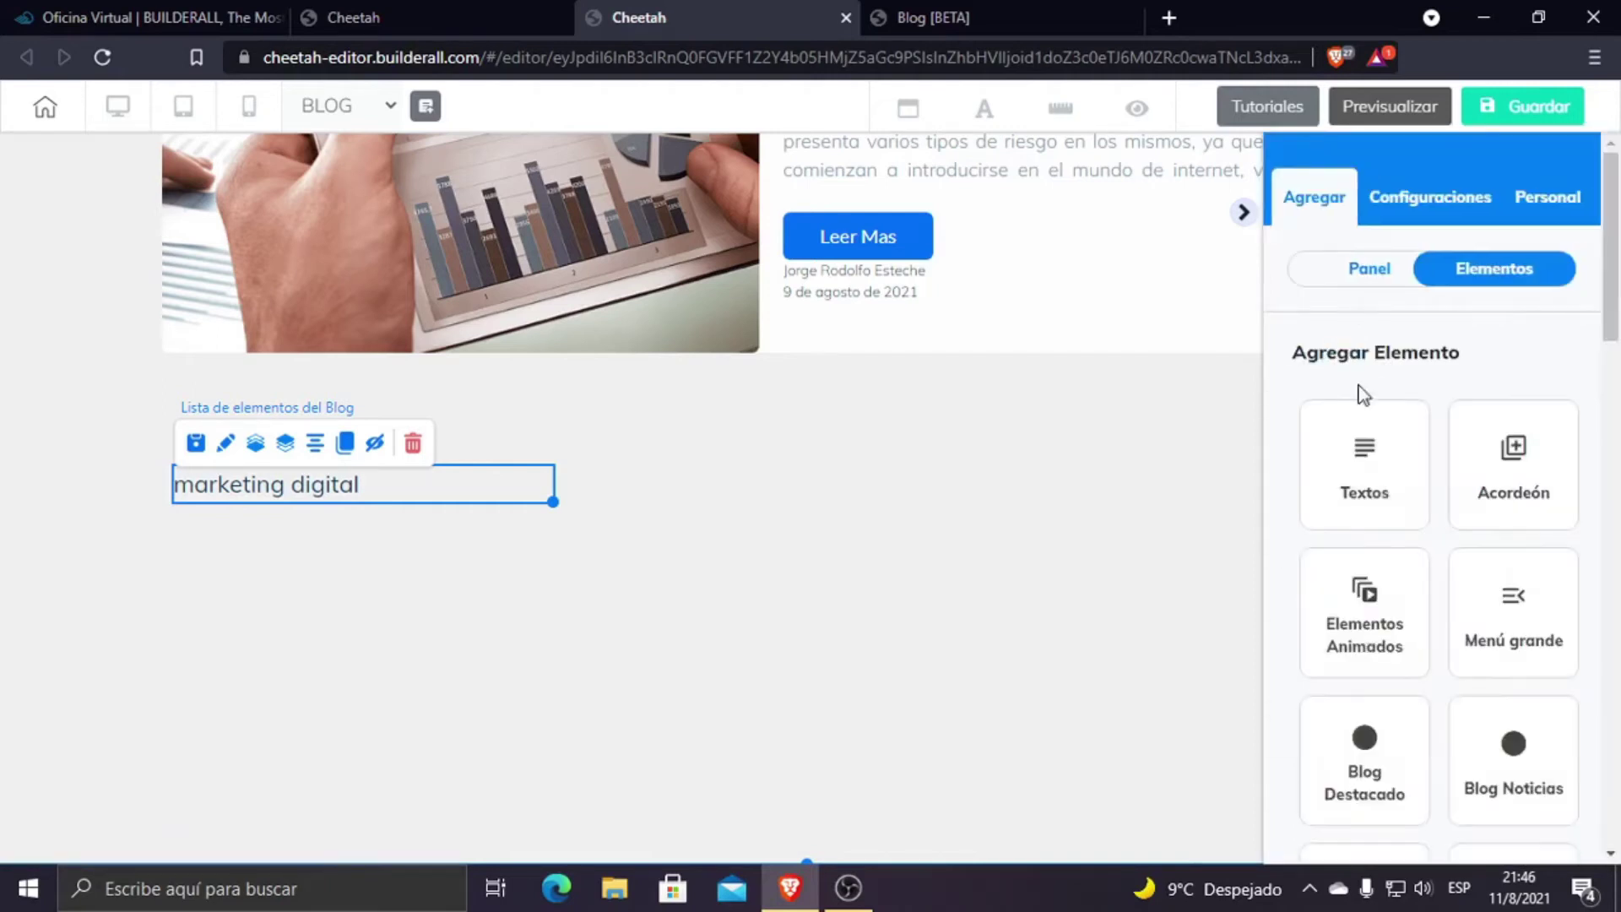
pyautogui.click(1387, 771)
pyautogui.click(1335, 361)
pyautogui.scroll(-4, 1431, 645)
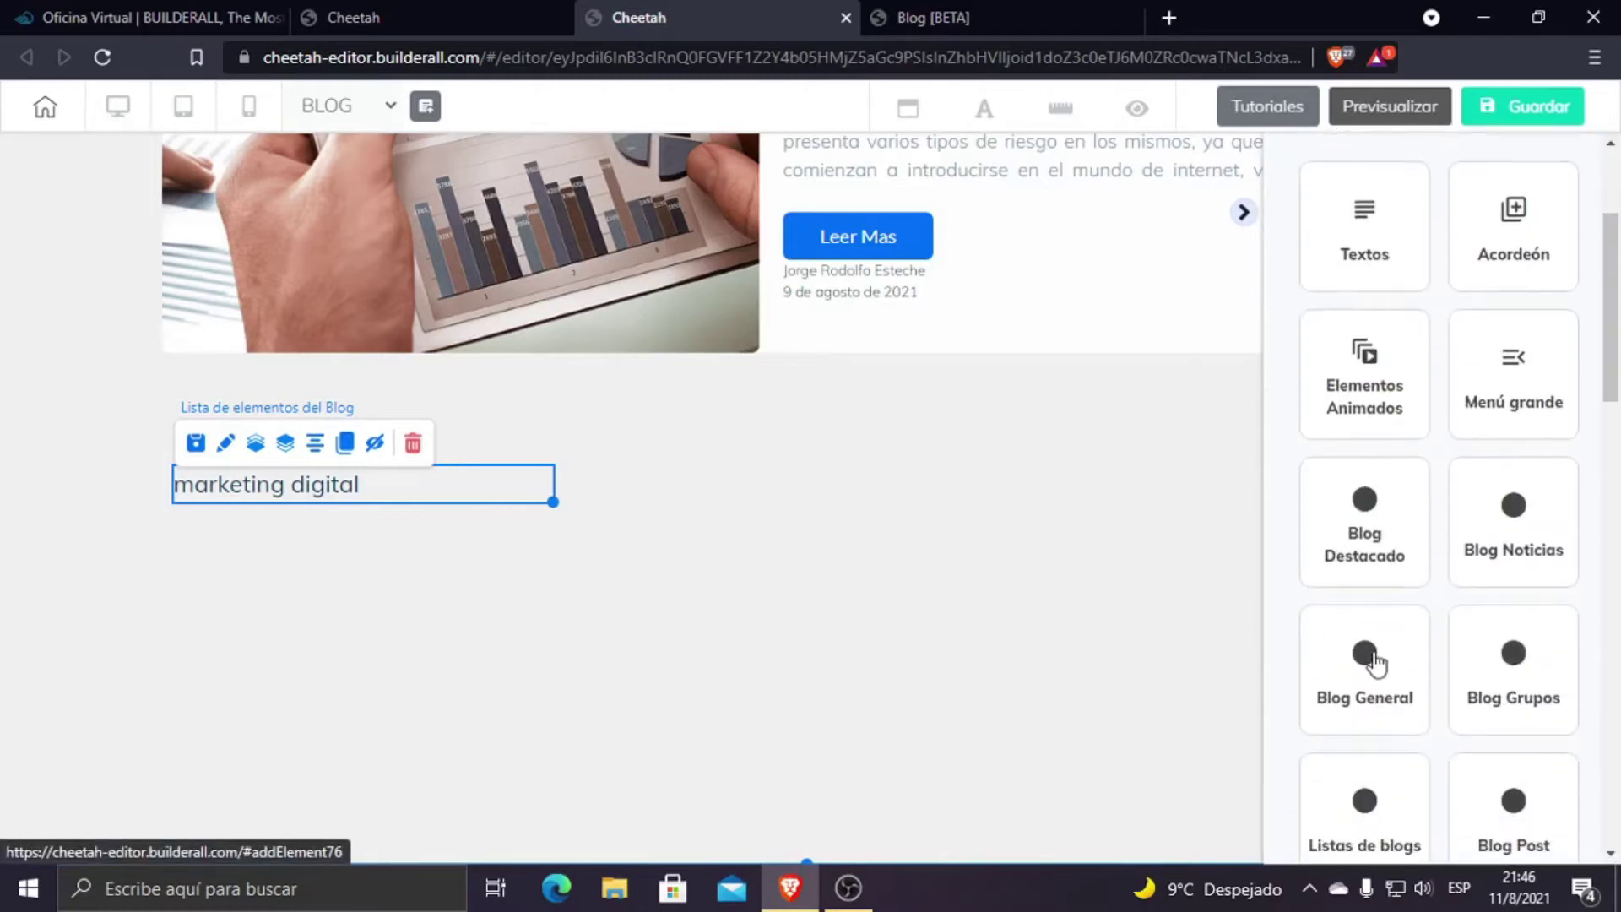
pyautogui.click(1372, 657)
pyautogui.scroll(-3, 1389, 506)
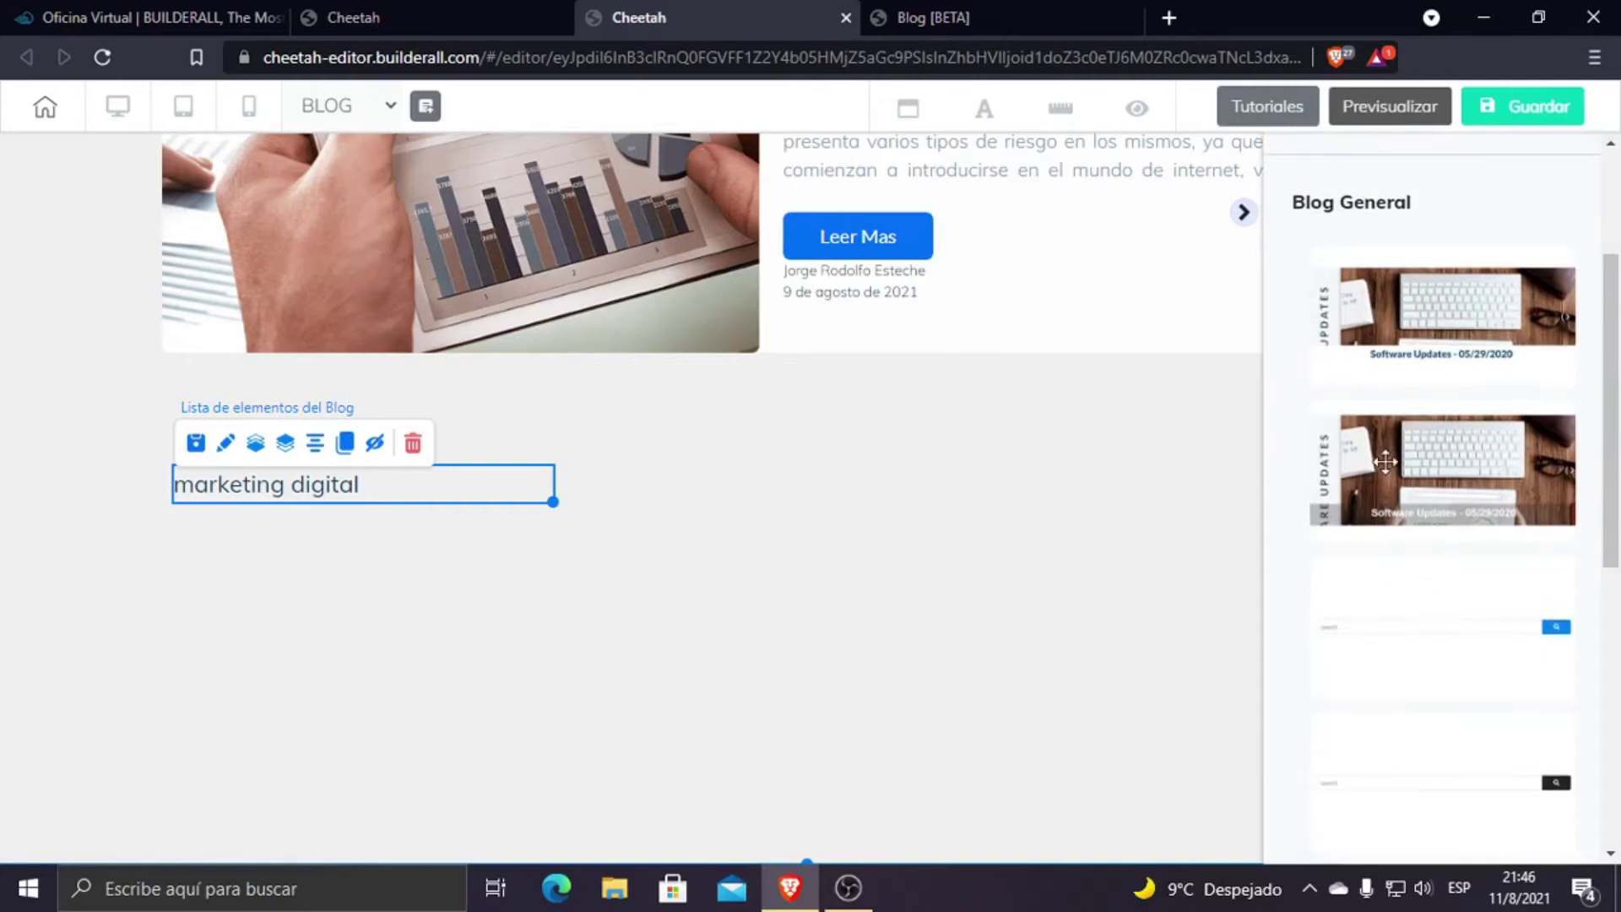
pyautogui.scroll(3, 1385, 462)
pyautogui.scroll(-5, 1406, 571)
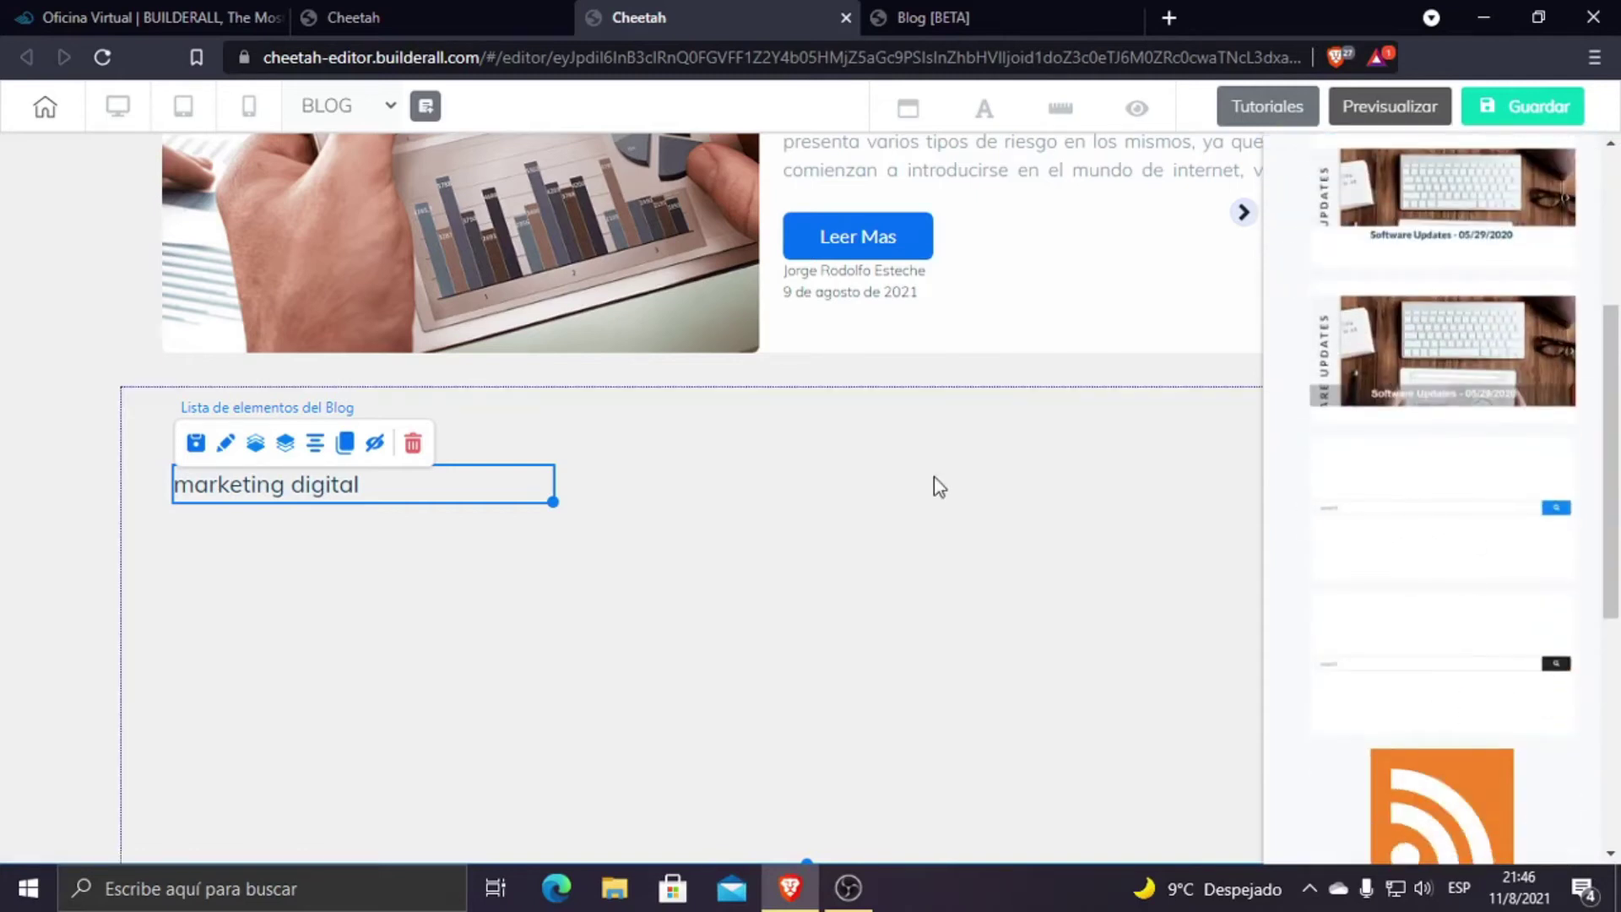
# Step: Add the blue-button search bar from Blog General at the panel's upper right and place the category list level with it on the left
pyautogui.moveTo(434, 483); pyautogui.dragTo(425, 654)
pyautogui.click(1351, 205)
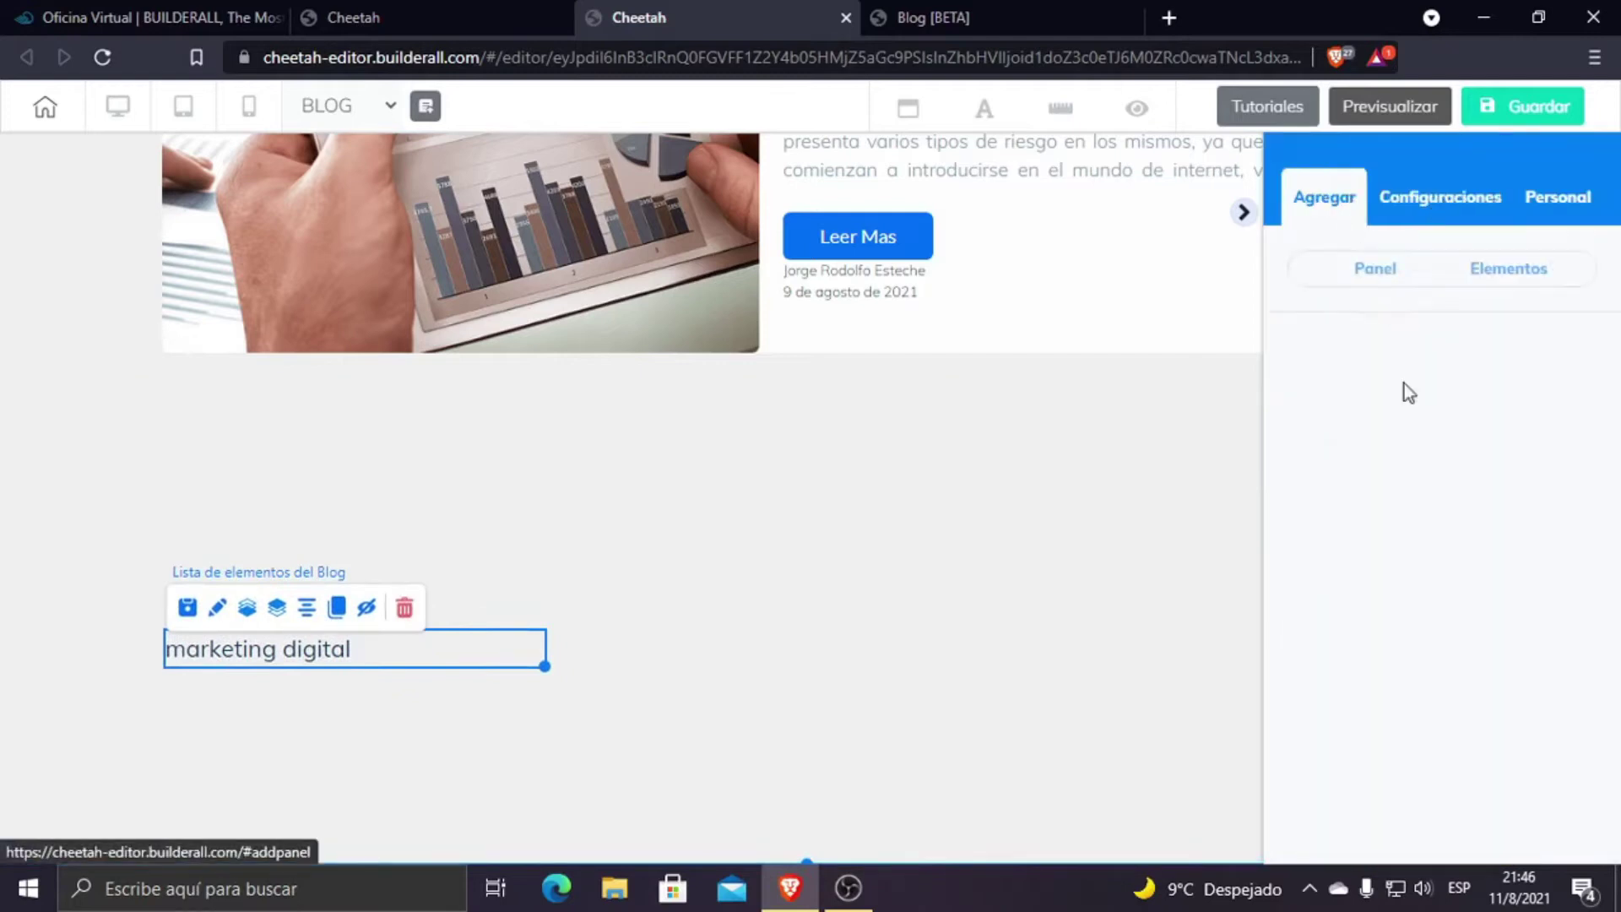
pyautogui.click(1523, 268)
pyautogui.scroll(-2, 1456, 623)
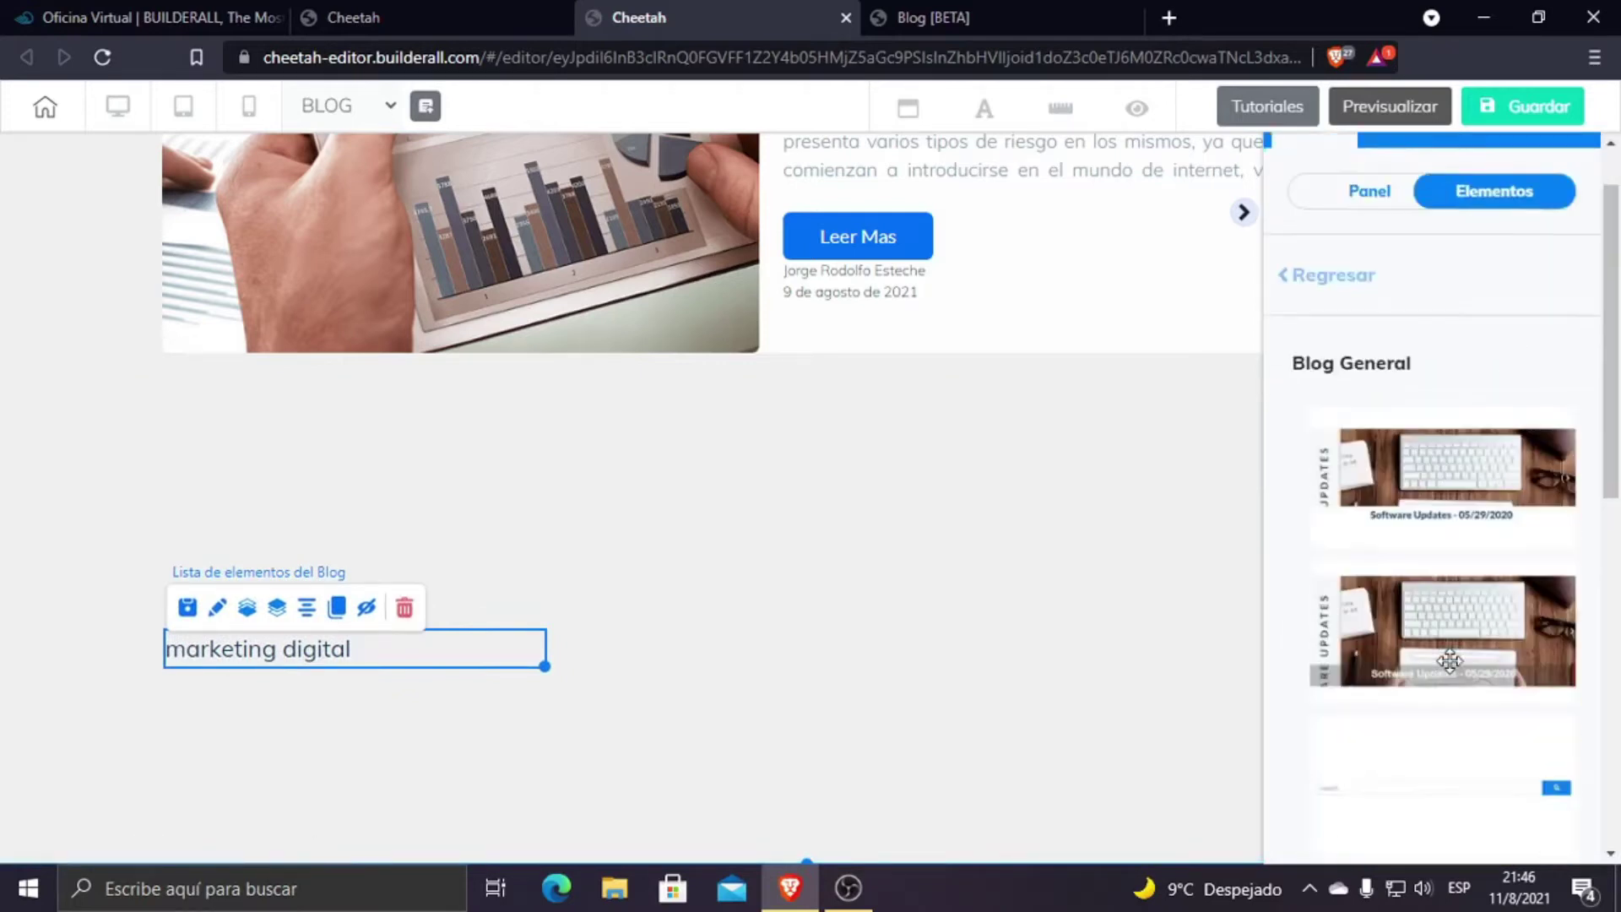
pyautogui.moveTo(1455, 645); pyautogui.dragTo(747, 515)
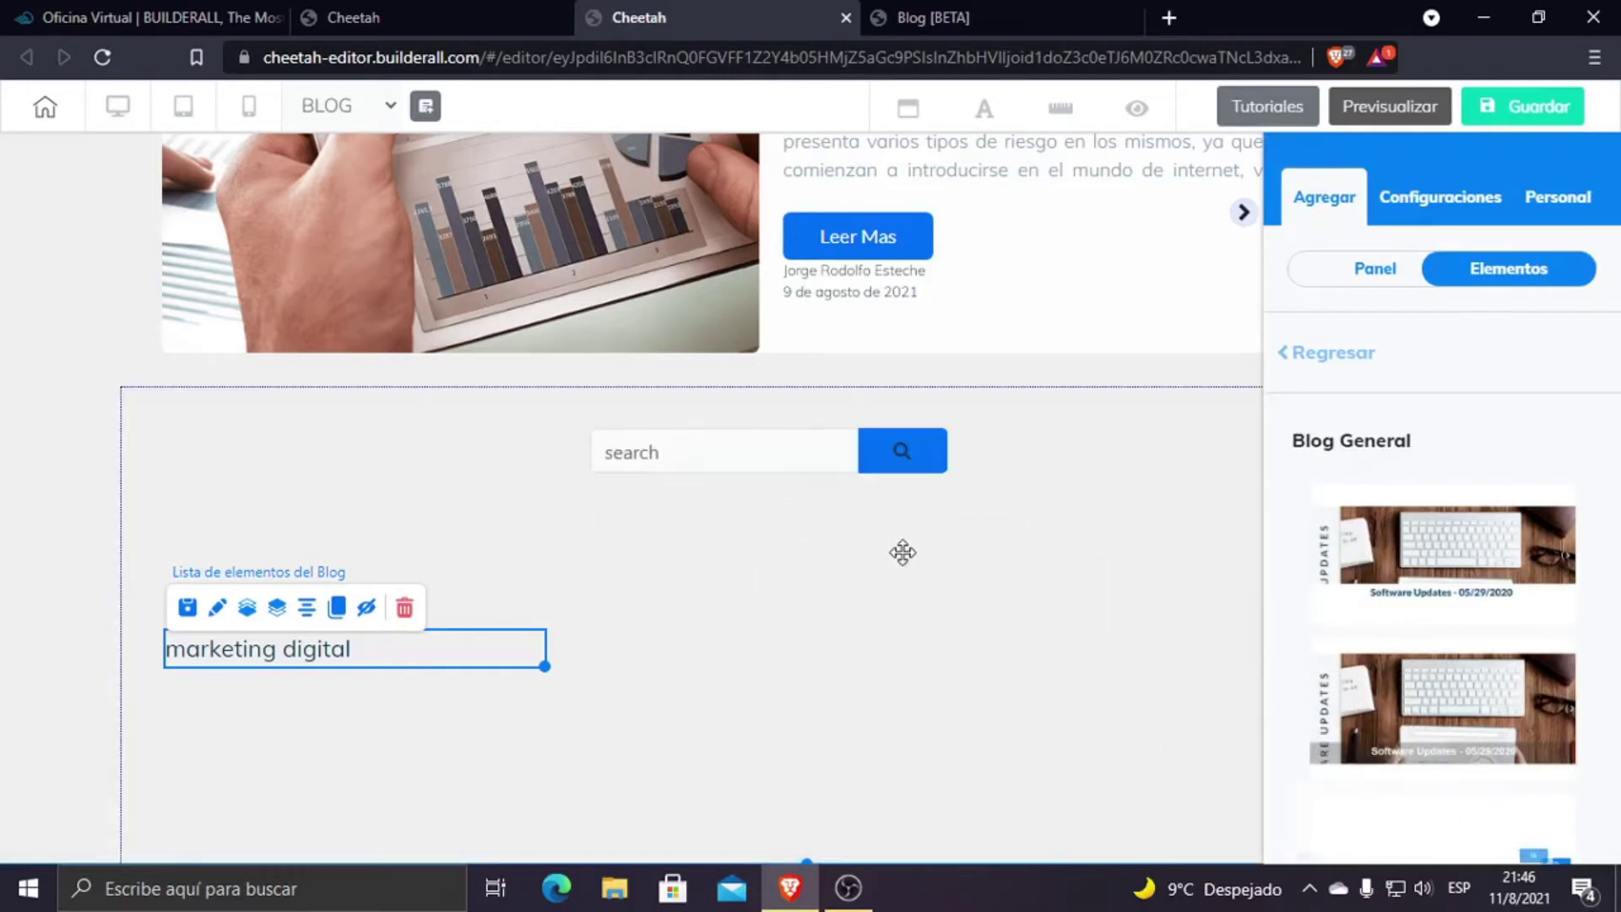
pyautogui.click(1244, 212)
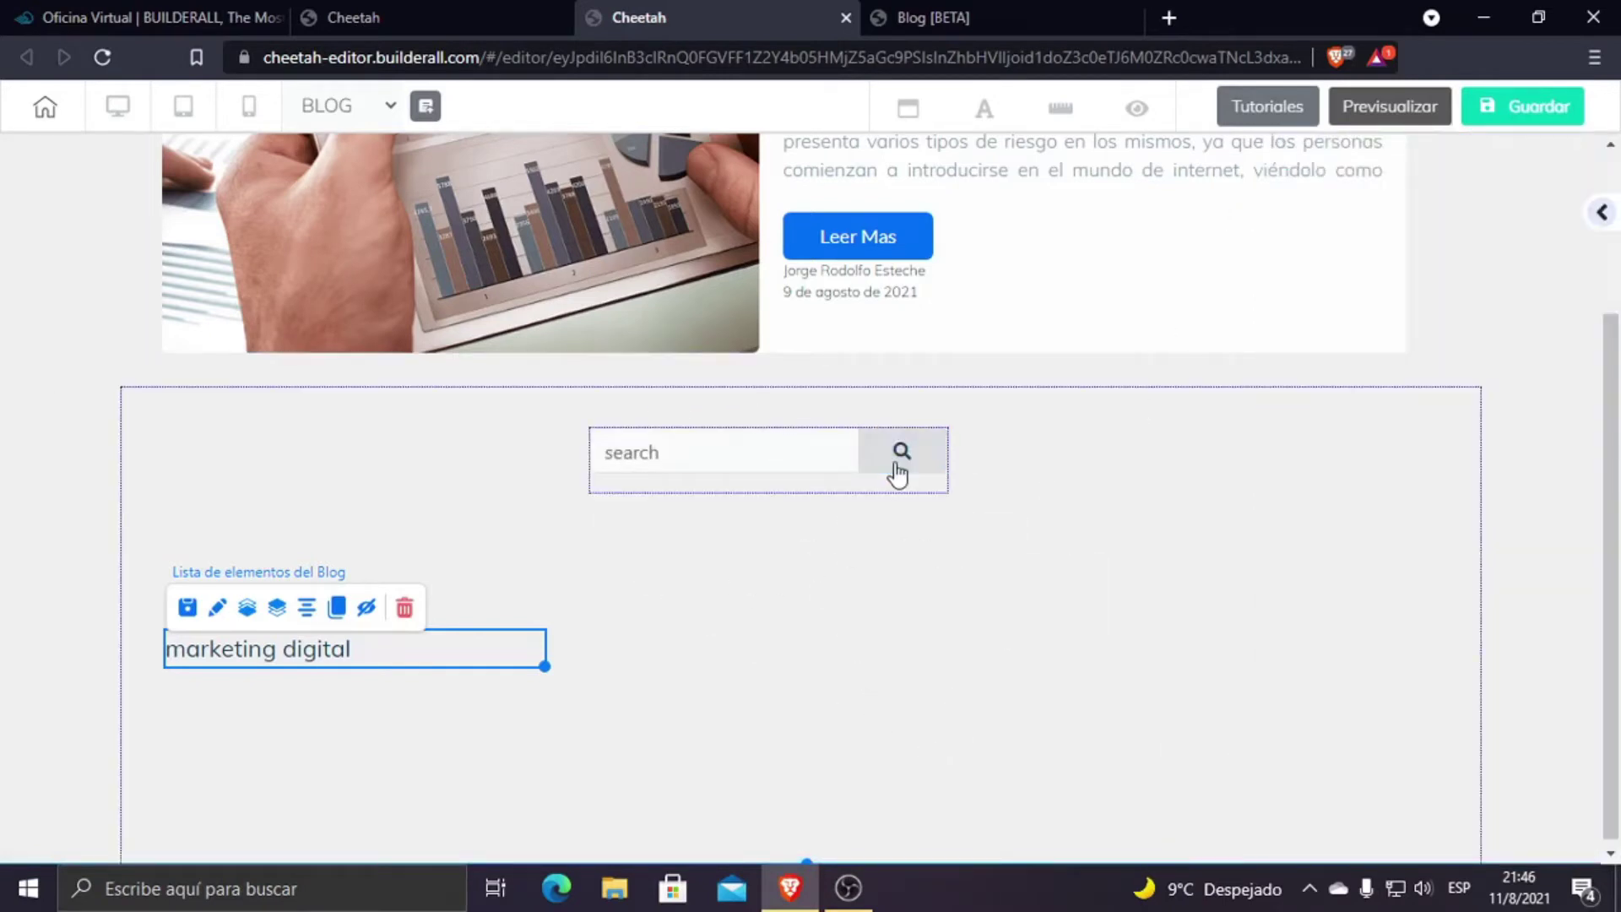
pyautogui.moveTo(869, 463); pyautogui.dragTo(1325, 453)
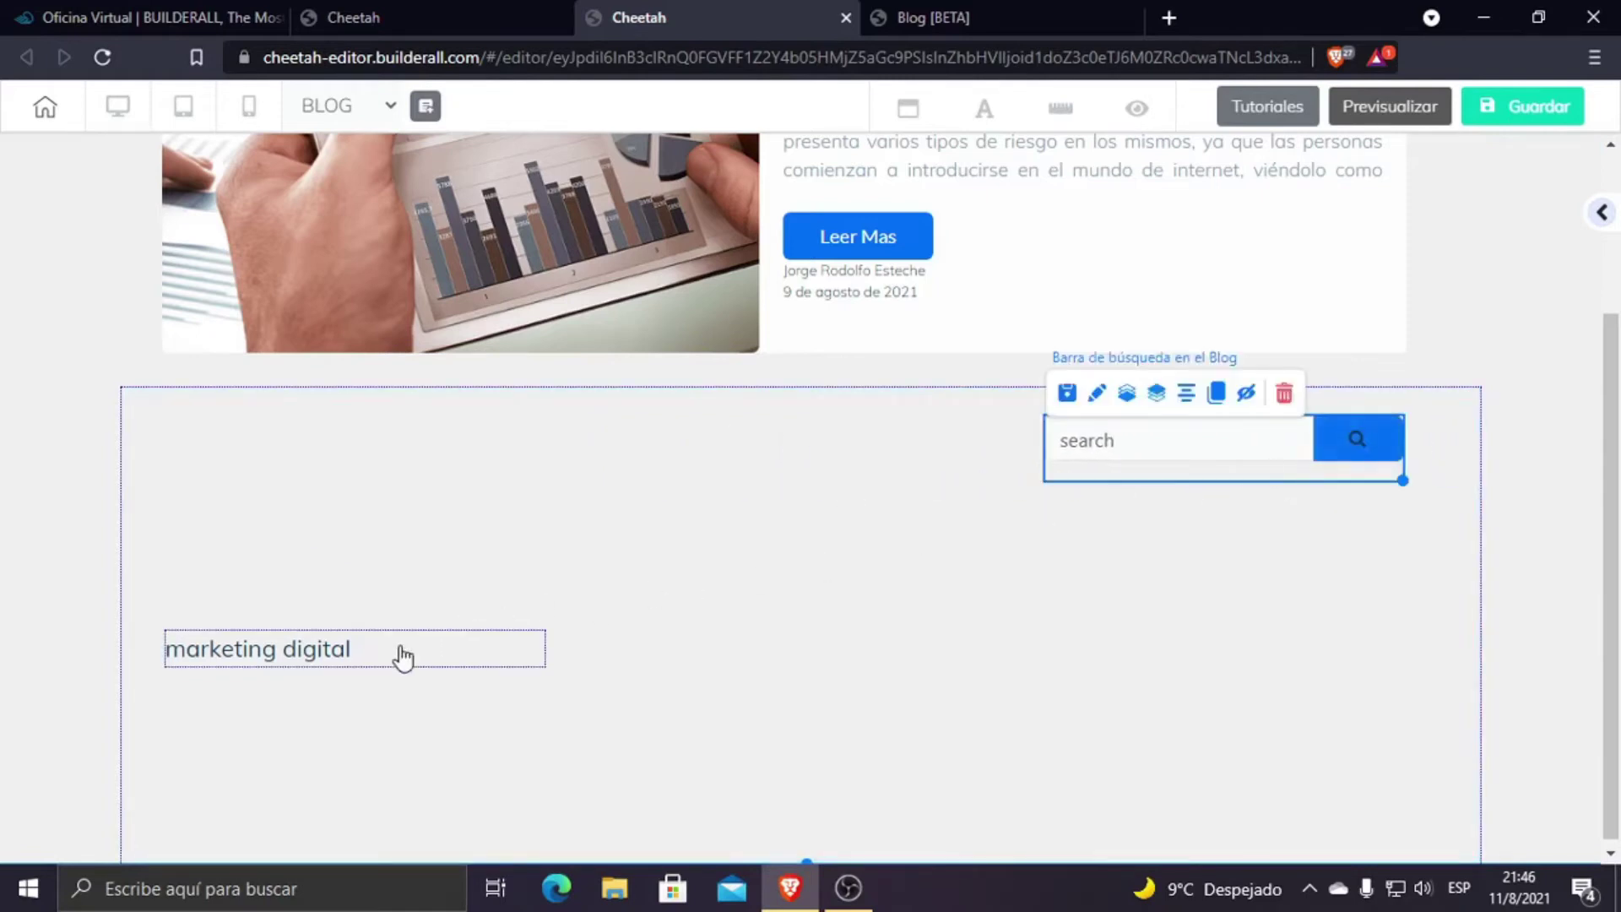
pyautogui.moveTo(409, 657); pyautogui.dragTo(484, 448)
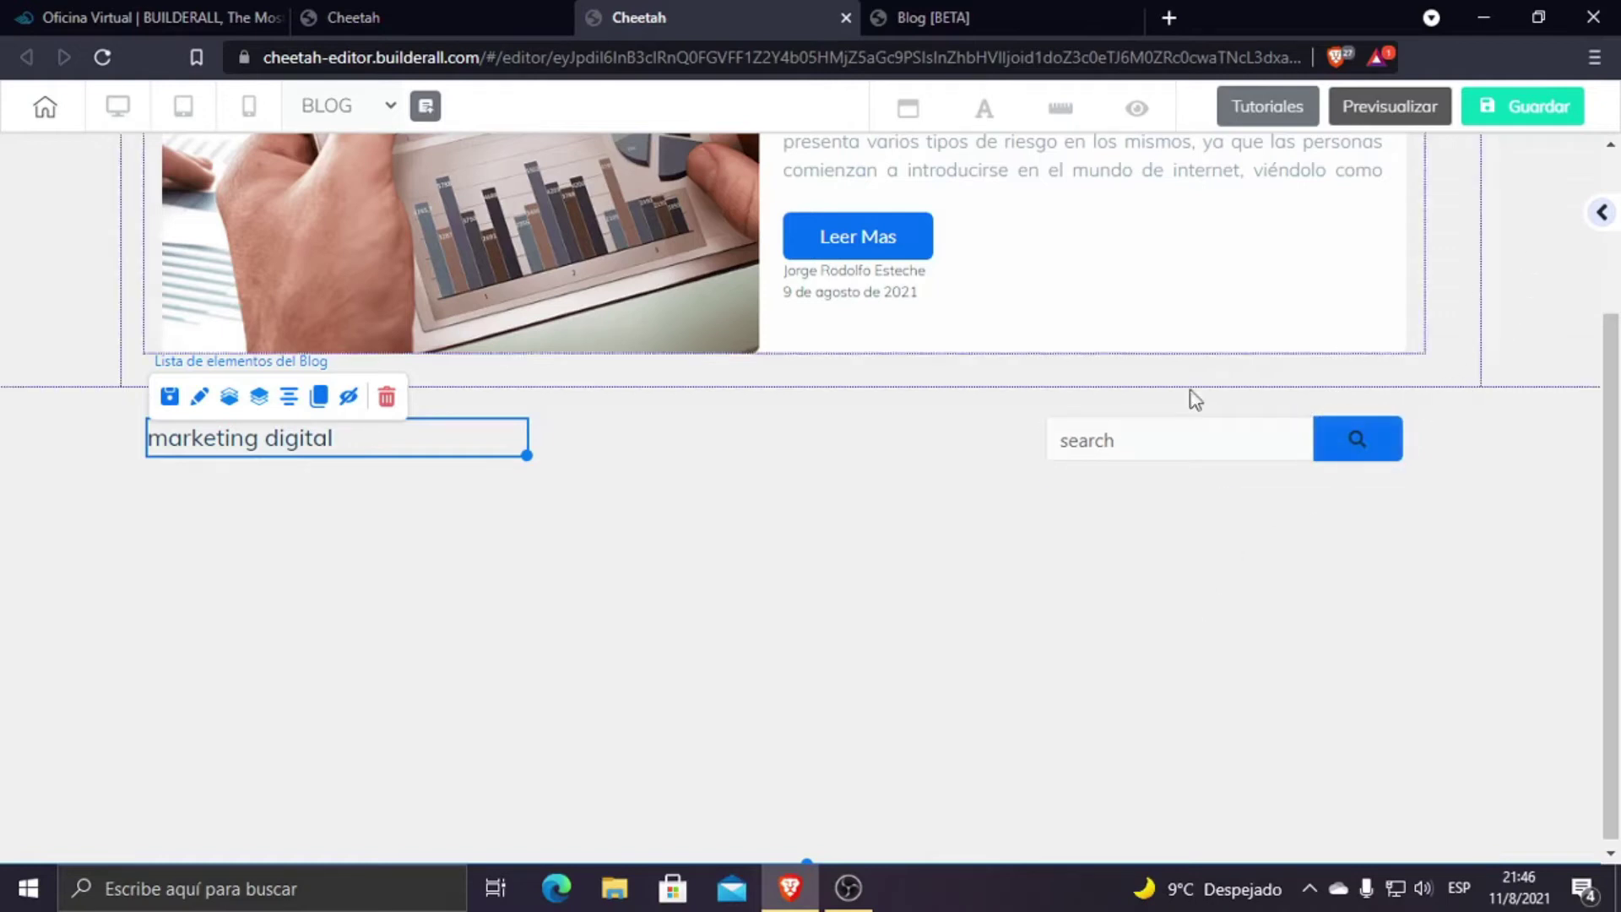
# Step: Add the second Blog Grupos layout to the panel, below the category list and search bar
pyautogui.scroll(3, 1296, 442)
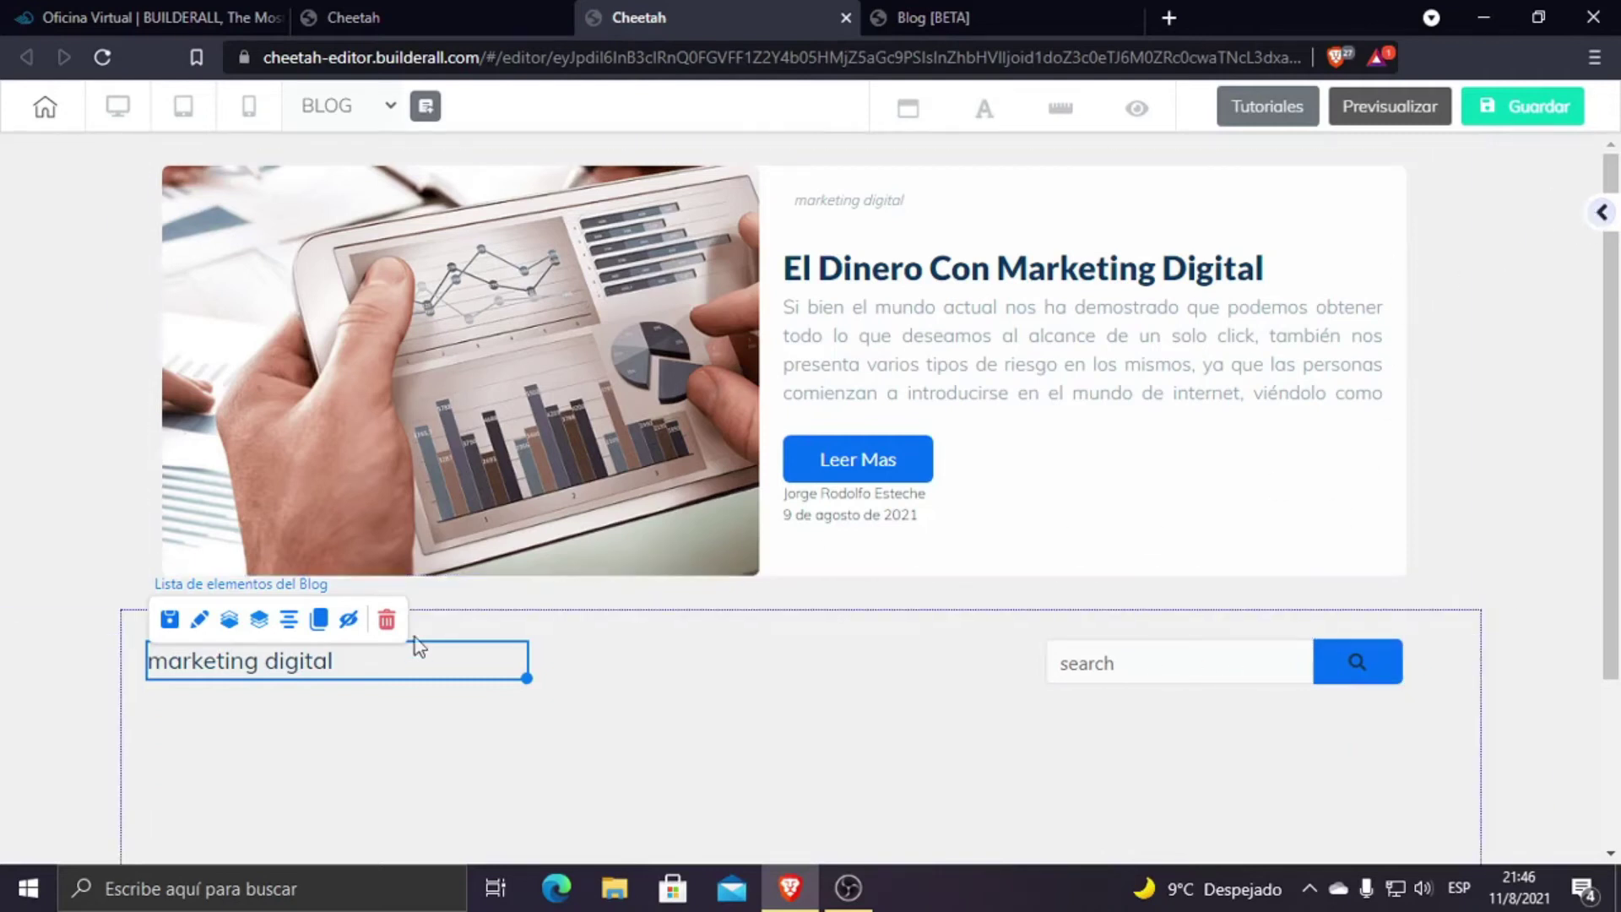
pyautogui.click(1602, 212)
pyautogui.scroll(-3, 1444, 409)
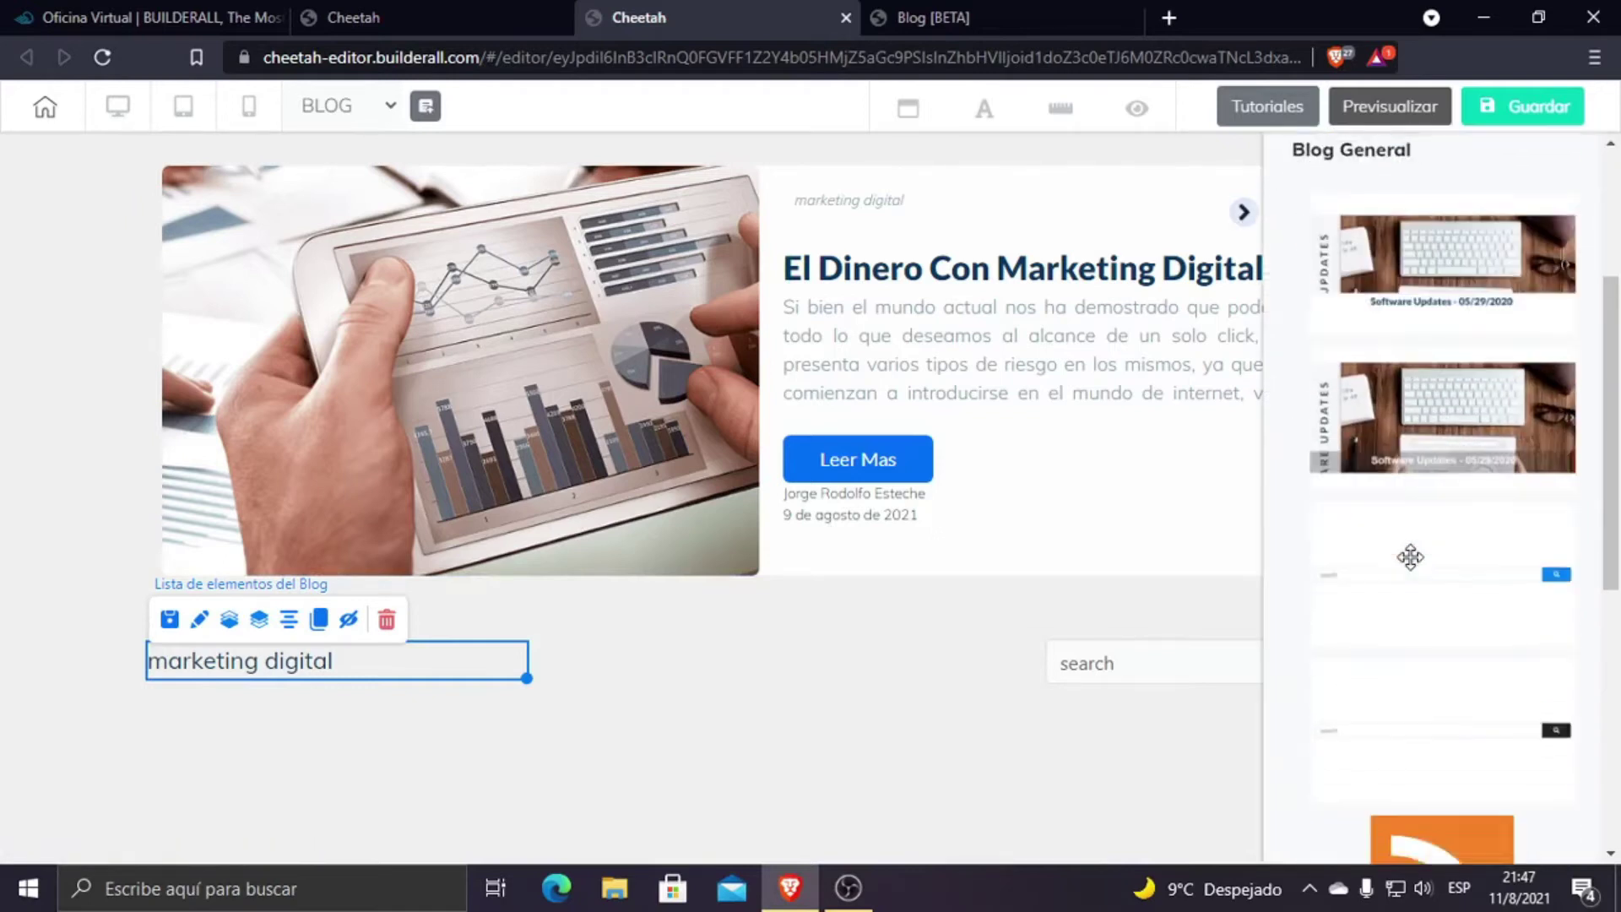
pyautogui.scroll(3, 1385, 456)
pyautogui.click(1348, 354)
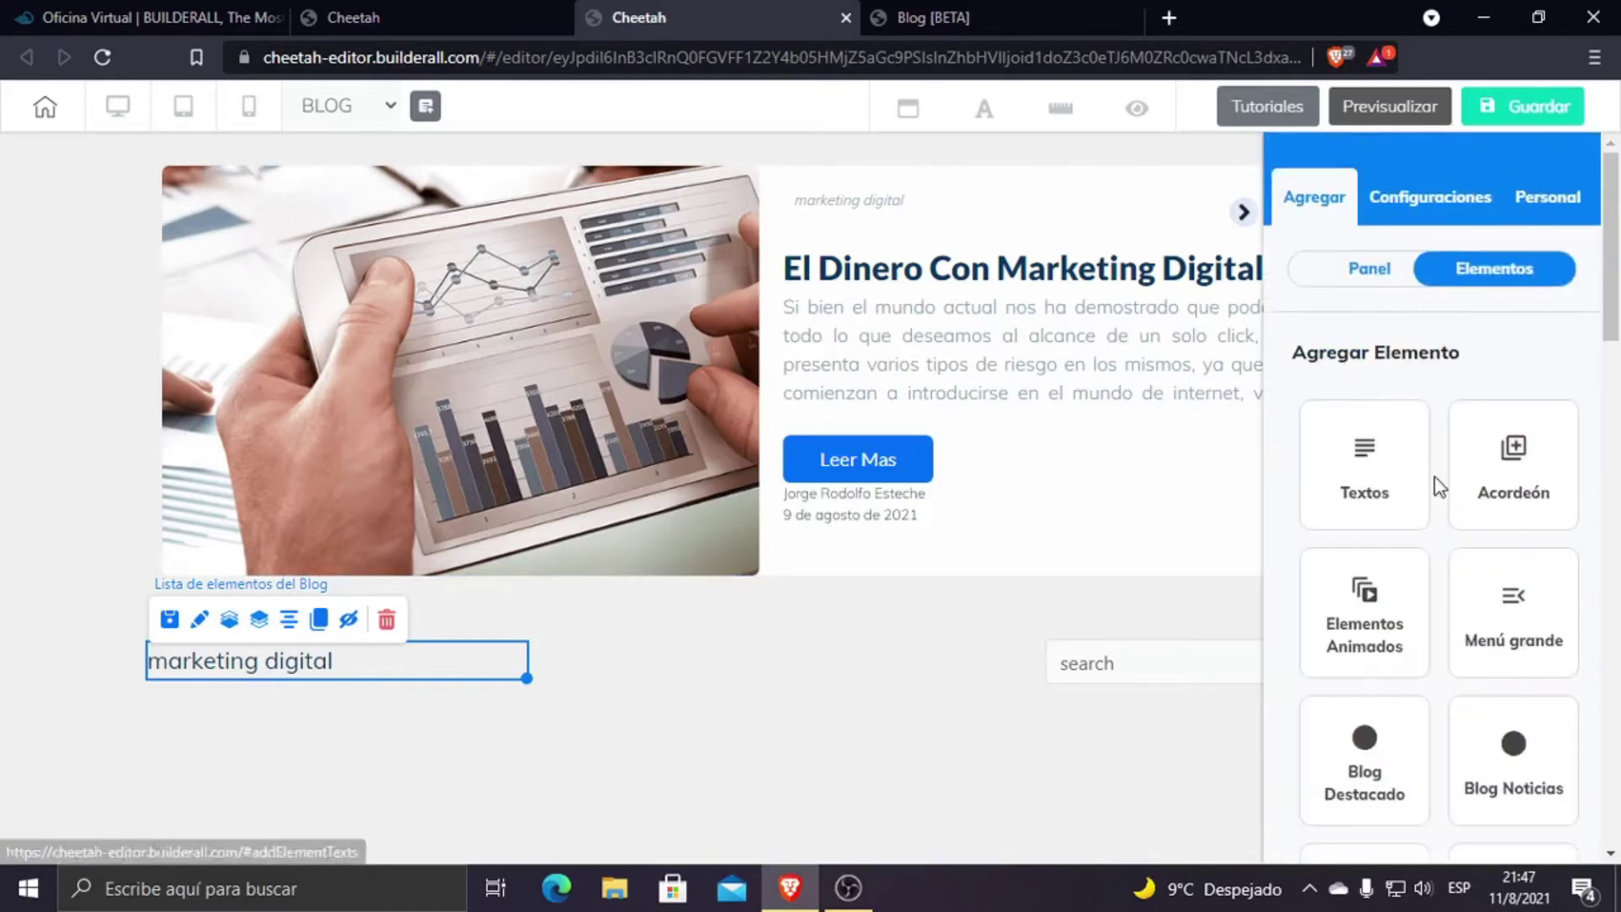
pyautogui.scroll(-3, 1440, 489)
pyautogui.scroll(-1, 1538, 539)
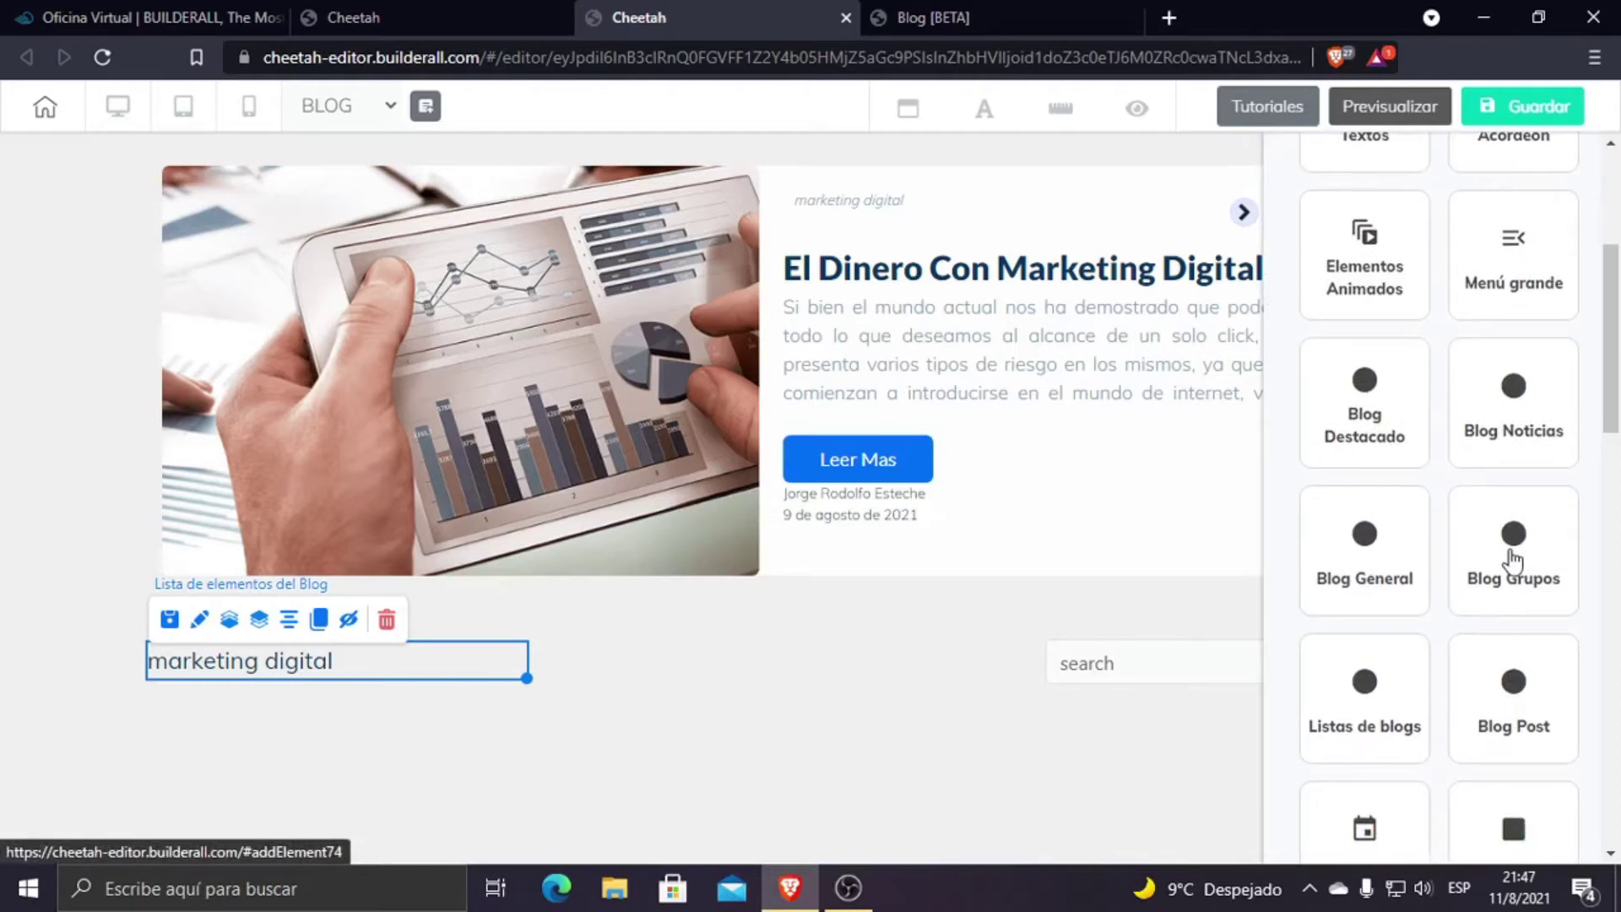
pyautogui.click(1538, 543)
pyautogui.scroll(-3, 1392, 642)
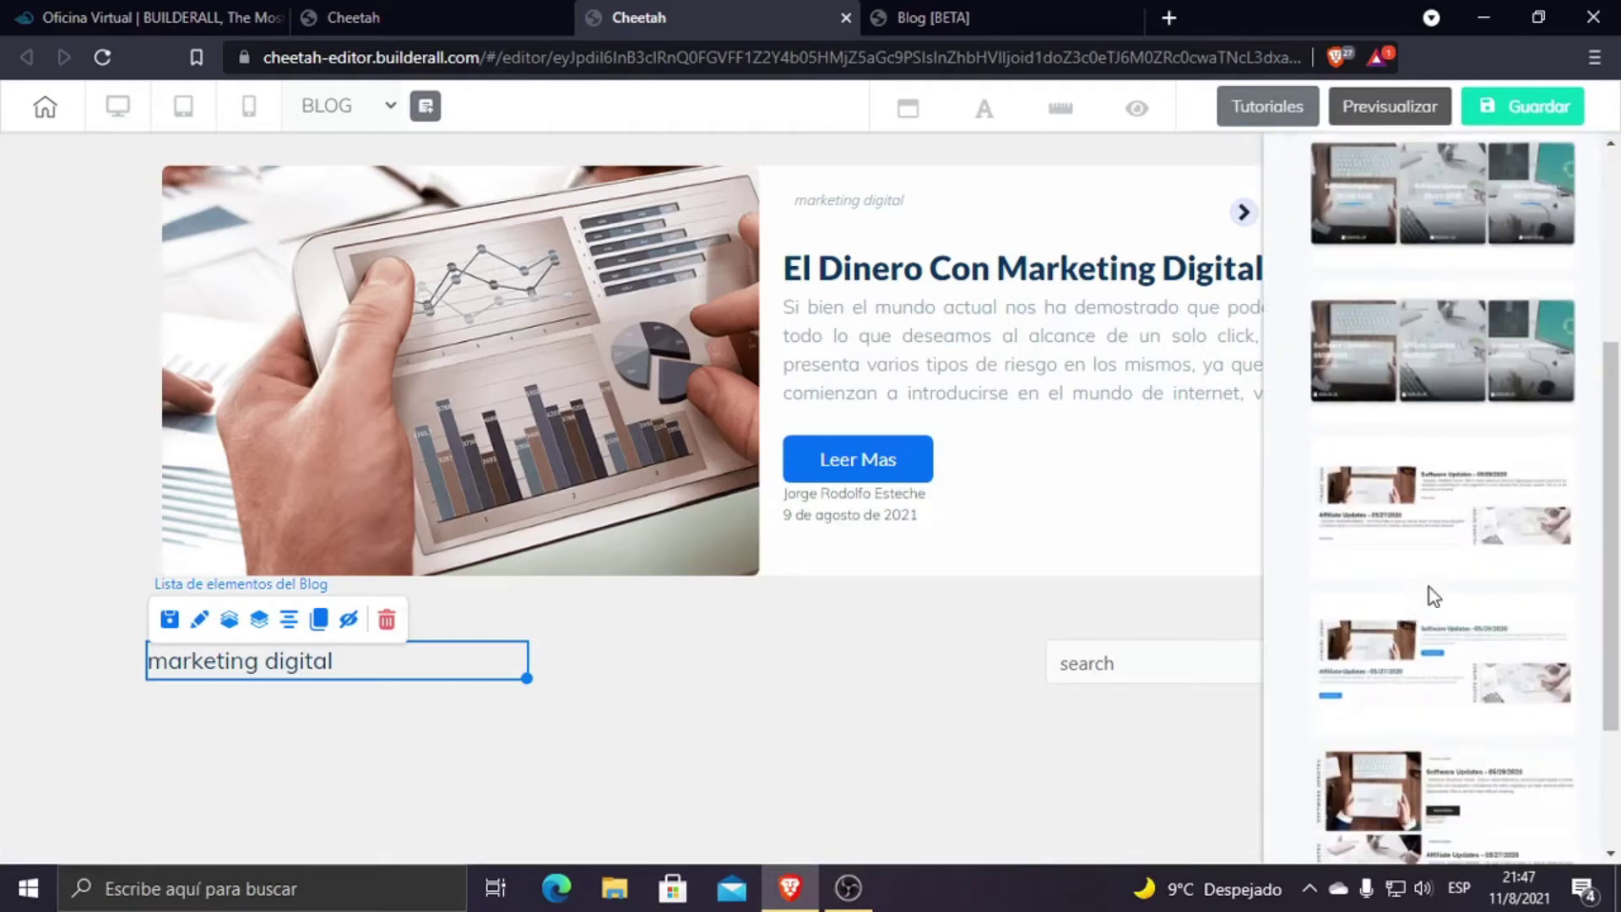
pyautogui.scroll(-3, 1430, 597)
pyautogui.scroll(2, 1434, 597)
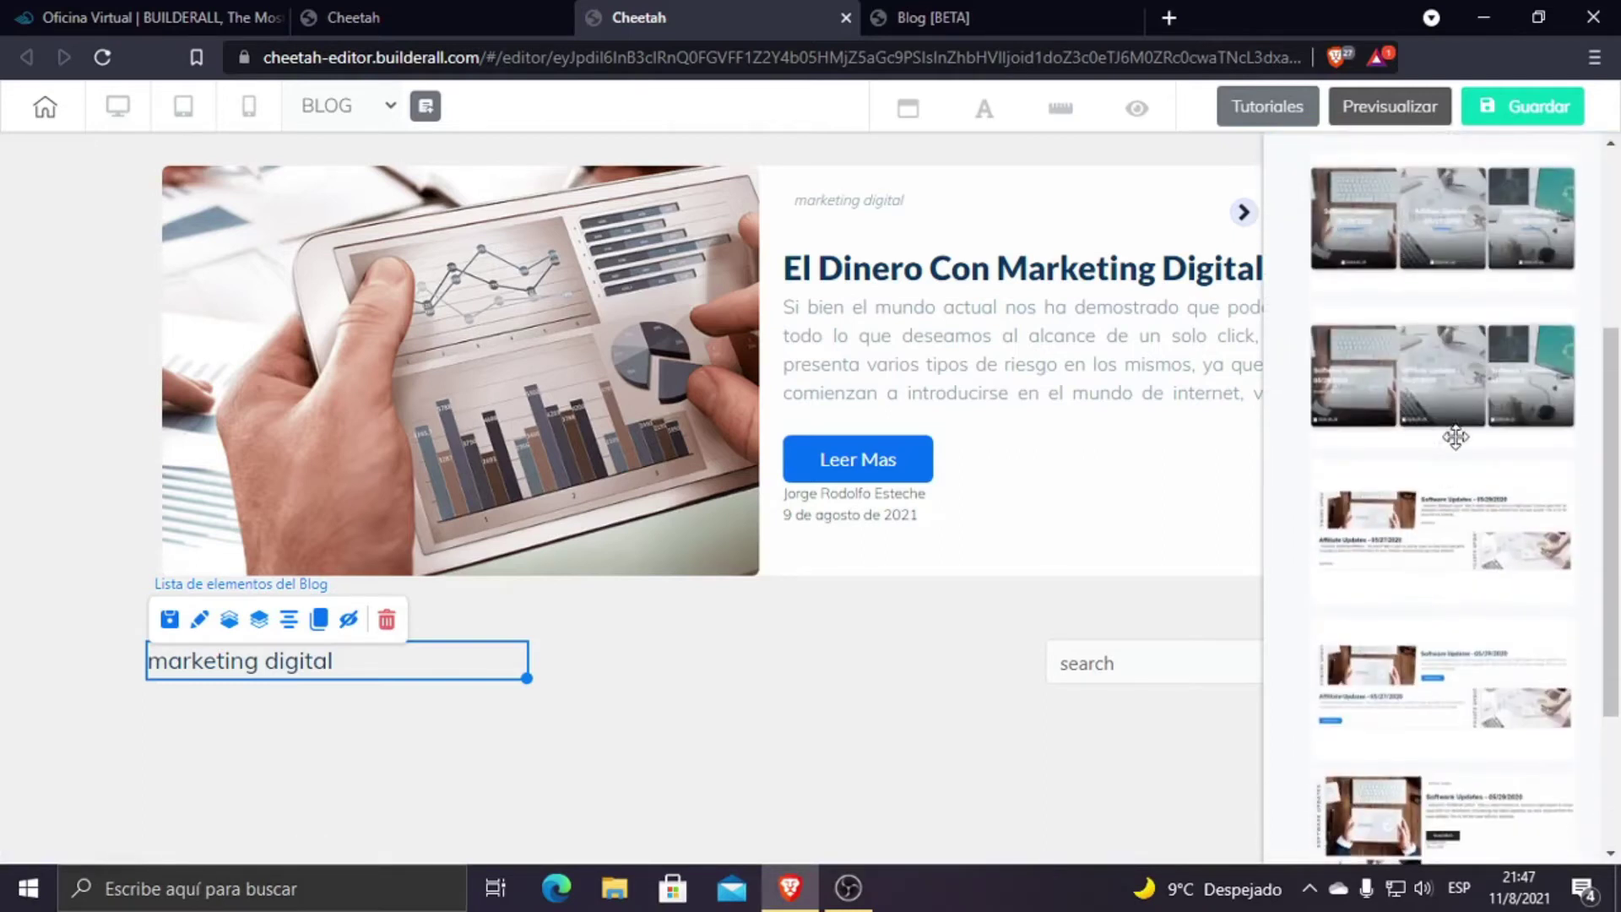
pyautogui.moveTo(1467, 378); pyautogui.dragTo(994, 752)
pyautogui.scroll(-4, 1050, 644)
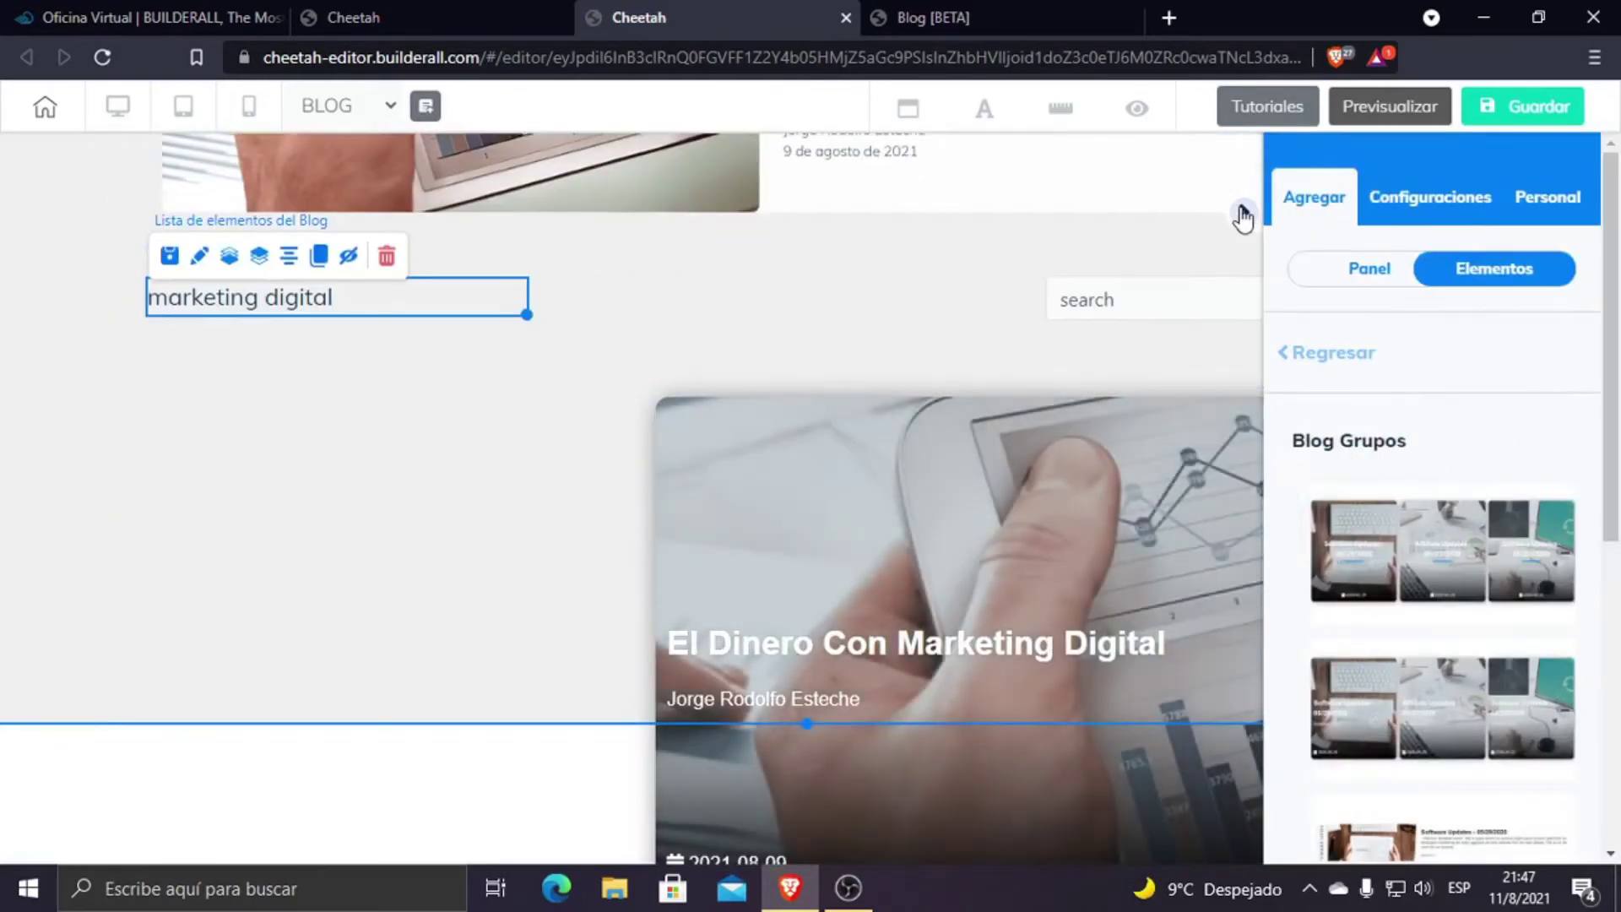
# Step: Move the posts group left under the category list, resize it to nearly the full content width and centre it
pyautogui.click(1242, 214)
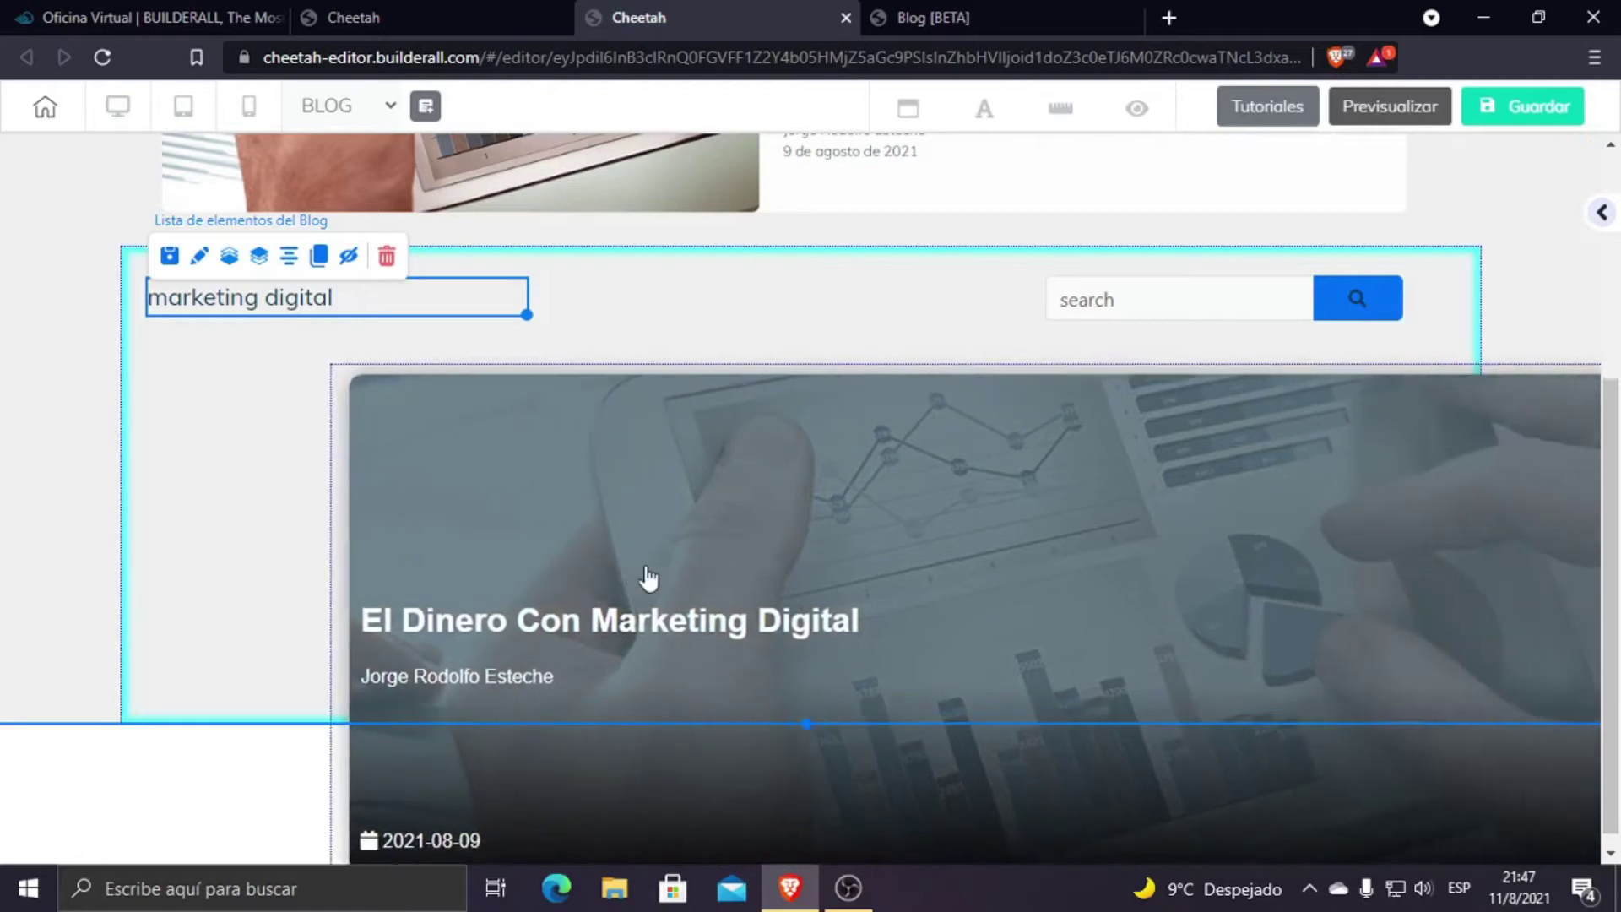
pyautogui.click(471, 579)
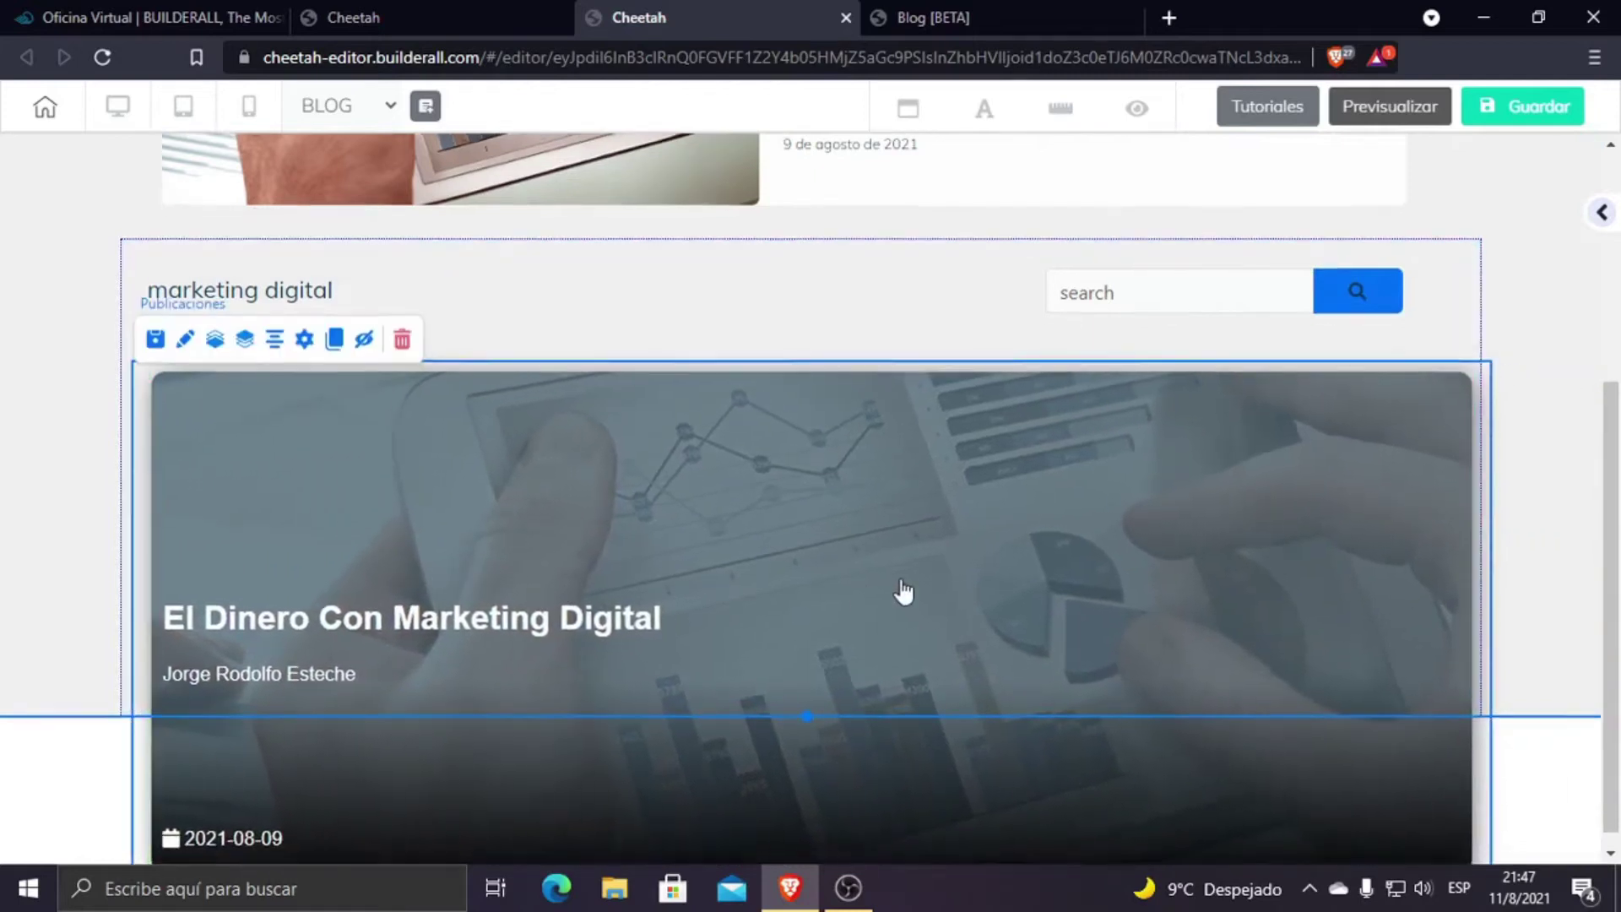
pyautogui.moveTo(1489, 857); pyautogui.dragTo(640, 734)
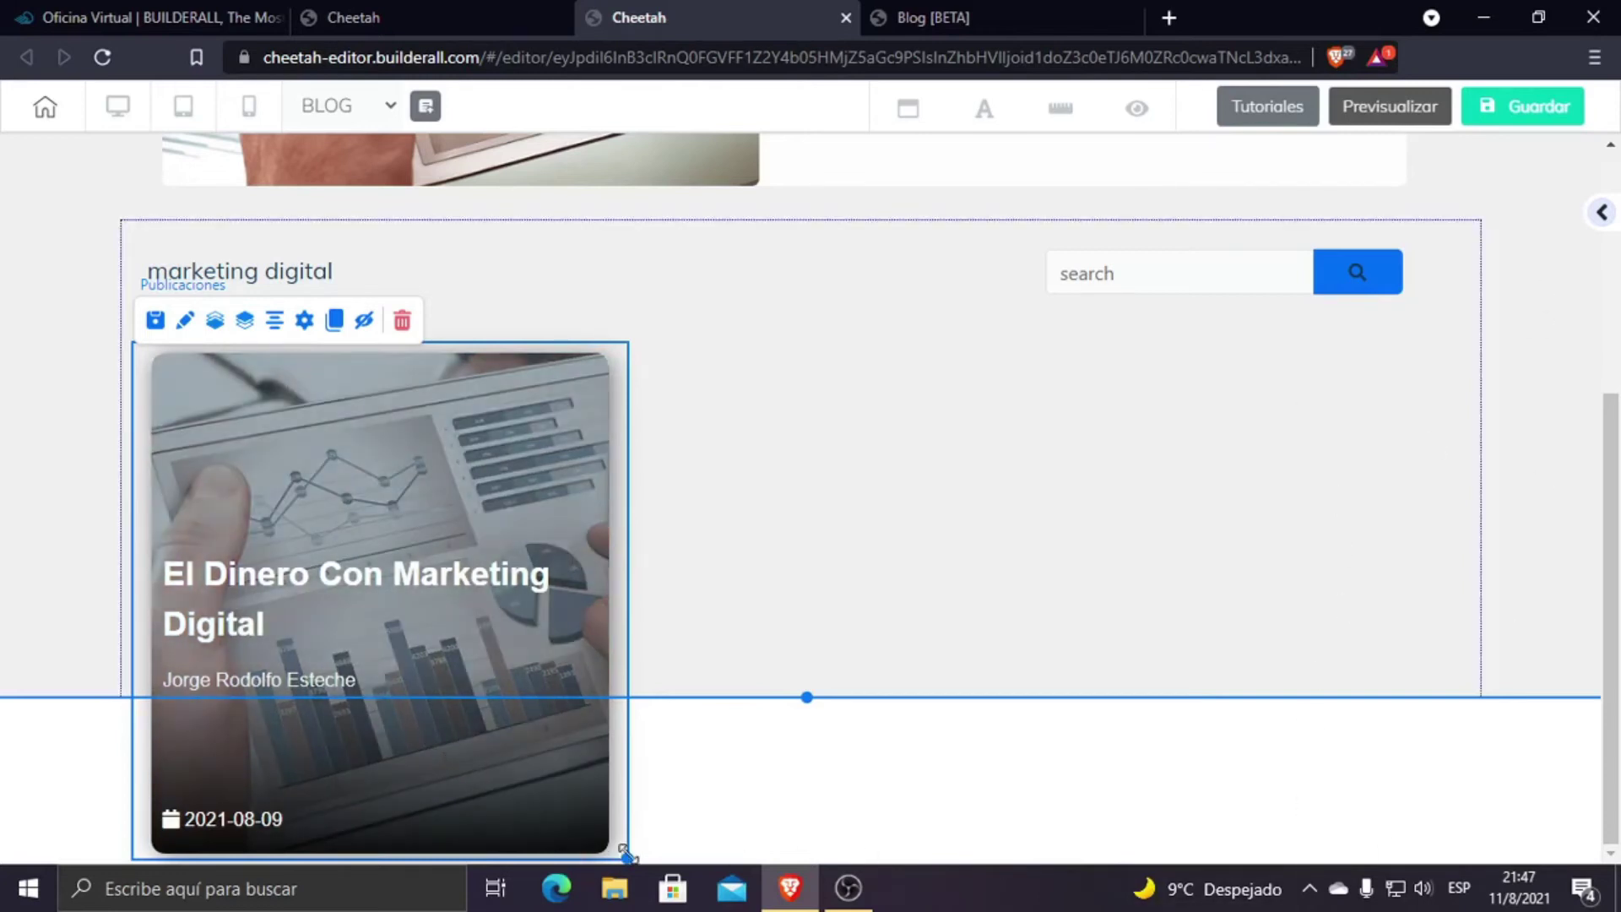
pyautogui.moveTo(626, 858); pyautogui.dragTo(1466, 858)
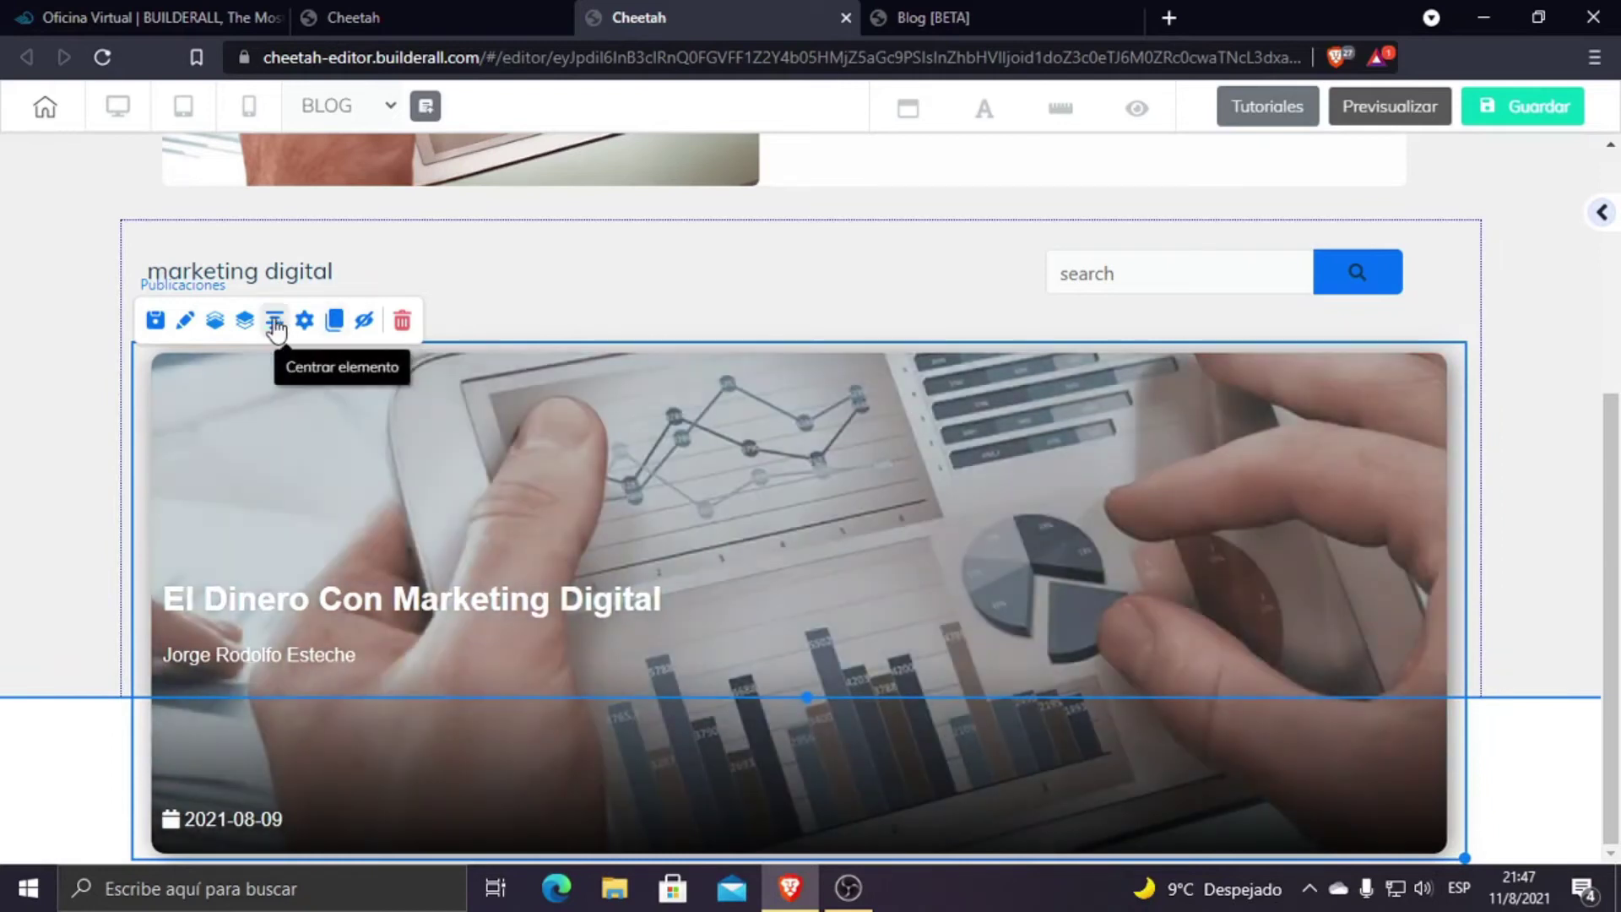
pyautogui.click(276, 321)
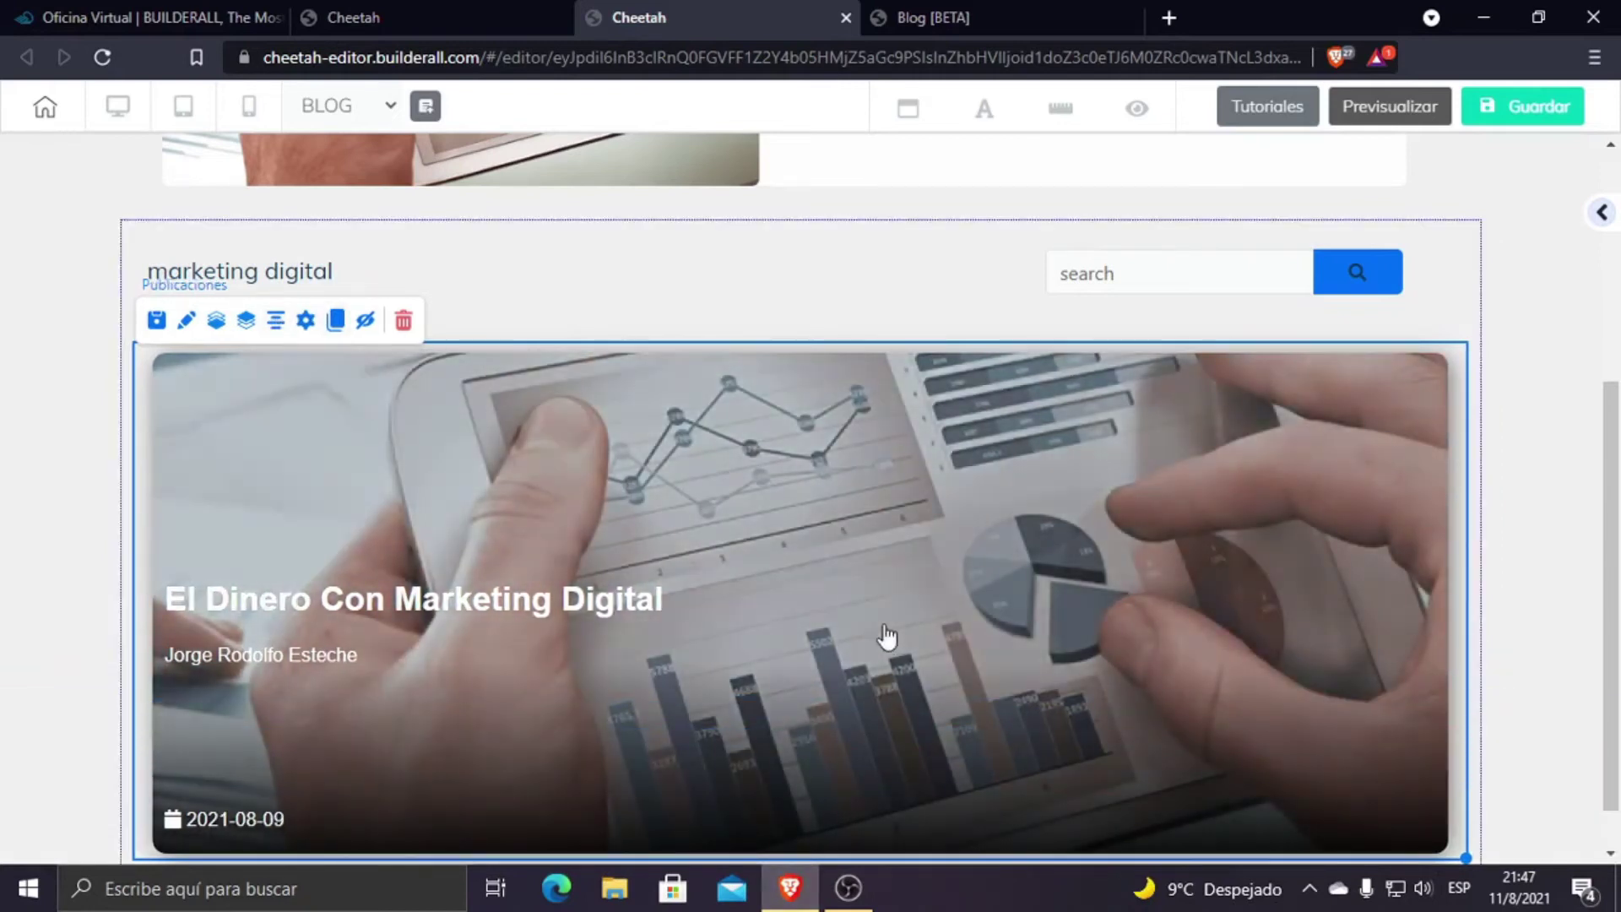
# Step: Examine the other Blog Grupos layouts and review the feed page's arrangement from the featured post to the posts group
pyautogui.scroll(-1, 860, 709)
pyautogui.scroll(3, 1032, 727)
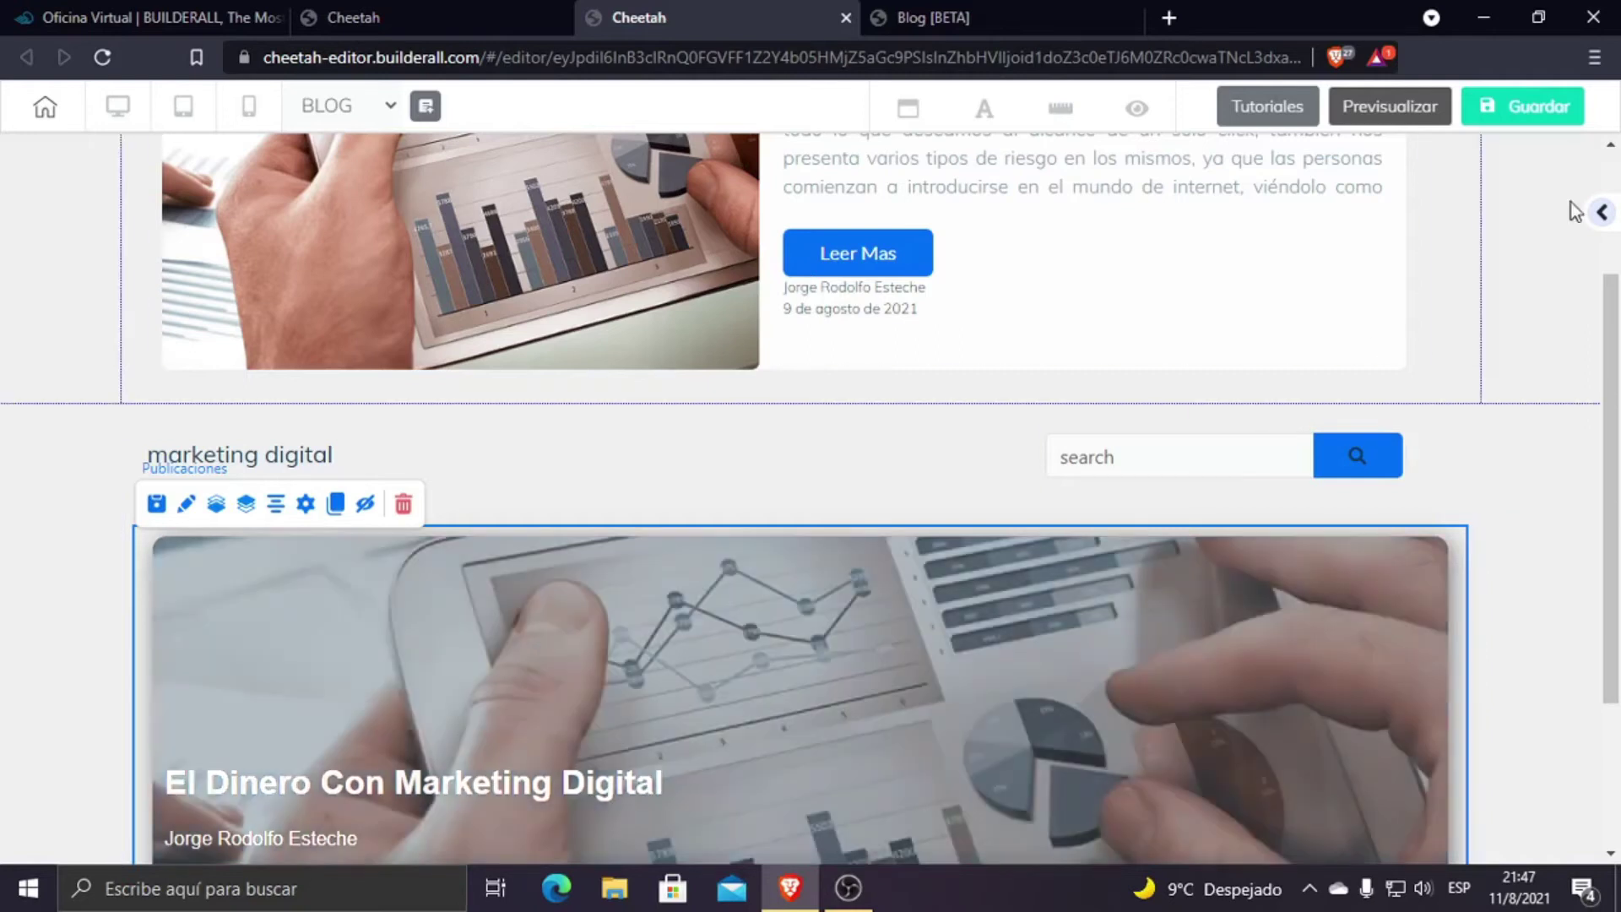
pyautogui.click(1605, 211)
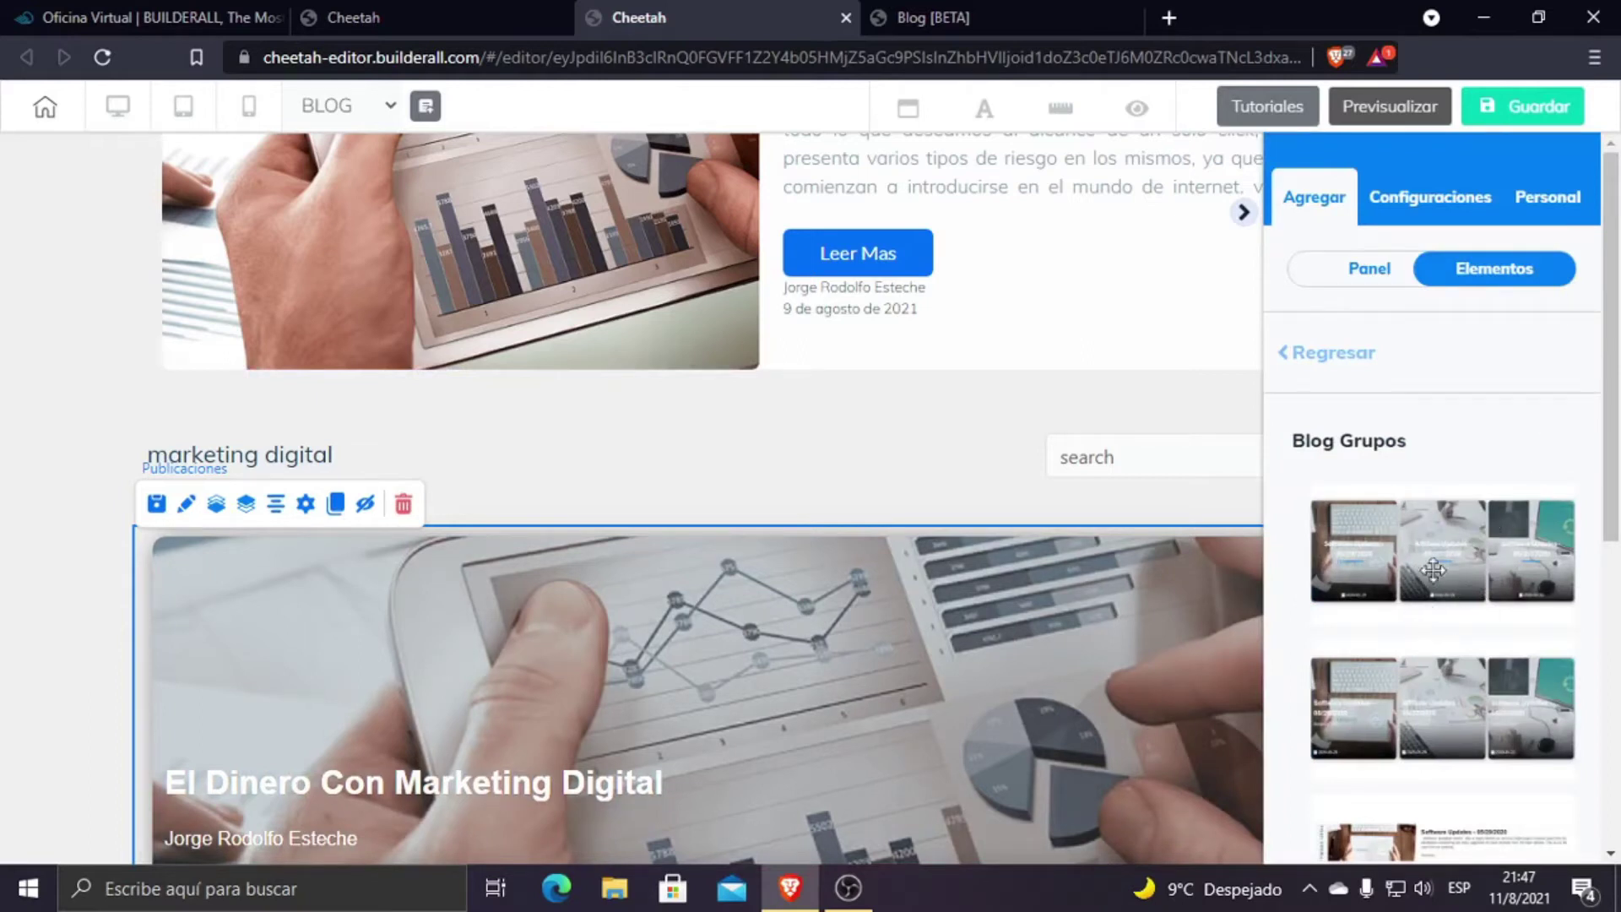
pyautogui.scroll(-3, 1425, 589)
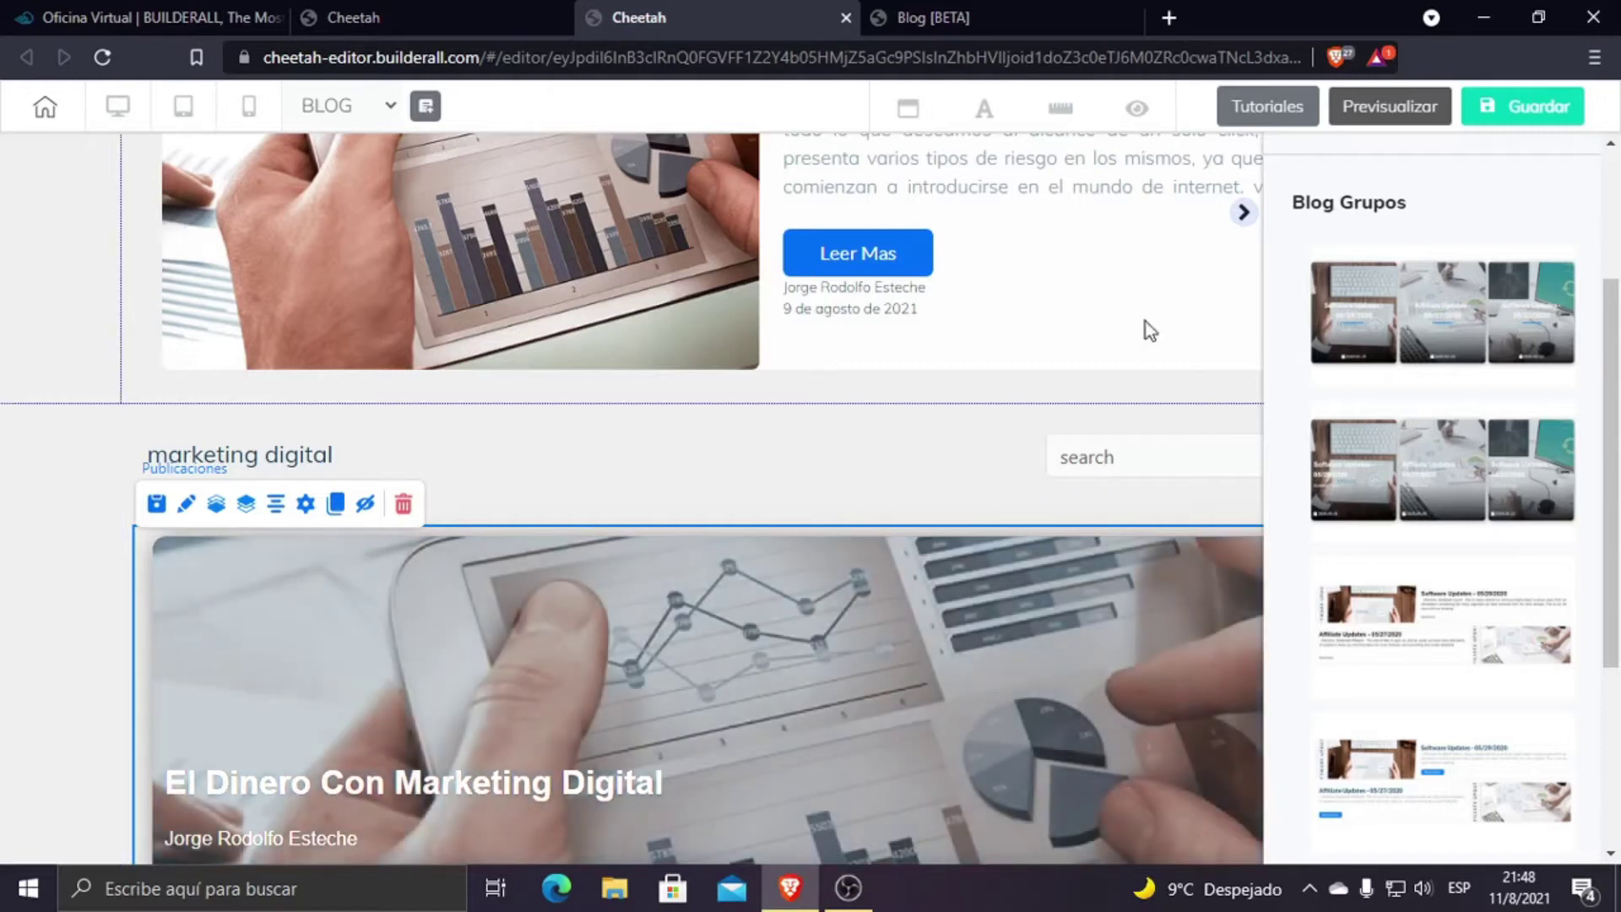
pyautogui.click(1245, 216)
pyautogui.scroll(-3, 1113, 471)
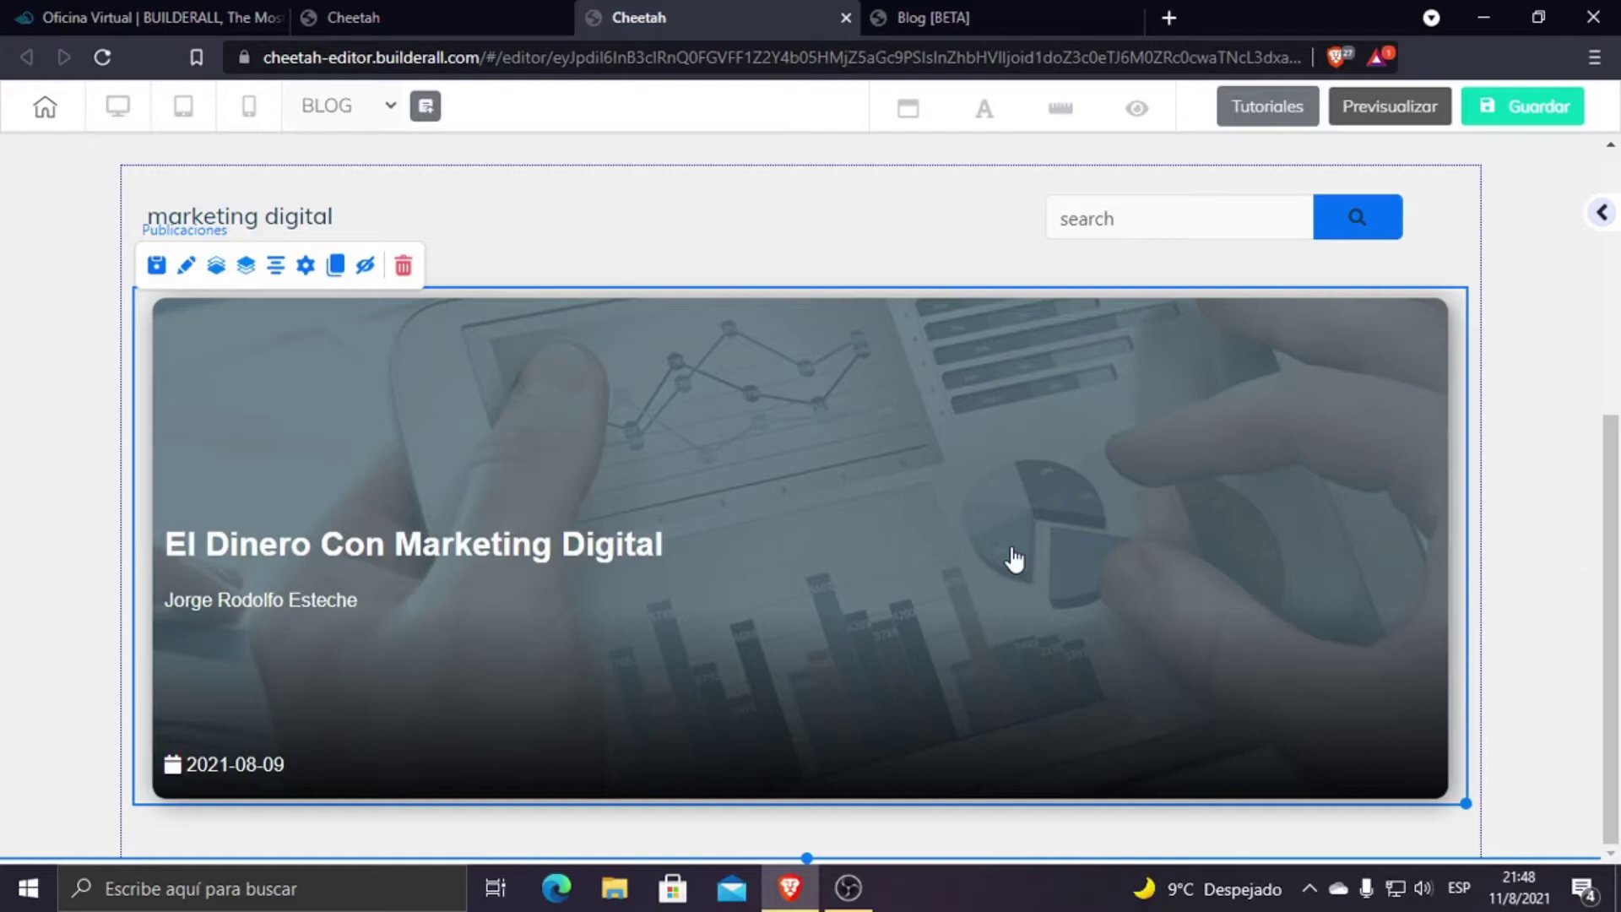
pyautogui.scroll(5, 1014, 559)
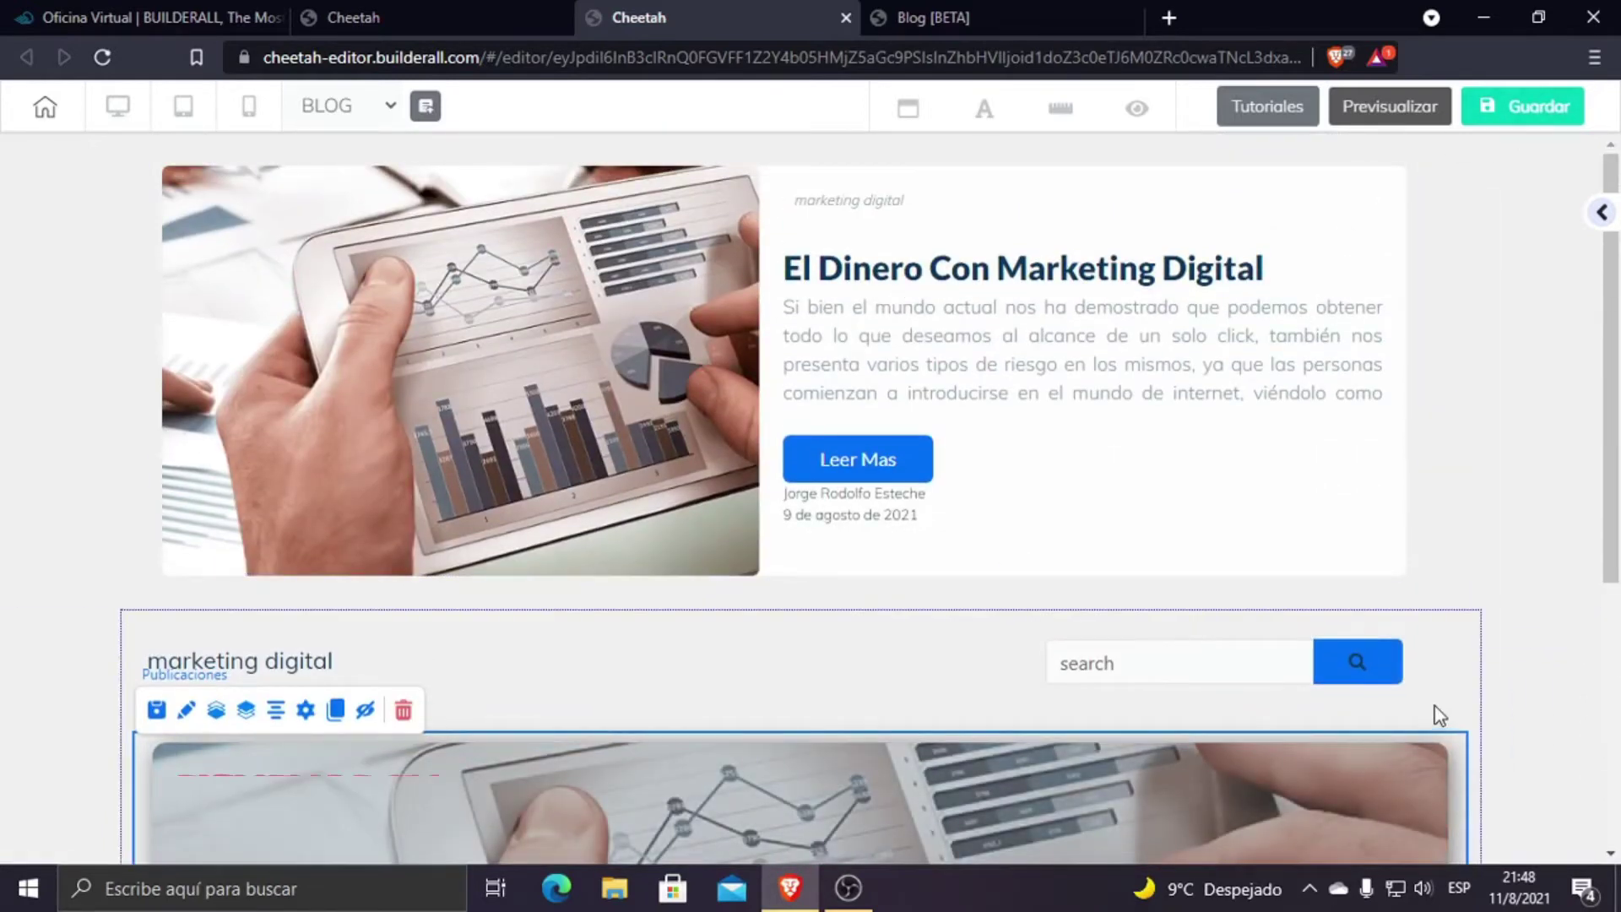
# Step: Save the blog feed page, publish the site and dismiss the publication notice
pyautogui.click(1528, 110)
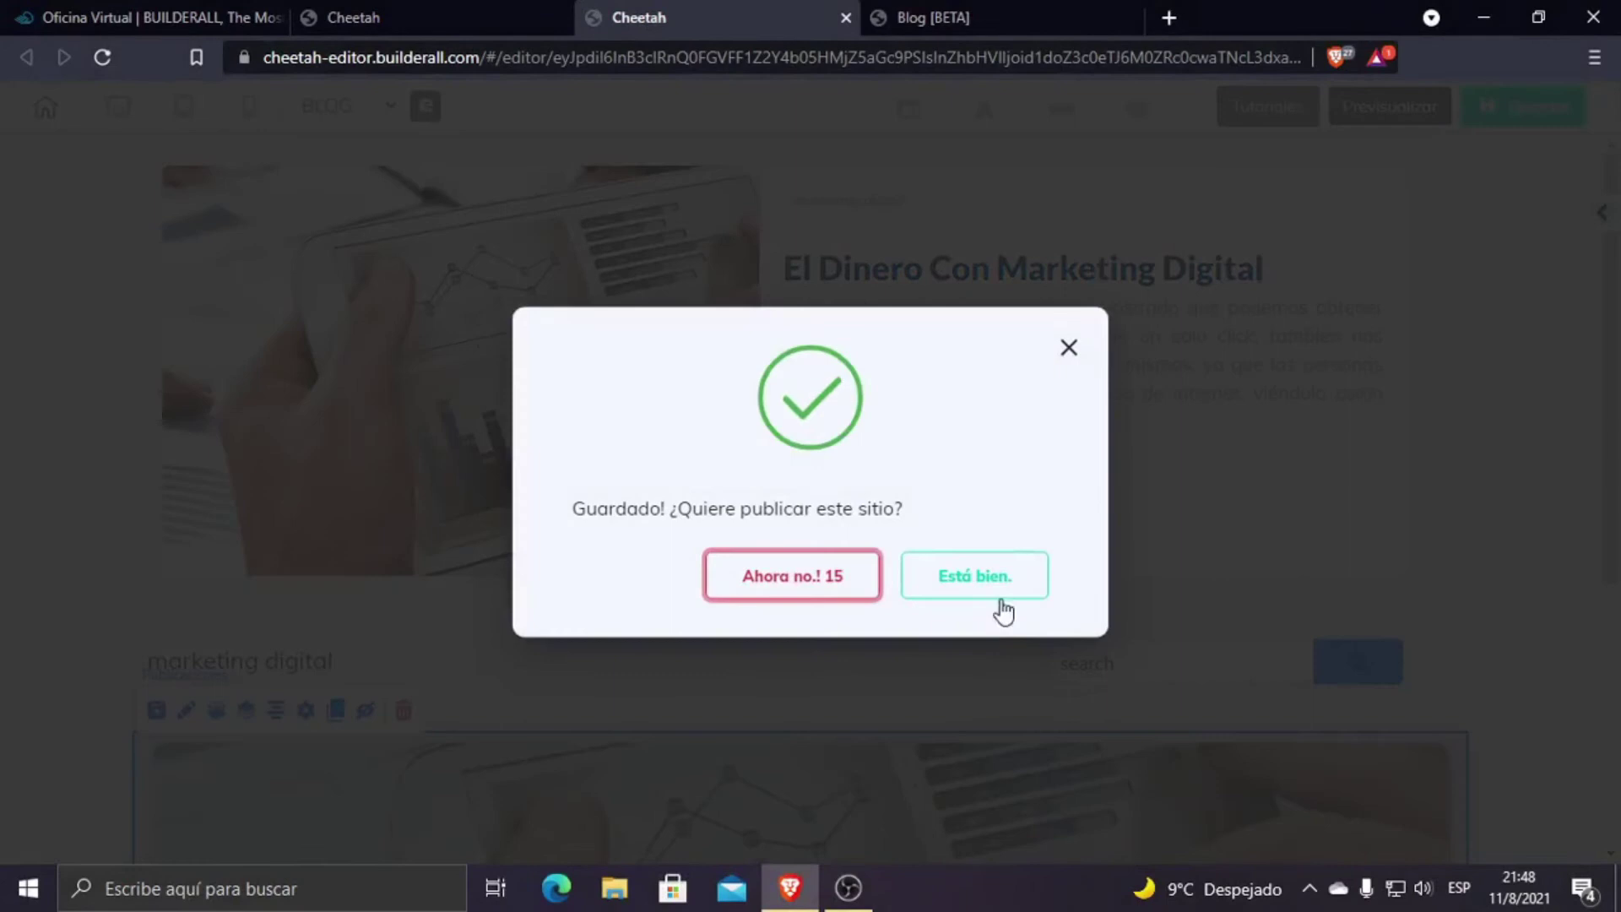
pyautogui.click(1003, 598)
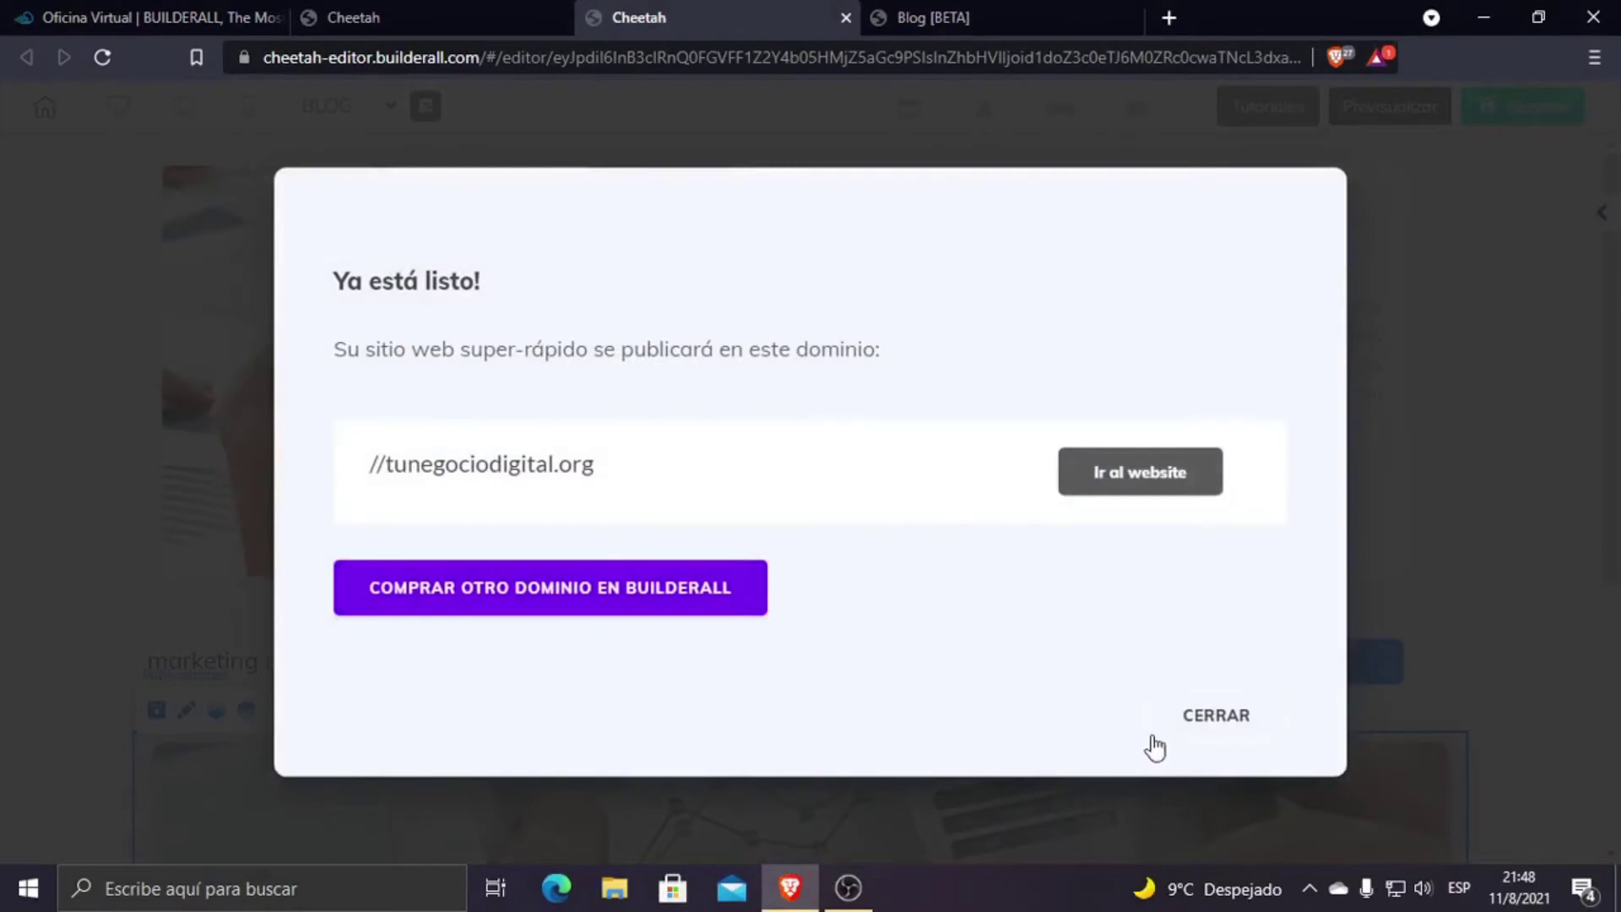
pyautogui.click(1219, 725)
# Step: Leave the feed page editor and open the BLOG post page for editing
pyautogui.click(39, 110)
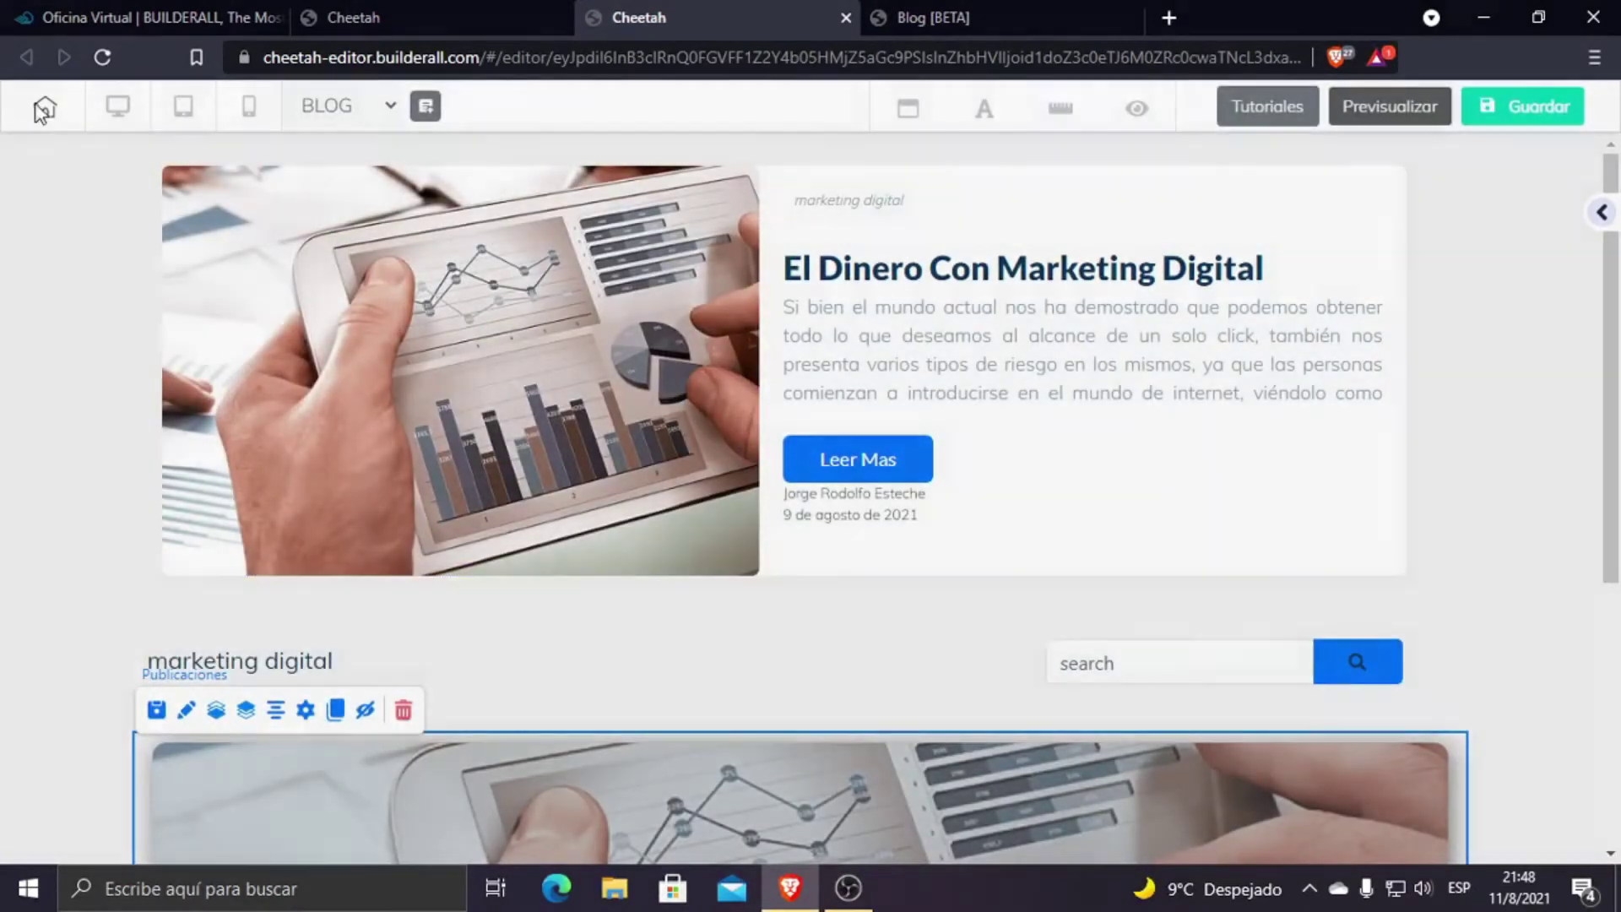
pyautogui.click(850, 513)
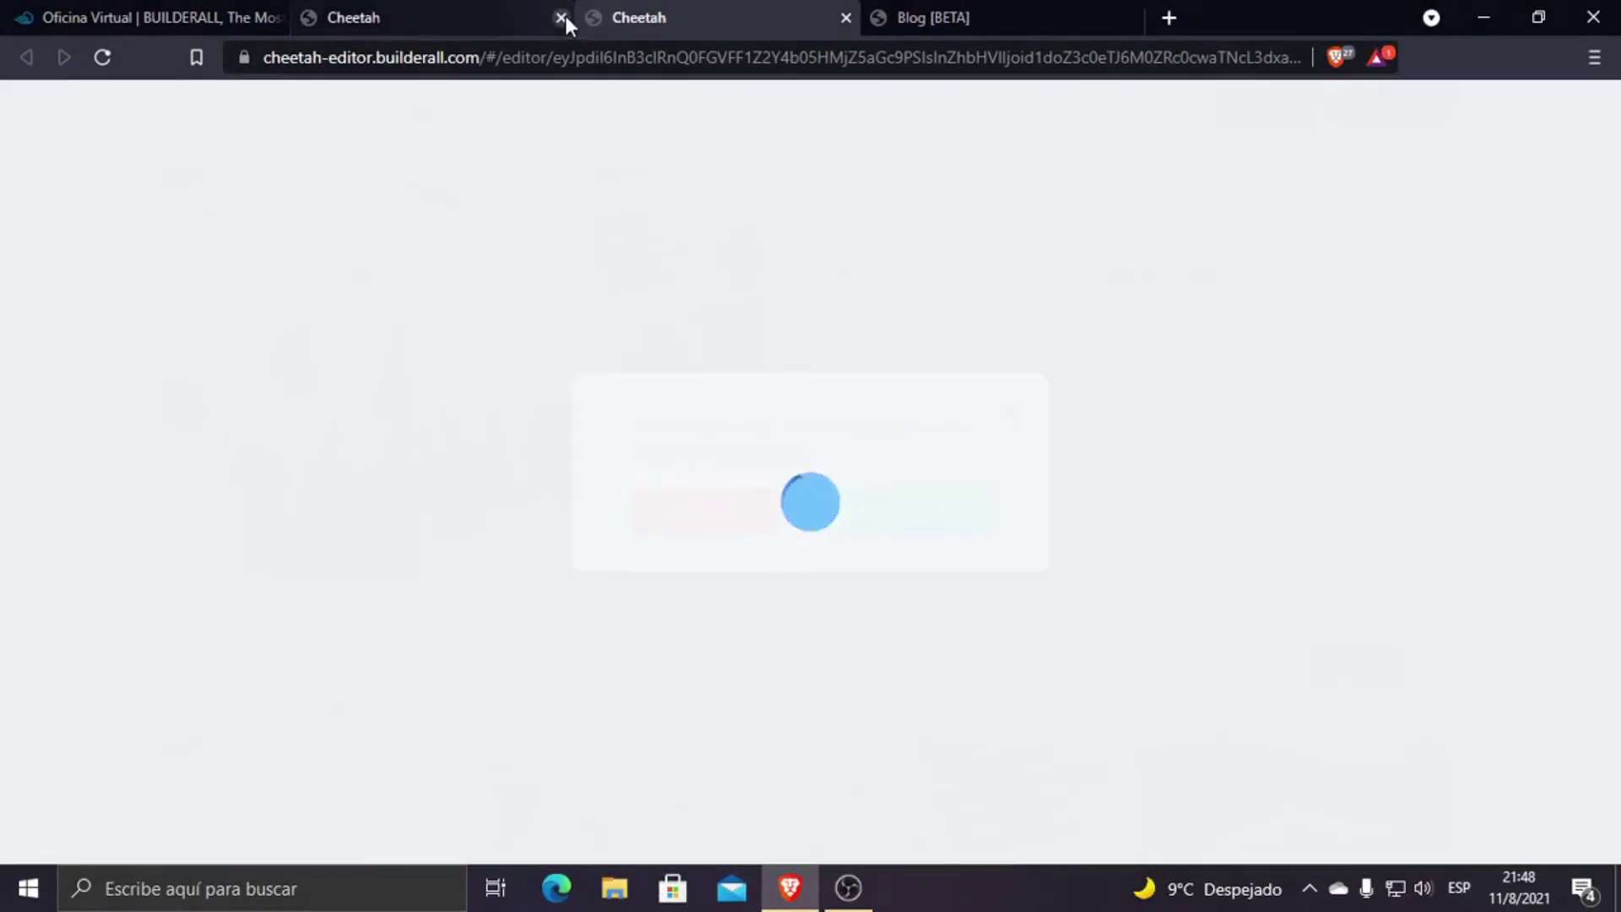
pyautogui.click(903, 512)
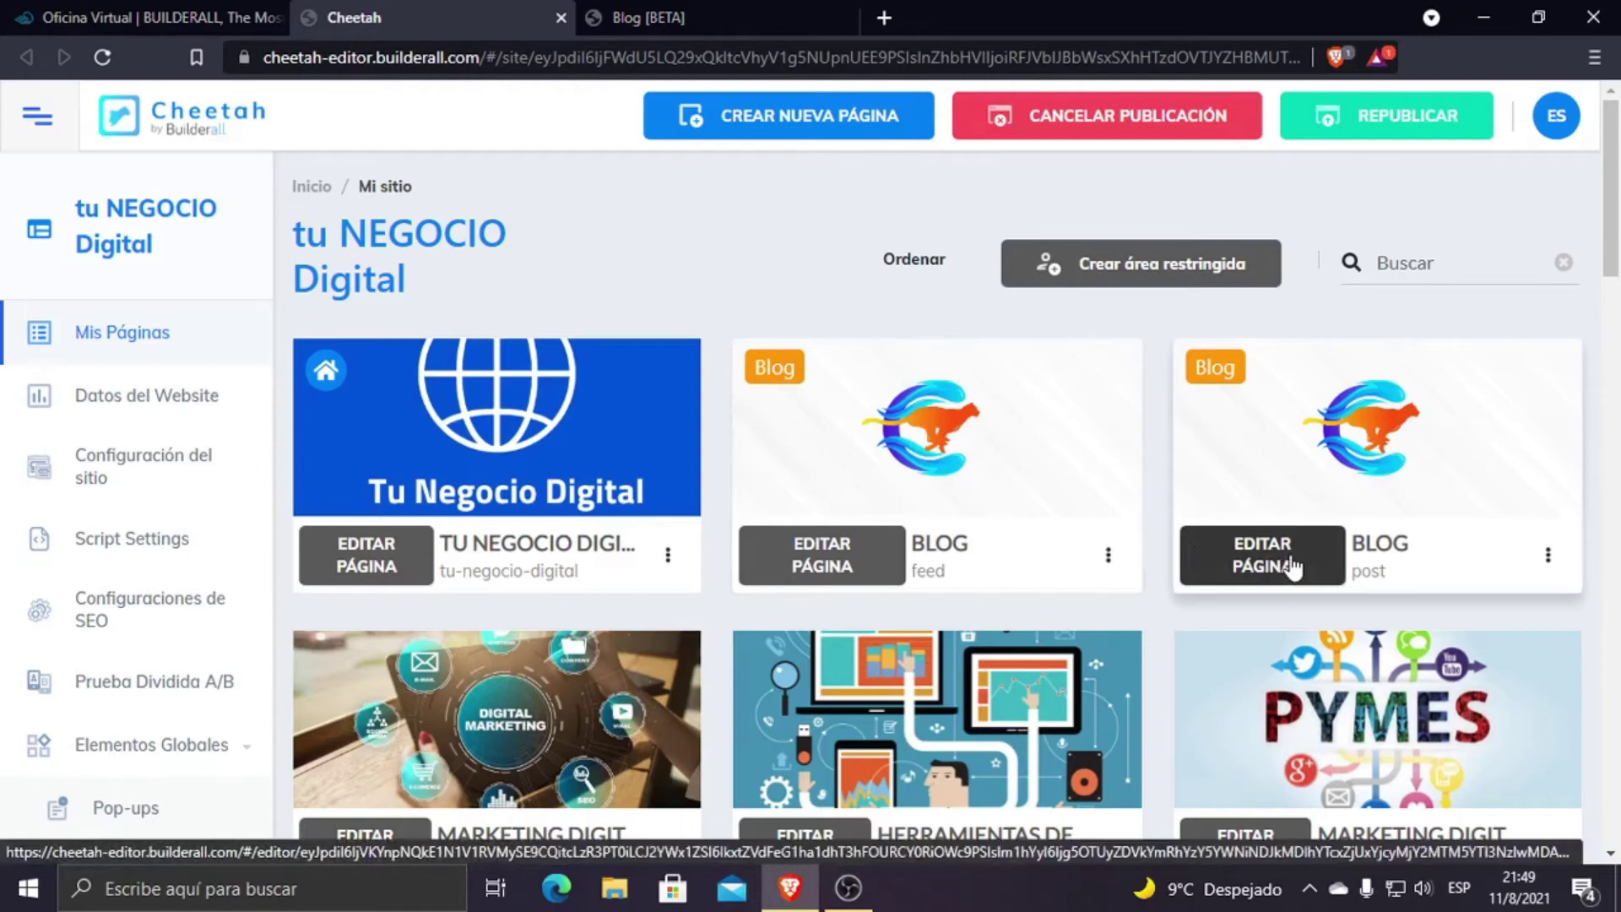
pyautogui.click(1290, 559)
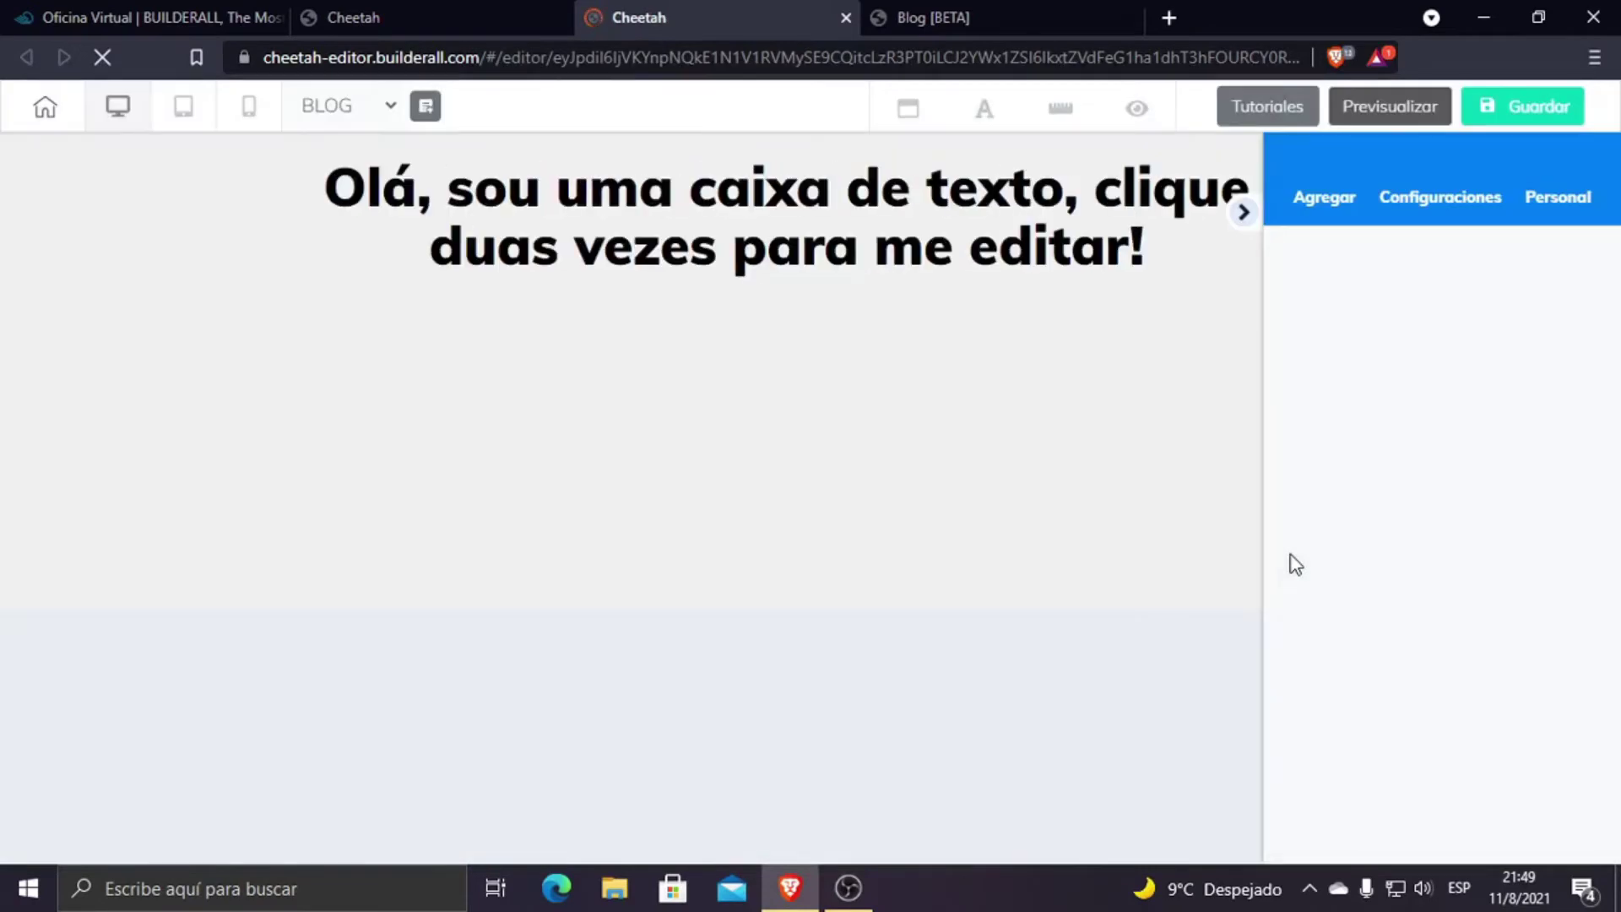
# Step: Delete the placeholder text box from the blog post page
pyautogui.click(878, 236)
pyautogui.press('Delete')
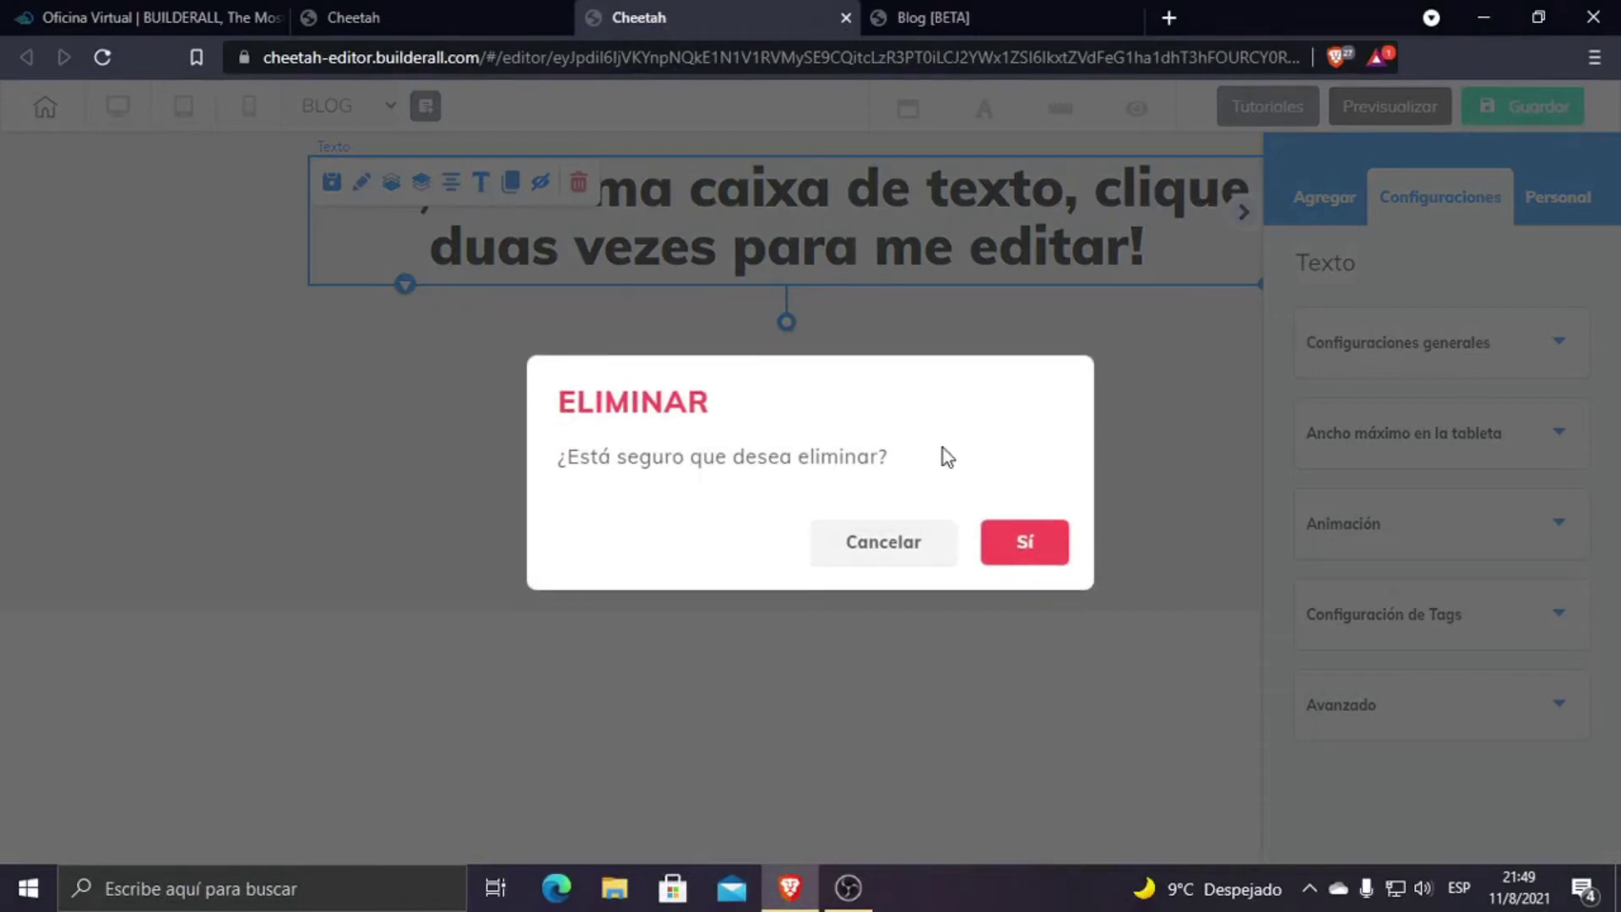
pyautogui.click(1044, 559)
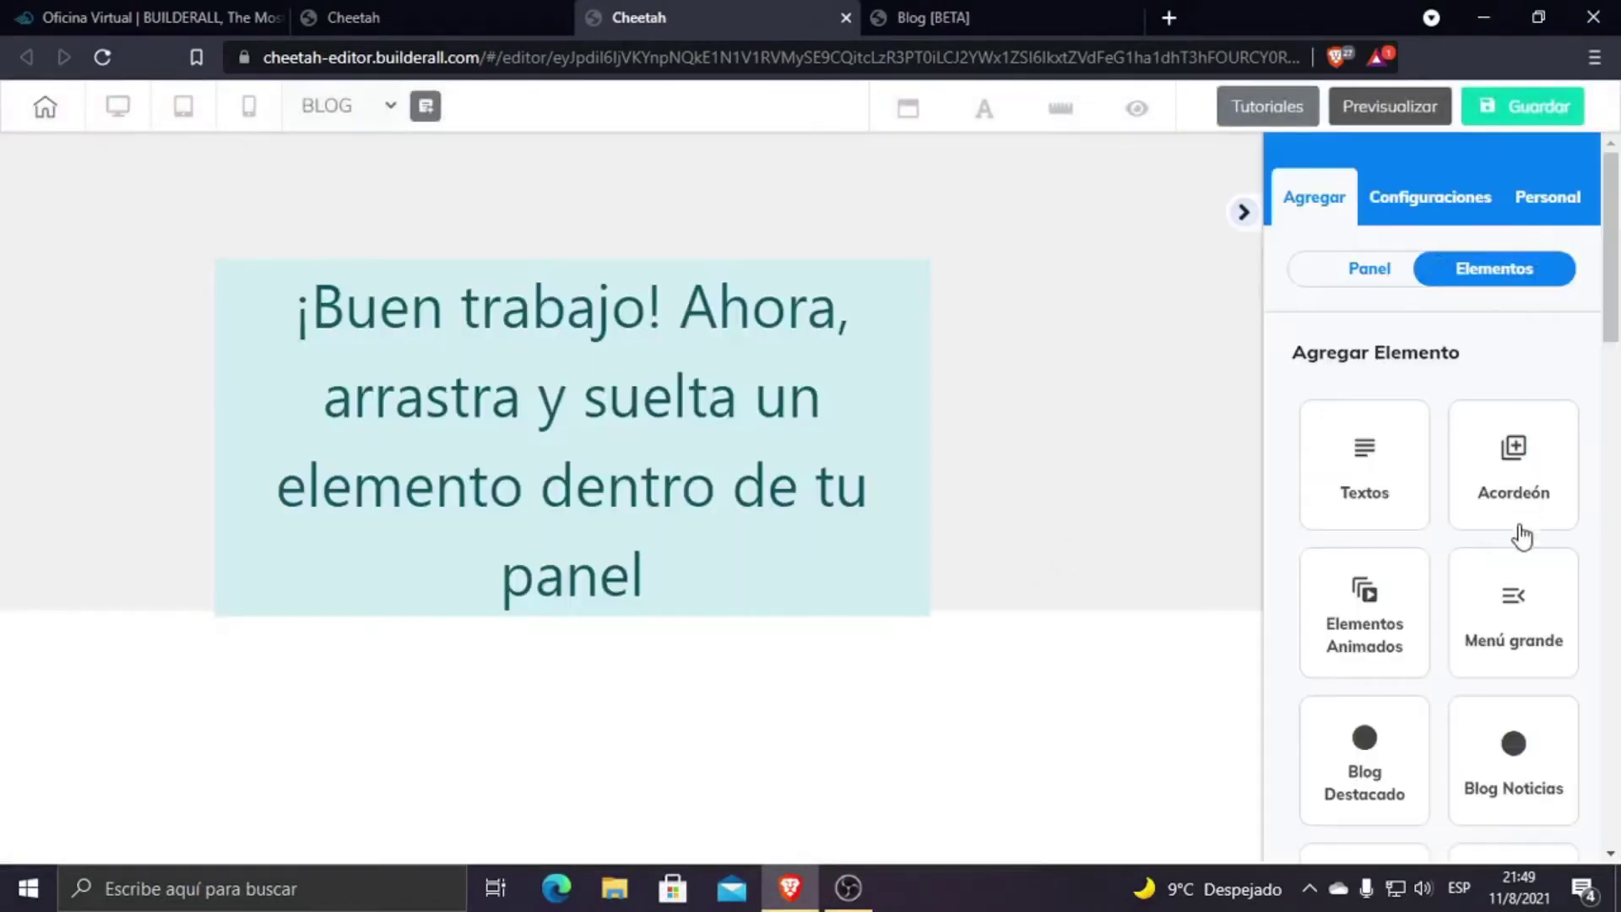
# Step: Add the third Blog Grupos layout at the top of the post page's panel and widen it to nearly the full content width
pyautogui.scroll(-5, 1505, 557)
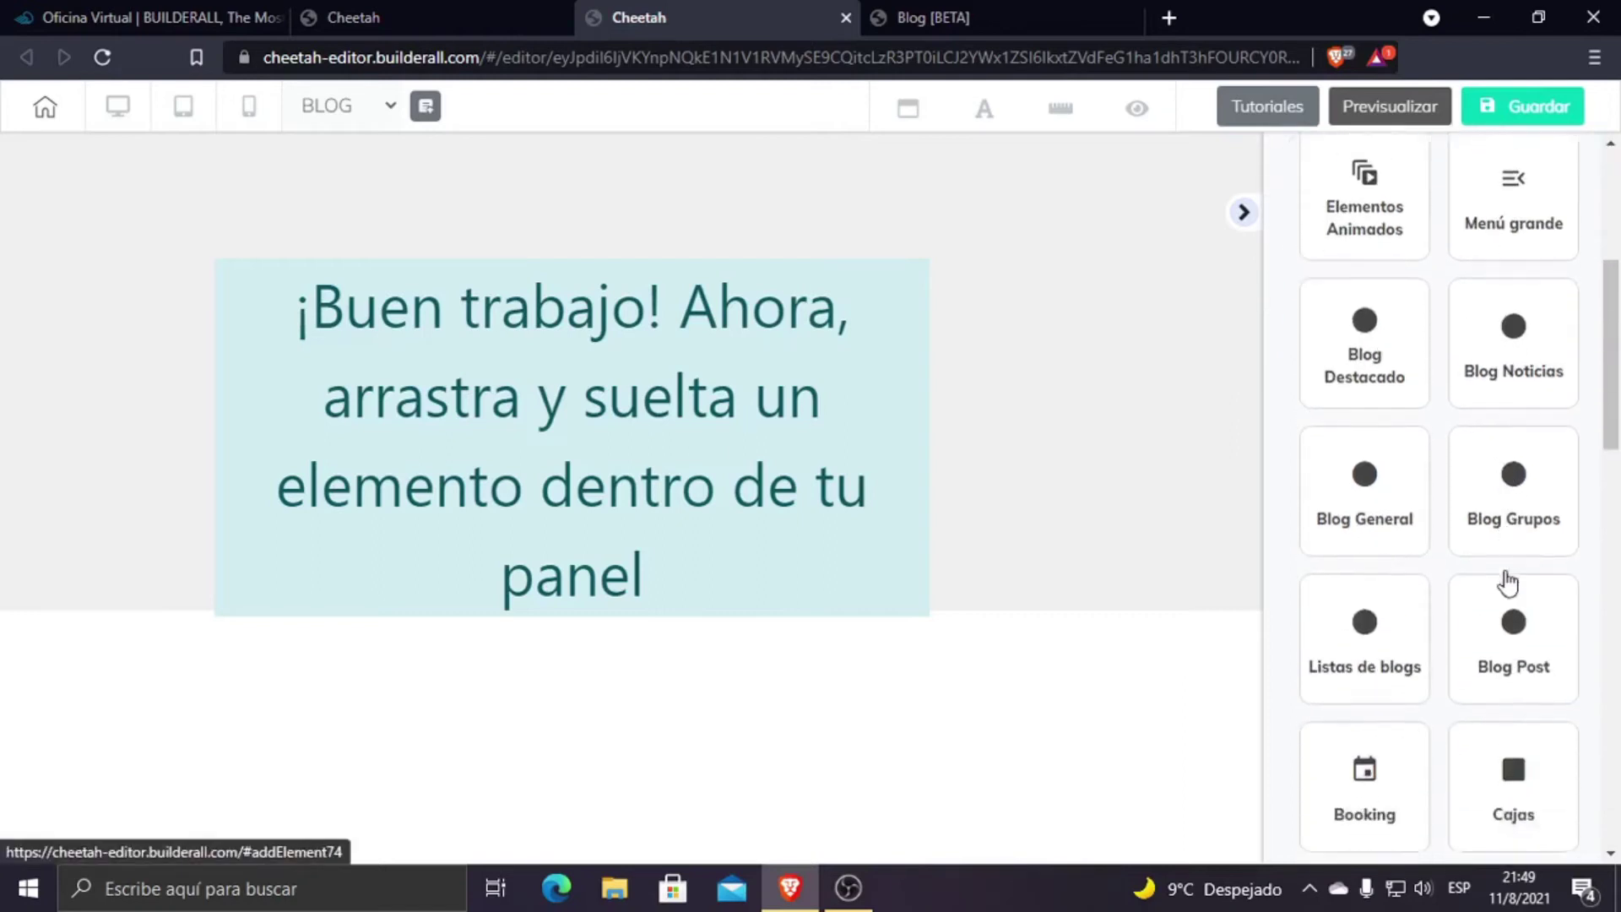
pyautogui.click(1512, 439)
pyautogui.scroll(-4, 1448, 676)
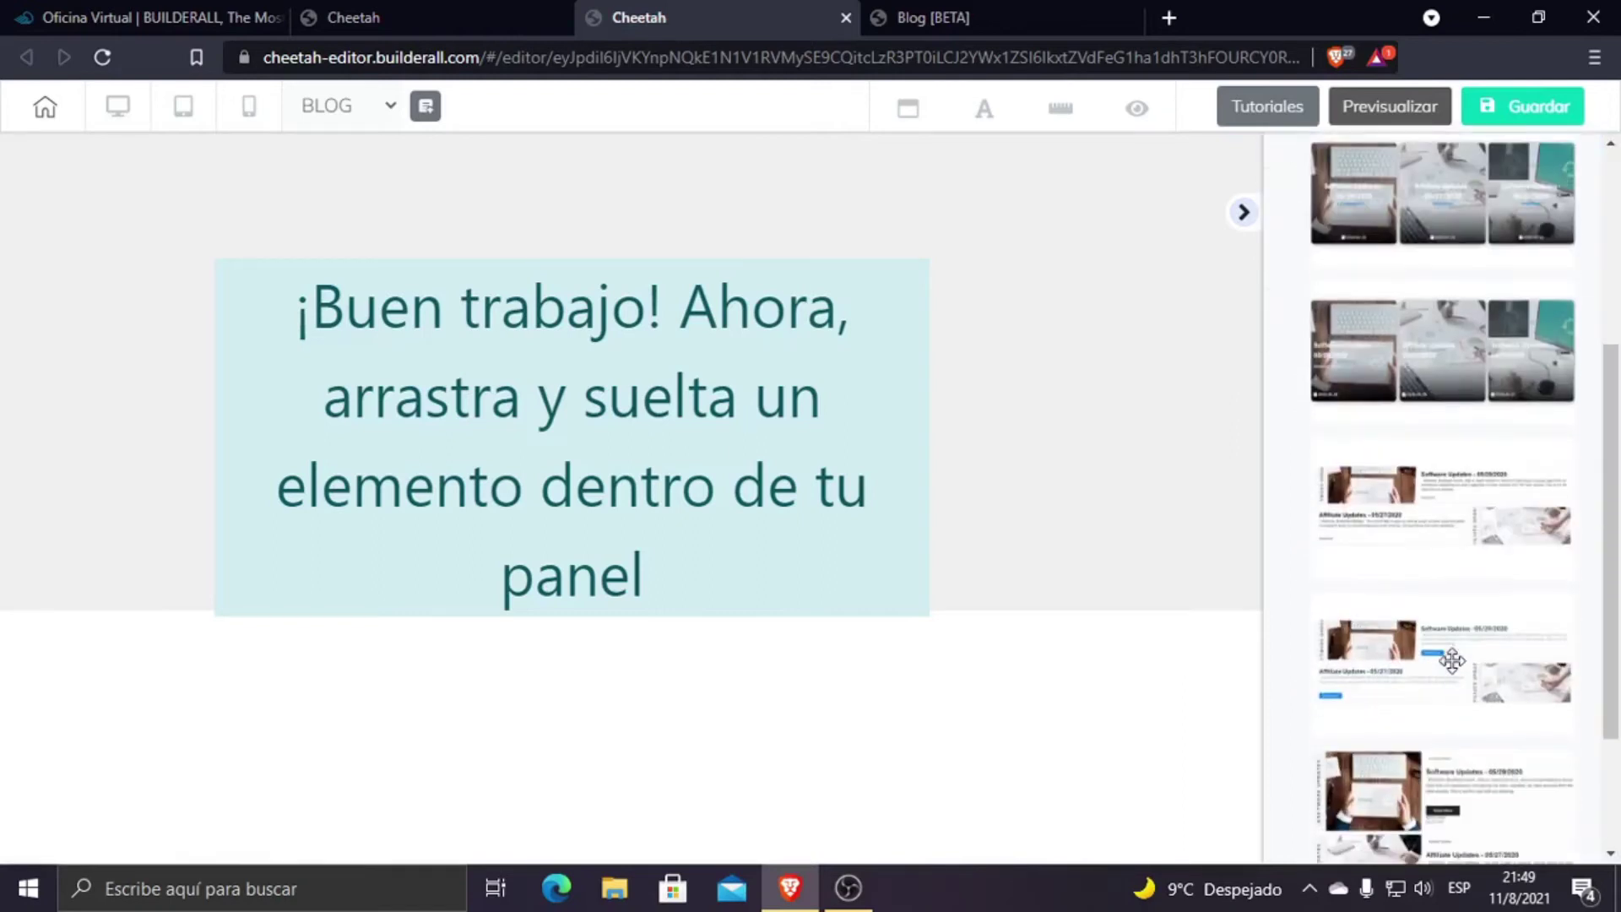
pyautogui.moveTo(1469, 505); pyautogui.dragTo(868, 407)
pyautogui.moveTo(1054, 336); pyautogui.dragTo(934, 303)
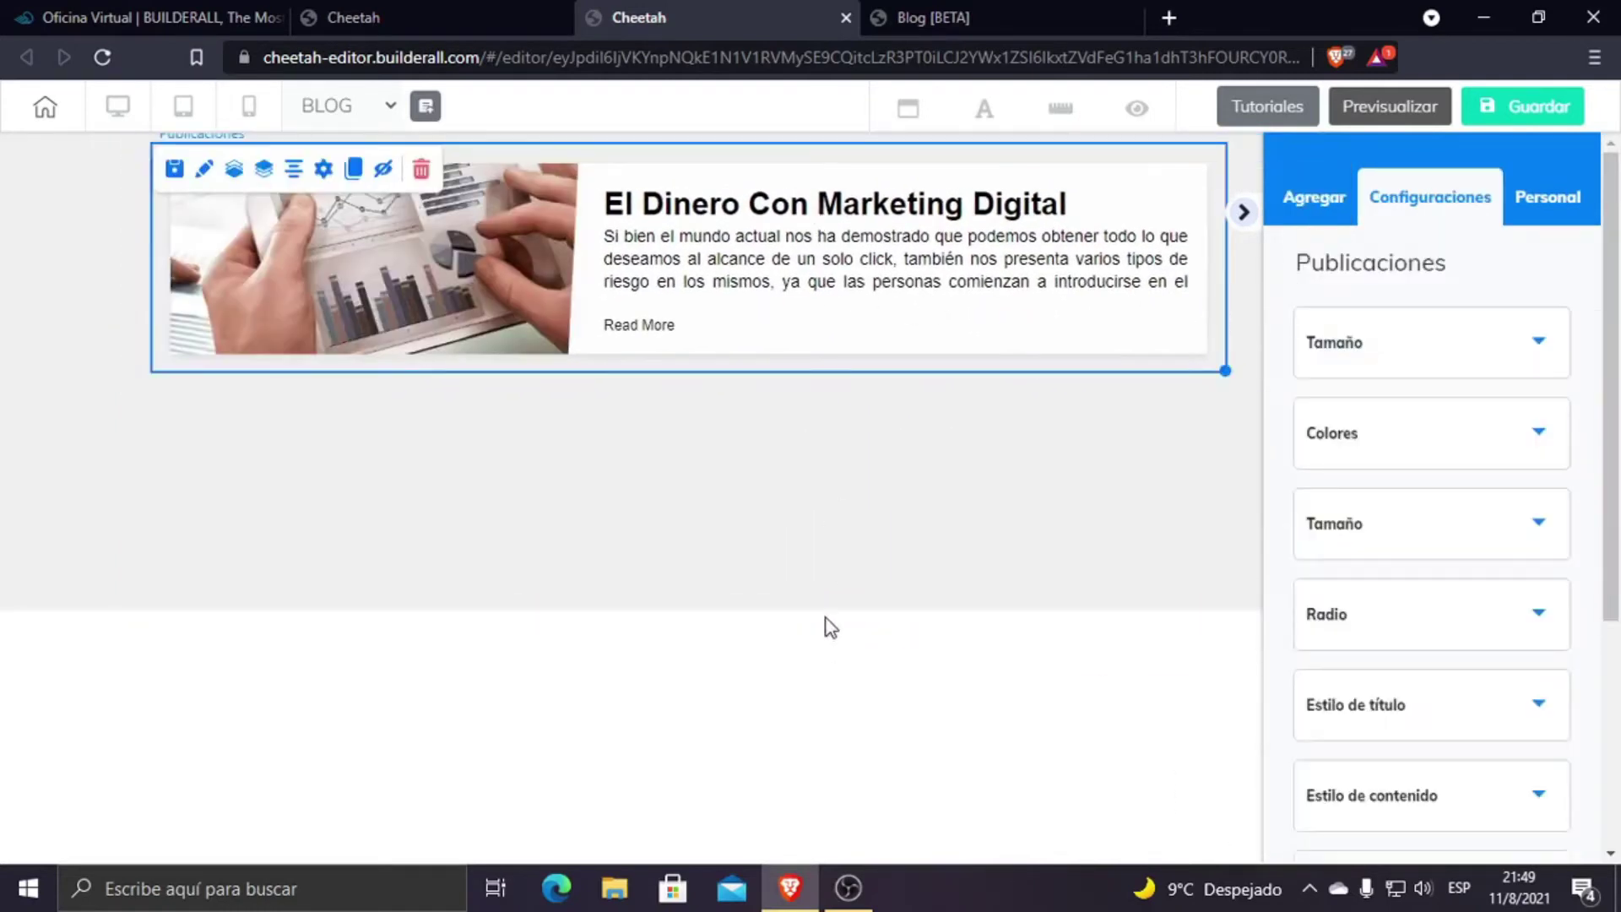
pyautogui.click(1245, 211)
pyautogui.moveTo(1225, 369); pyautogui.dragTo(1483, 463)
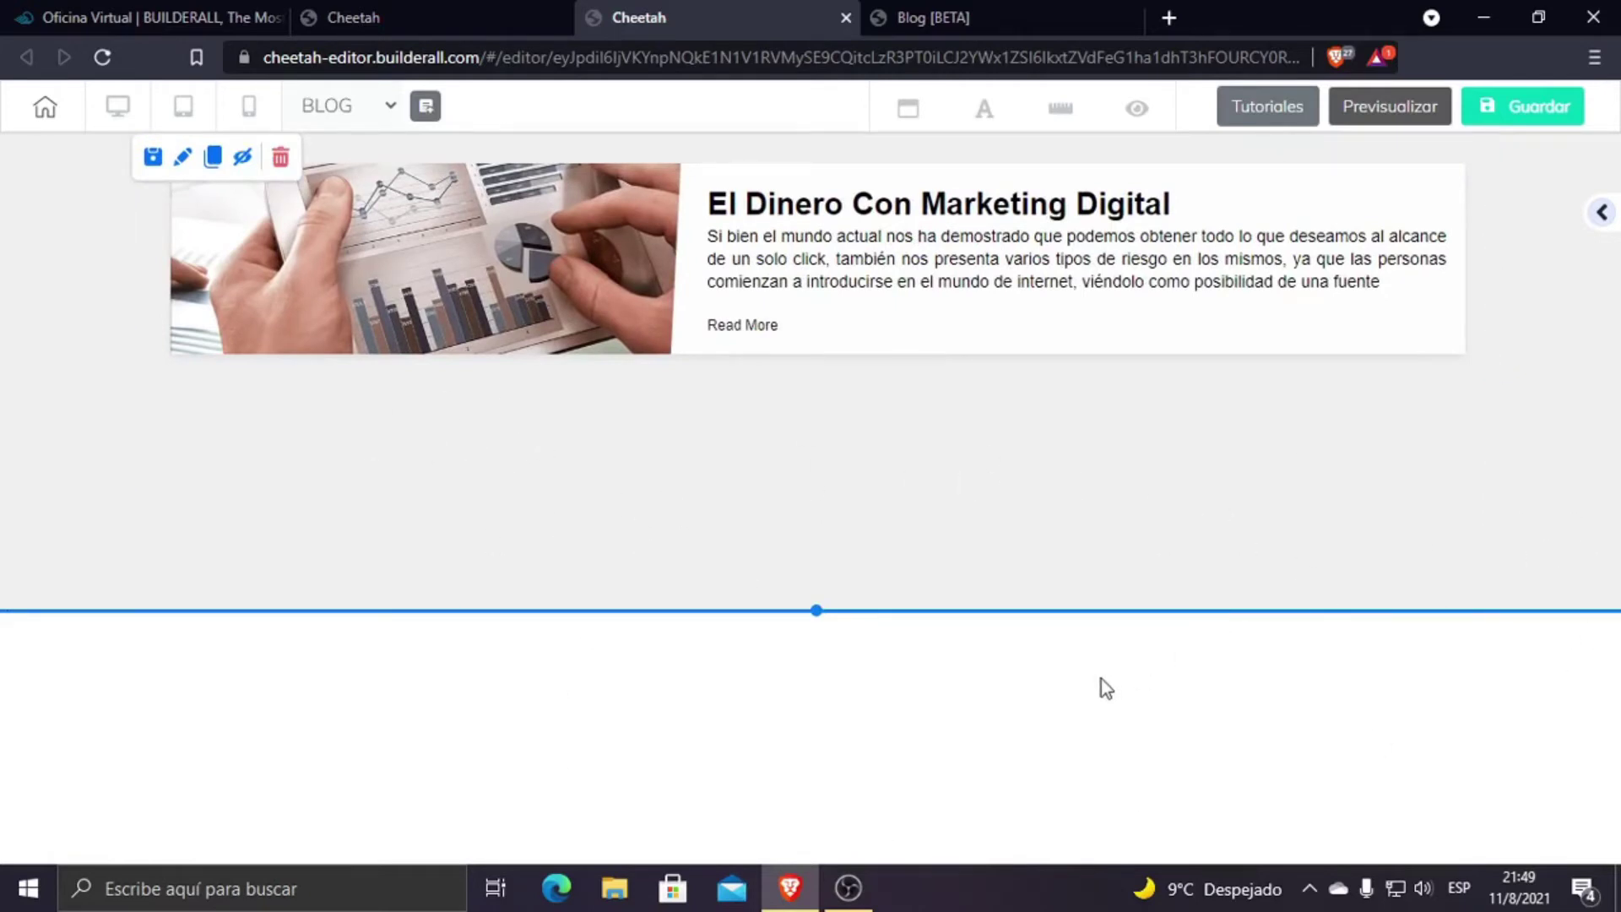
# Step: Add a blank panel below the blog groups panel on the blog post page
pyautogui.click(1605, 213)
pyautogui.click(1379, 283)
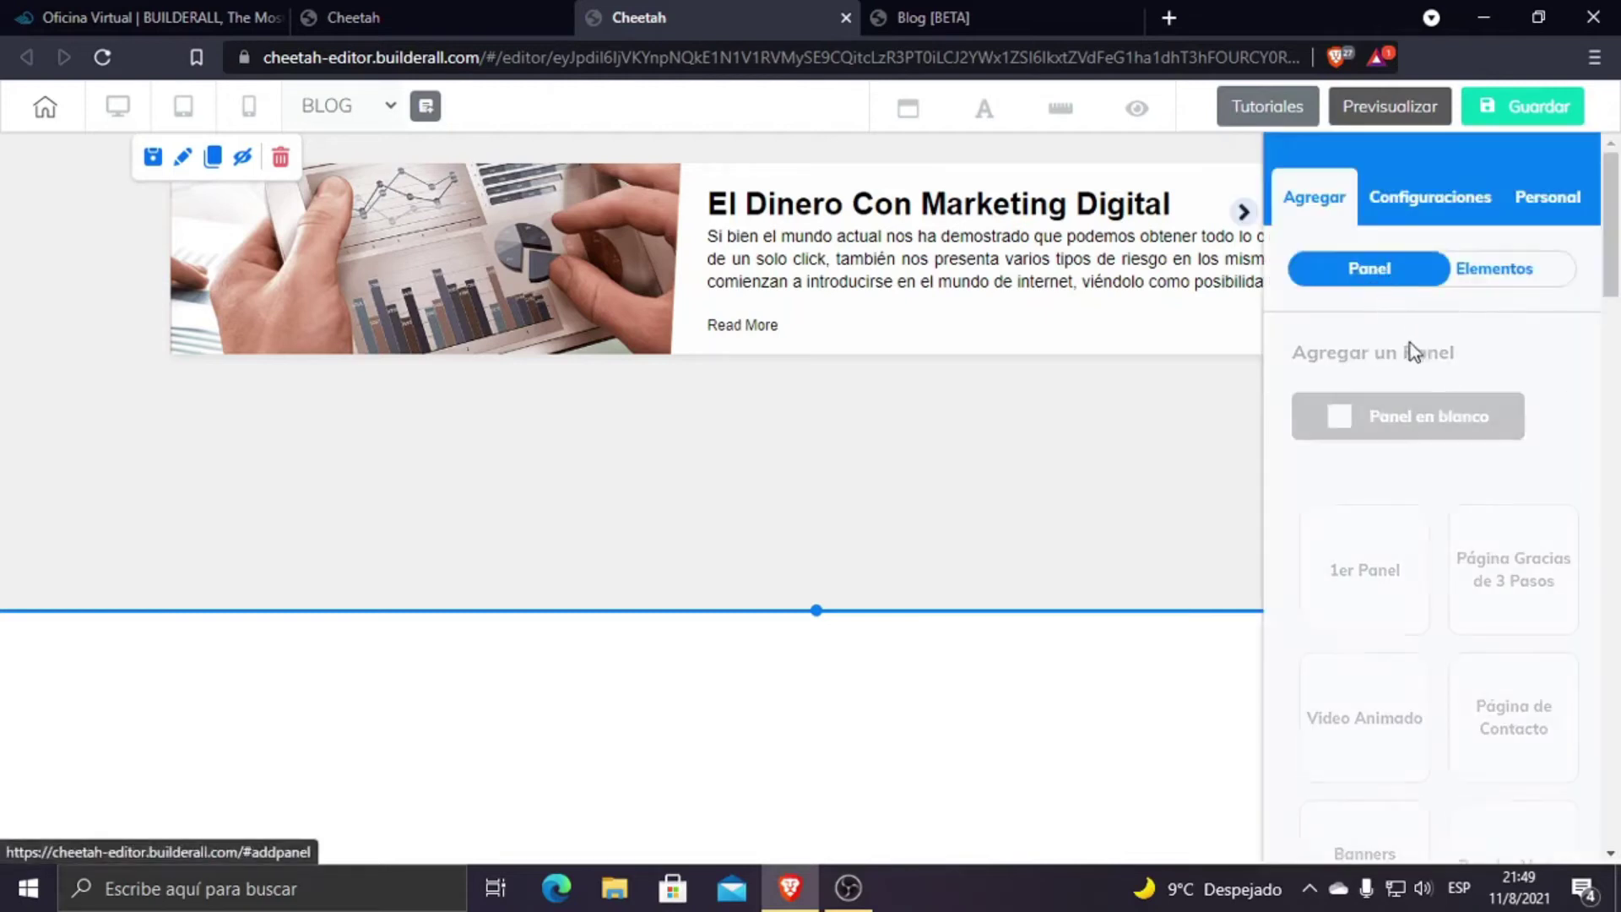
pyautogui.click(1397, 416)
pyautogui.click(1499, 270)
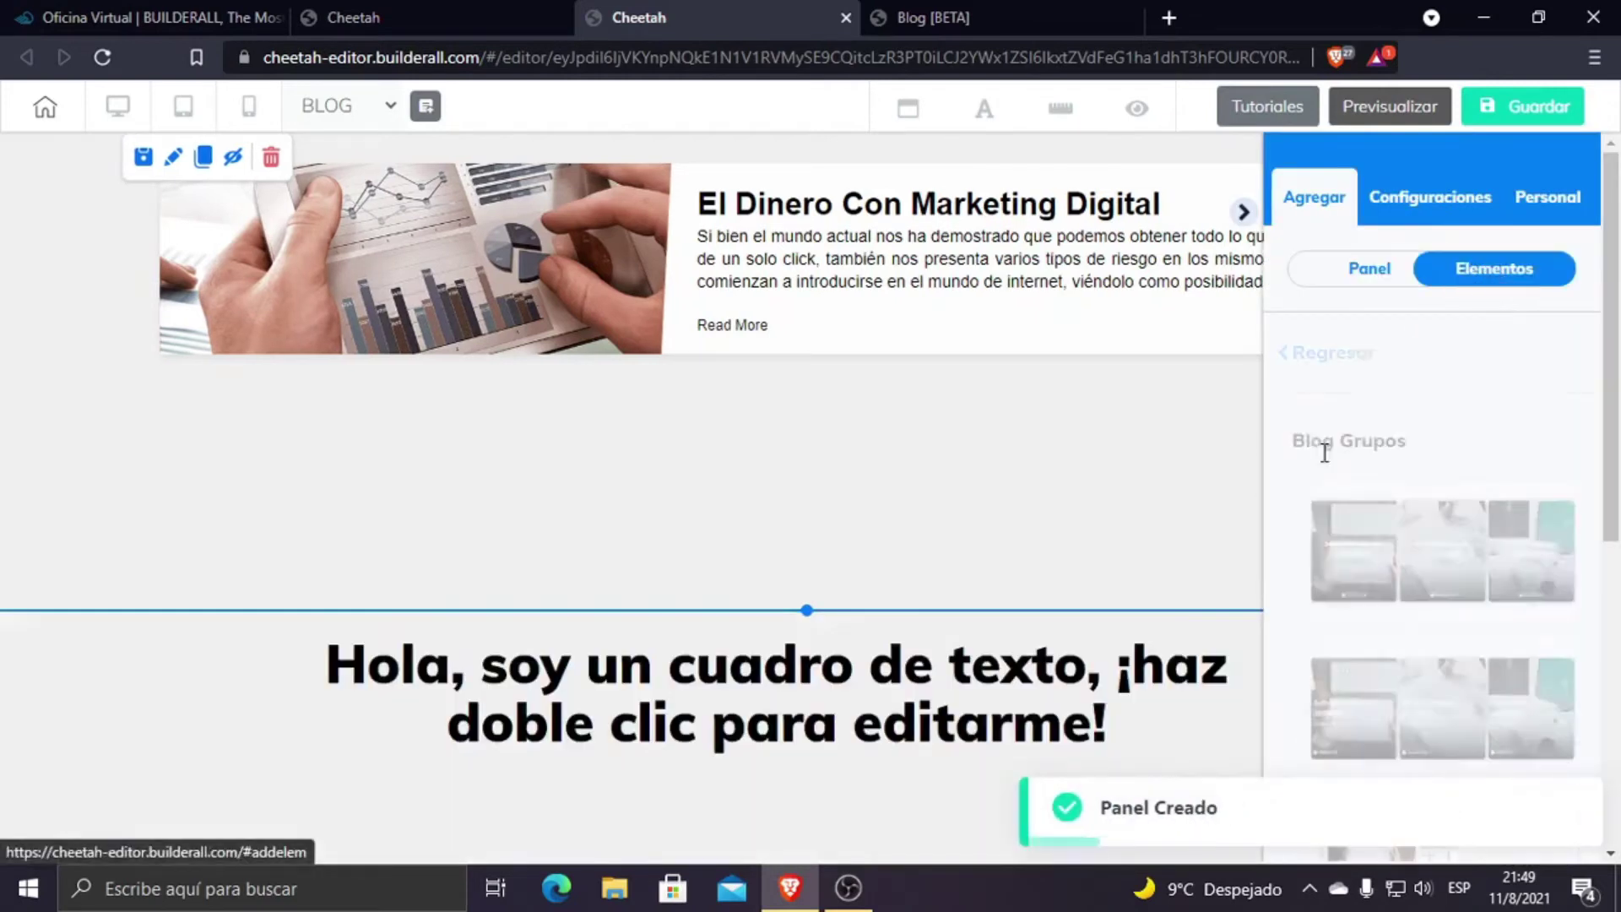
# Step: Delete the placeholder text box from the new panel and shorten the blog groups panel above it
pyautogui.click(715, 681)
pyautogui.press('Delete')
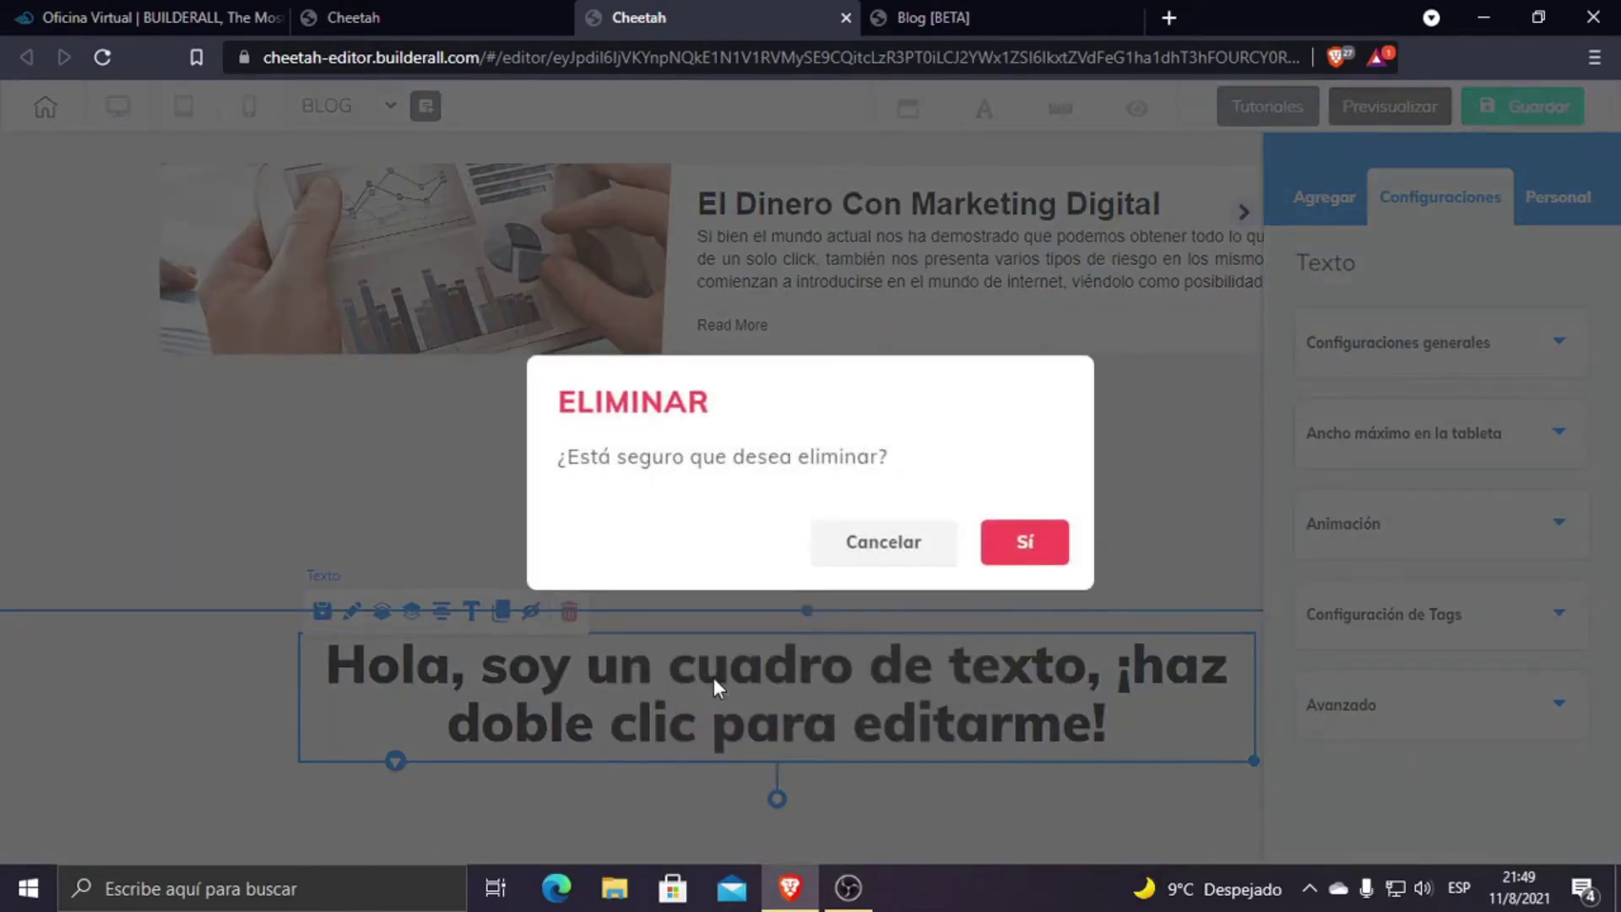
pyautogui.click(1025, 549)
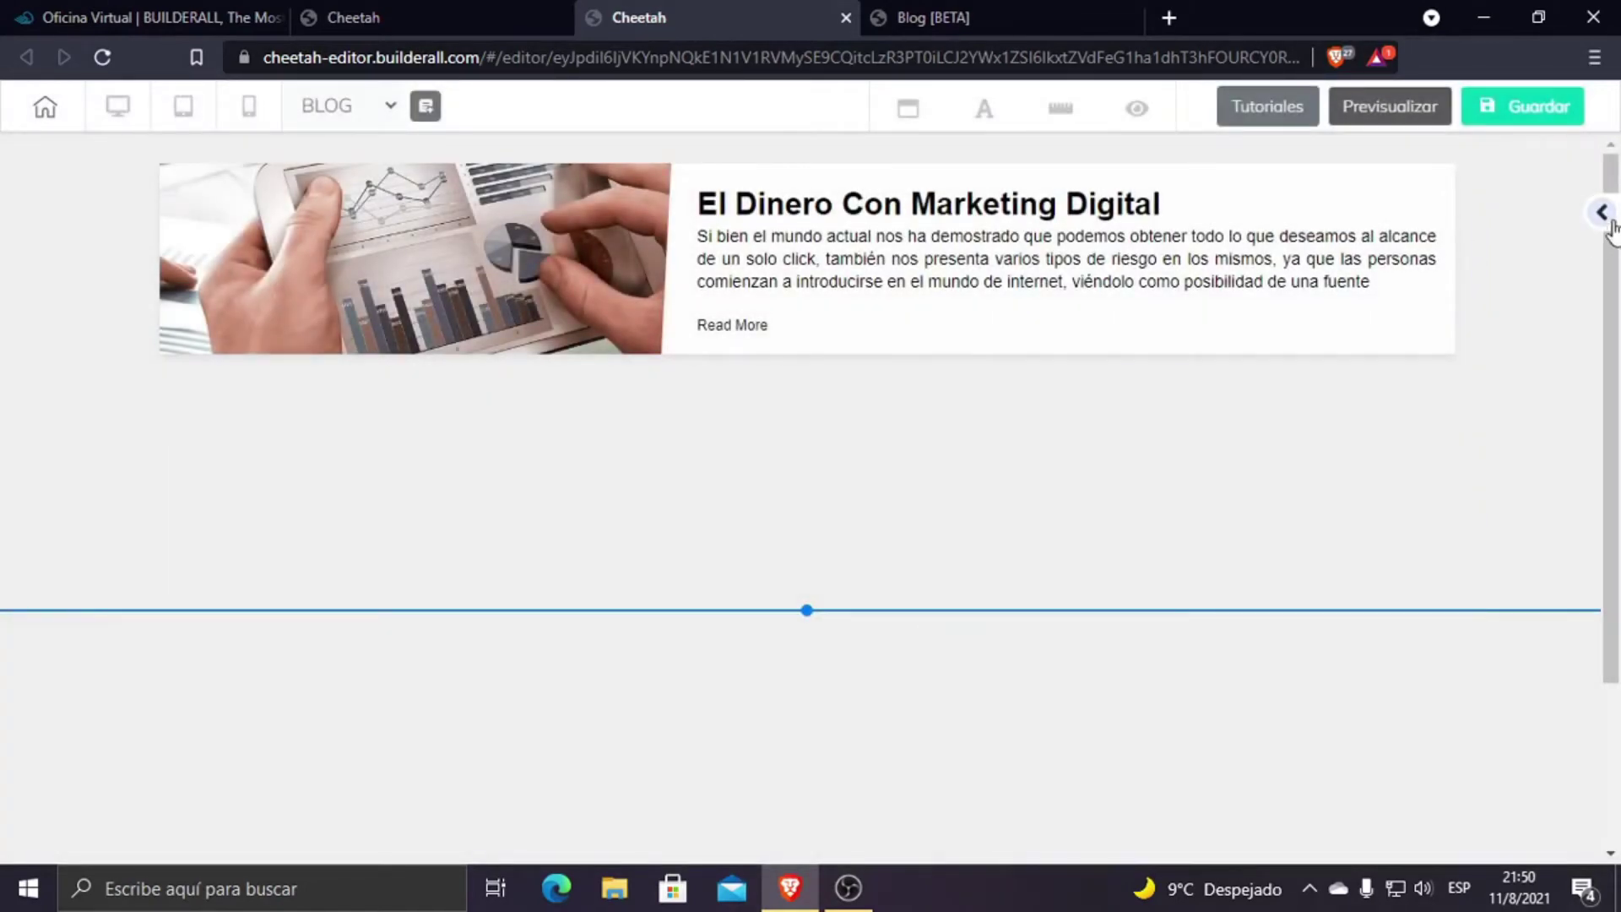
pyautogui.moveTo(804, 609); pyautogui.dragTo(811, 510)
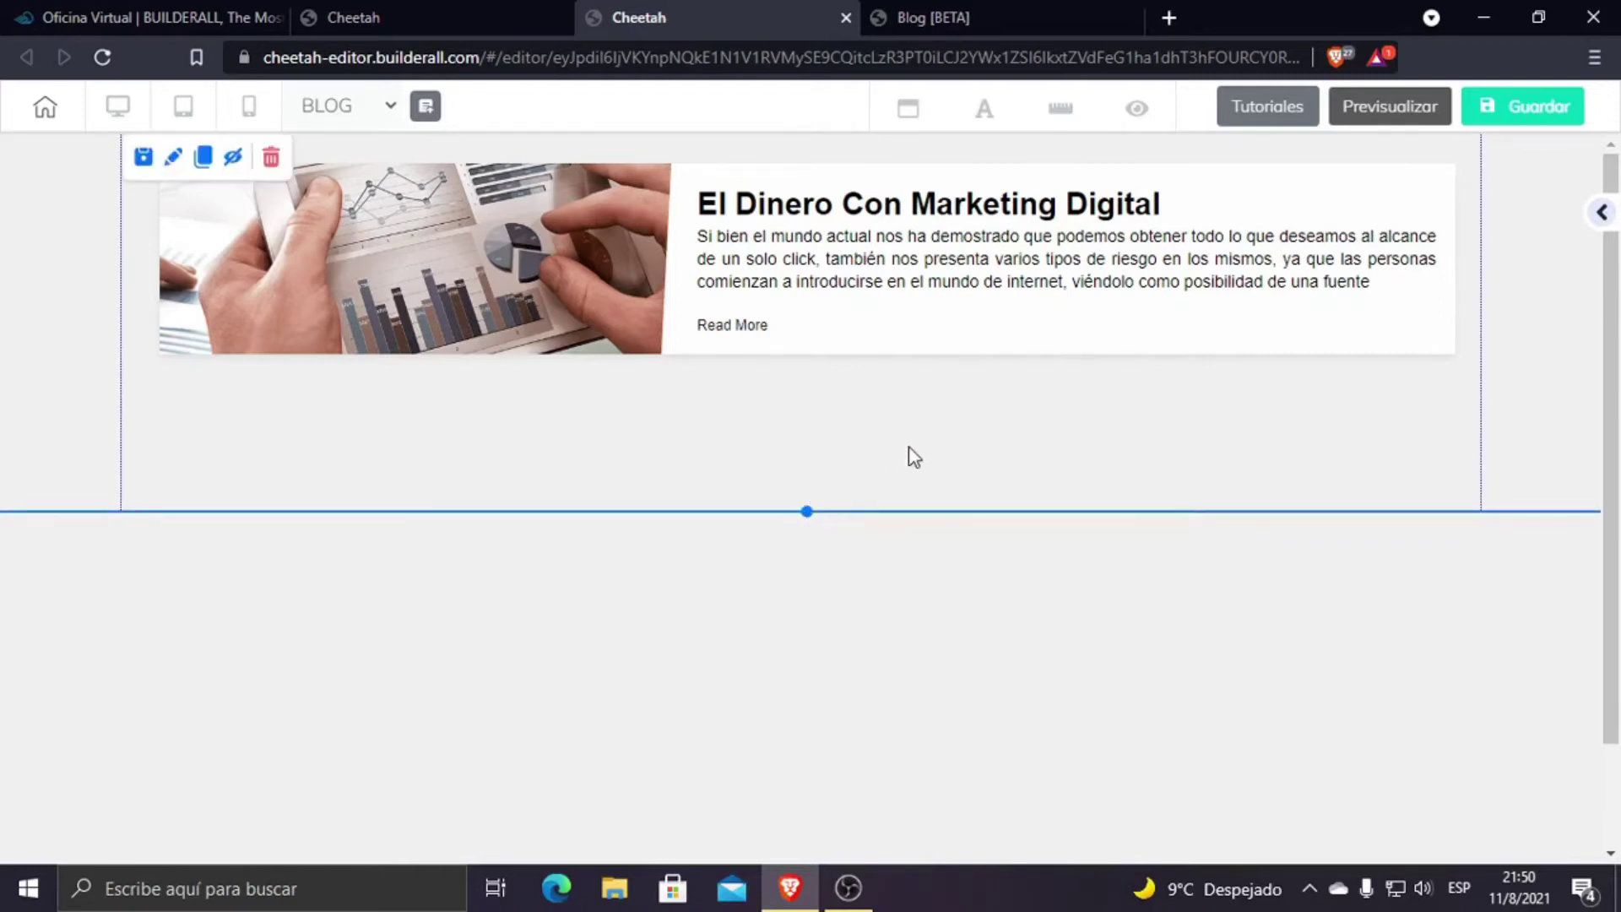
# Step: Place the first Blog Post layout in the empty panel below the blog groups panel
pyautogui.click(1600, 214)
pyautogui.scroll(-10, 1324, 600)
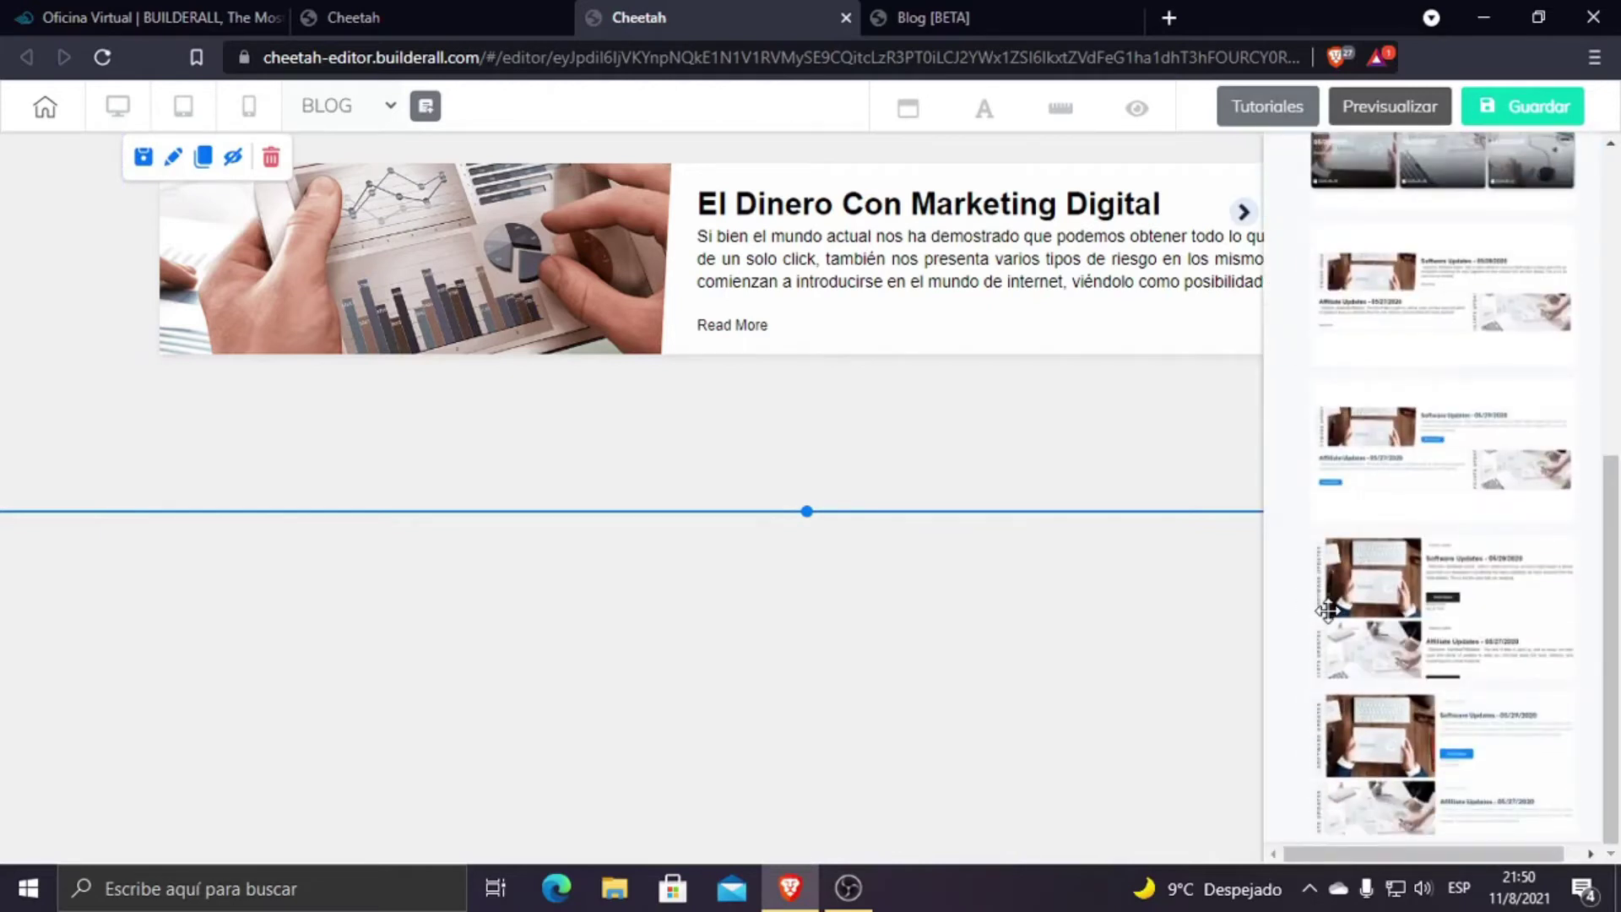
pyautogui.scroll(10, 1460, 691)
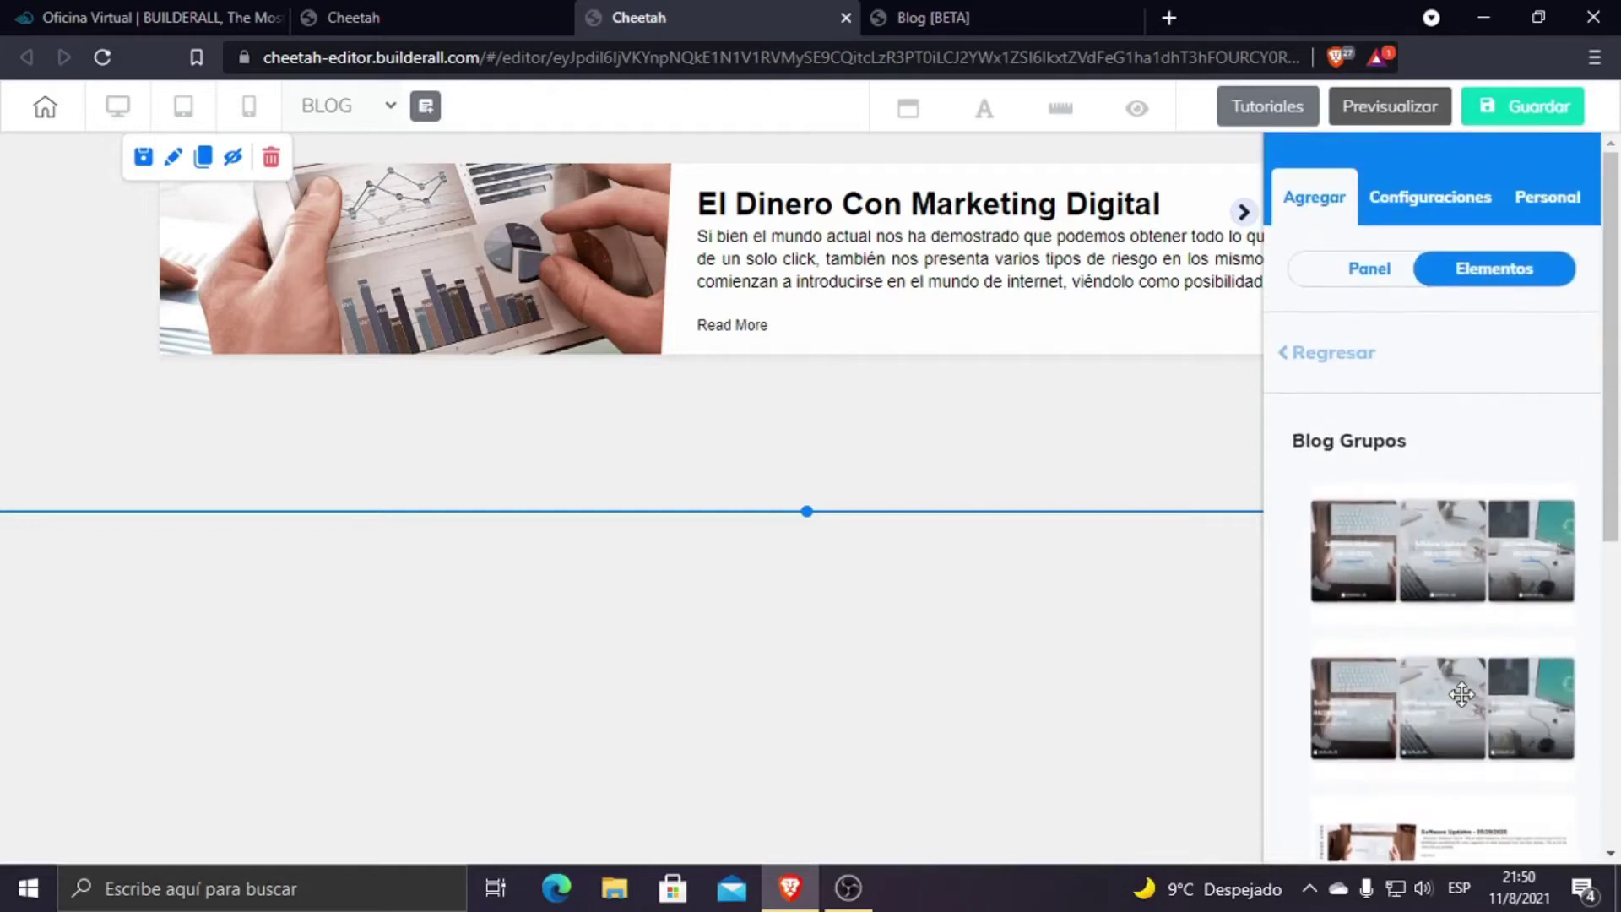
pyautogui.click(1327, 355)
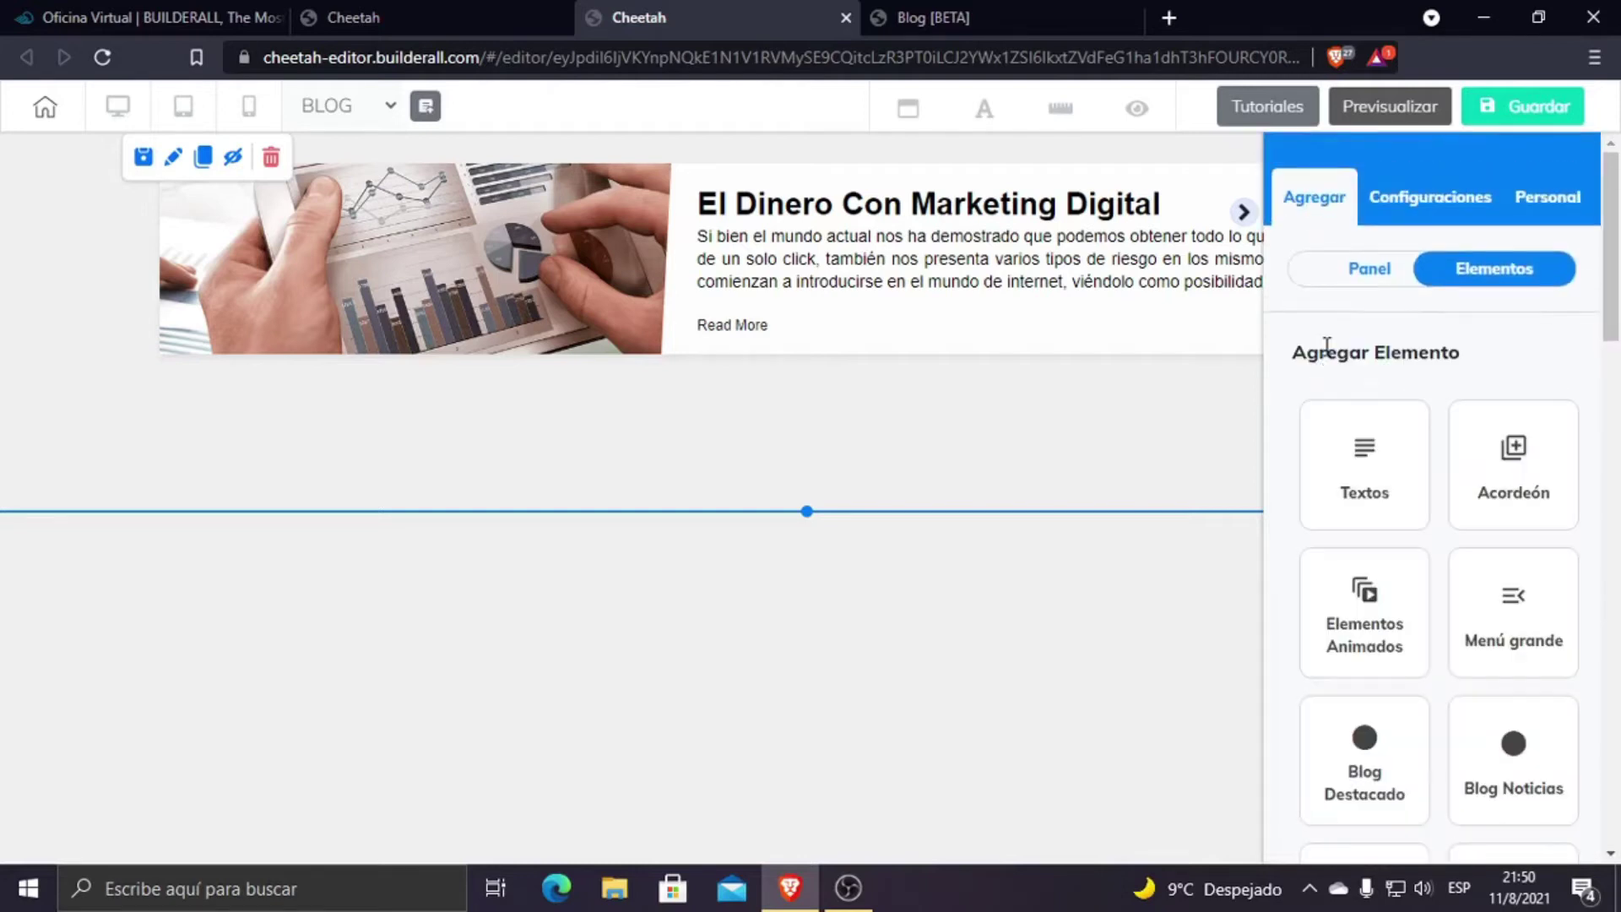
pyautogui.scroll(-5, 1404, 496)
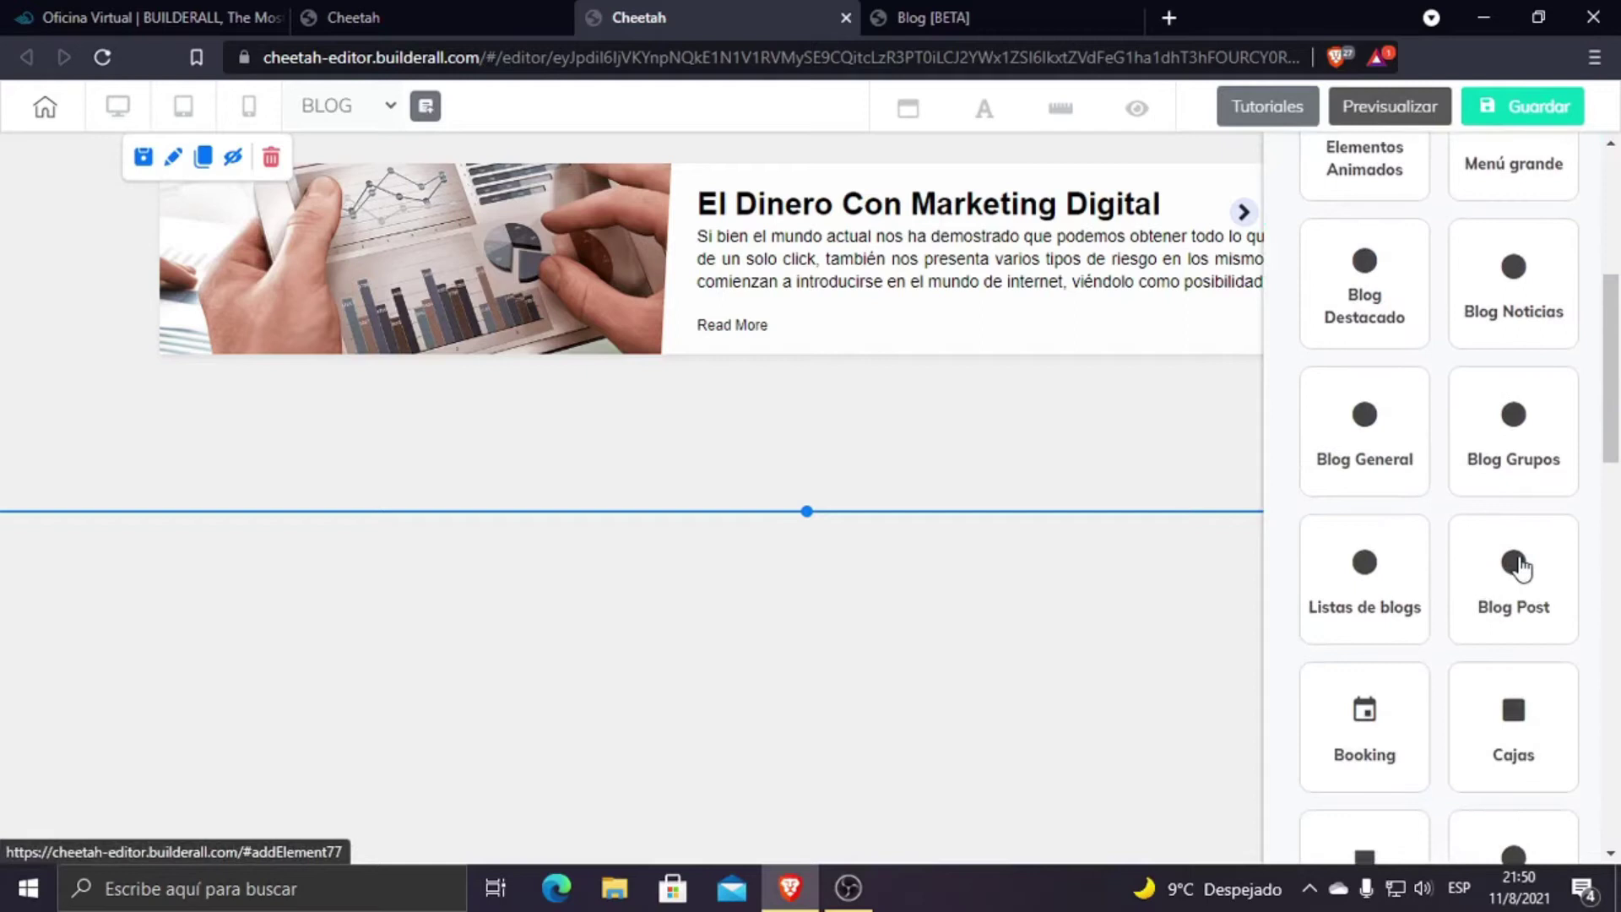
pyautogui.click(1520, 566)
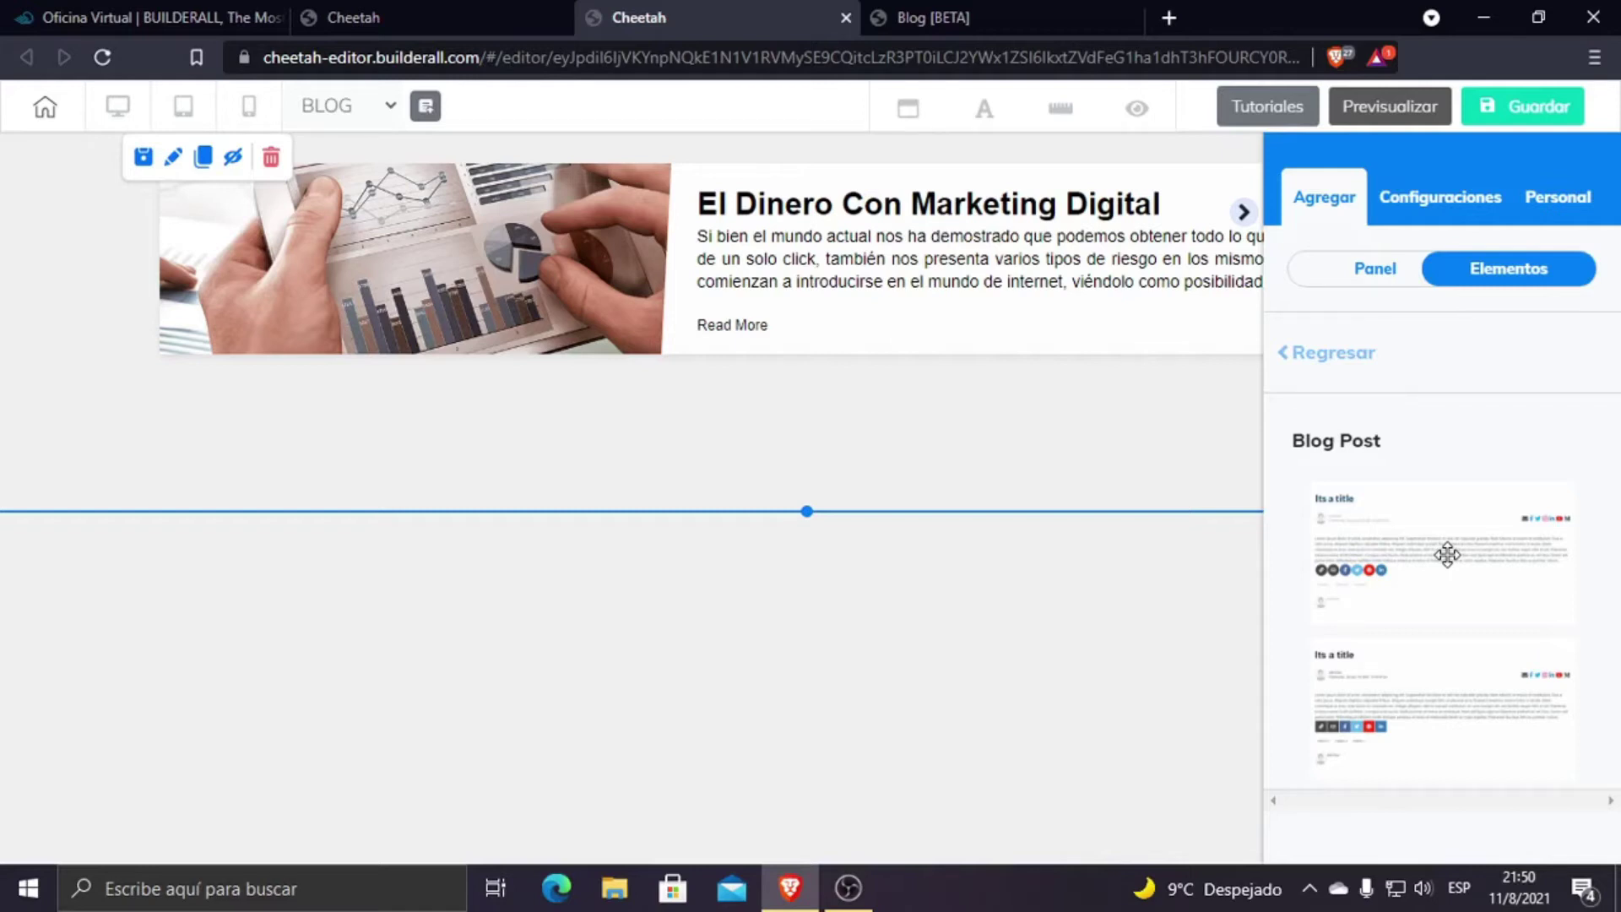
pyautogui.click(1330, 352)
pyautogui.scroll(-4, 1507, 722)
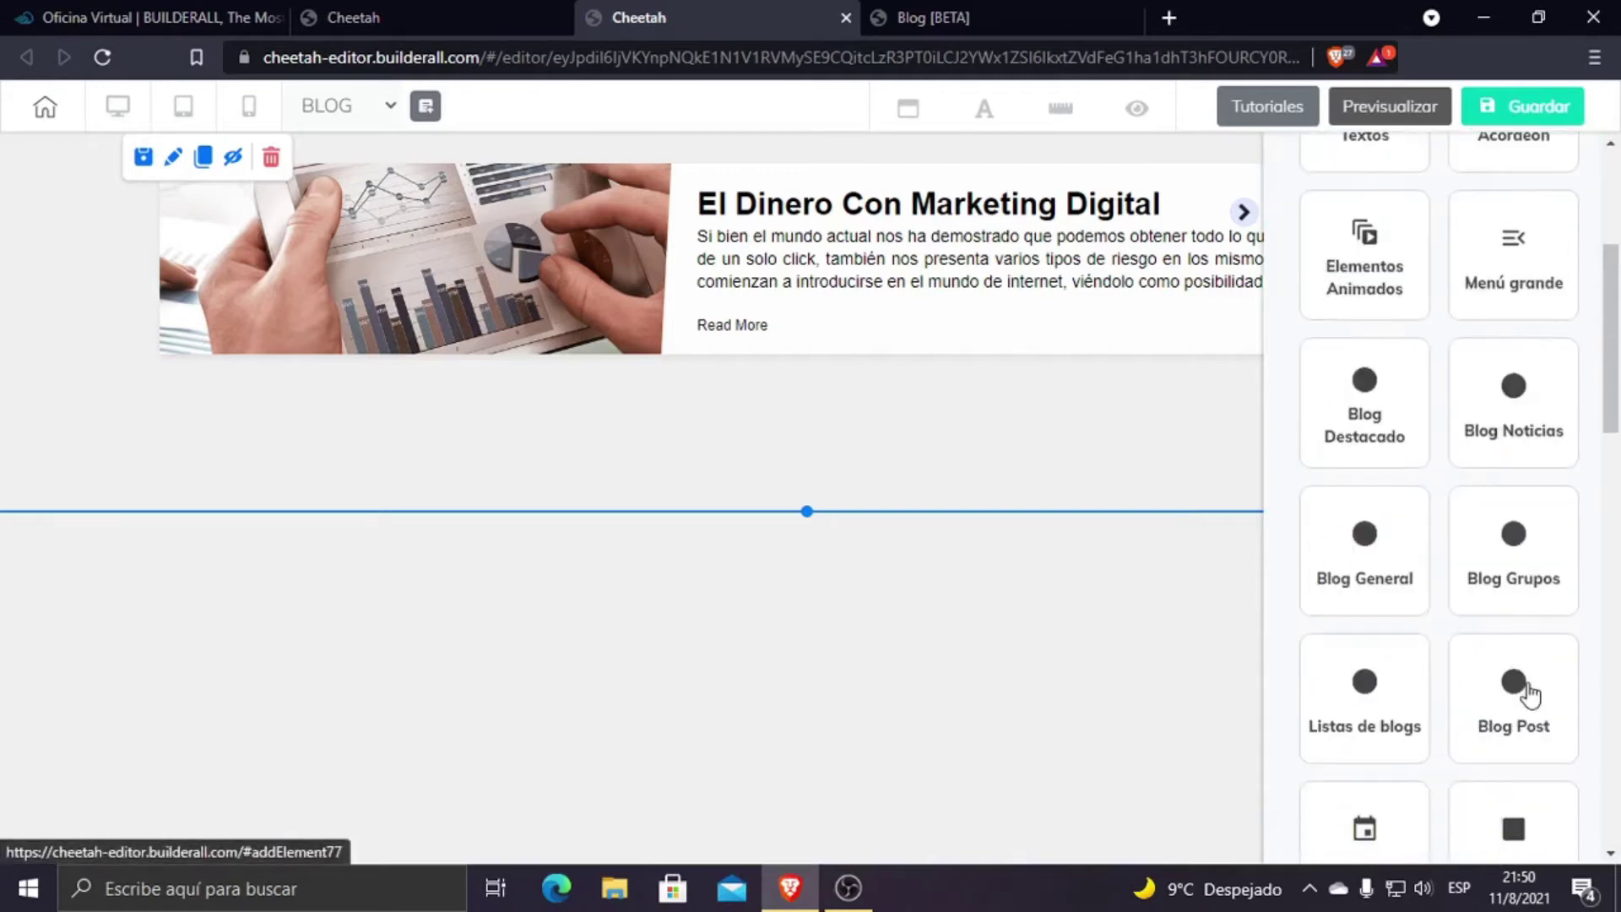
pyautogui.click(1529, 694)
pyautogui.moveTo(1470, 616); pyautogui.dragTo(481, 644)
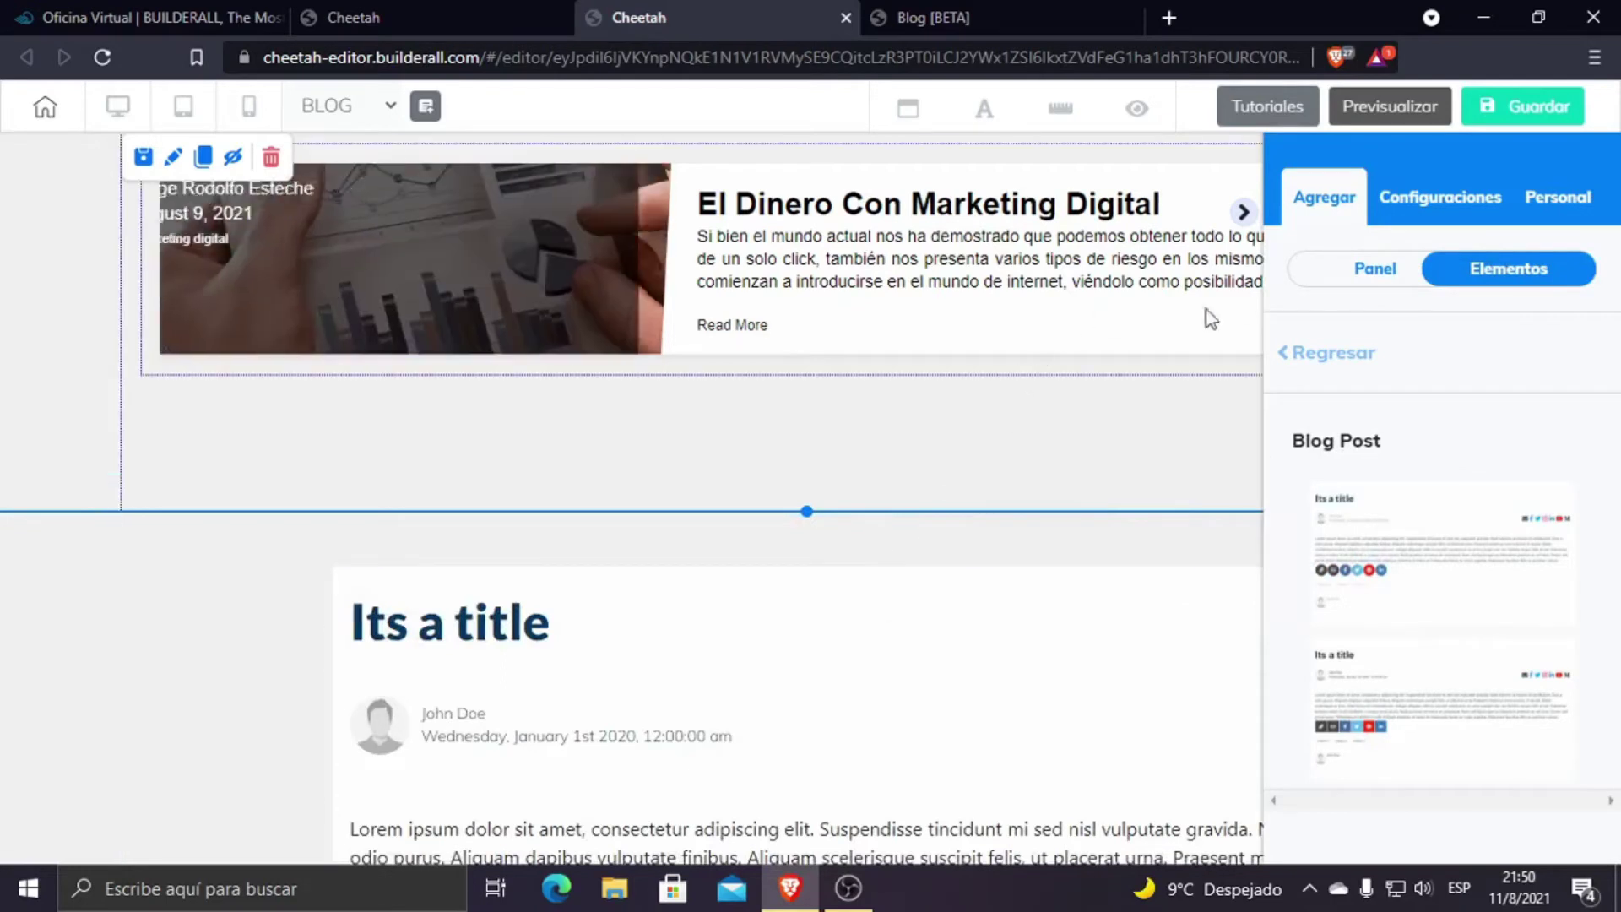
# Step: Move the Blog Post element inside the content area and narrow it to fit the content width
pyautogui.scroll(-4, 1002, 580)
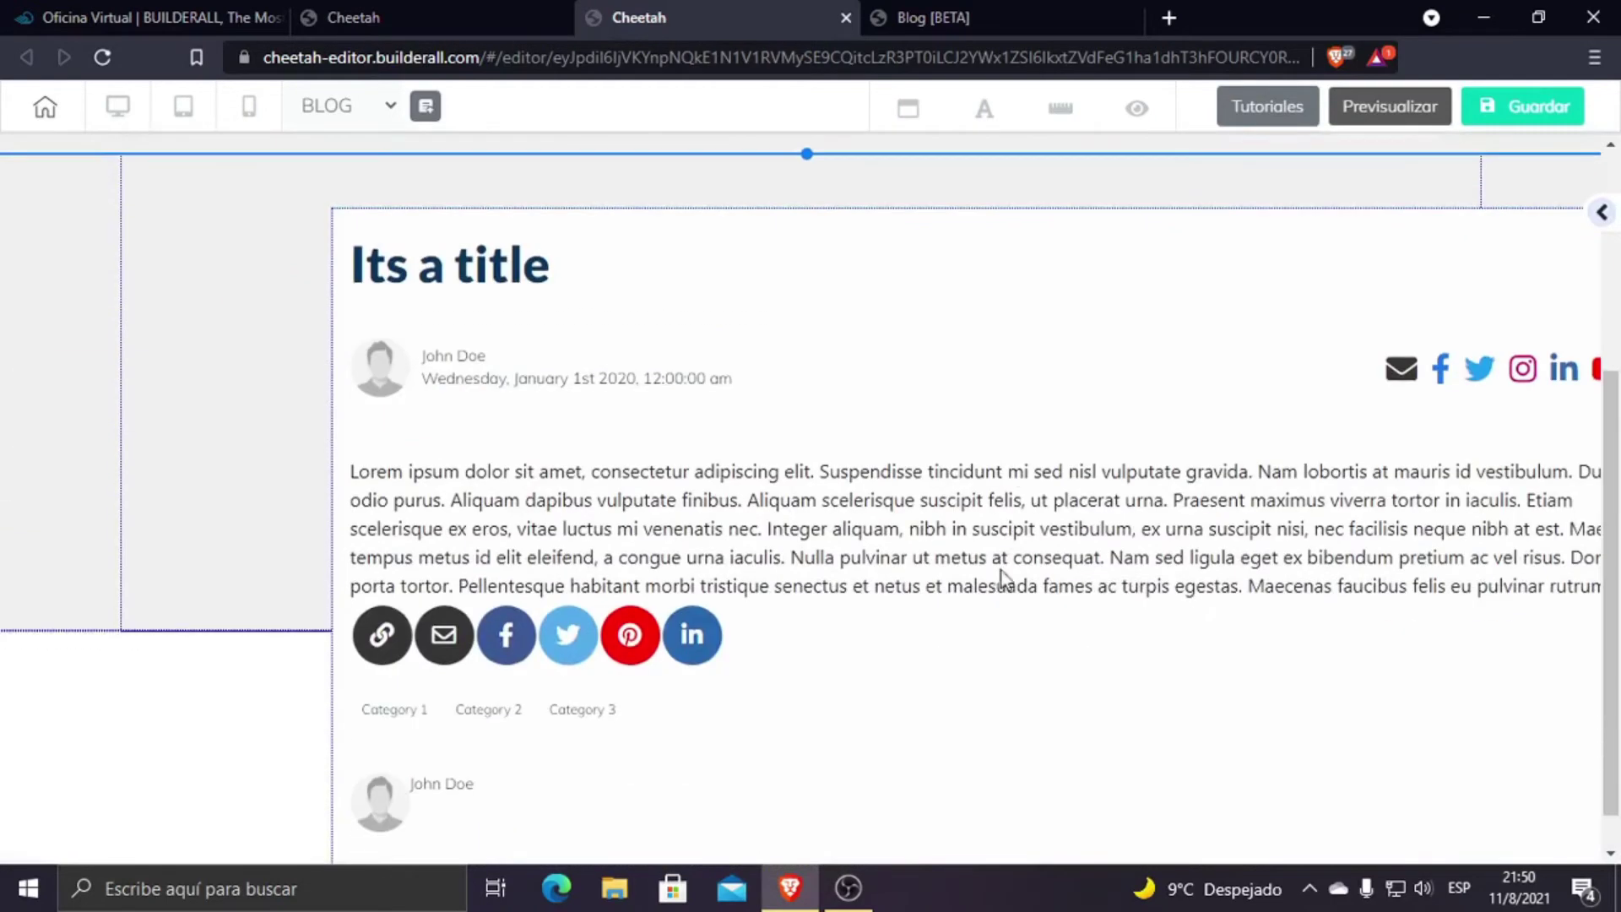
pyautogui.moveTo(1015, 434); pyautogui.dragTo(829, 409)
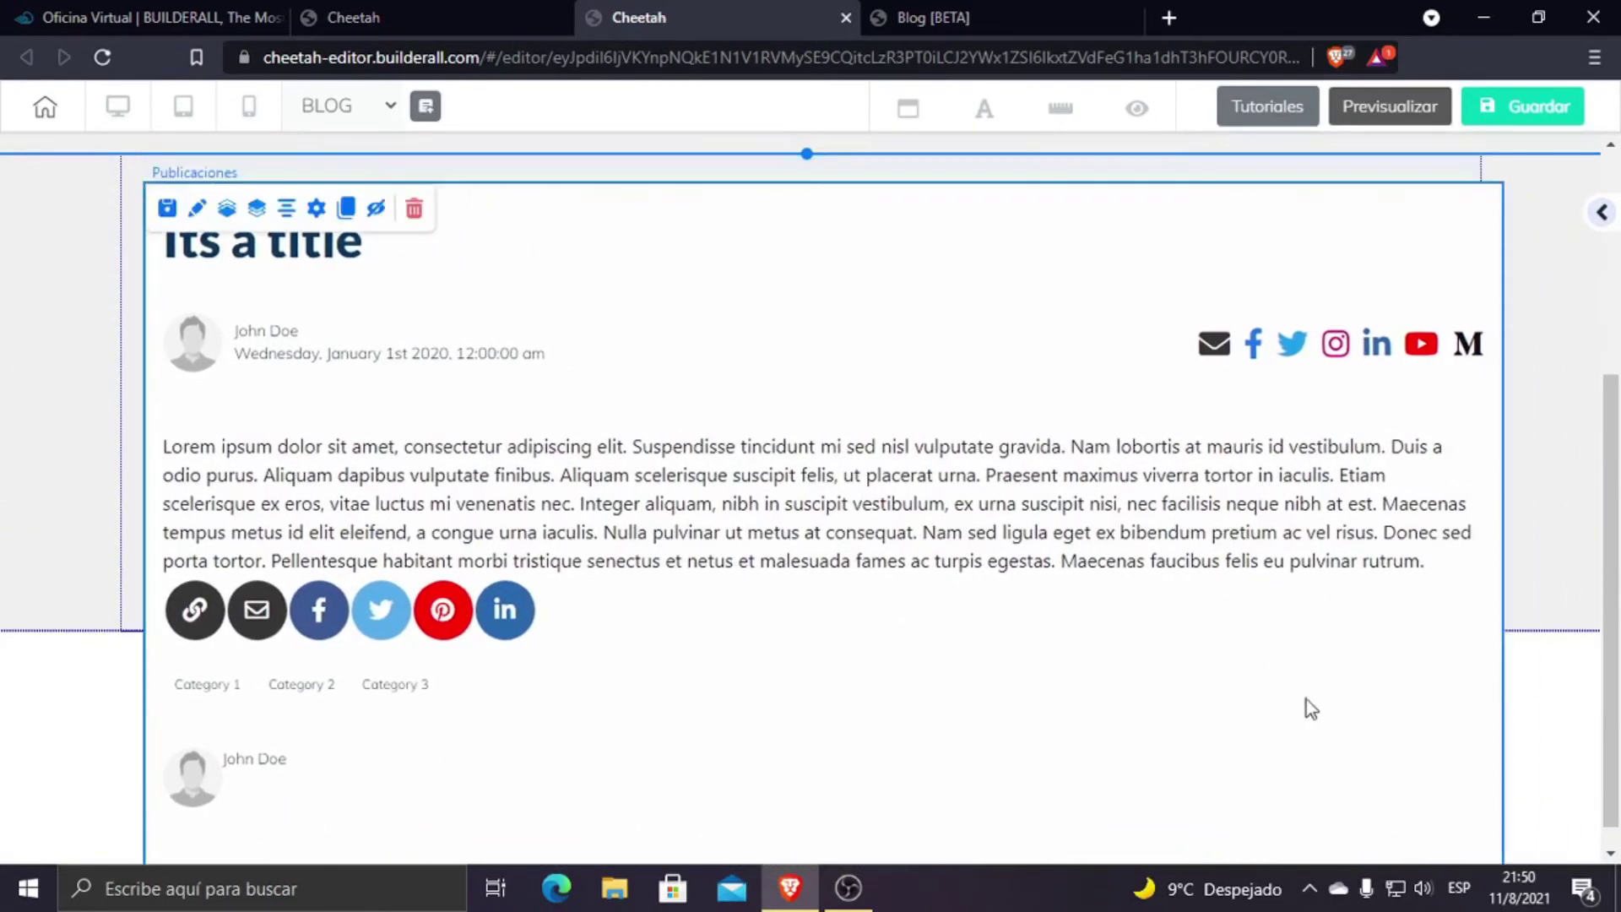
pyautogui.moveTo(1501, 855); pyautogui.dragTo(1469, 686)
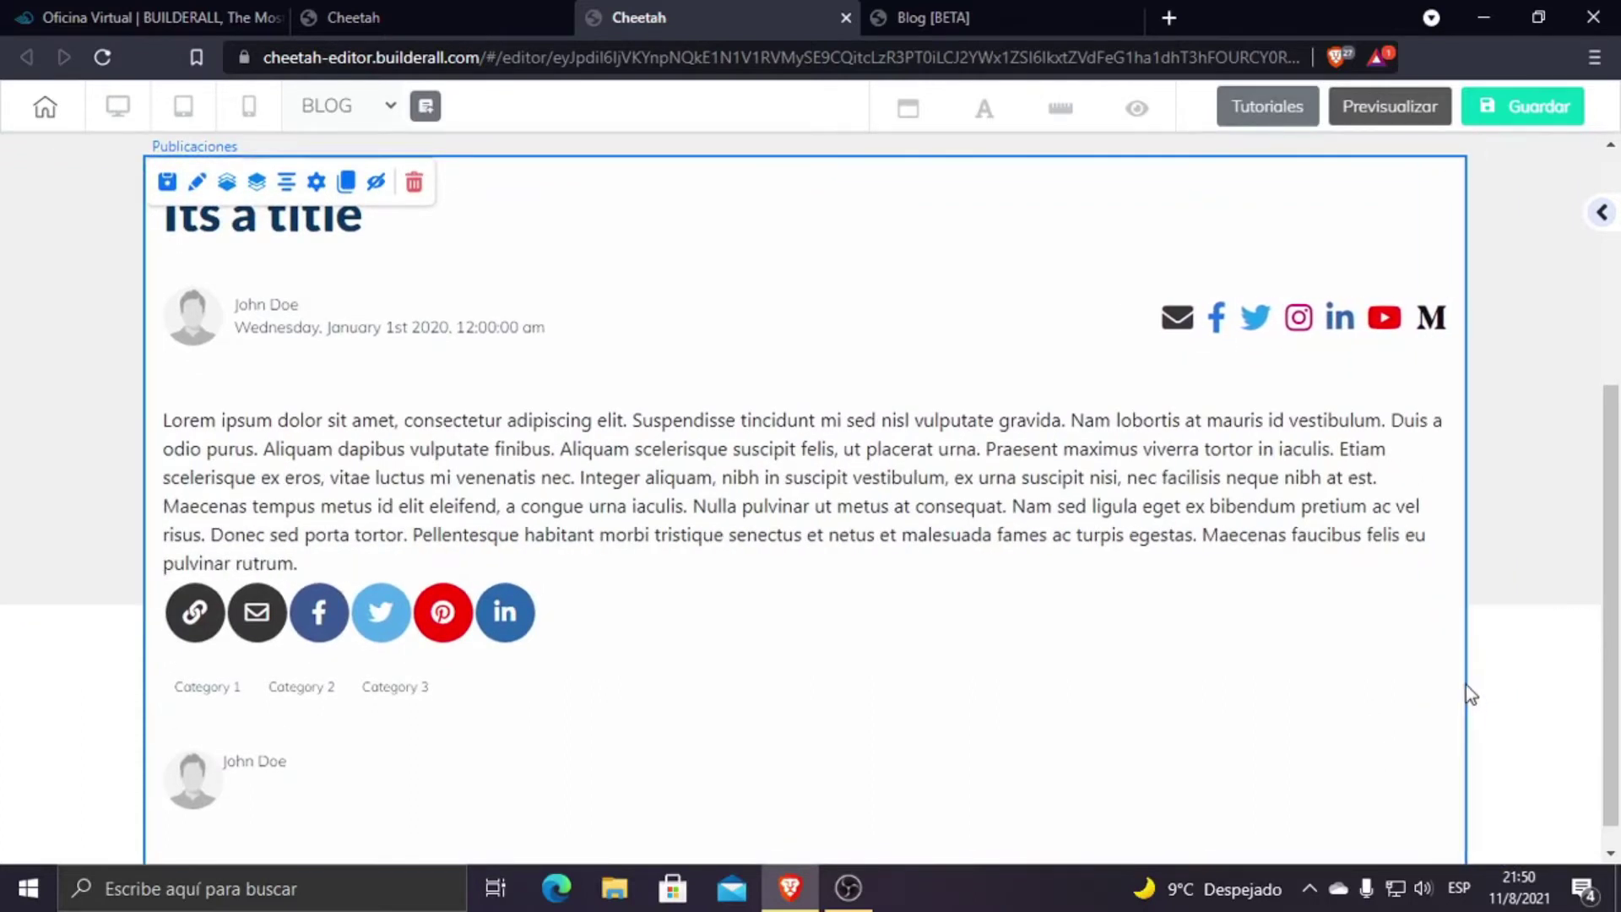
# Step: Extend the panel downward until it encloses the whole Blog Post element
pyautogui.scroll(2, 976, 594)
pyautogui.scroll(2, 977, 595)
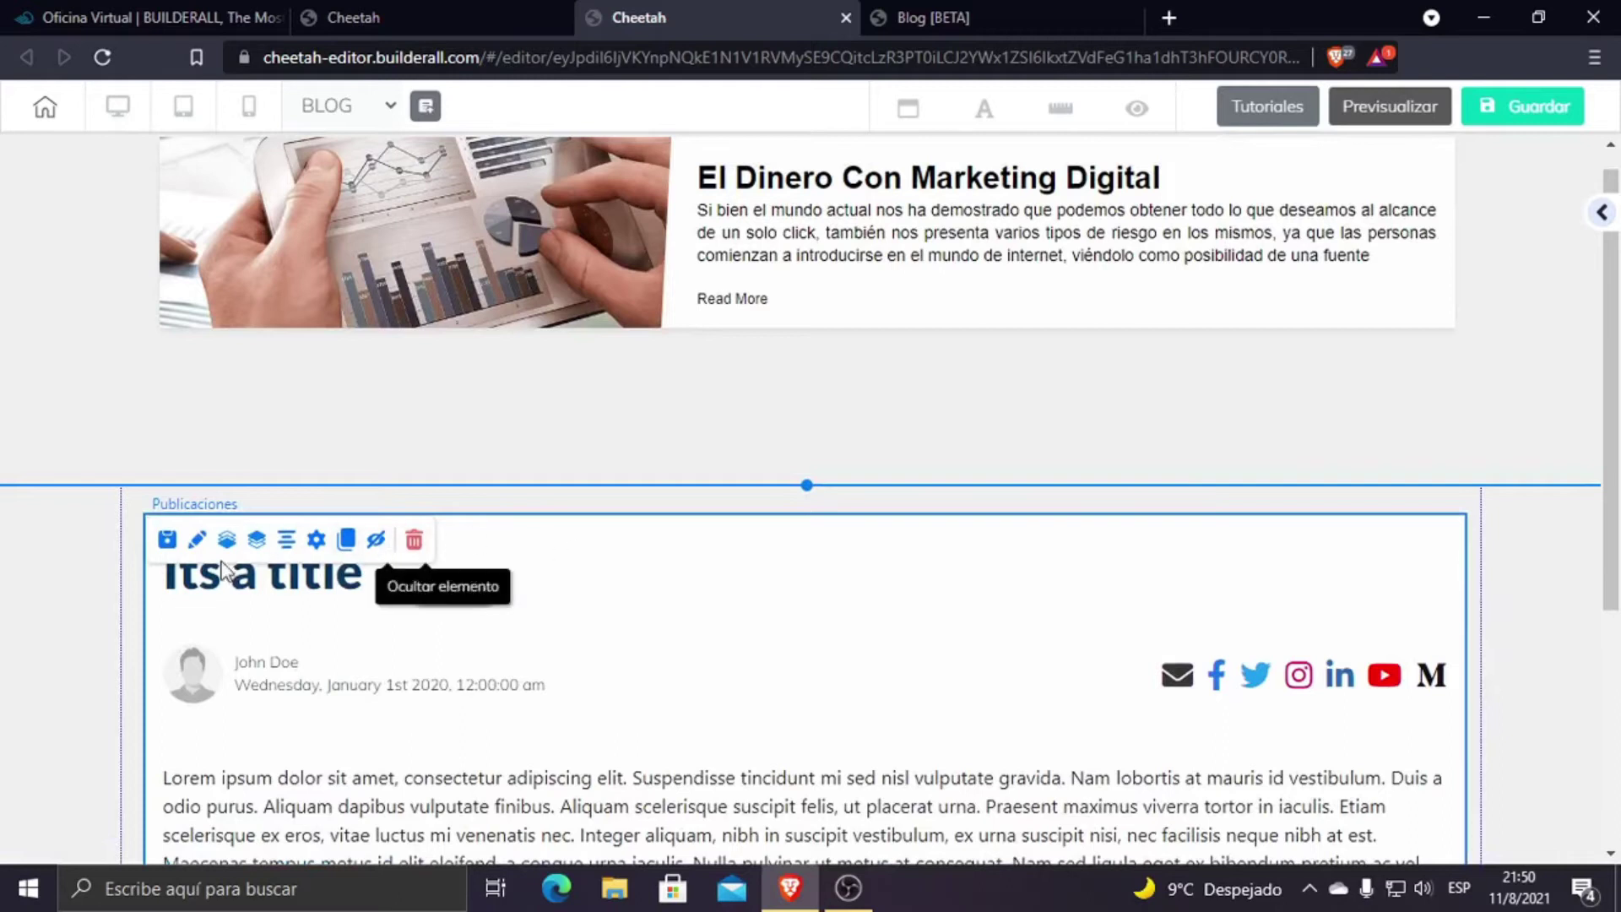
pyautogui.scroll(-1, 855, 667)
pyautogui.scroll(-4, 854, 667)
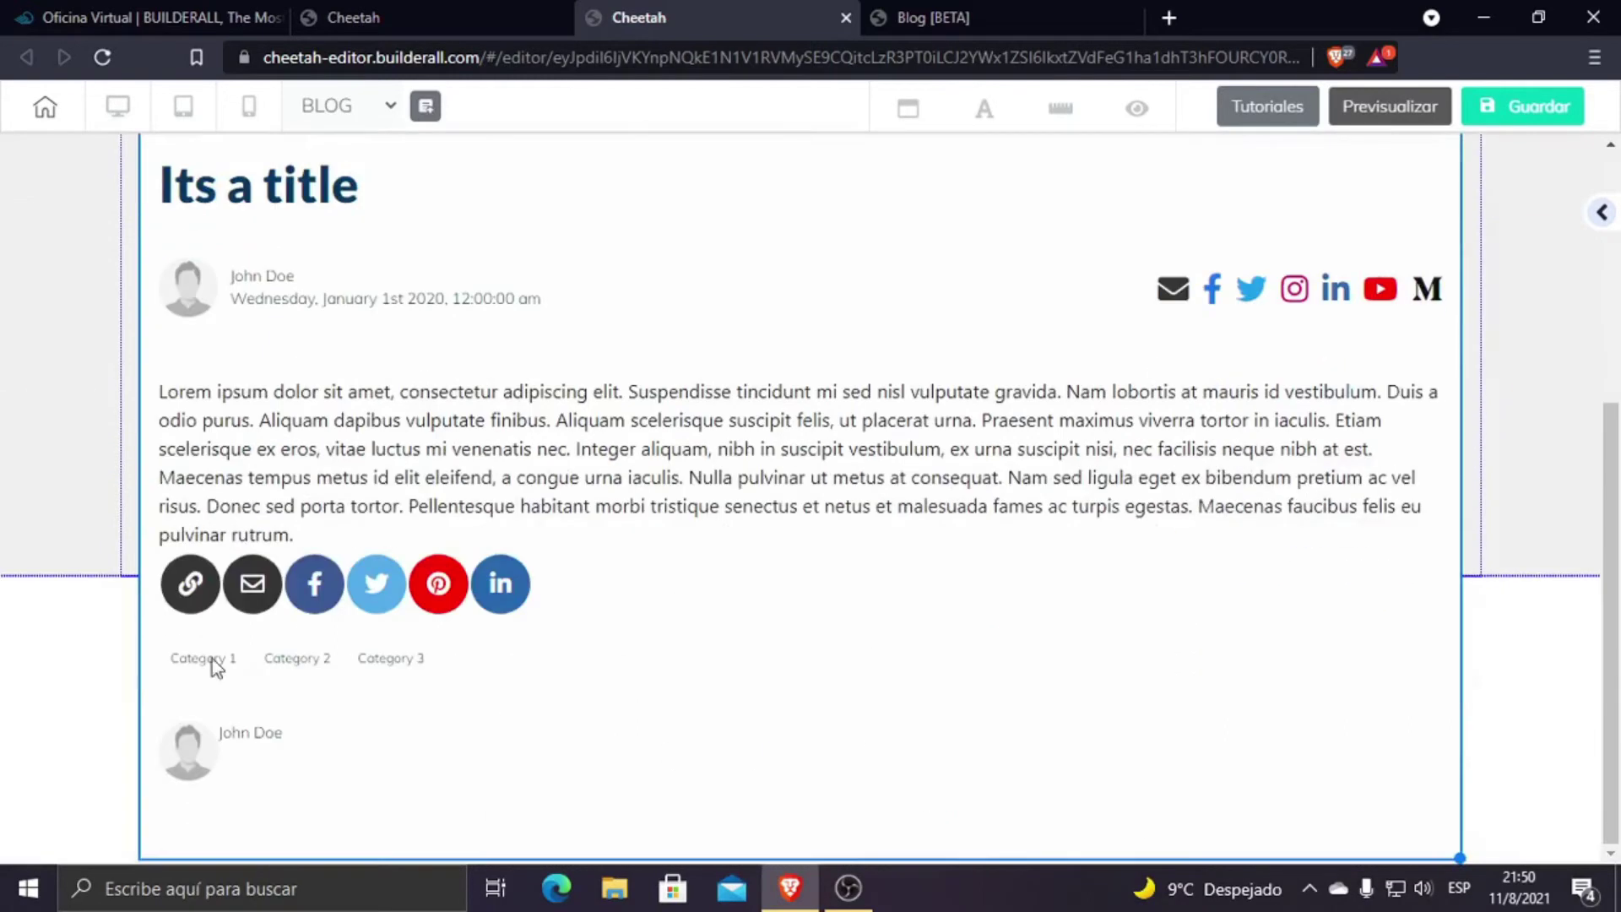
pyautogui.click(940, 669)
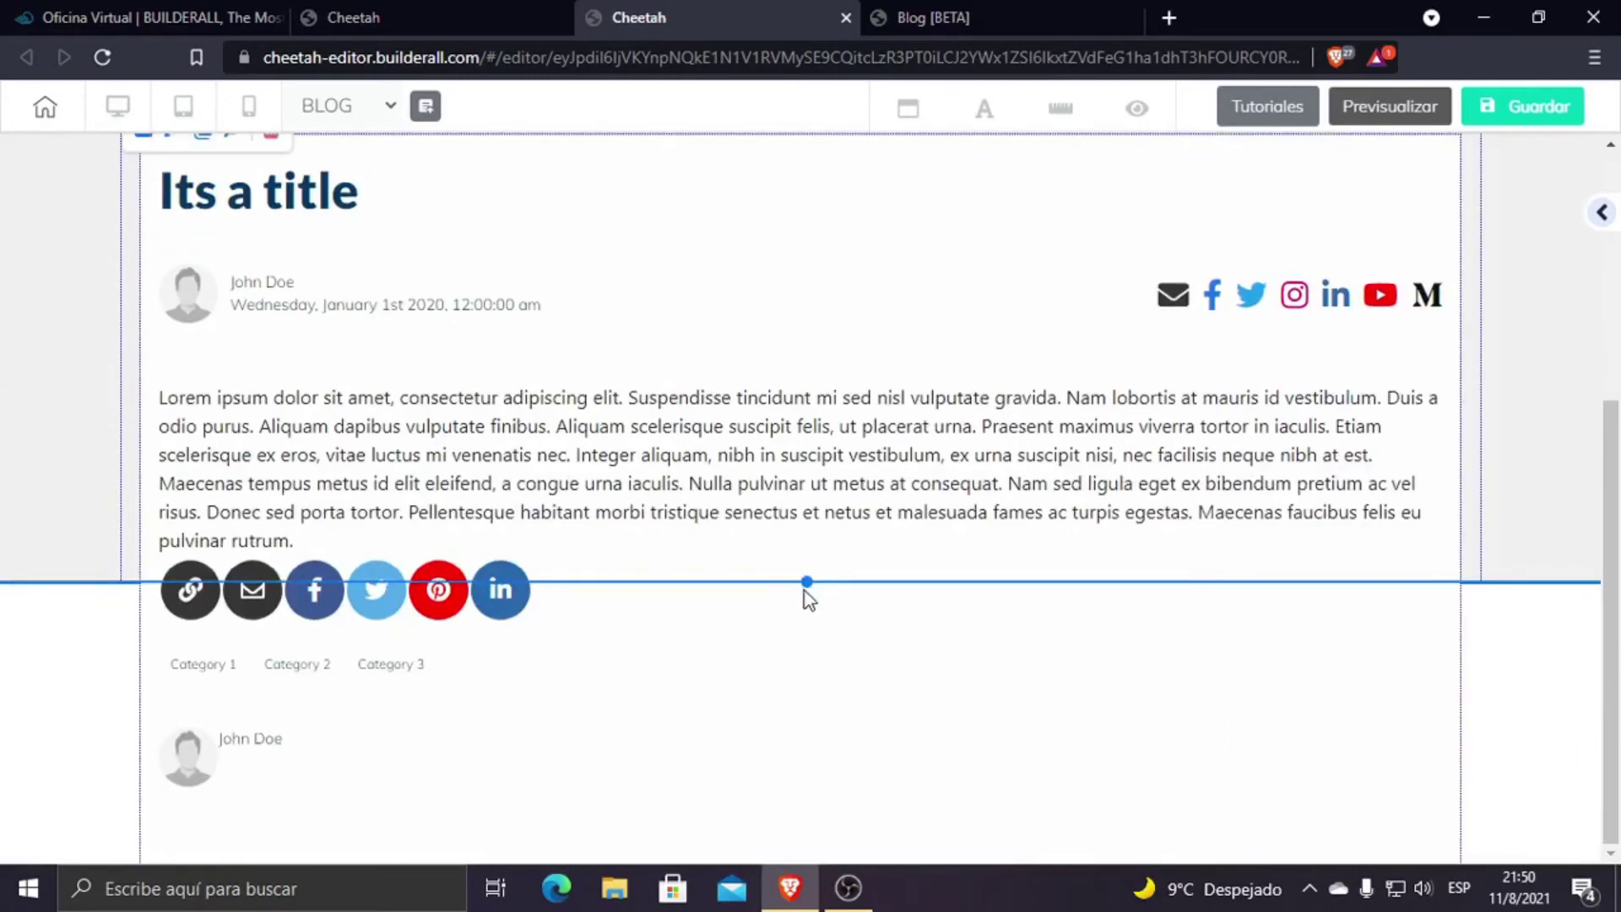
pyautogui.moveTo(807, 582); pyautogui.dragTo(802, 886)
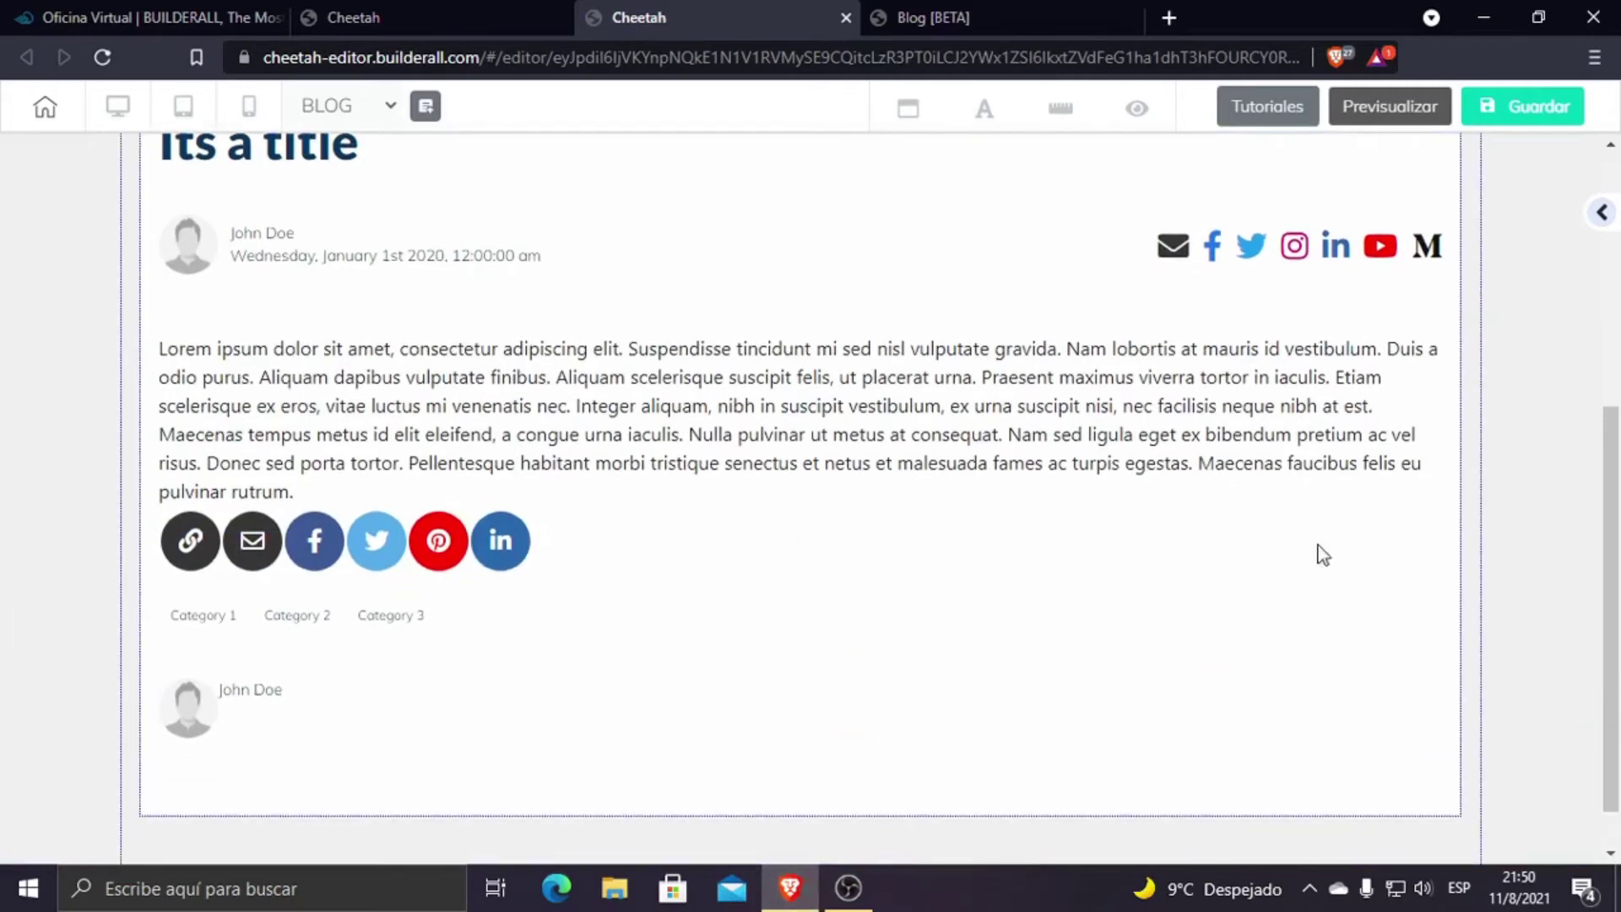
# Step: Add another blank panel below the Blog Post panel and delete its placeholder text box
pyautogui.scroll(5, 1416, 510)
pyautogui.scroll(-5, 1274, 543)
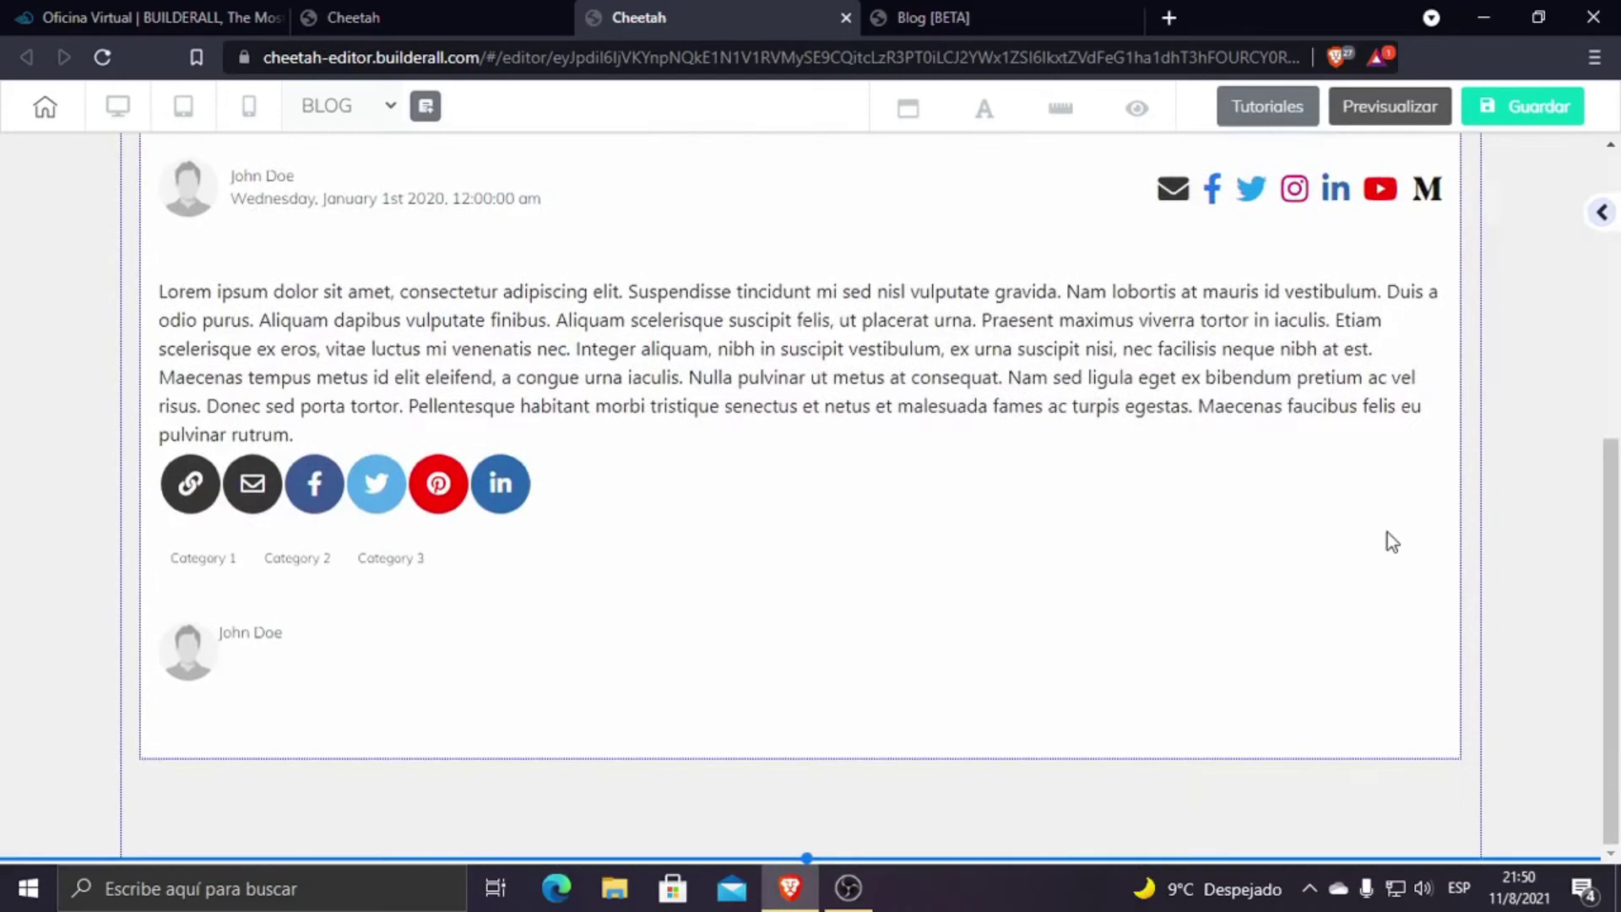
pyautogui.click(1604, 213)
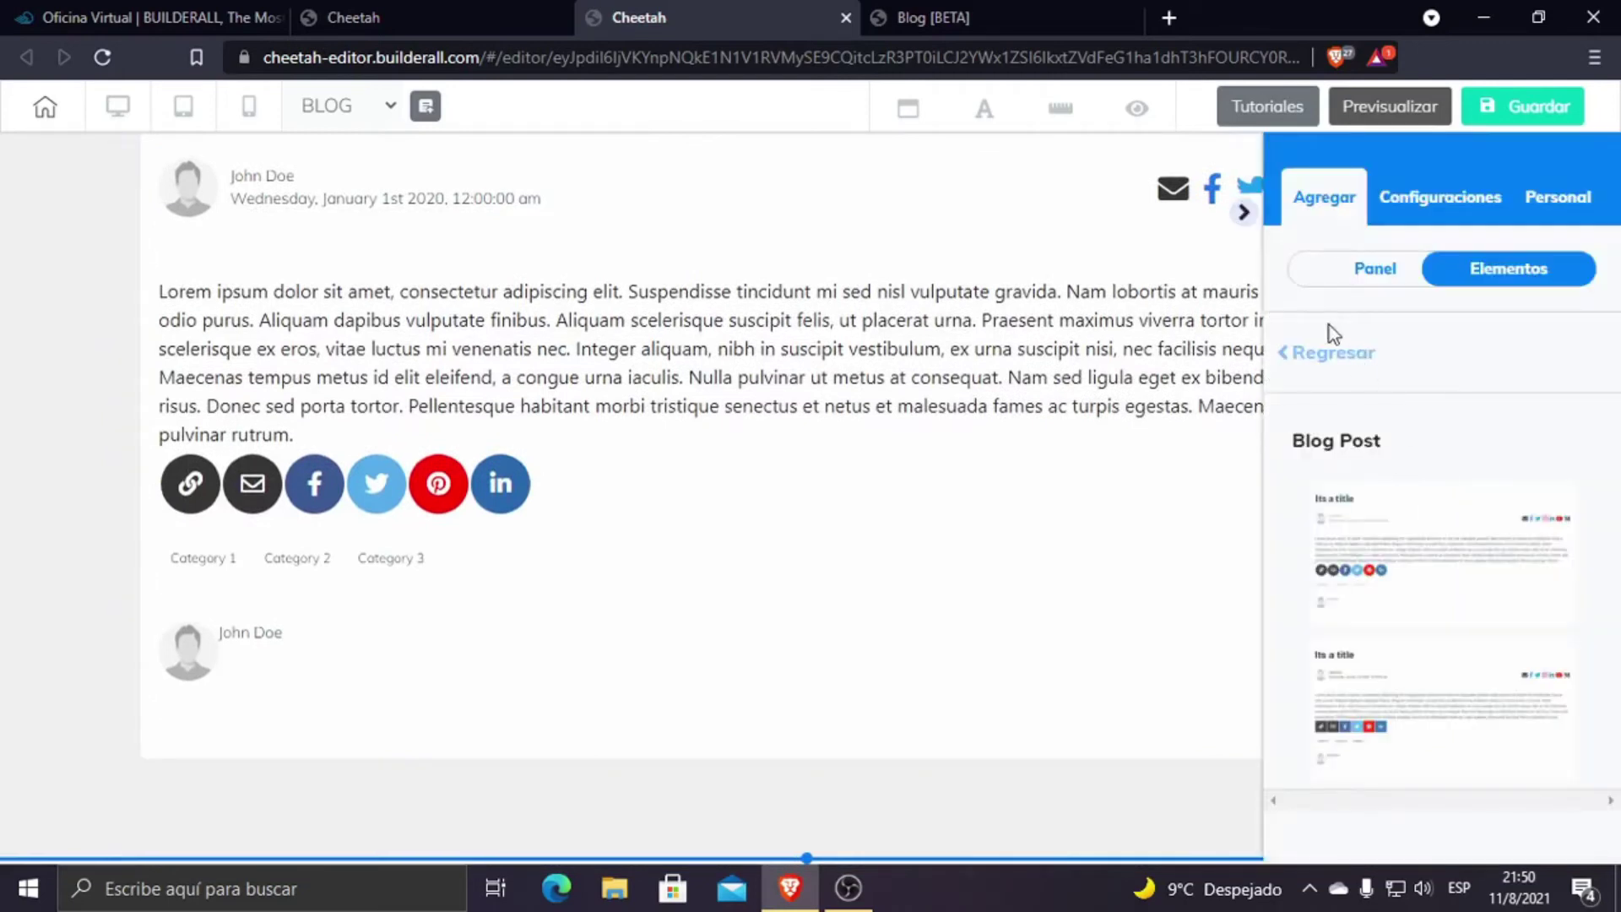
pyautogui.click(1372, 278)
pyautogui.click(1354, 437)
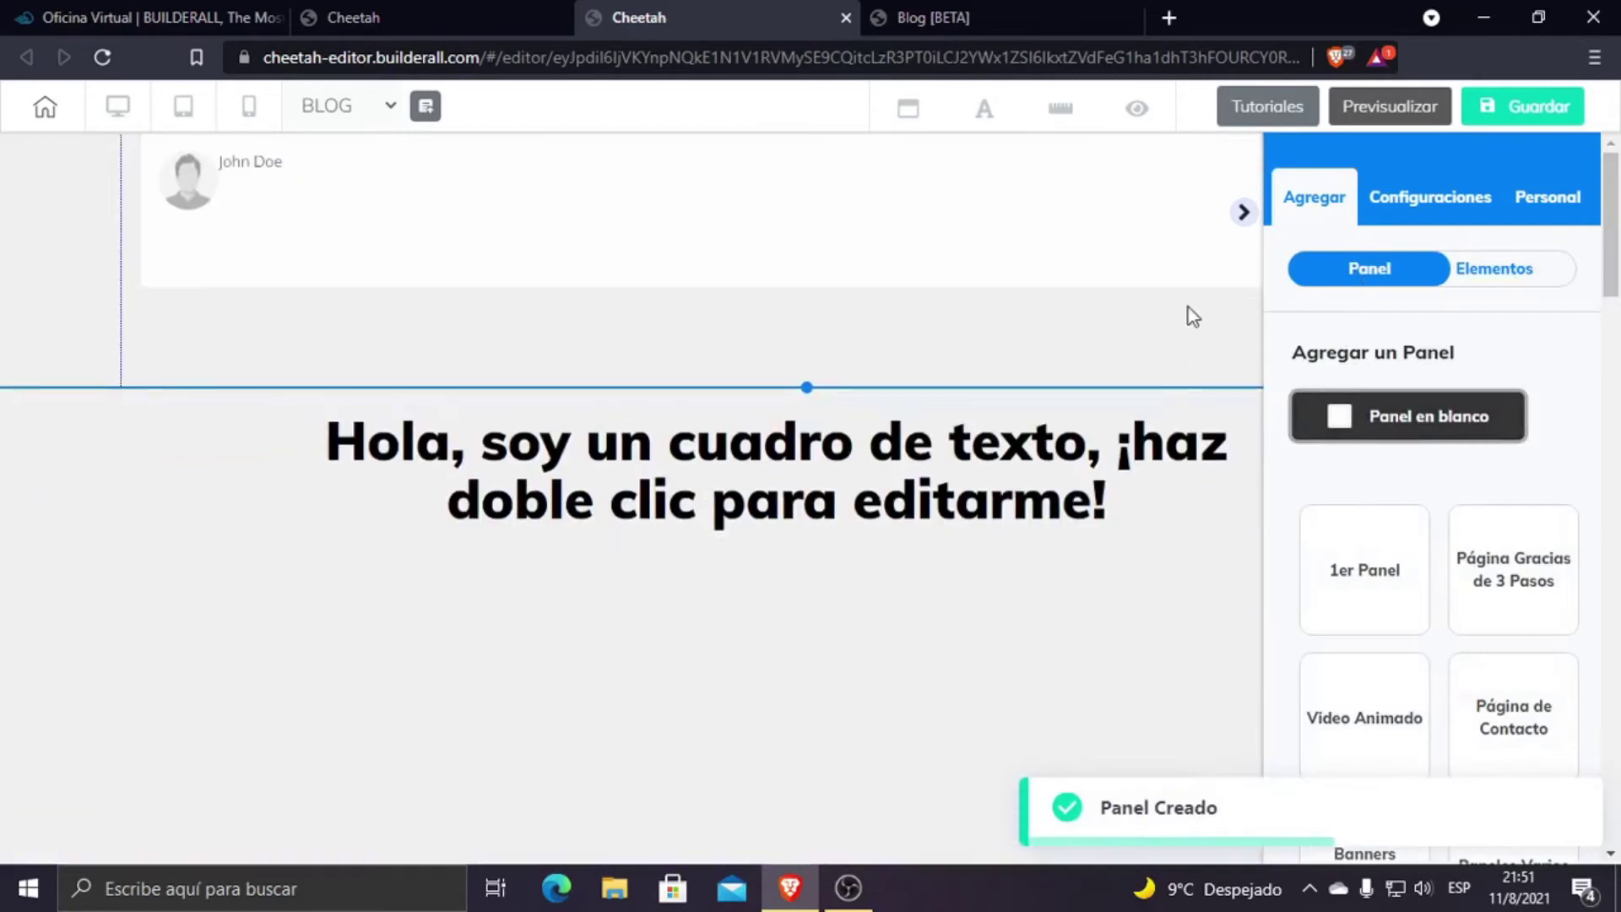
pyautogui.click(1051, 425)
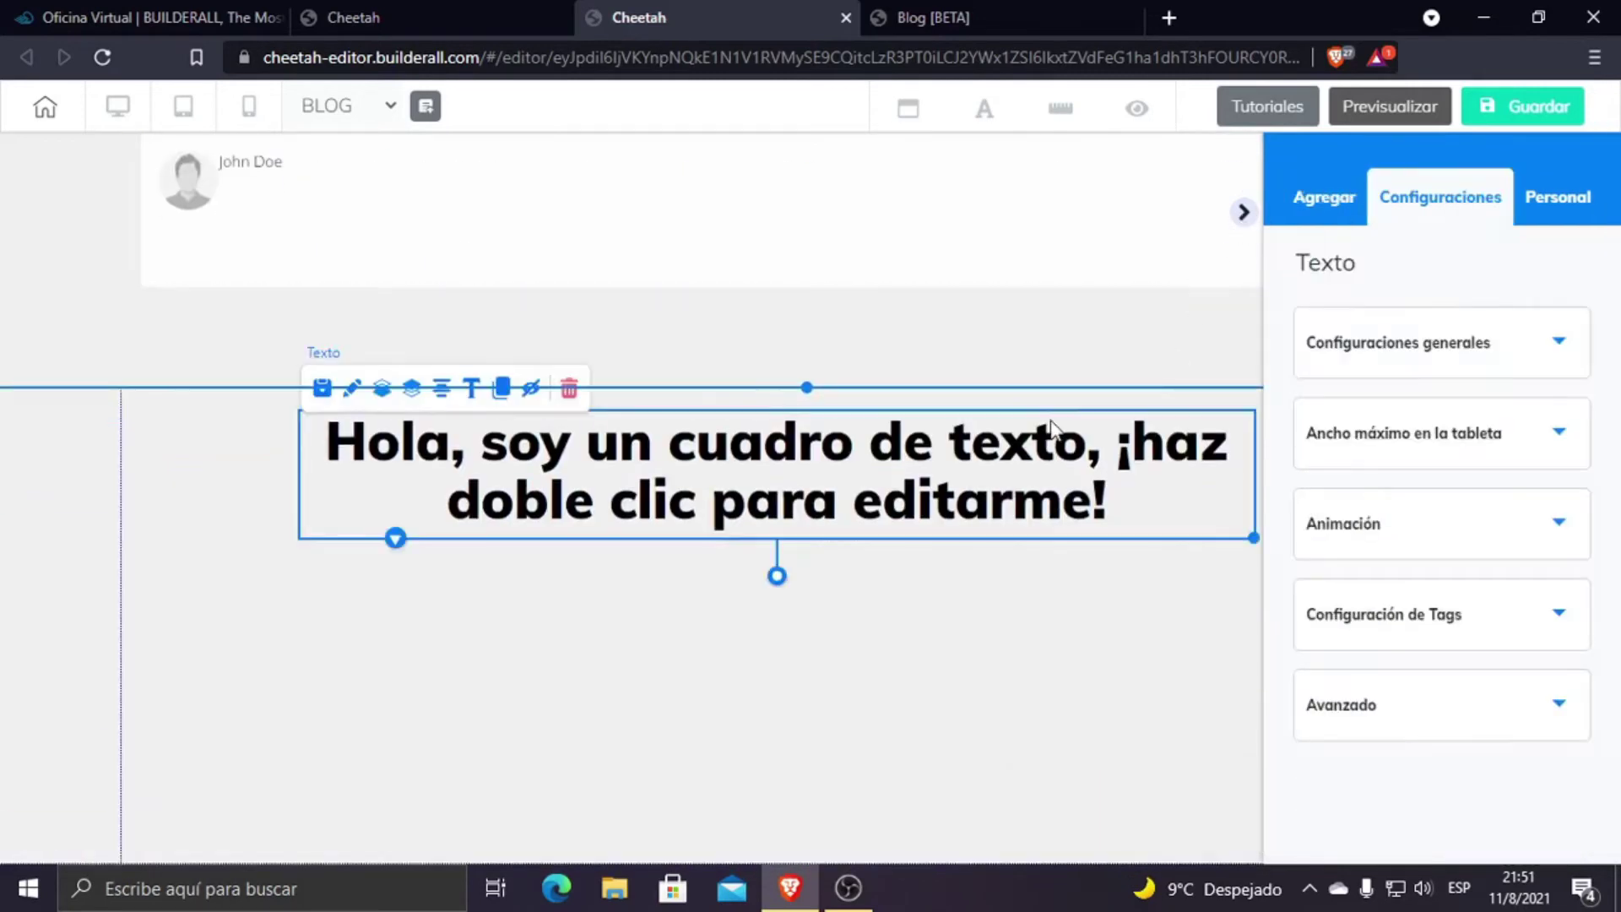
pyautogui.press('Delete')
pyautogui.click(1026, 545)
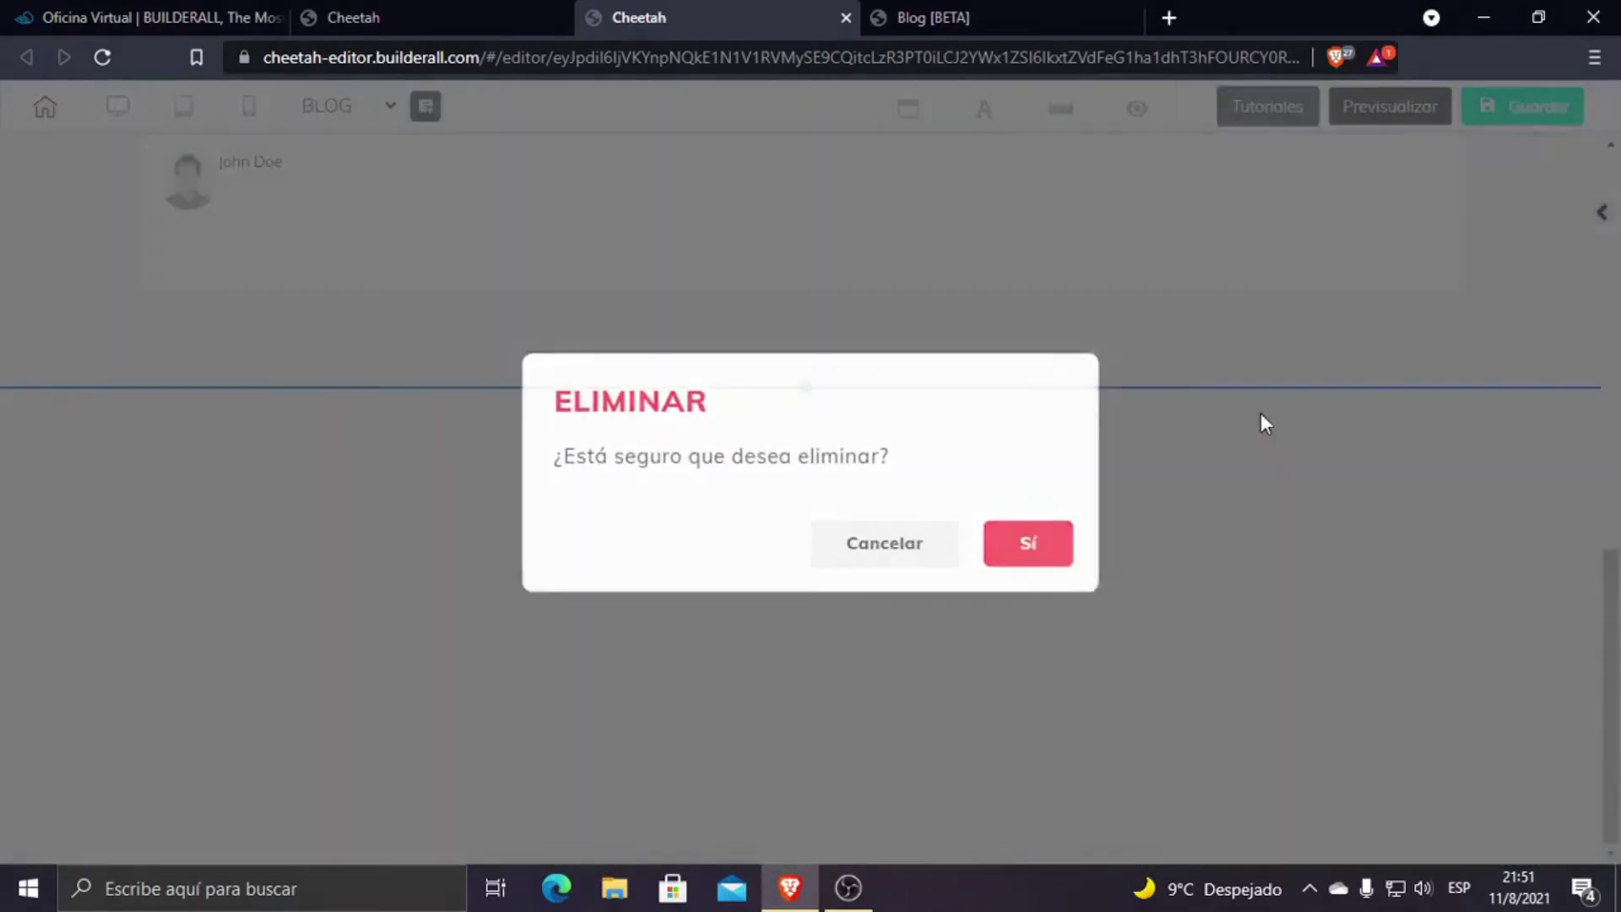
# Step: Place the second Blog Post layout in the new empty panel and narrow it to fit the content width
pyautogui.click(1601, 221)
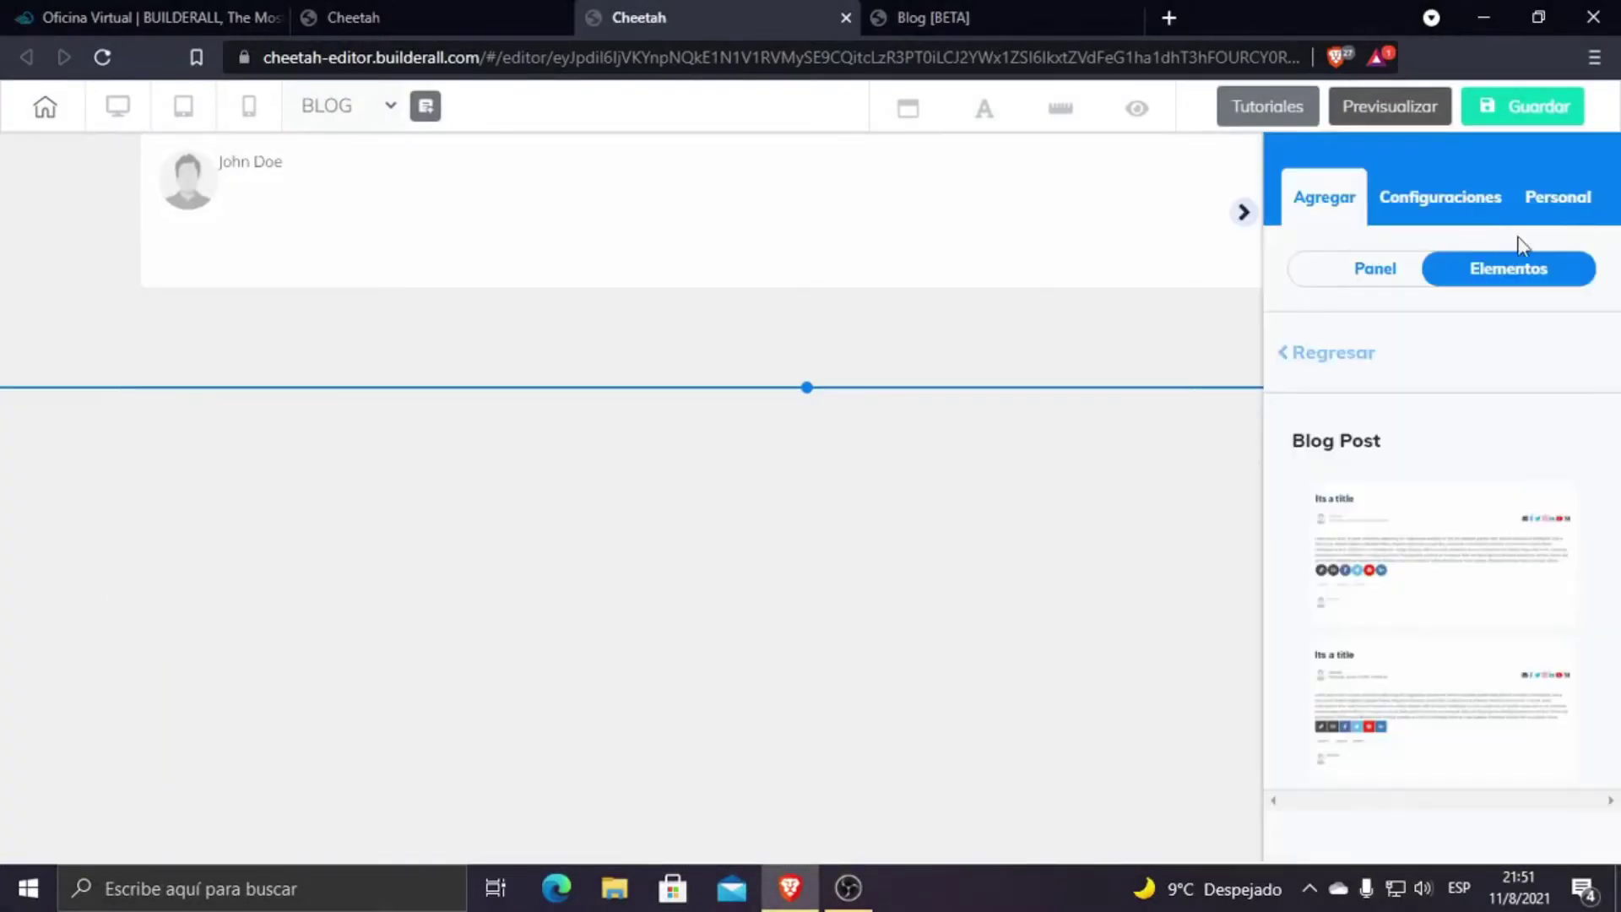
pyautogui.moveTo(1415, 720); pyautogui.dragTo(568, 604)
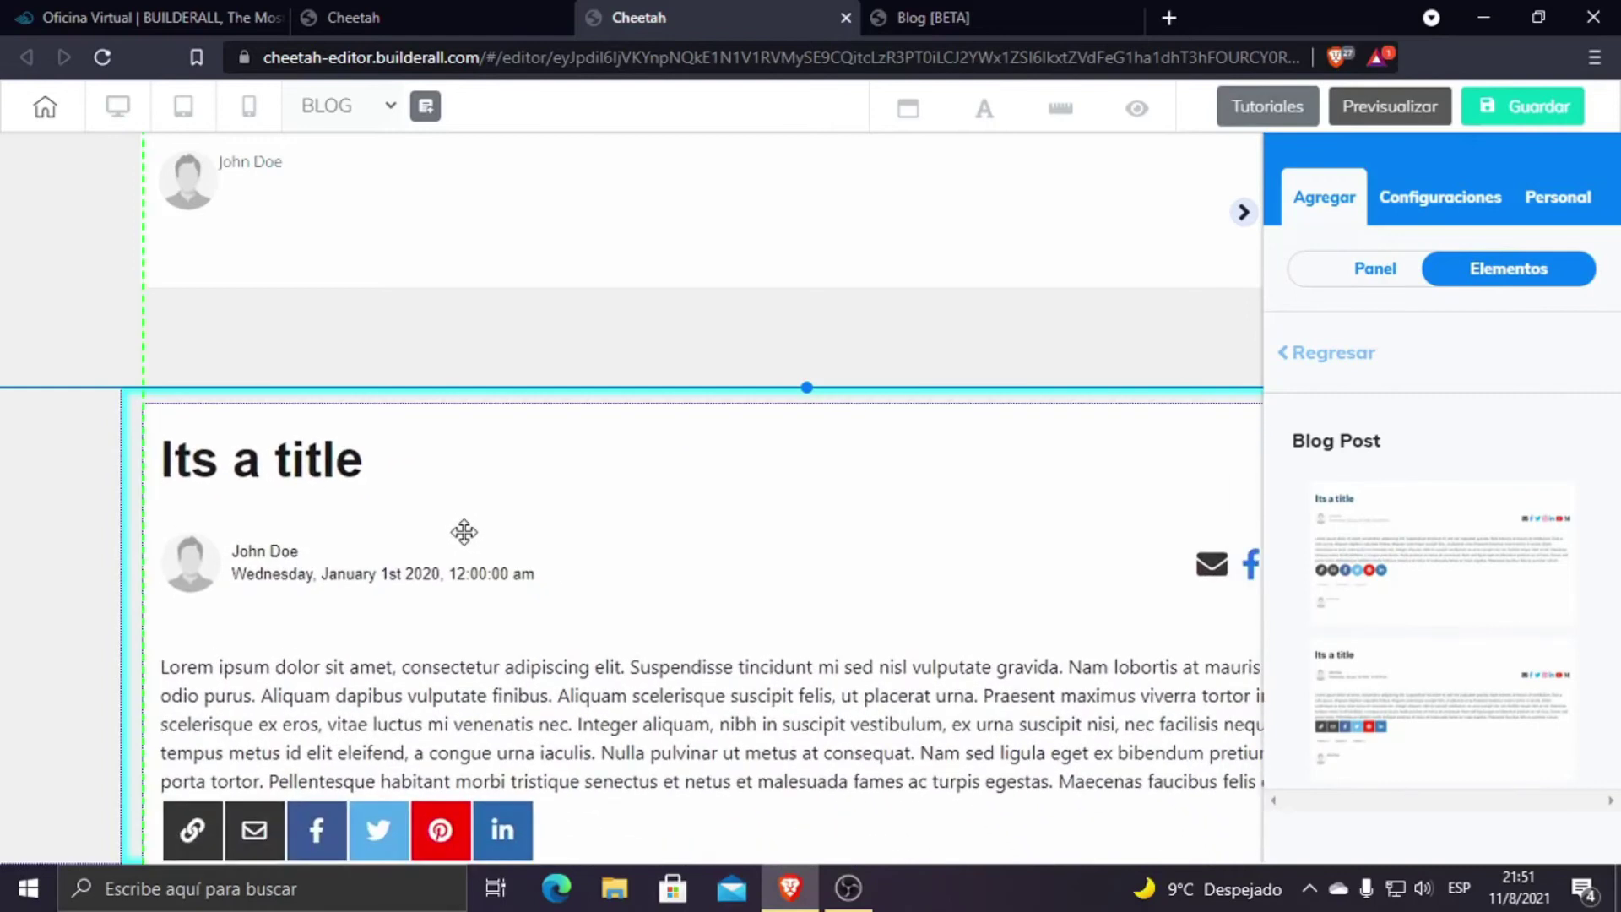
pyautogui.click(603, 482)
pyautogui.click(1248, 214)
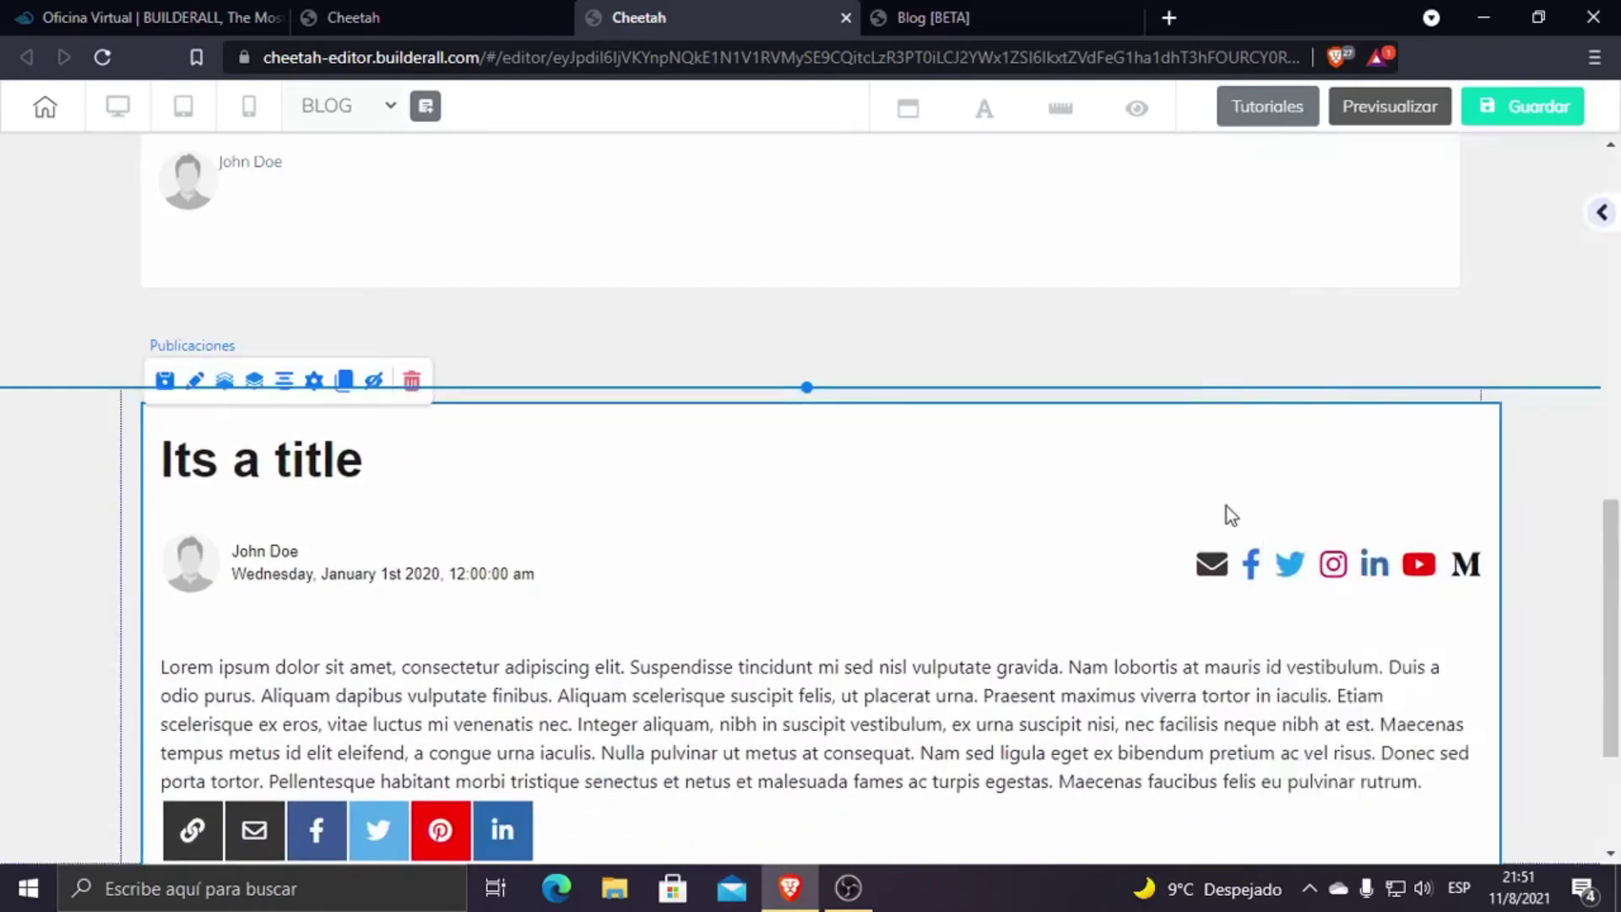
pyautogui.scroll(-3, 1228, 510)
pyautogui.moveTo(1500, 857); pyautogui.dragTo(1475, 735)
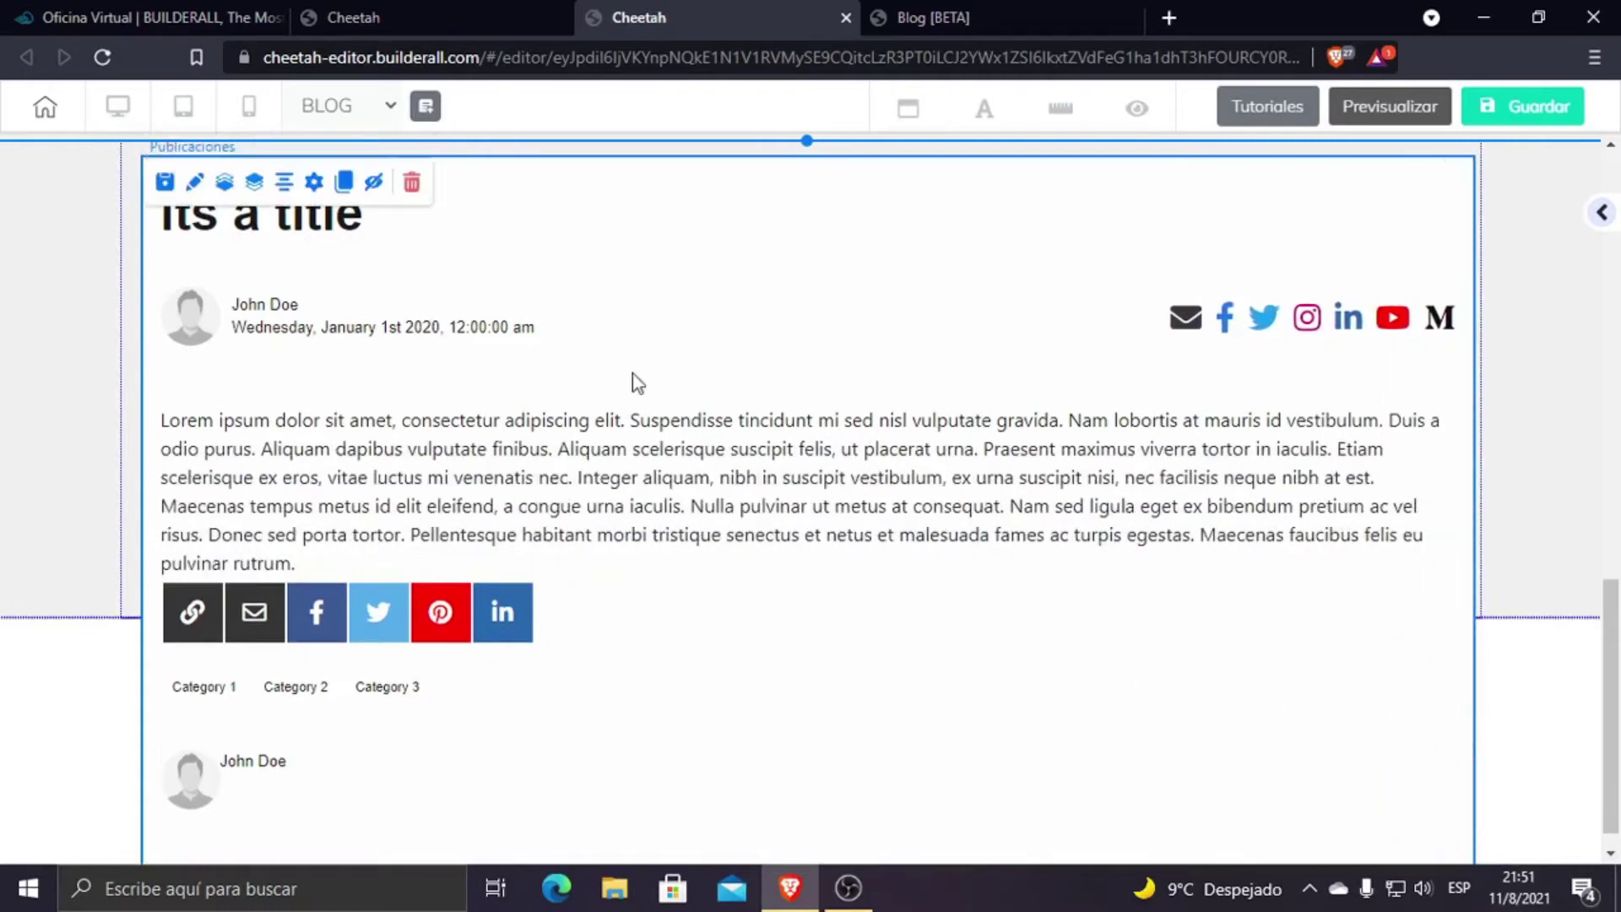
# Step: Center the second Blog Post element and save its settings with the date format miércoles, agosto 11º 2021 and the square template
pyautogui.click(283, 182)
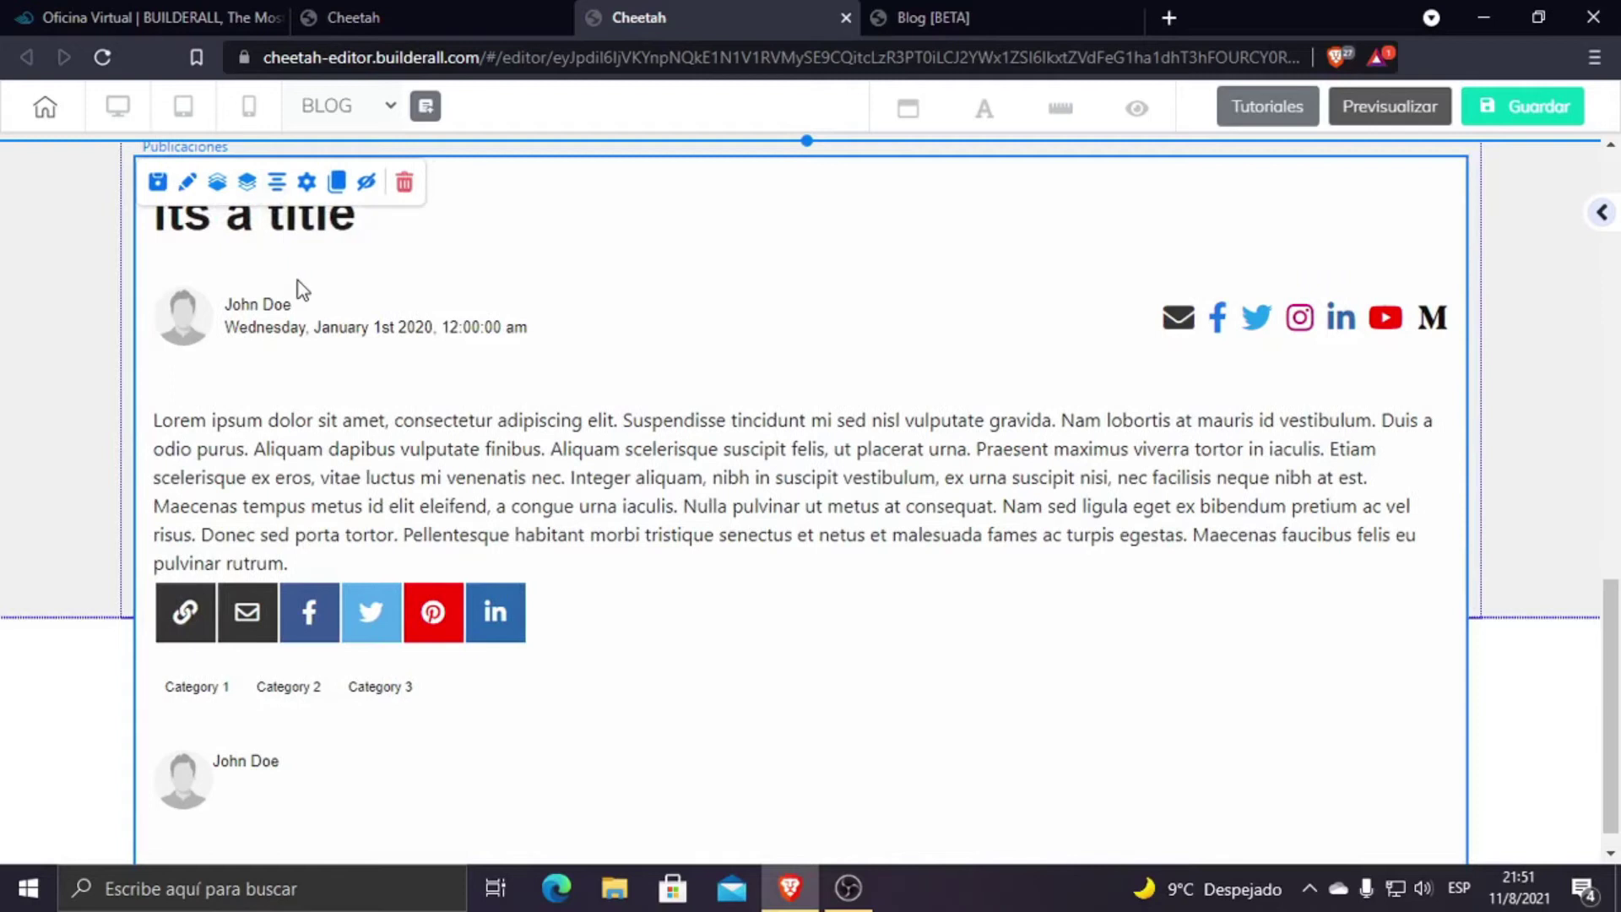
pyautogui.click(307, 181)
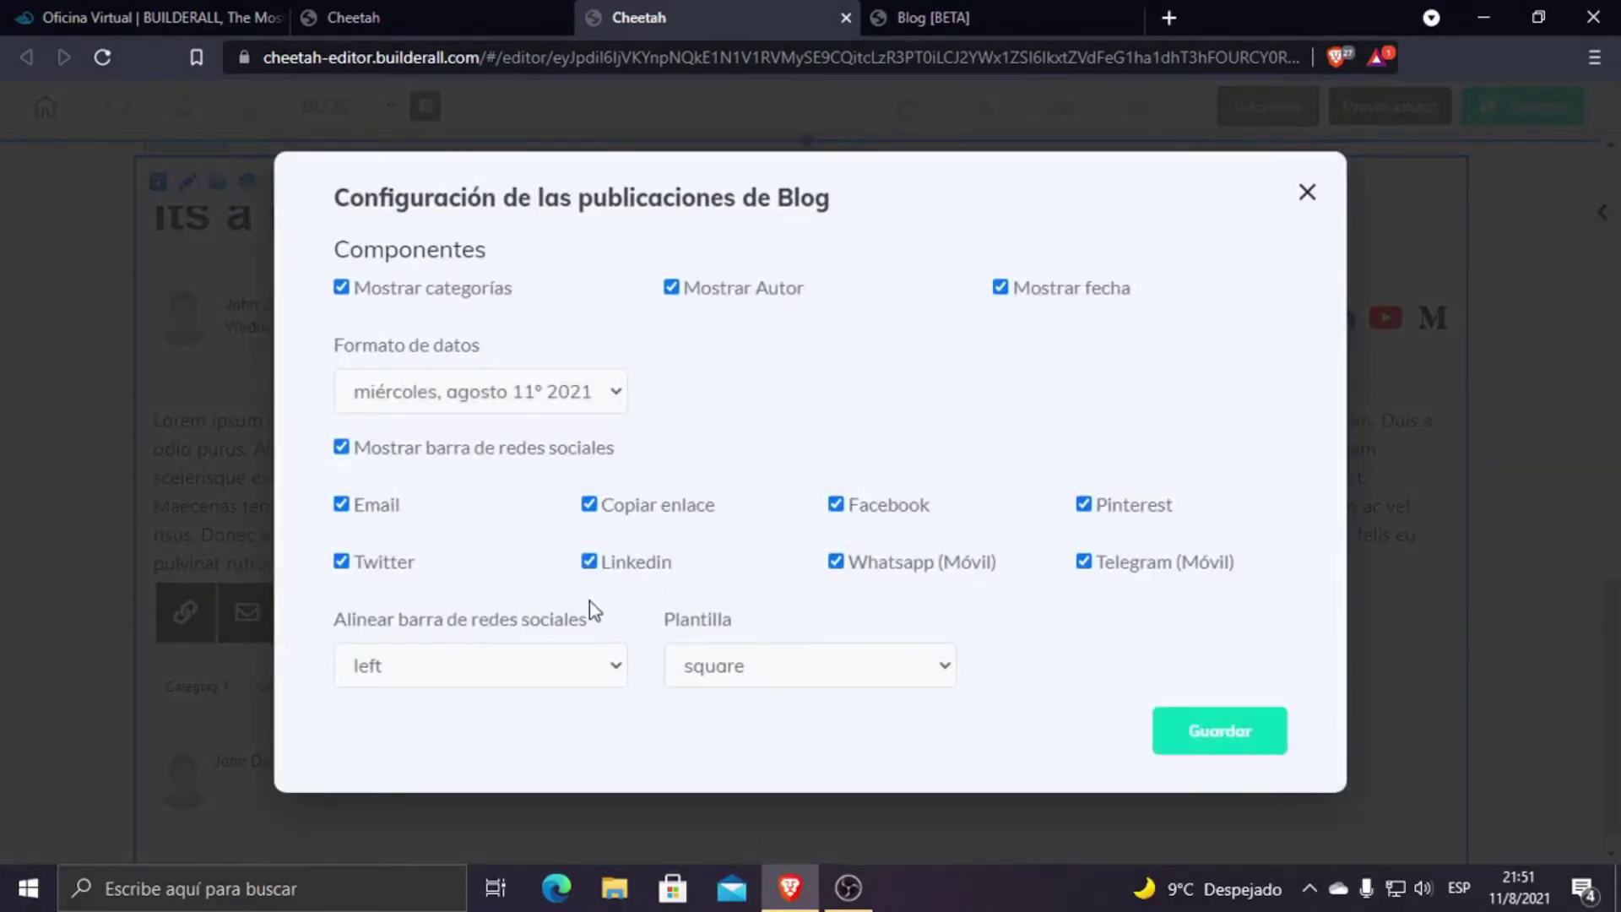
pyautogui.click(1225, 731)
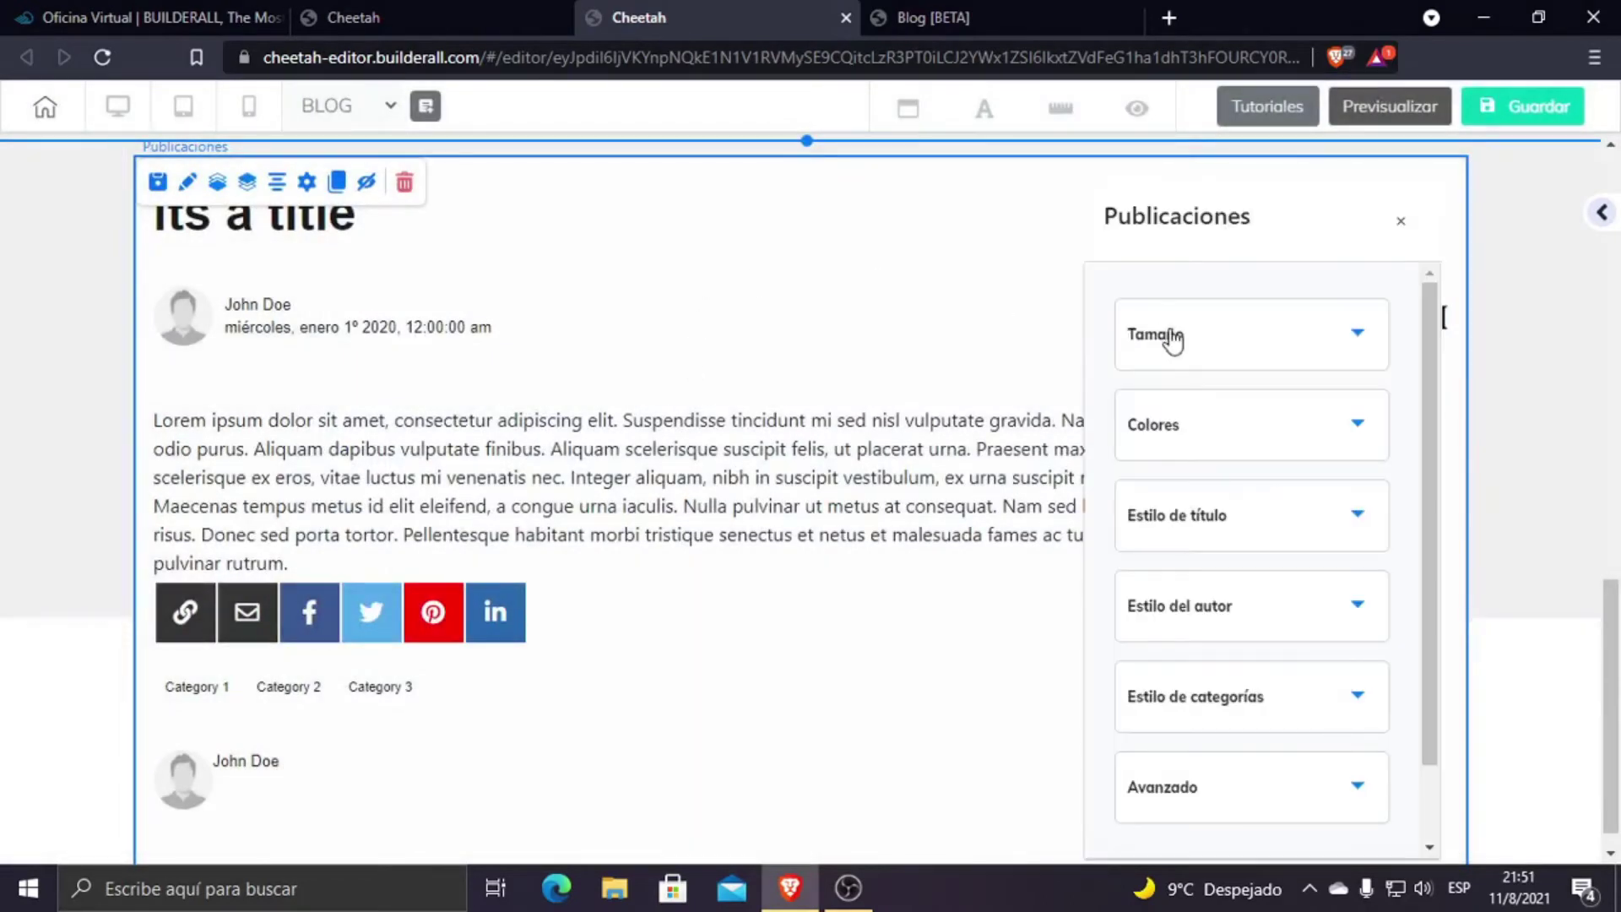
# Step: Set the second Blog Post element's Altura del contenido to 1130 and close its settings
pyautogui.click(1253, 345)
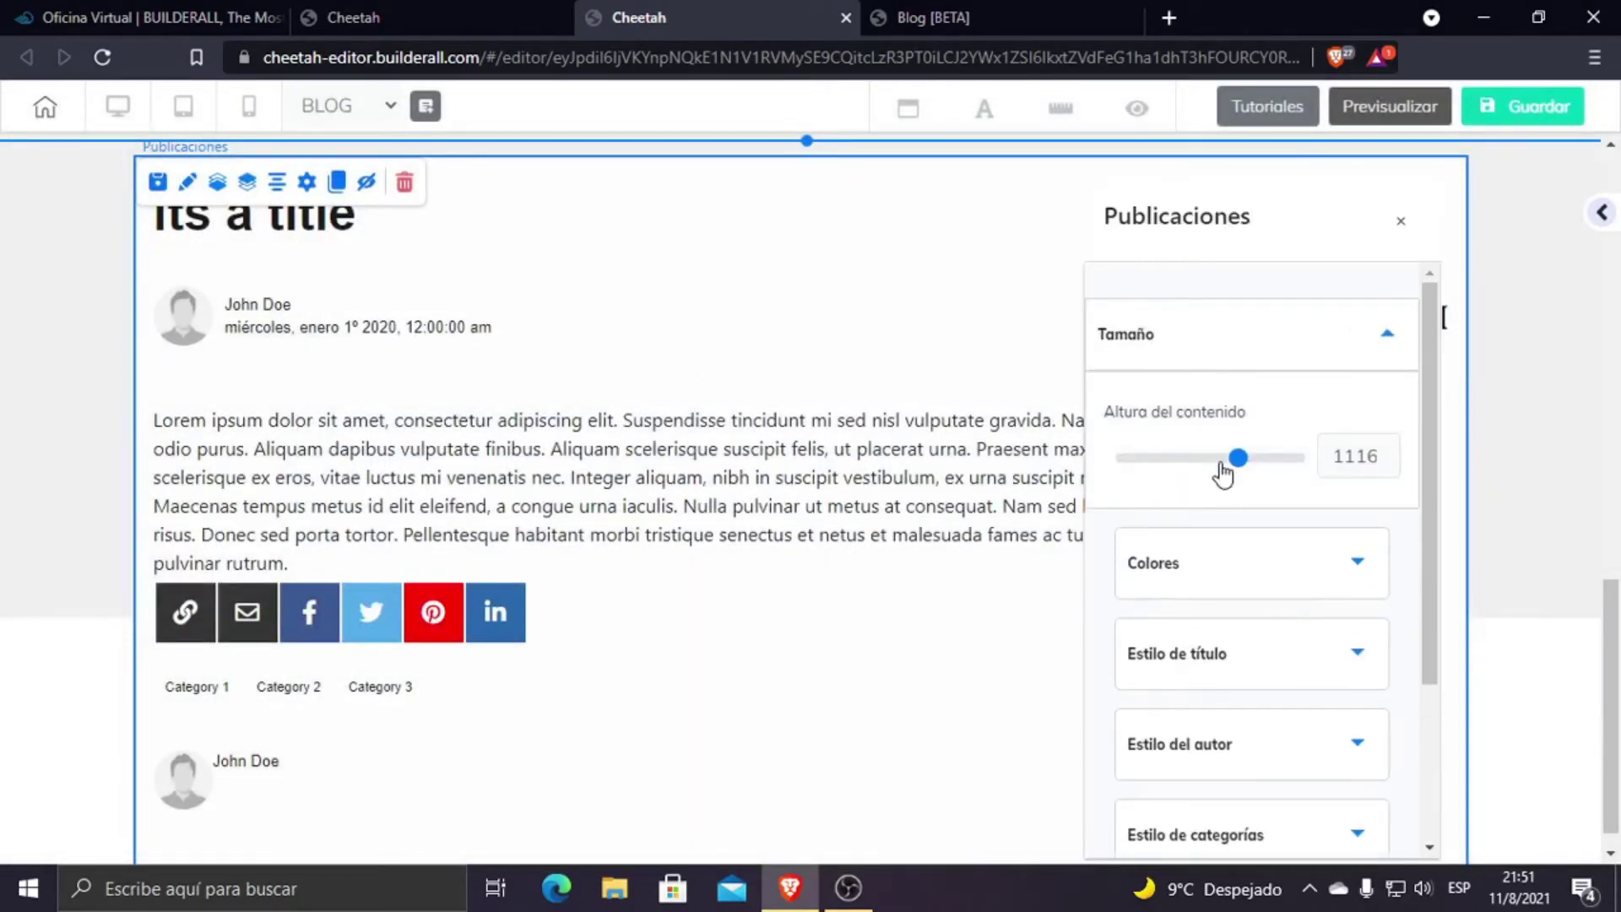
pyautogui.click(1221, 461)
pyautogui.moveTo(1216, 470); pyautogui.dragTo(1242, 470)
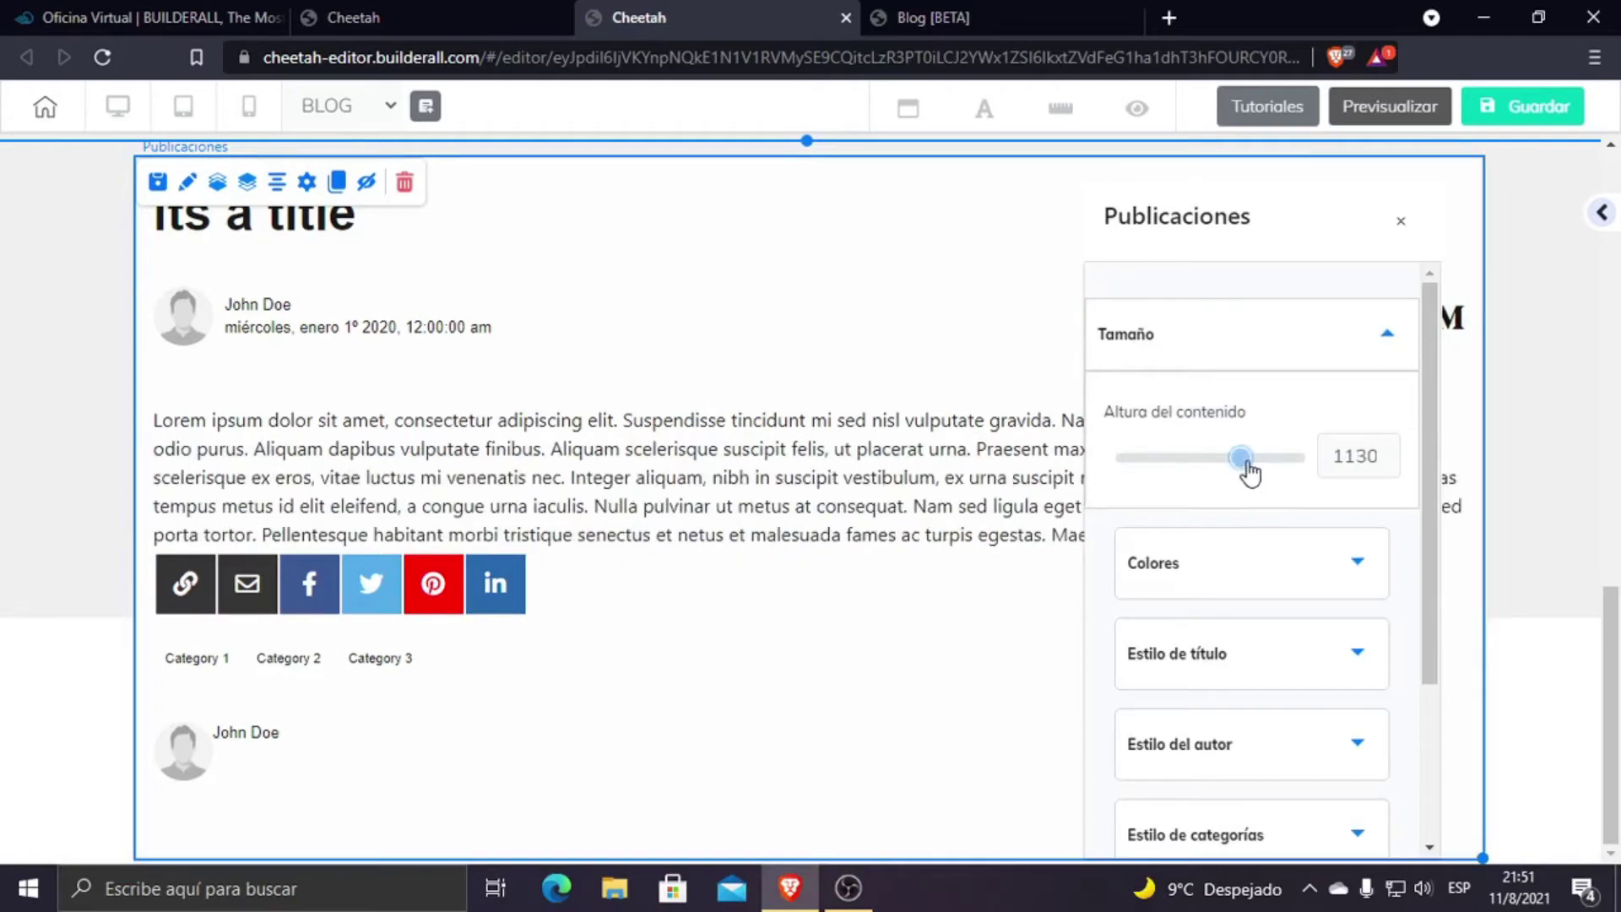
pyautogui.click(1401, 222)
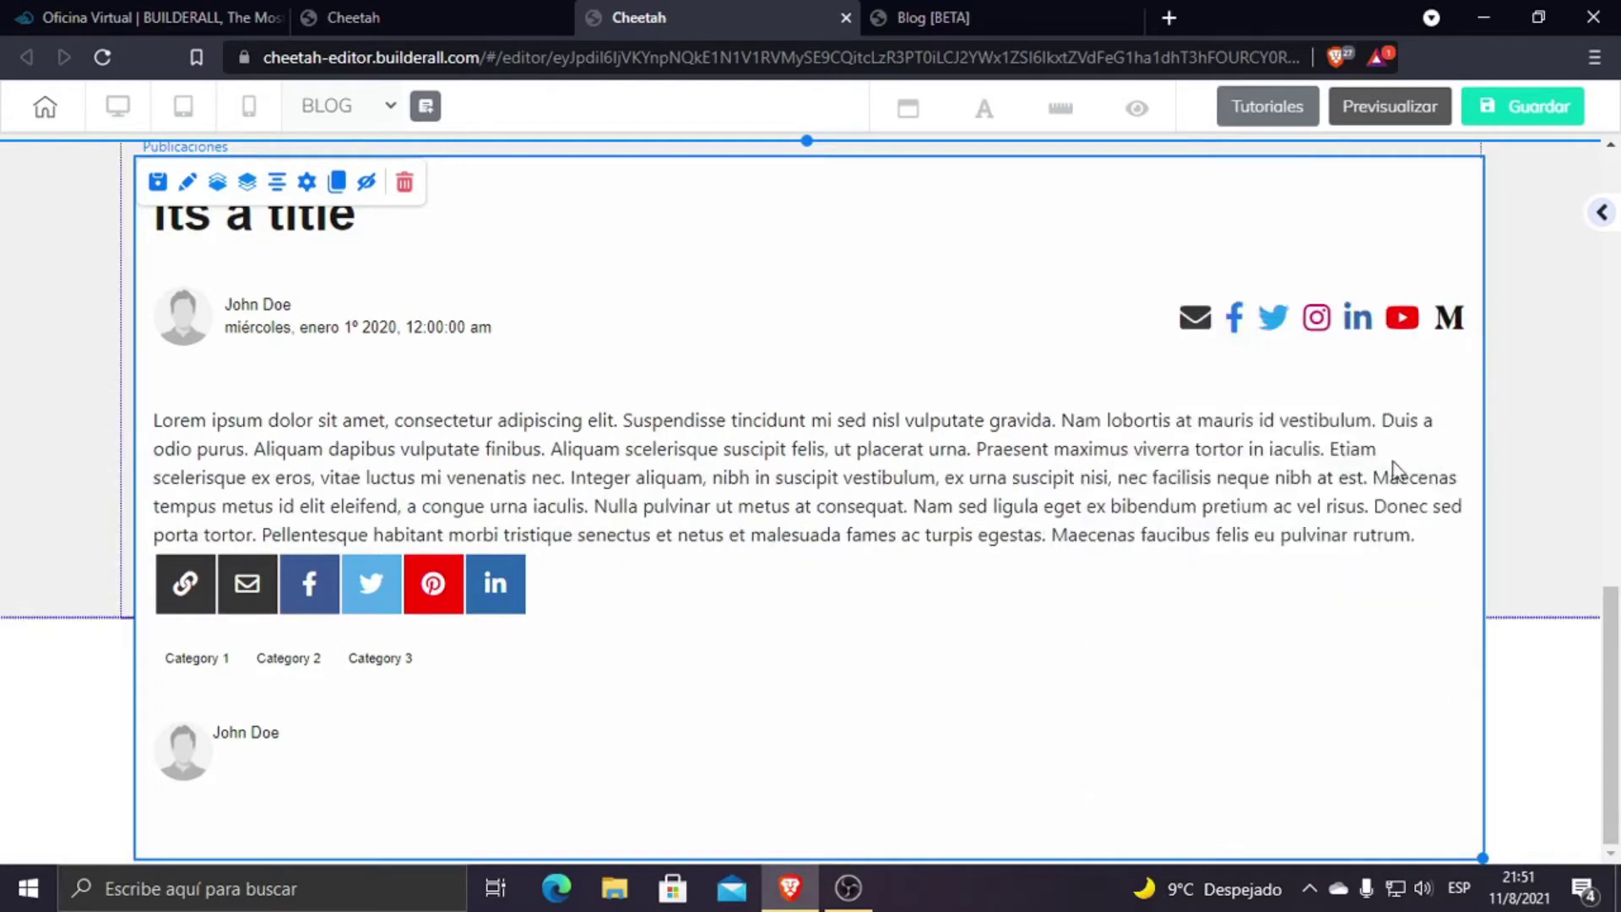
# Step: Narrow the second Blog Post element slightly and extend its panel downward to make room for the element
pyautogui.moveTo(1483, 858); pyautogui.dragTo(1474, 806)
pyautogui.moveTo(807, 618); pyautogui.dragTo(762, 841)
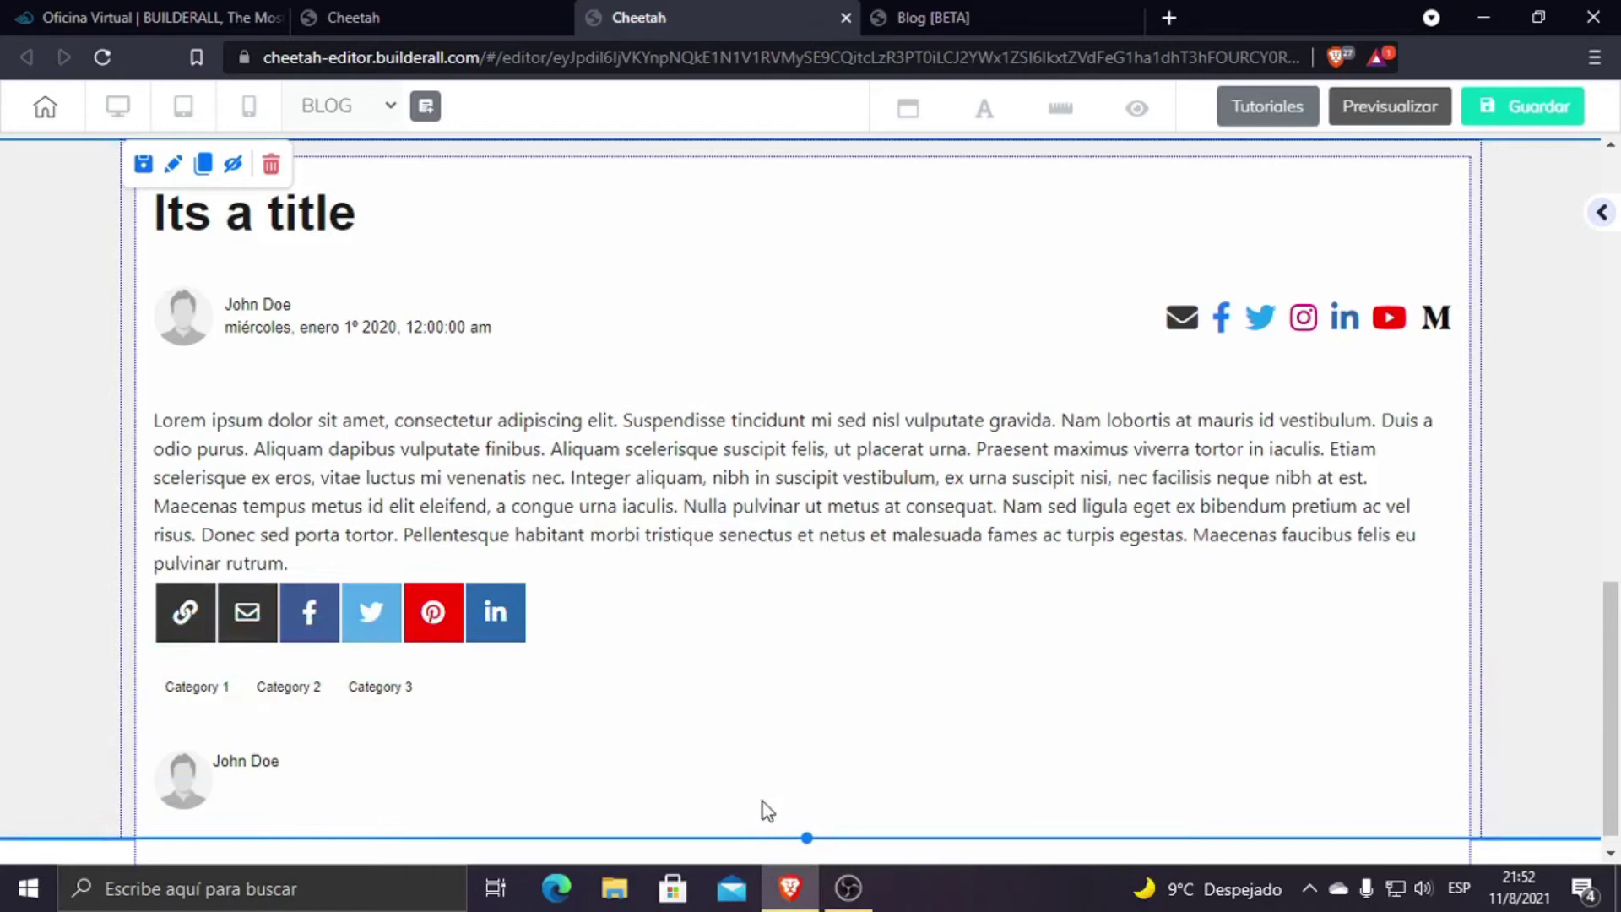
pyautogui.scroll(-2, 794, 817)
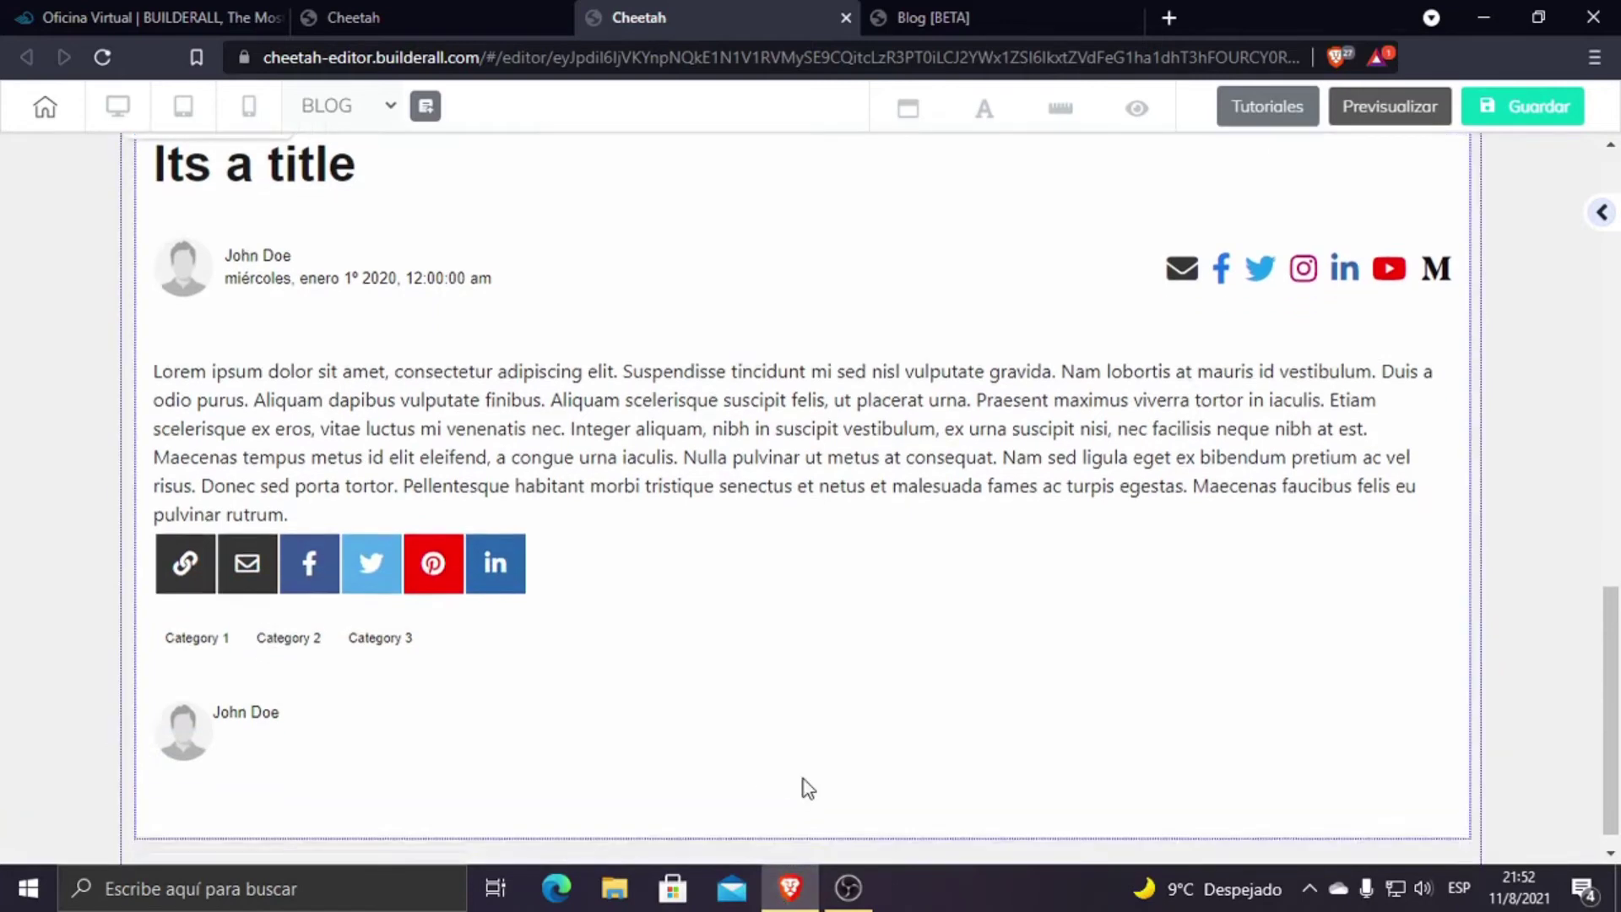
pyautogui.scroll(-1, 804, 778)
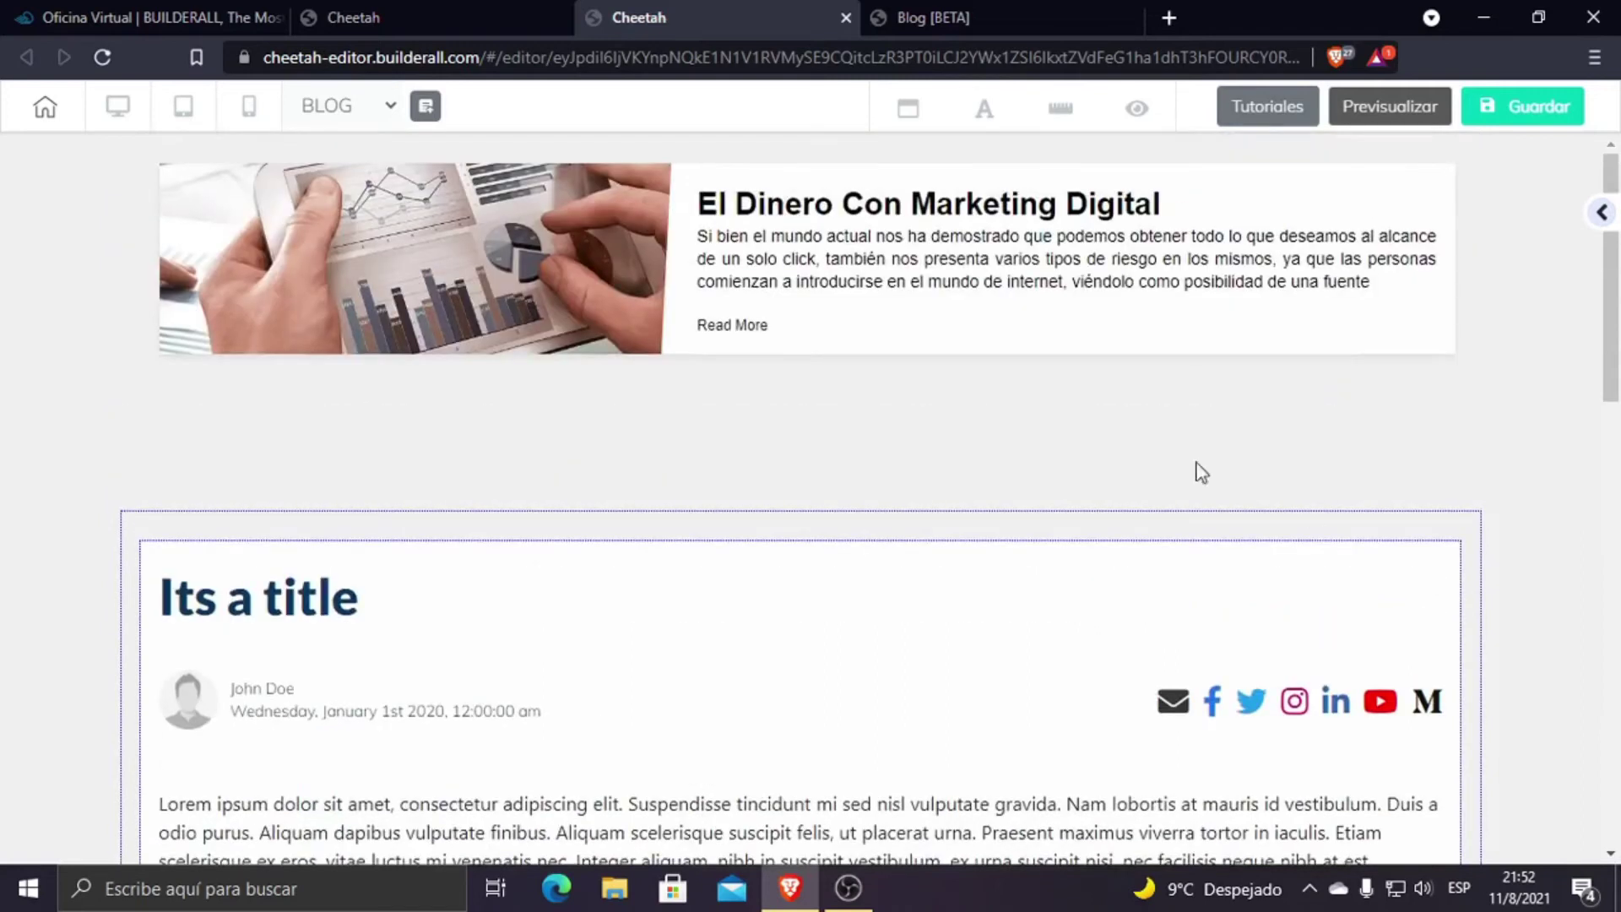
pyautogui.scroll(-4, 886, 414)
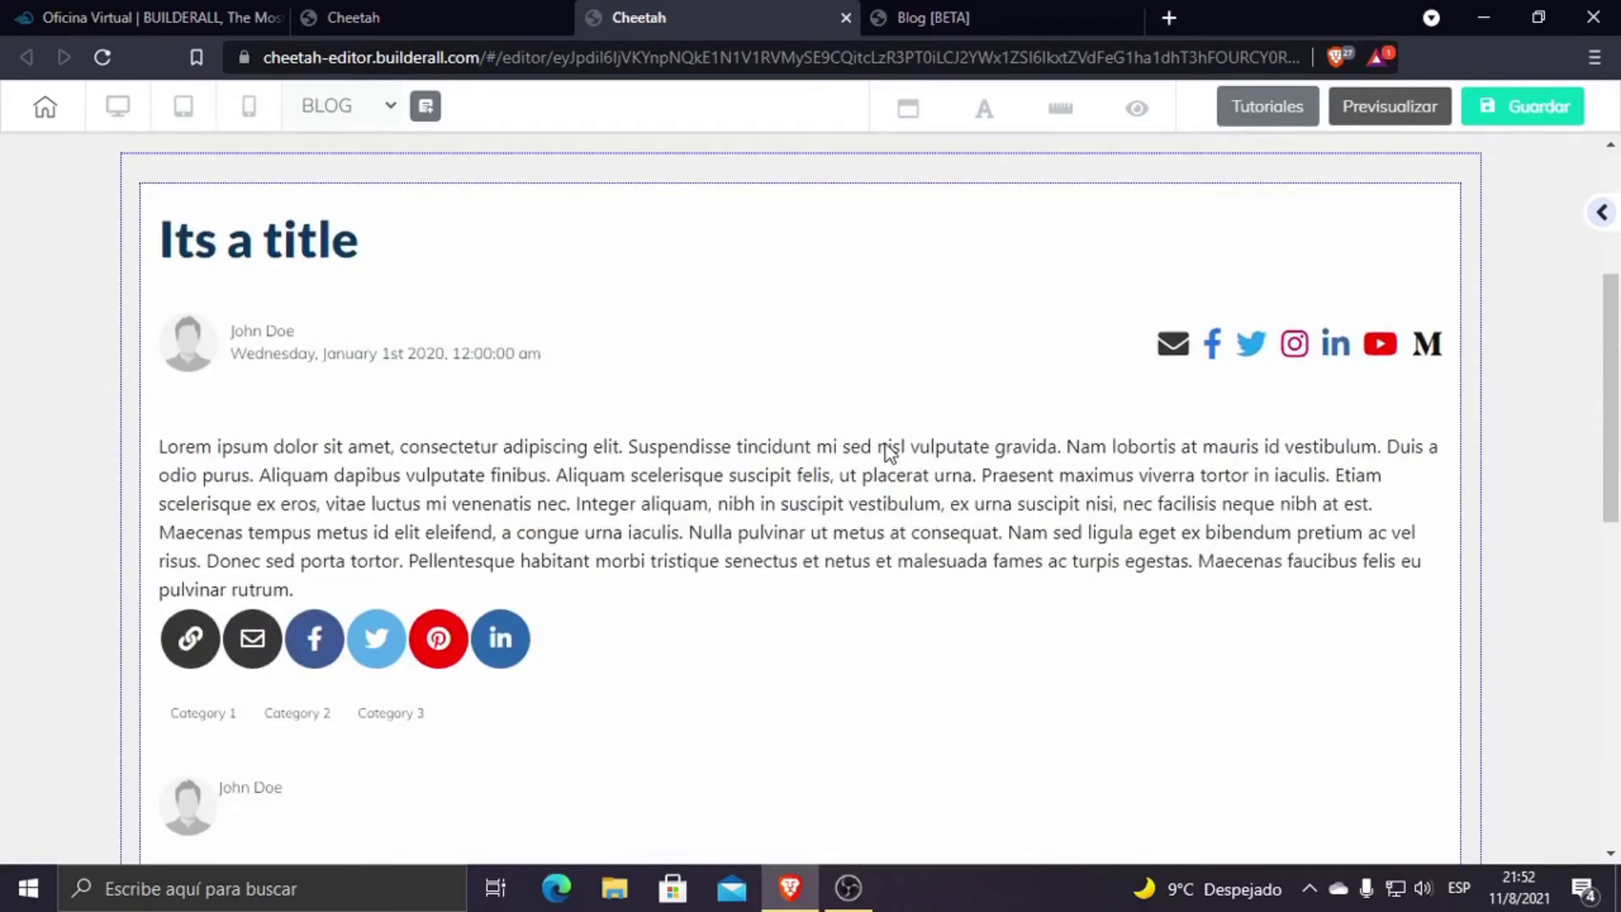
# Step: Save the blog post page and publish the site to tunegociodigital.org
pyautogui.click(1493, 116)
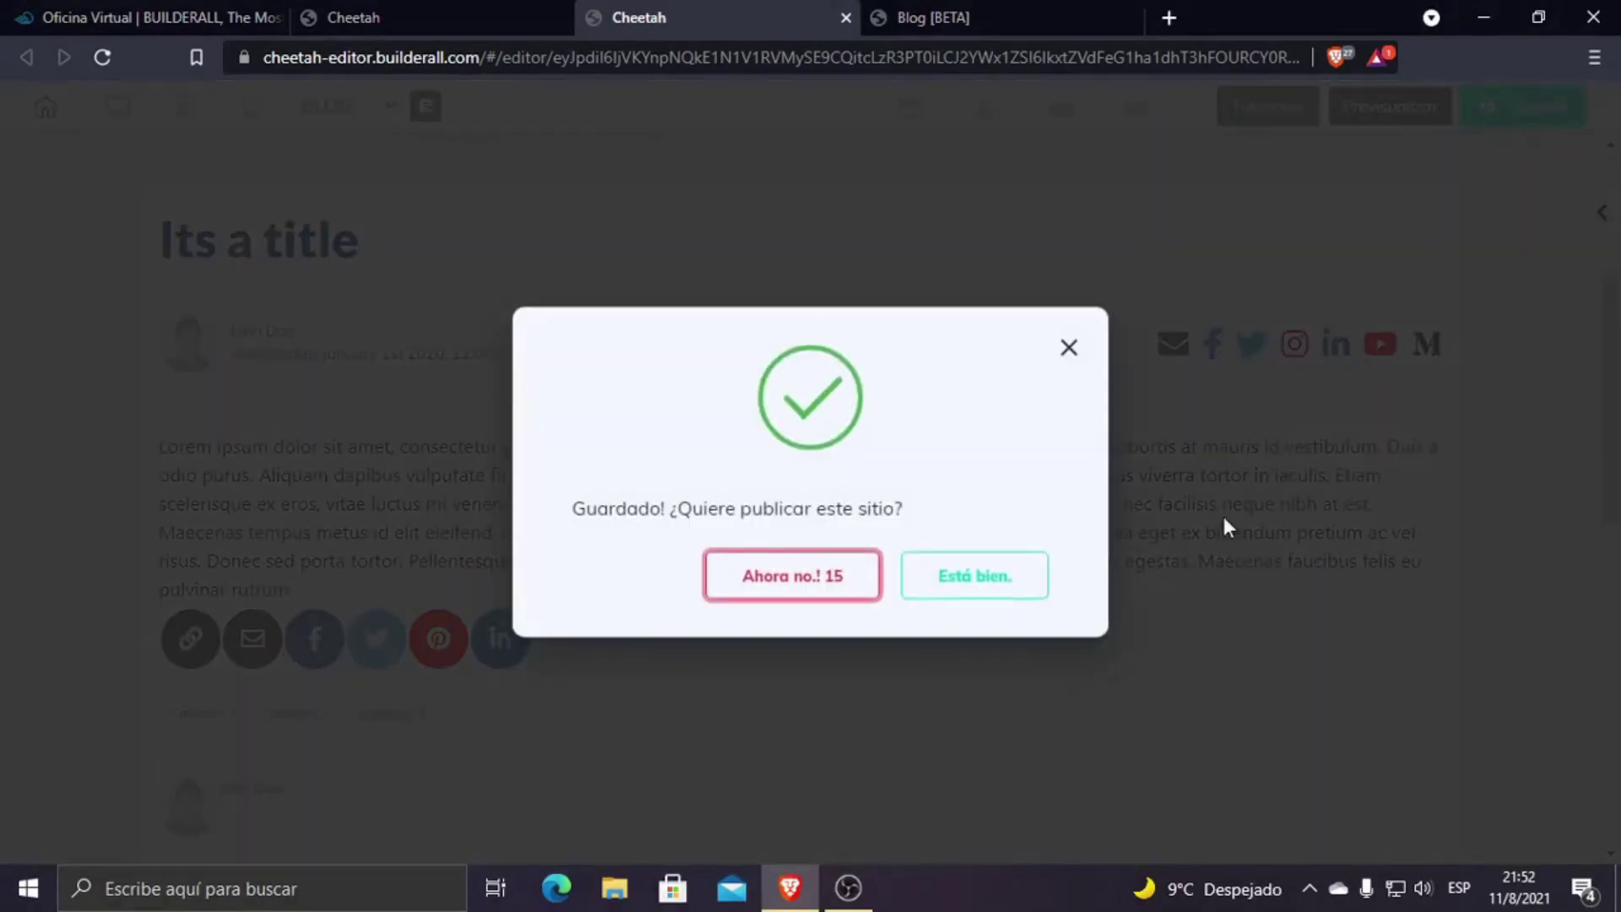
pyautogui.click(1009, 578)
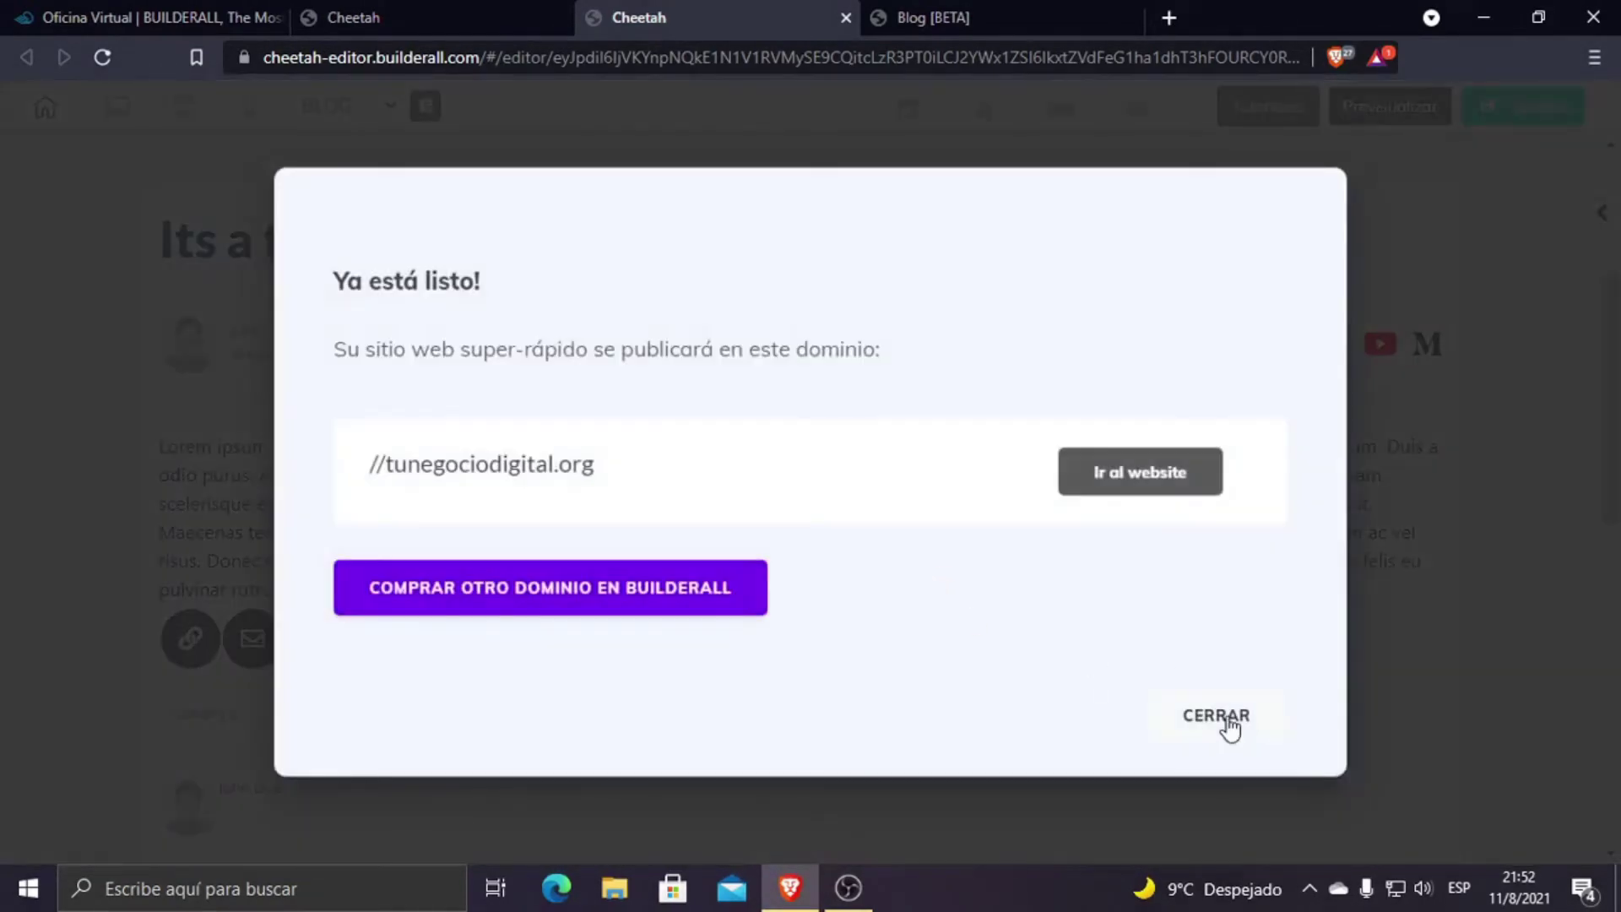
pyautogui.click(1221, 712)
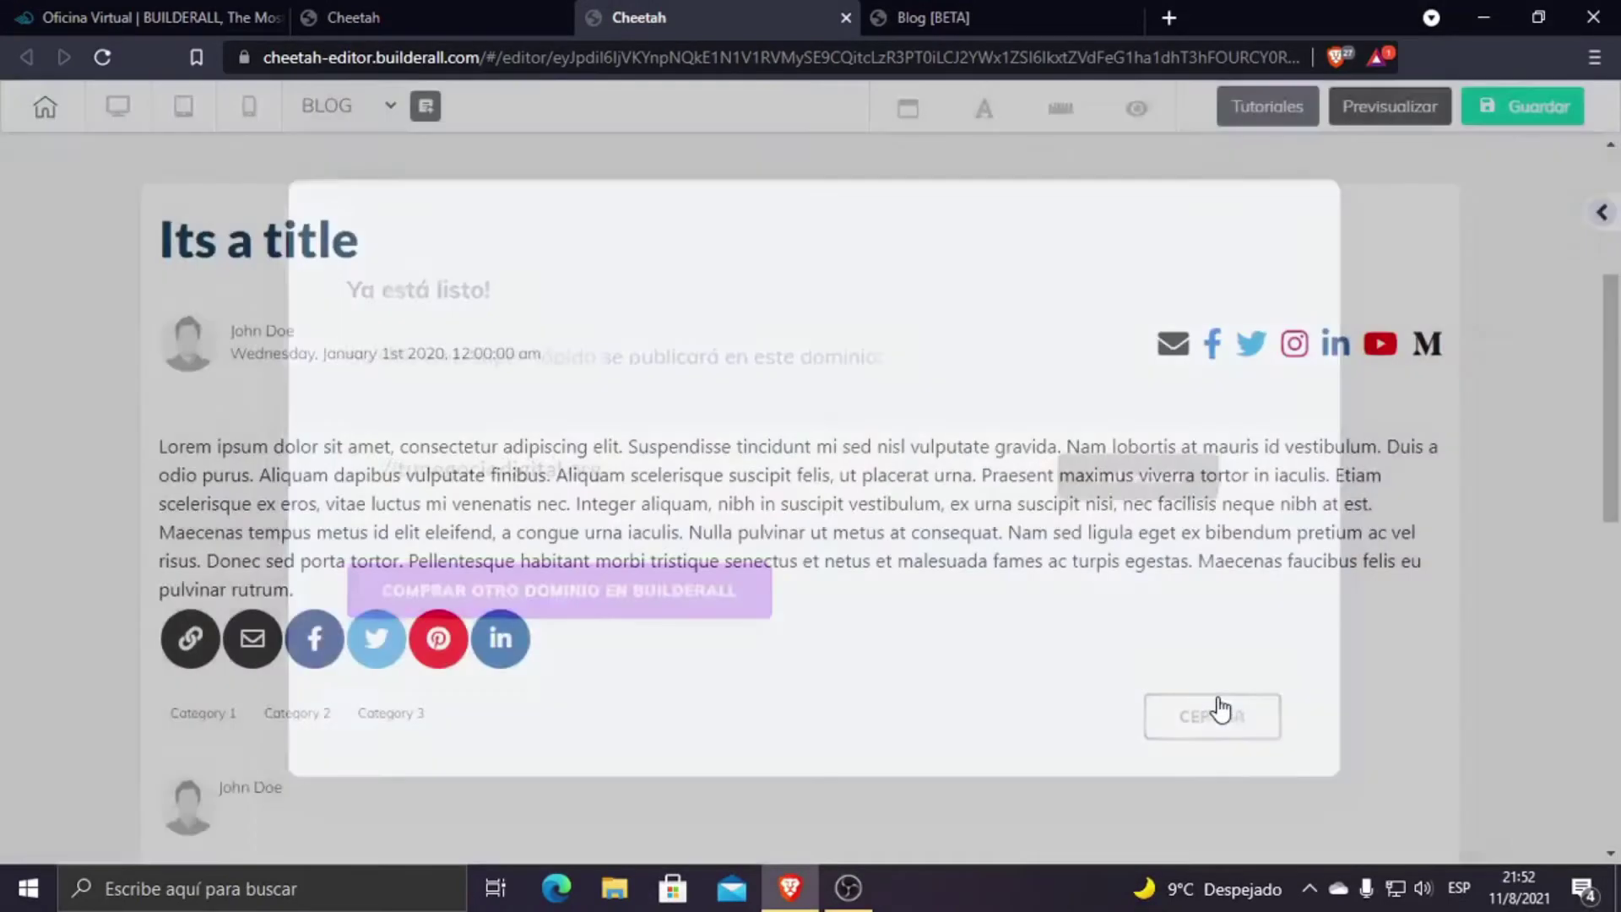
# Step: Exit the post page editor to the site's page list and close the extra Cheetah tab
pyautogui.click(59, 109)
pyautogui.click(882, 507)
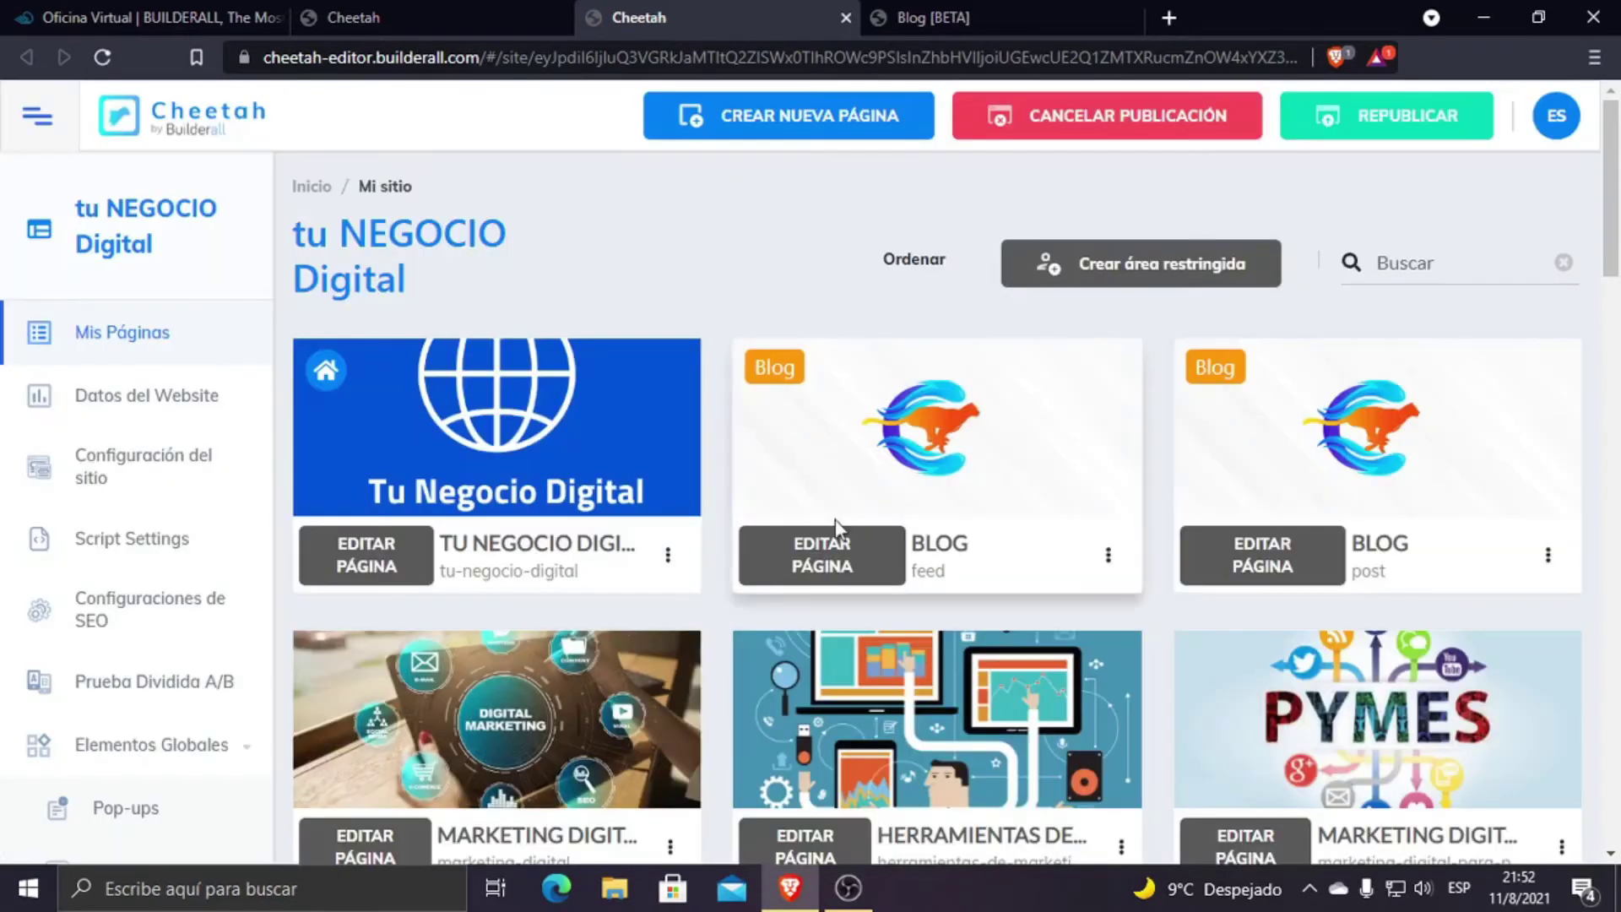
pyautogui.scroll(-12, 1155, 544)
pyautogui.scroll(4, 1157, 545)
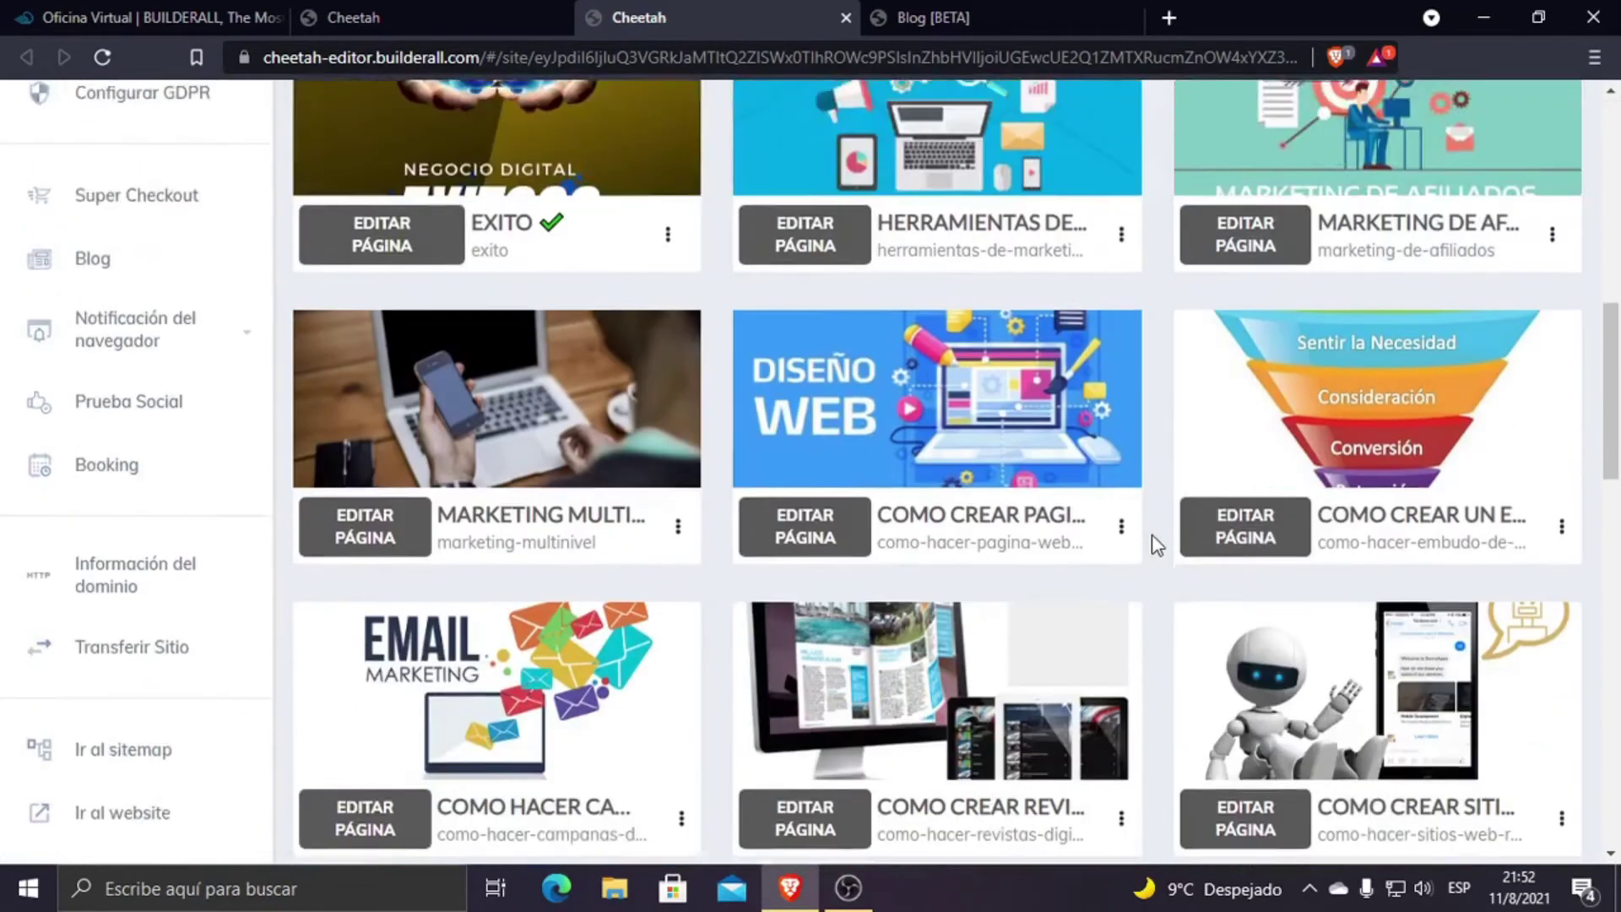
pyautogui.click(561, 18)
pyautogui.scroll(7, 1214, 690)
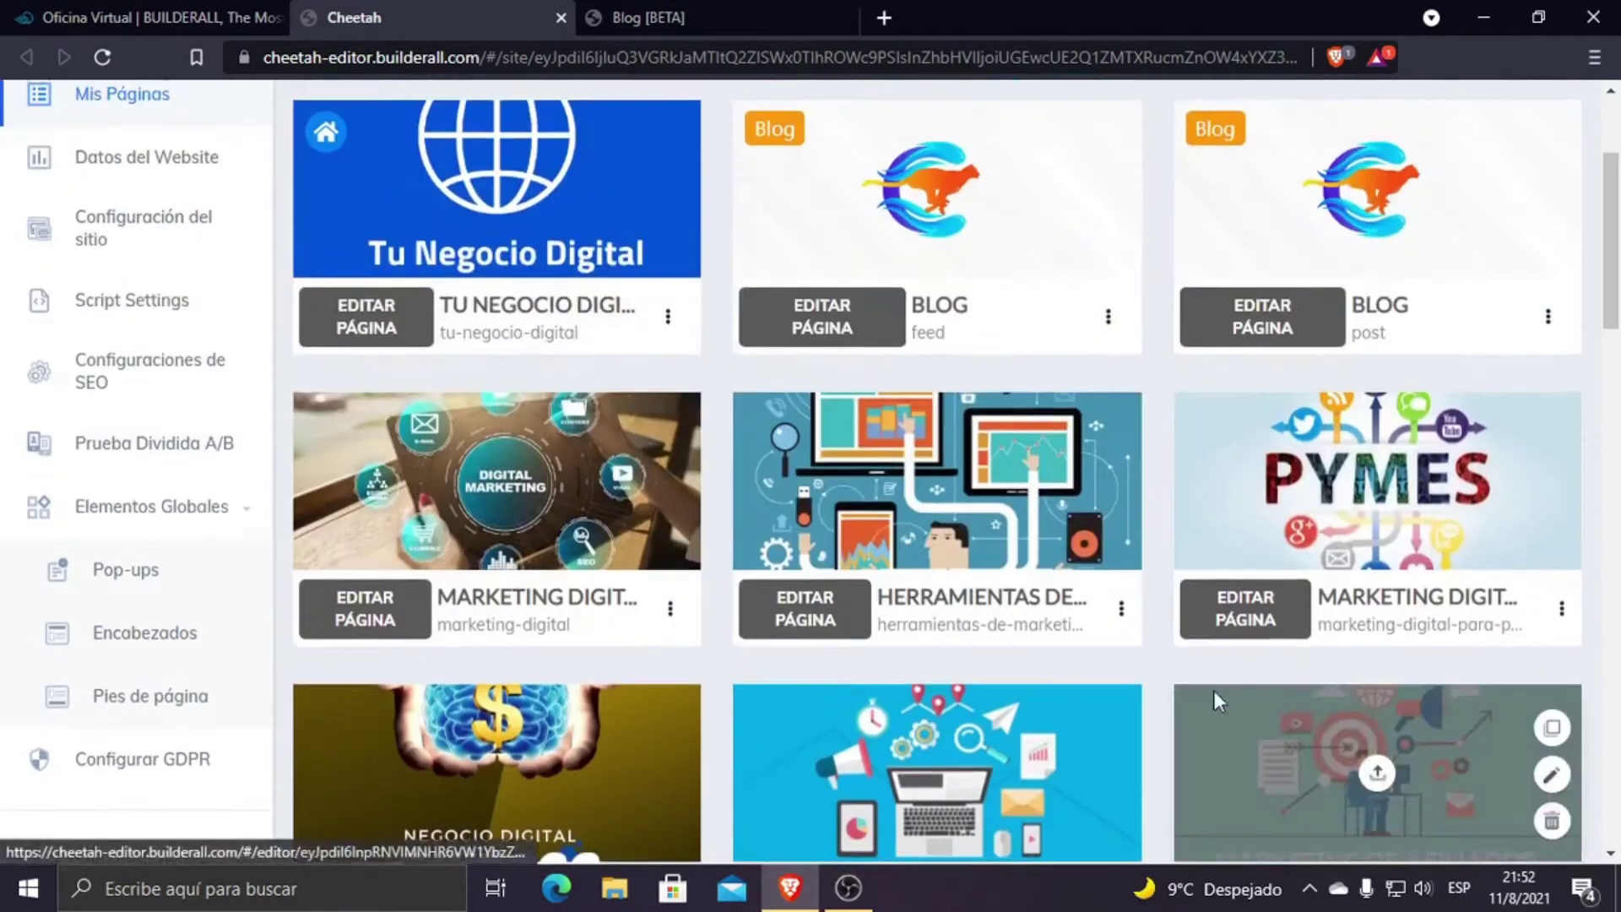
# Step: Republish the tu NEGOCIO Digital site and load the live BLOG feed page
pyautogui.click(1394, 137)
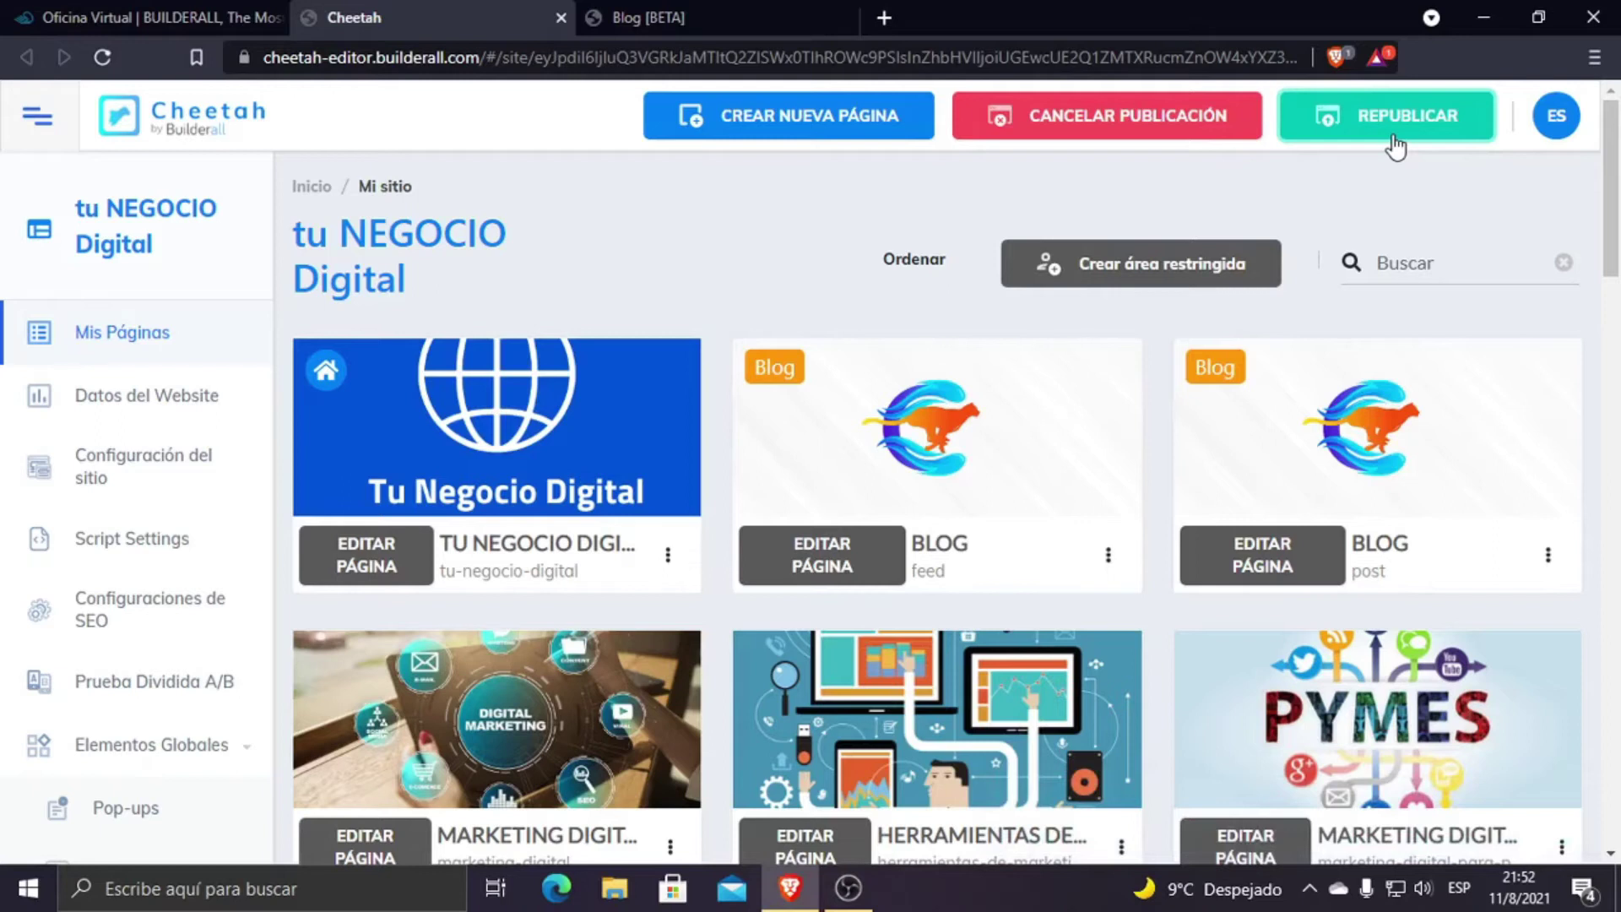
pyautogui.click(1108, 559)
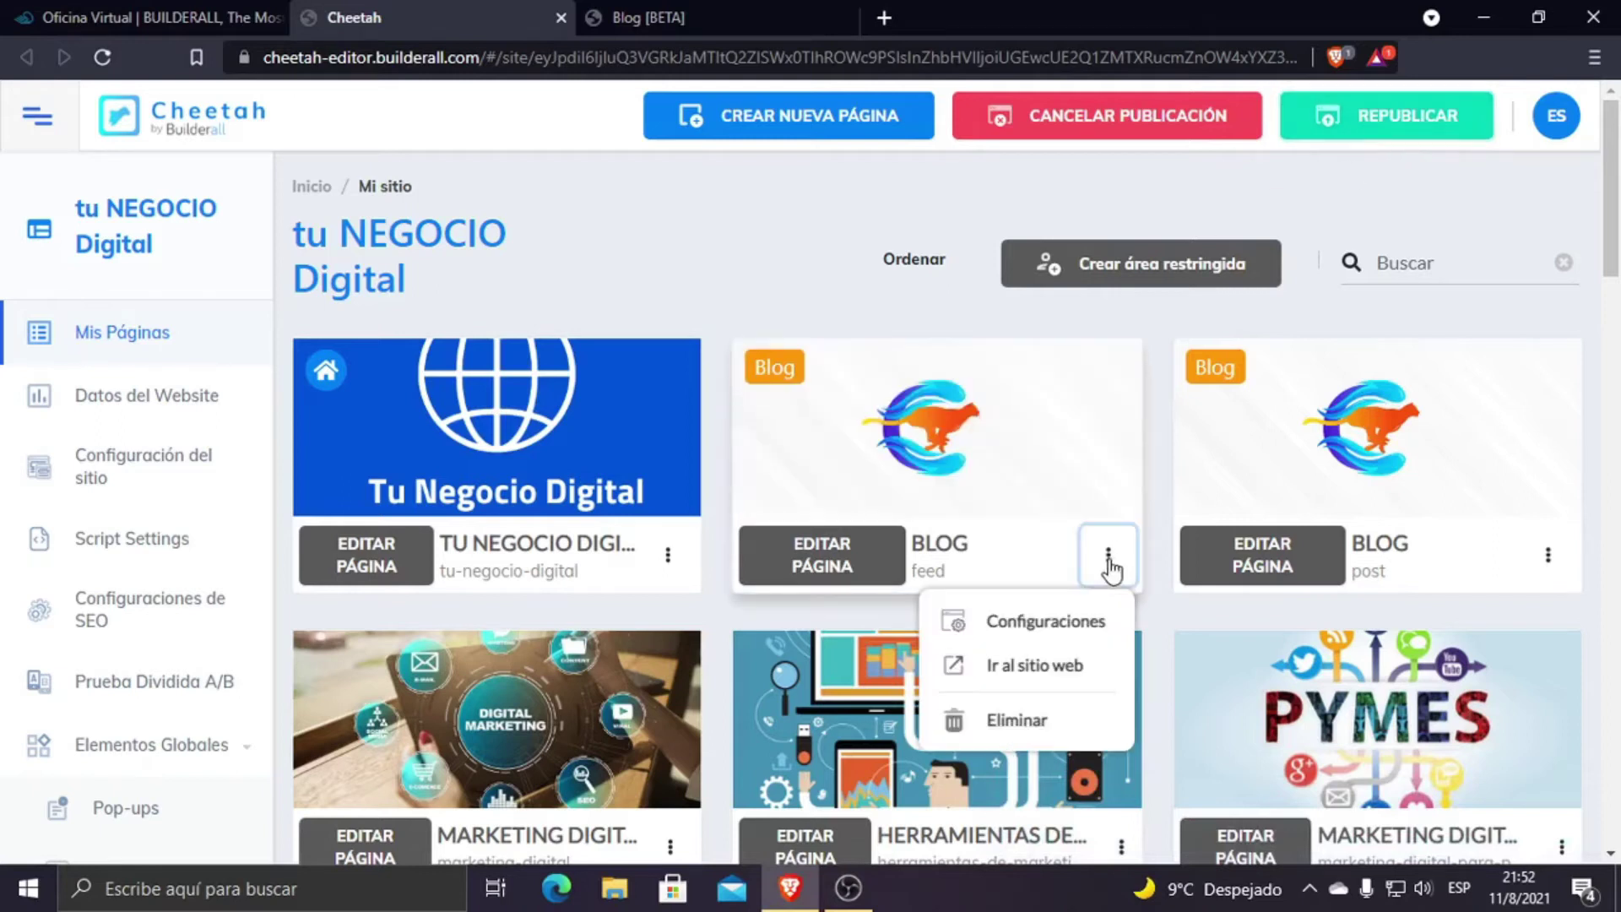
pyautogui.click(1032, 666)
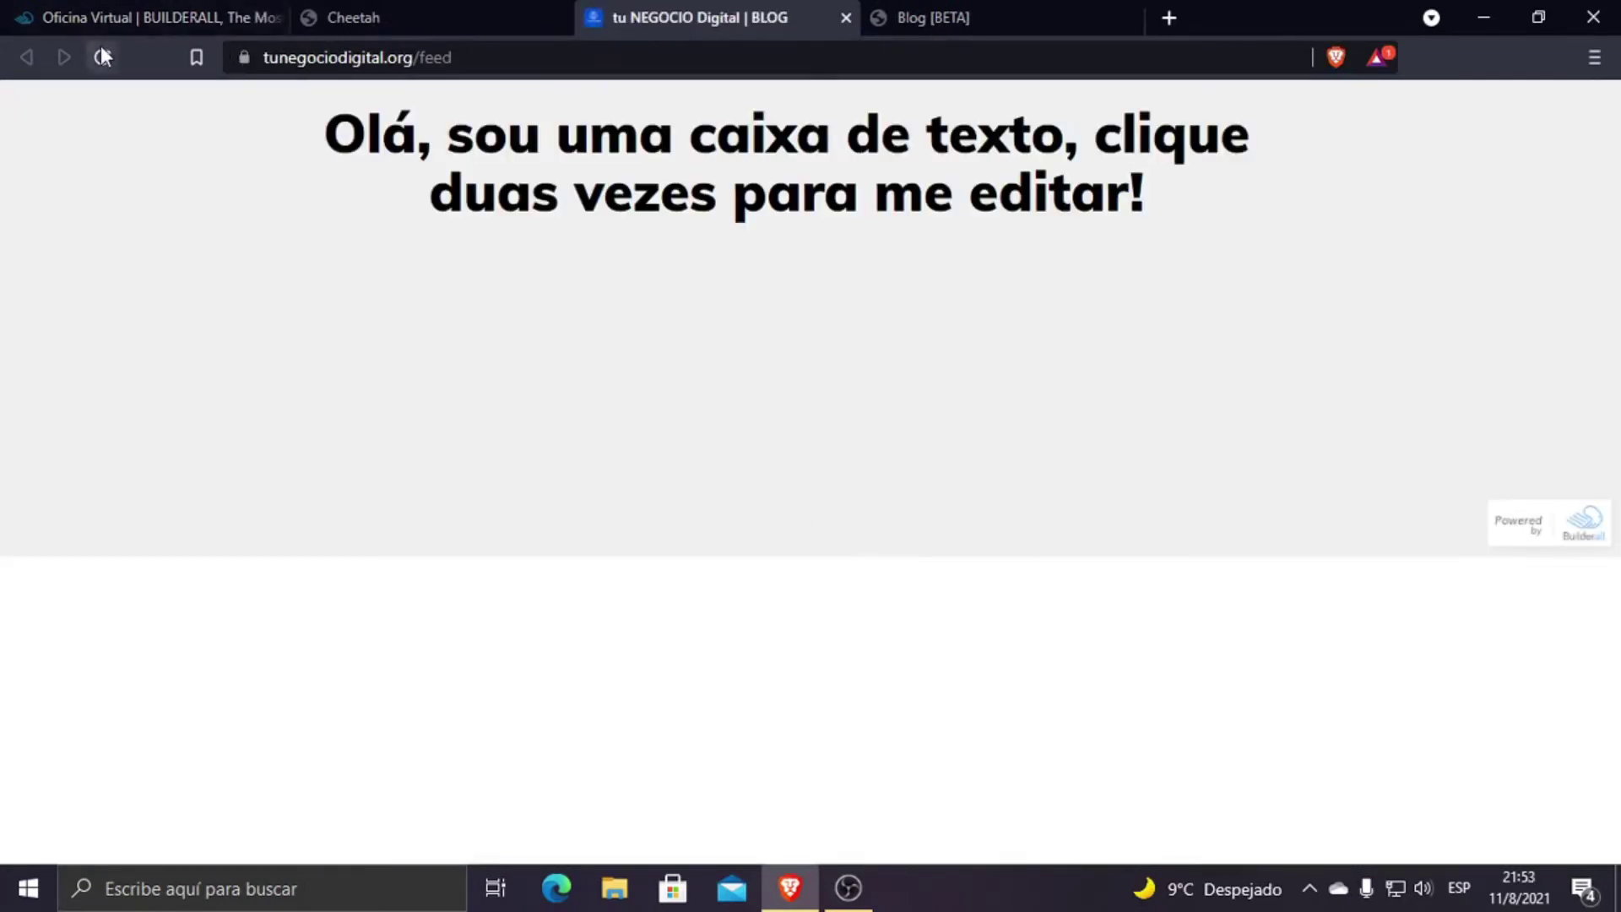
pyautogui.click(101, 56)
# Step: Republish the site once more from the page list and refresh the live feed page
pyautogui.click(380, 14)
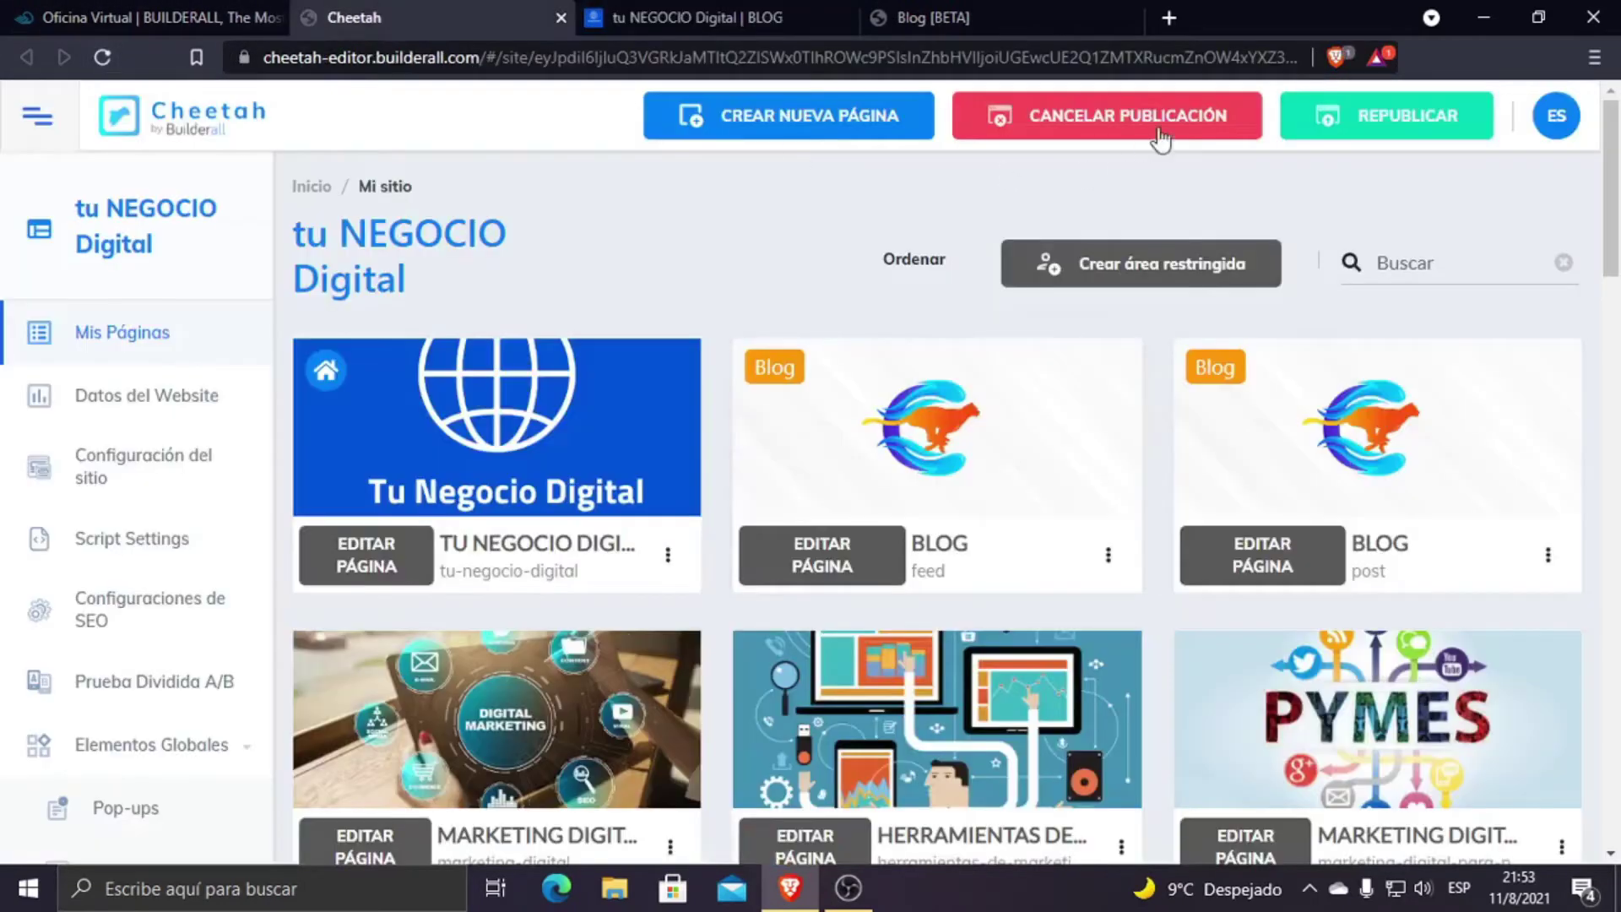
pyautogui.click(1362, 124)
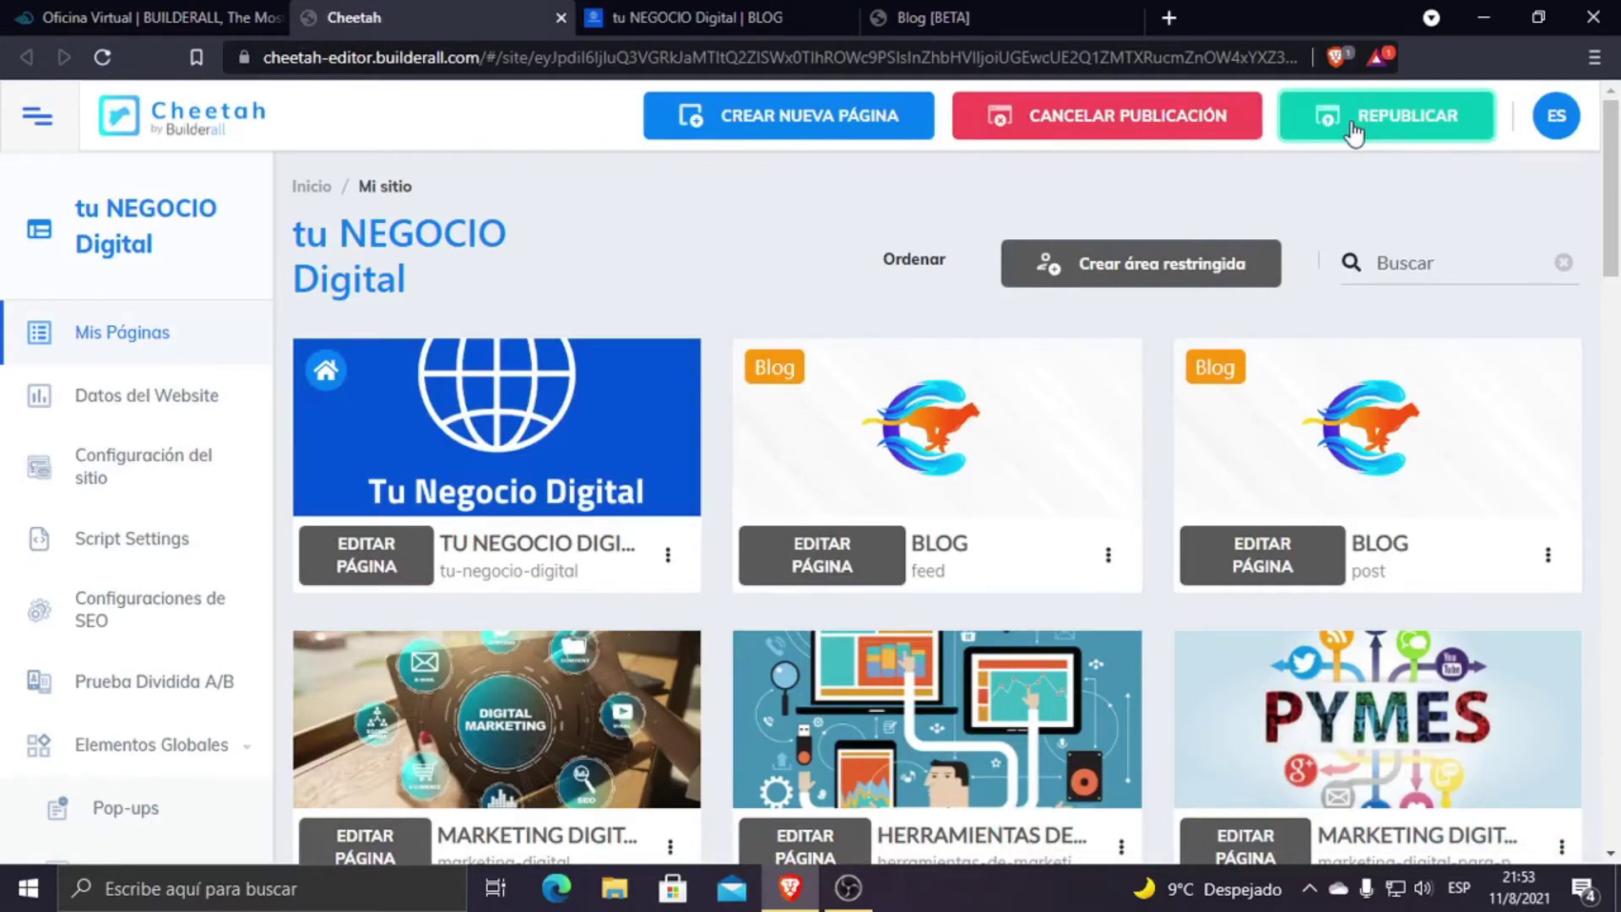
pyautogui.click(743, 20)
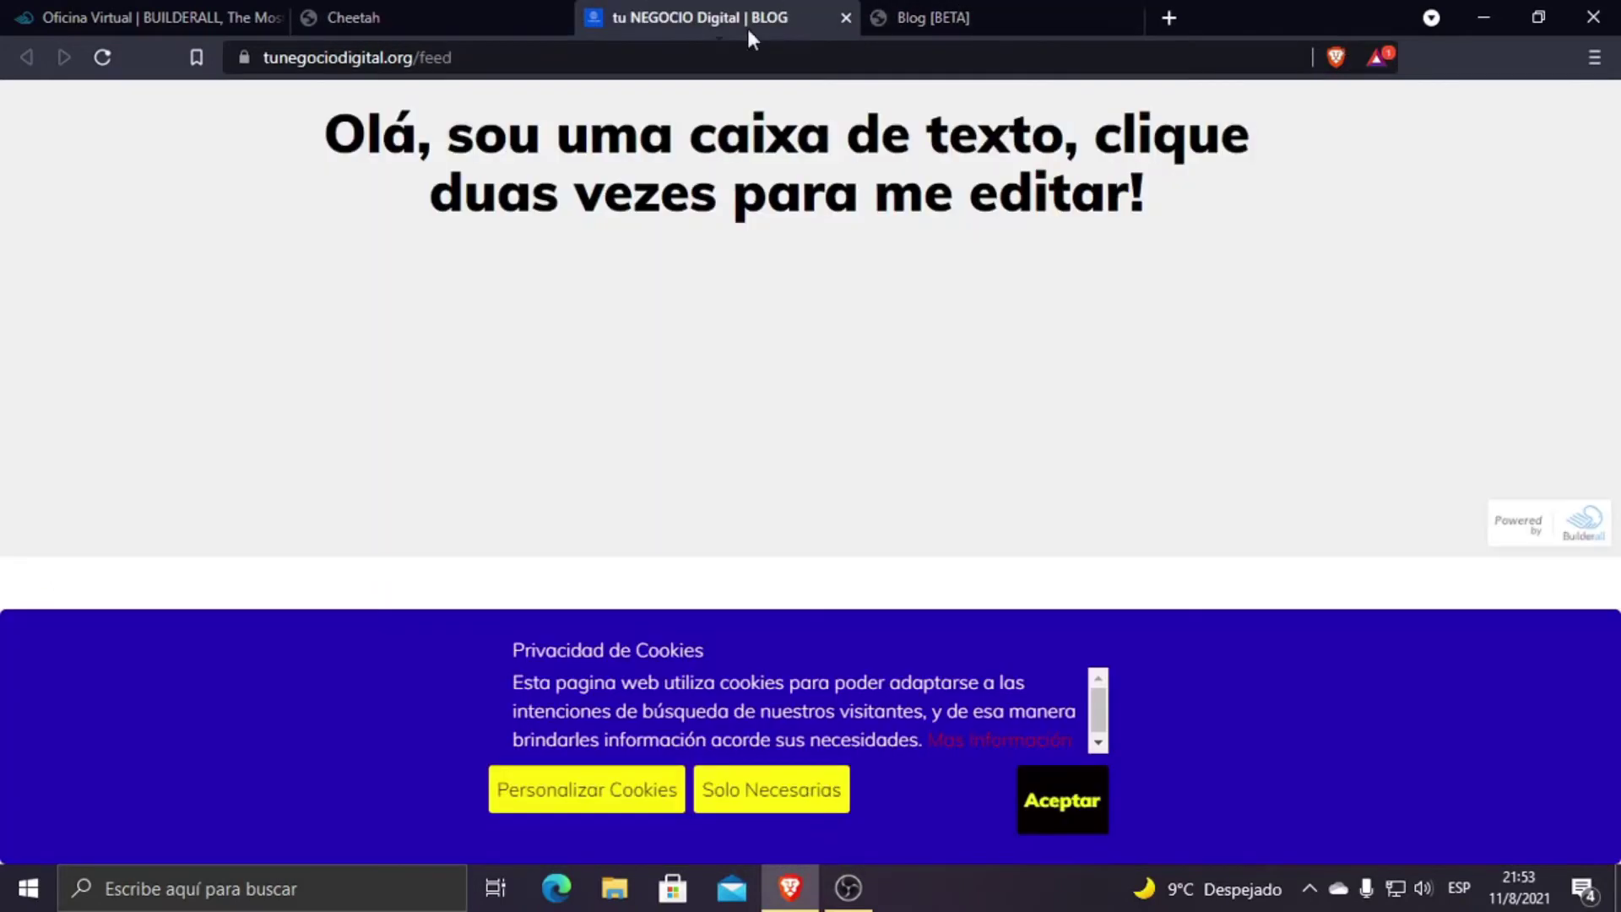
pyautogui.click(108, 51)
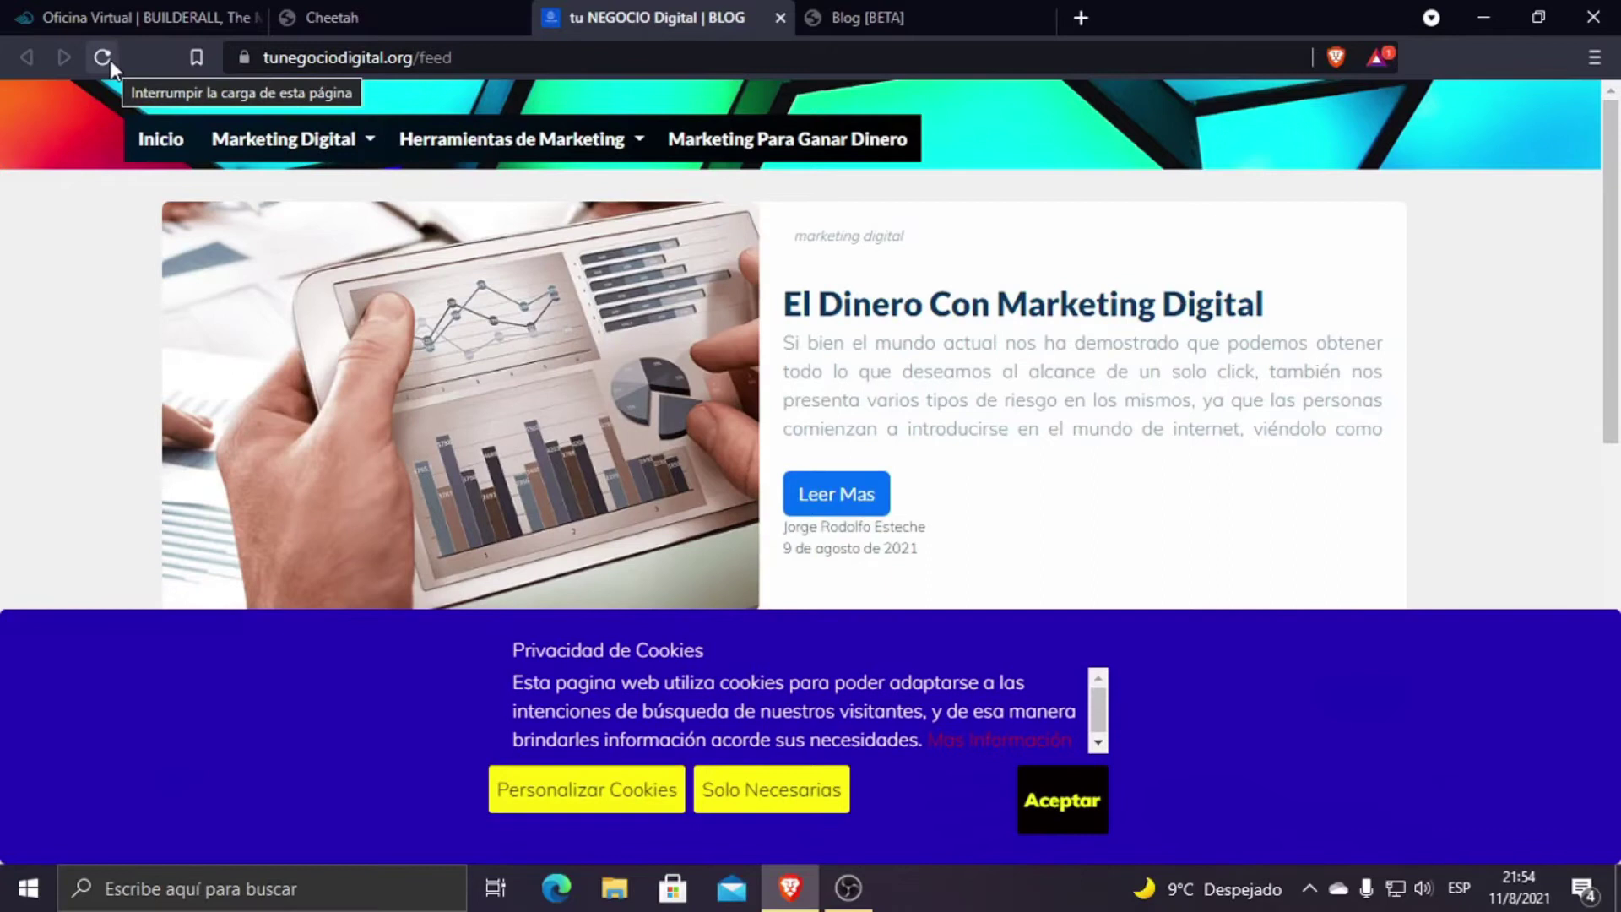
# Step: Look over the live feed page, search the blog for "dinero con marketing digital" and accept the cookie notice
pyautogui.scroll(-4, 650, 374)
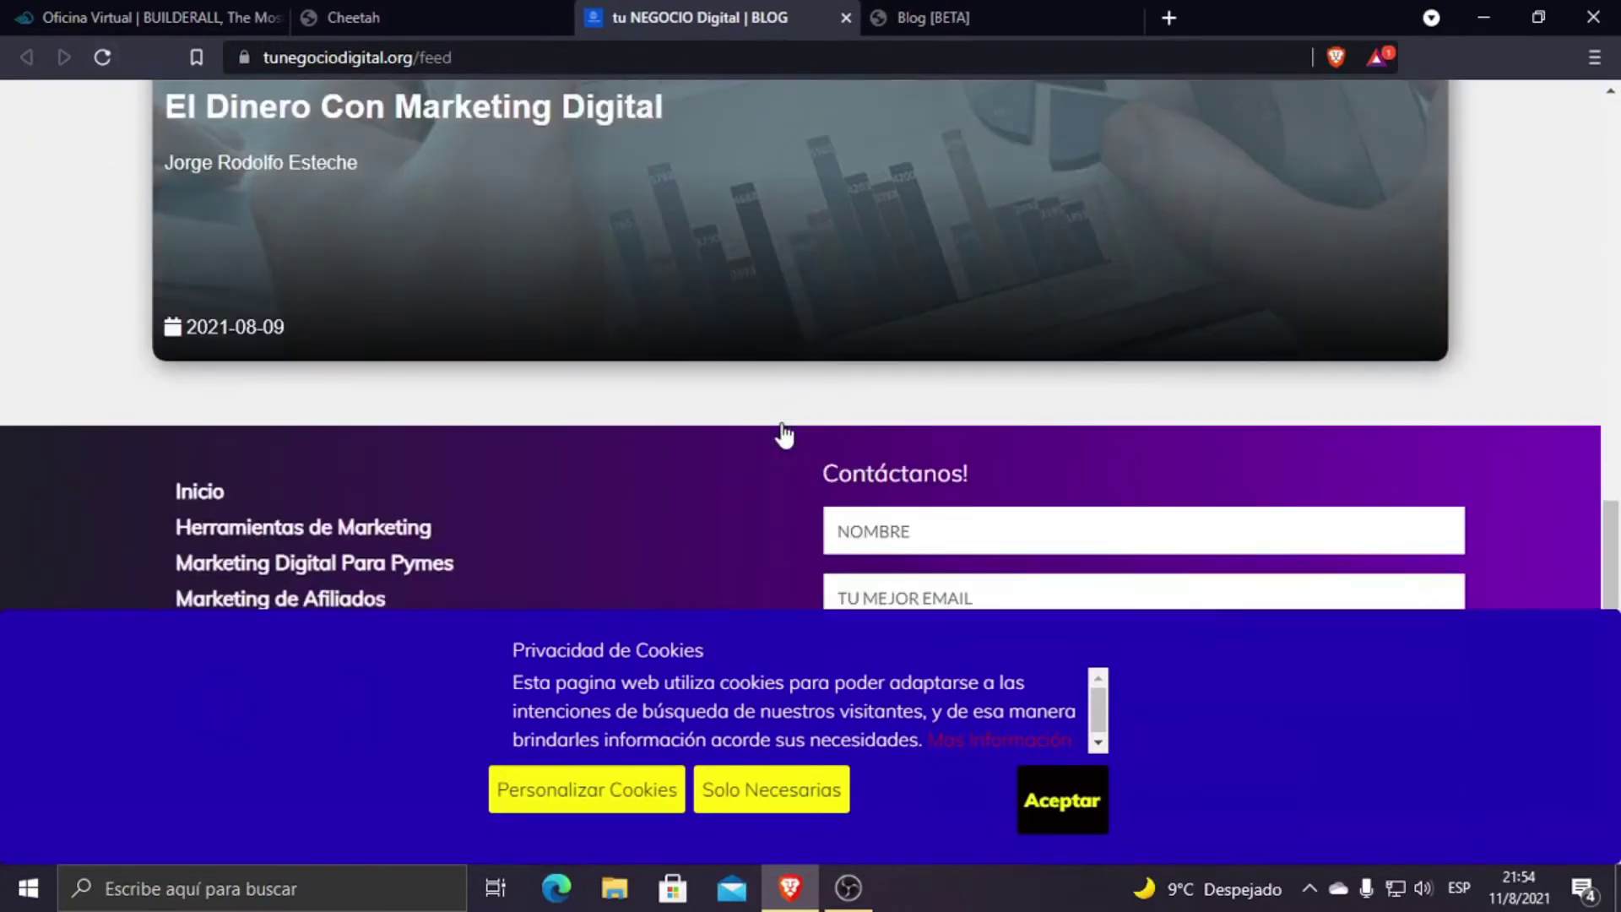
pyautogui.scroll(8, 783, 435)
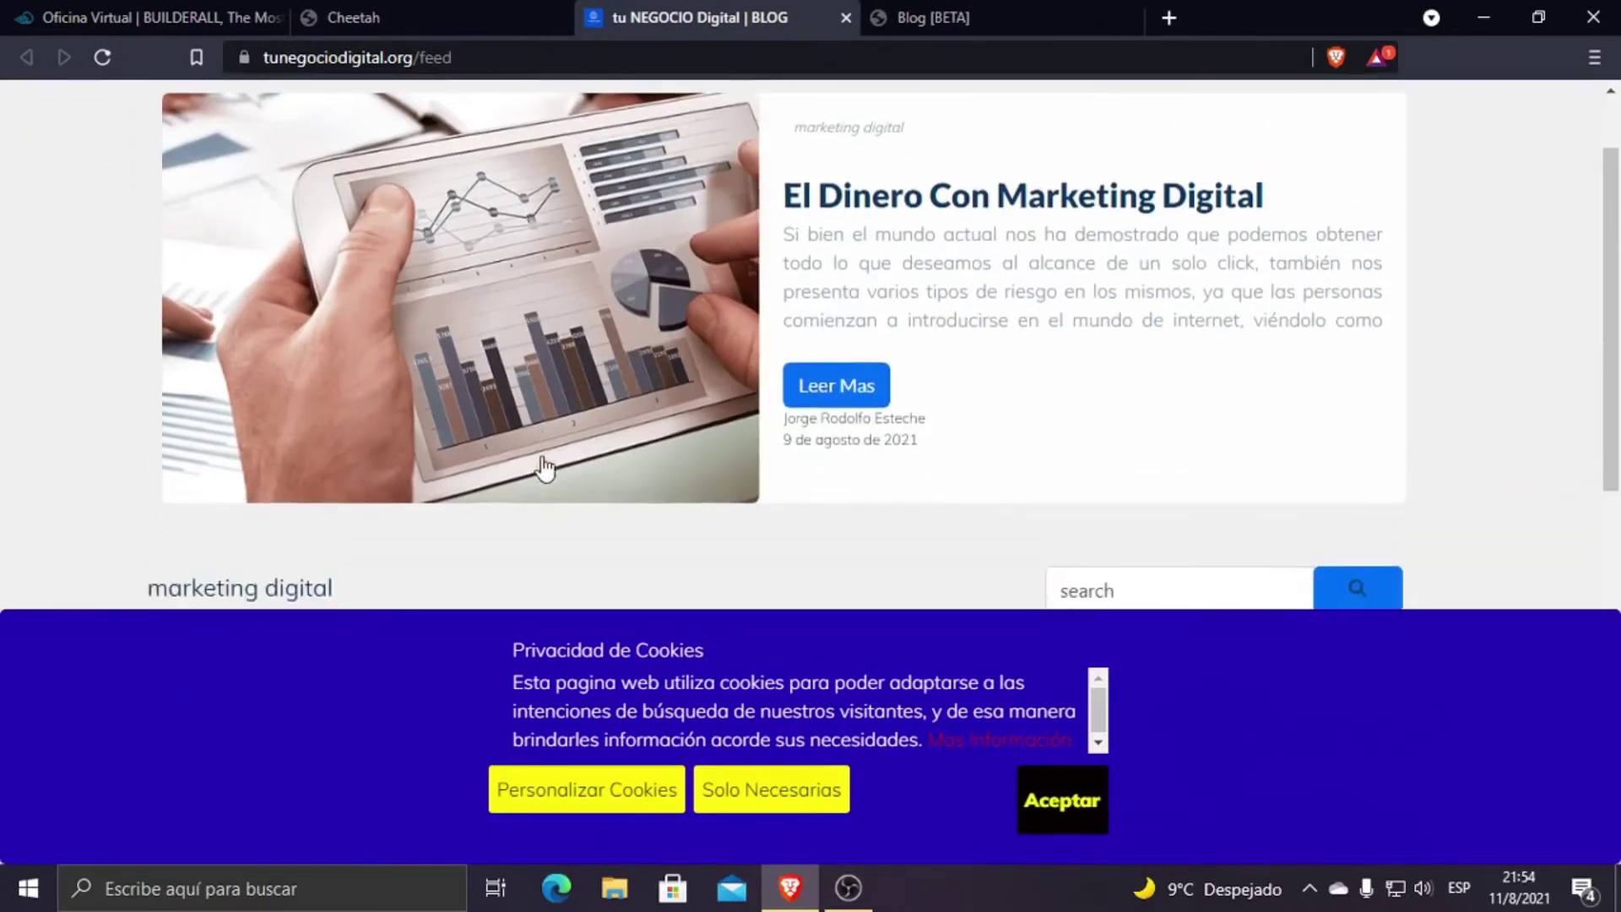
pyautogui.scroll(-5, 543, 464)
pyautogui.click(1104, 143)
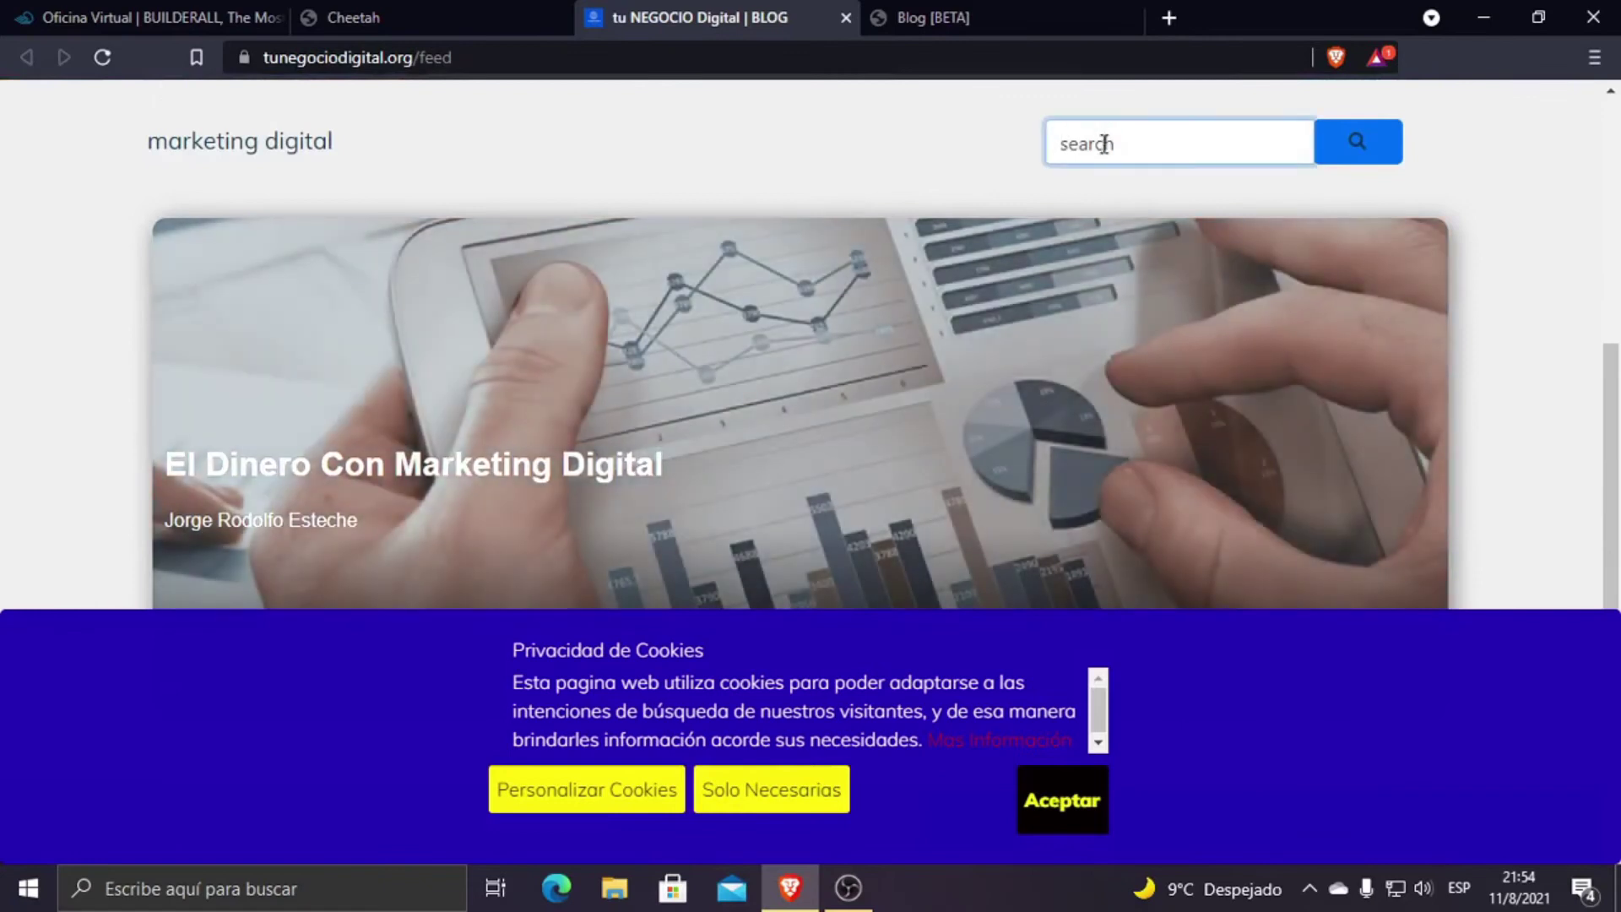
pyautogui.write('dinero con marketing digital')
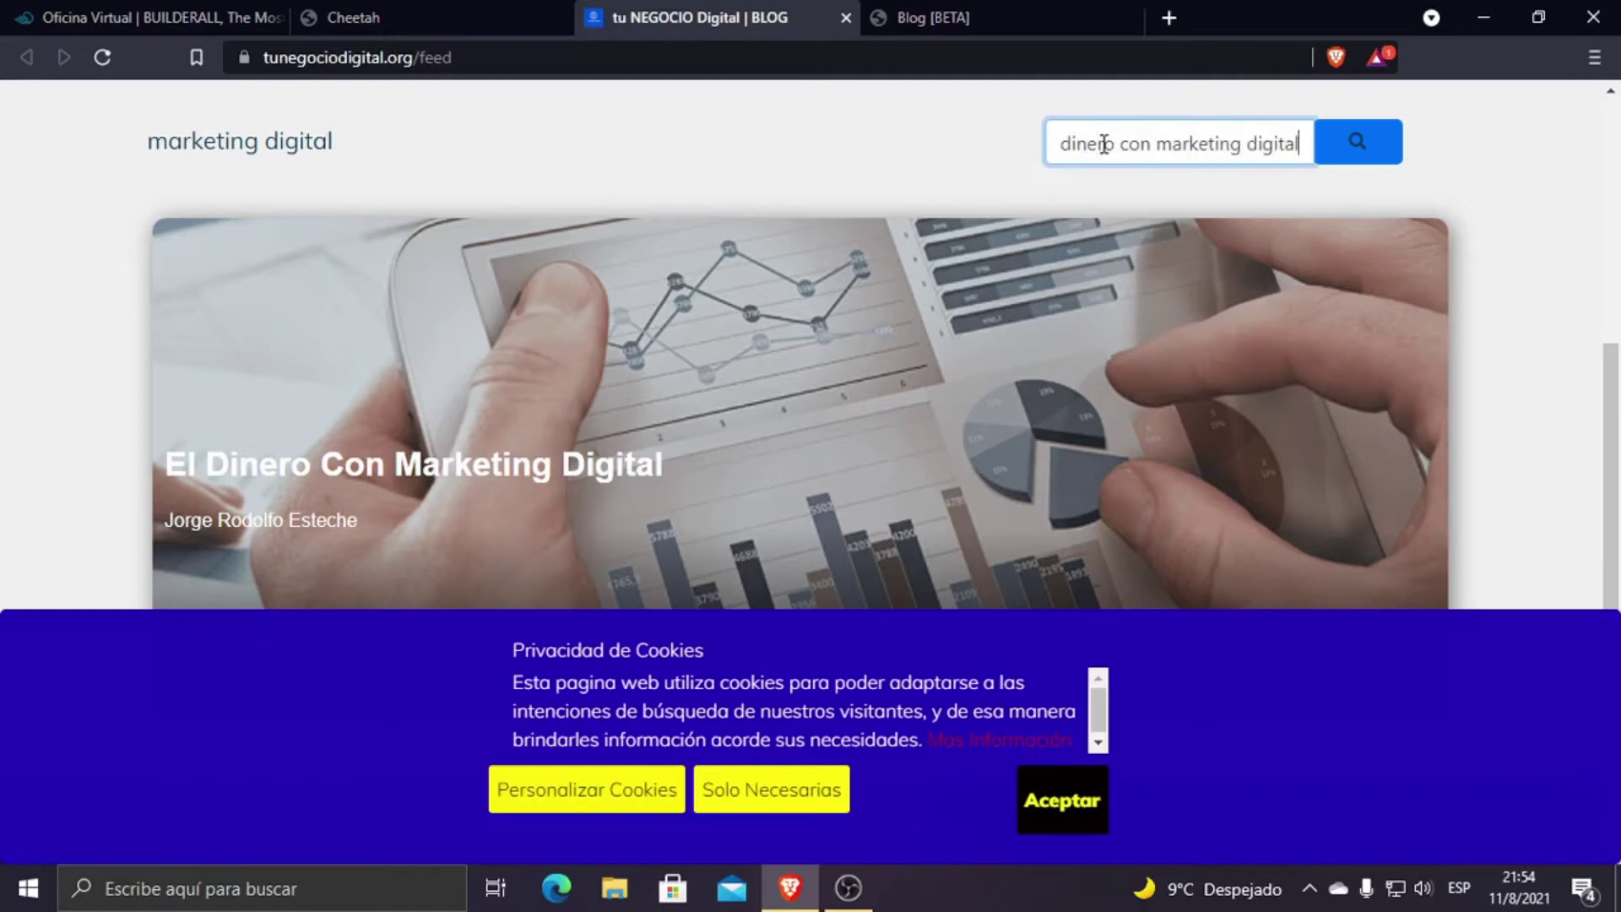
pyautogui.press('Return')
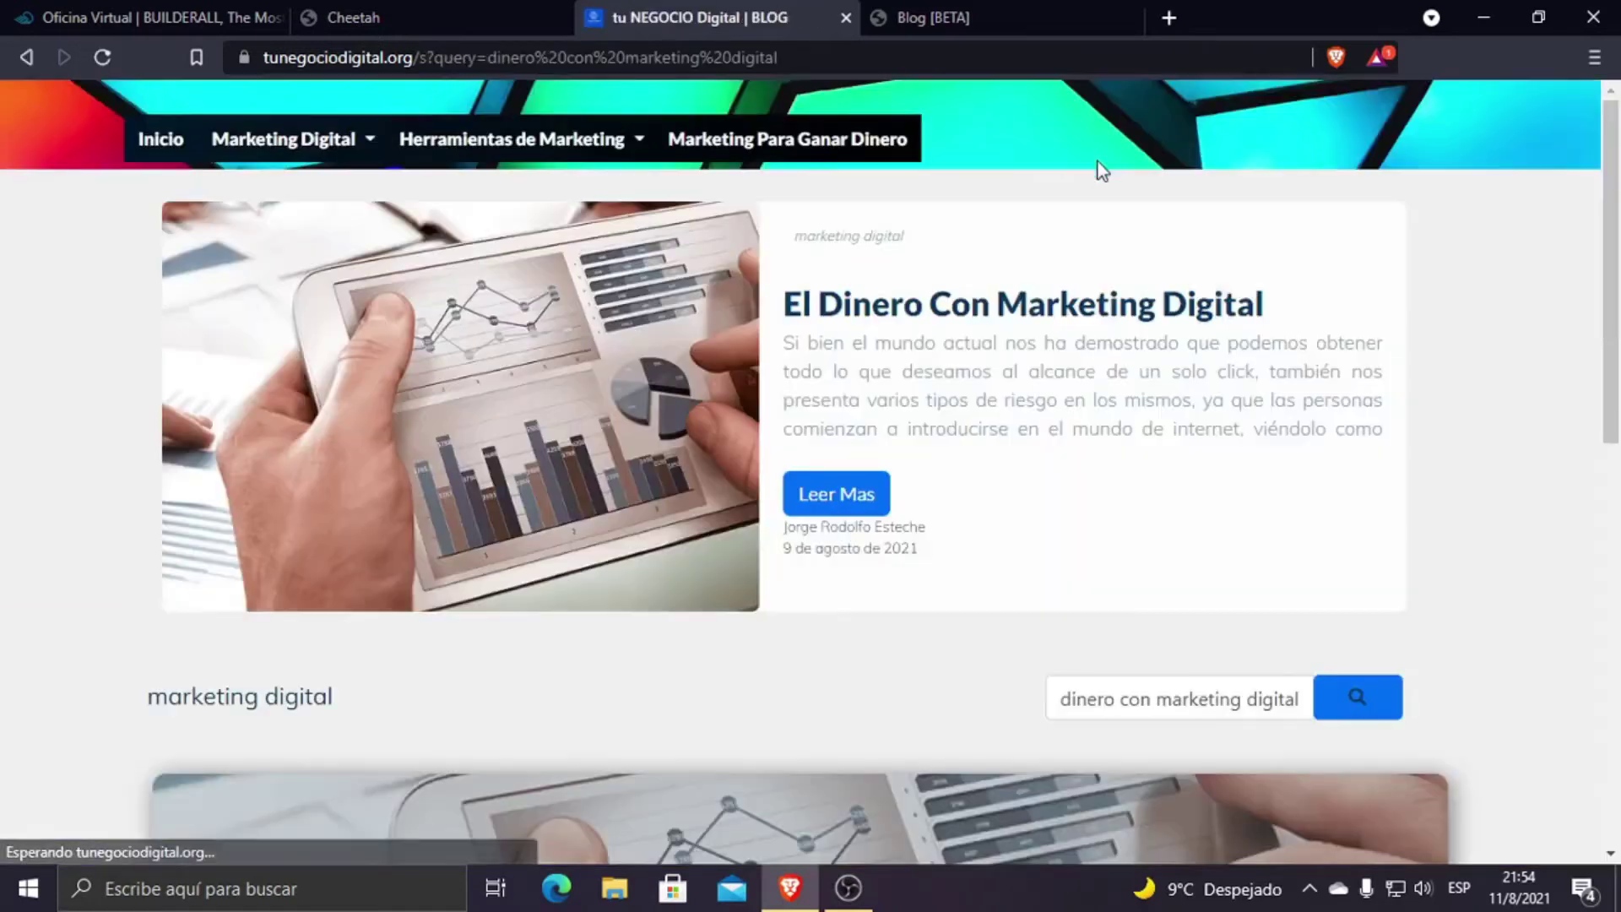
pyautogui.scroll(-1, 1209, 524)
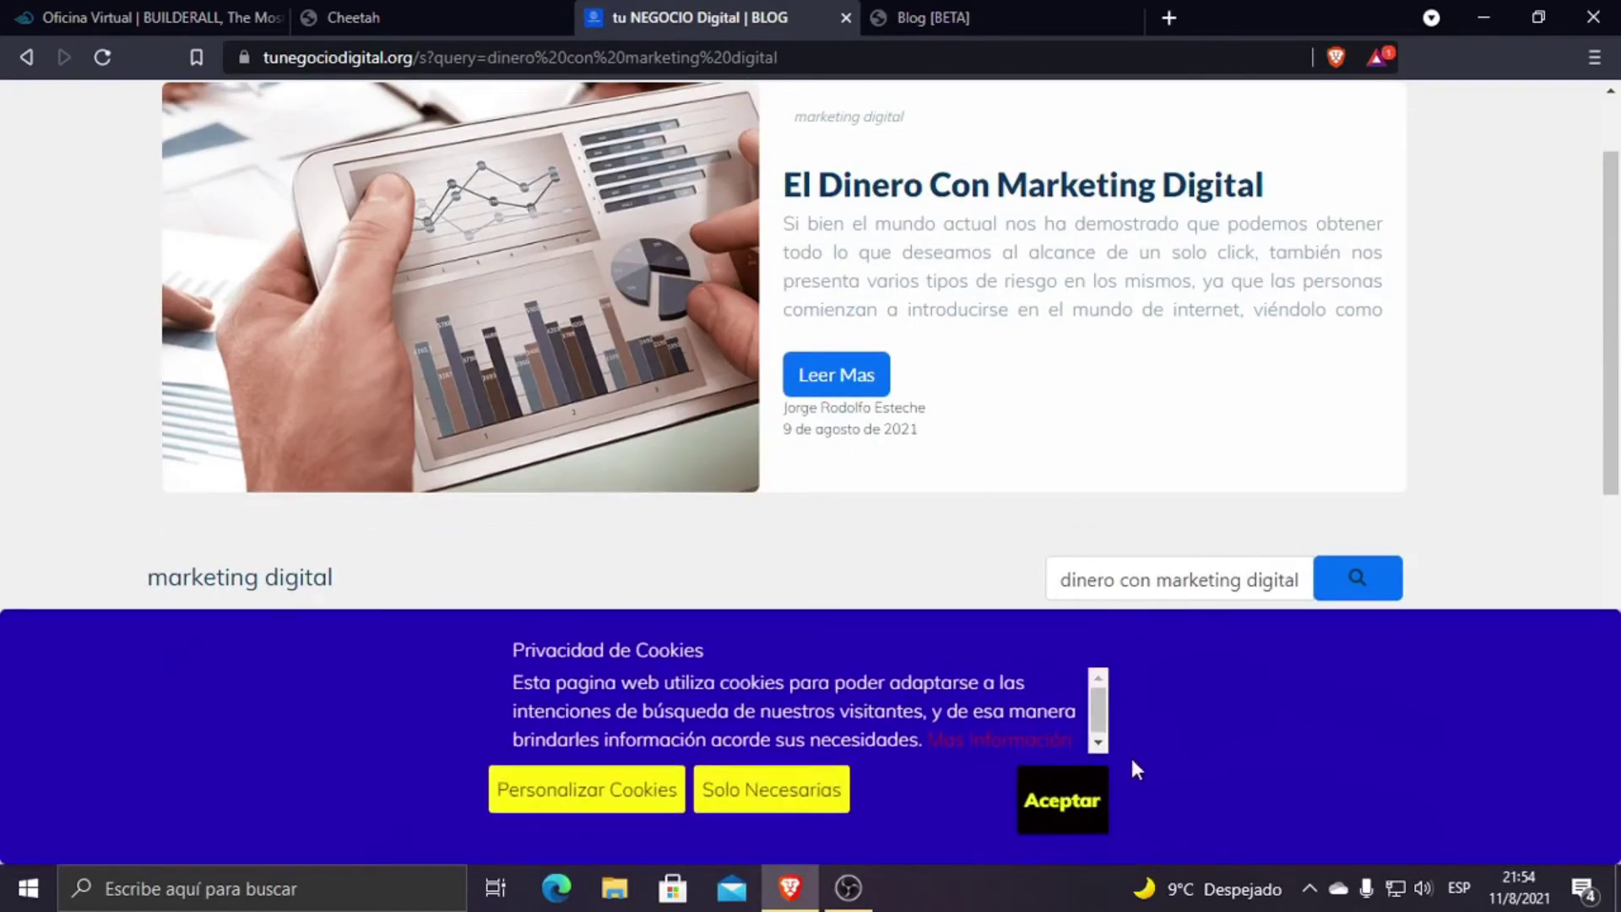
pyautogui.click(1062, 803)
pyautogui.scroll(1, 889, 484)
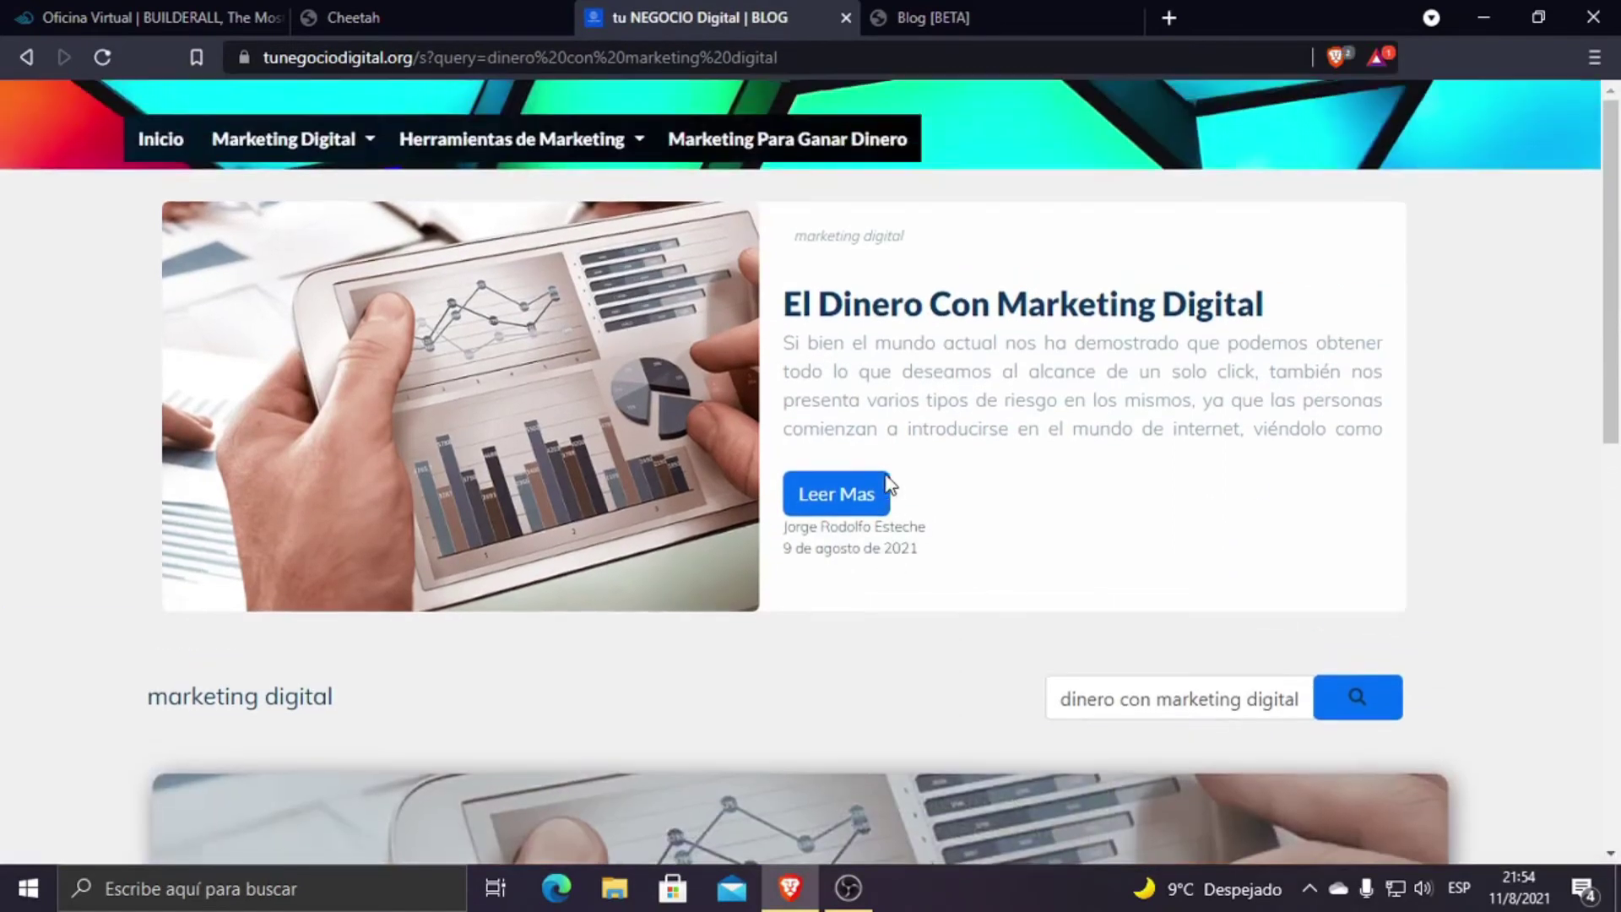
# Step: View the live BLOG post page from the site's page list, look through its layout and close it
pyautogui.click(564, 5)
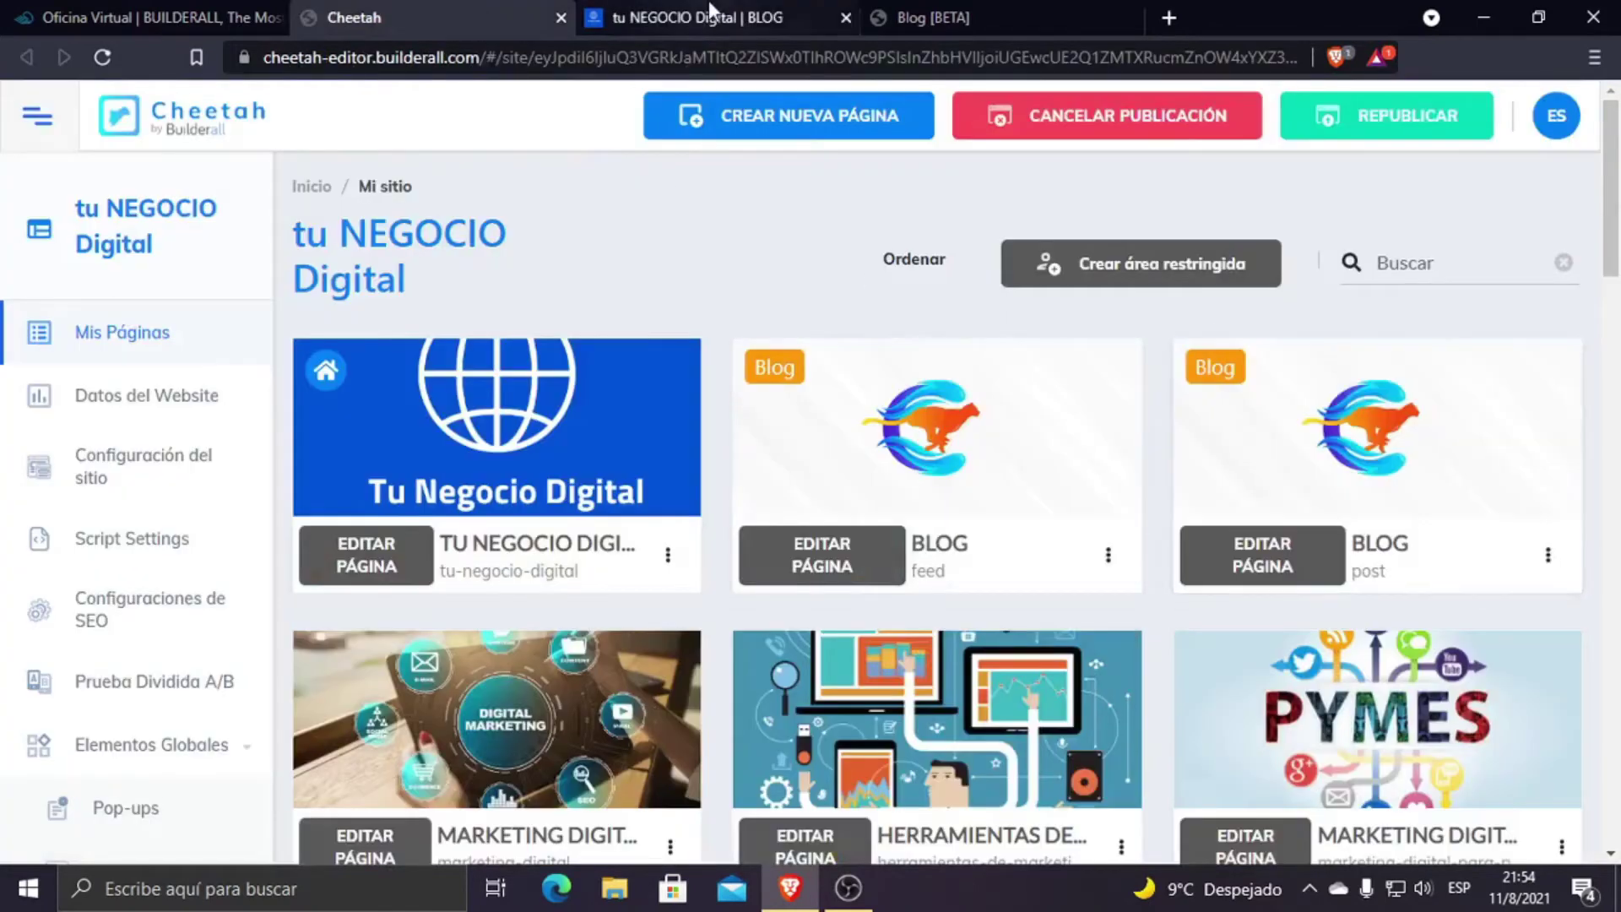
pyautogui.click(1549, 556)
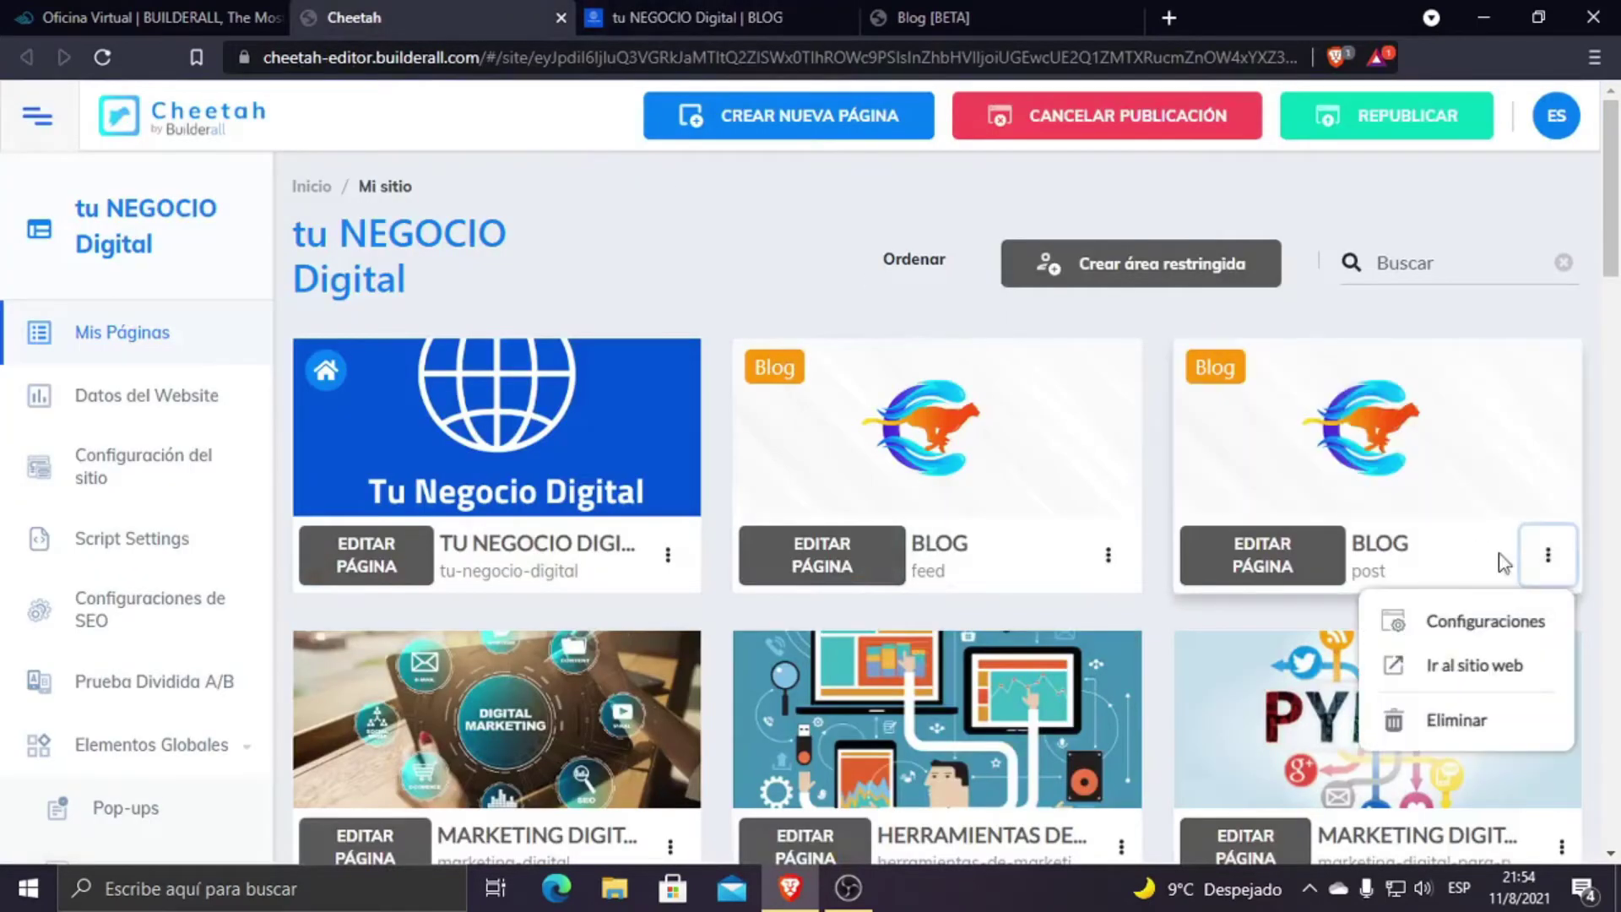
pyautogui.click(1458, 666)
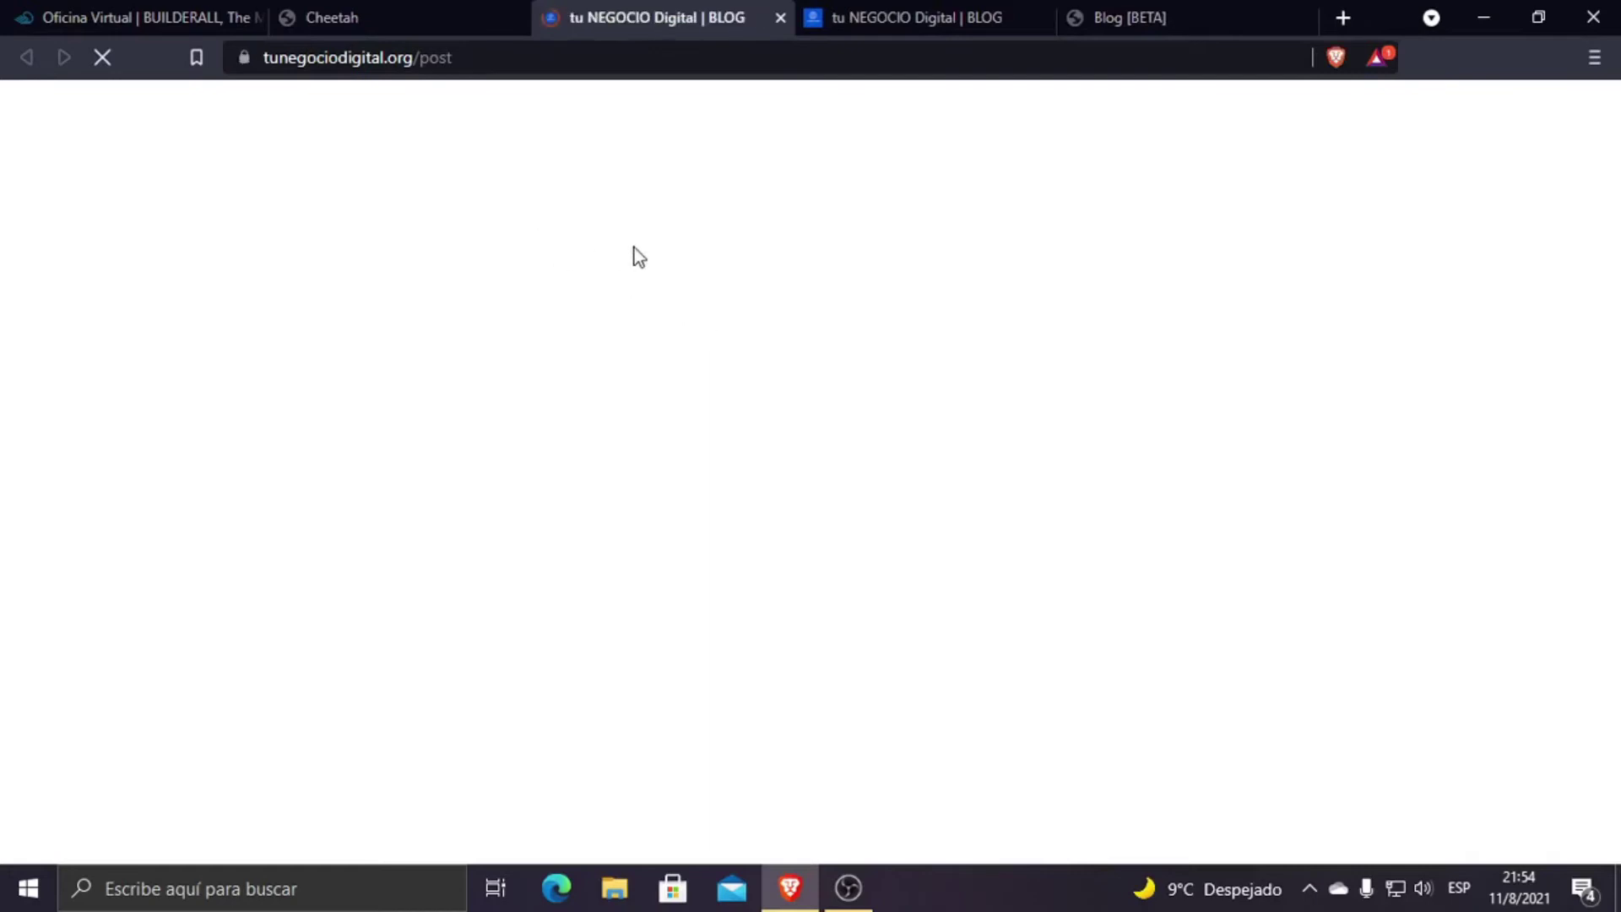
pyautogui.scroll(-7, 736, 602)
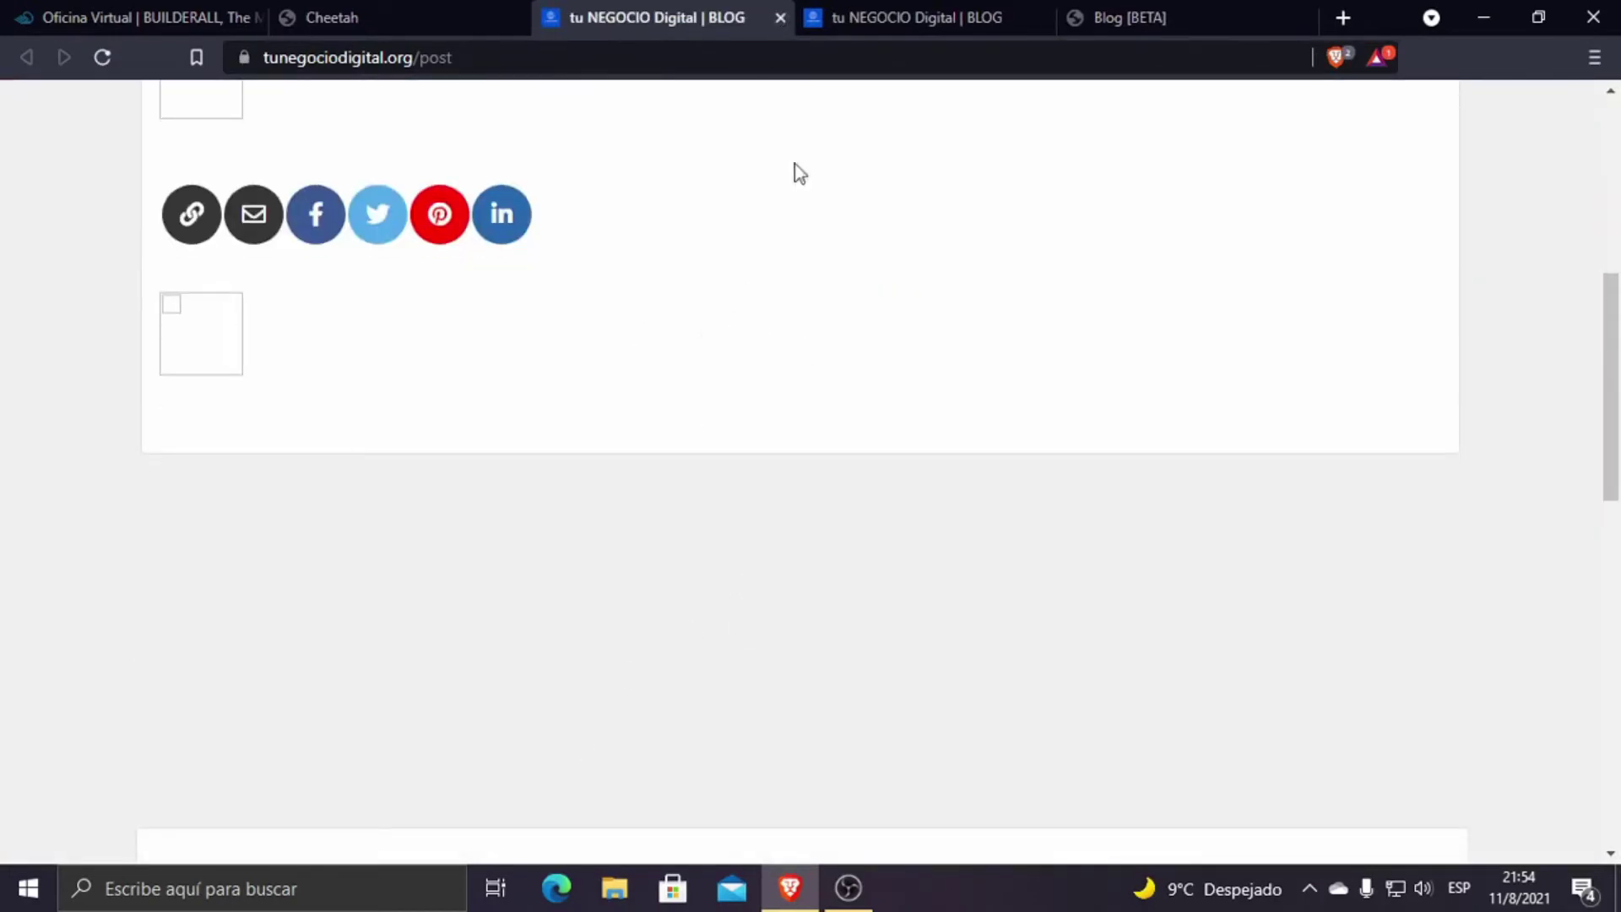
pyautogui.click(779, 17)
# Step: Open the "El Dinero Con Marketing Digital" article from the live blog and compare its two Blog Post layouts
pyautogui.moveTo(959, 469)
pyautogui.click(733, 11)
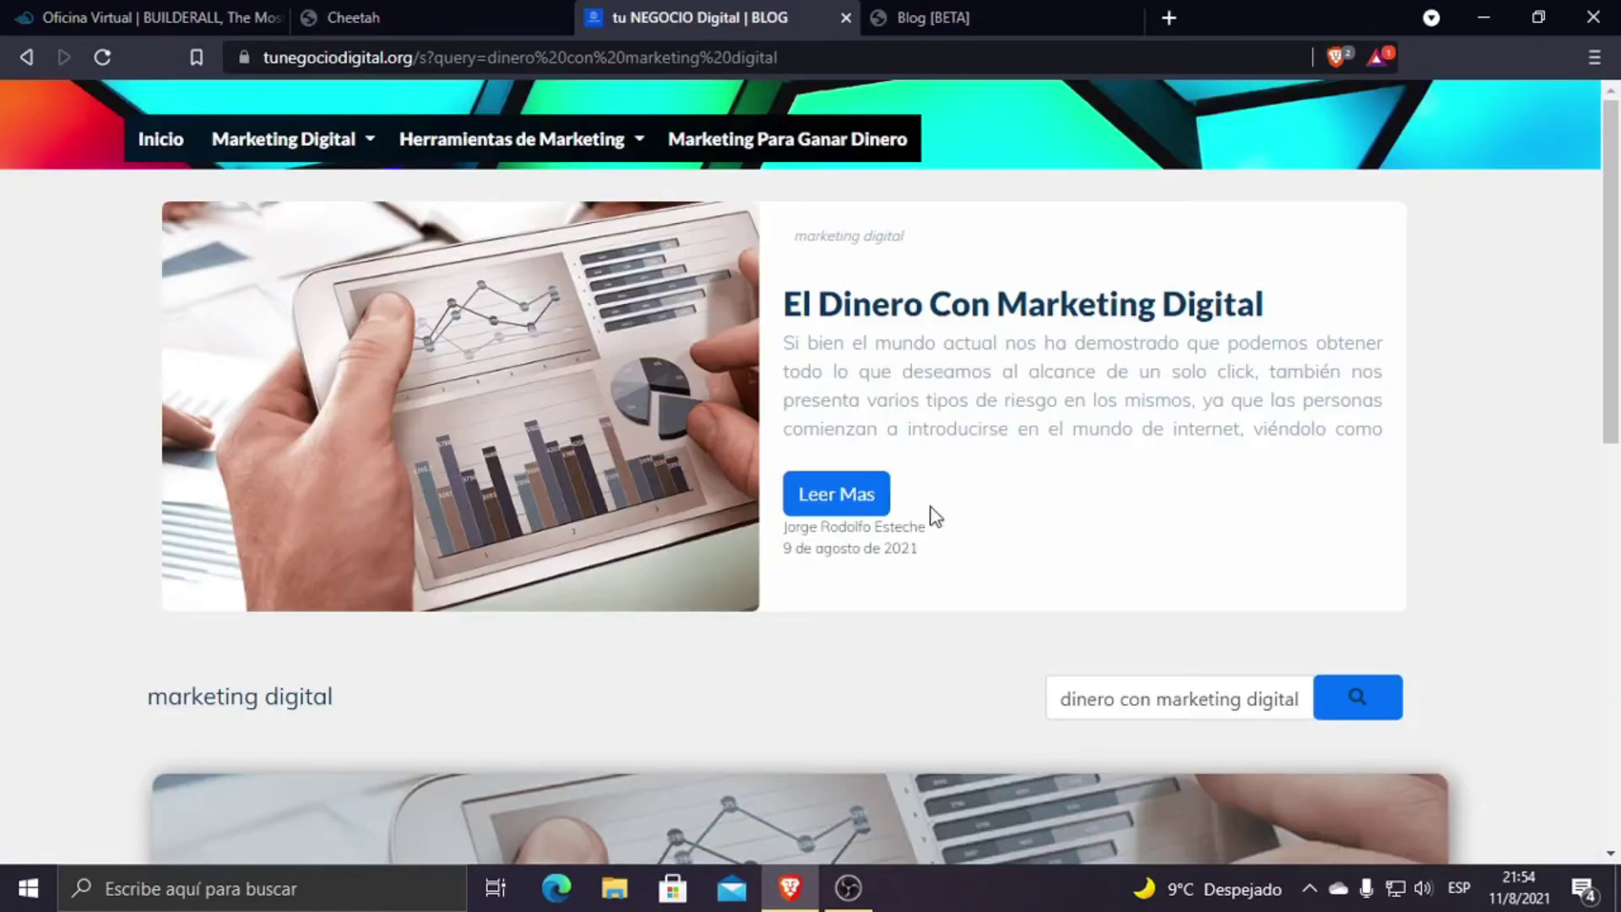
pyautogui.click(836, 498)
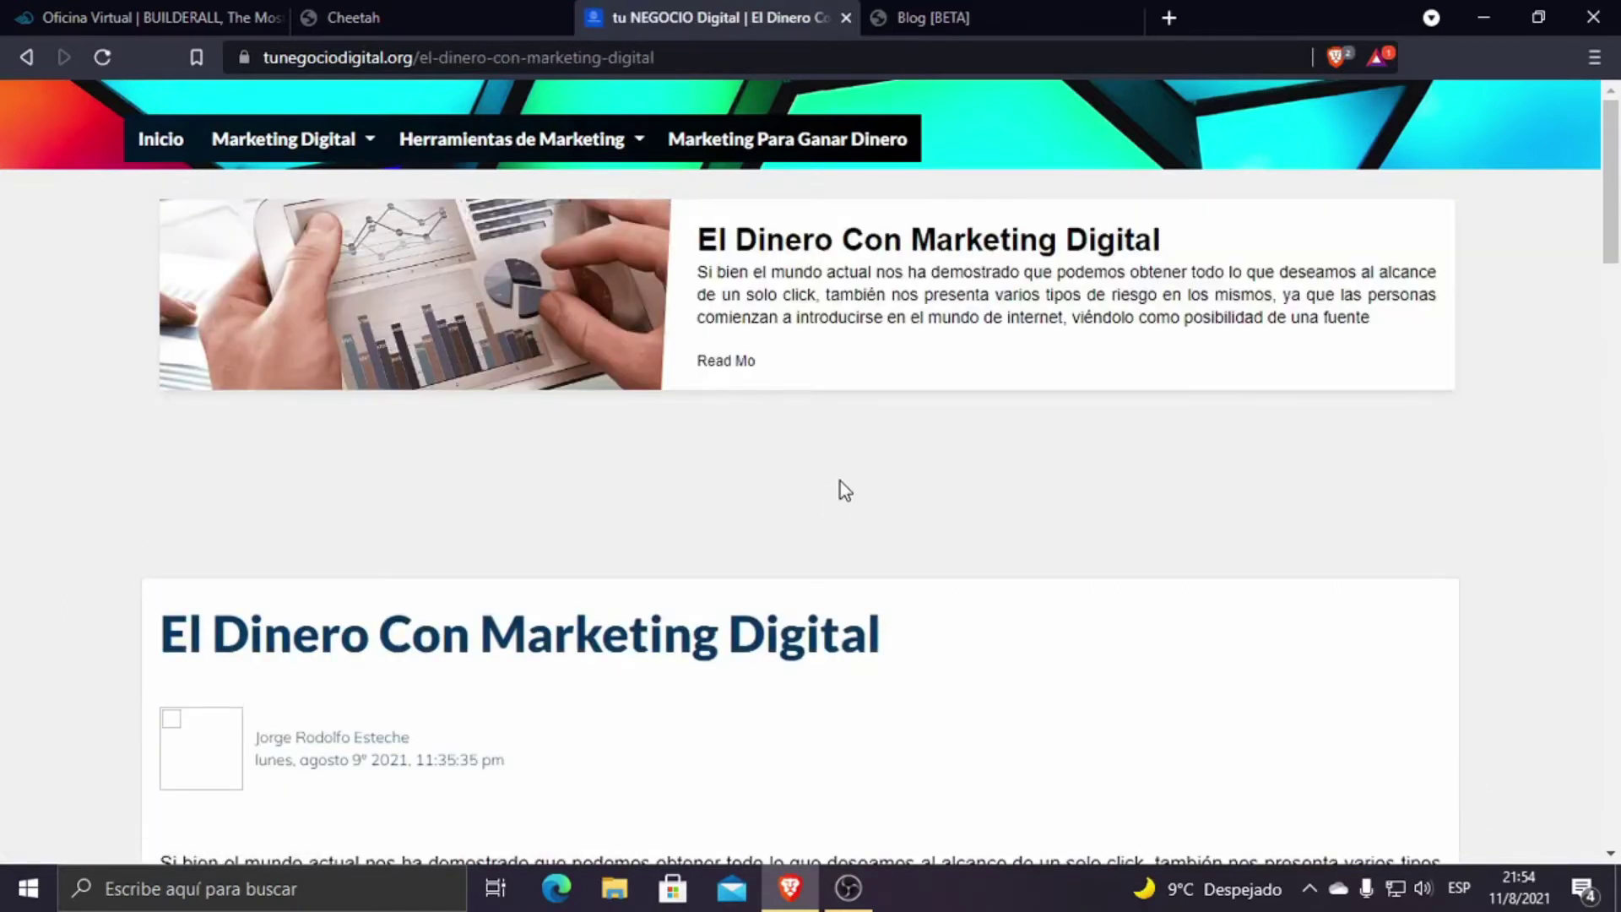
pyautogui.scroll(-7, 841, 480)
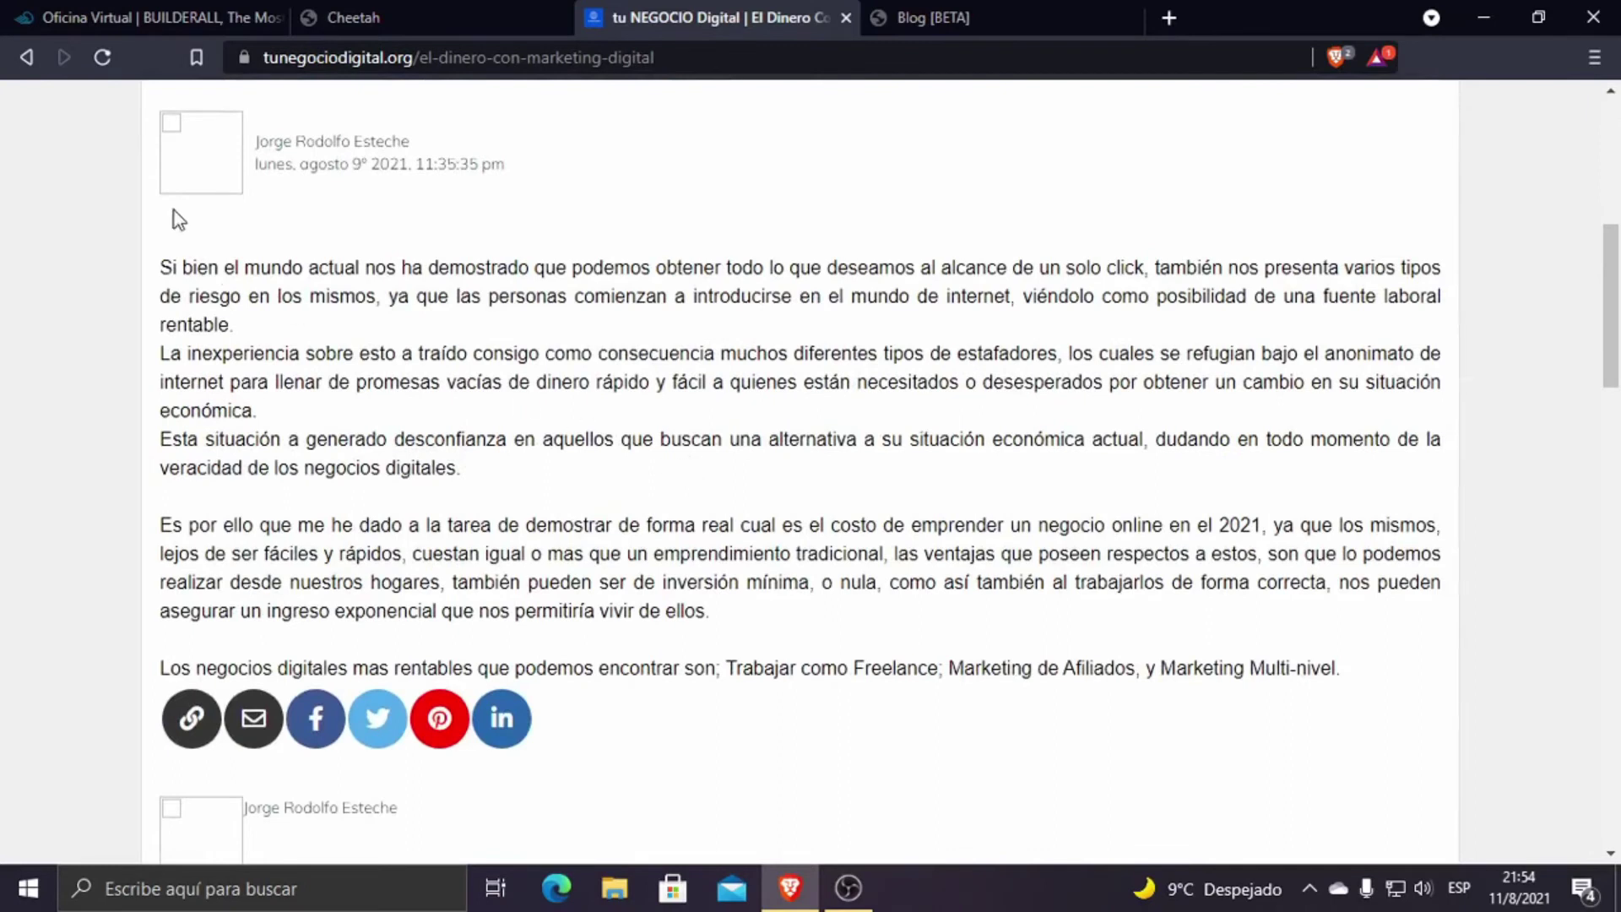
pyautogui.scroll(-11, 296, 169)
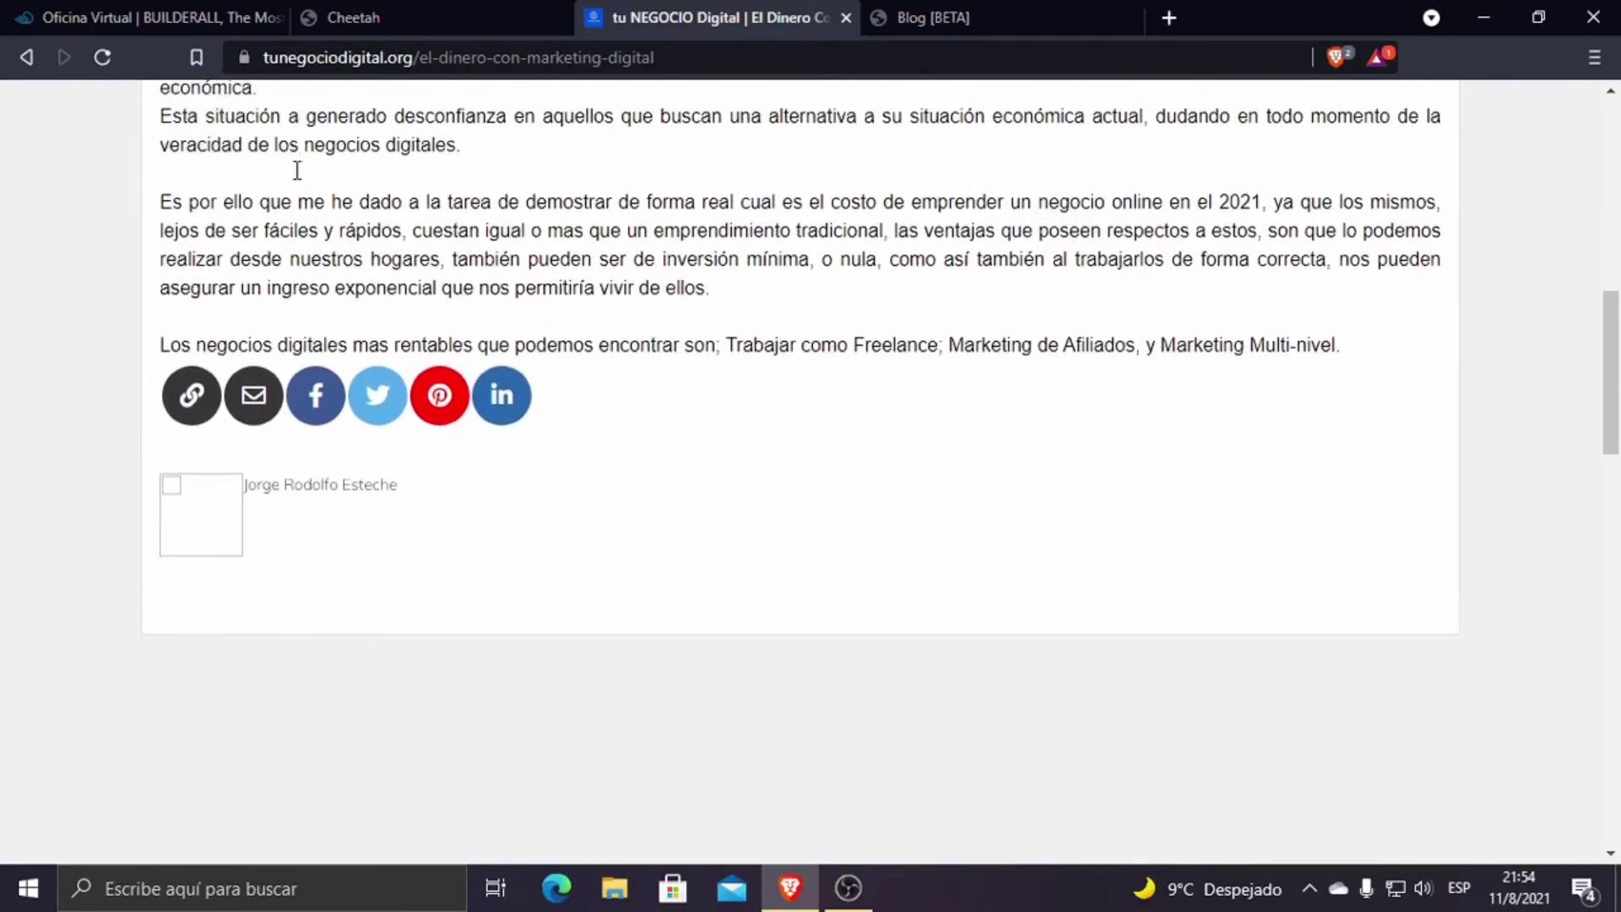
pyautogui.scroll(-13, 613, 381)
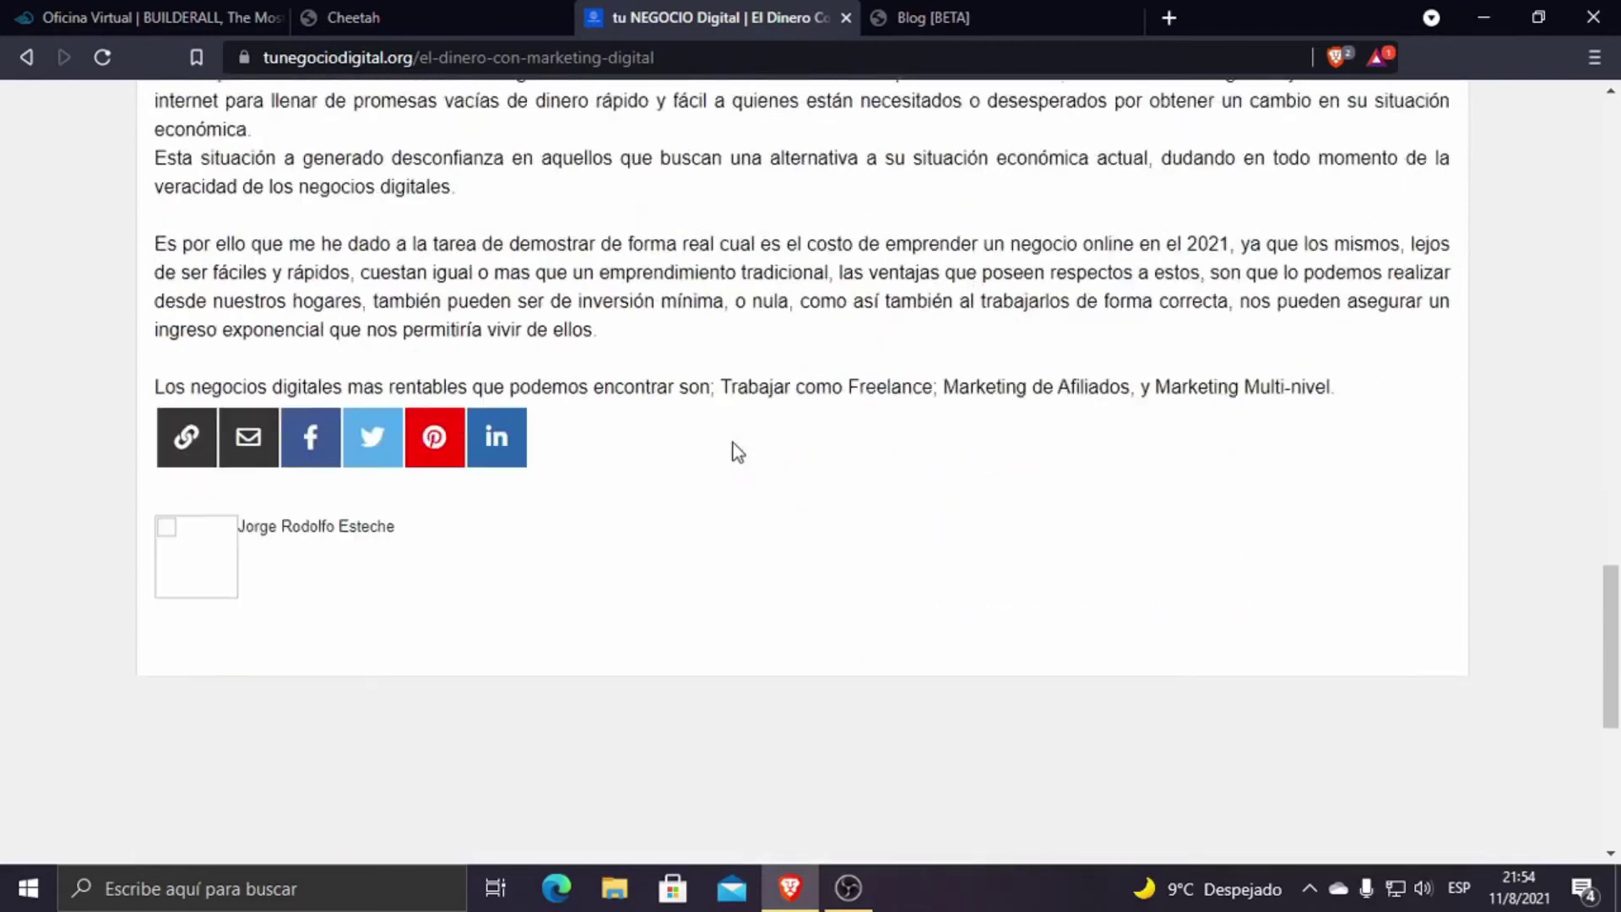
pyautogui.scroll(7, 784, 507)
pyautogui.scroll(-5, 776, 532)
pyautogui.scroll(9, 777, 532)
pyautogui.scroll(-9, 777, 532)
pyautogui.scroll(-6, 773, 526)
pyautogui.scroll(6, 789, 348)
pyautogui.scroll(-15, 793, 338)
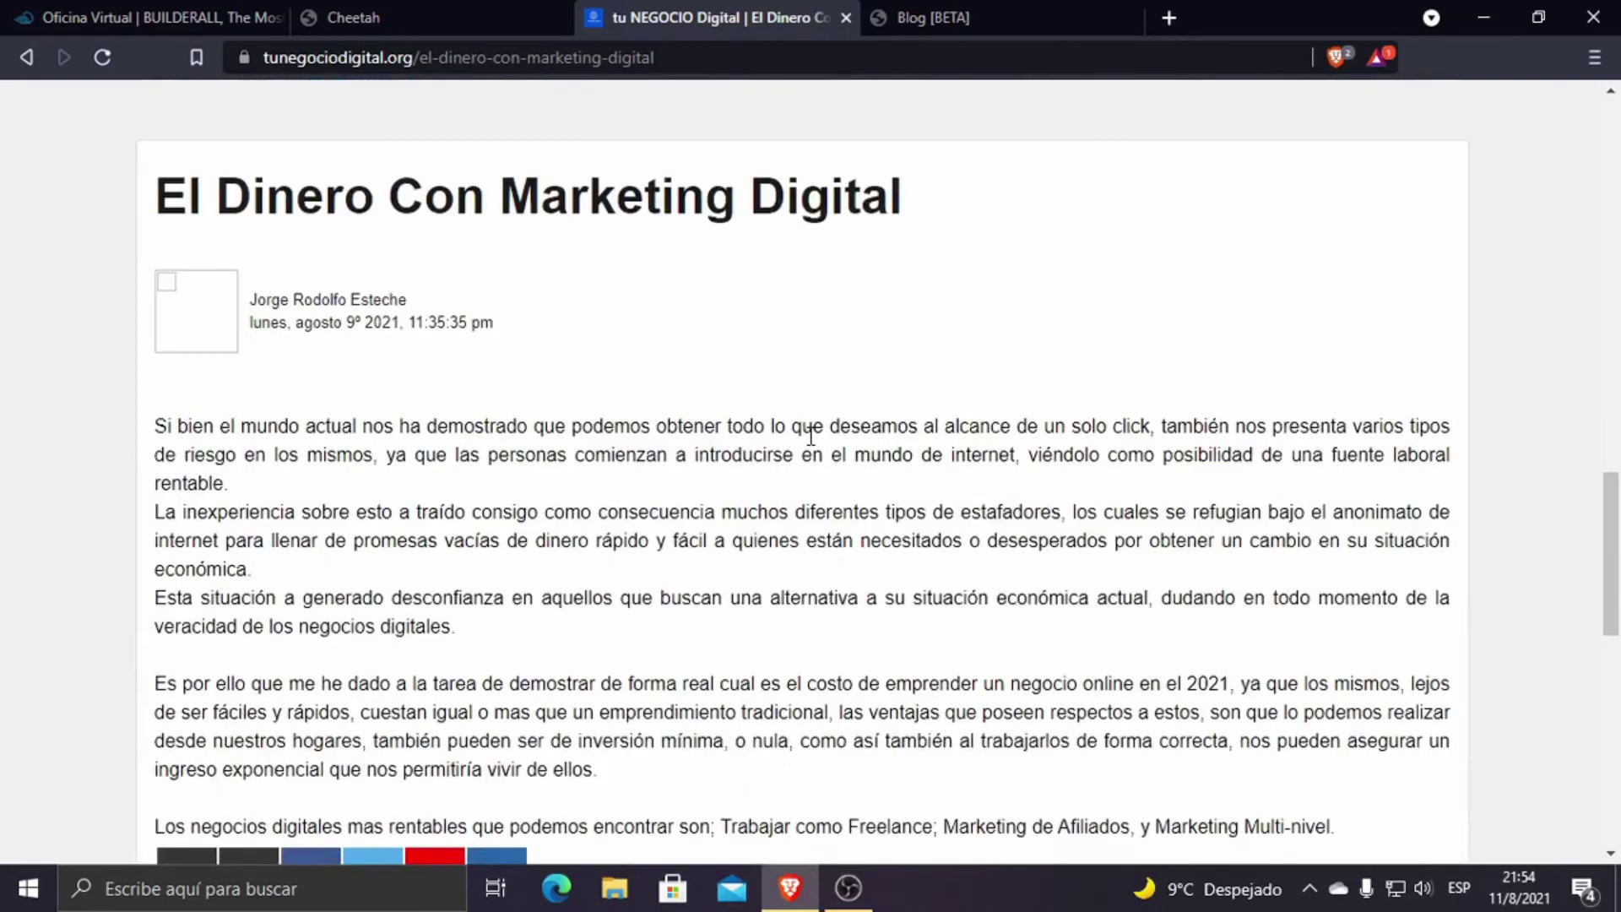
# Step: Review the published post "El Dinero Con Marketing Digital", including its text, share icons and the site's navigation menu
pyautogui.scroll(3, 811, 437)
pyautogui.scroll(-3, 811, 436)
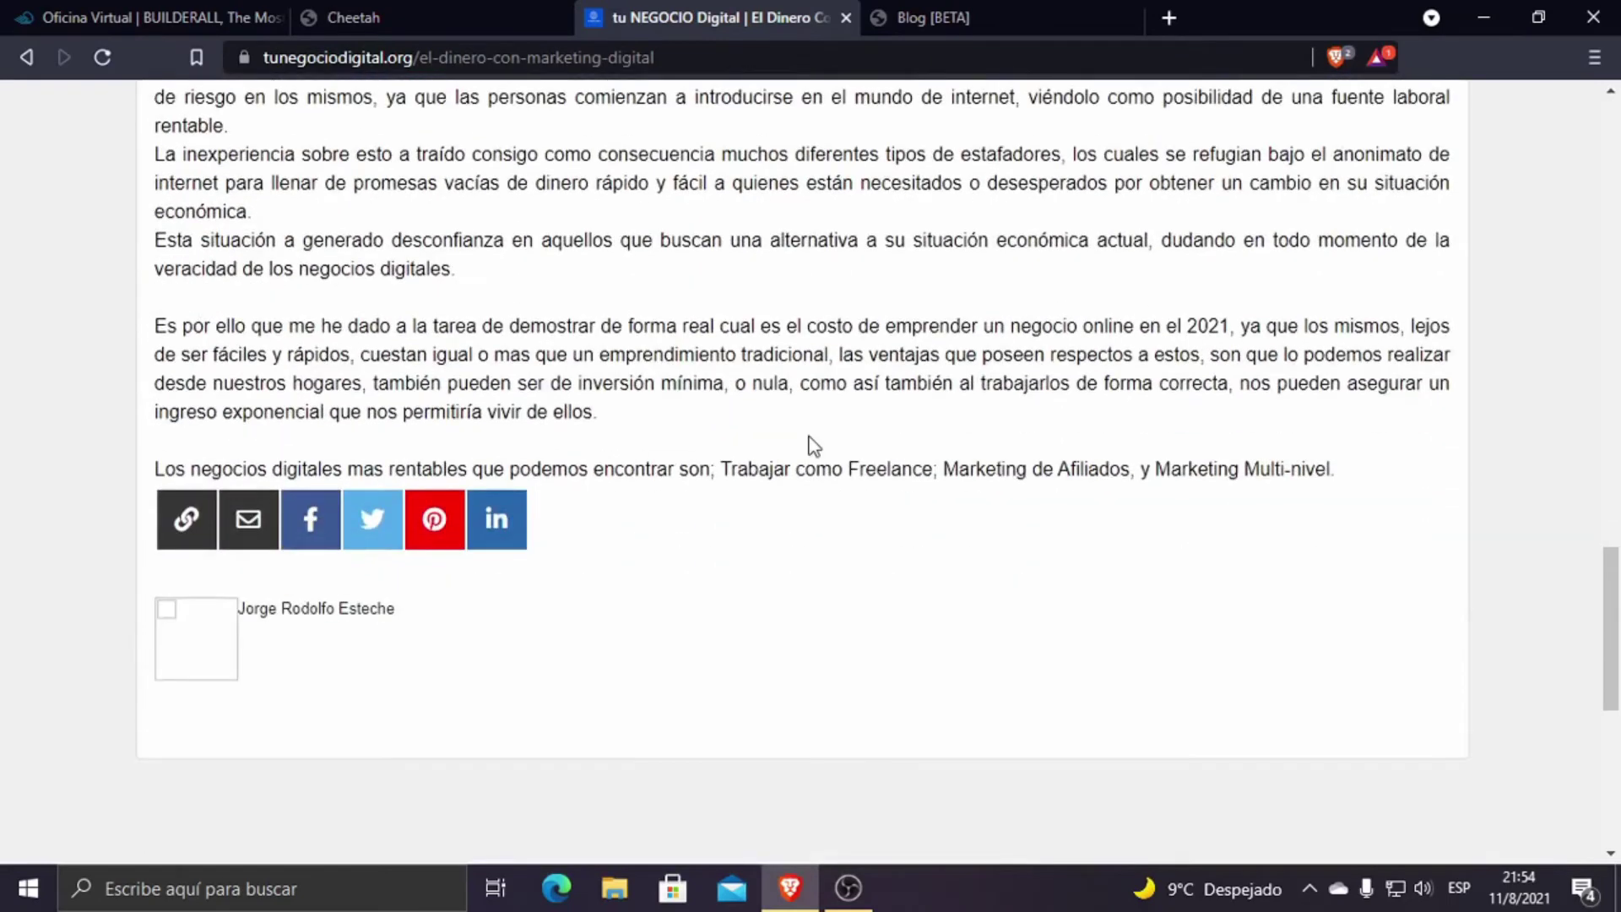
pyautogui.scroll(-4, 814, 445)
pyautogui.scroll(10, 815, 450)
pyautogui.scroll(-2, 824, 463)
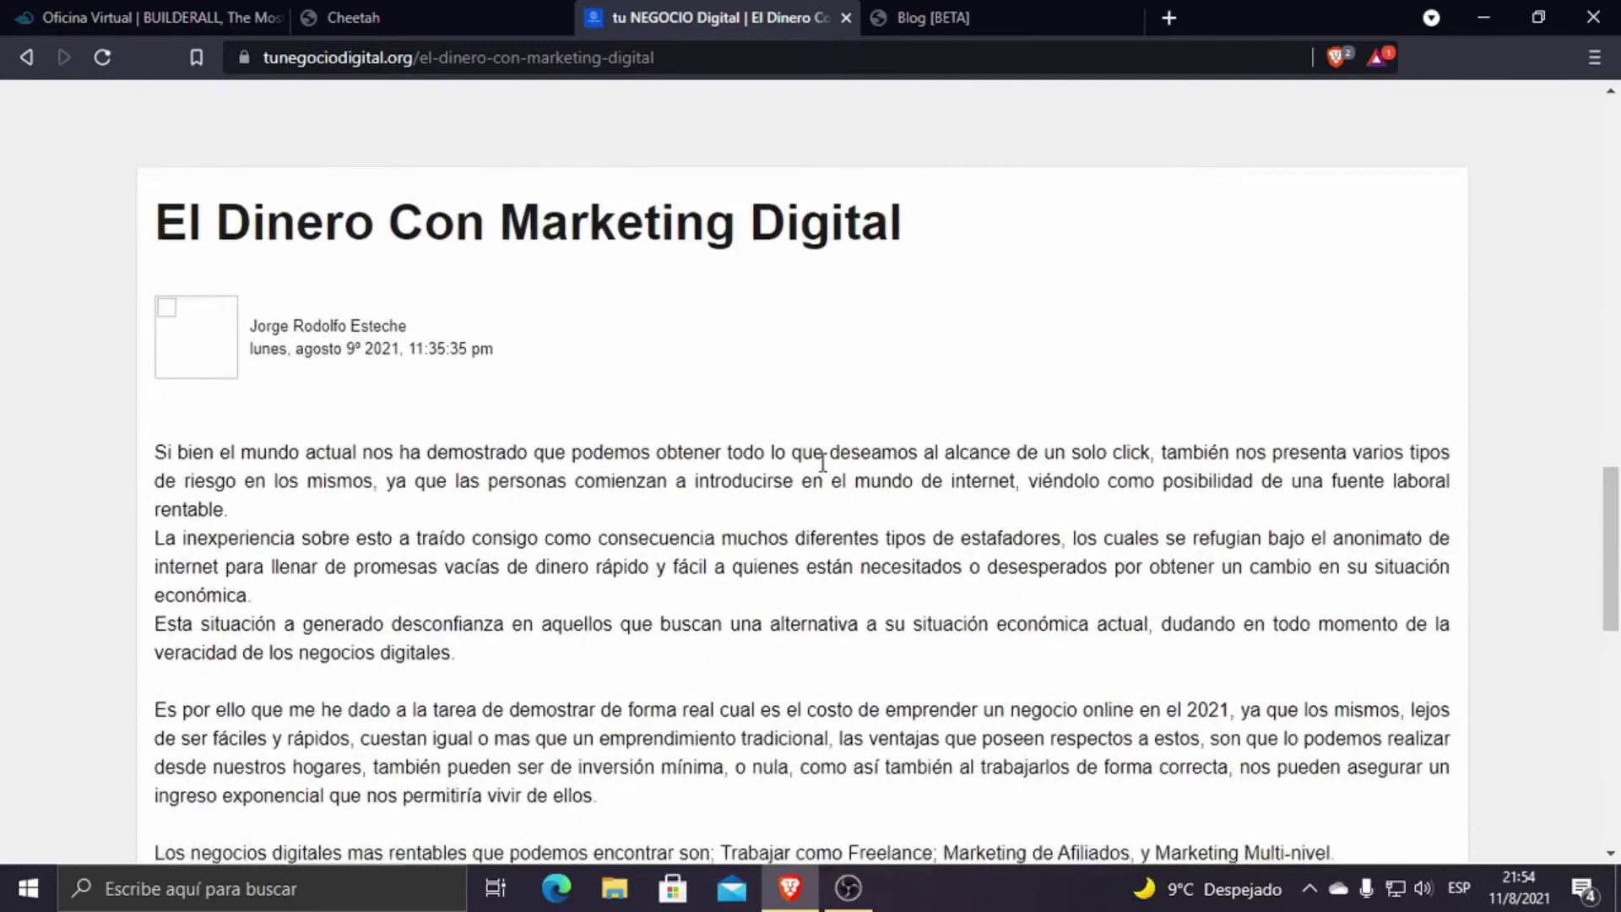
pyautogui.scroll(-6, 814, 456)
pyautogui.scroll(6, 814, 453)
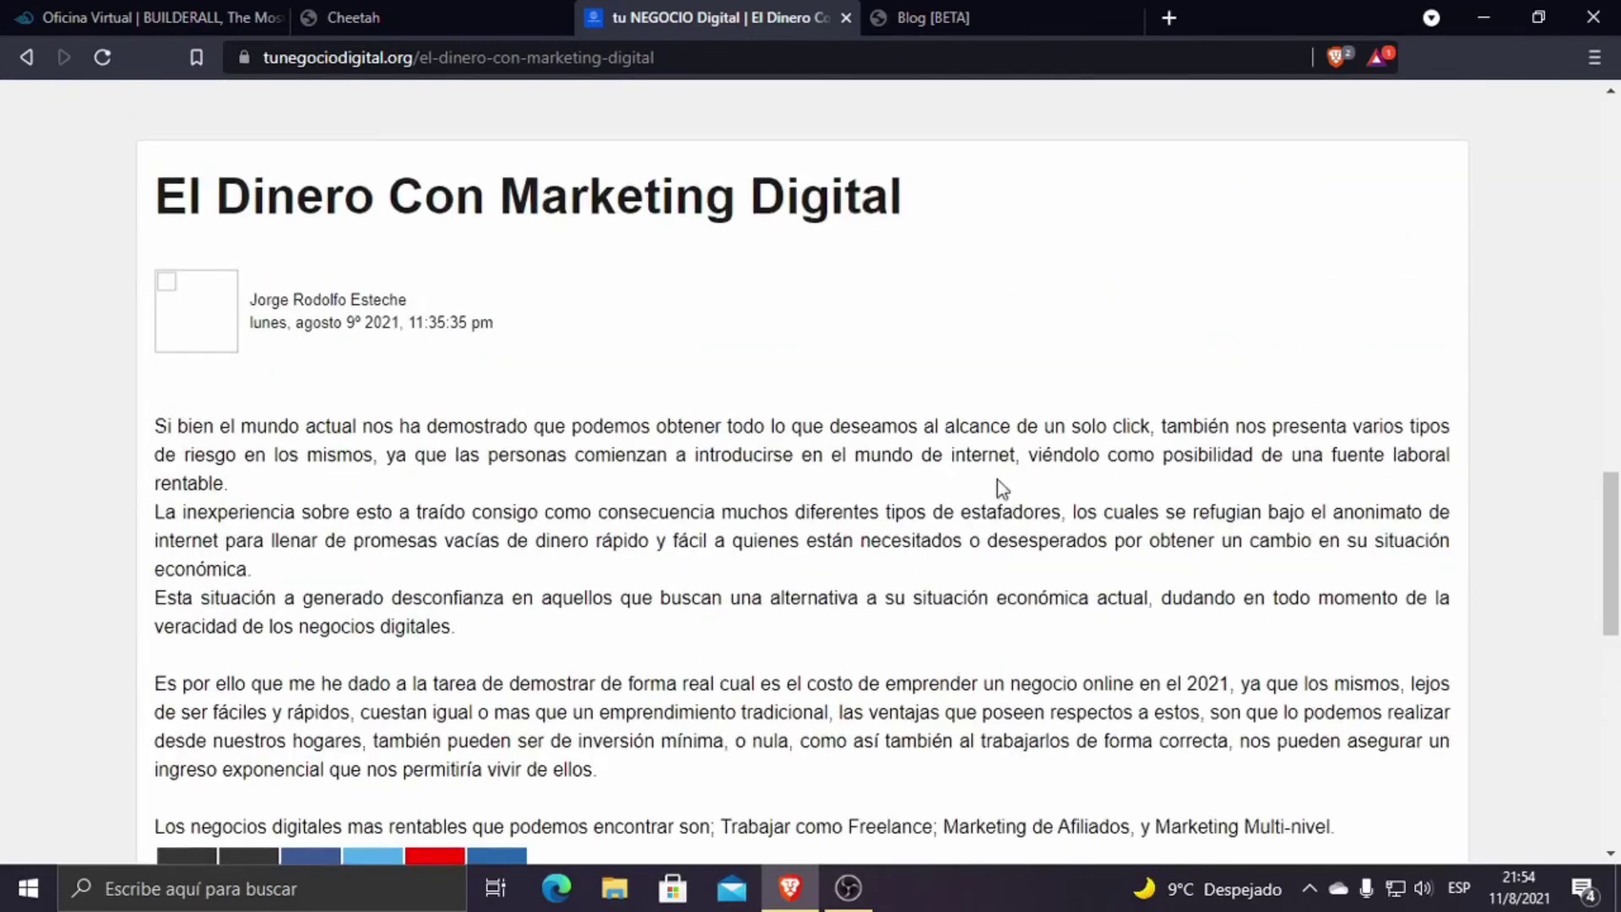
pyautogui.scroll(-3, 996, 489)
pyautogui.scroll(10, 985, 473)
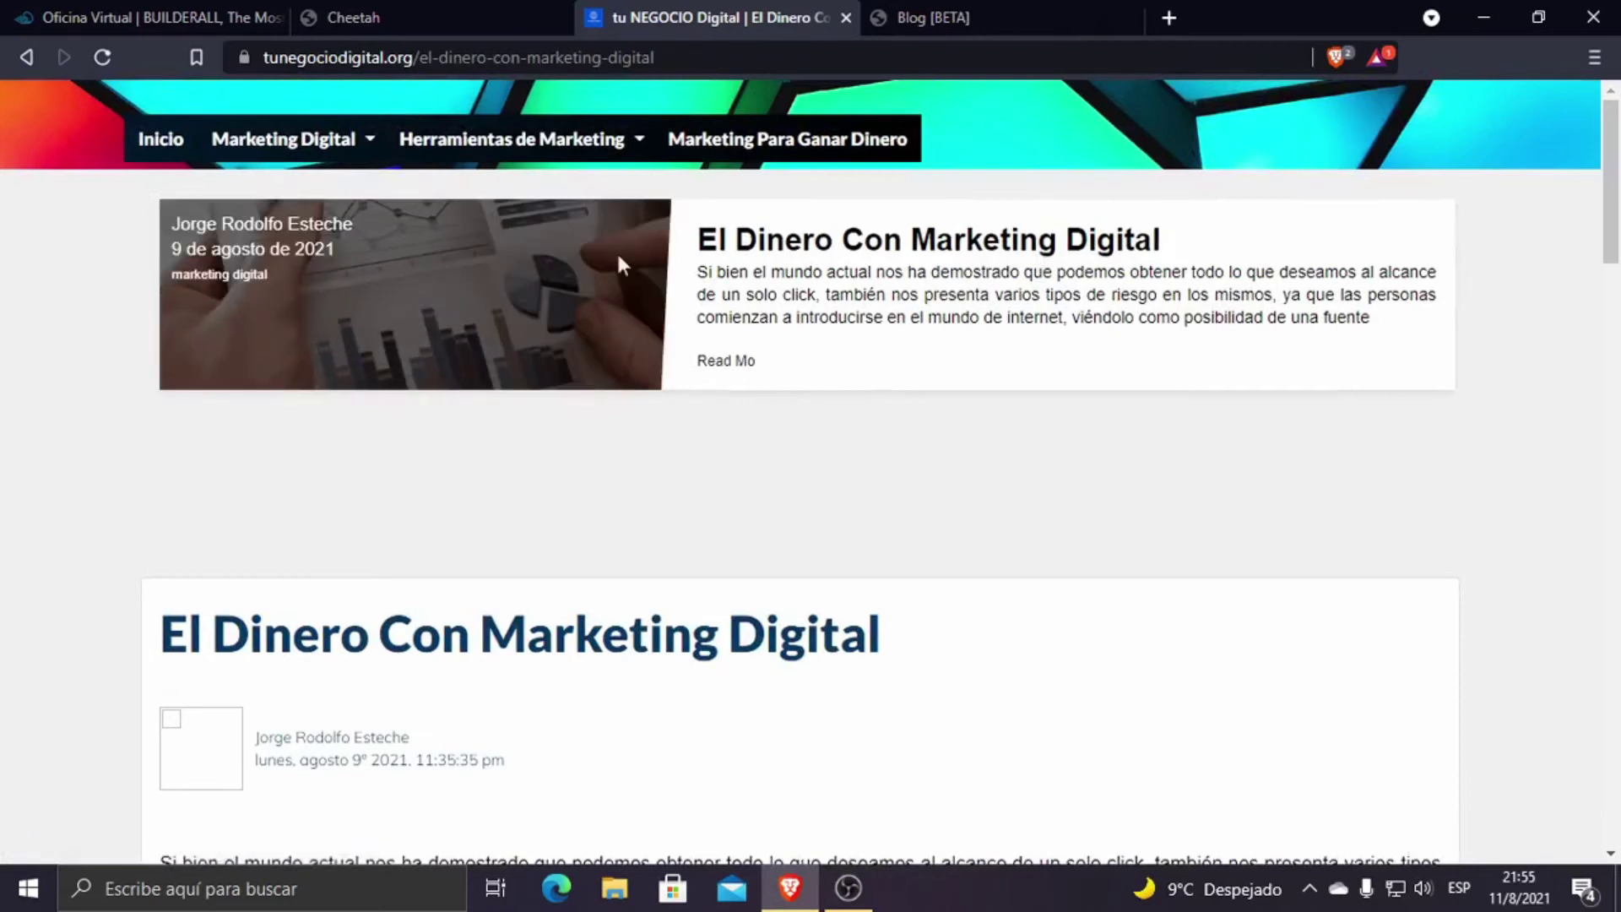
pyautogui.scroll(-5, 778, 565)
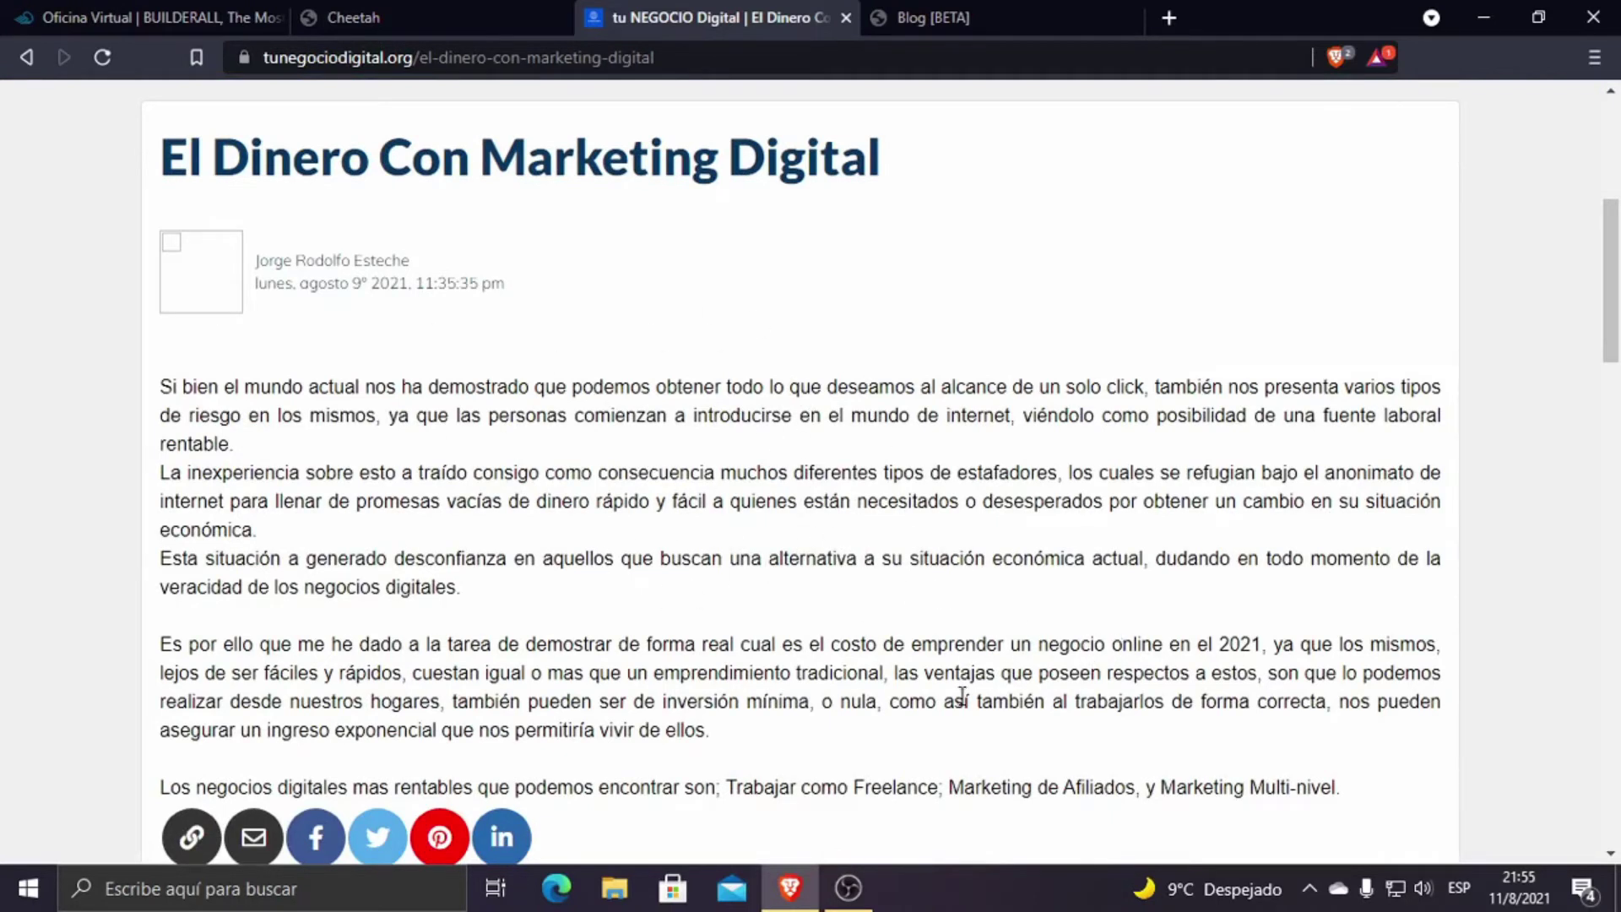
pyautogui.scroll(-3, 962, 694)
pyautogui.scroll(8, 538, 158)
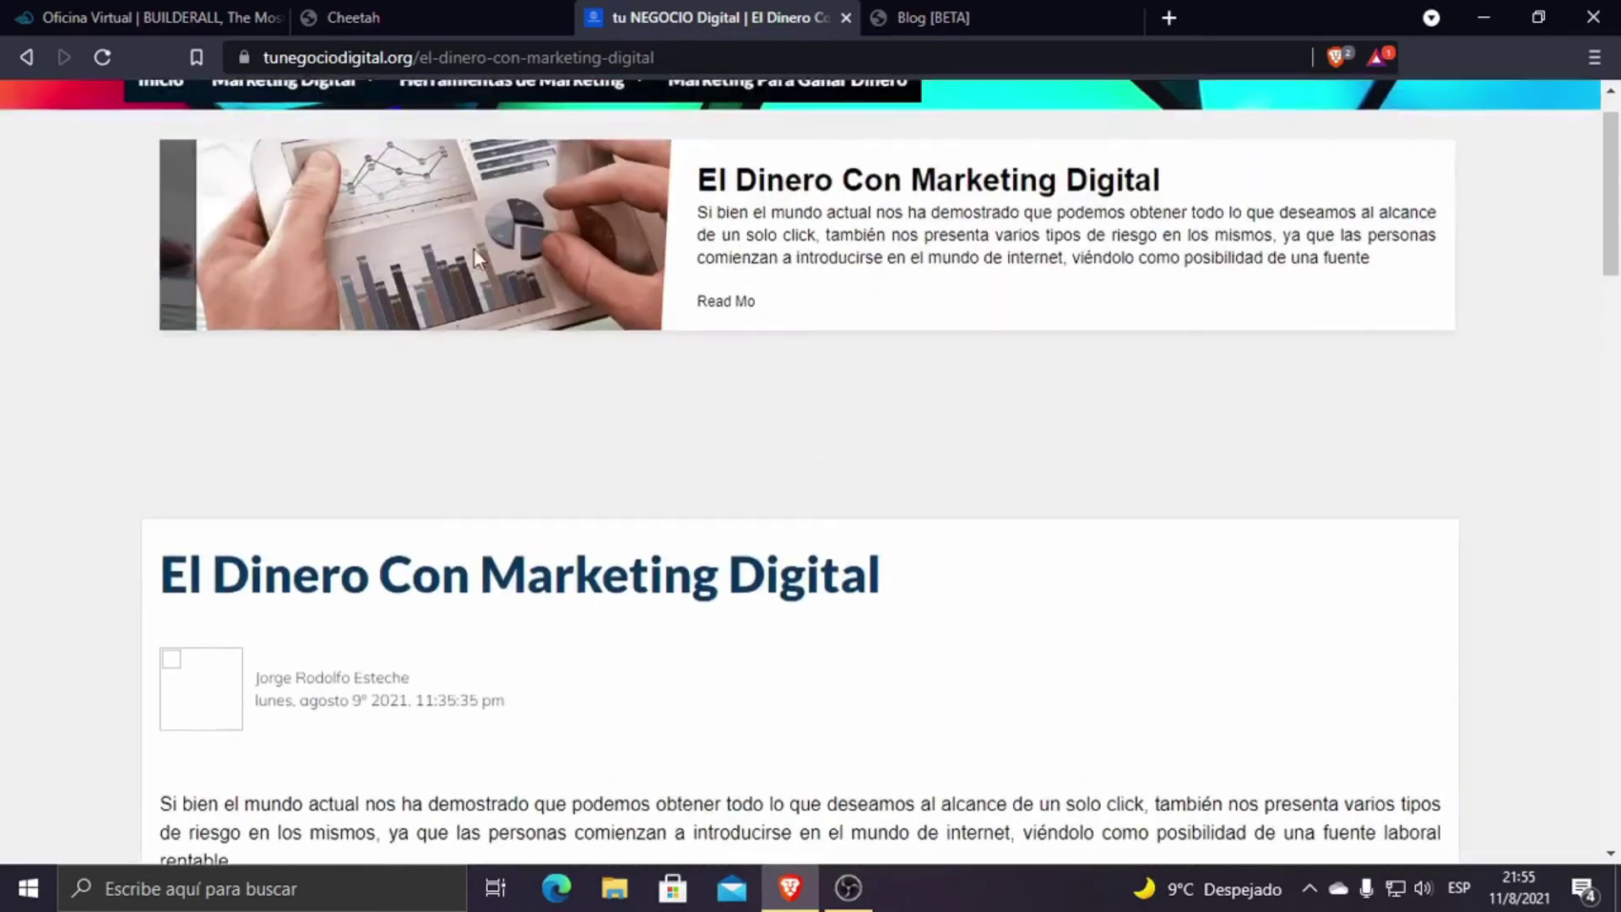
pyautogui.moveTo(524, 134)
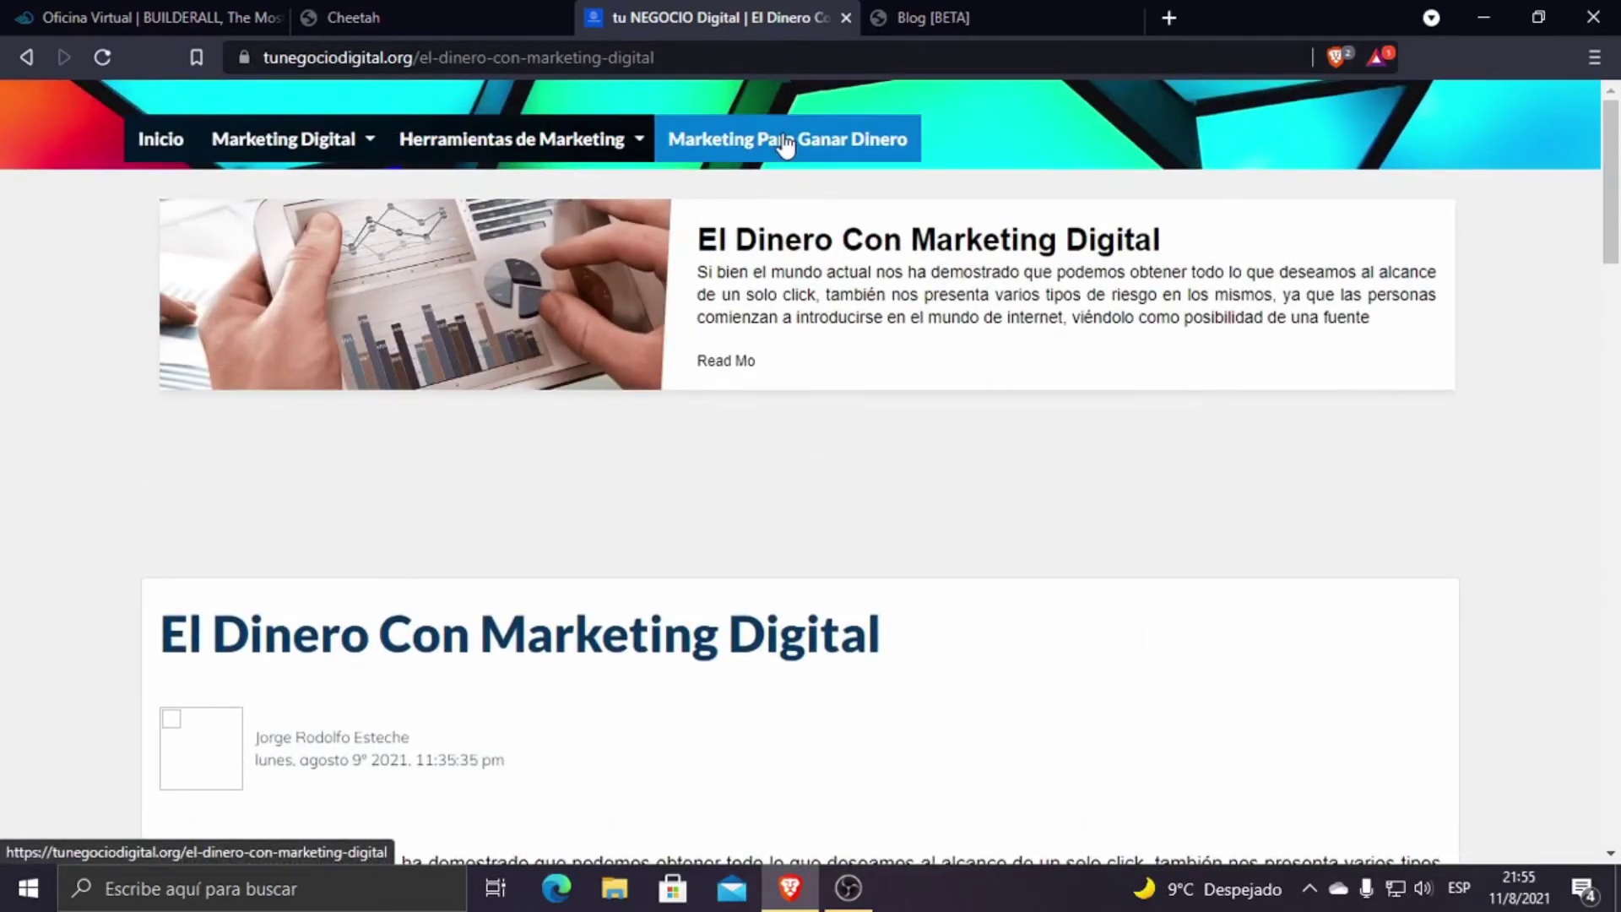
# Step: Highlight the business types named in the post's closing sentence, ending with the word "Freelance"
pyautogui.scroll(-12, 875, 317)
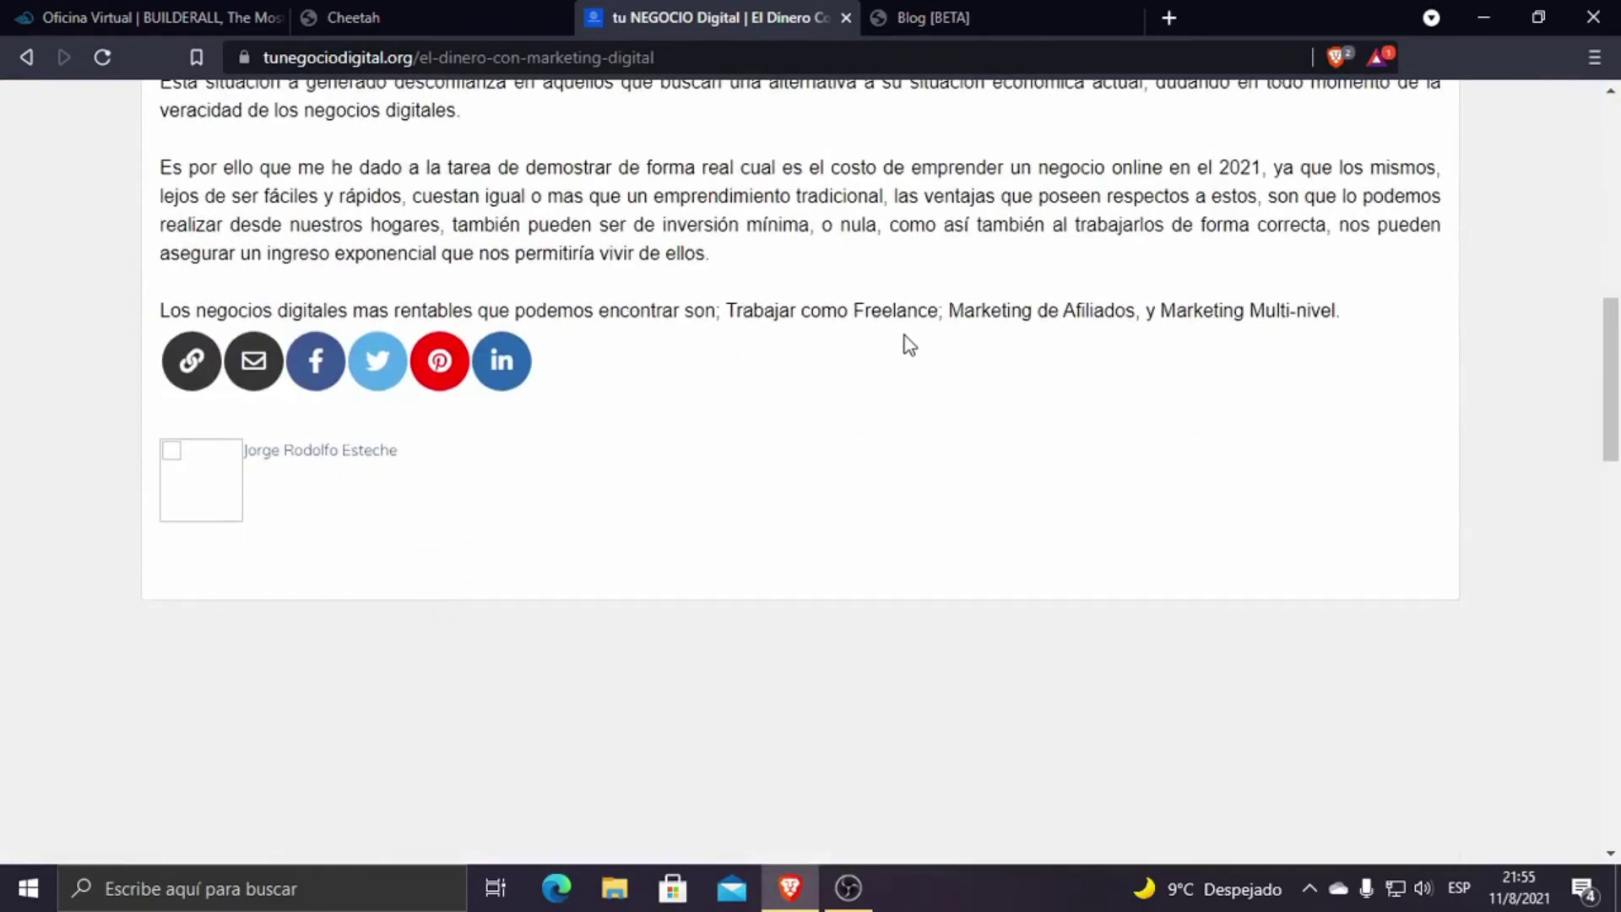
pyautogui.moveTo(839, 311); pyautogui.dragTo(962, 342)
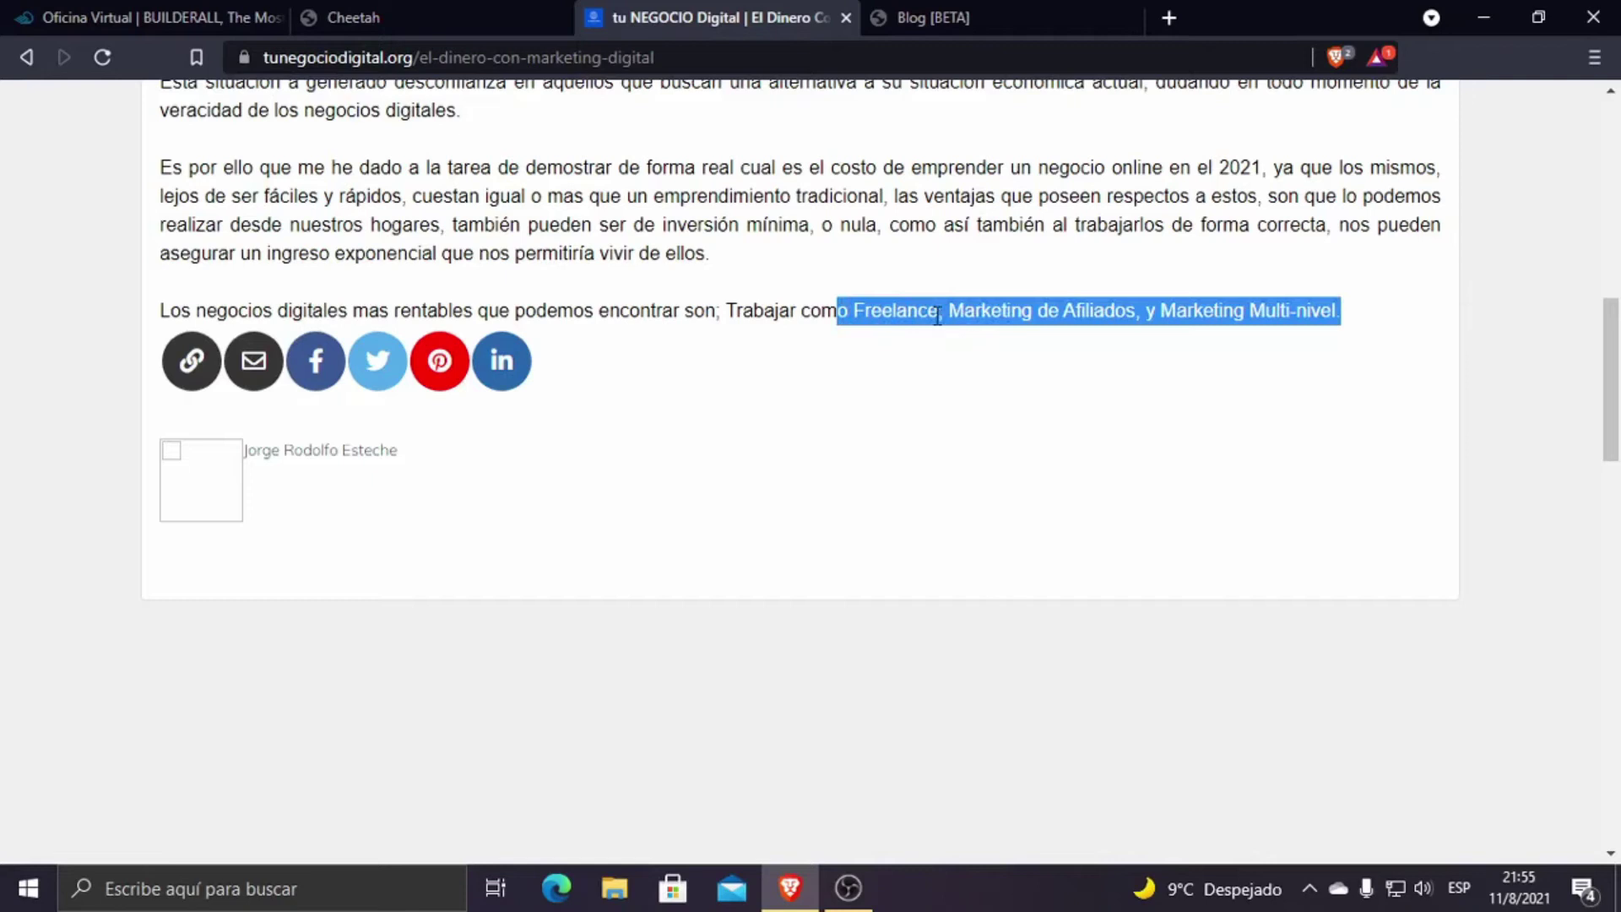
pyautogui.click(918, 322)
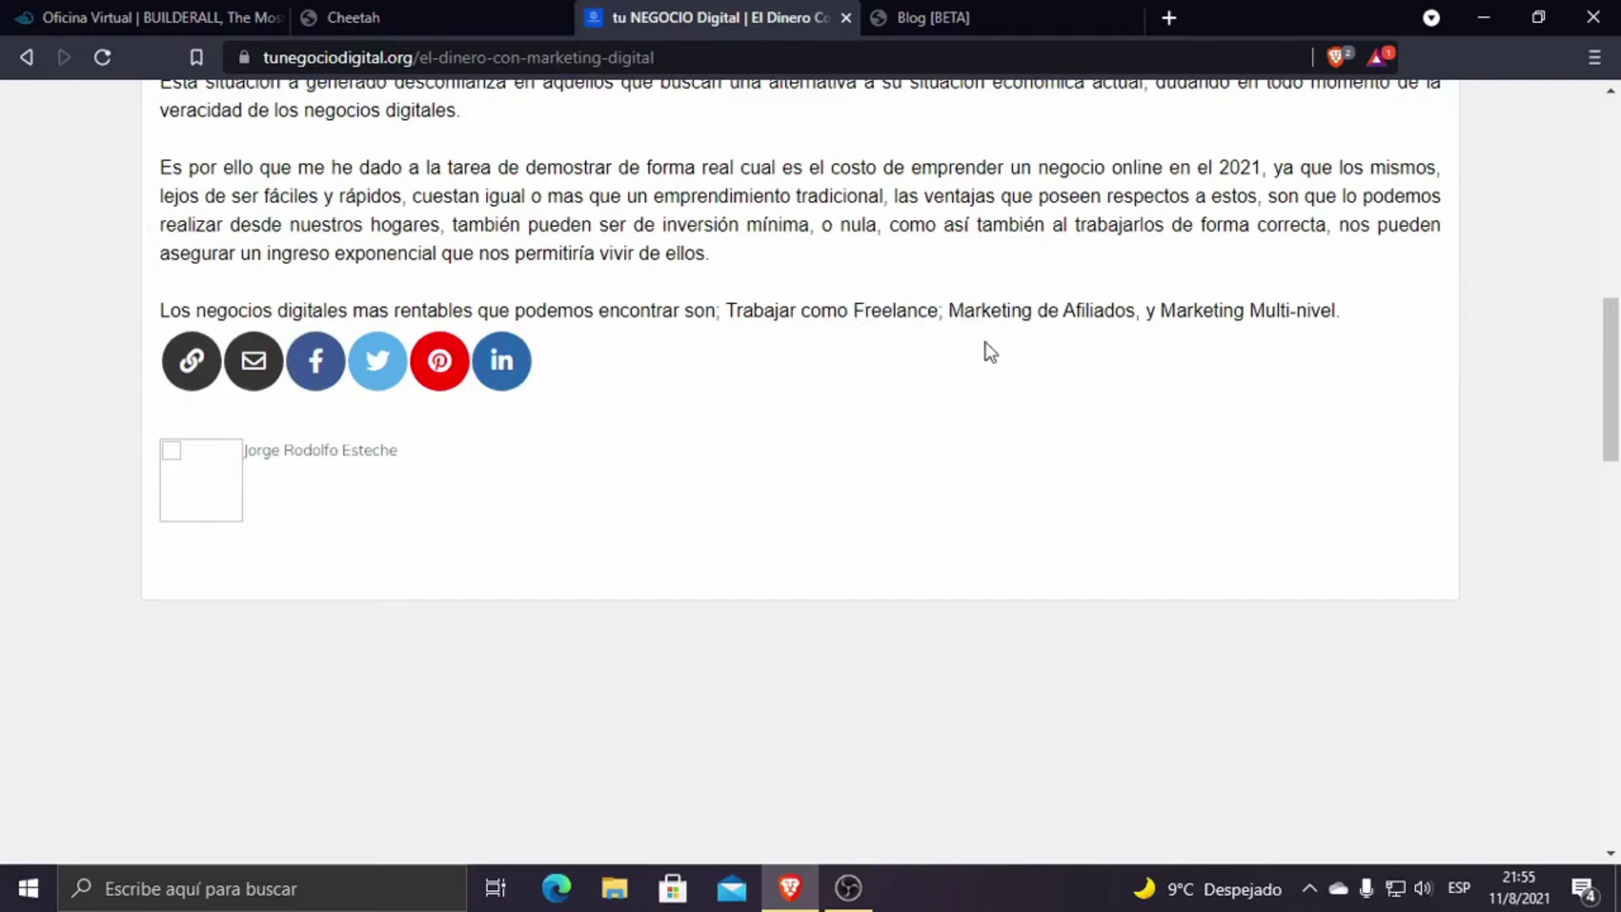
pyautogui.scroll(1, 971, 356)
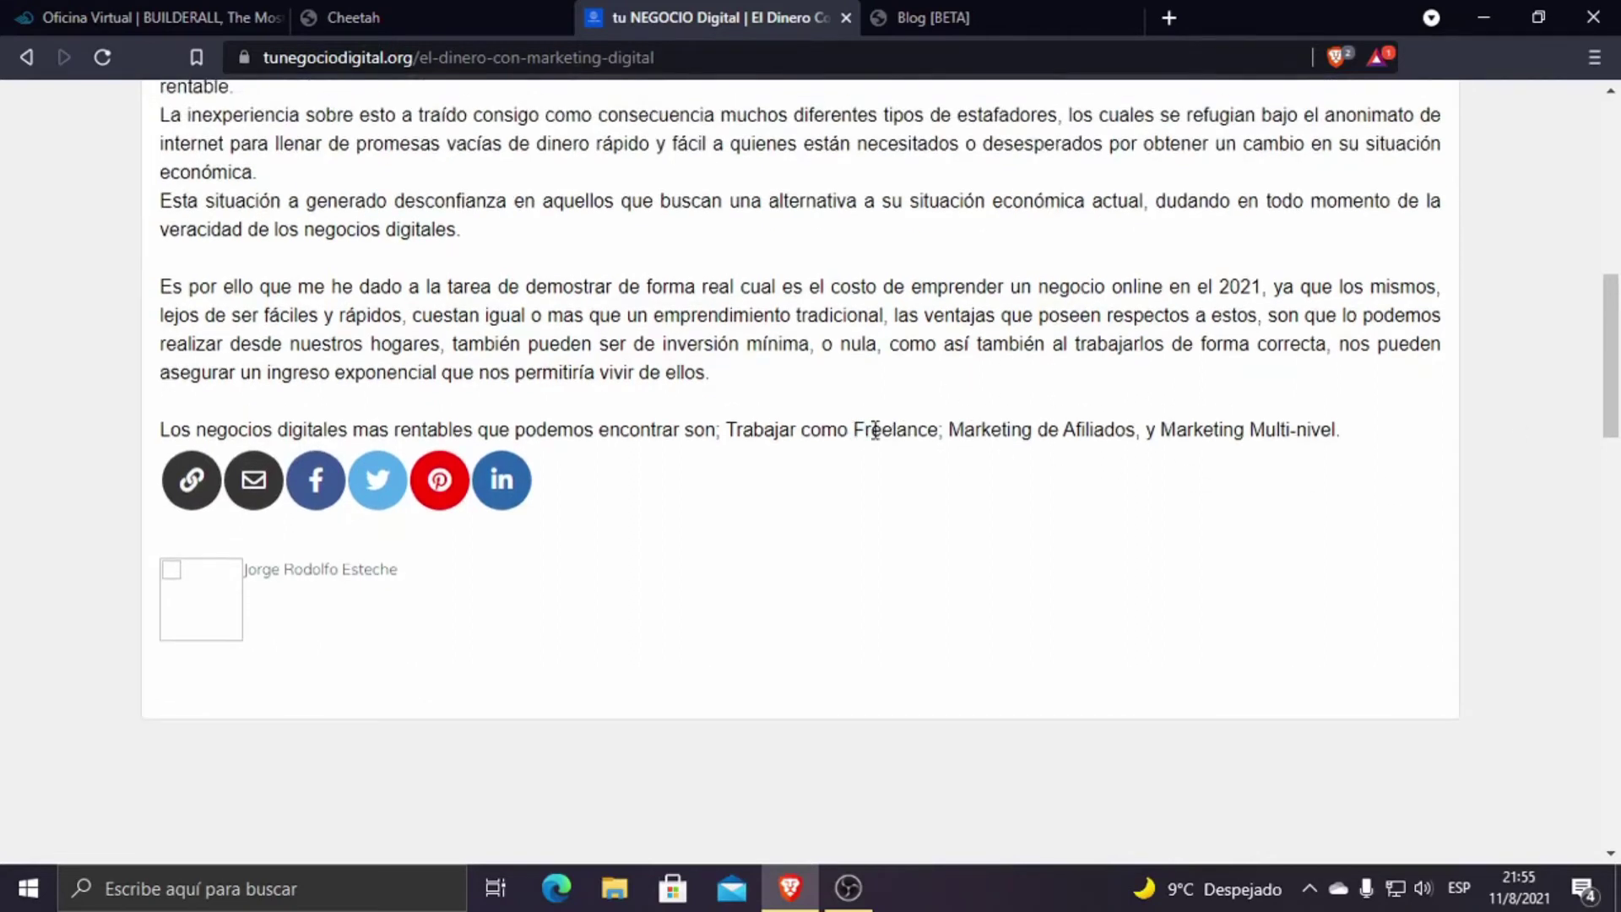
pyautogui.moveTo(854, 431); pyautogui.dragTo(926, 434)
# Step: Switch to the Builderall blog admin and open the publication "El Dinero Con Marketing Digital" for editing
pyautogui.click(929, 16)
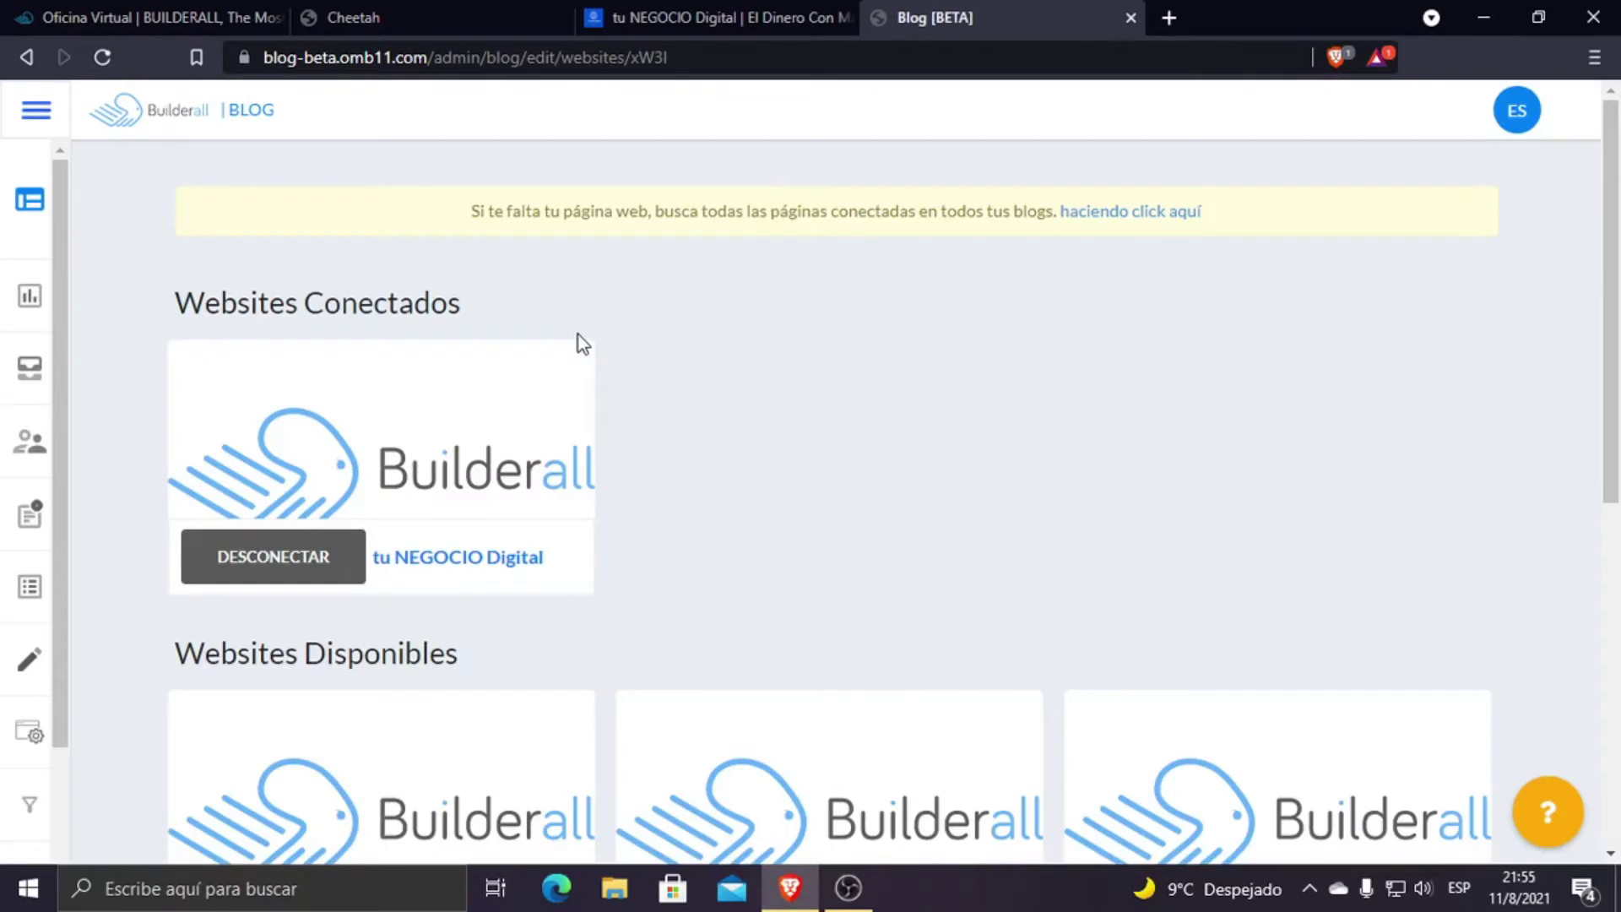
pyautogui.moveTo(40, 442)
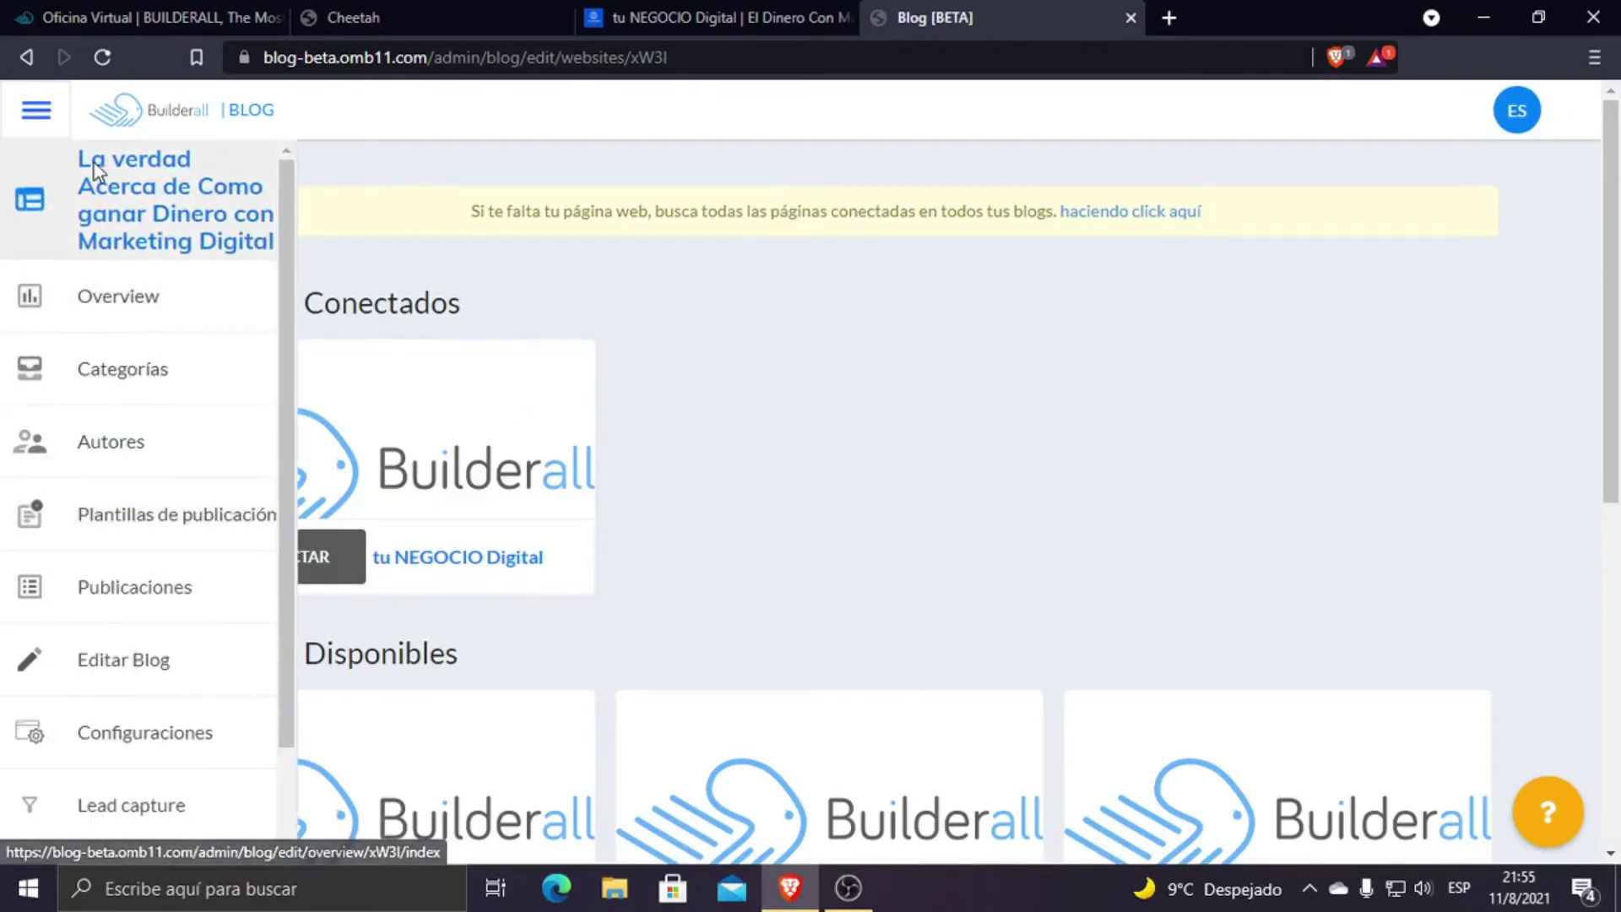
pyautogui.click(133, 581)
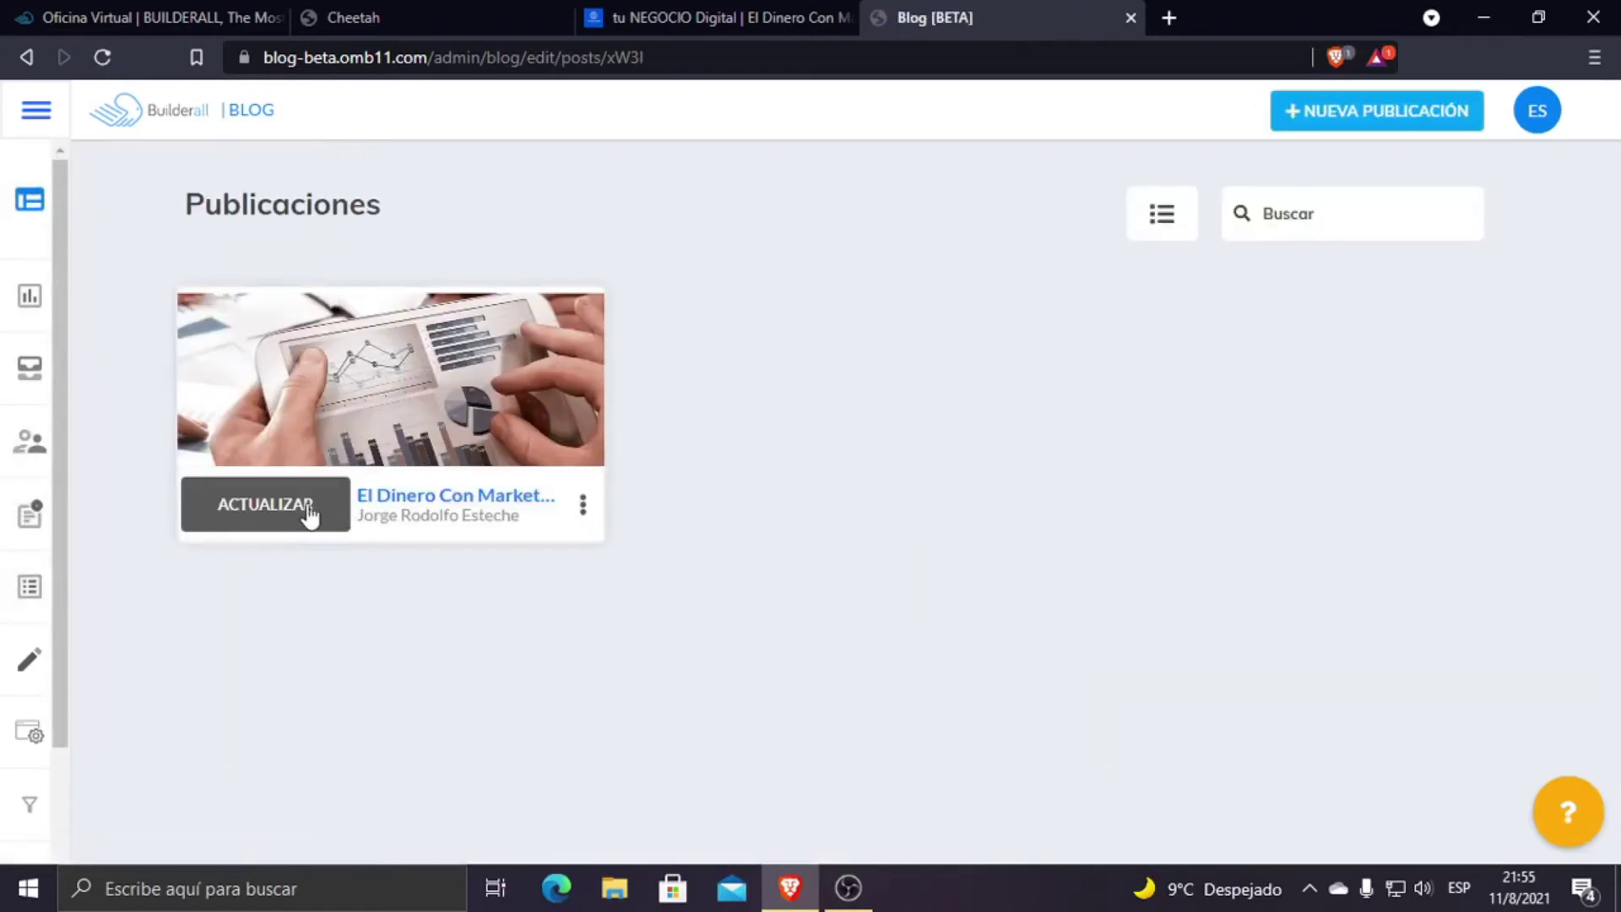
pyautogui.click(303, 509)
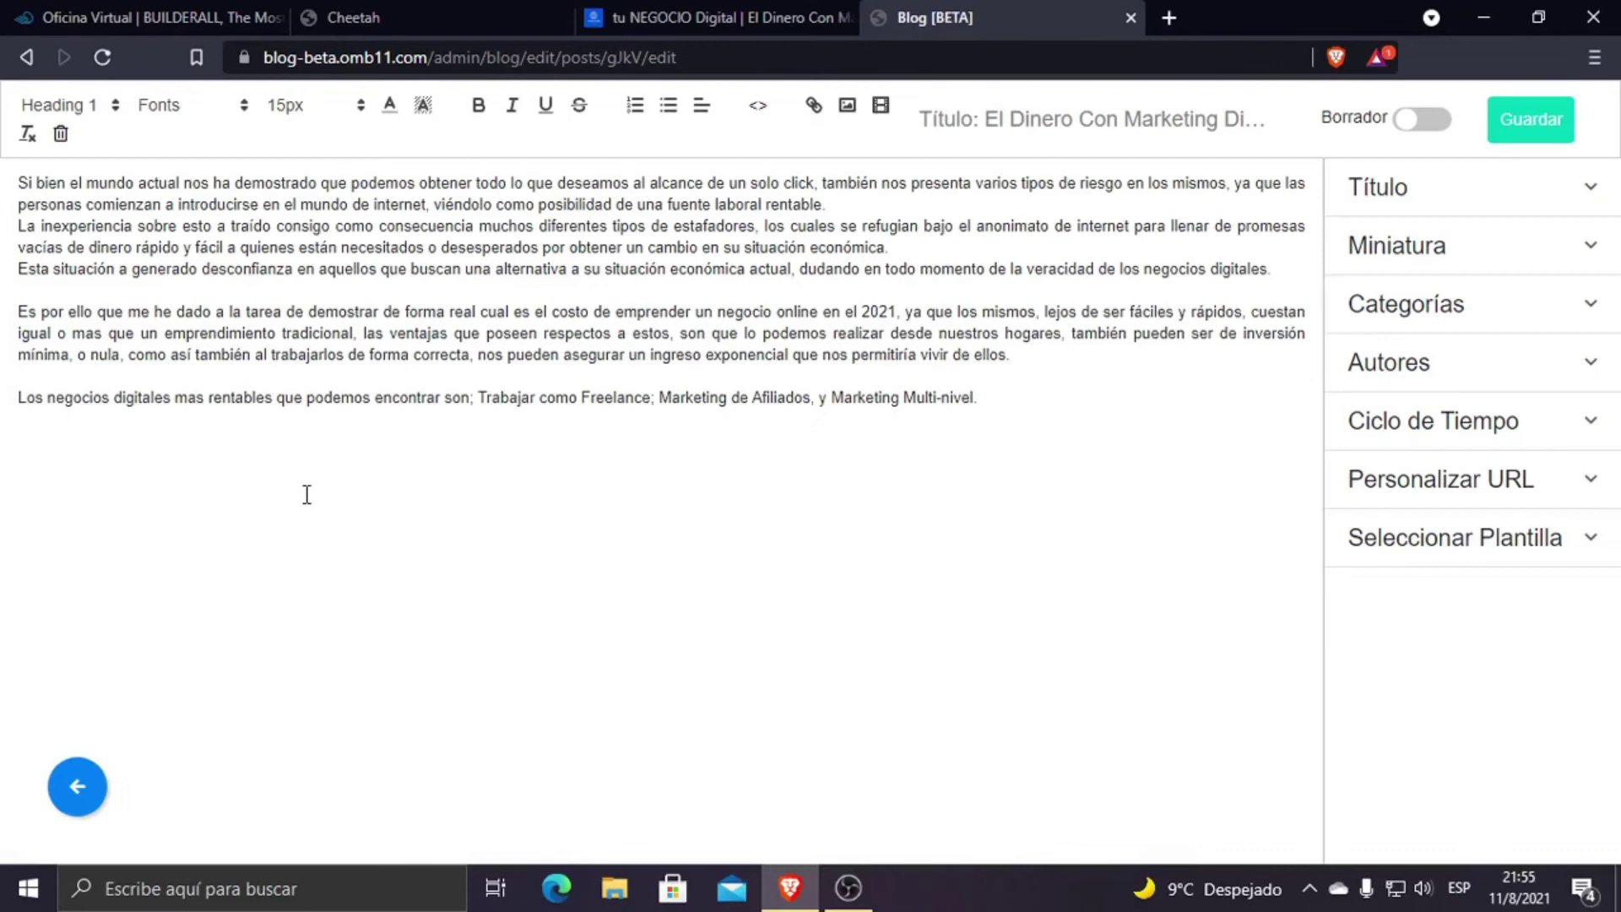
# Step: Try to link the word "Freelance" in the last line to the site's Social Media page, tunegociodigital.org/como-funcionan-las-redes-sociales
pyautogui.moveTo(582, 397); pyautogui.dragTo(649, 401)
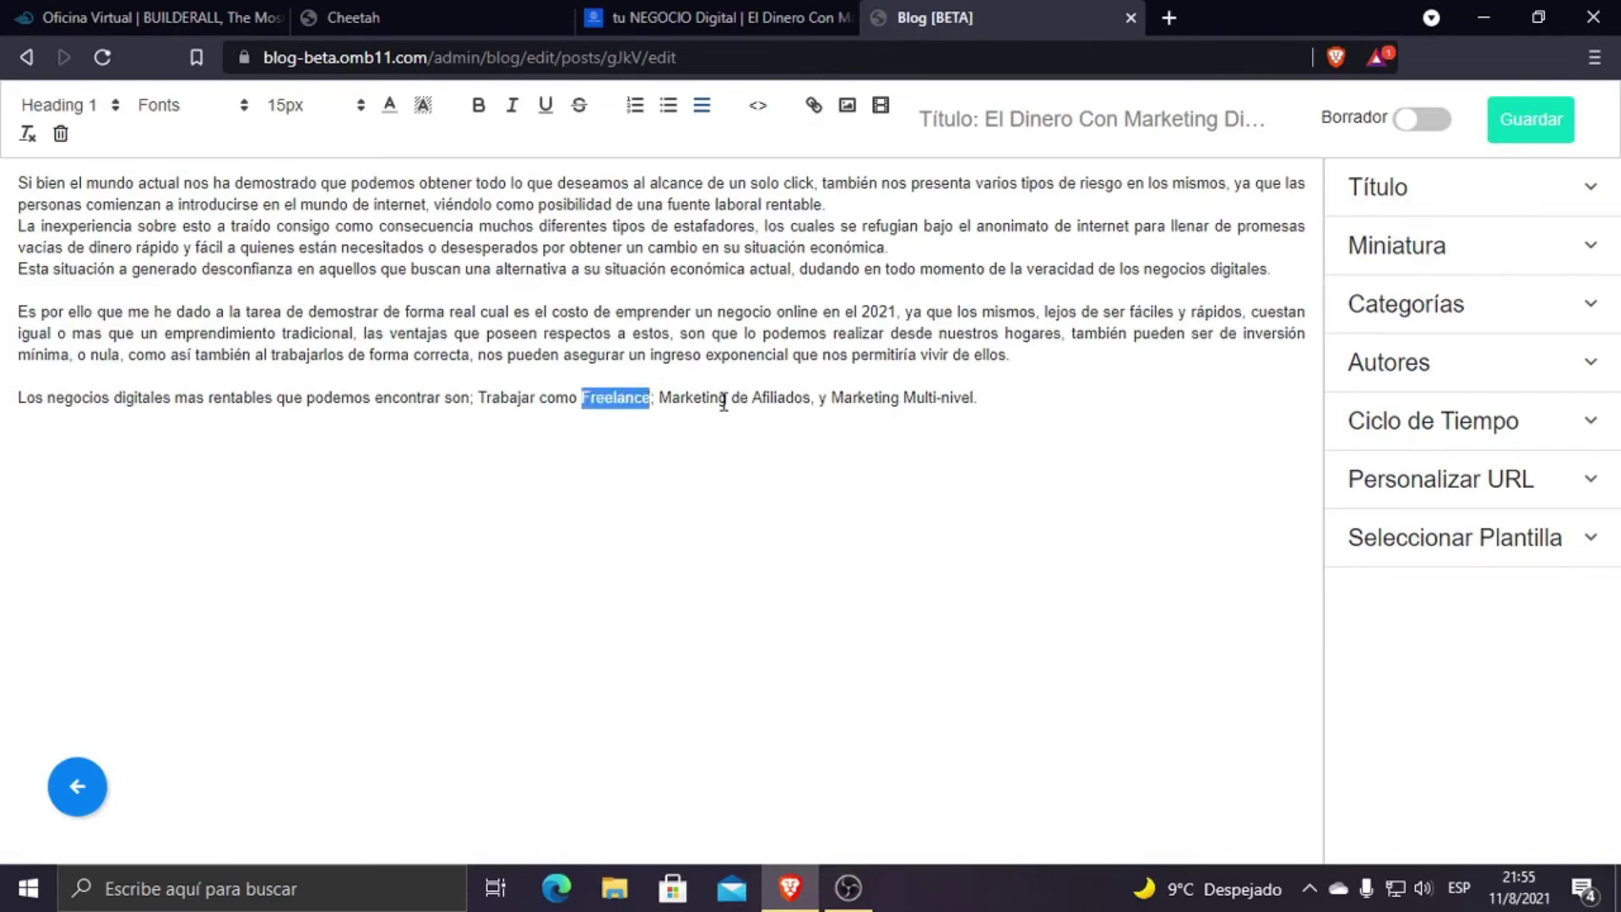
pyautogui.click(814, 106)
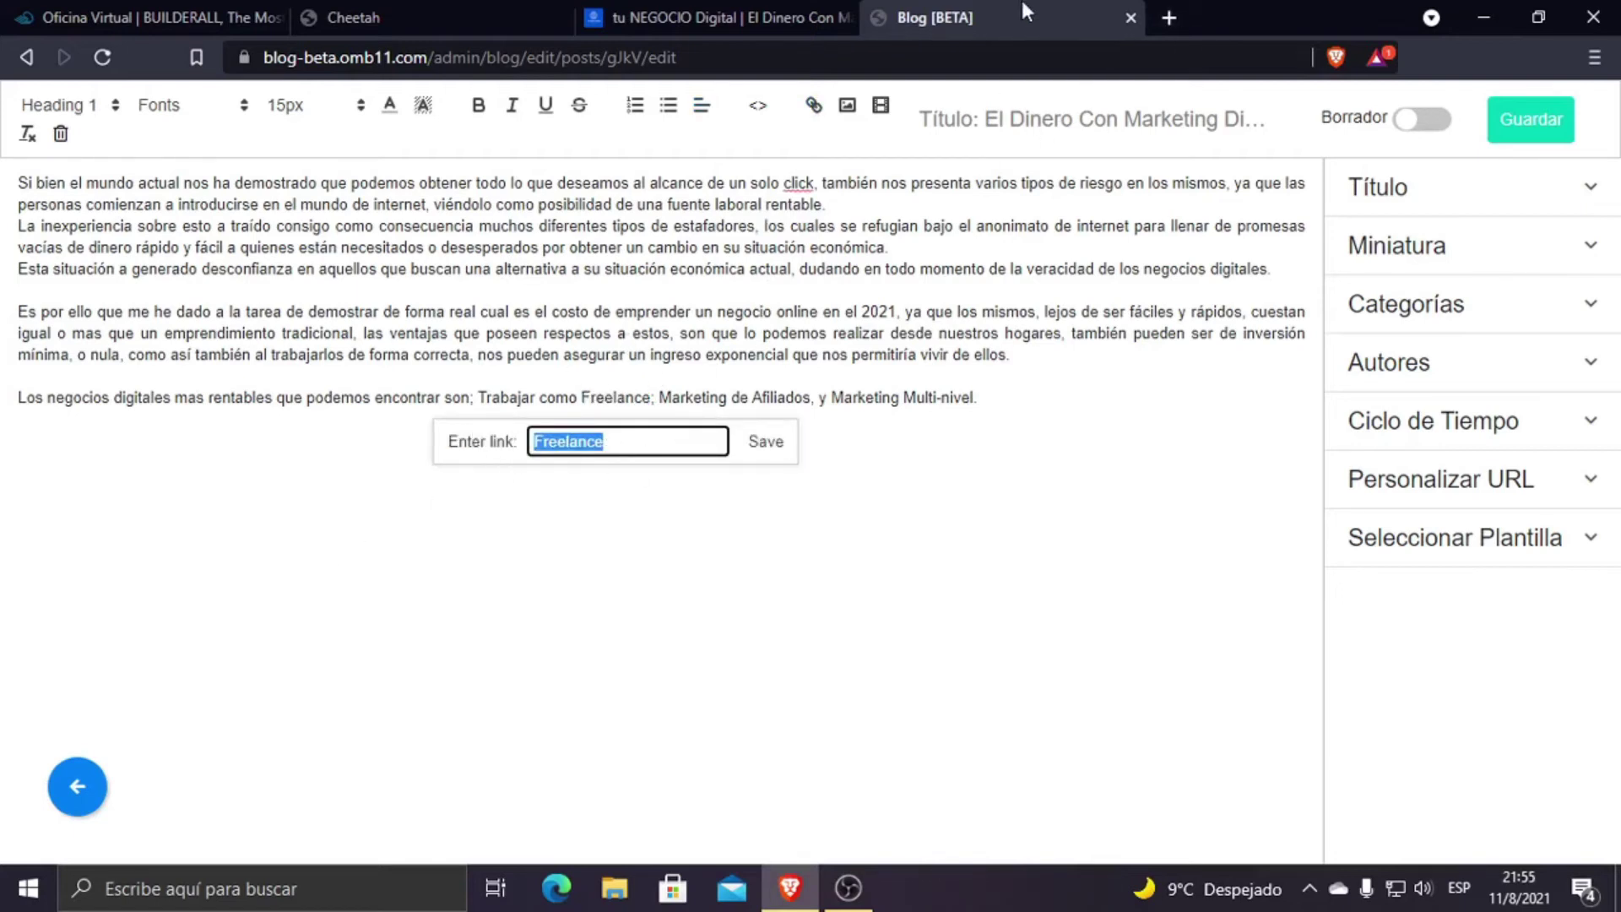
pyautogui.click(637, 7)
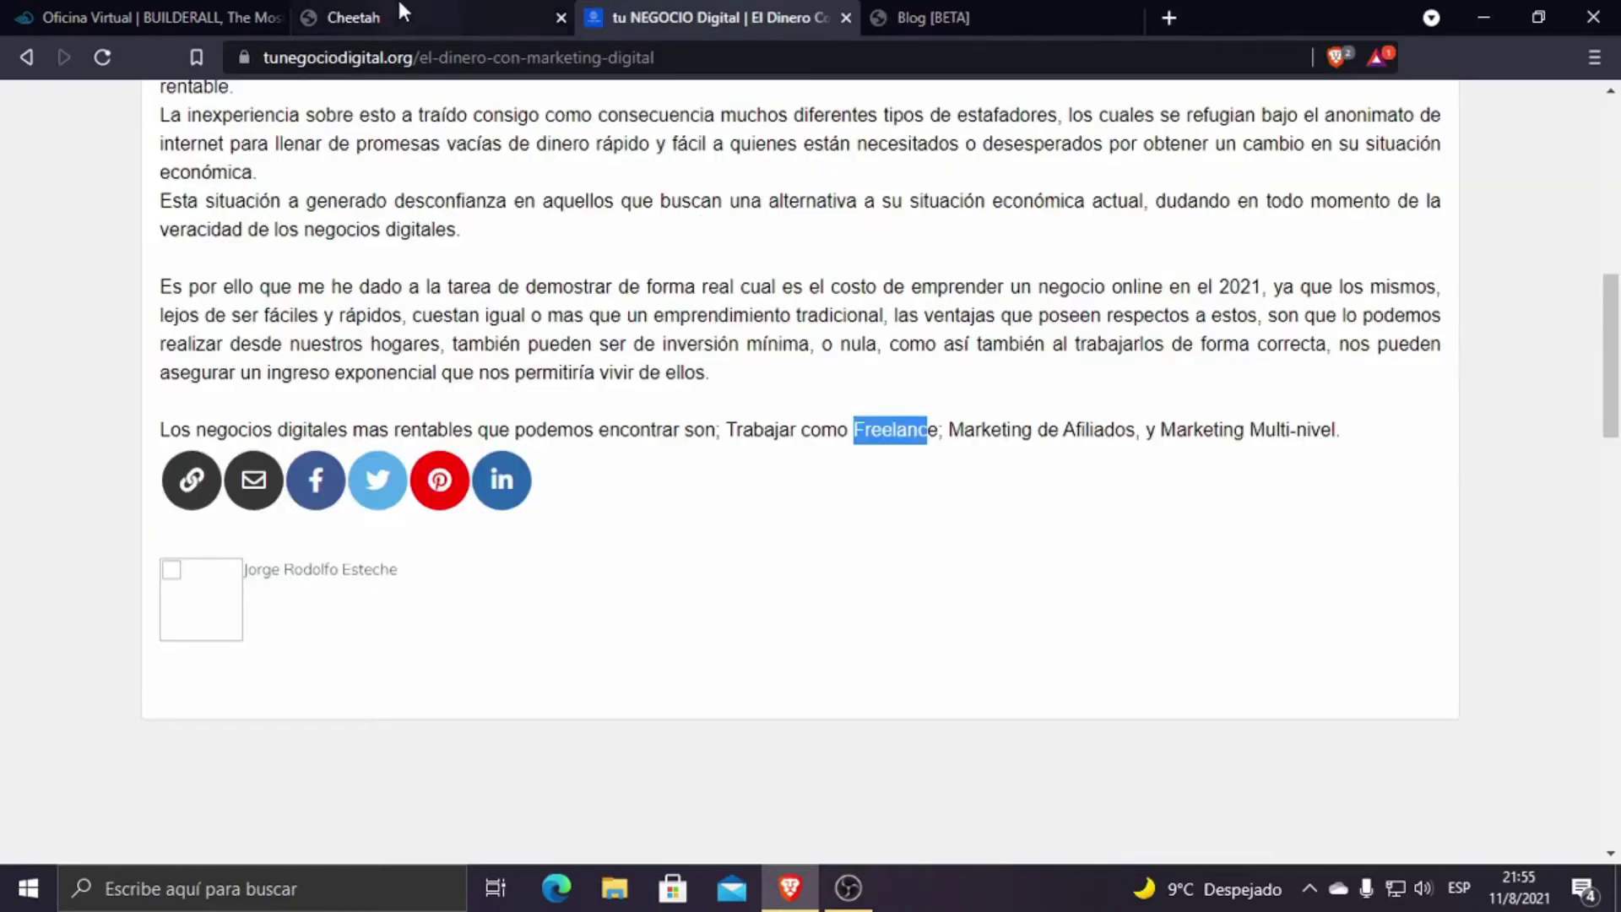
pyautogui.scroll(15, 506, 318)
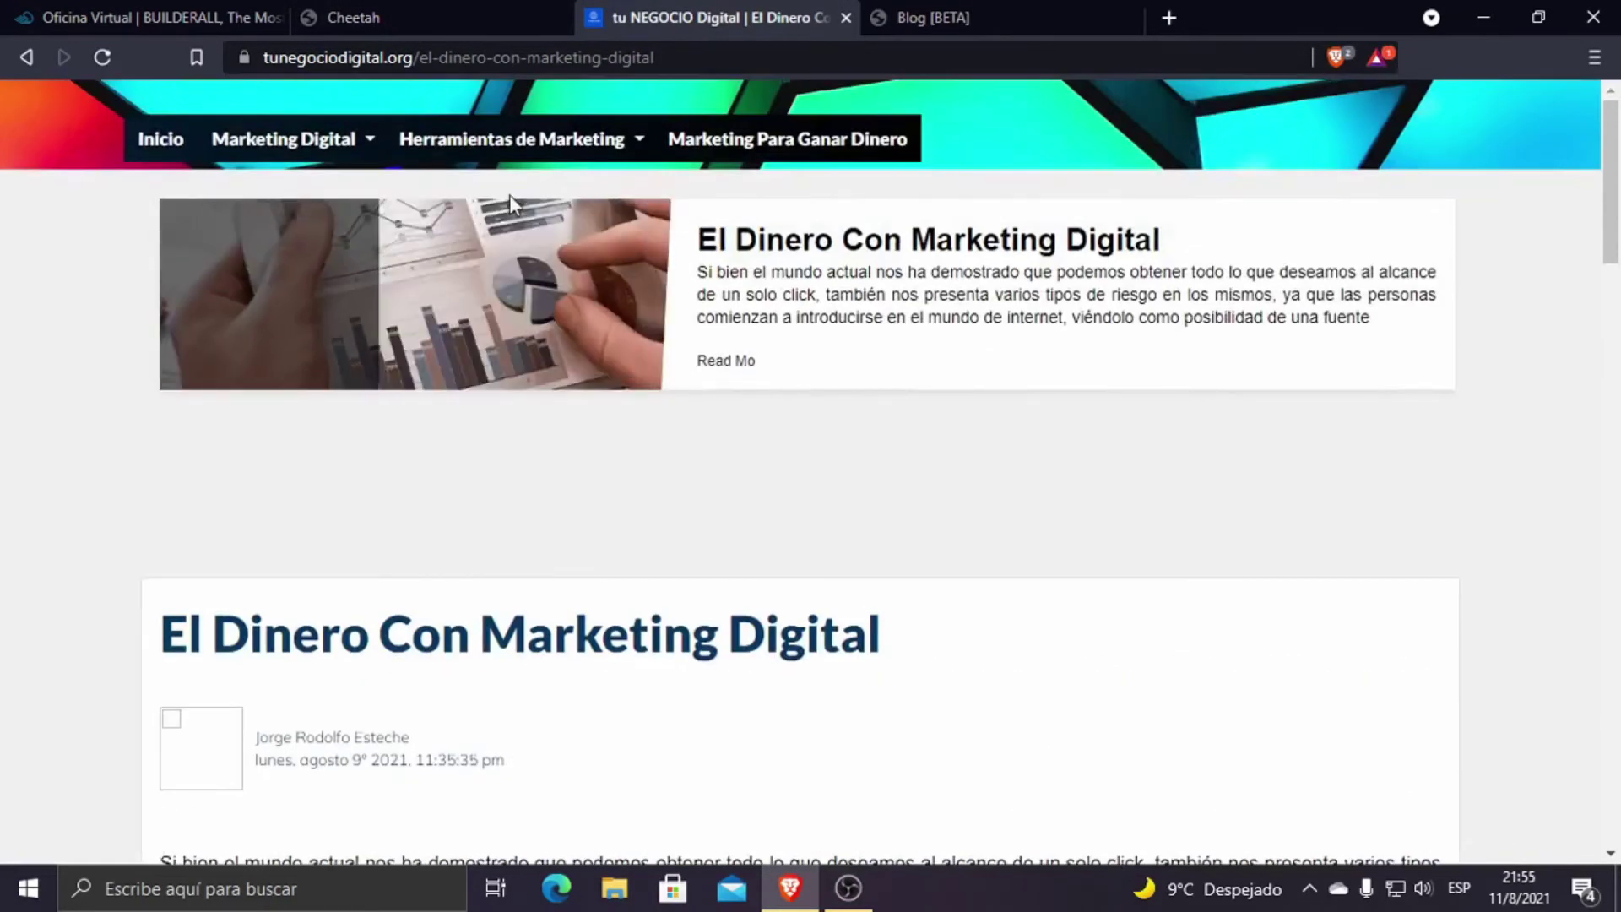
pyautogui.moveTo(629, 145)
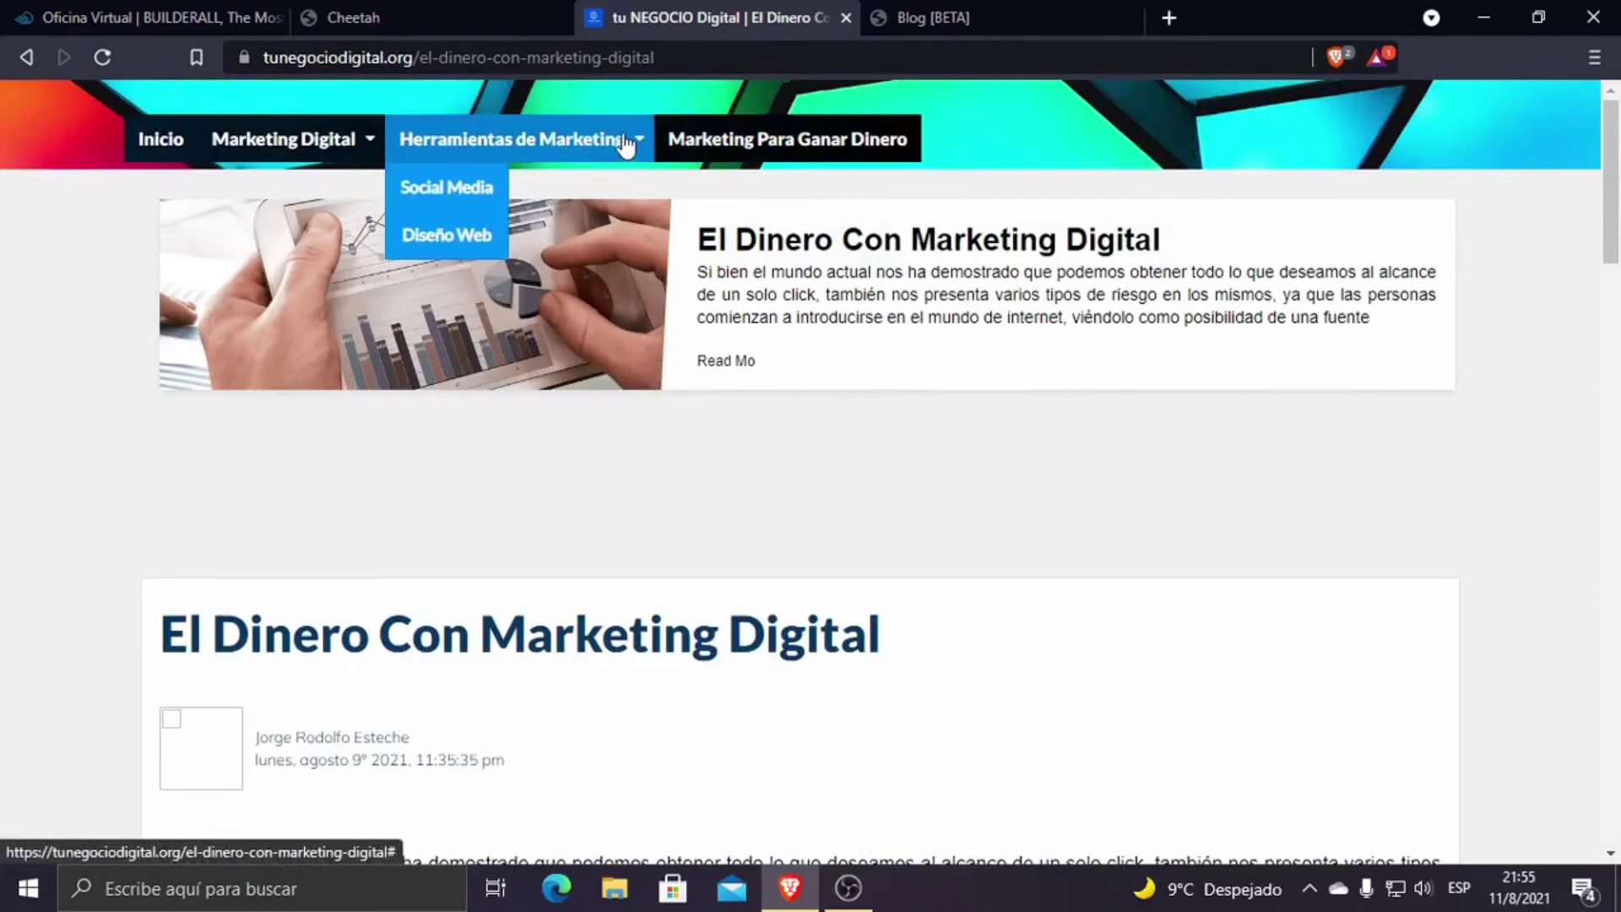
pyautogui.click(483, 184)
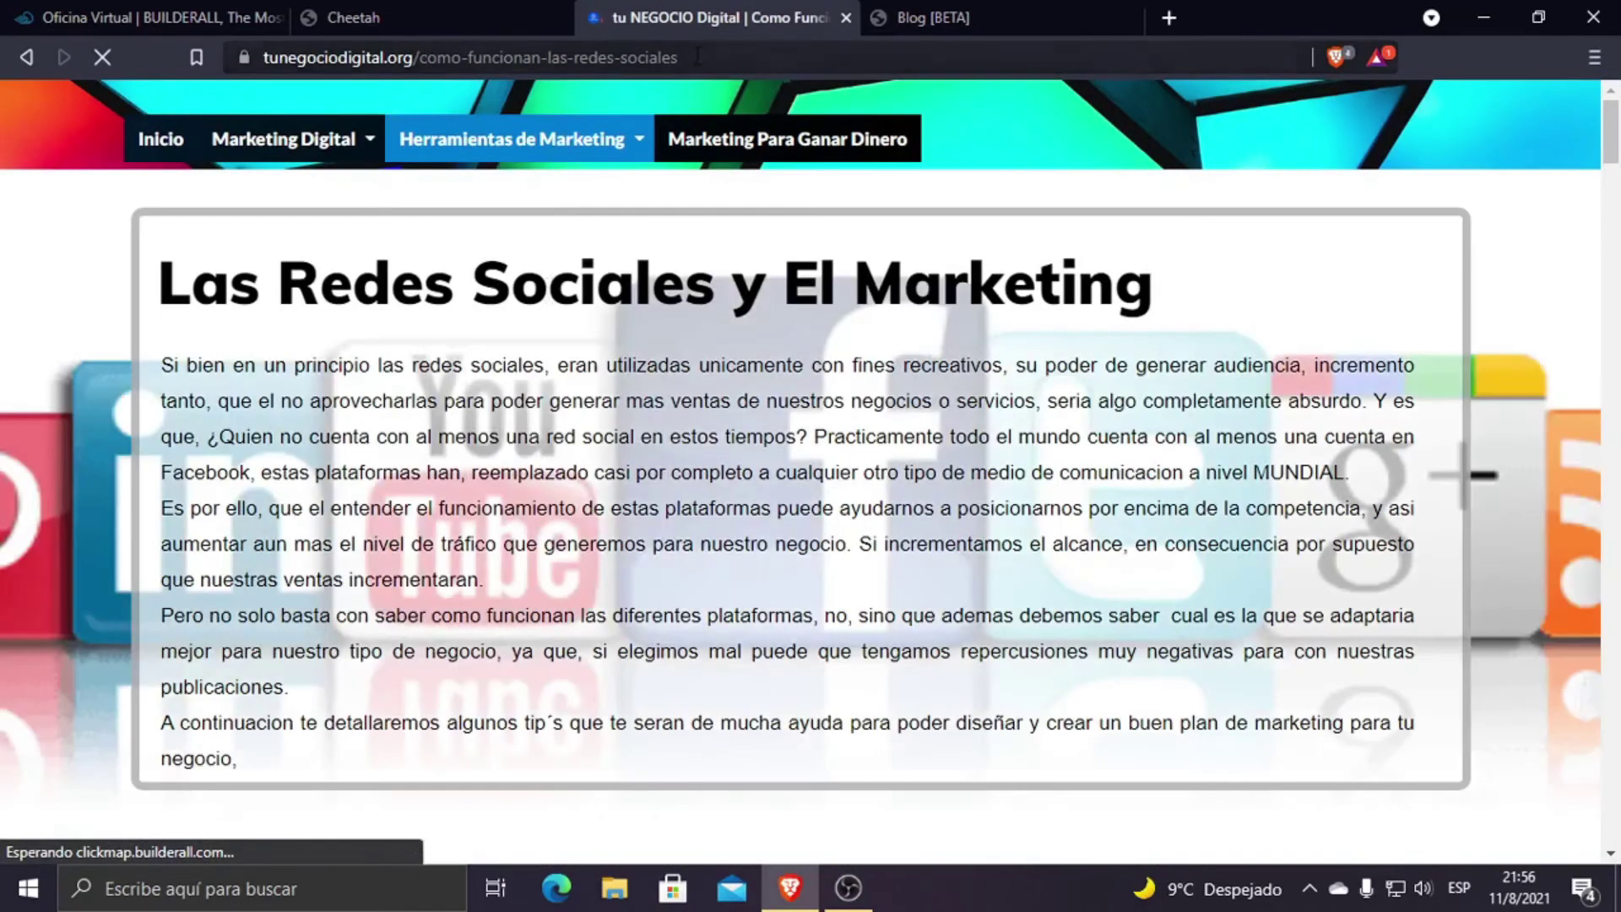
pyautogui.click(695, 57)
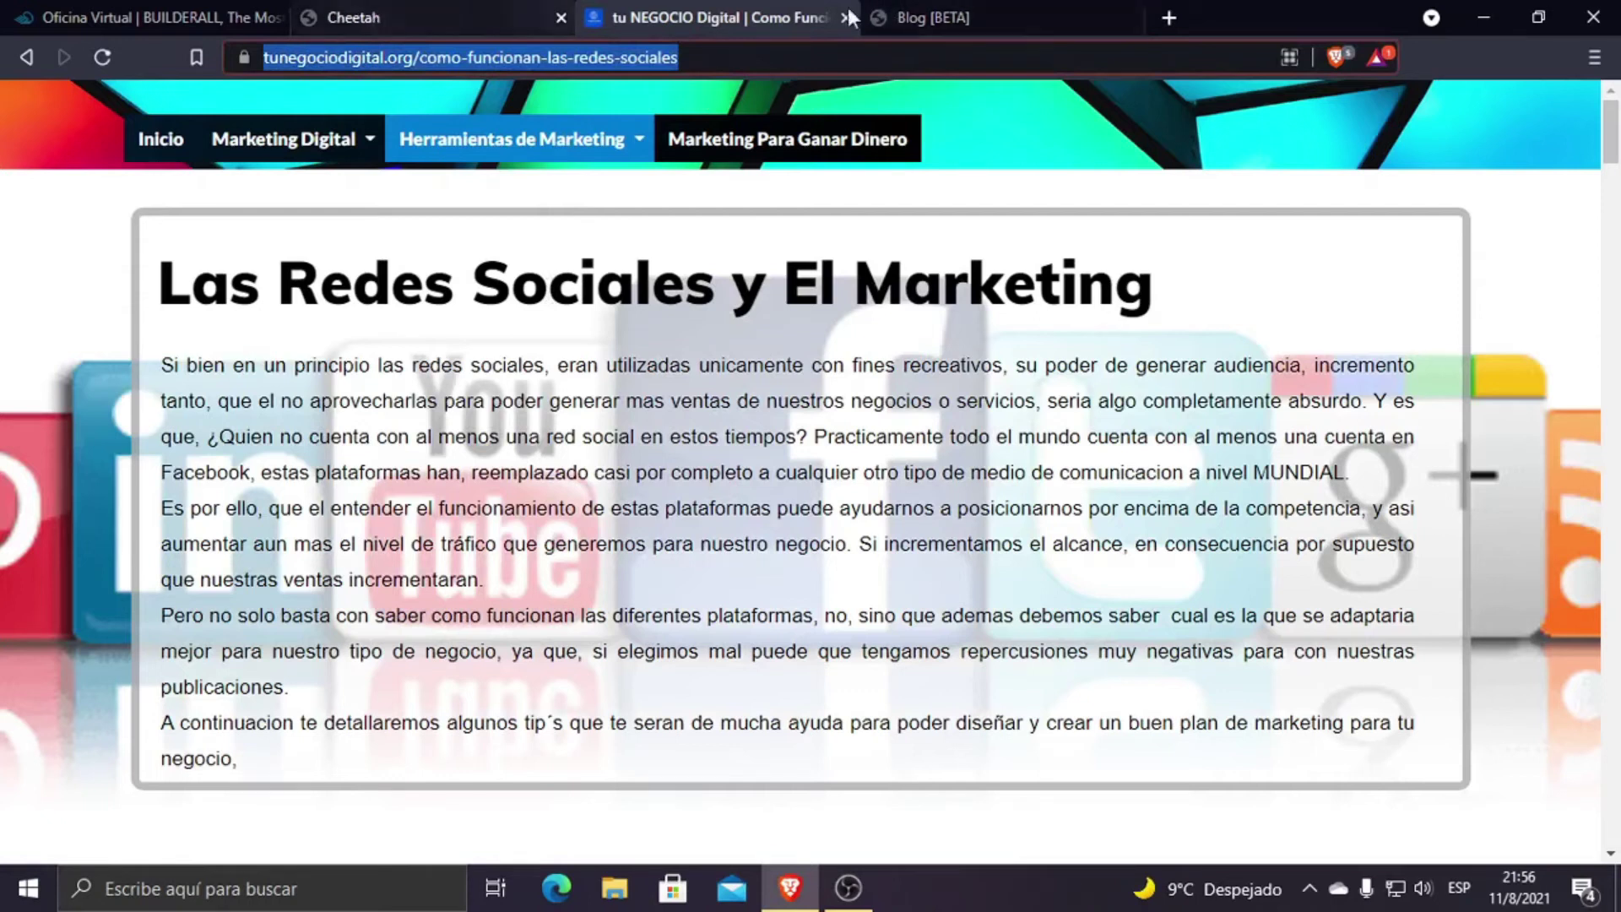
pyautogui.click(913, 17)
pyautogui.click(621, 445)
pyautogui.moveTo(722, 445); pyautogui.dragTo(478, 438)
pyautogui.hotkey('ctrl', 'v')
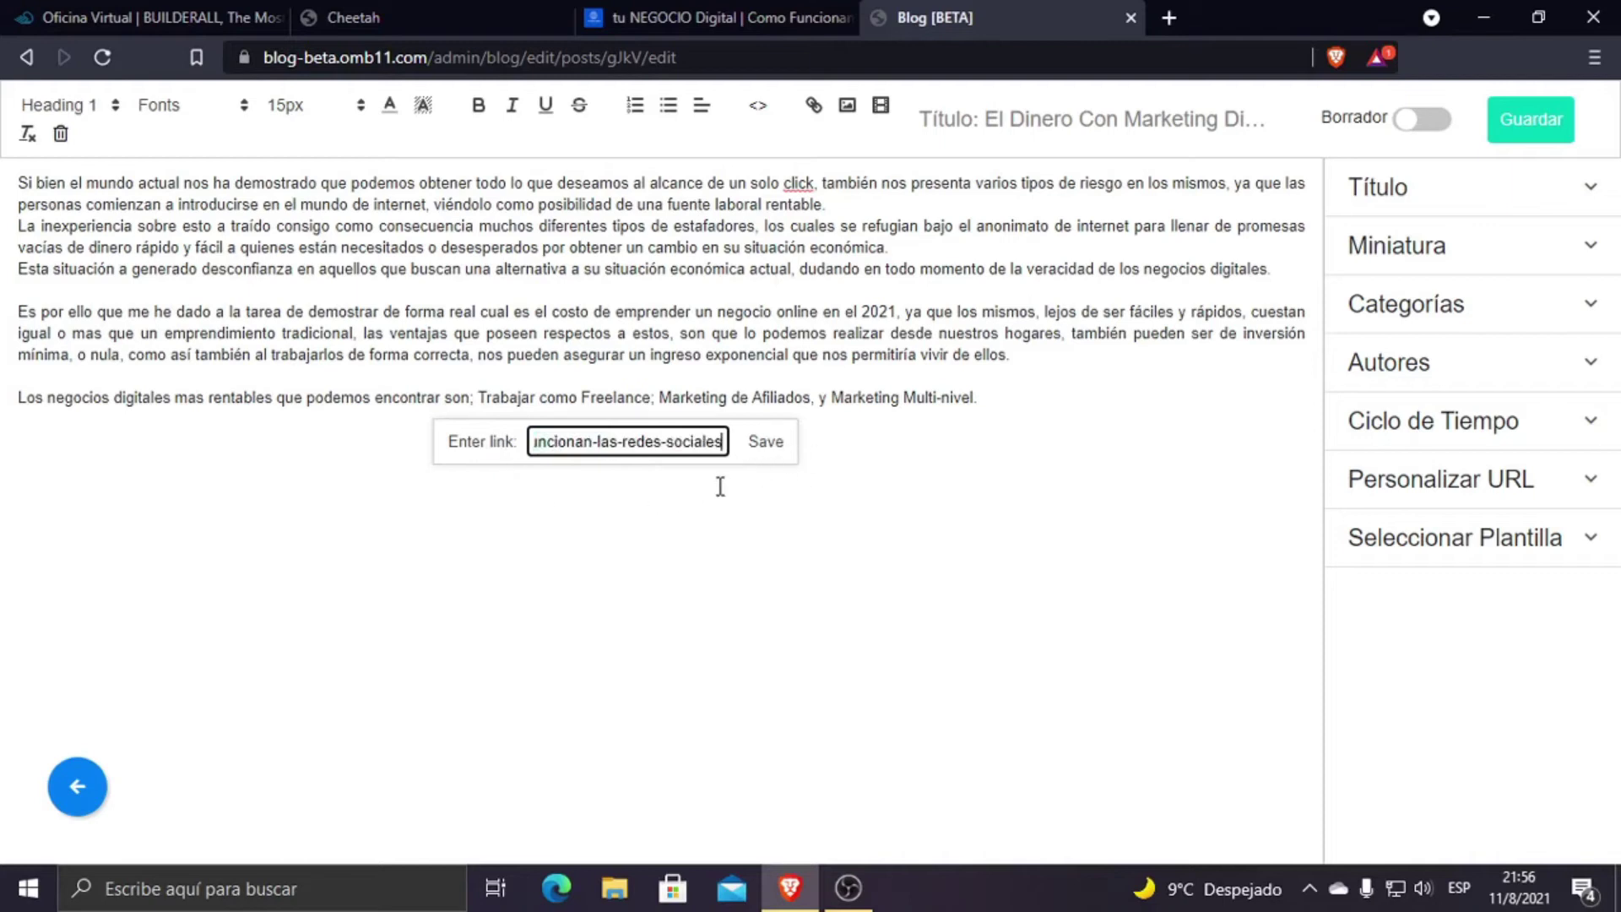
# Step: Clear the pasted link address and dismiss the link entry without saving it
pyautogui.press('BackSpace')
pyautogui.press('BackSpace')
pyautogui.press('BackSpace')
pyautogui.press('BackSpace')
pyautogui.press('BackSpace')
pyautogui.press('BackSpace')
pyautogui.press('BackSpace')
pyautogui.press('BackSpace')
pyautogui.press('BackSpace')
pyautogui.press('BackSpace')
pyautogui.press('BackSpace')
pyautogui.press('BackSpace')
pyautogui.press('BackSpace')
pyautogui.press('BackSpace')
pyautogui.press('BackSpace')
pyautogui.press('BackSpace')
pyautogui.press('BackSpace')
pyautogui.press('BackSpace')
pyautogui.press('BackSpace')
pyautogui.press('BackSpace')
pyautogui.press('BackSpace')
pyautogui.press('BackSpace')
pyautogui.press('BackSpace')
pyautogui.press('BackSpace')
pyautogui.press('BackSpace')
pyautogui.press('BackSpace')
pyautogui.press('BackSpace')
pyautogui.press('BackSpace')
pyautogui.press('BackSpace')
pyautogui.press('BackSpace')
pyautogui.press('BackSpace')
pyautogui.press('BackSpace')
pyautogui.press('BackSpace')
pyautogui.press('BackSpace')
pyautogui.press('BackSpace')
pyautogui.press('BackSpace')
pyautogui.press('BackSpace')
pyautogui.press('BackSpace')
pyautogui.press('BackSpace')
pyautogui.press('BackSpace')
pyautogui.click(849, 606)
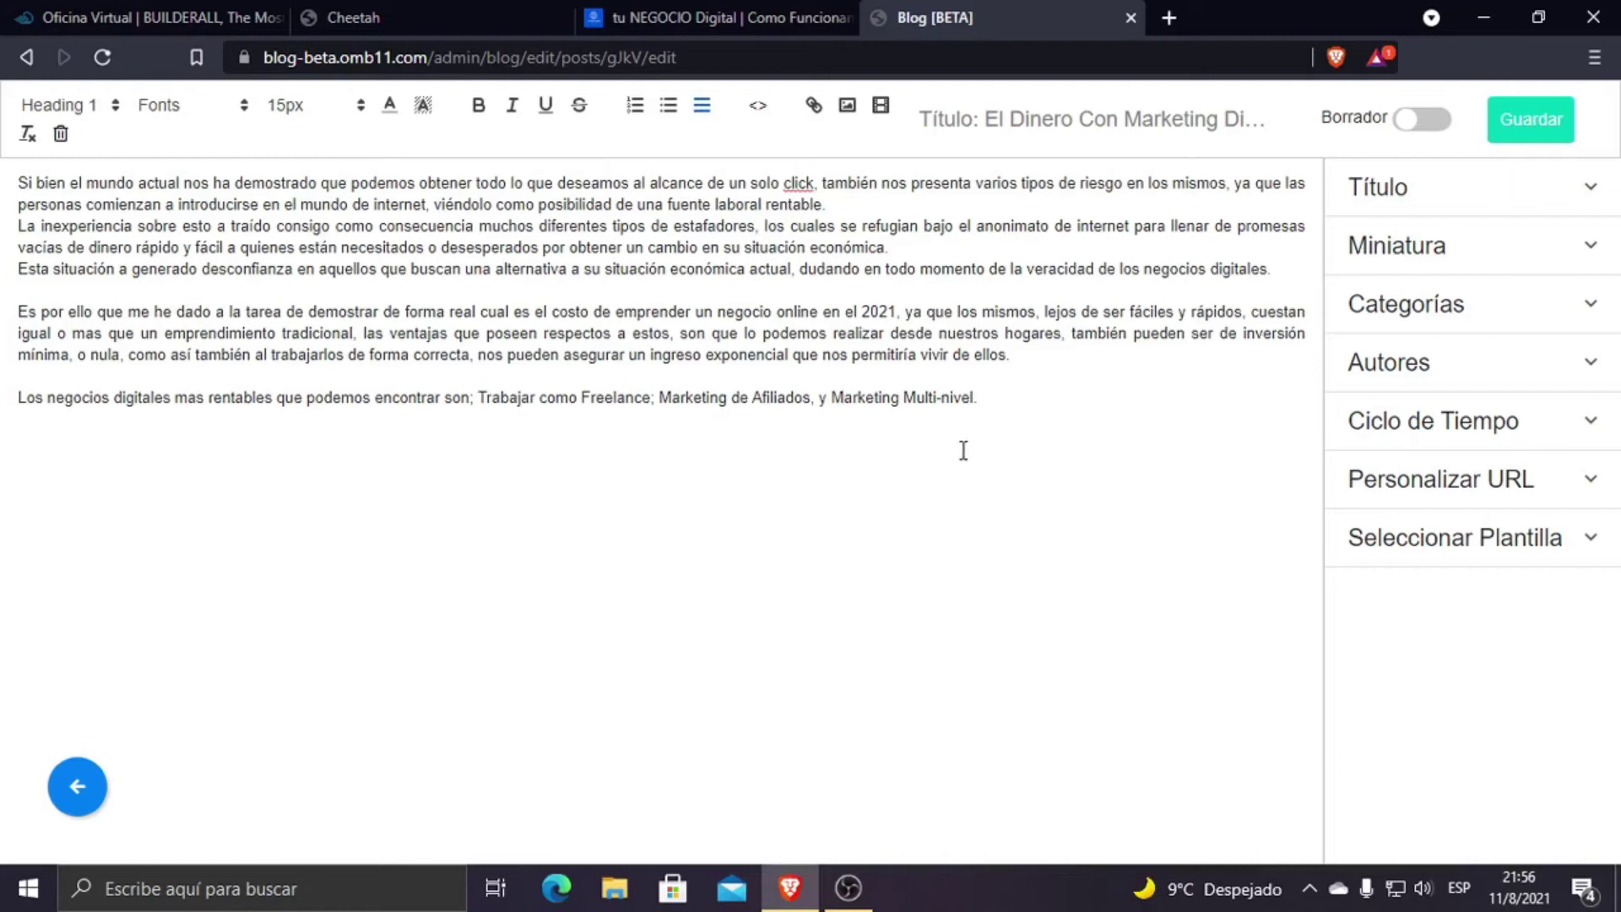
# Step: Apply justified alignment to the whole text of the post
pyautogui.moveTo(1003, 430); pyautogui.dragTo(4, 174)
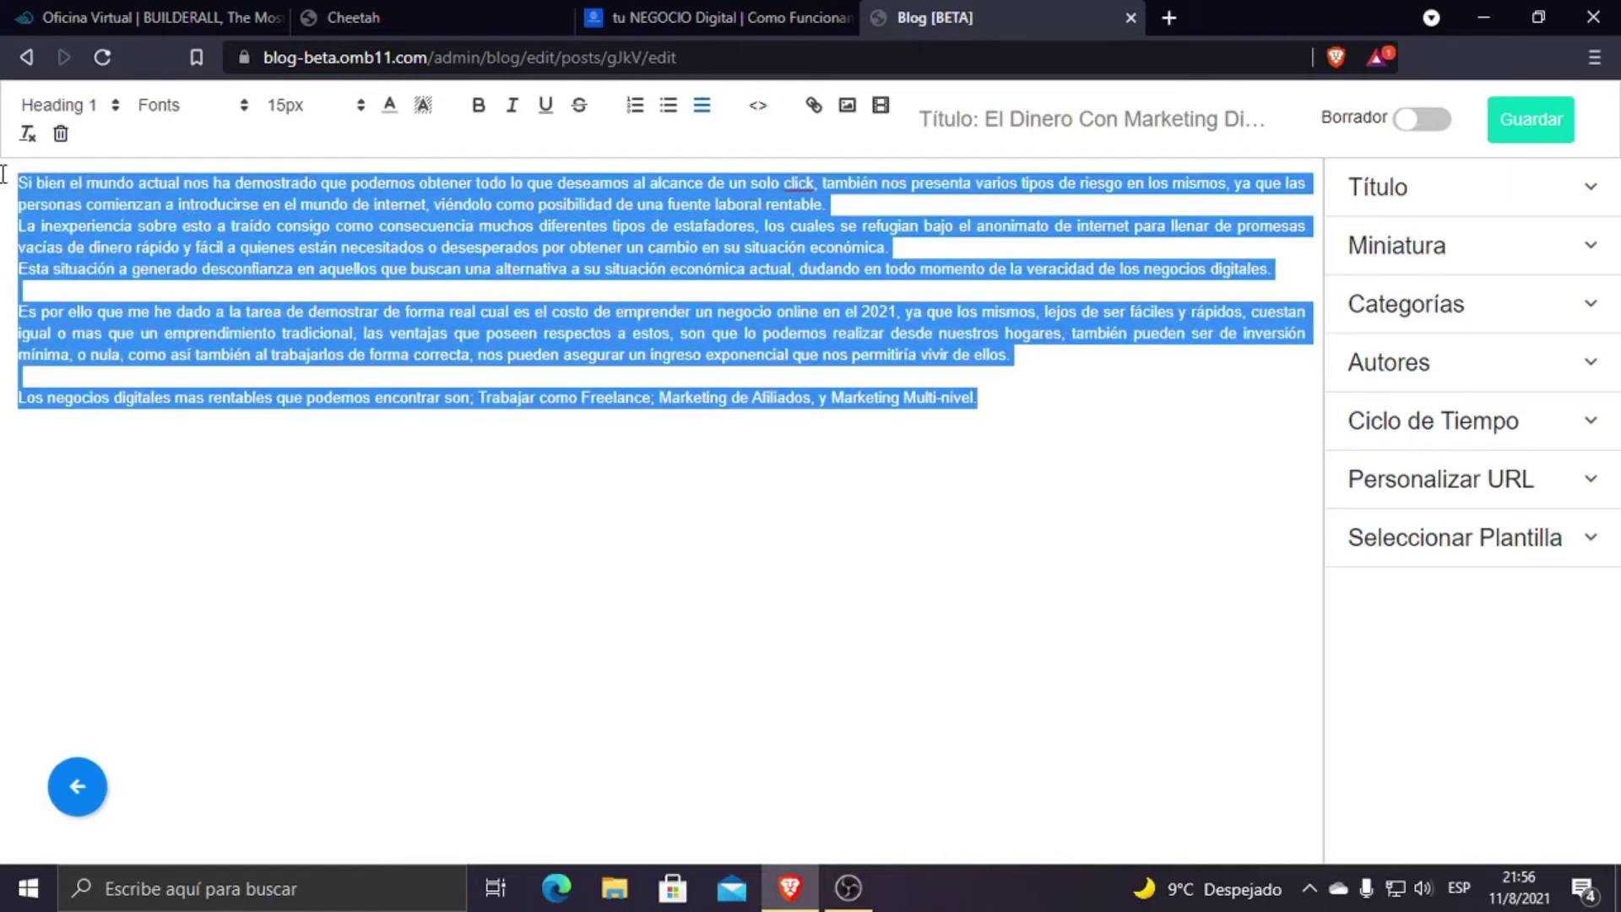
pyautogui.click(700, 108)
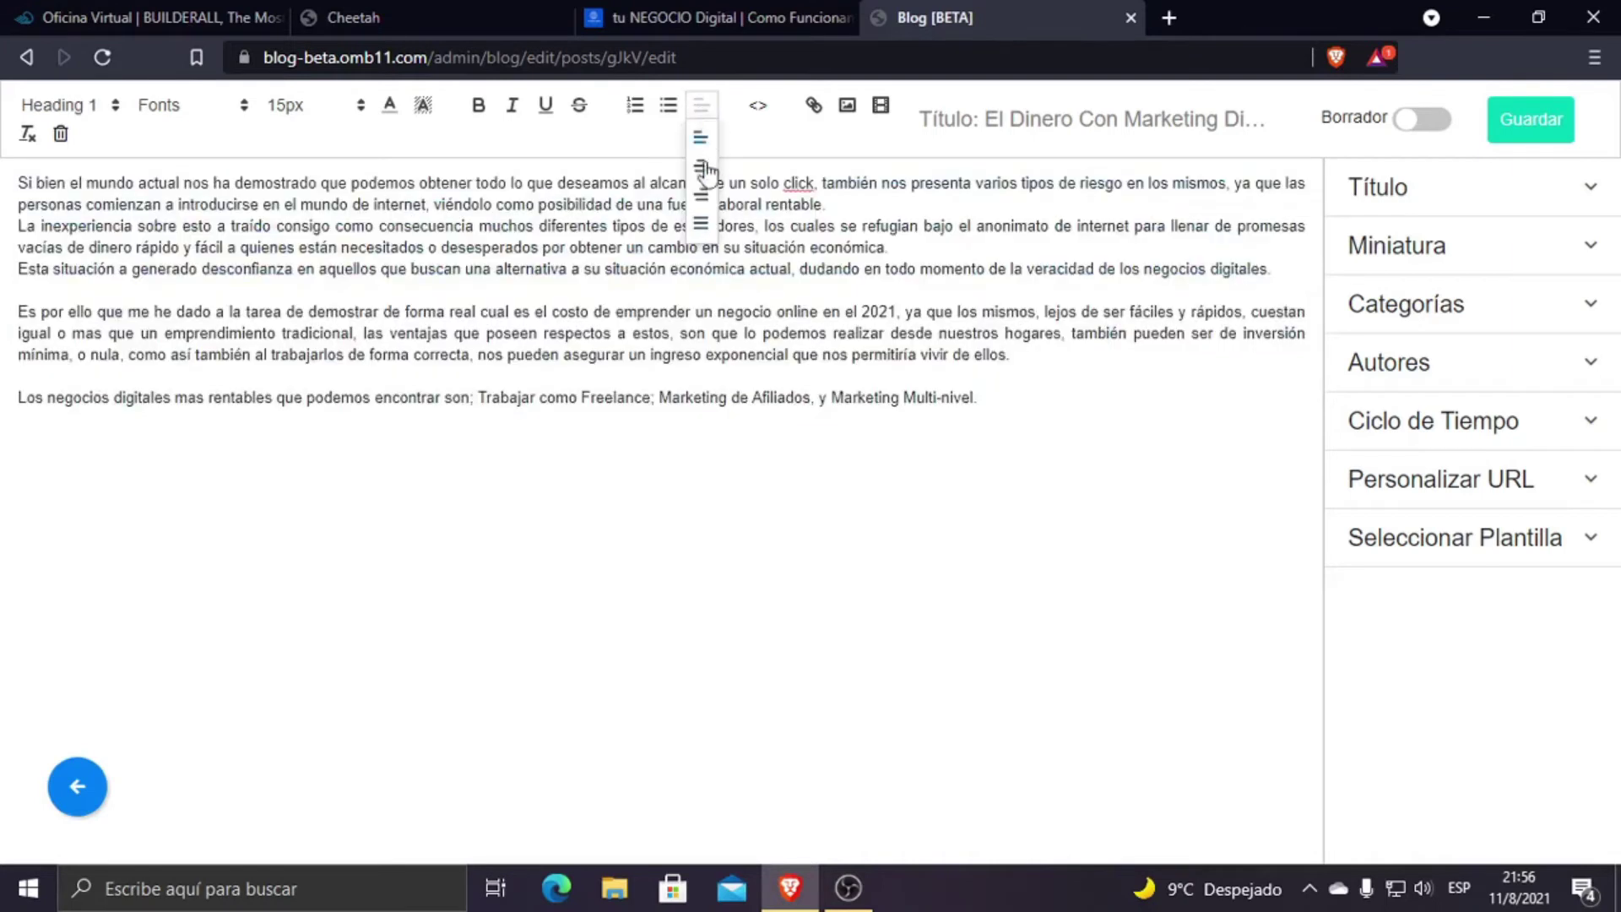
pyautogui.click(709, 222)
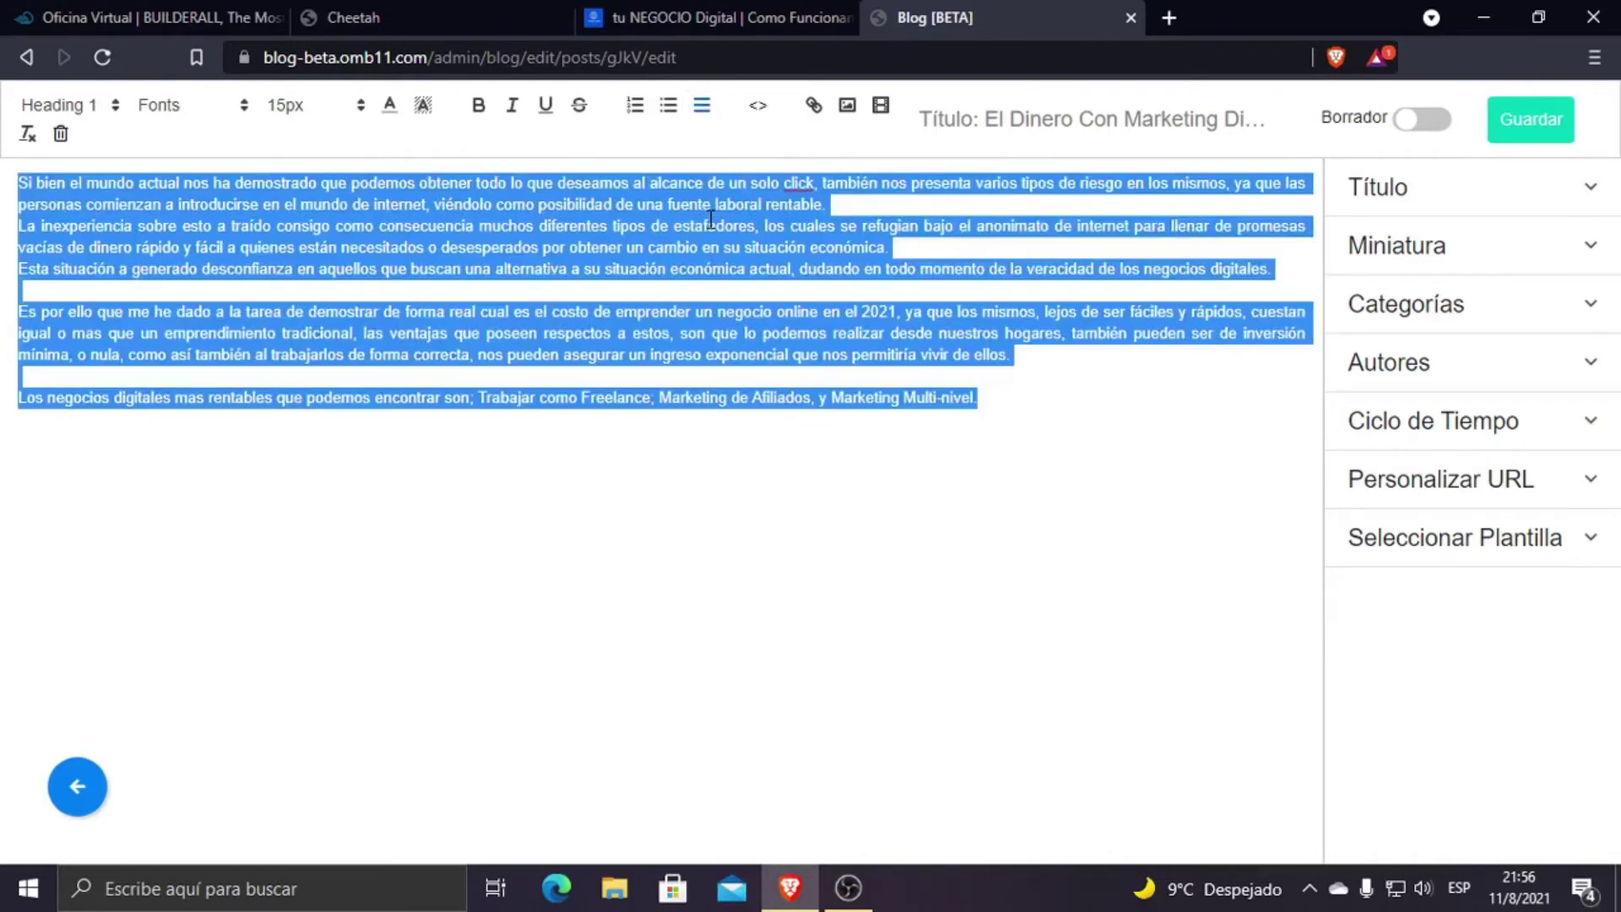
pyautogui.click(1019, 398)
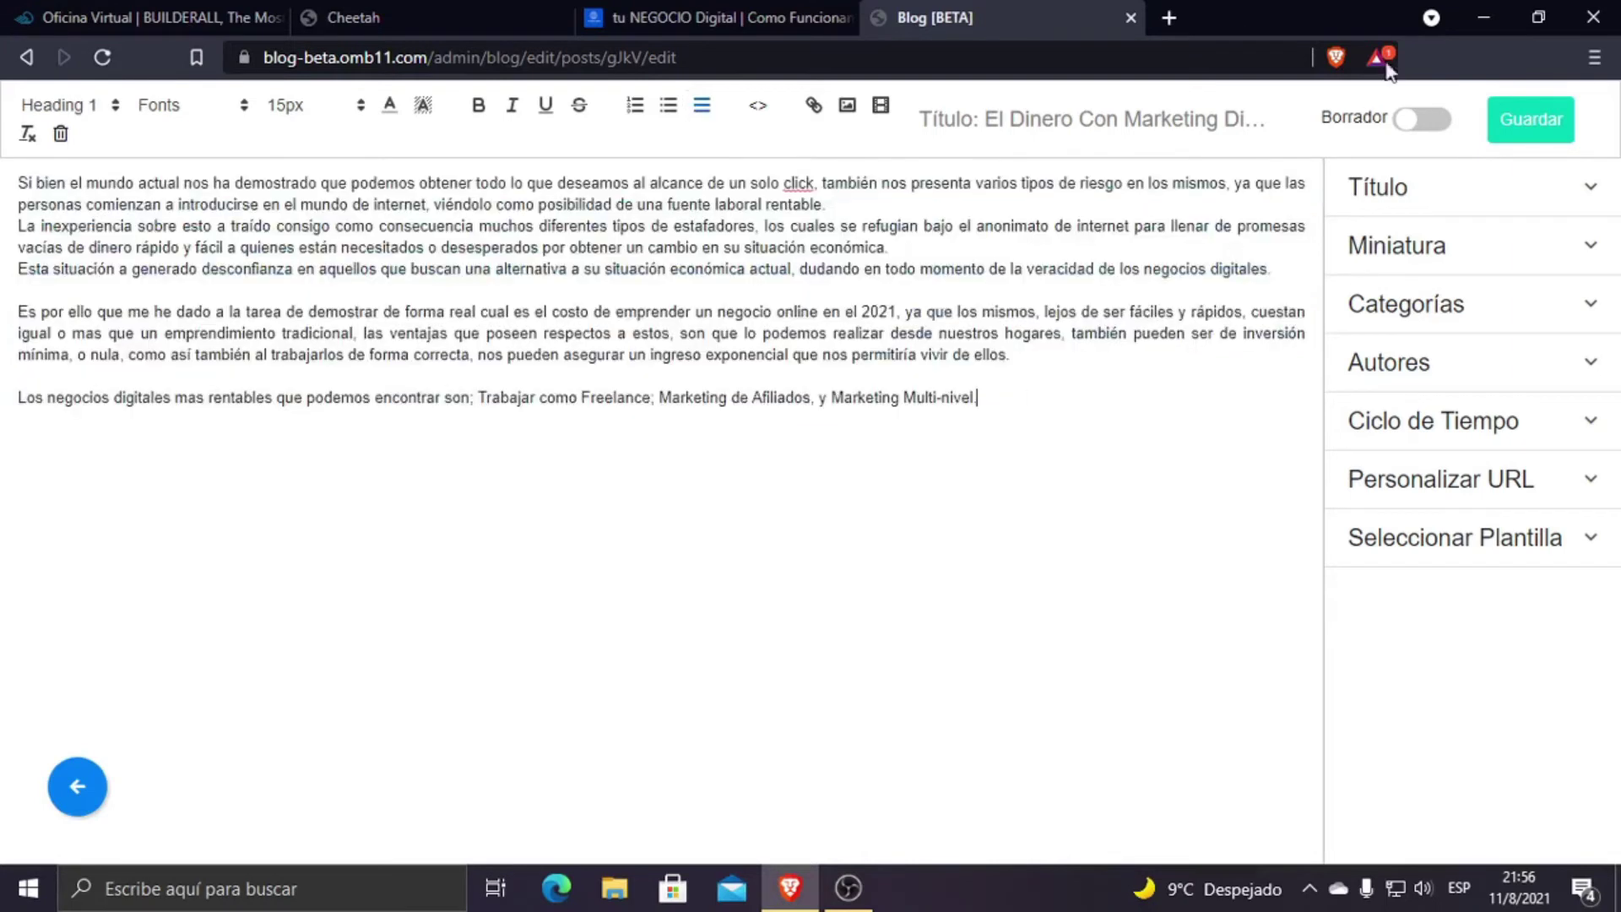
# Step: Save the updated post and return to the list of publications
pyautogui.click(1491, 120)
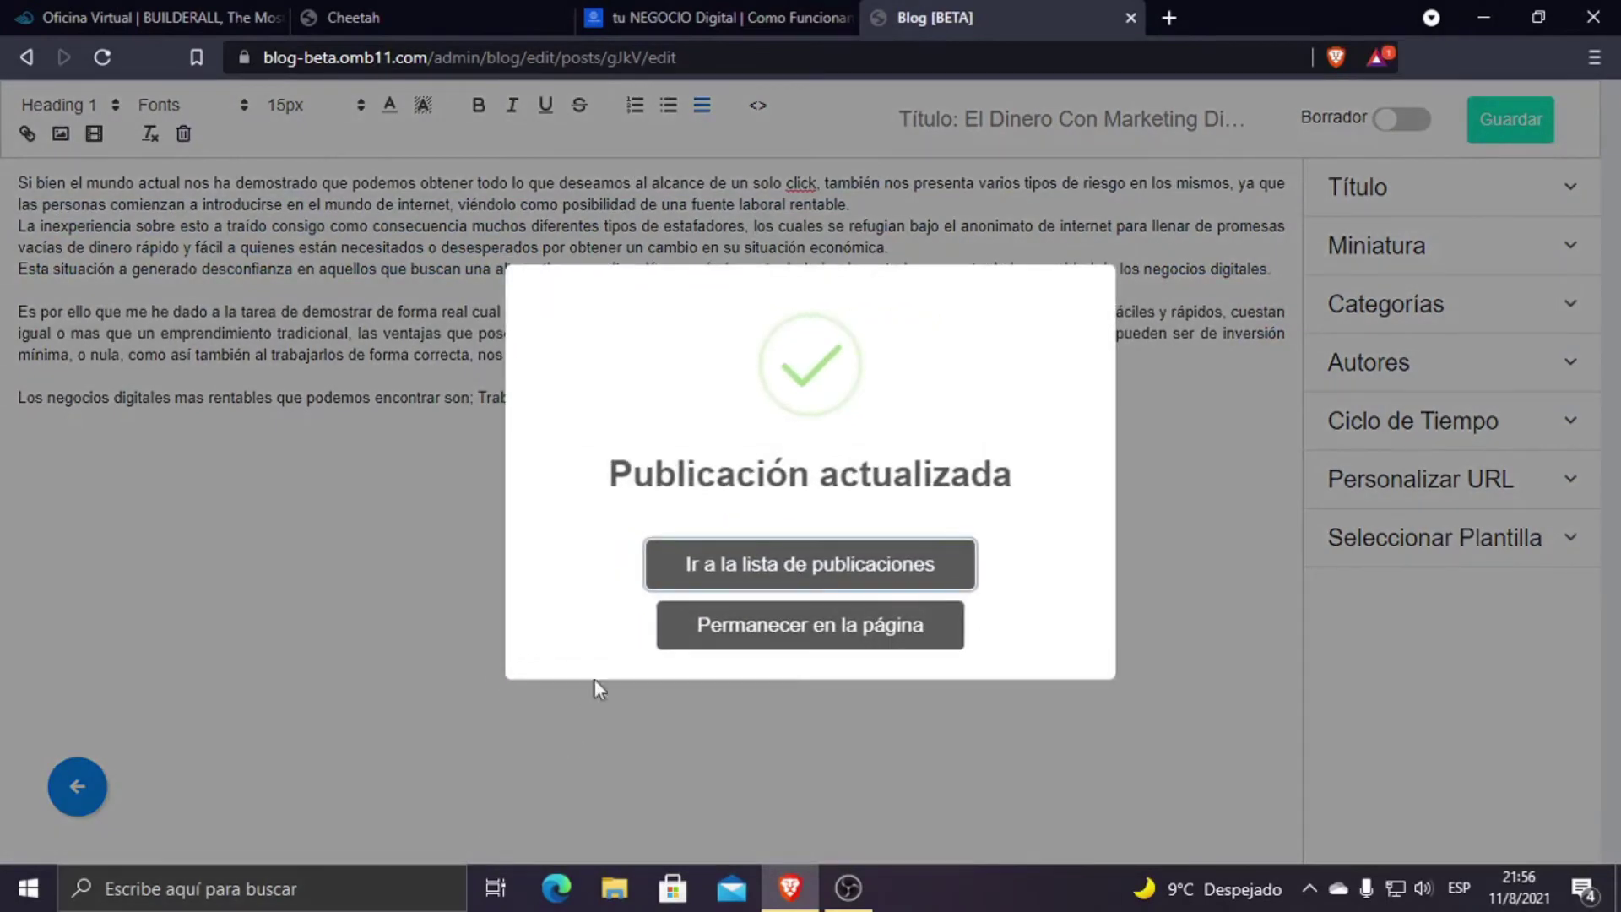
pyautogui.click(757, 551)
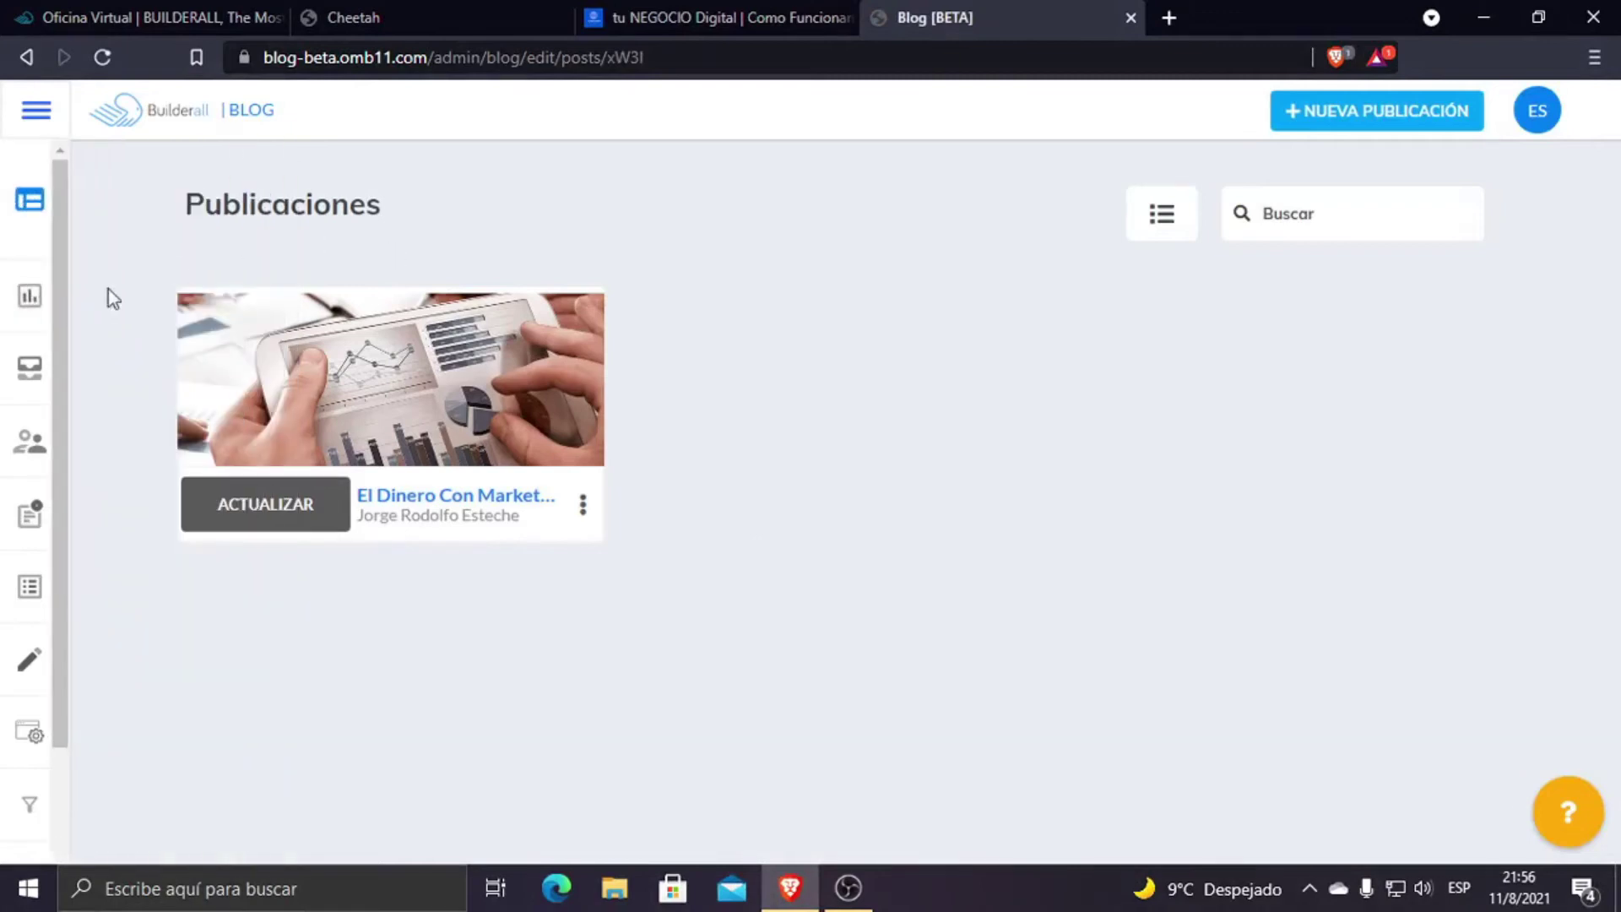
pyautogui.moveTo(80, 474)
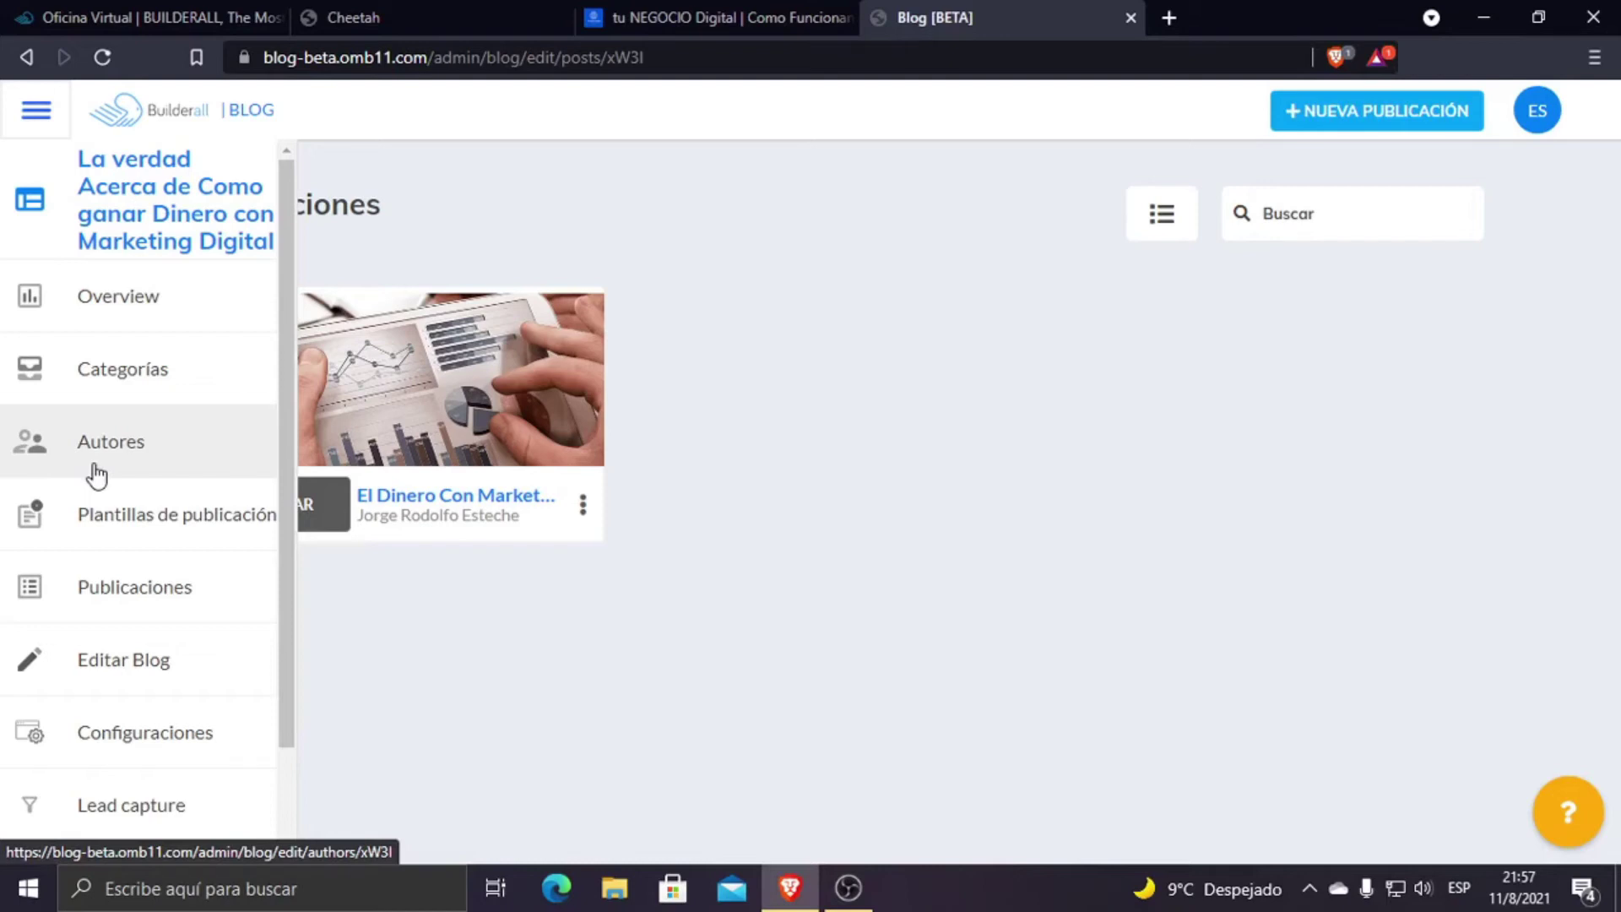
# Step: Switch to the Cheetah site editor, open the live BLOG feed page and check it down to the footer
pyautogui.click(738, 15)
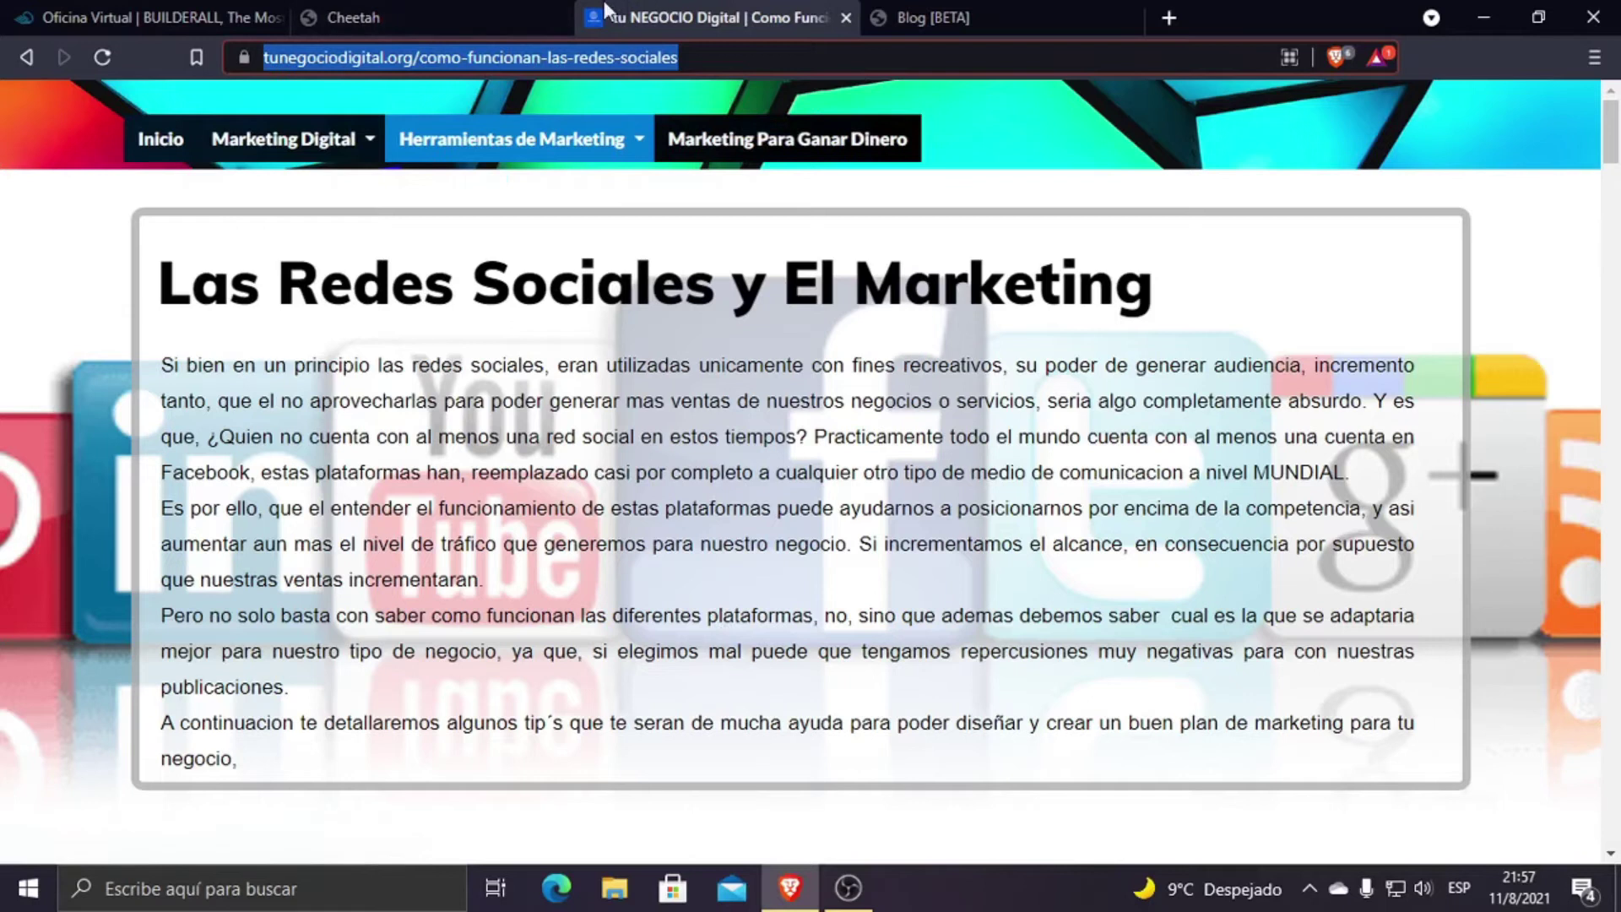
pyautogui.click(354, 17)
pyautogui.click(1108, 555)
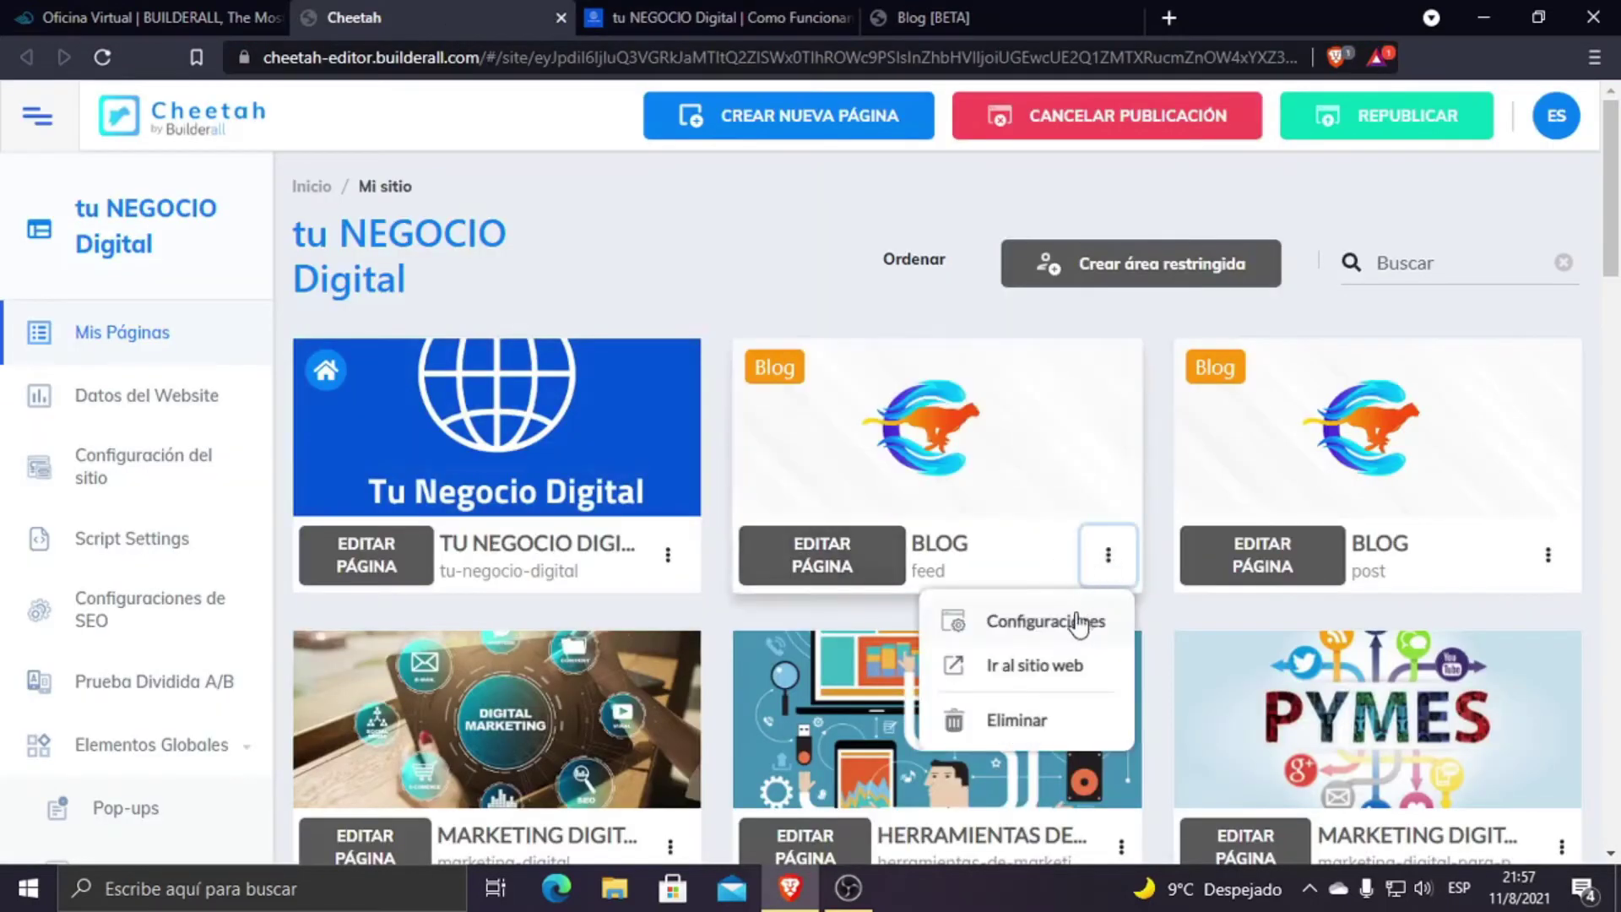
pyautogui.click(1036, 666)
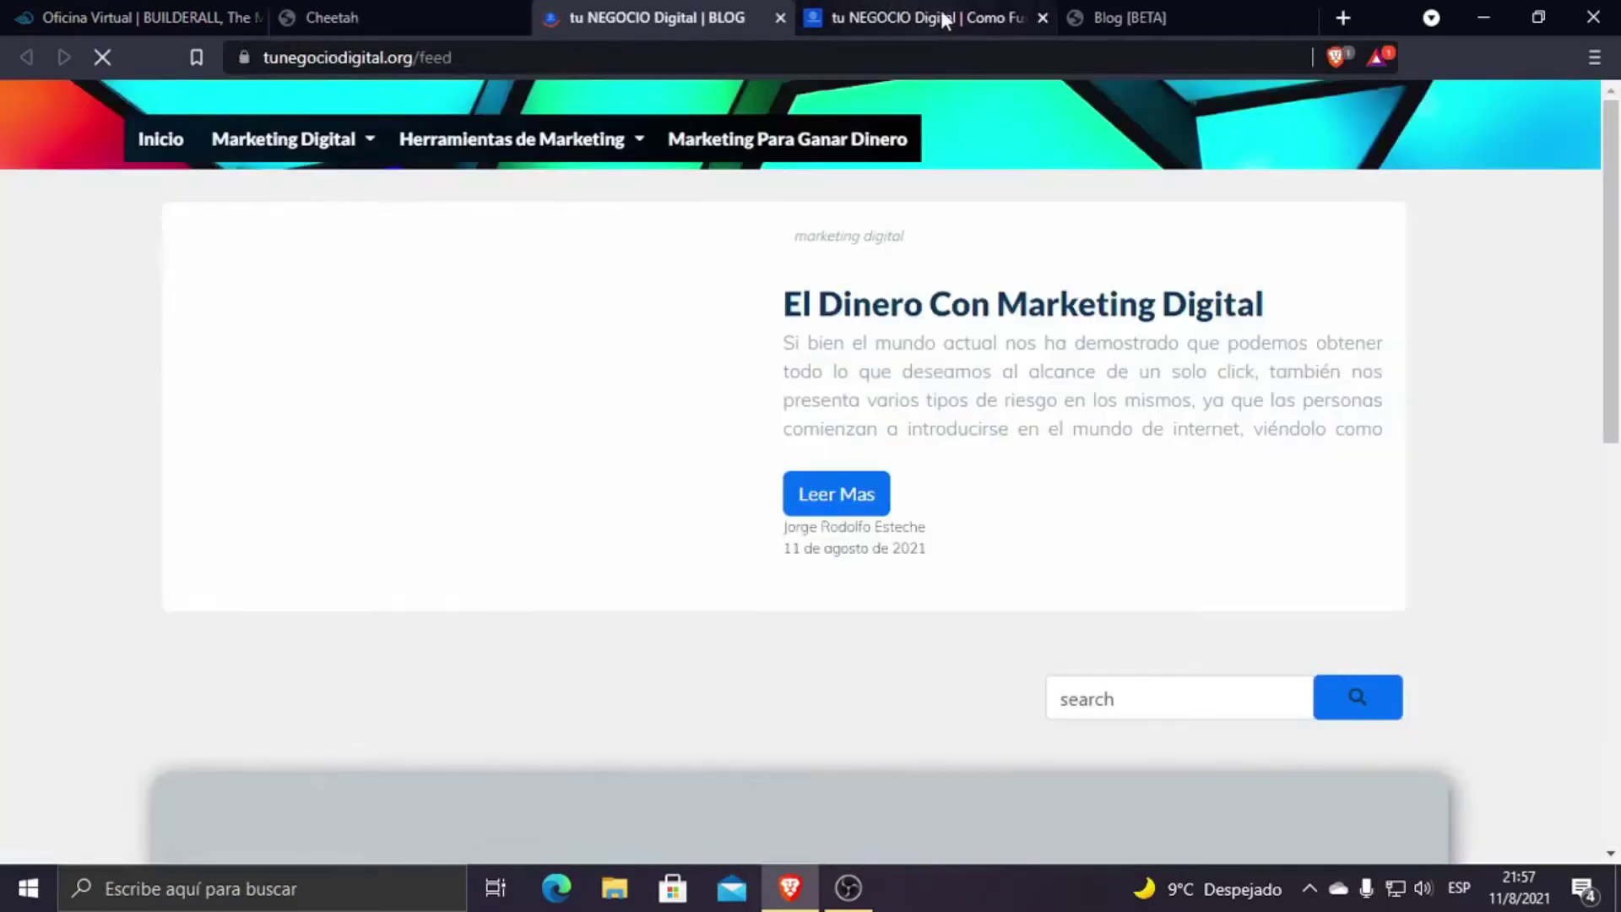
pyautogui.scroll(-10, 857, 590)
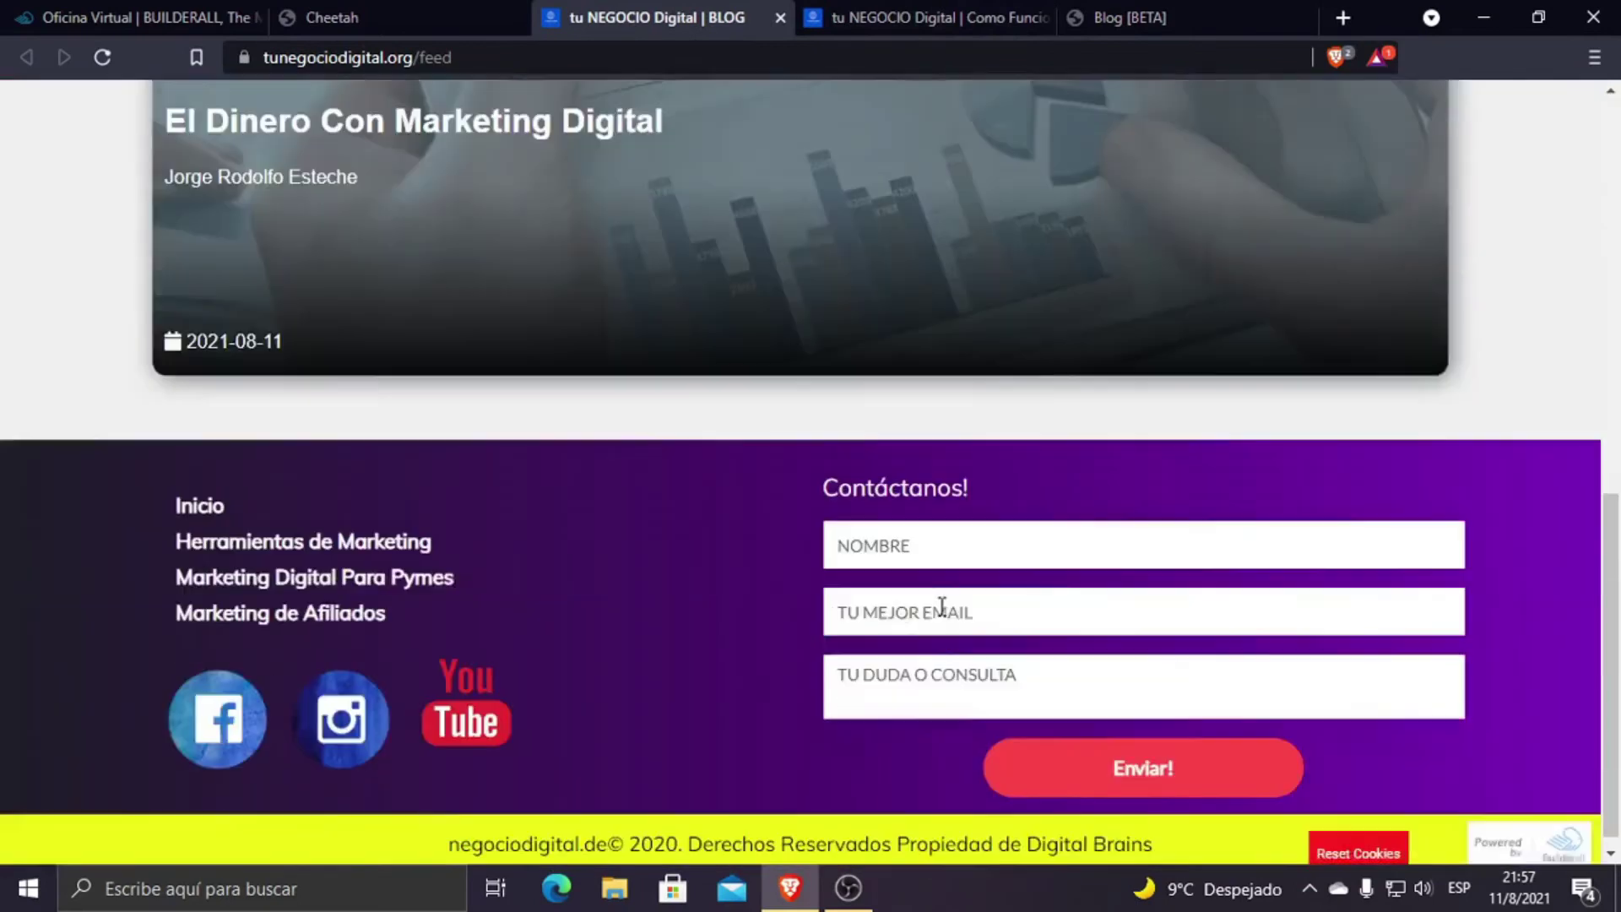
# Step: Open the configuration of the BLOG feed page in the Cheetah editor and examine its general, script and SEO settings
pyautogui.scroll(10, 942, 602)
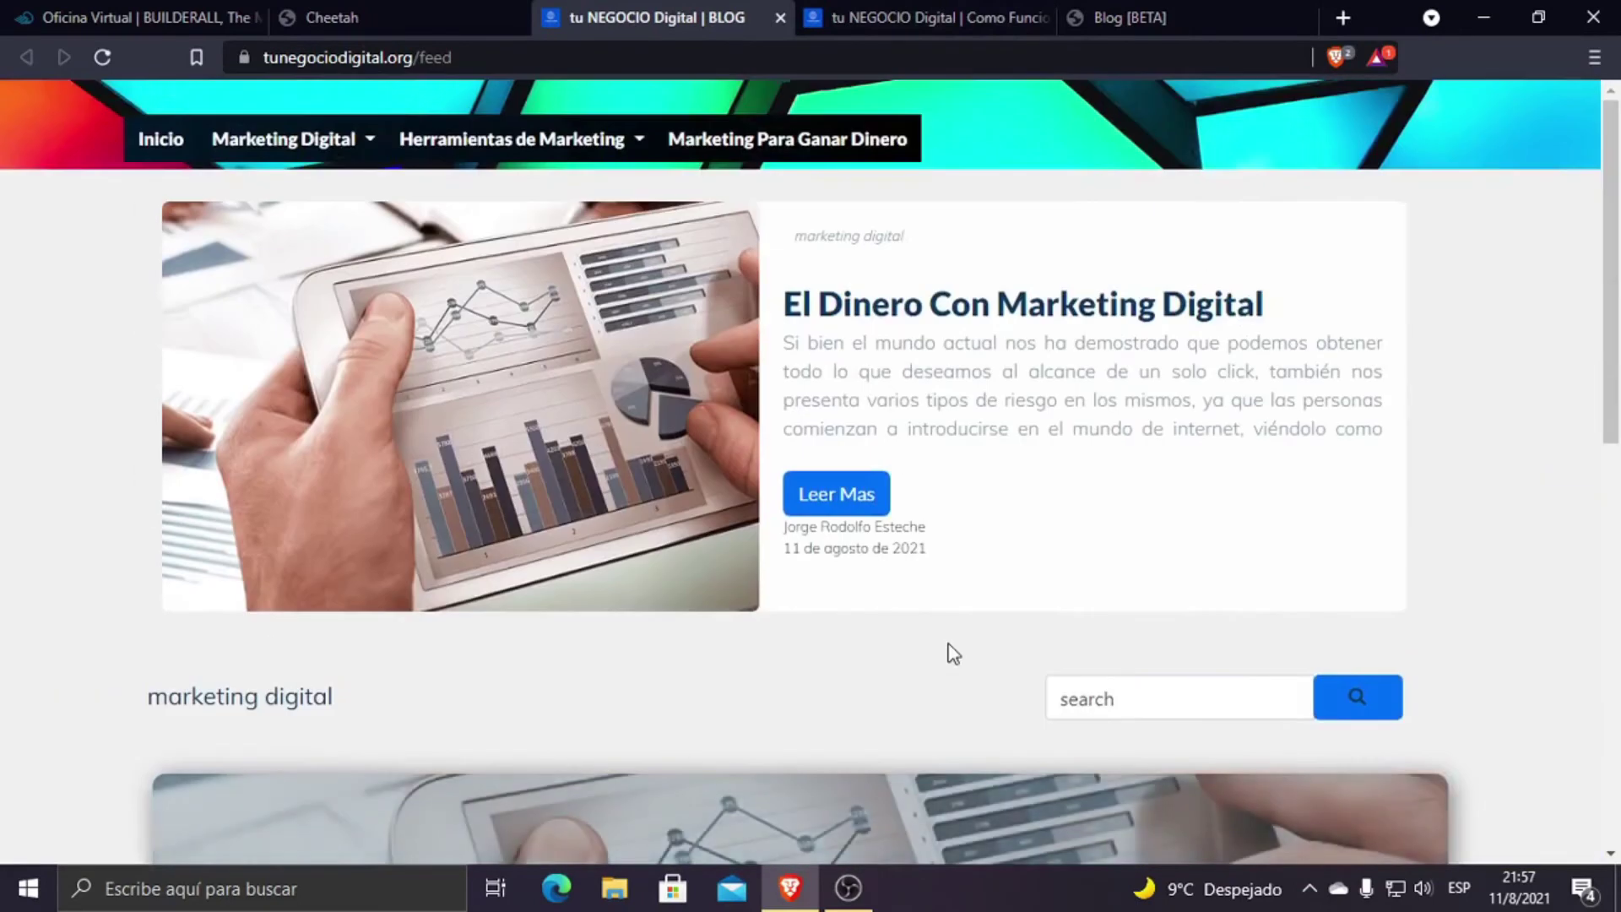
pyautogui.click(417, 18)
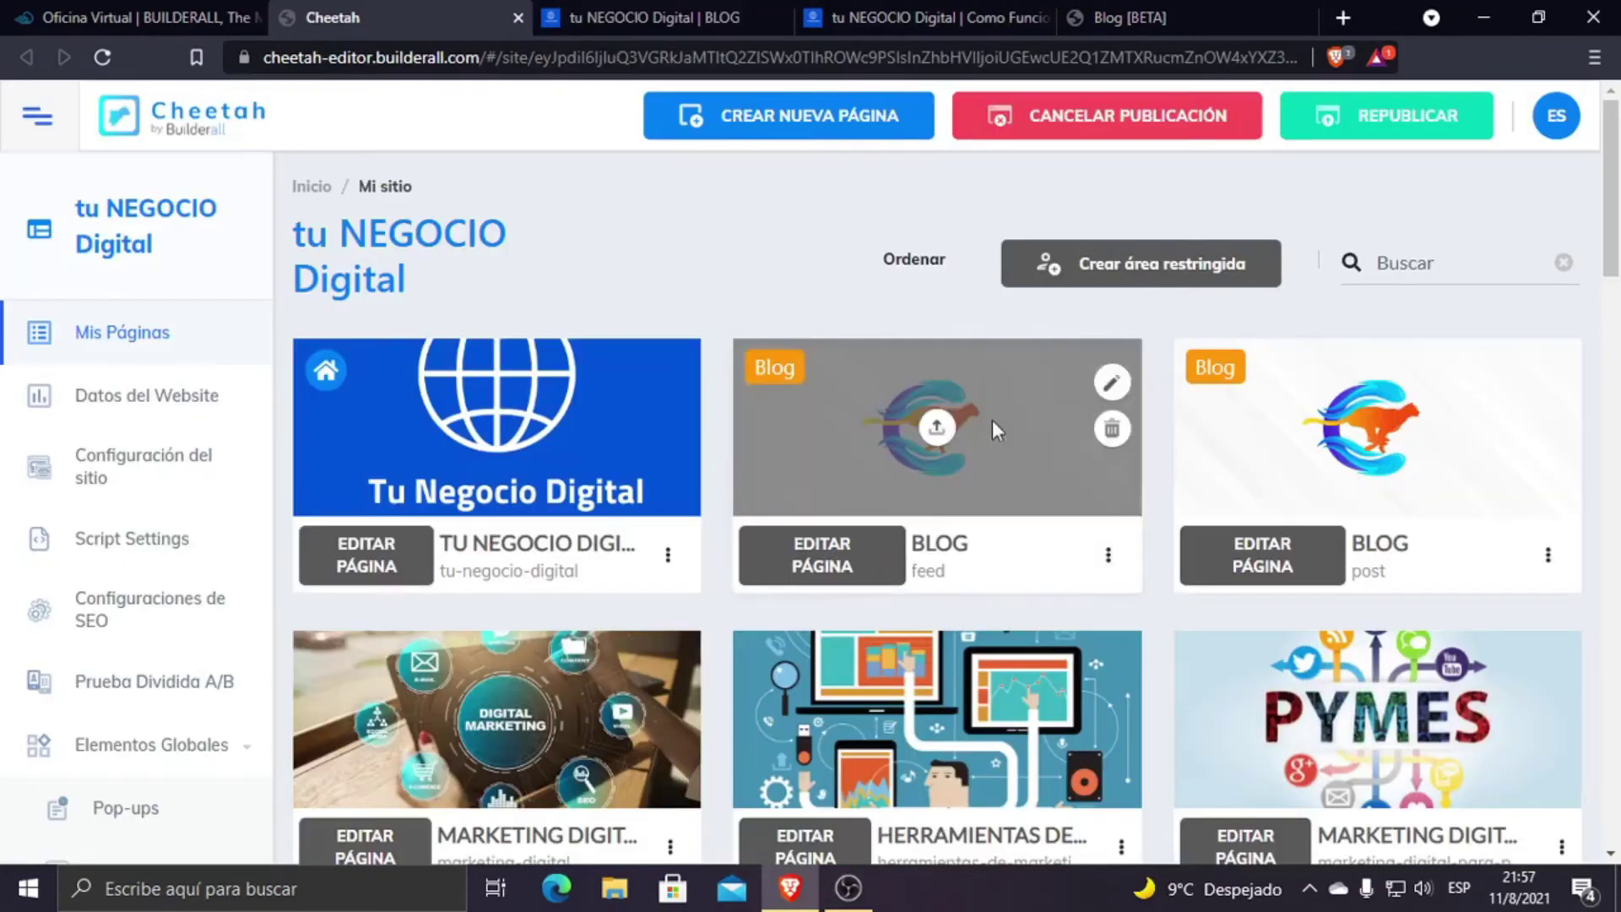
pyautogui.click(1109, 557)
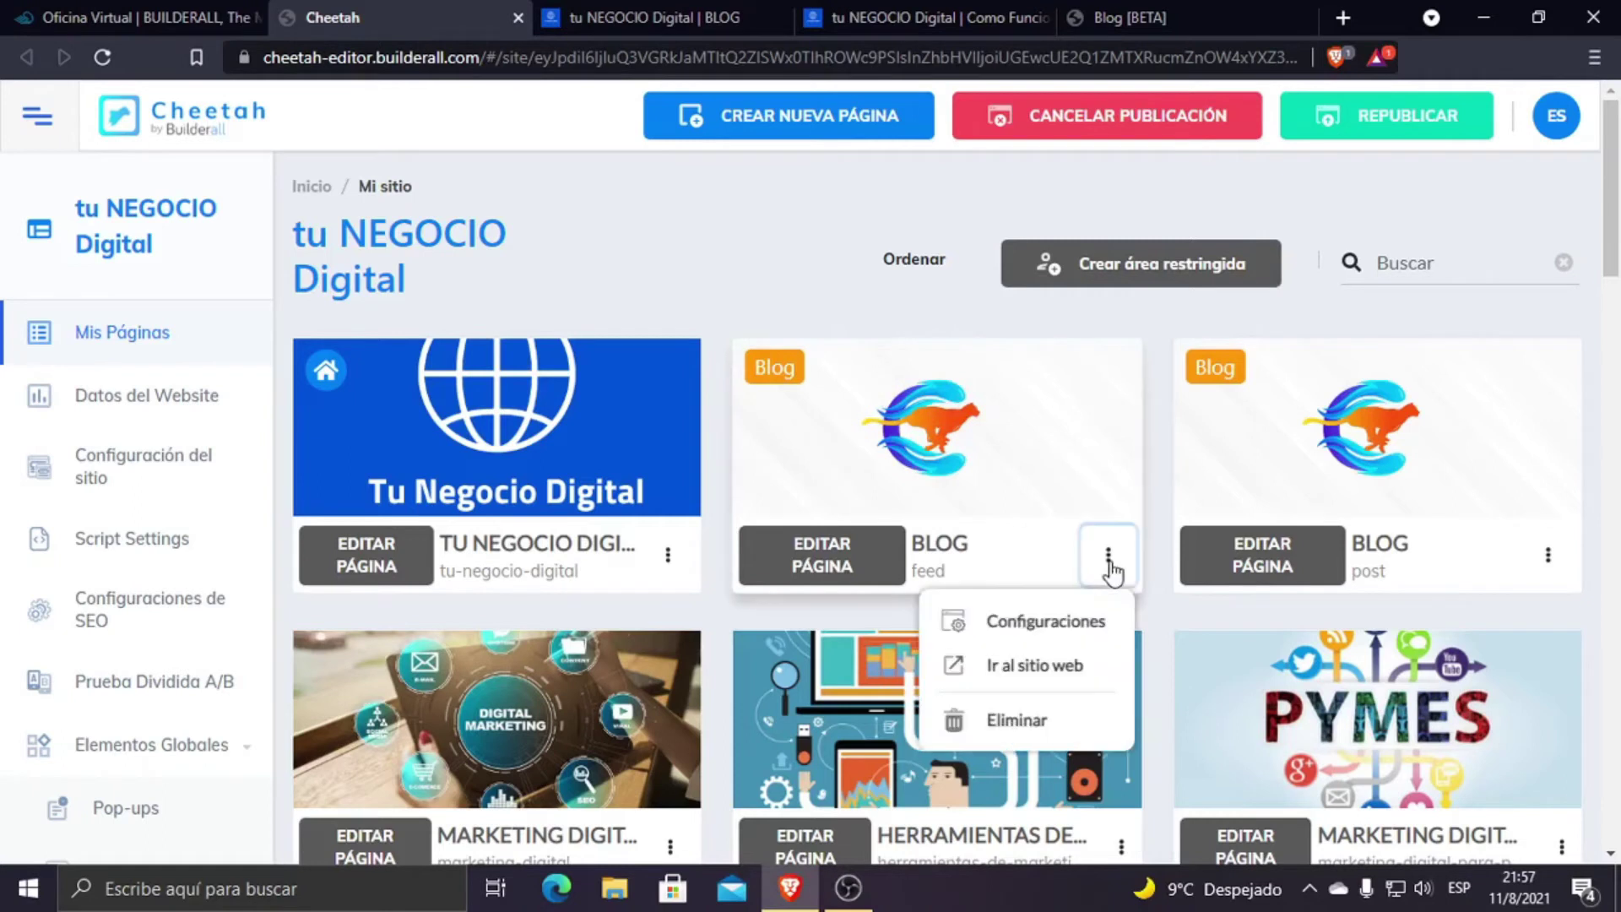
pyautogui.click(1002, 614)
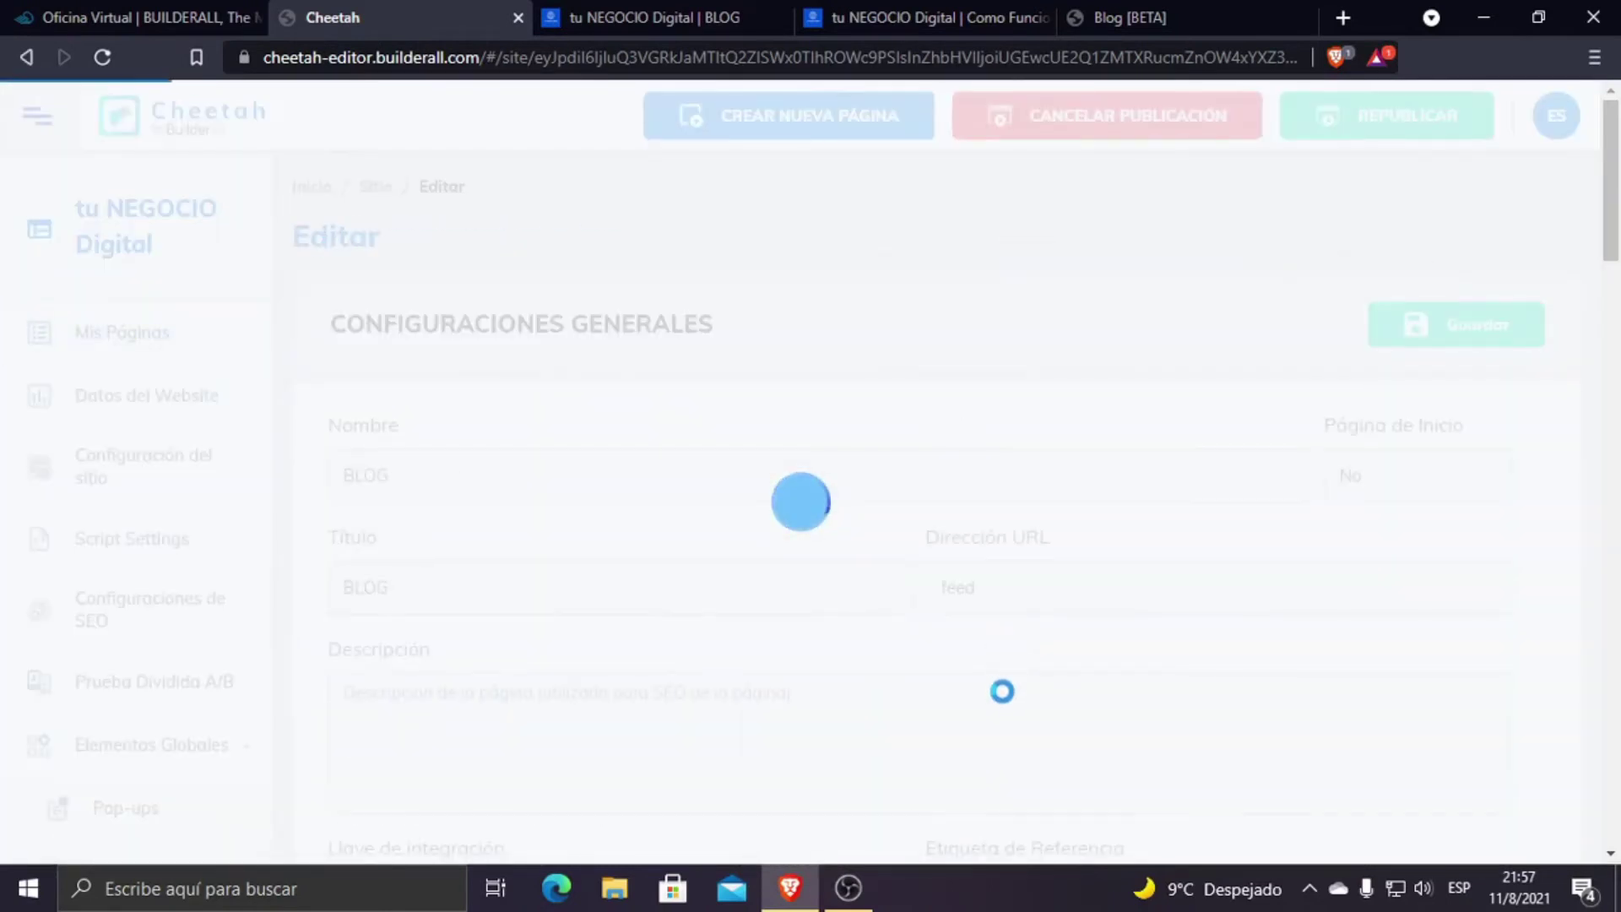
pyautogui.scroll(-15, 999, 684)
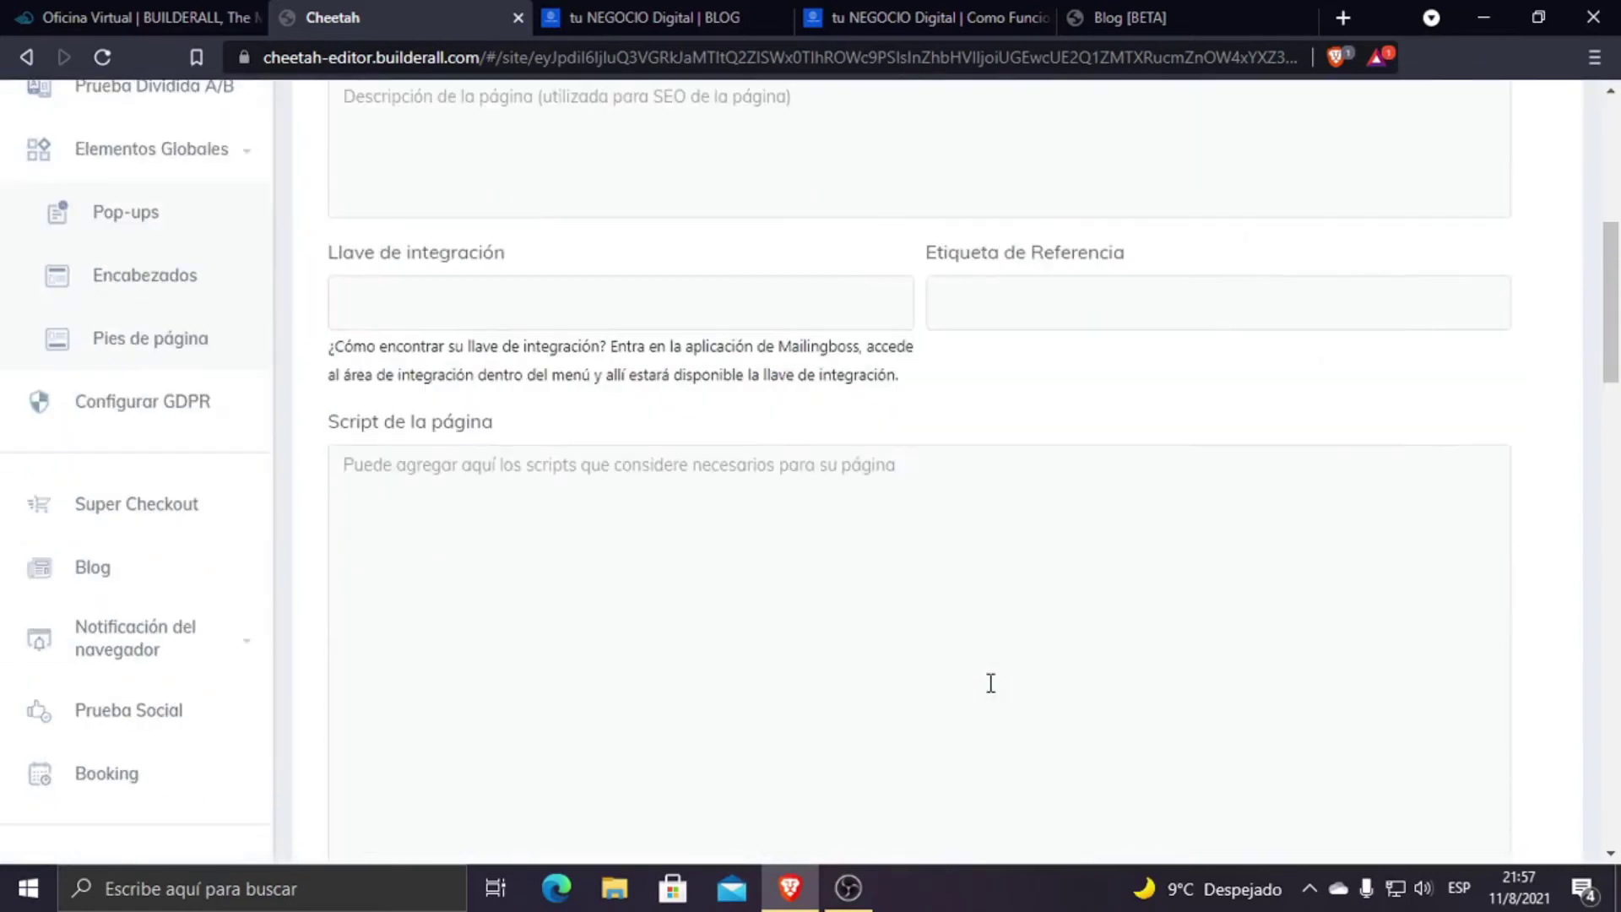
pyautogui.scroll(13, 983, 680)
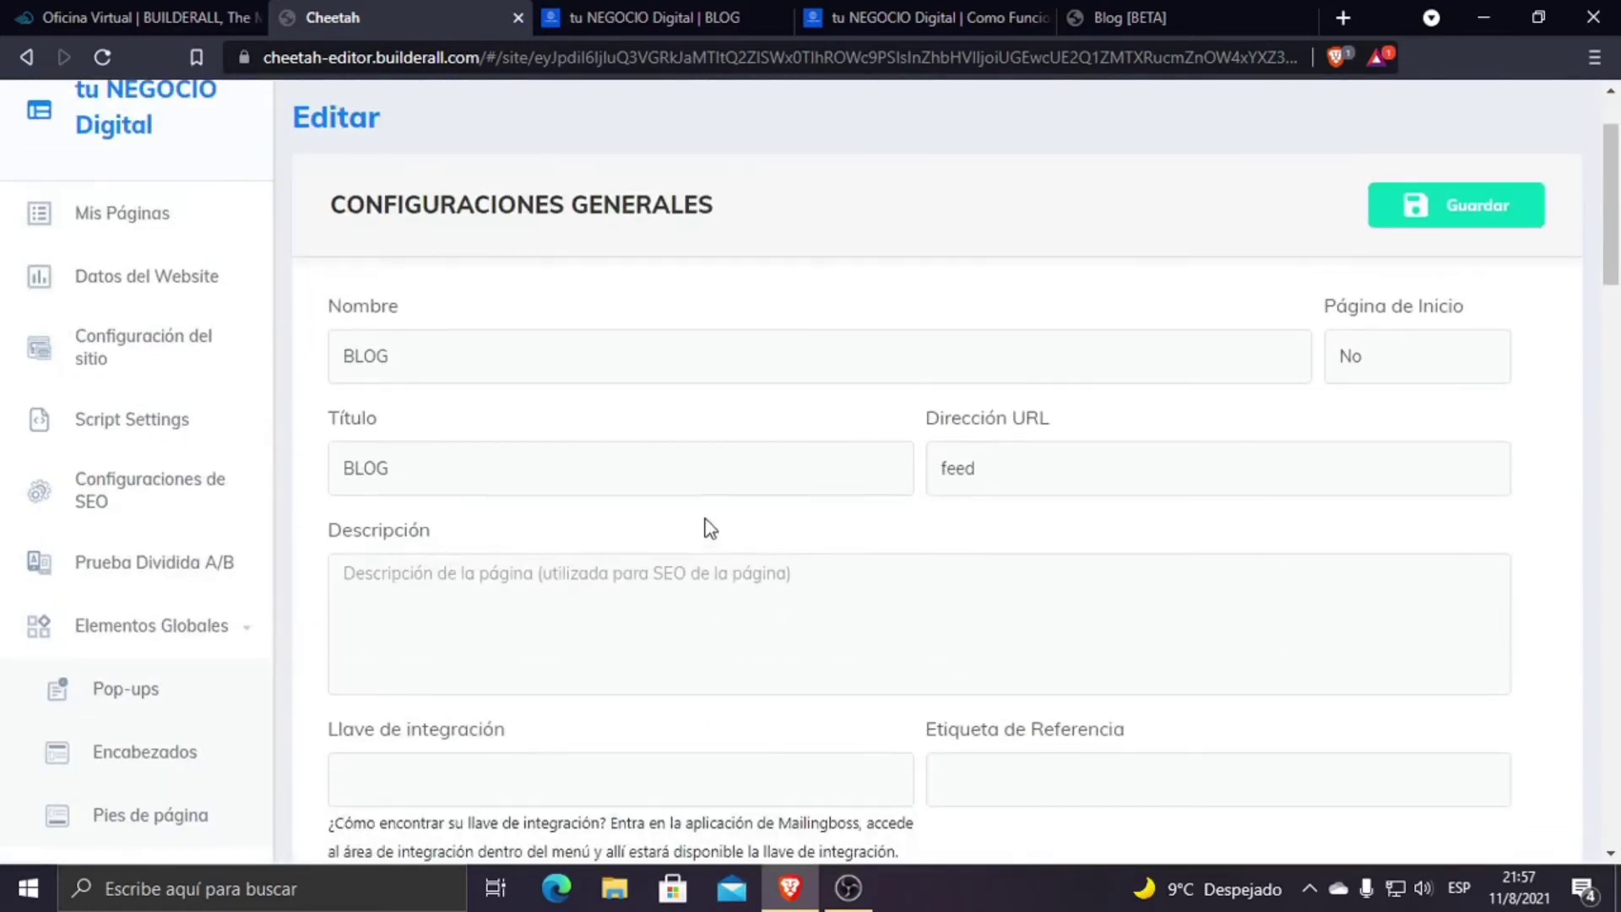
pyautogui.scroll(-6, 895, 557)
pyautogui.scroll(-5, 894, 559)
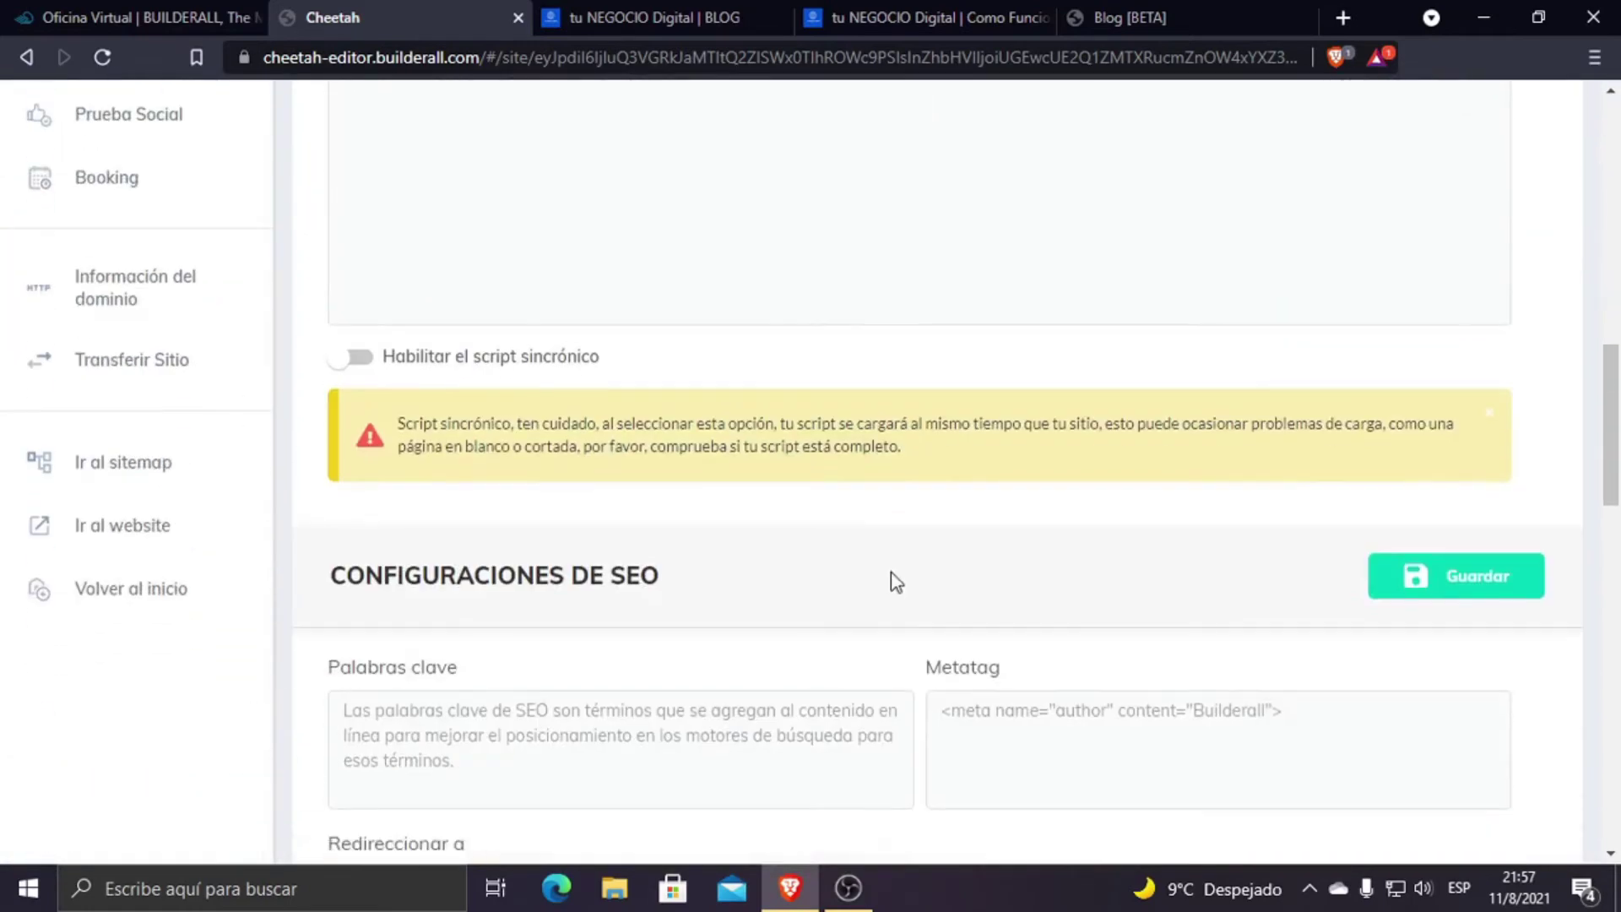
pyautogui.scroll(-6, 892, 579)
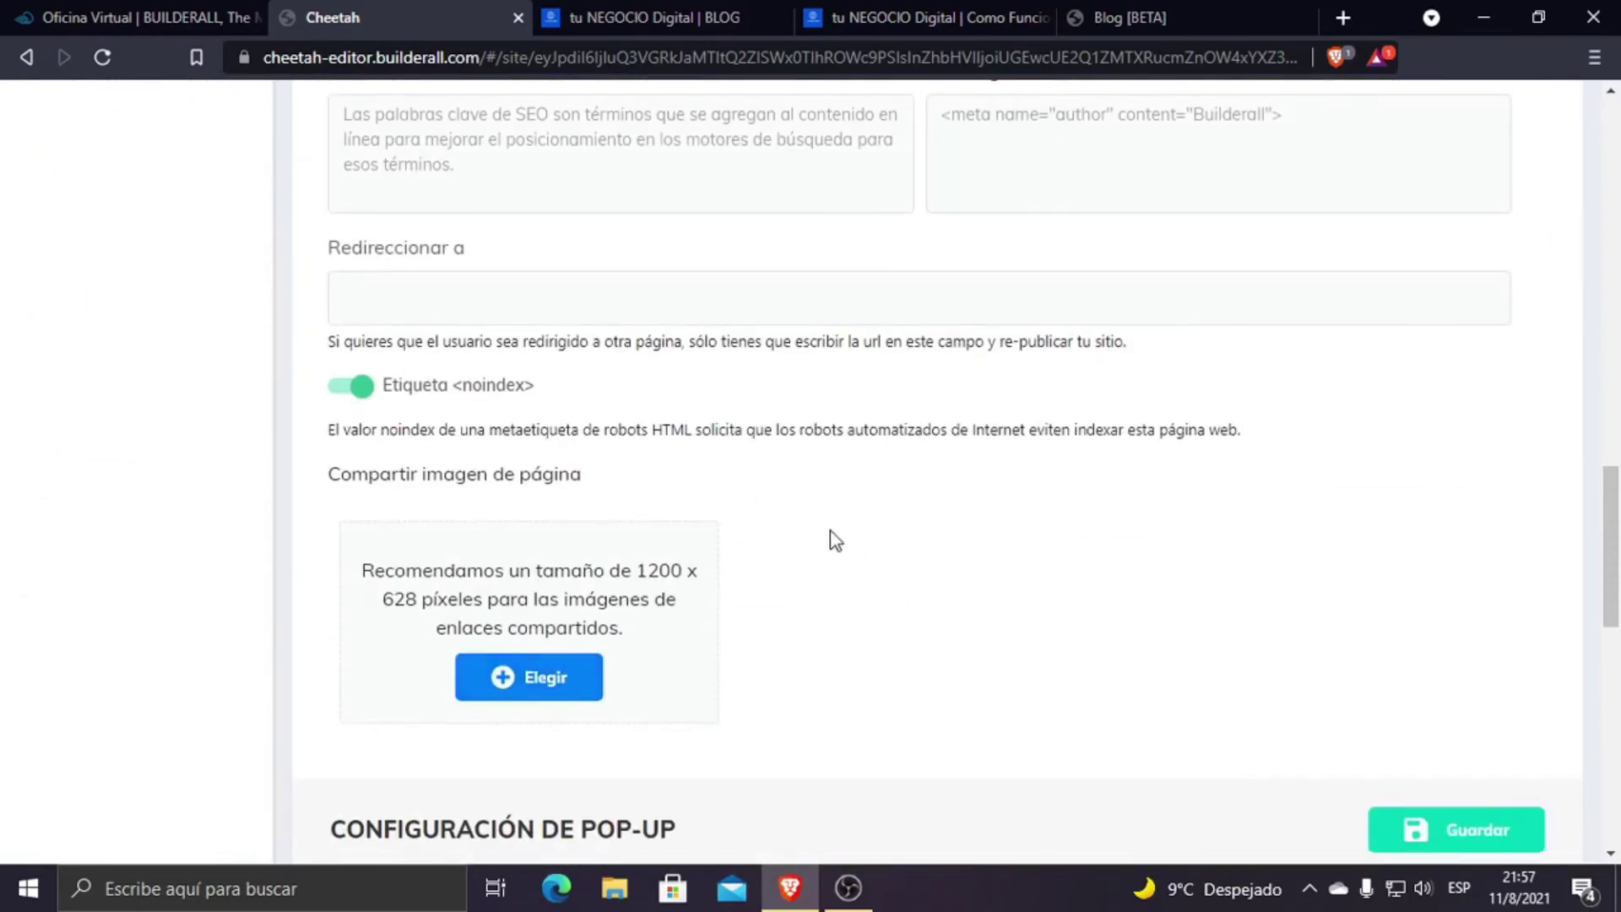
pyautogui.scroll(10, 802, 596)
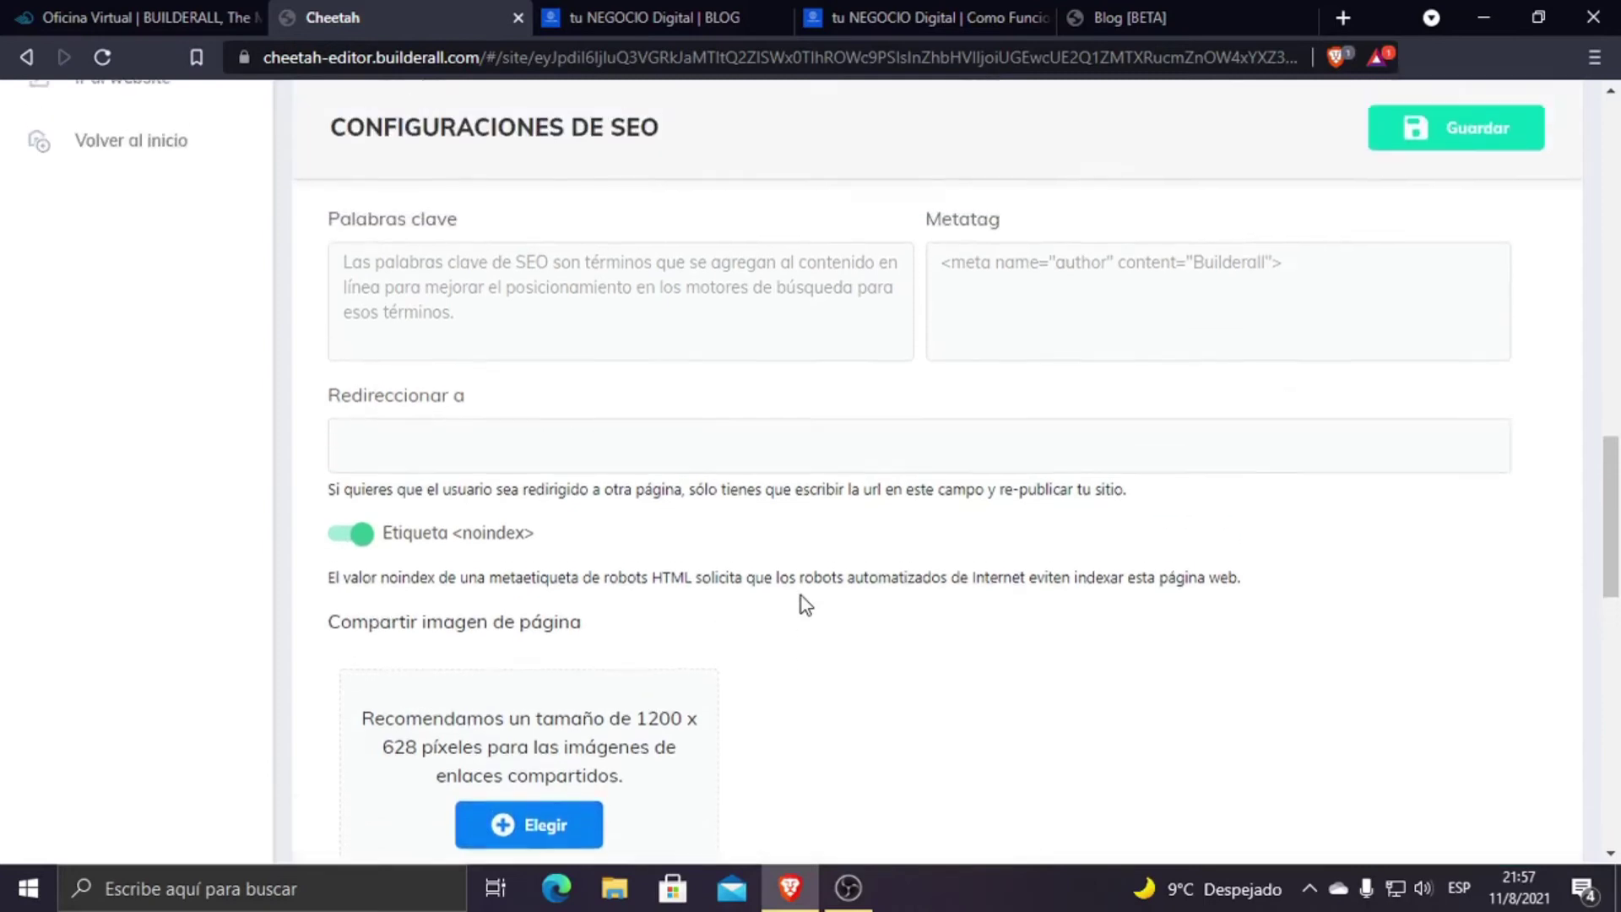
pyautogui.scroll(4, 836, 605)
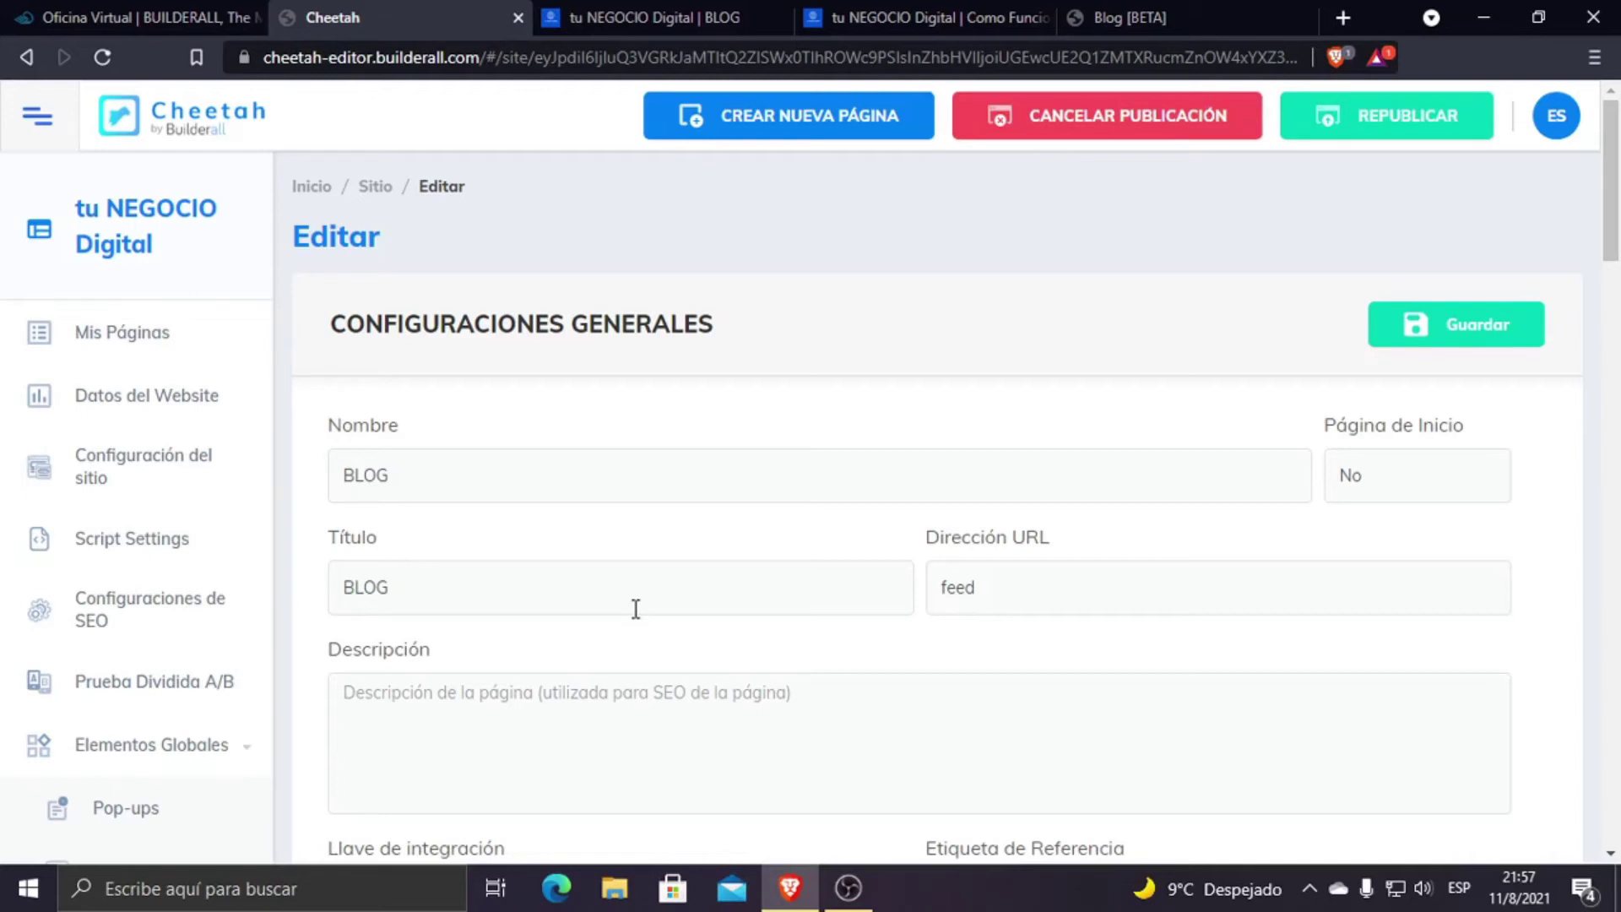
pyautogui.scroll(-14, 636, 609)
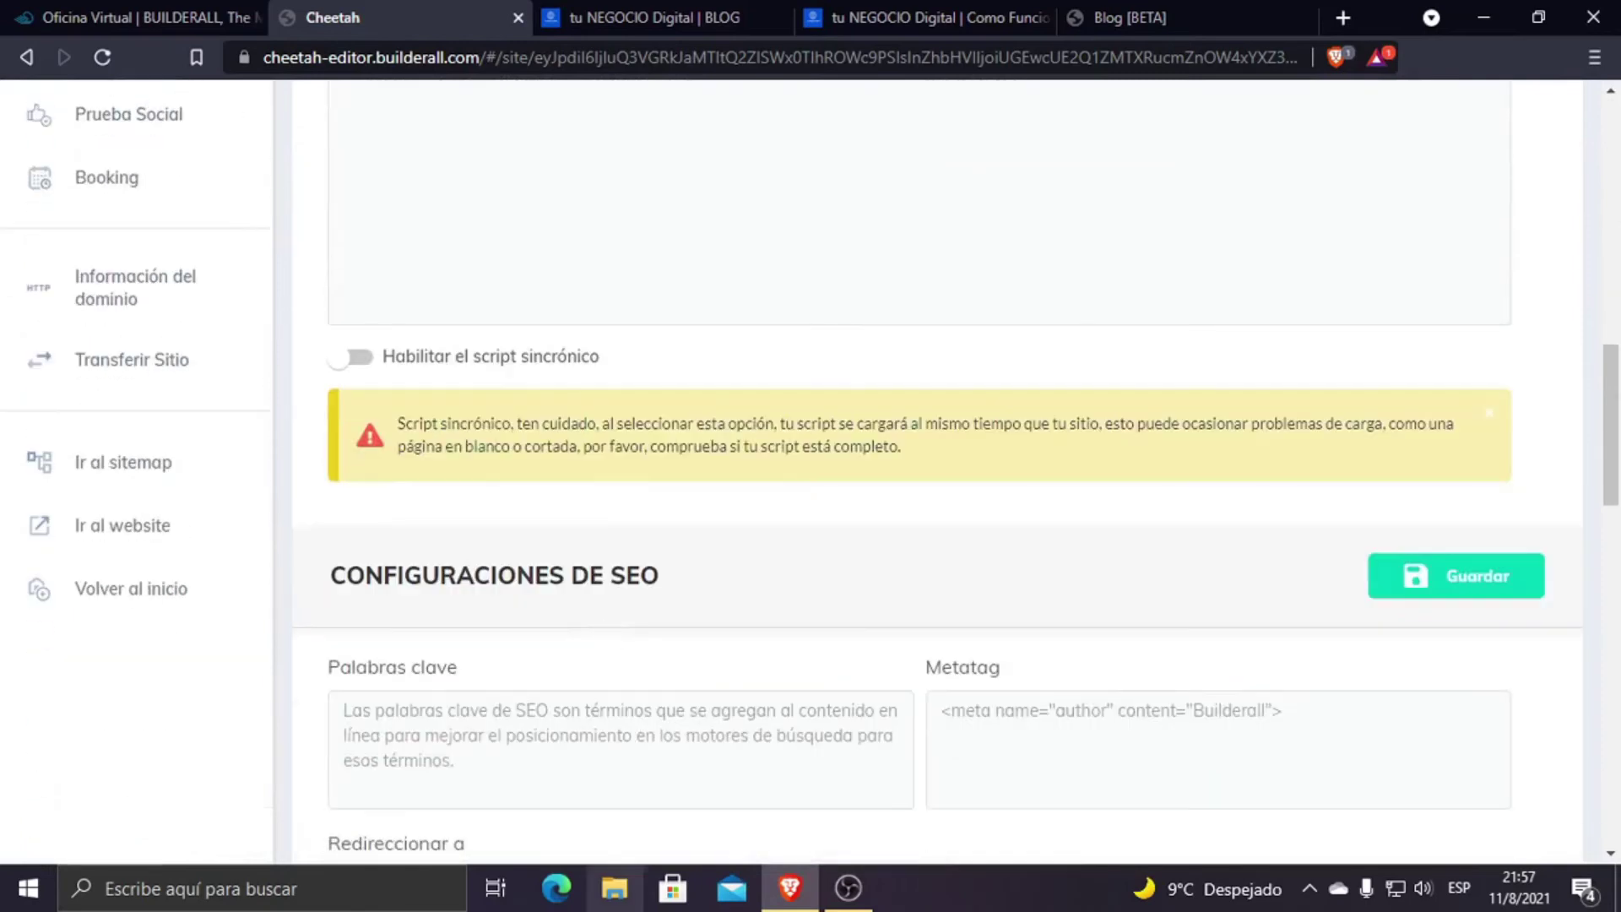
# Step: Close the extra live site page that sits beside the feed page and return to the feed page's configuration in Cheetah
pyautogui.click(897, 12)
pyautogui.click(1043, 17)
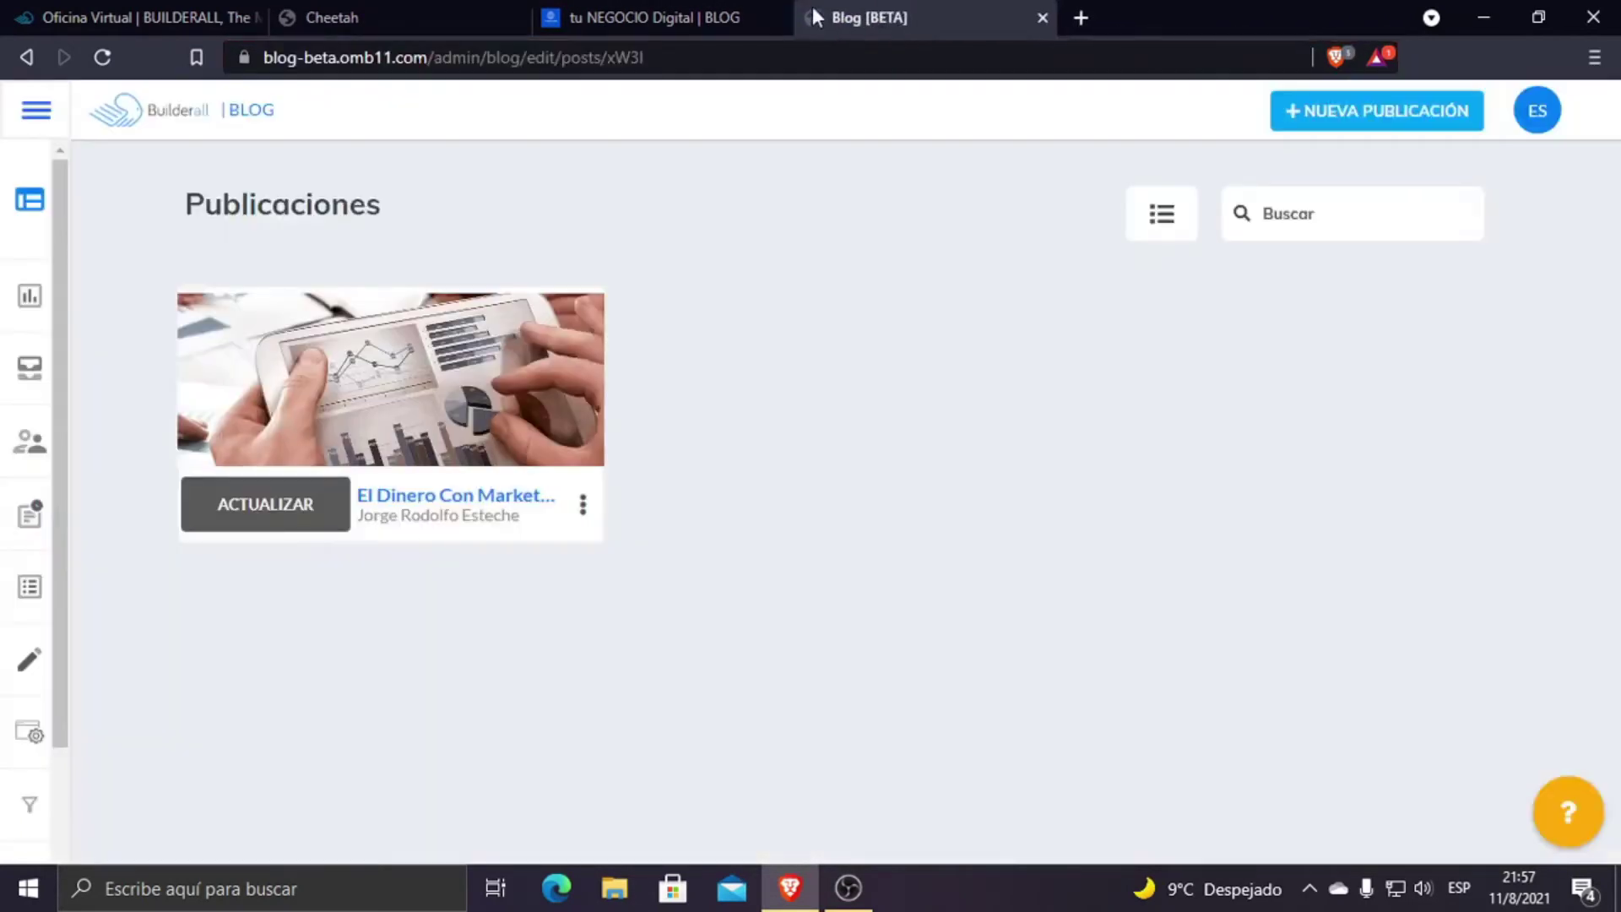
pyautogui.click(733, 17)
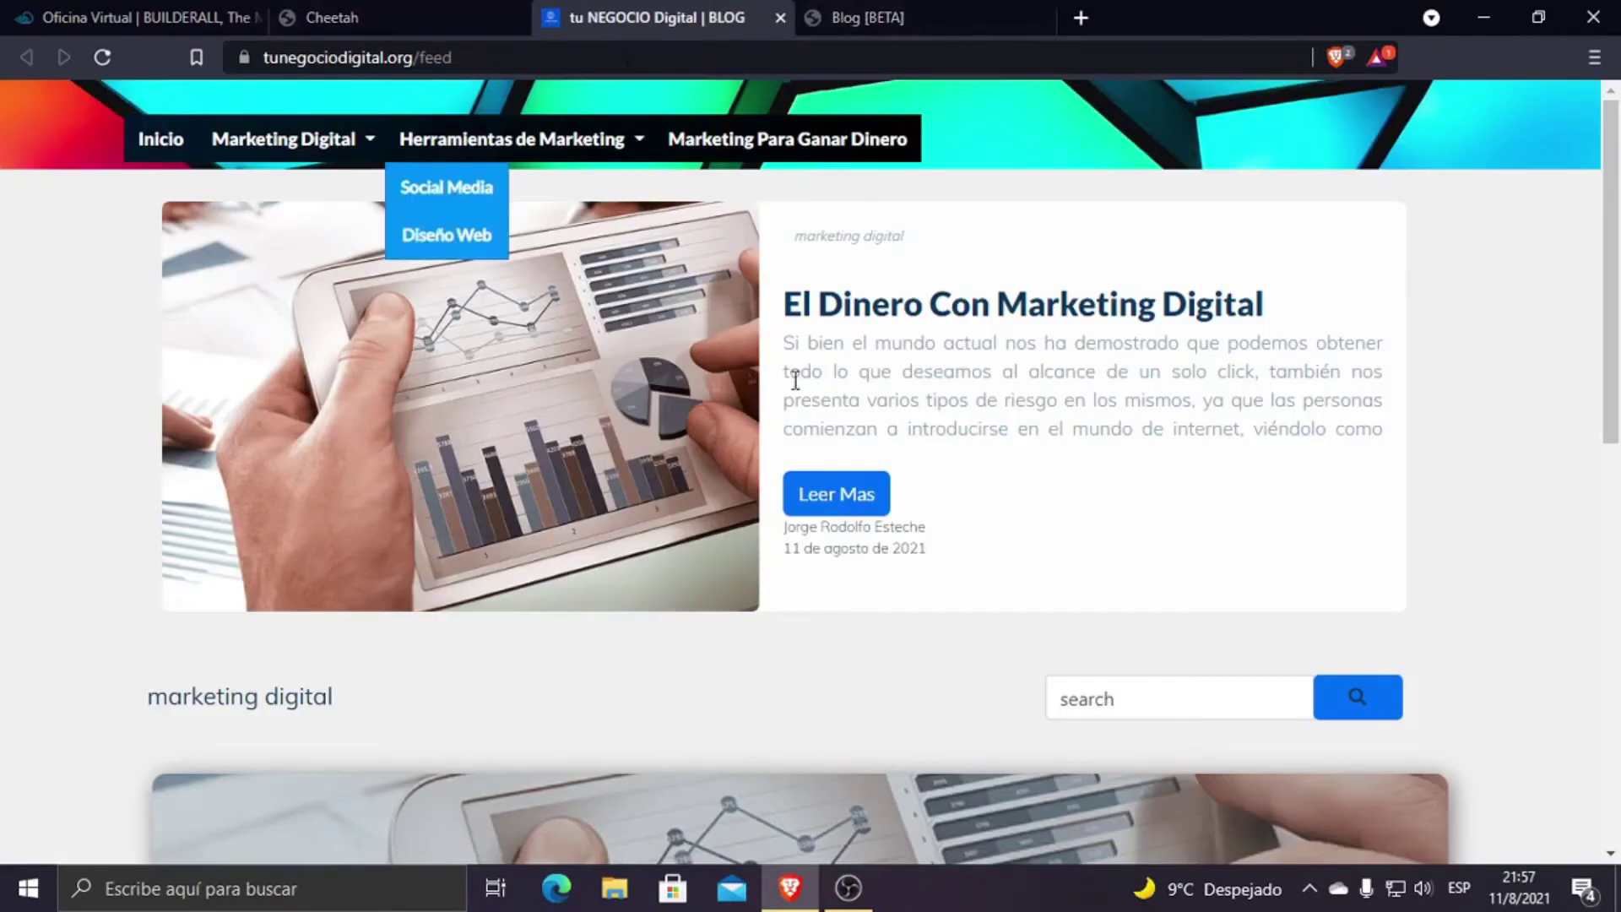
pyautogui.click(470, 17)
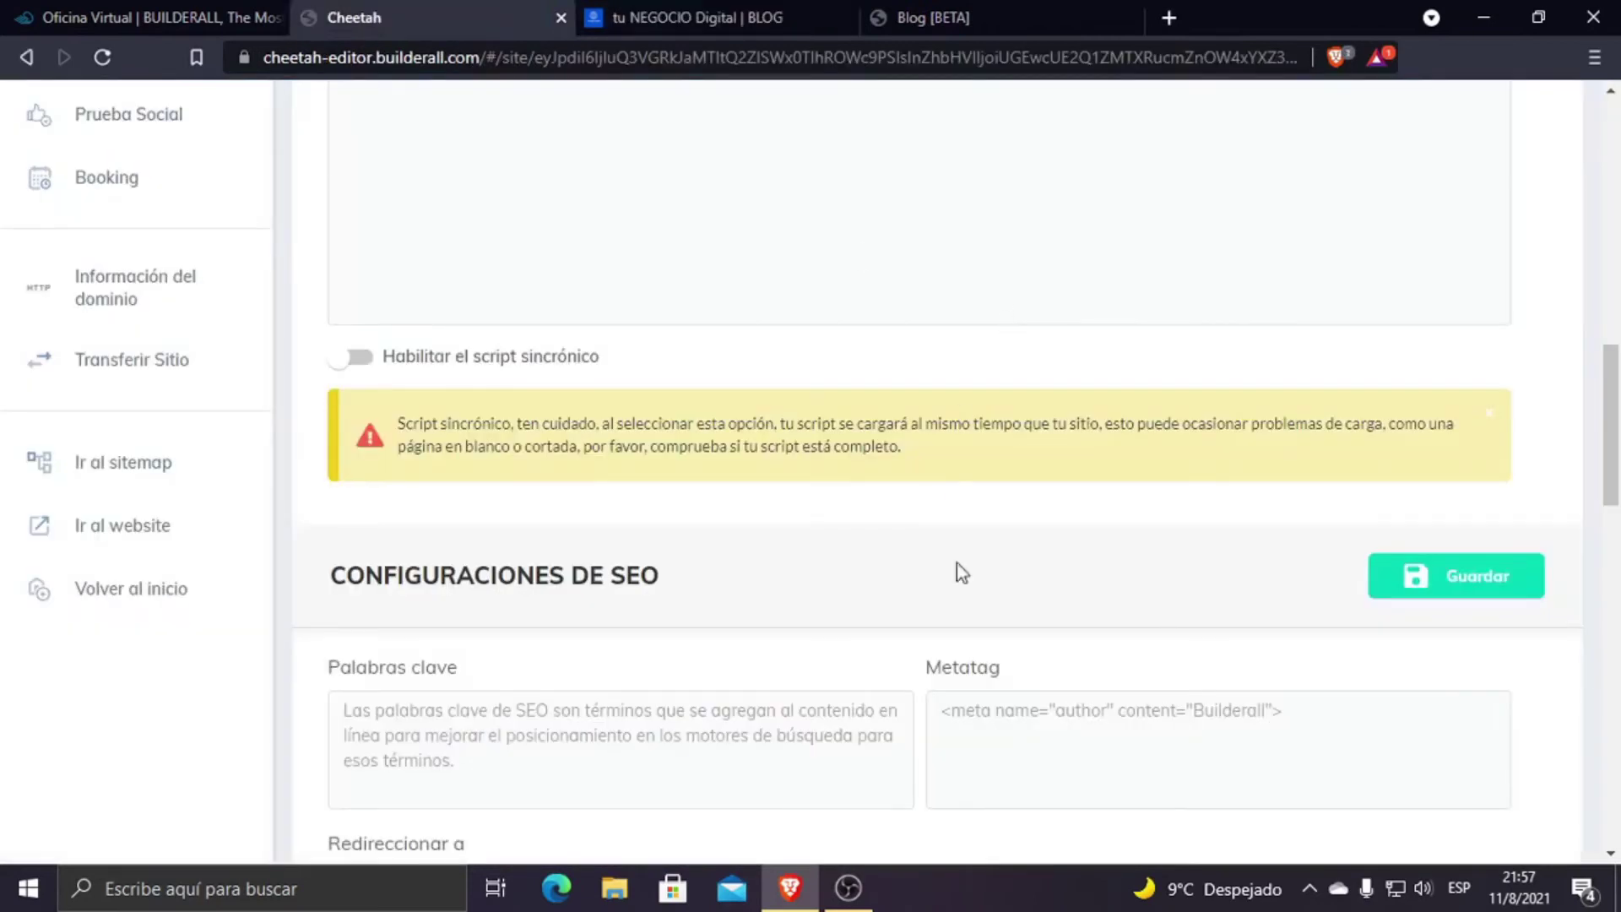
pyautogui.scroll(1, 747, 601)
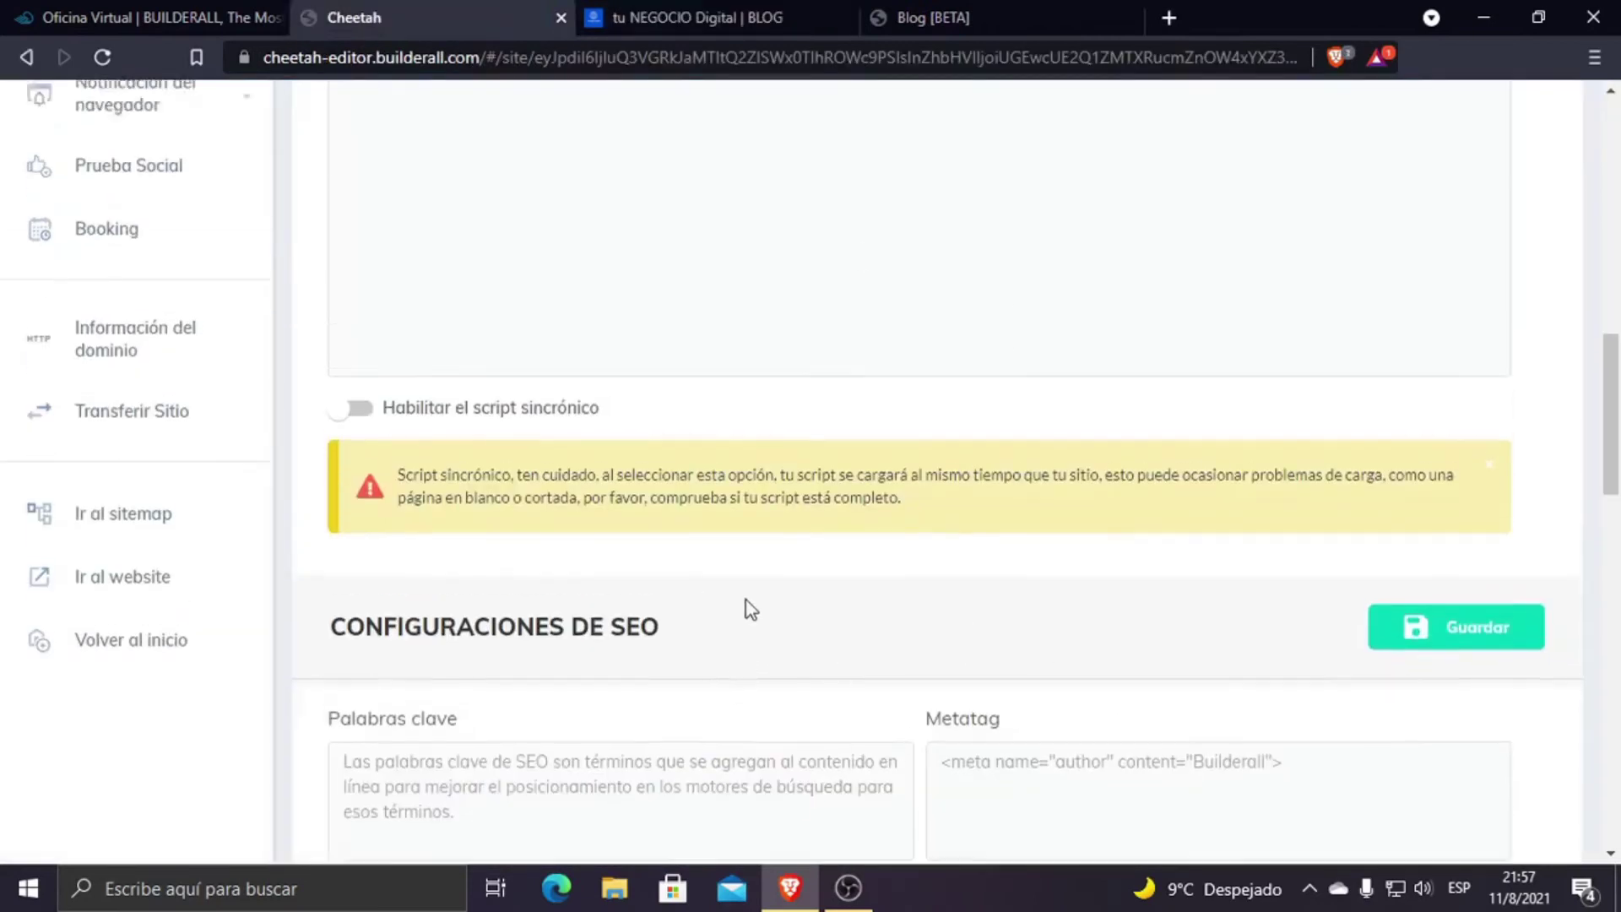
pyautogui.scroll(10, 747, 601)
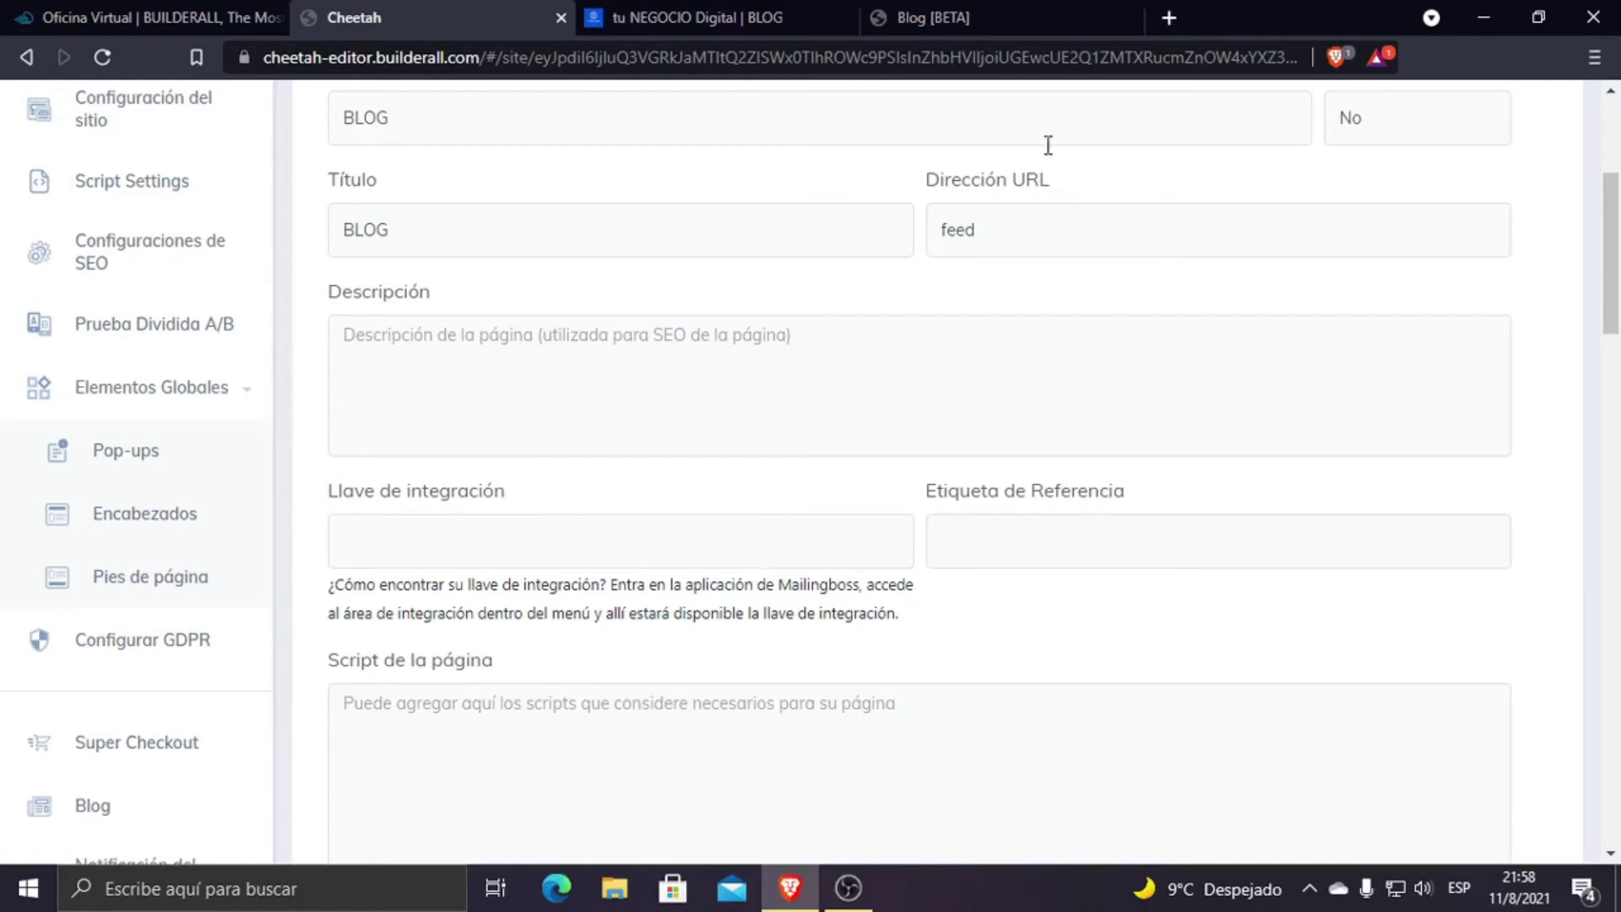
# Step: Open the full post "El Dinero Con Marketing Digital" from the live feed and check its text down to the share icons
pyautogui.click(701, 17)
pyautogui.scroll(-2, 839, 392)
pyautogui.scroll(2, 840, 393)
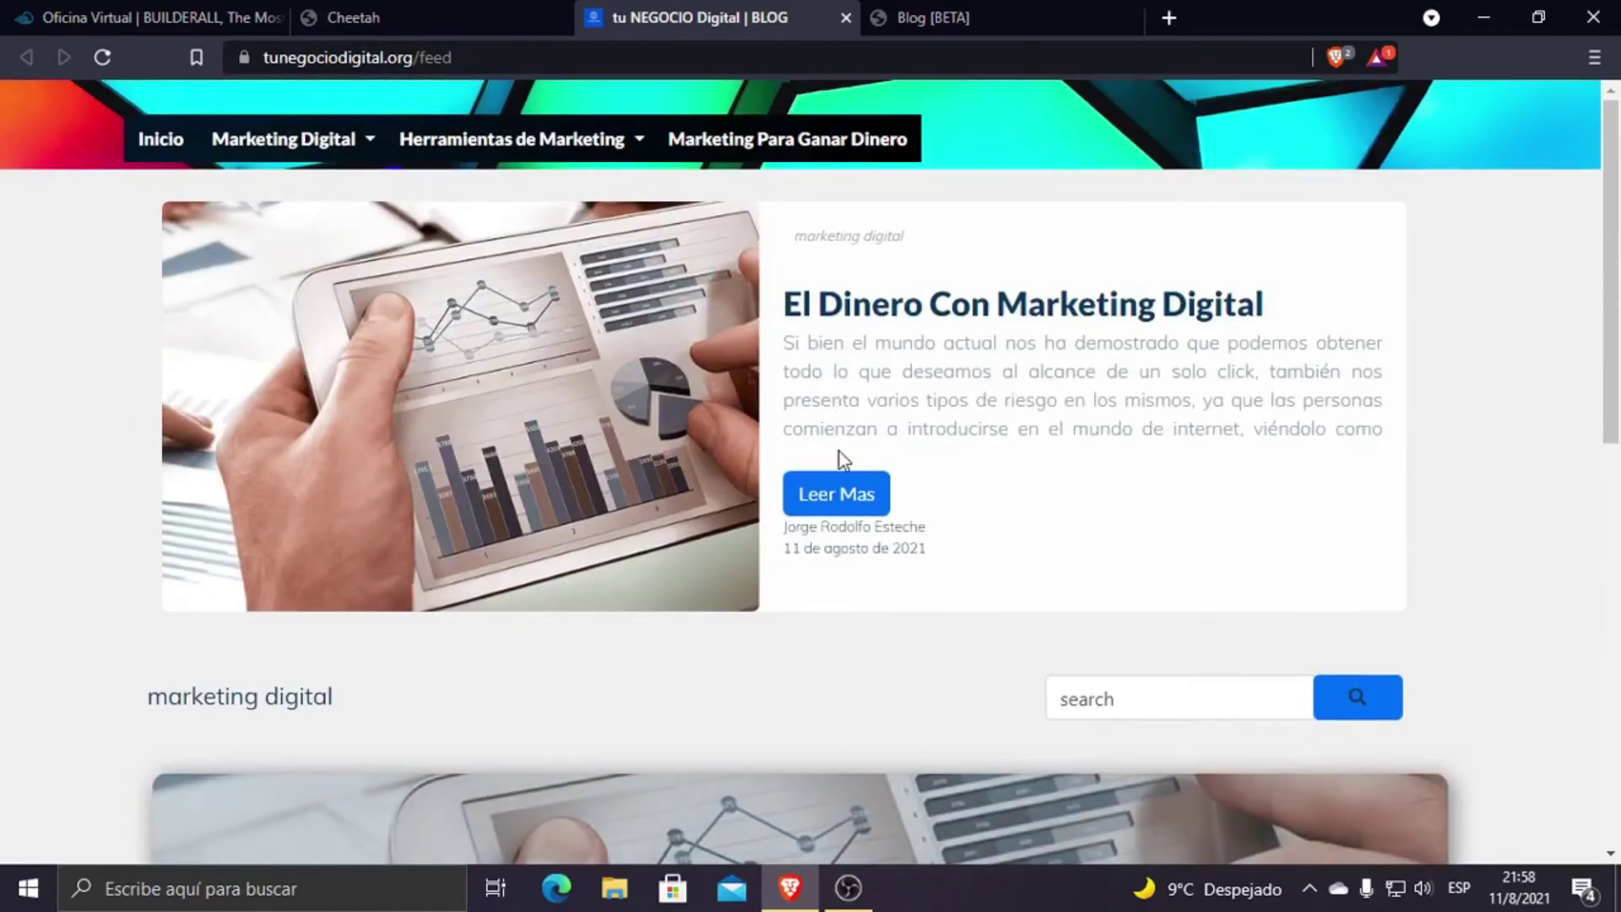
pyautogui.click(834, 499)
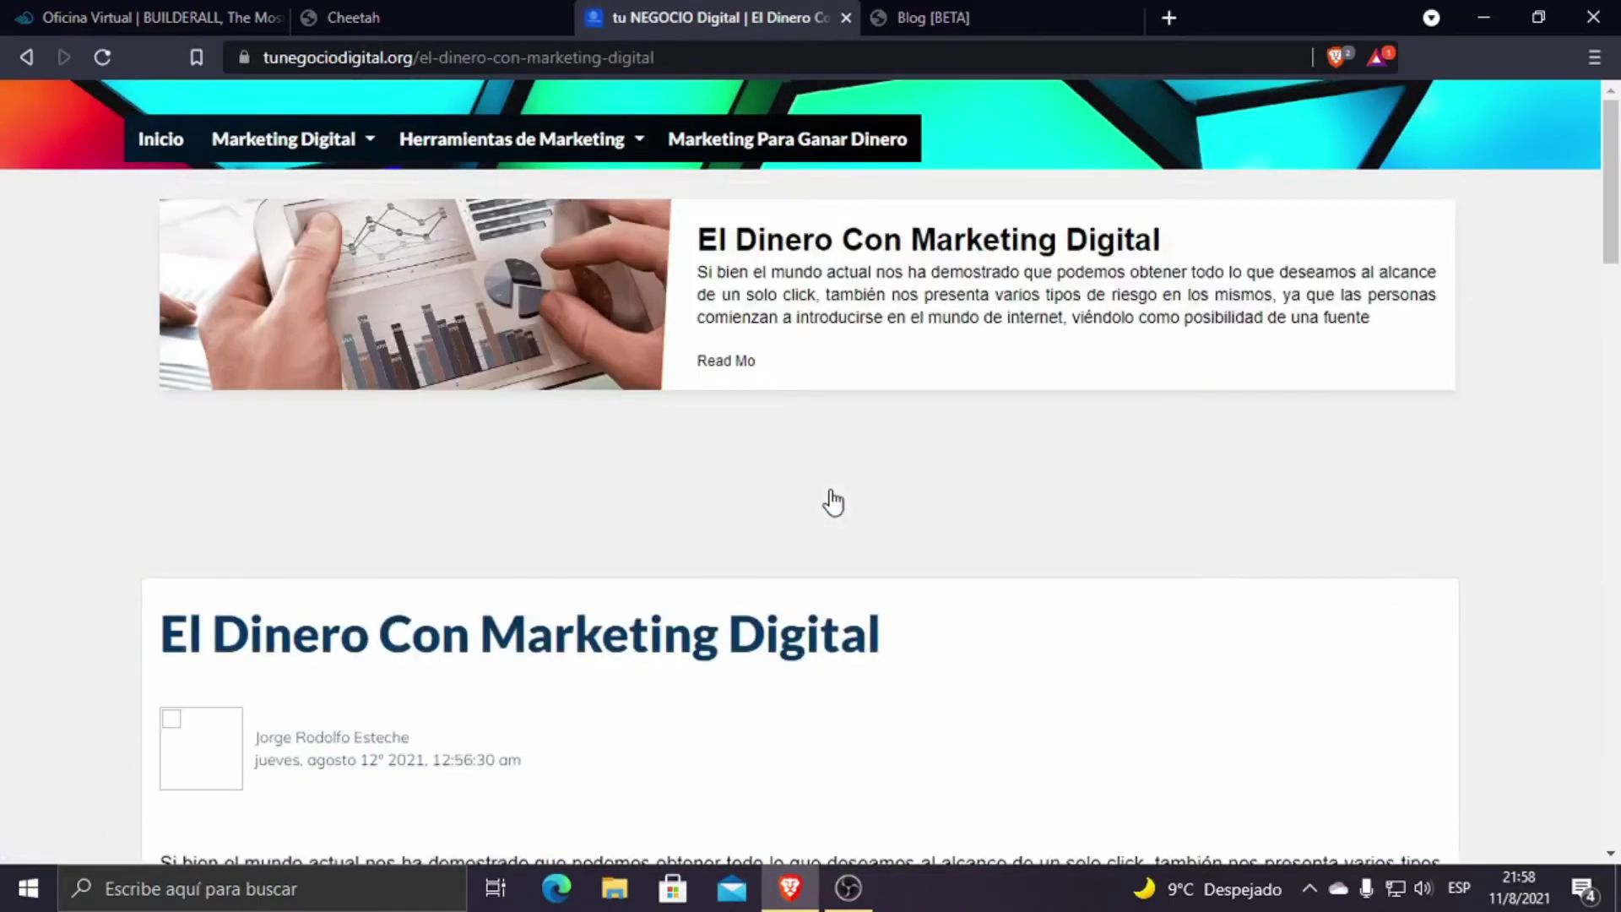
pyautogui.scroll(-4, 833, 502)
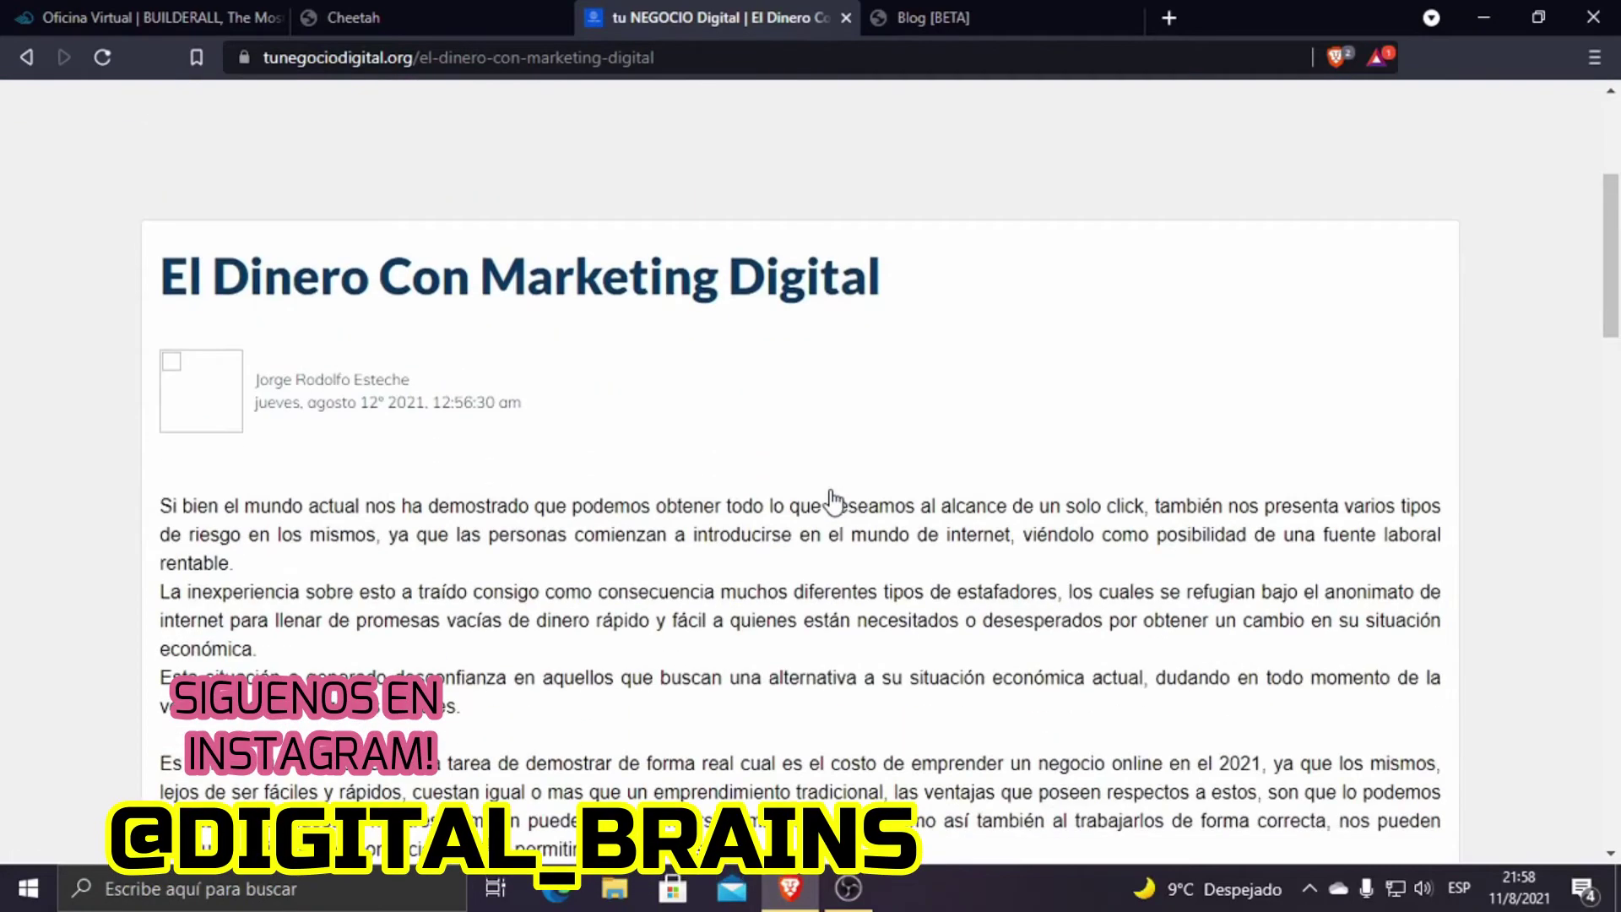
pyautogui.scroll(-3, 833, 503)
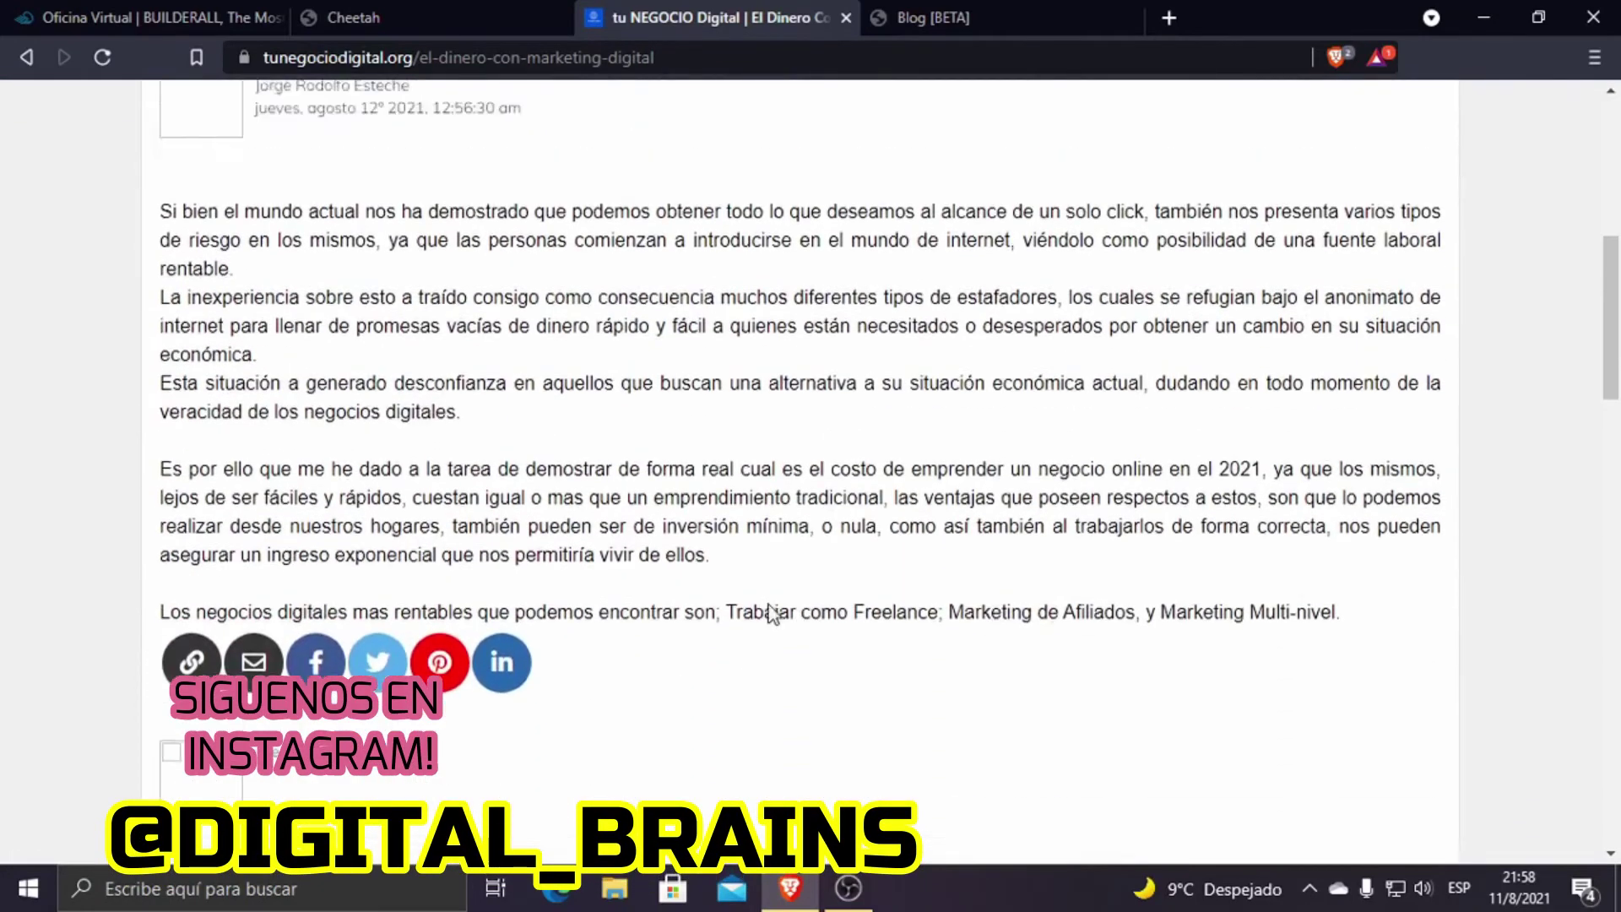
pyautogui.scroll(3, 630, 438)
pyautogui.scroll(-5, 641, 442)
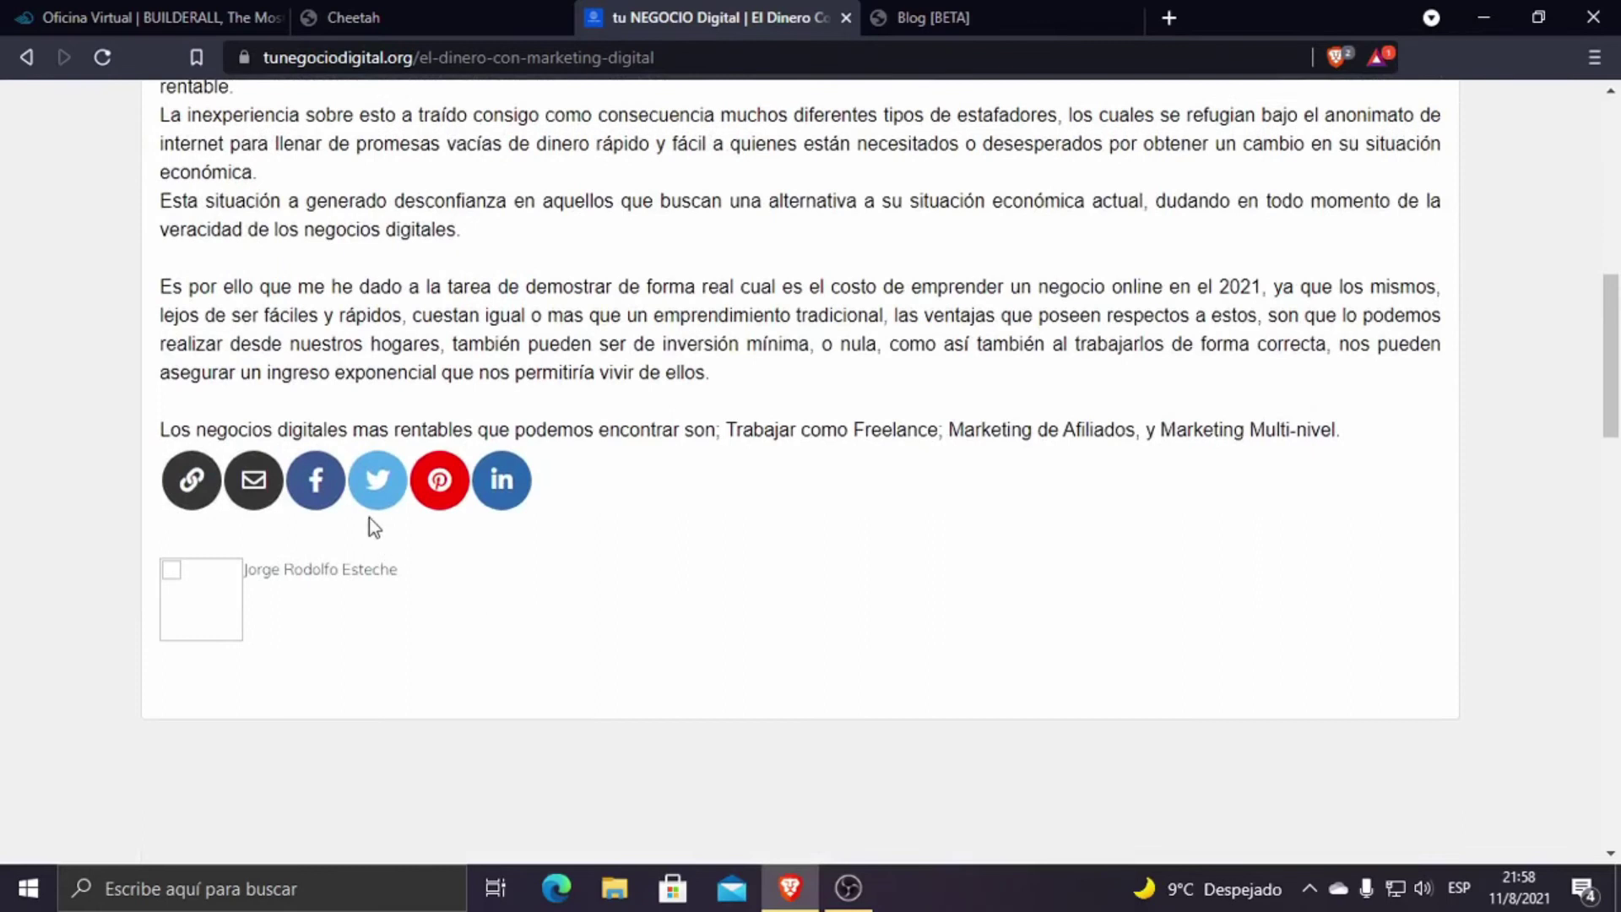
# Step: Check the post's Facebook share page, close it without publishing, and review the published post again down to the share icons
pyautogui.click(318, 482)
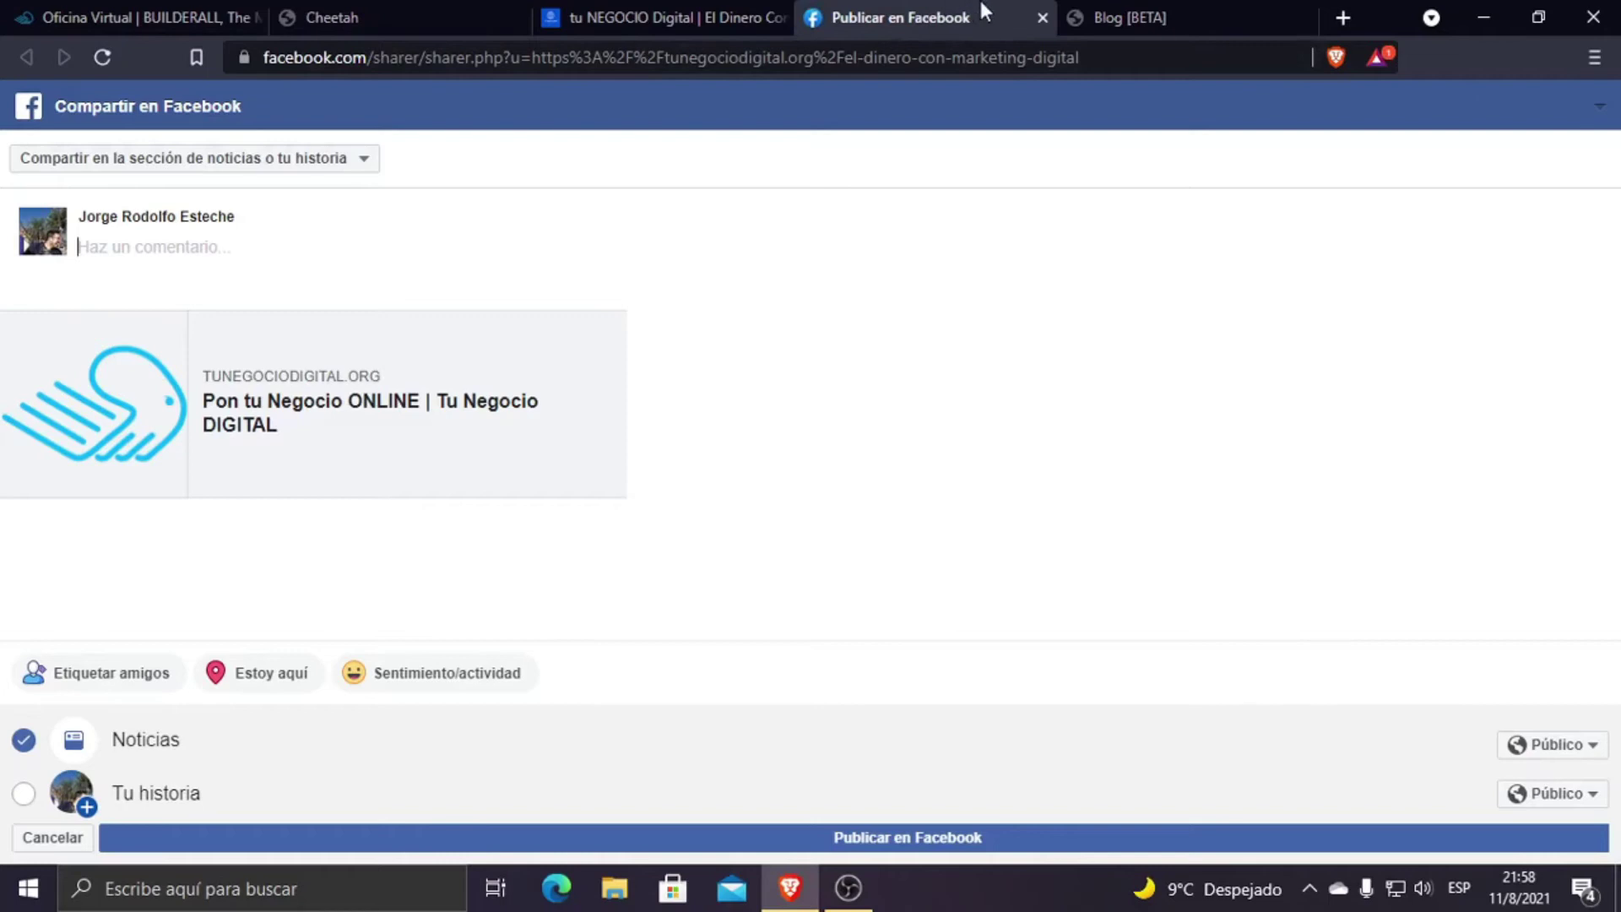
pyautogui.click(1042, 17)
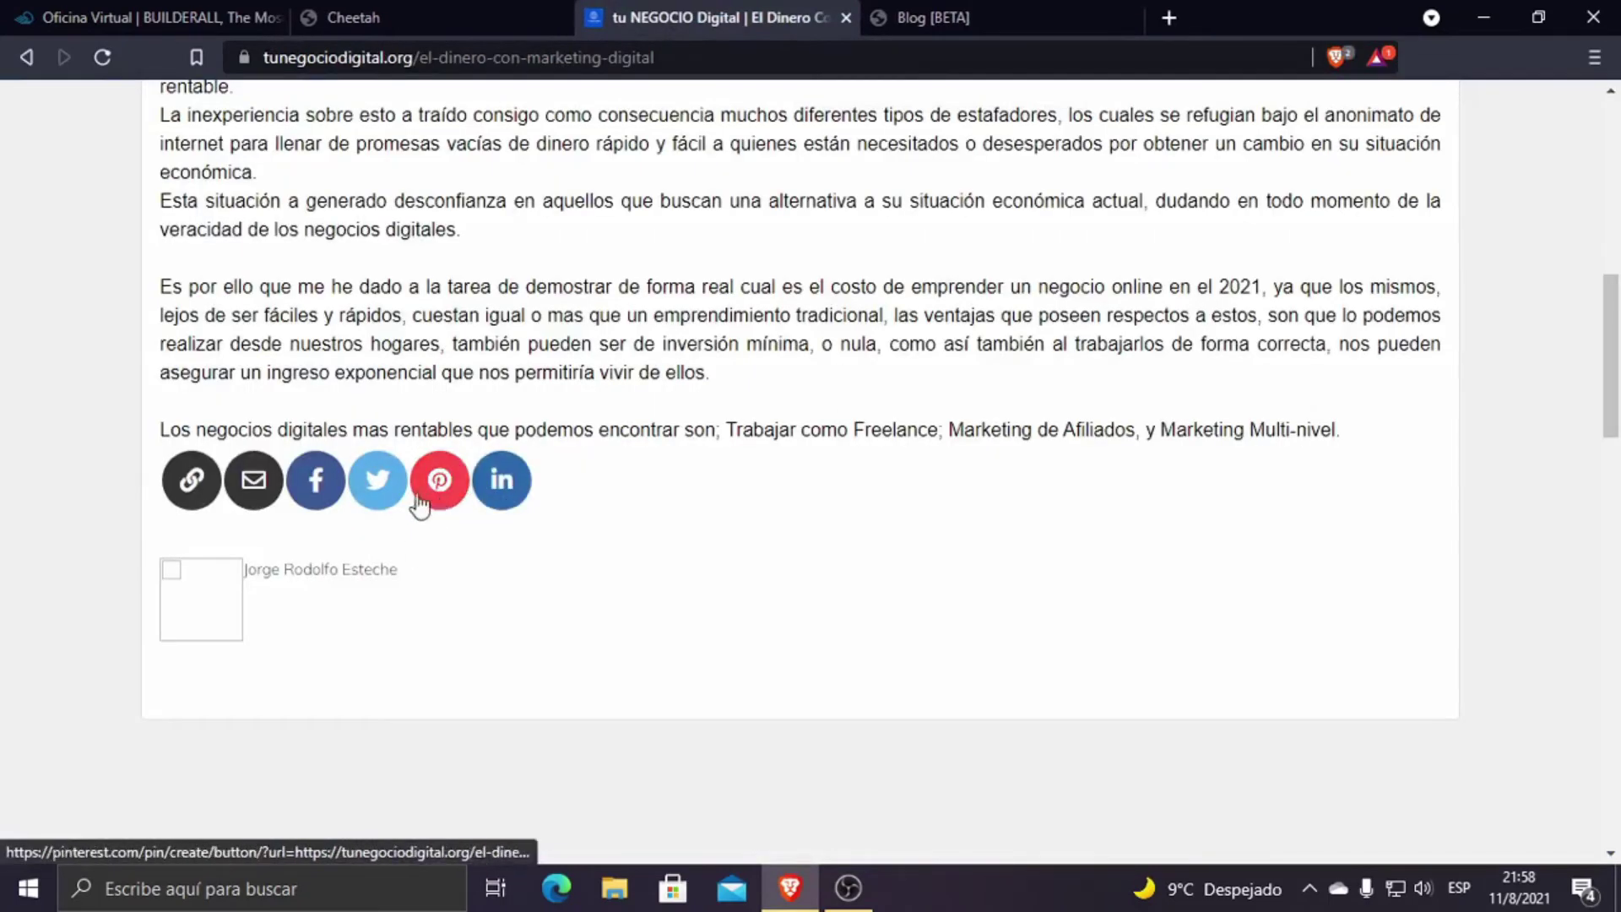
pyautogui.scroll(2, 523, 507)
pyautogui.scroll(8, 574, 557)
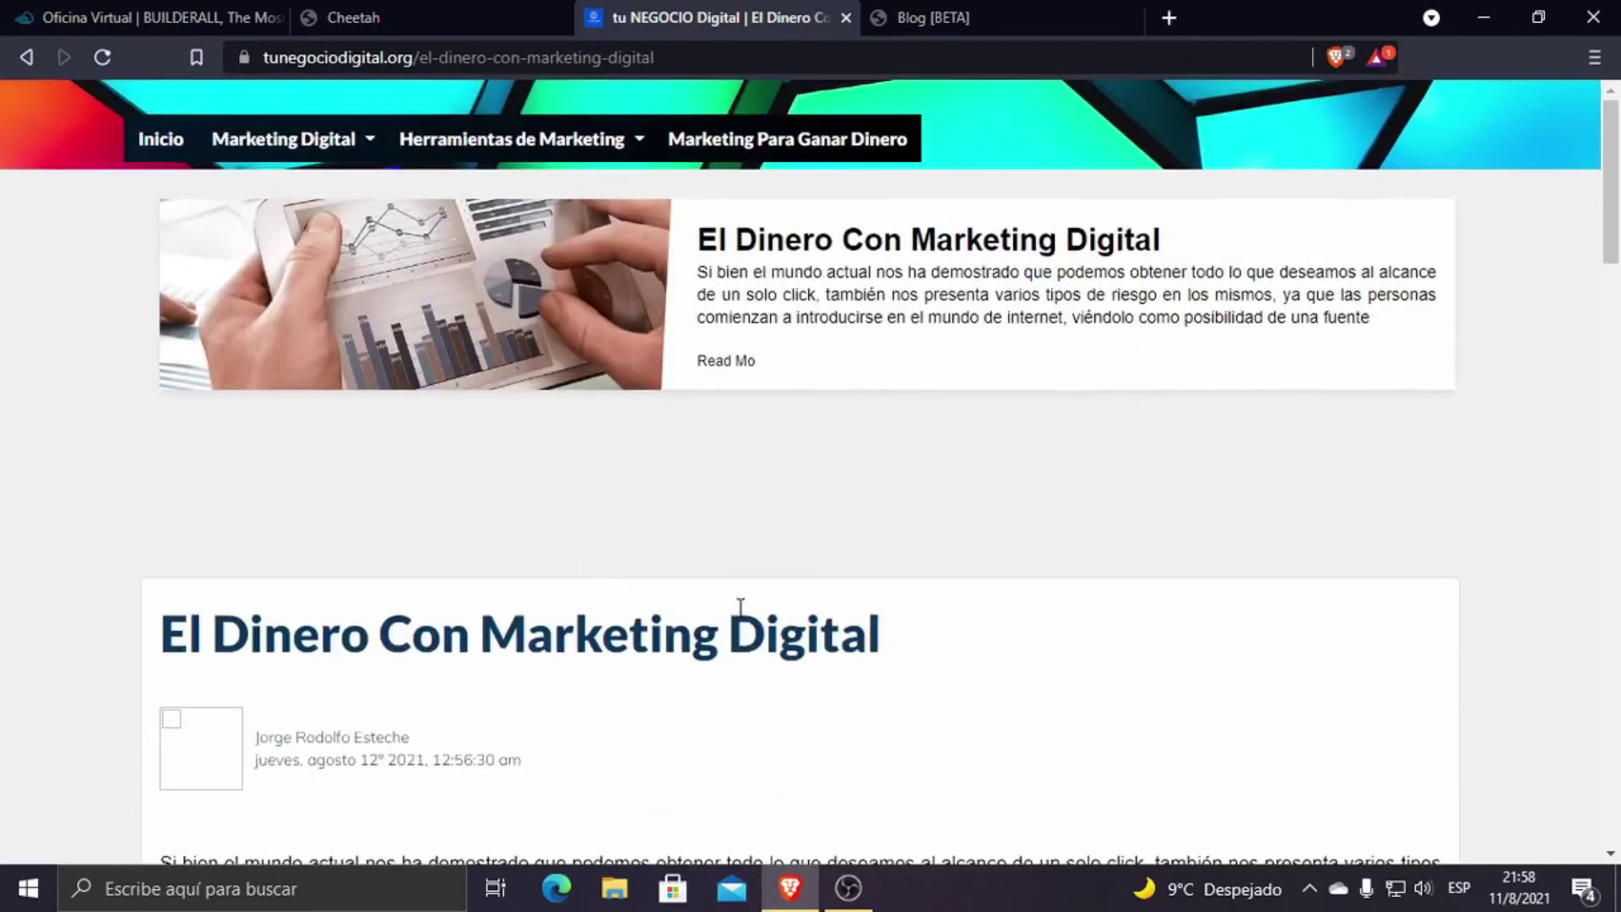
pyautogui.scroll(-5, 736, 629)
pyautogui.scroll(-5, 742, 631)
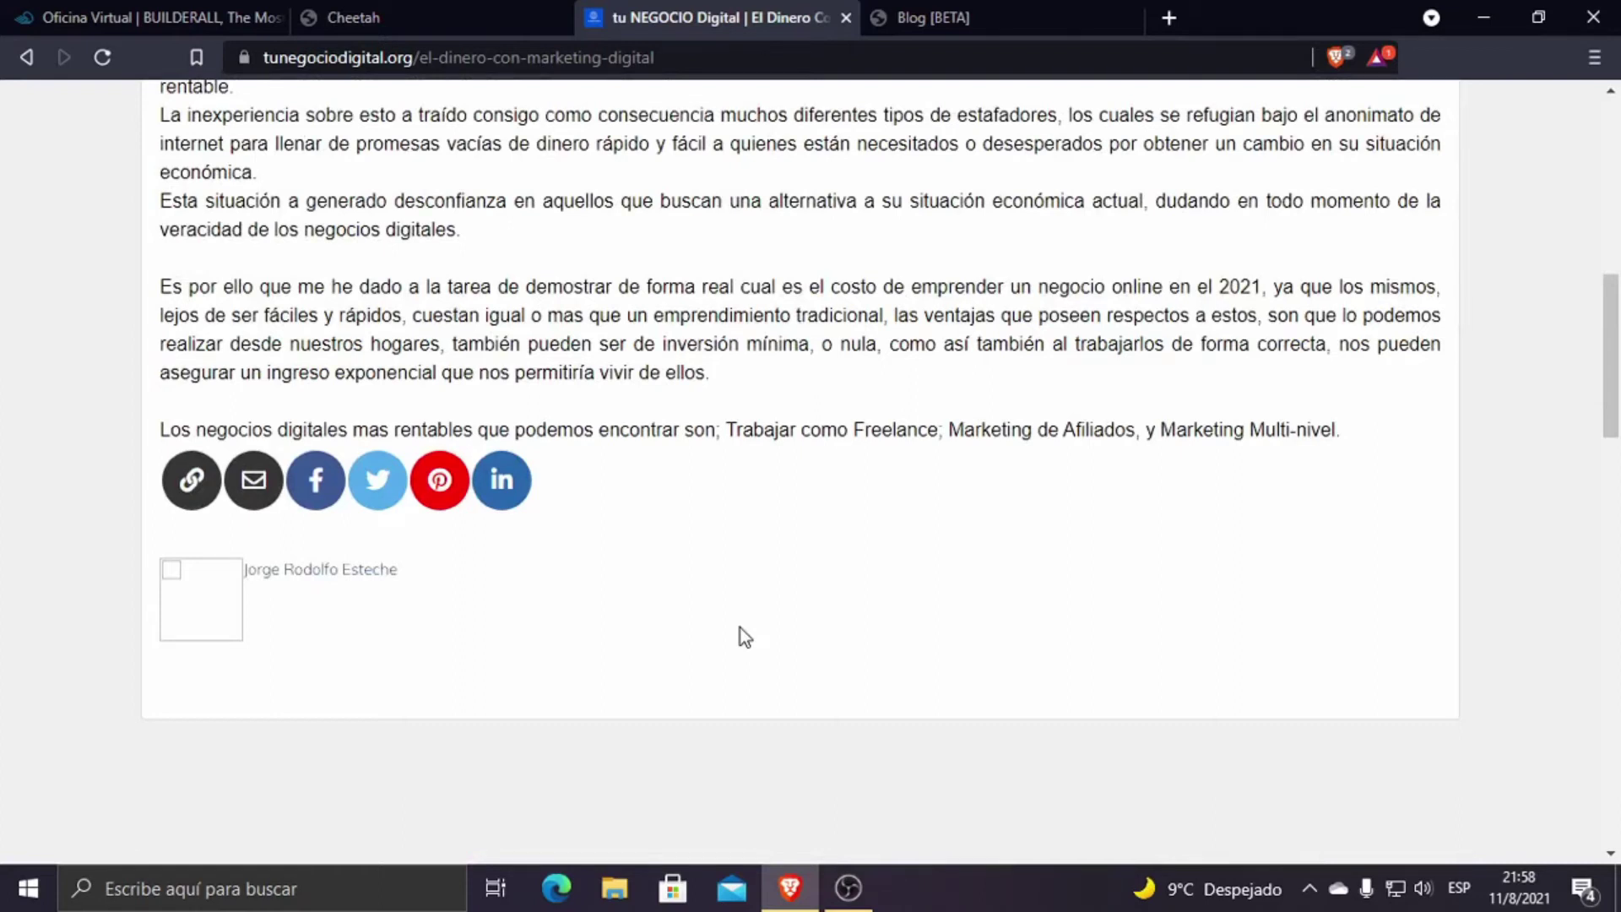
pyautogui.scroll(15, 752, 287)
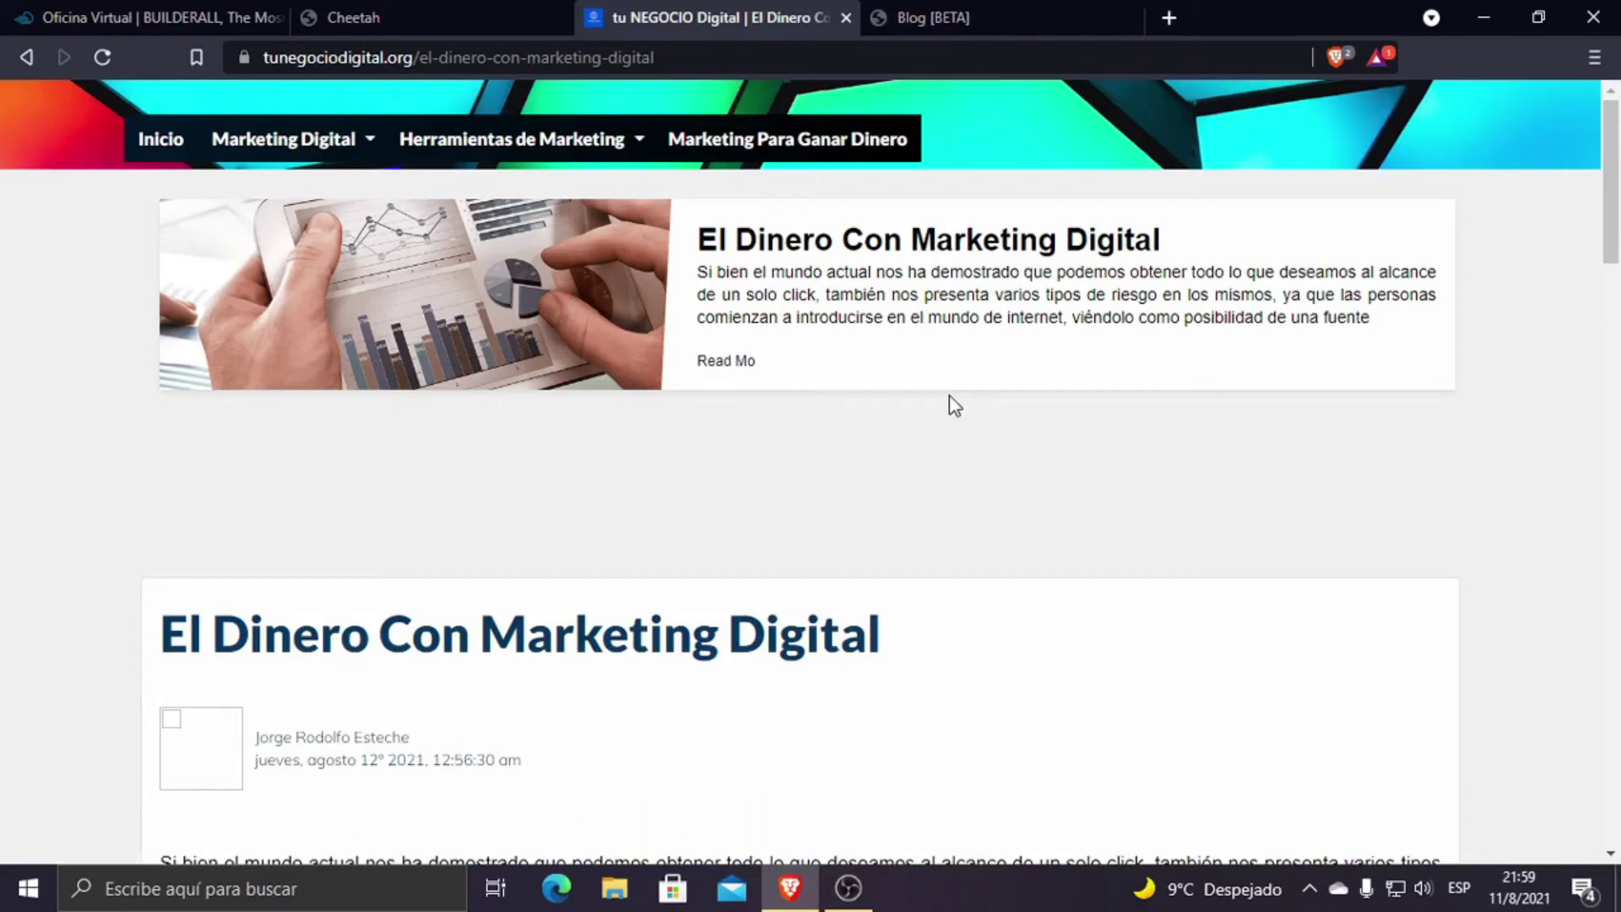
pyautogui.scroll(-9, 958, 665)
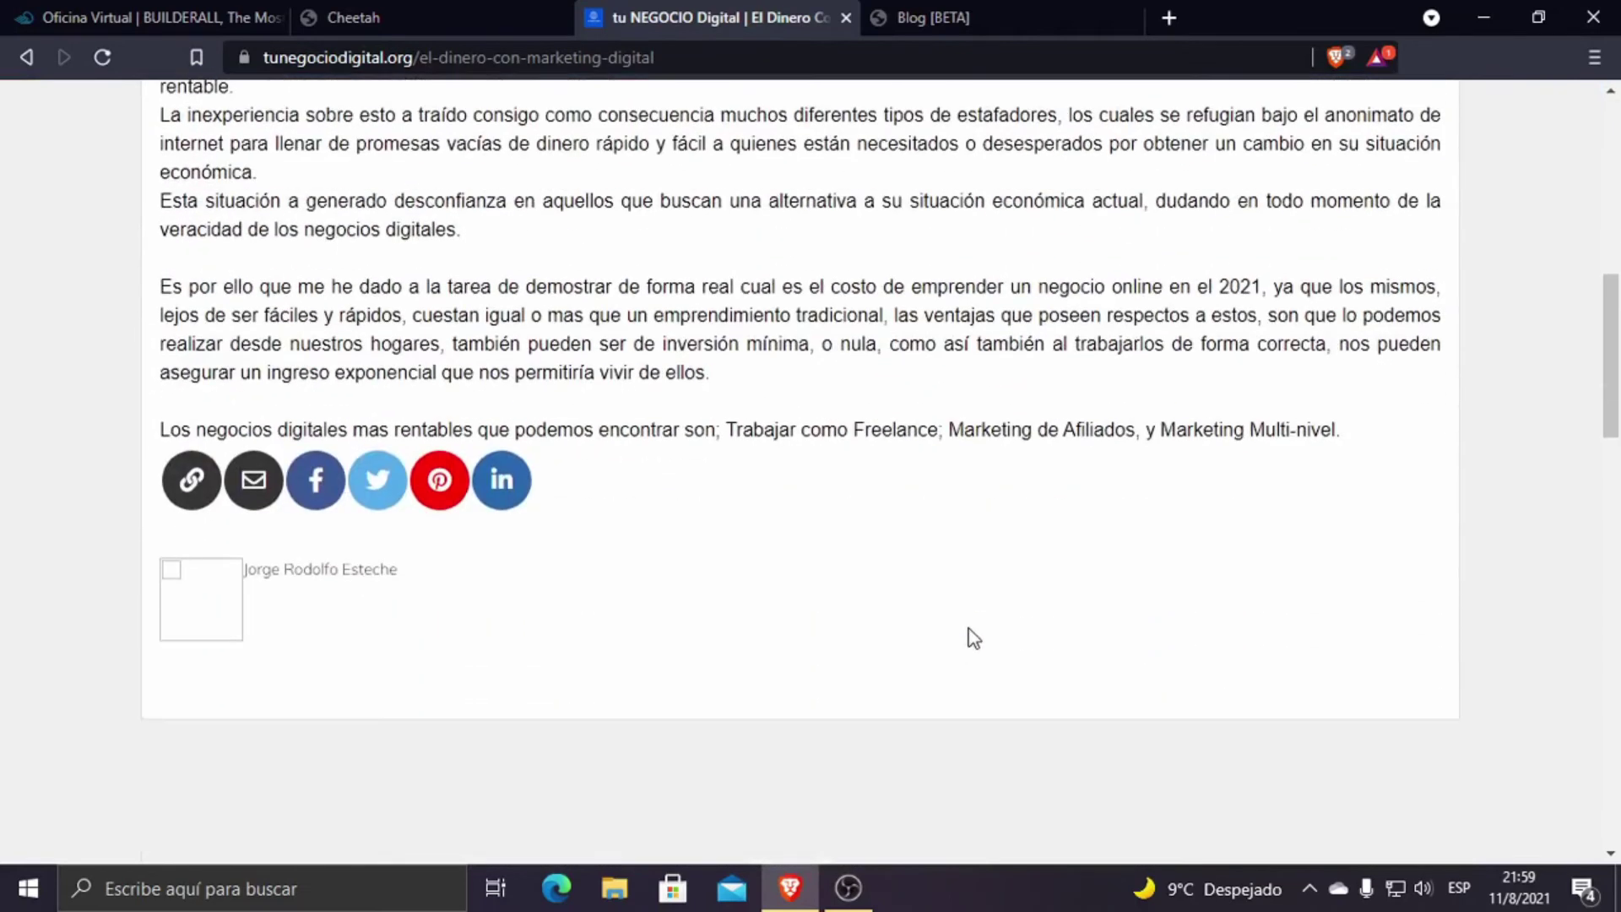
# Step: Switch to the blog manager, open the blog's News settings and turn on both previews of scheduled publications
pyautogui.click(438, 7)
pyautogui.scroll(4, 724, 521)
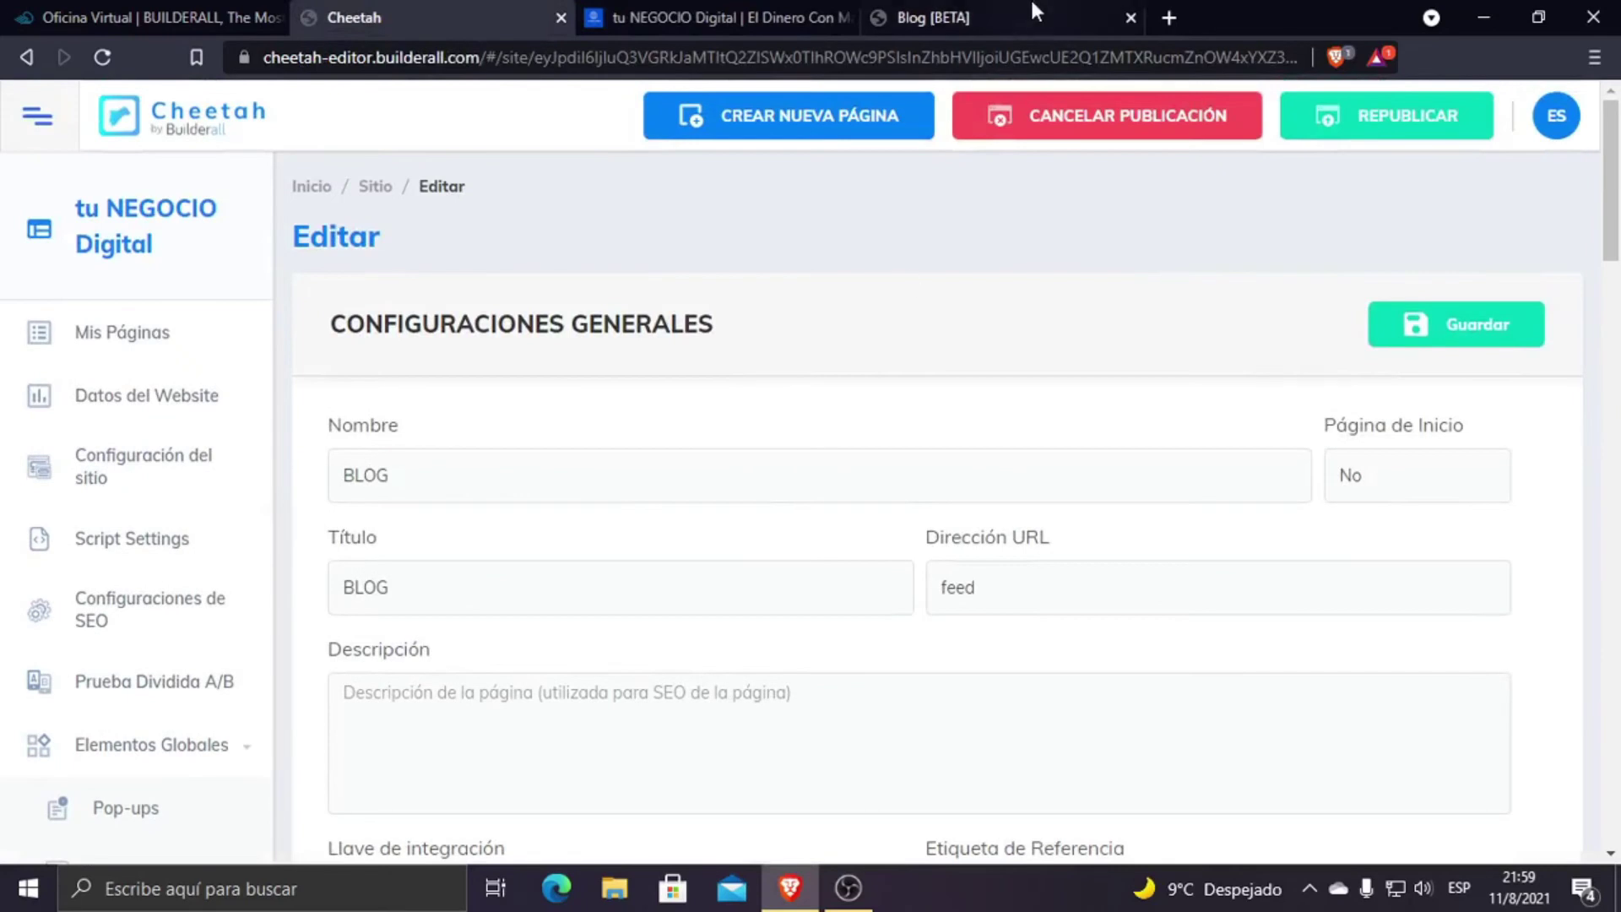
pyautogui.click(980, 19)
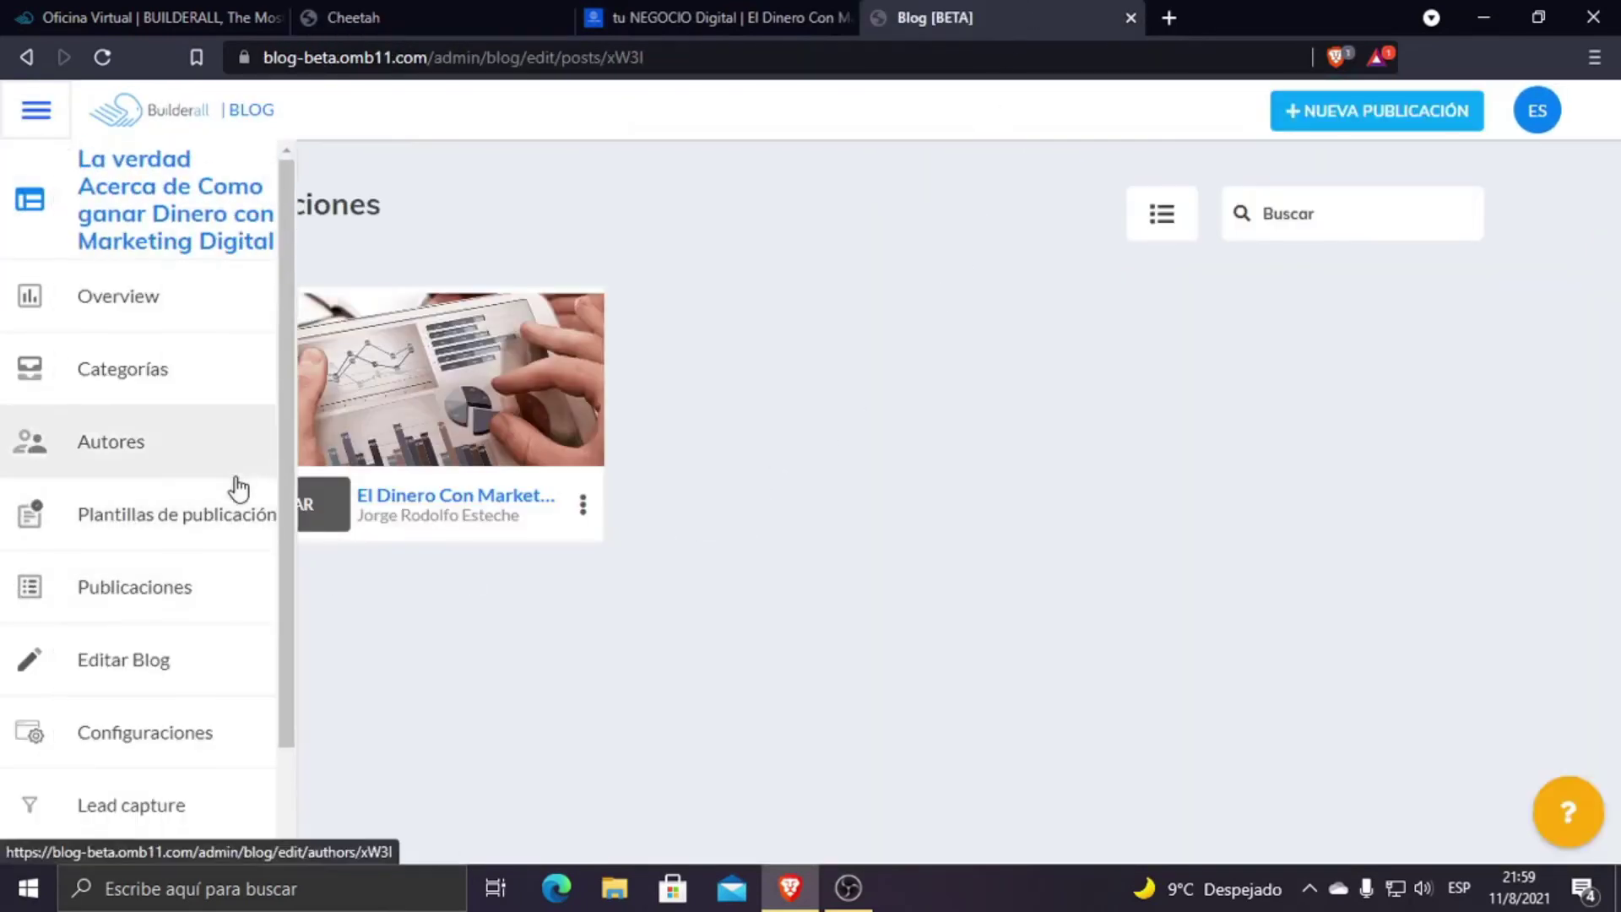
pyautogui.click(225, 765)
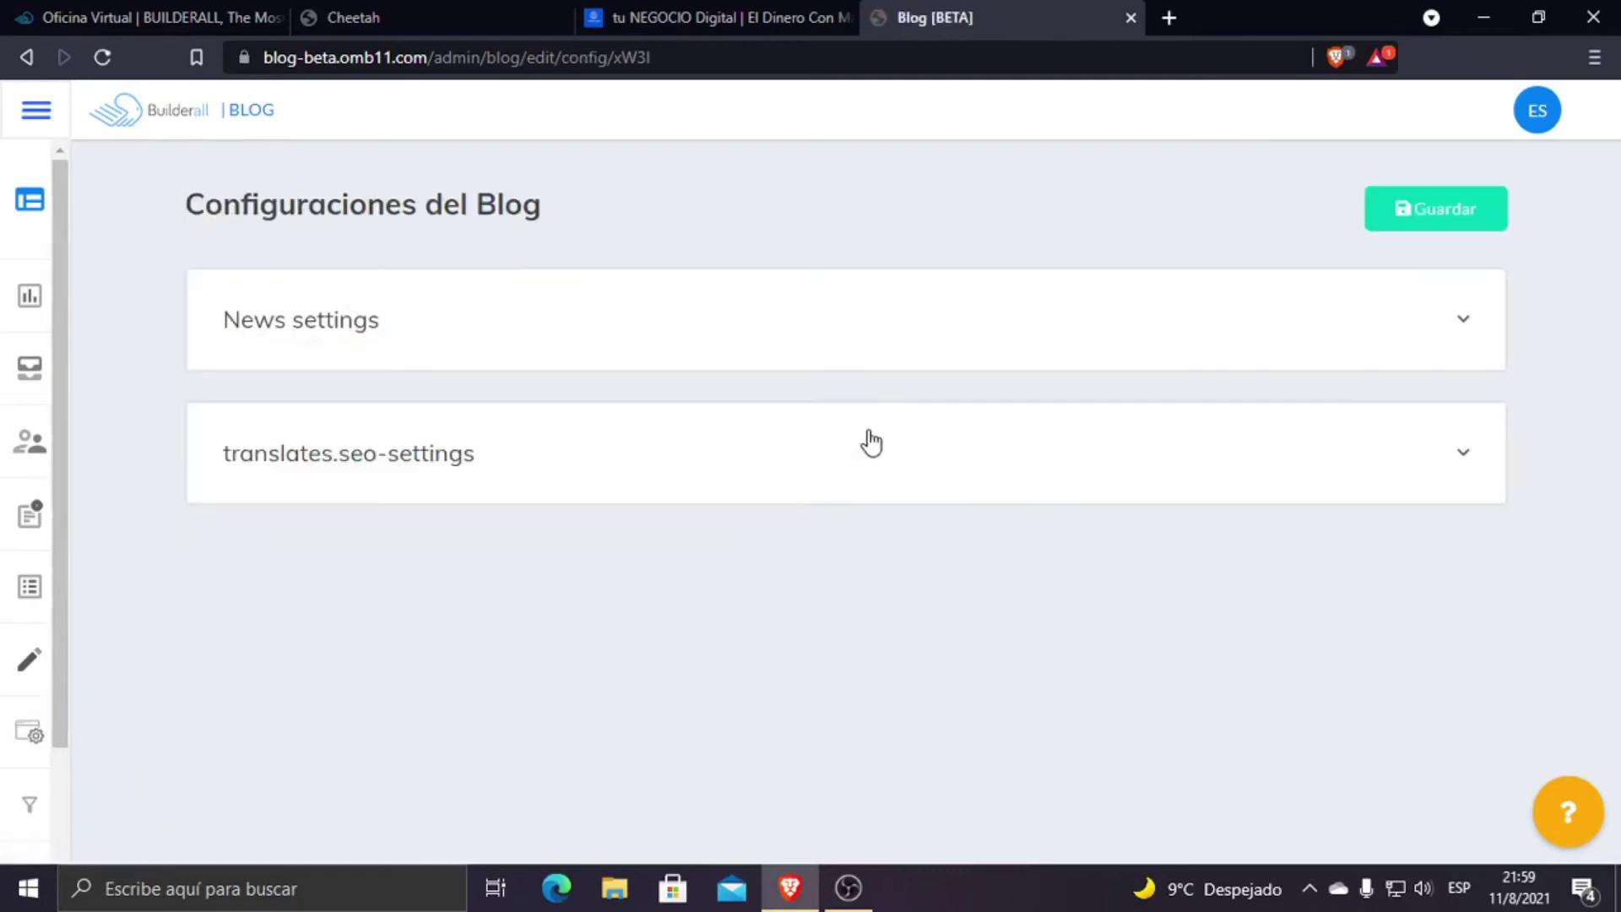
pyautogui.click(1468, 326)
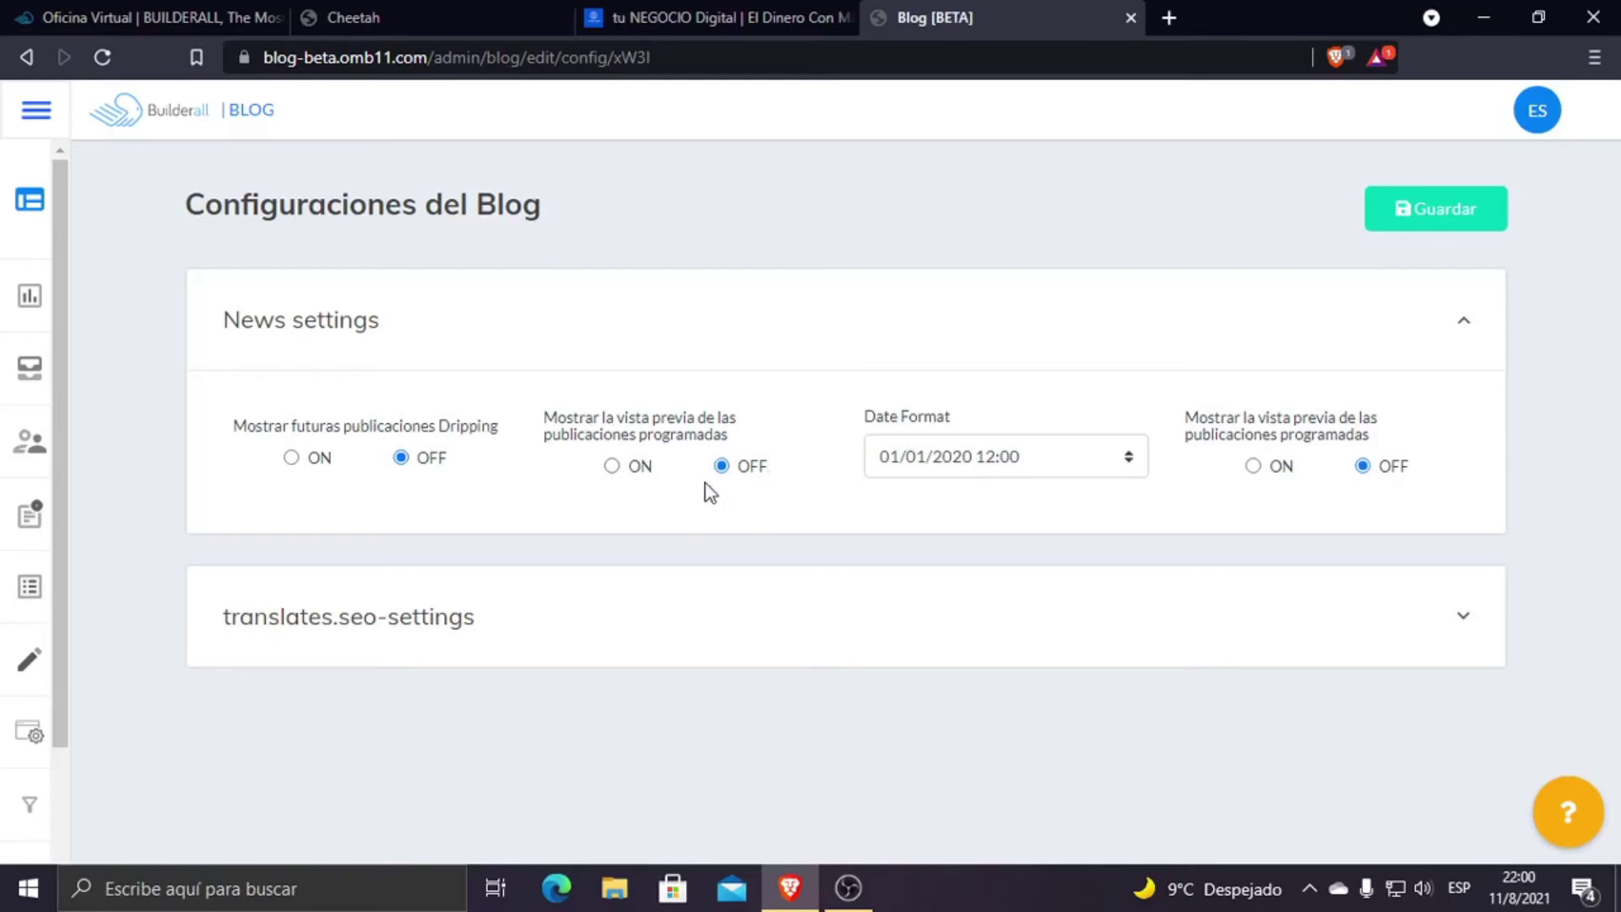
pyautogui.click(626, 471)
# Step: Set No index to ON in the blog's SEO settings and save the blog configuration
pyautogui.click(1132, 638)
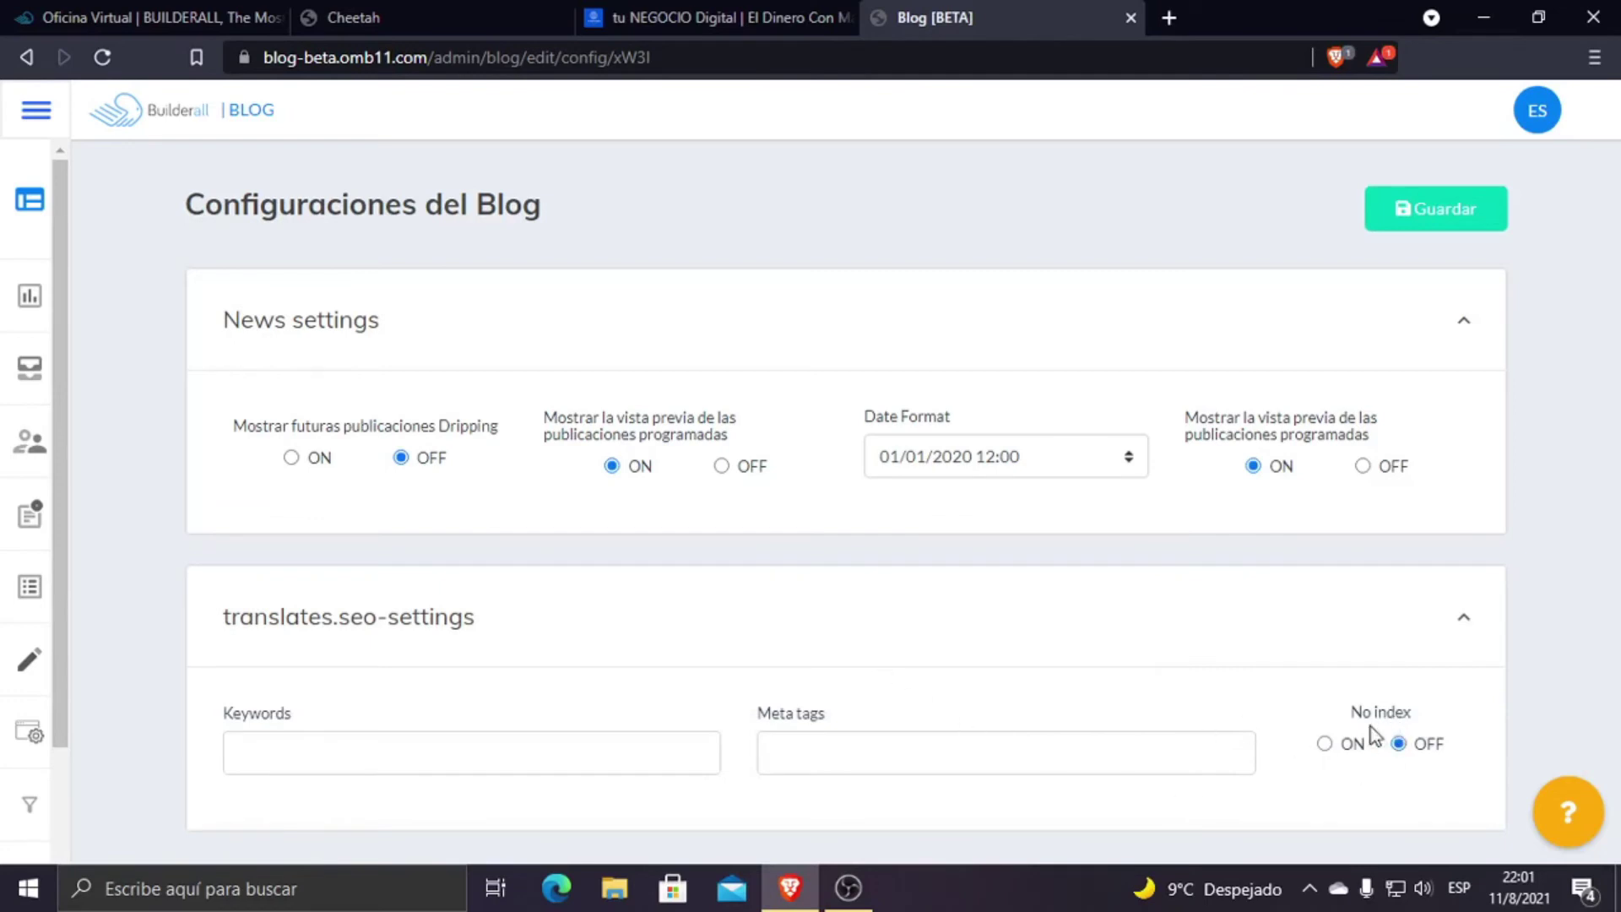
pyautogui.click(1326, 744)
pyautogui.click(1421, 223)
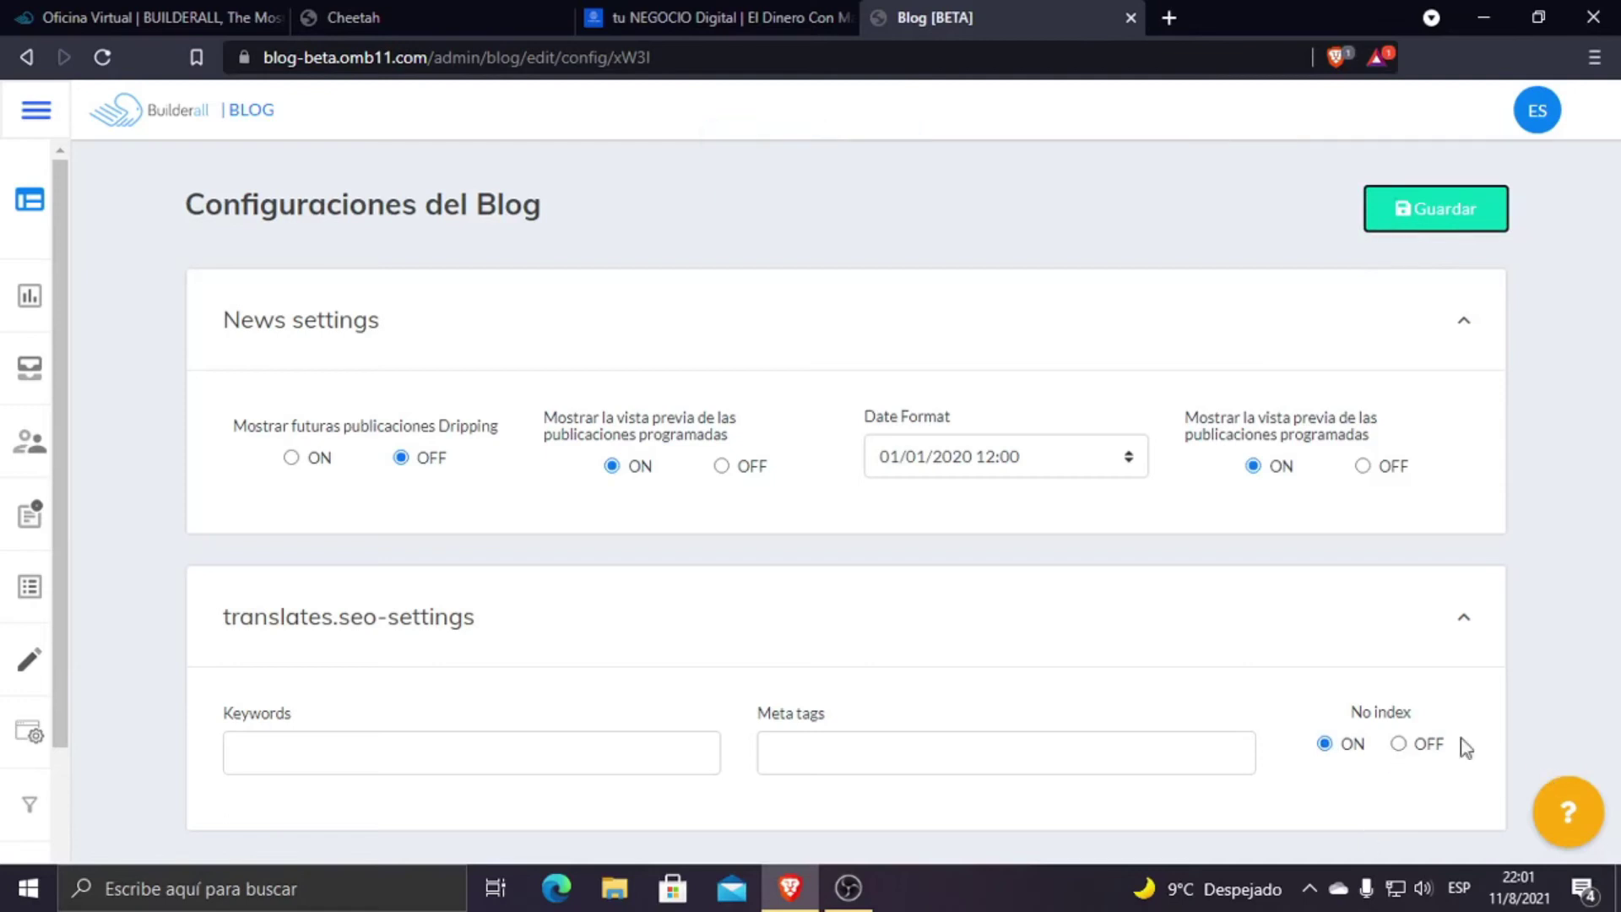
# Step: Review the site's SEO settings in the Cheetah editor down to the noindex tag, and return to the blog configuration
pyautogui.click(717, 17)
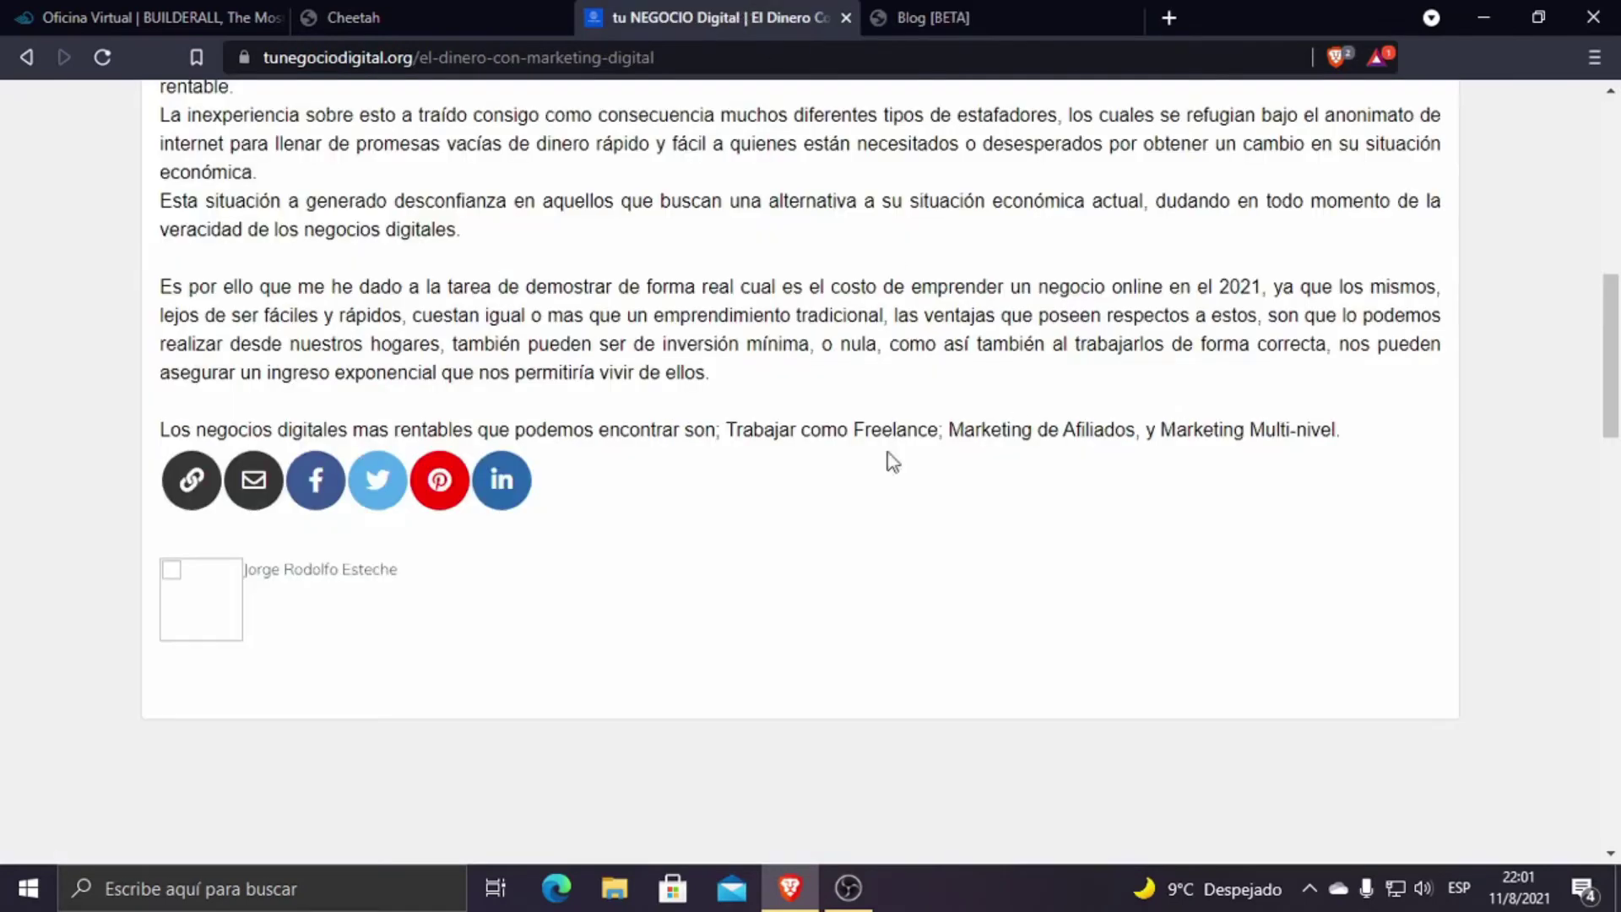
pyautogui.click(463, 10)
pyautogui.scroll(-7, 1004, 714)
pyautogui.scroll(-10, 1007, 716)
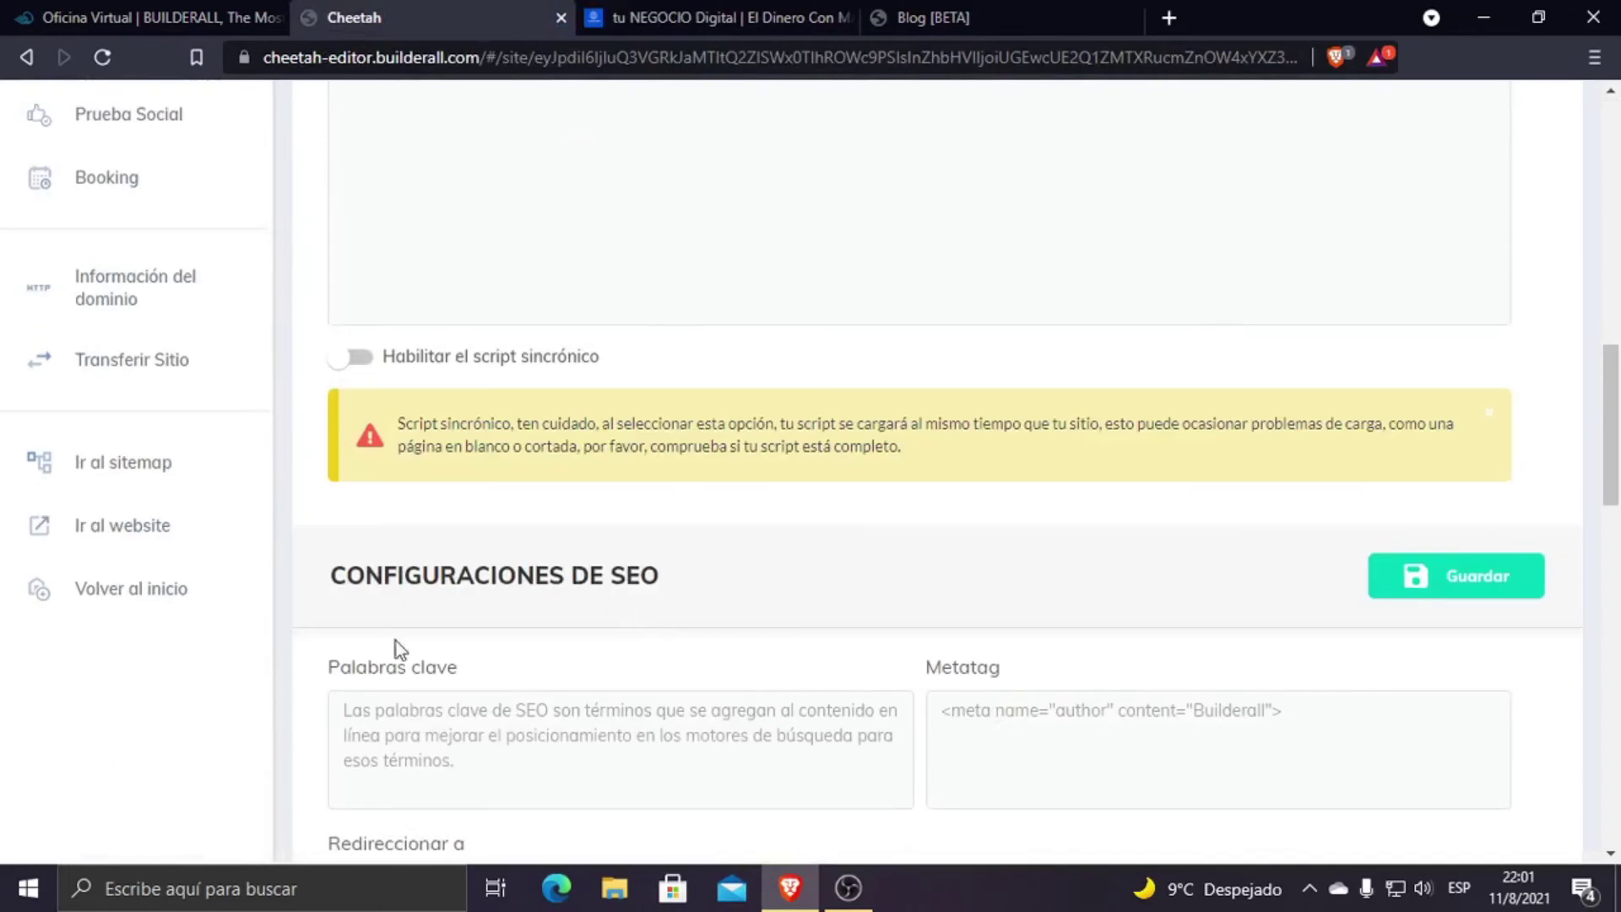
pyautogui.scroll(-5, 524, 712)
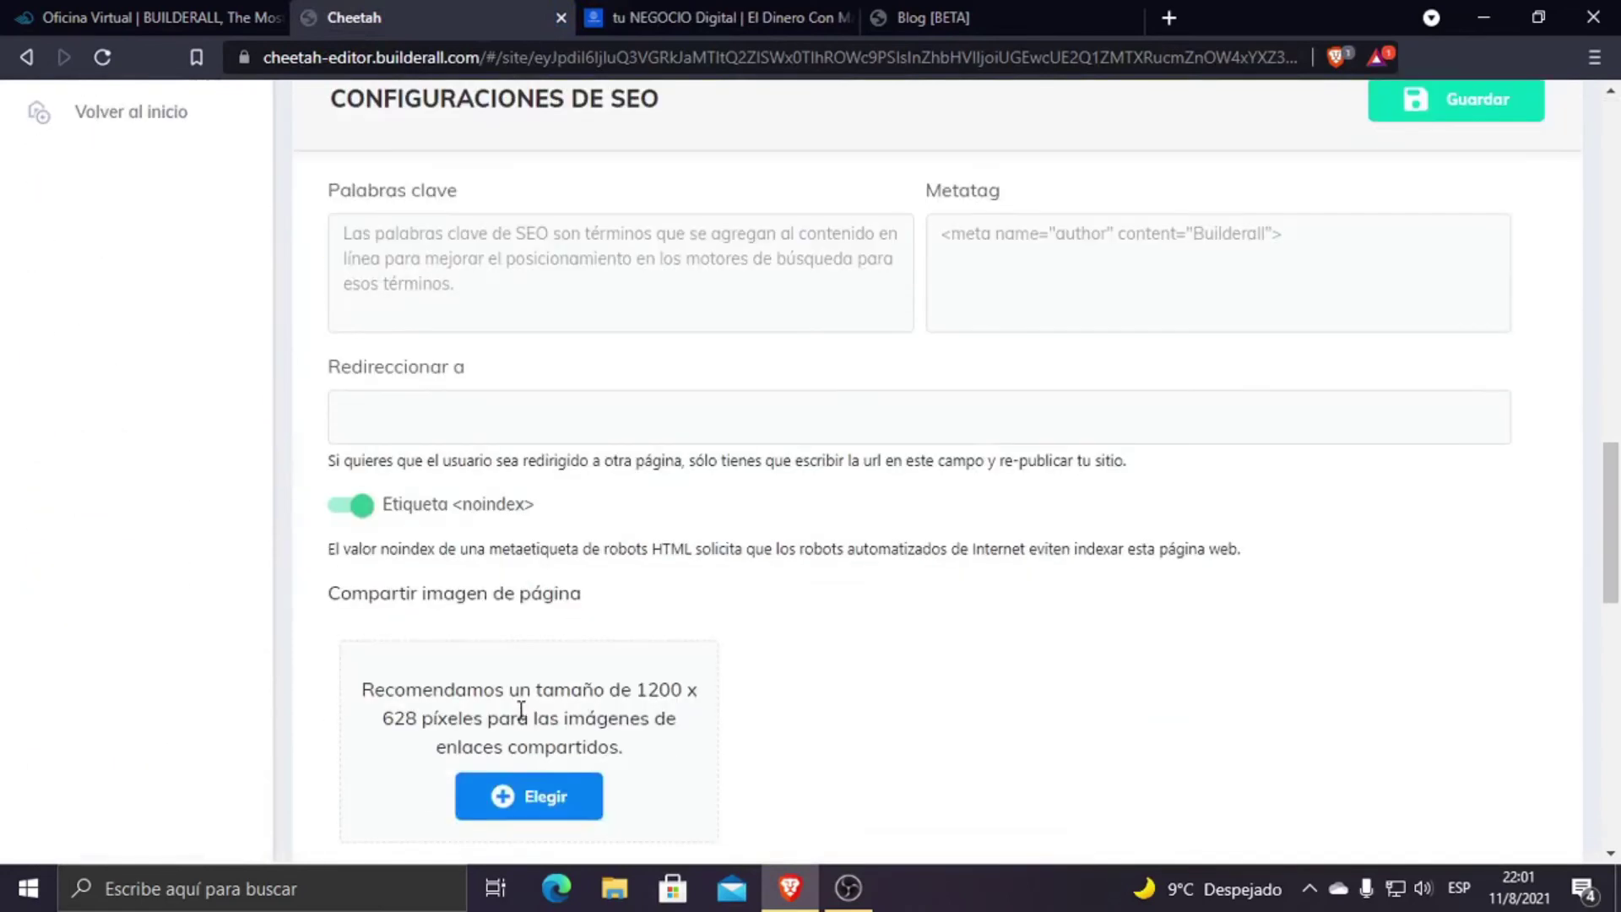
pyautogui.click(714, 12)
pyautogui.click(908, 14)
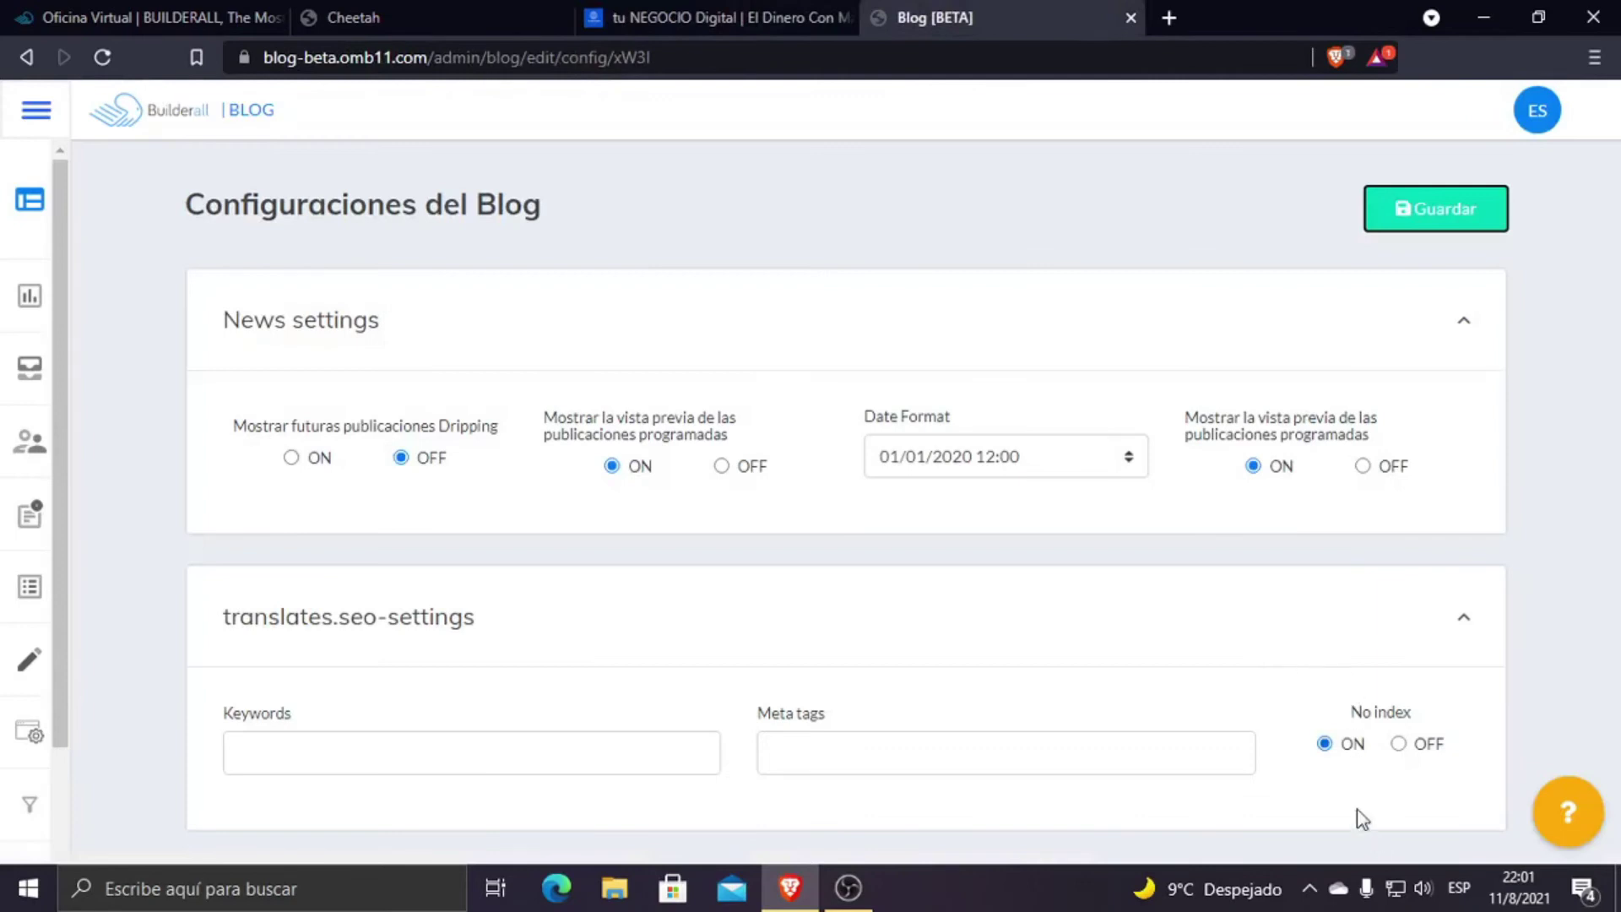
# Step: Switch back to the Cheetah editor and open the site's page list to view the blog feed and post pages
pyautogui.click(737, 16)
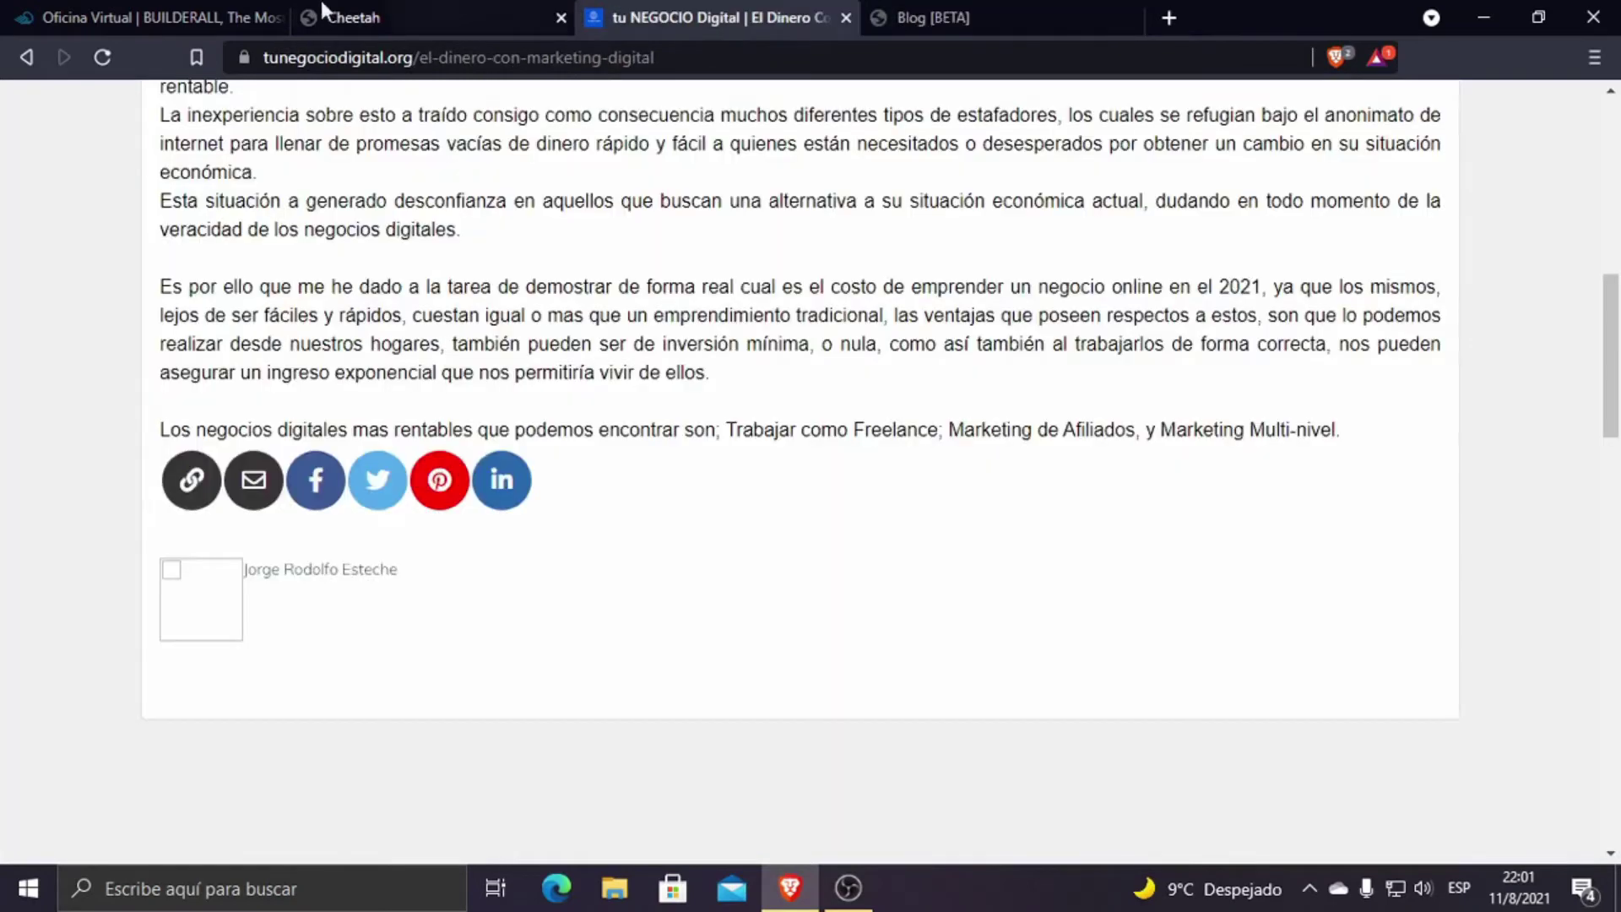
pyautogui.click(329, 15)
pyautogui.scroll(15, 1162, 600)
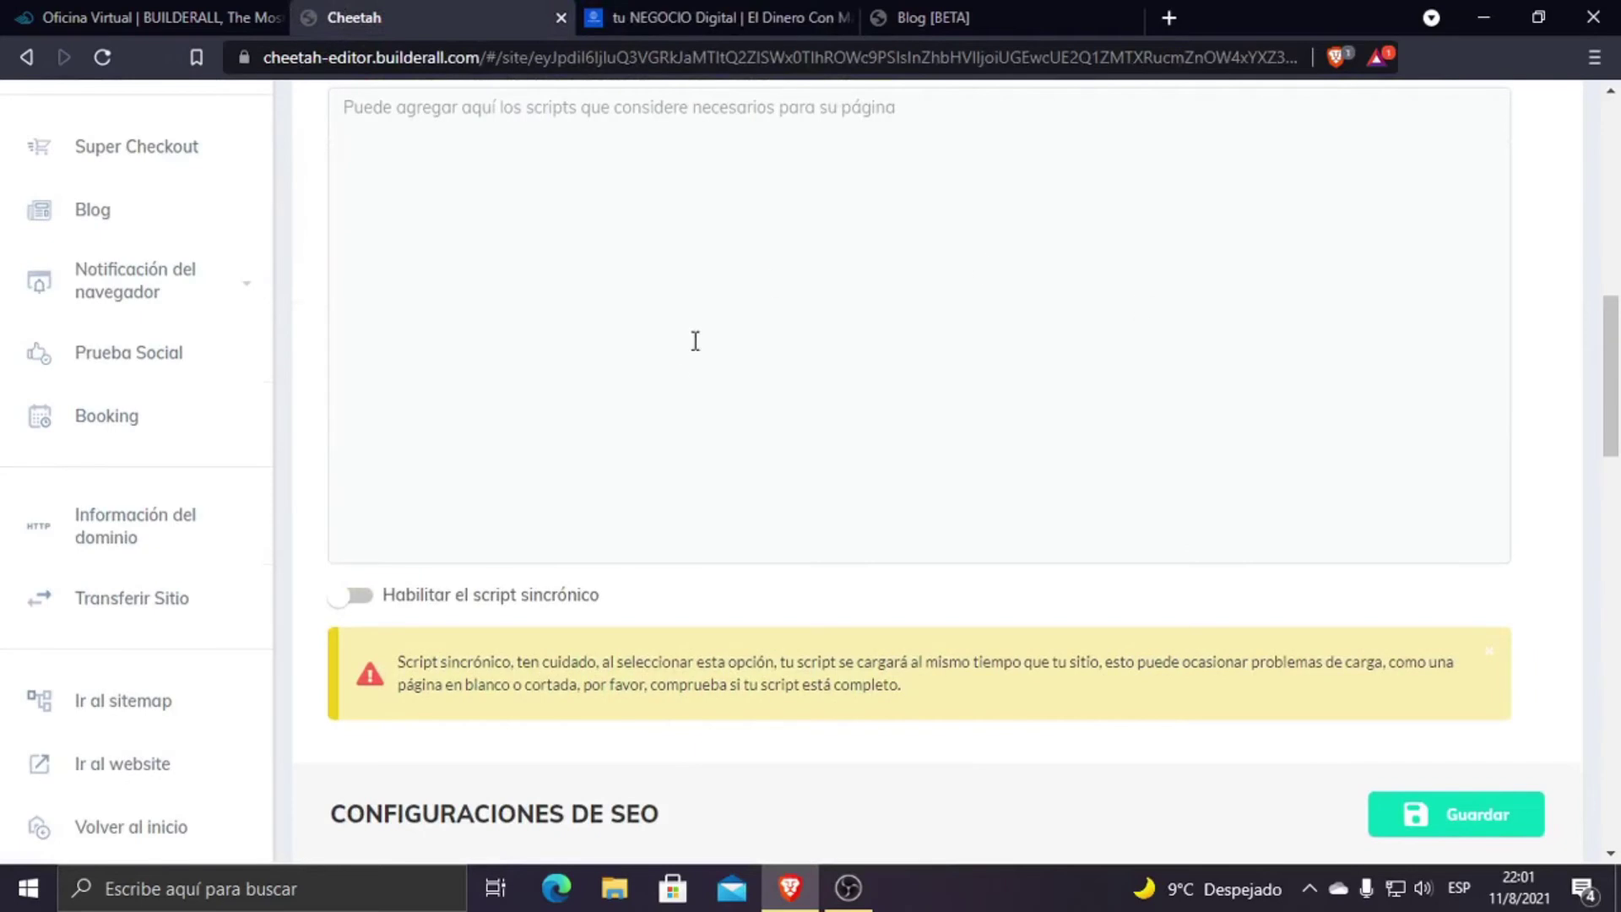
pyautogui.click(155, 217)
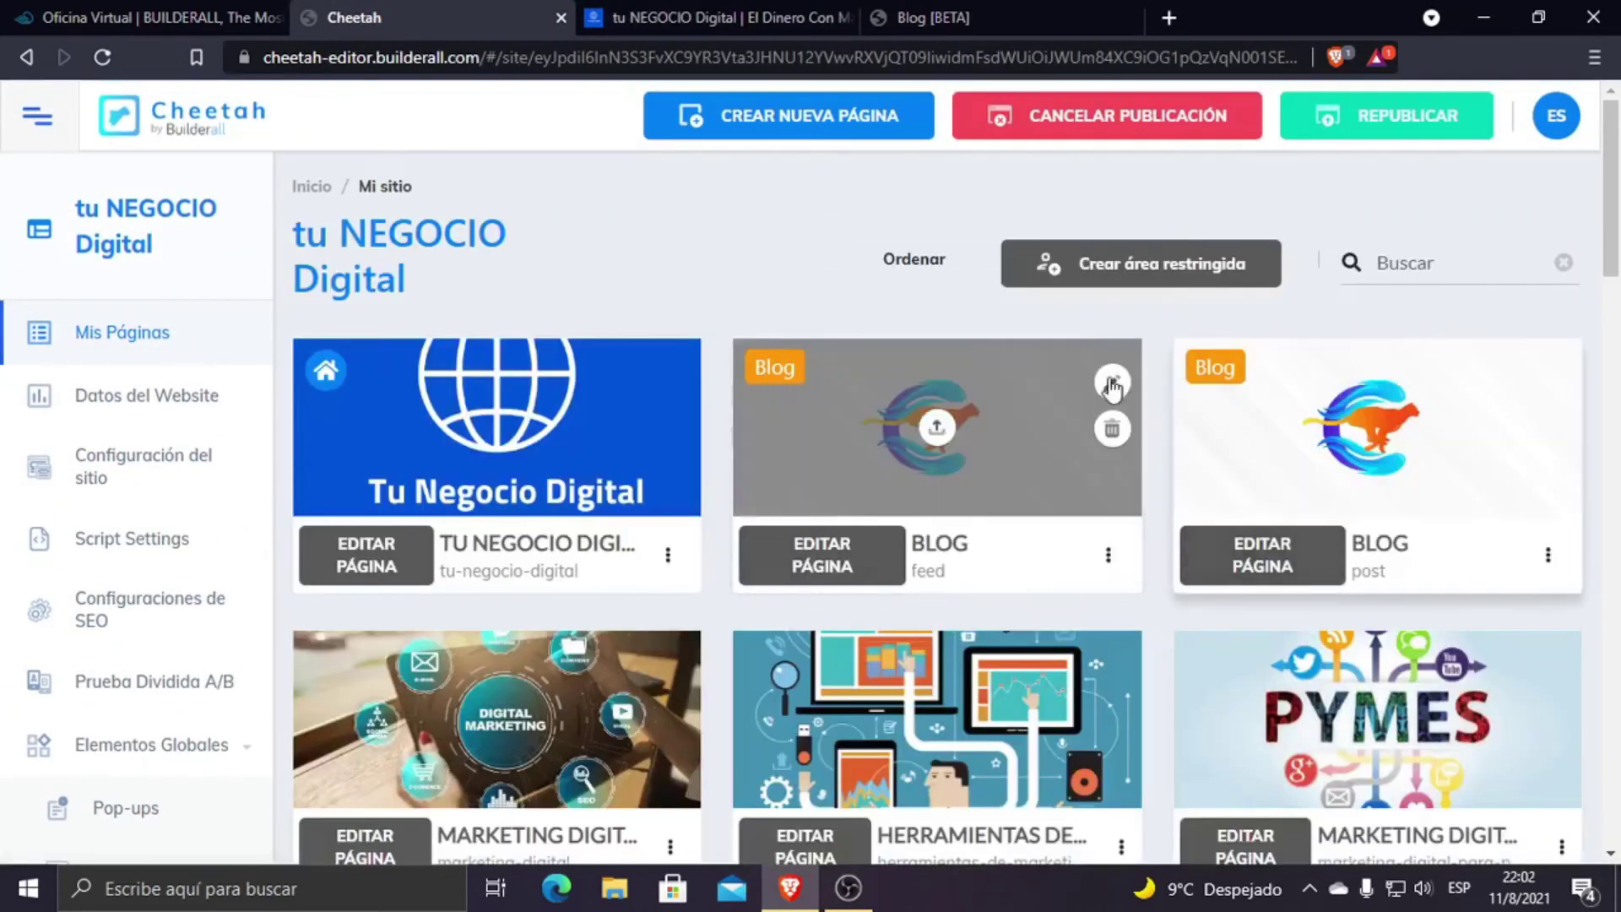
# Step: Set the blog's SEO Keywords to "como ganar dinero con marketing digital, ganar dinero con multinivel, ganar dinero como freelance, ganar dinero con marketing de afiliados"
pyautogui.click(929, 17)
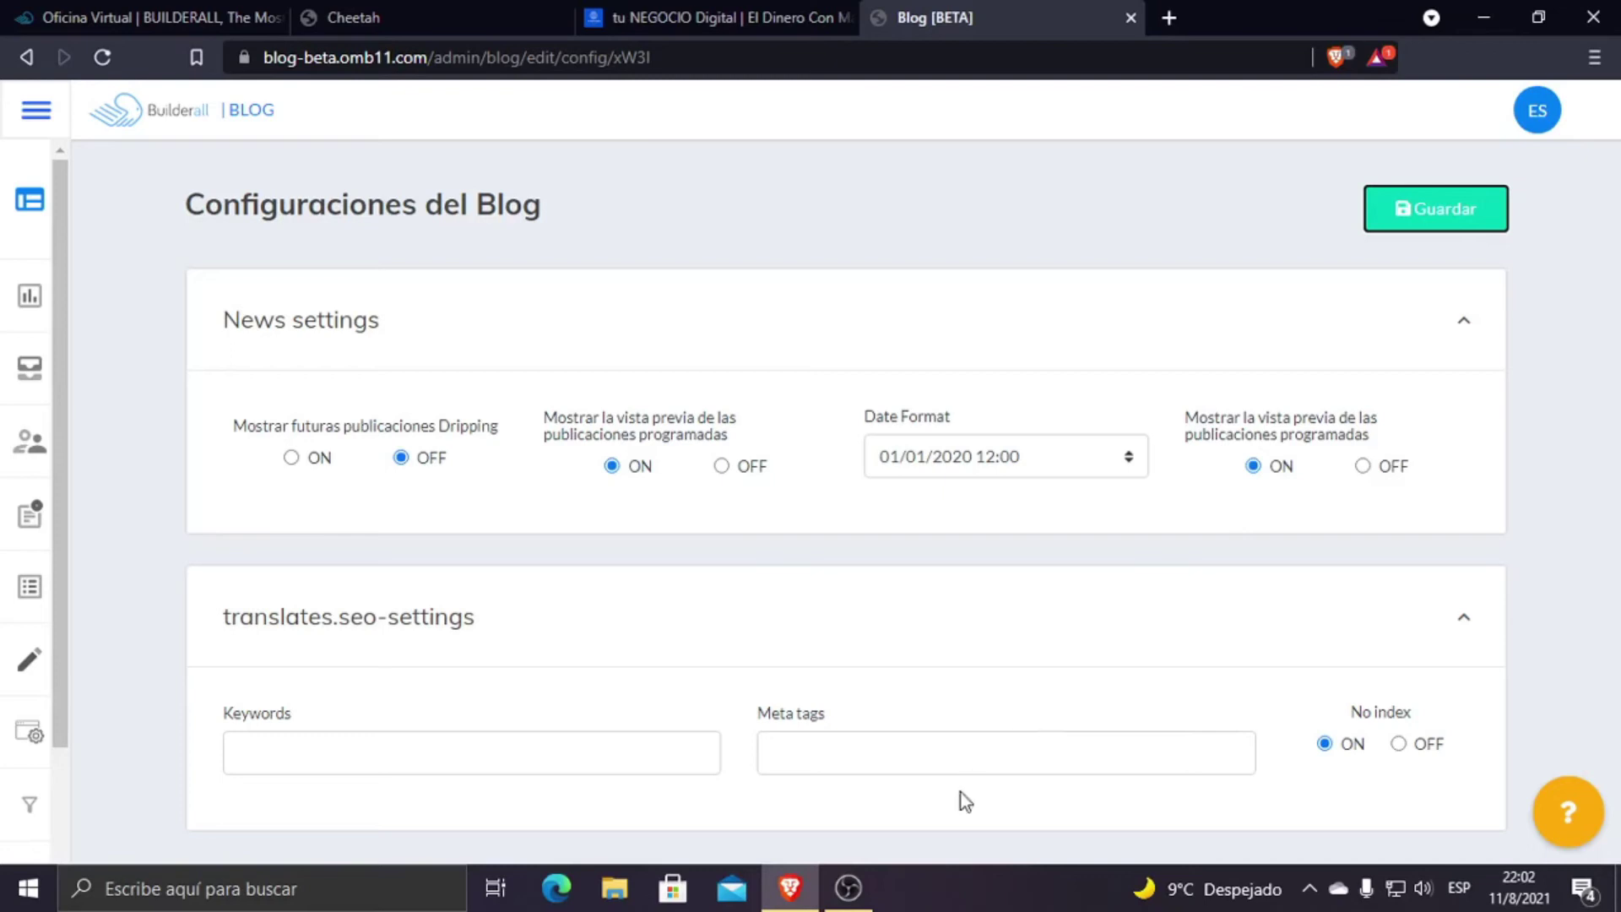
pyautogui.click(293, 751)
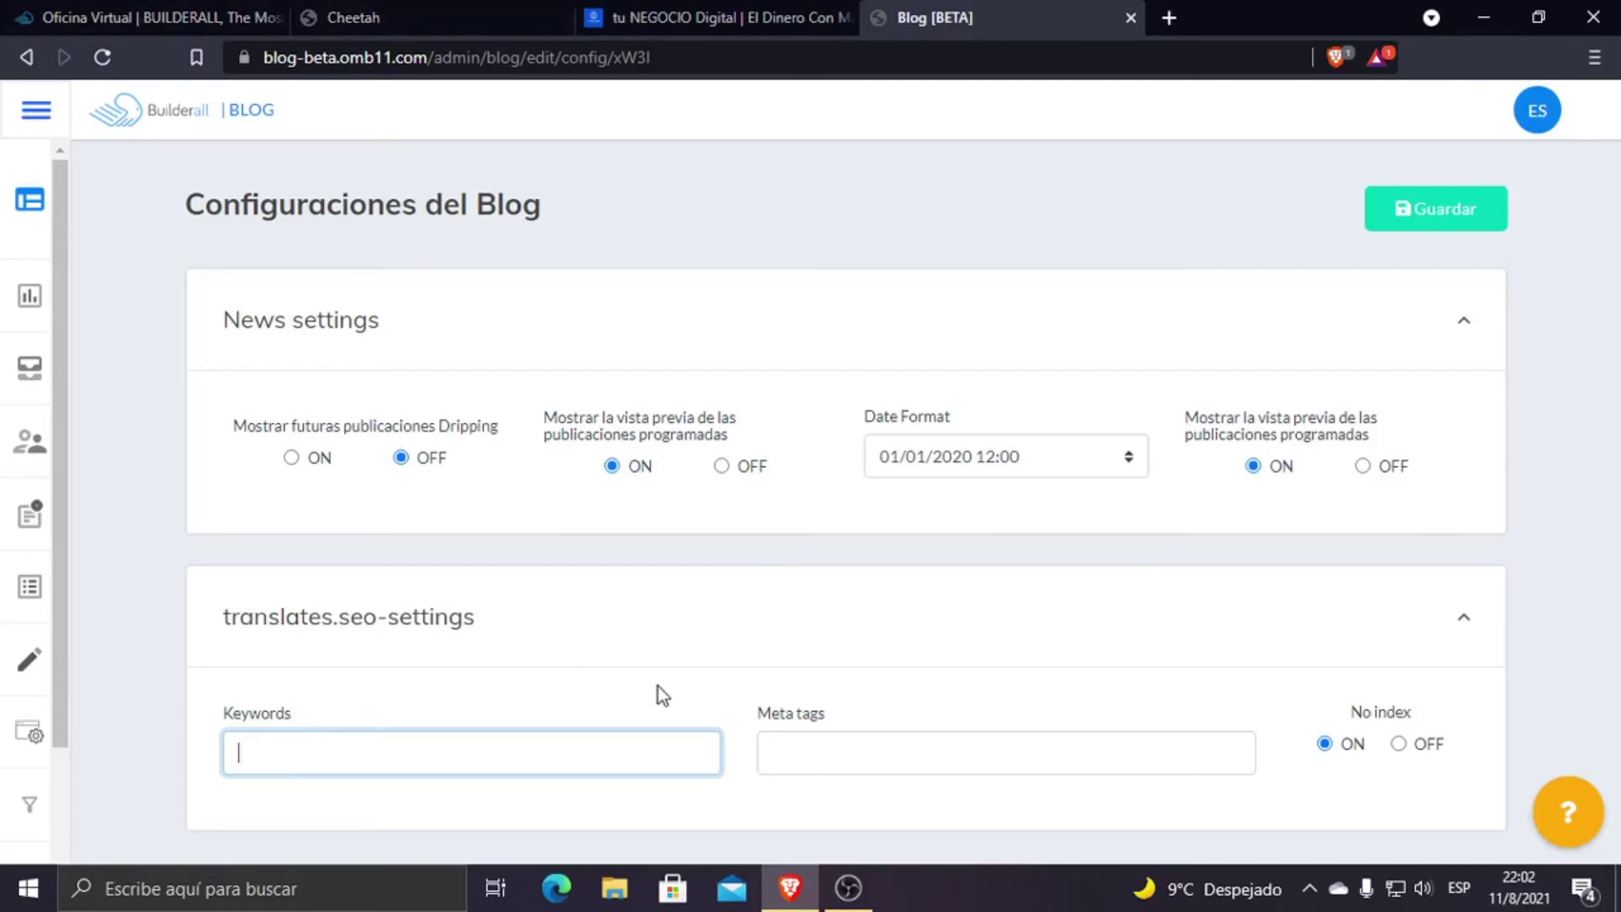
pyautogui.write('como ganar dinero con marketin')
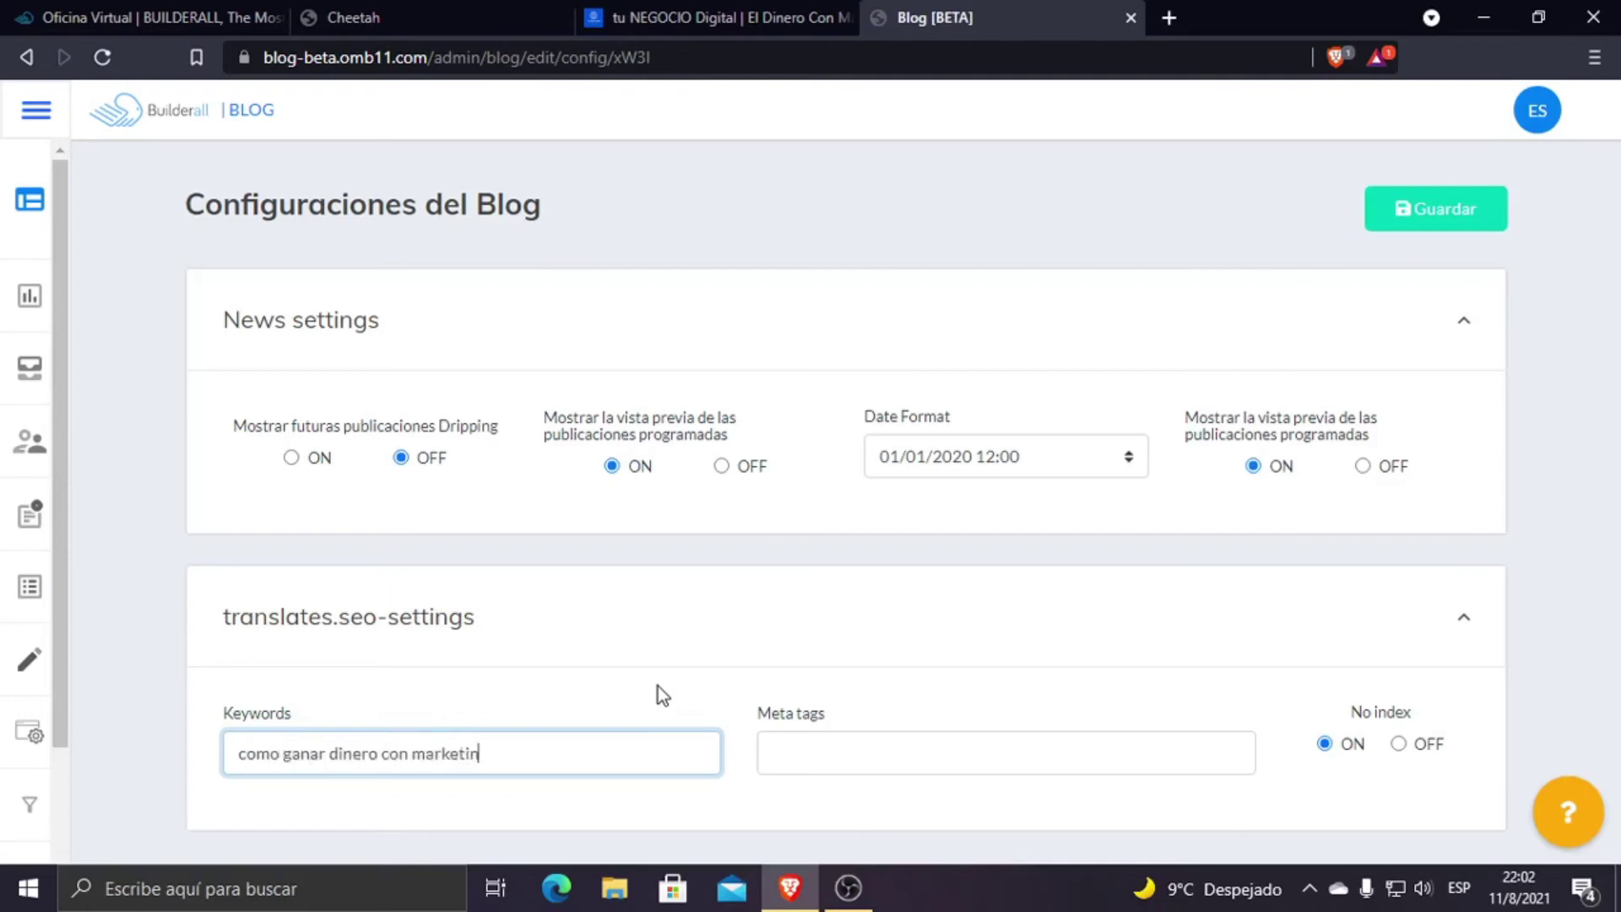
pyautogui.write('g digital, ganar dinero con mul')
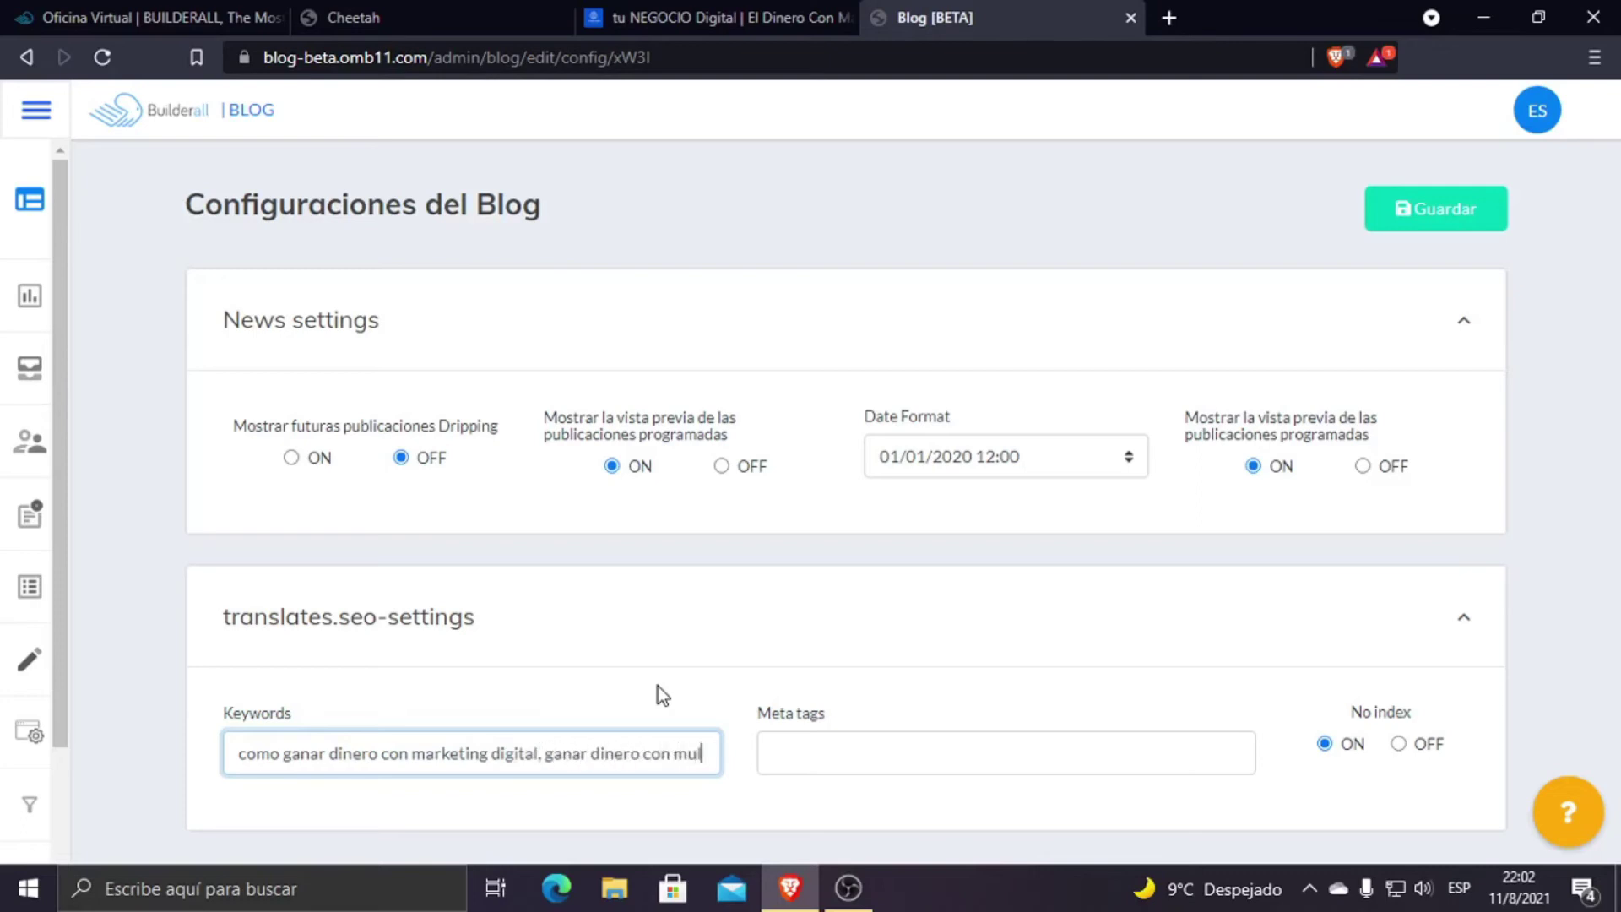
pyautogui.write('tinivel, ganar dinero')
pyautogui.write(' como')
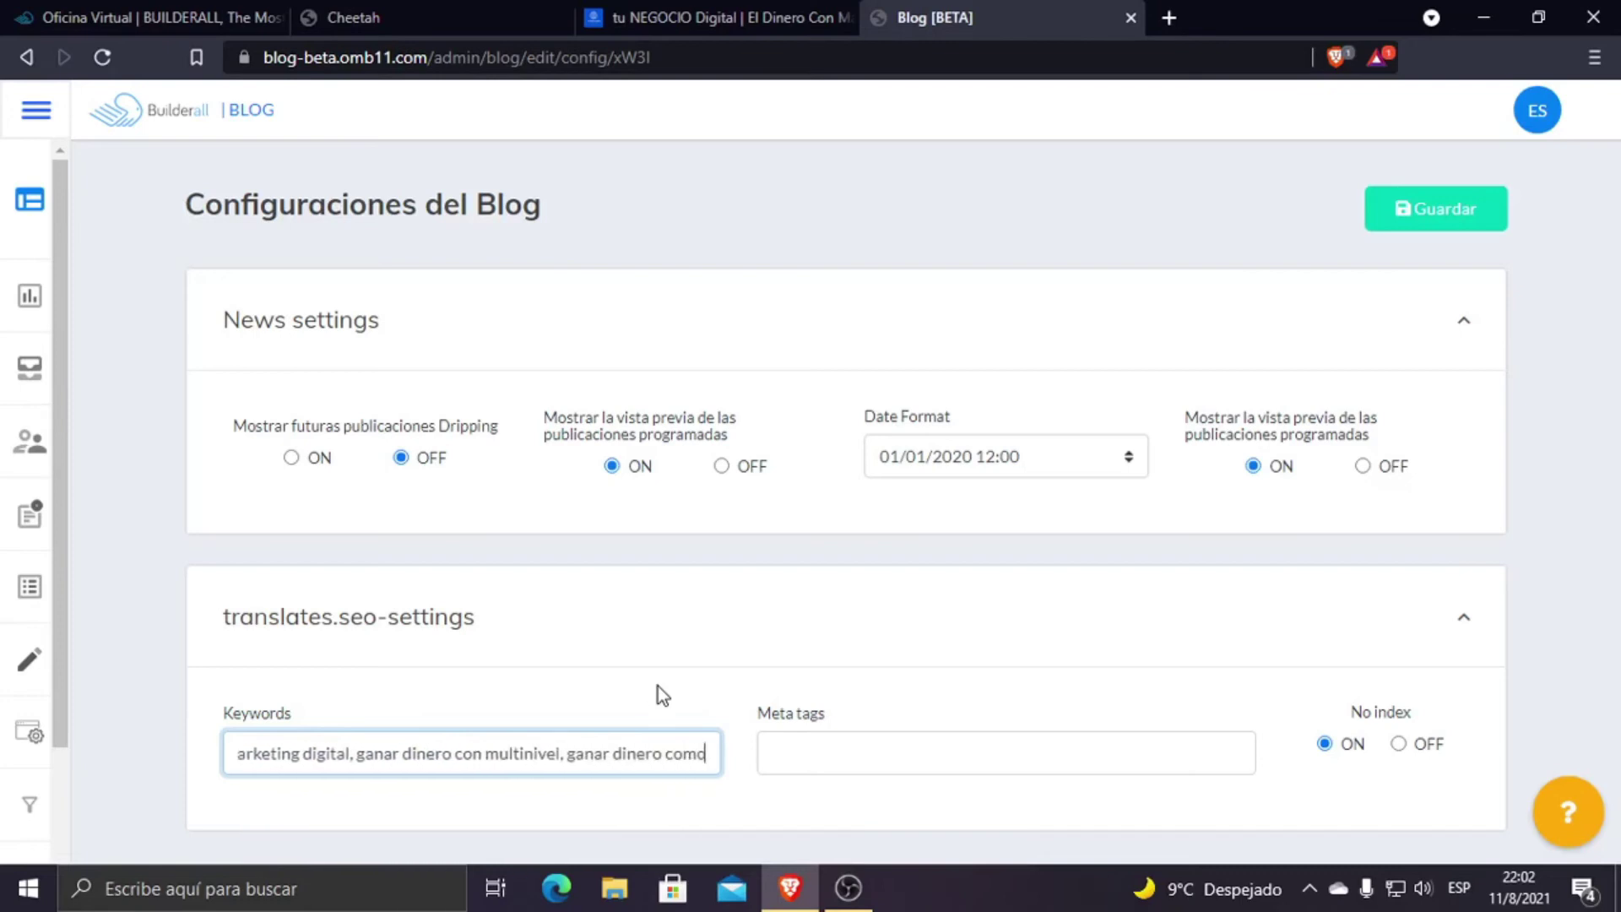
pyautogui.write(' freelance')
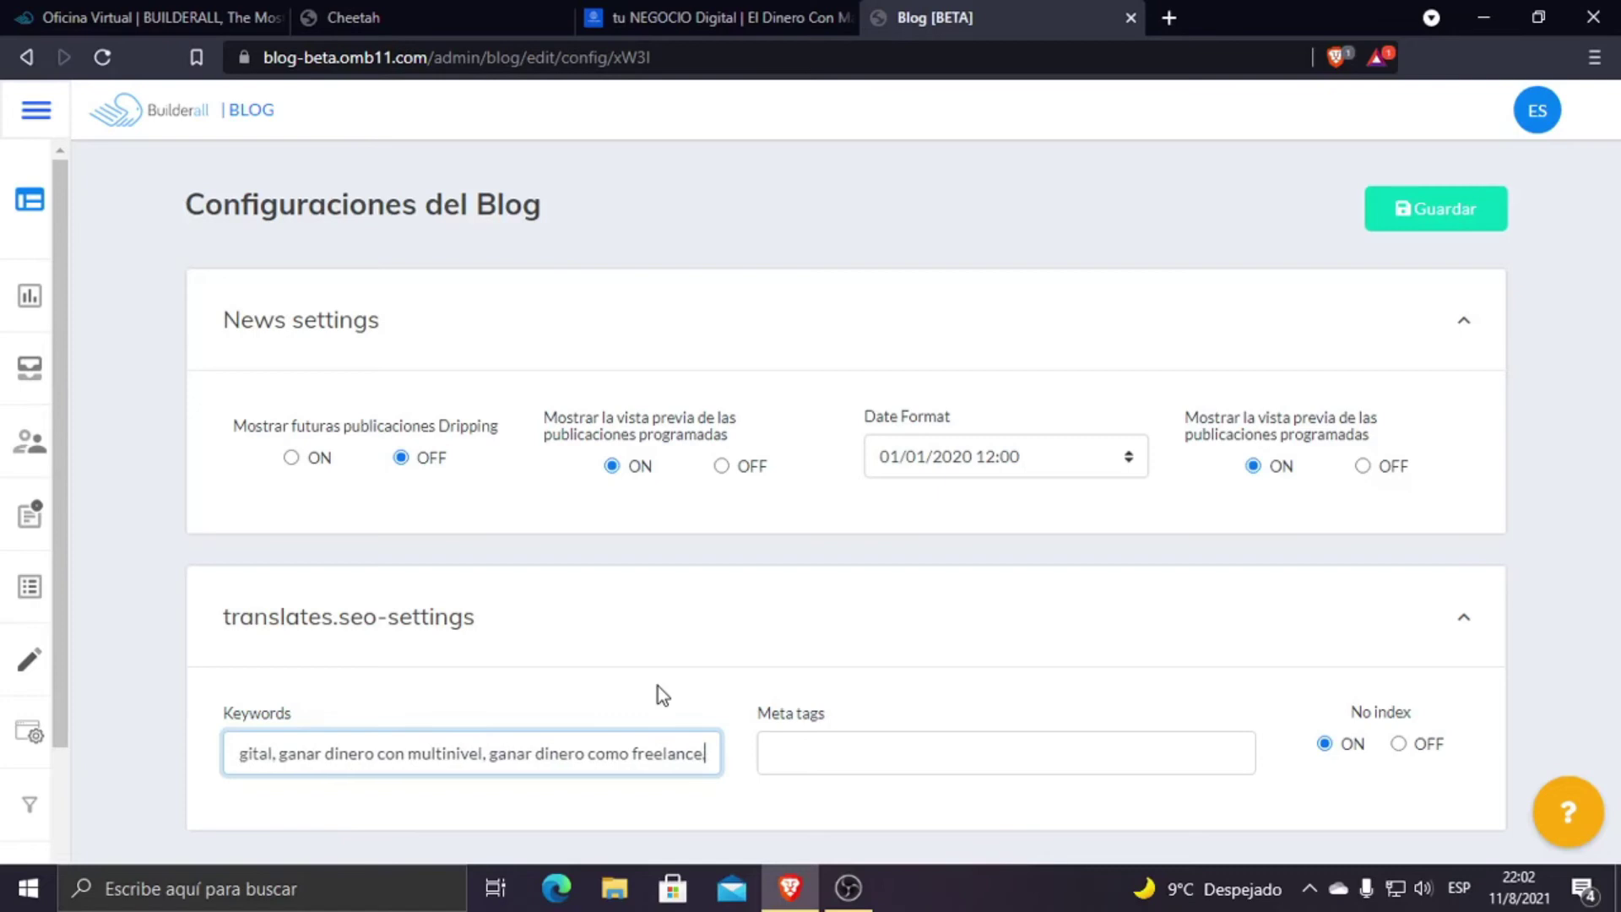
pyautogui.write(', ganar')
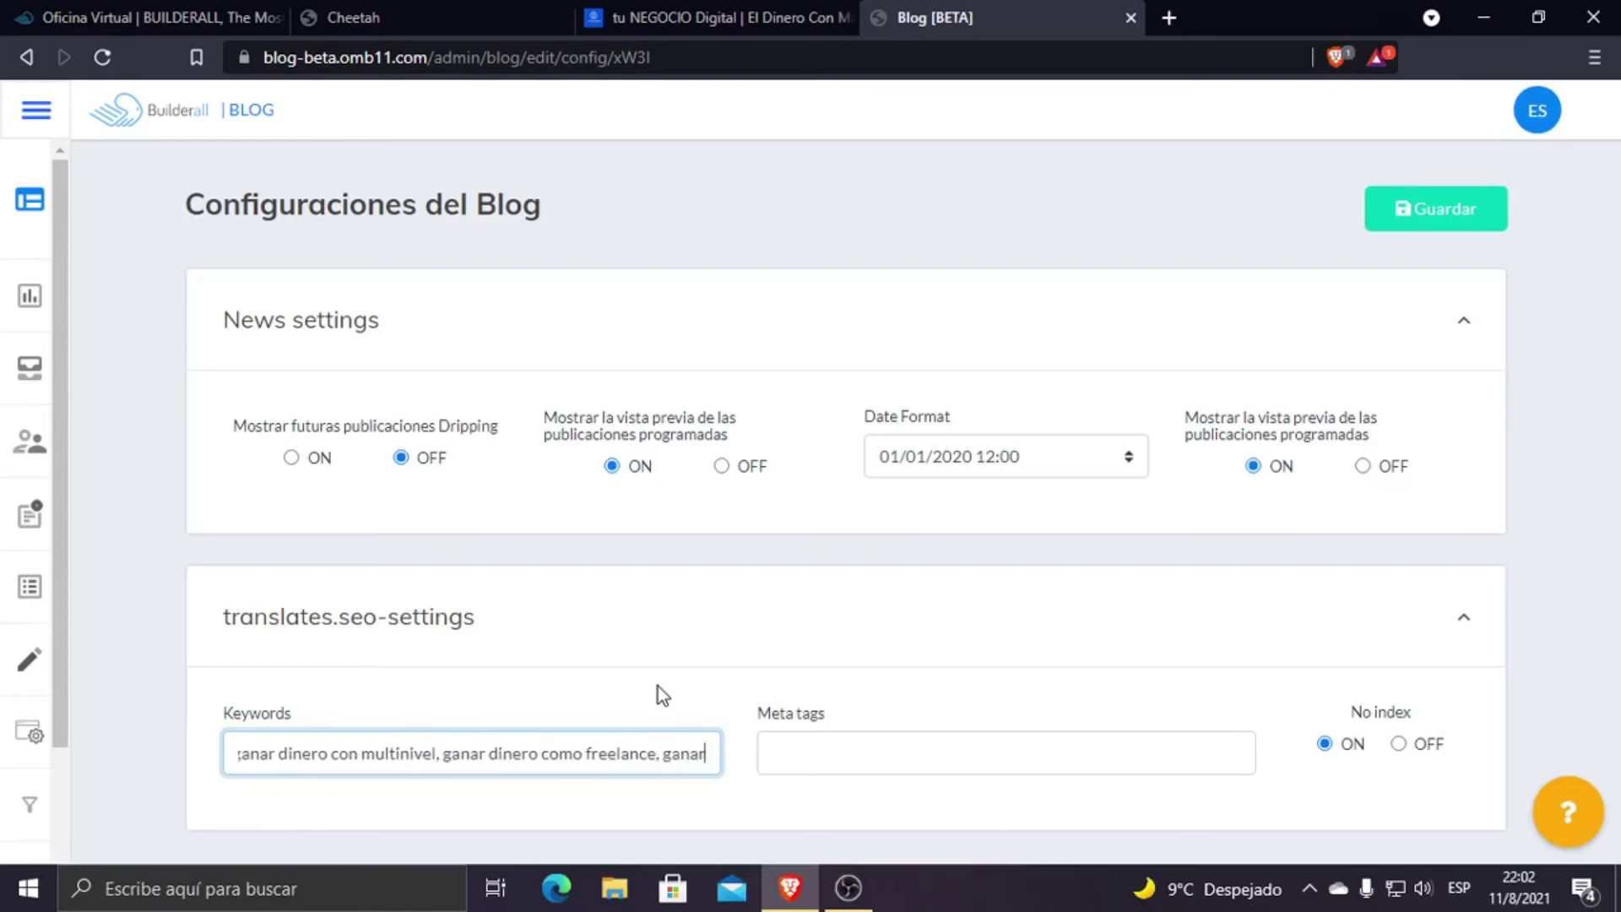
pyautogui.write(' dinero con mar')
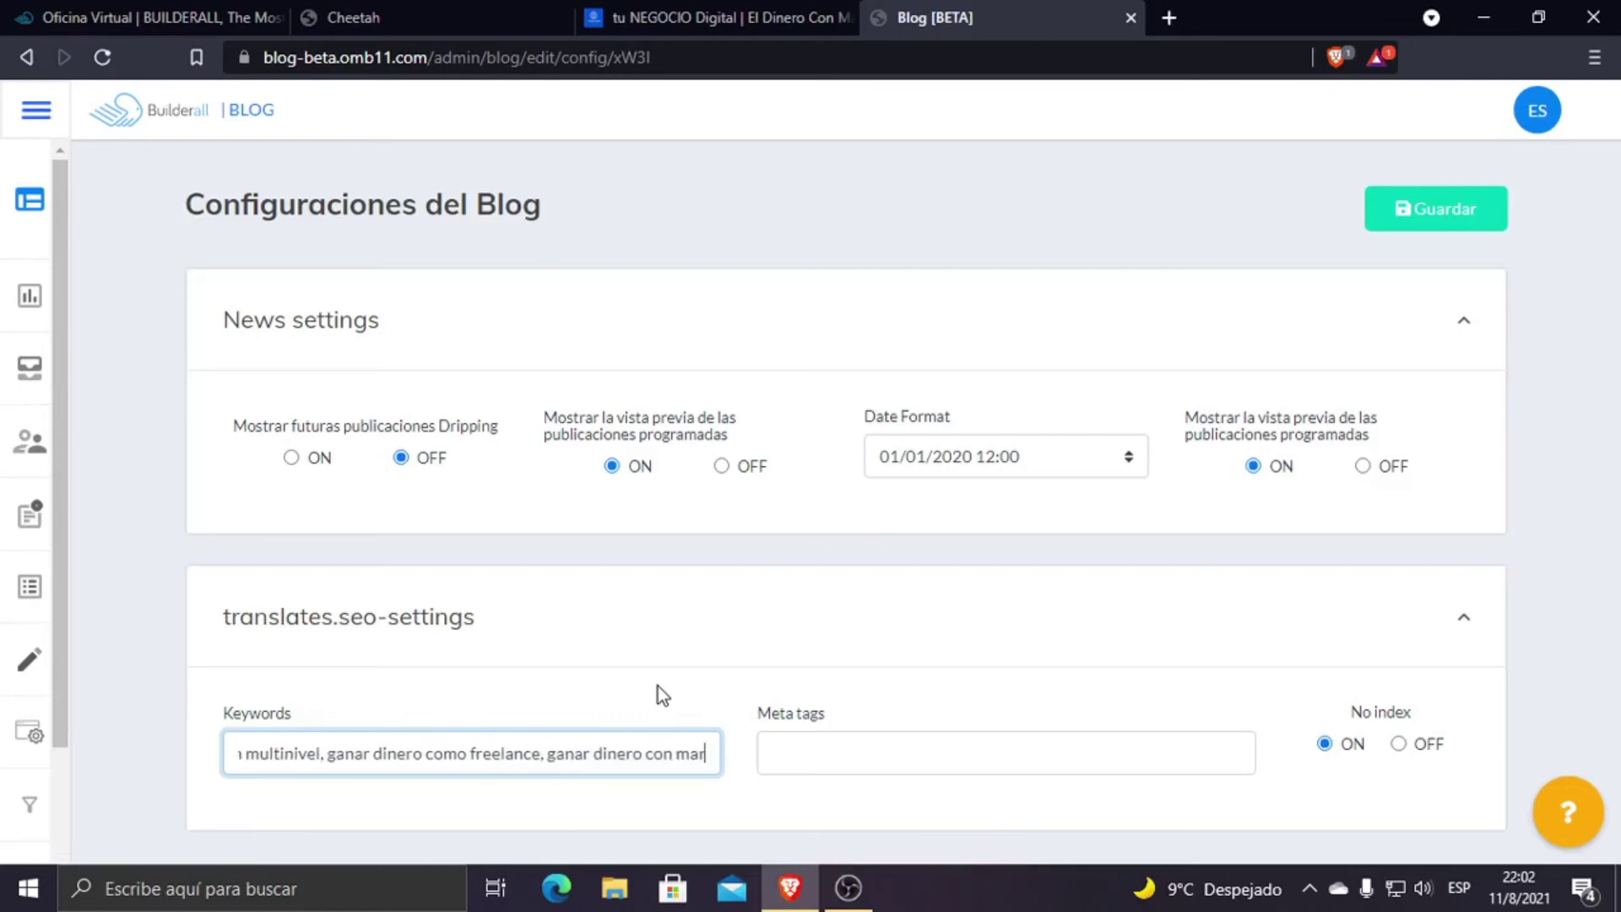
pyautogui.write('keting de afiliados')
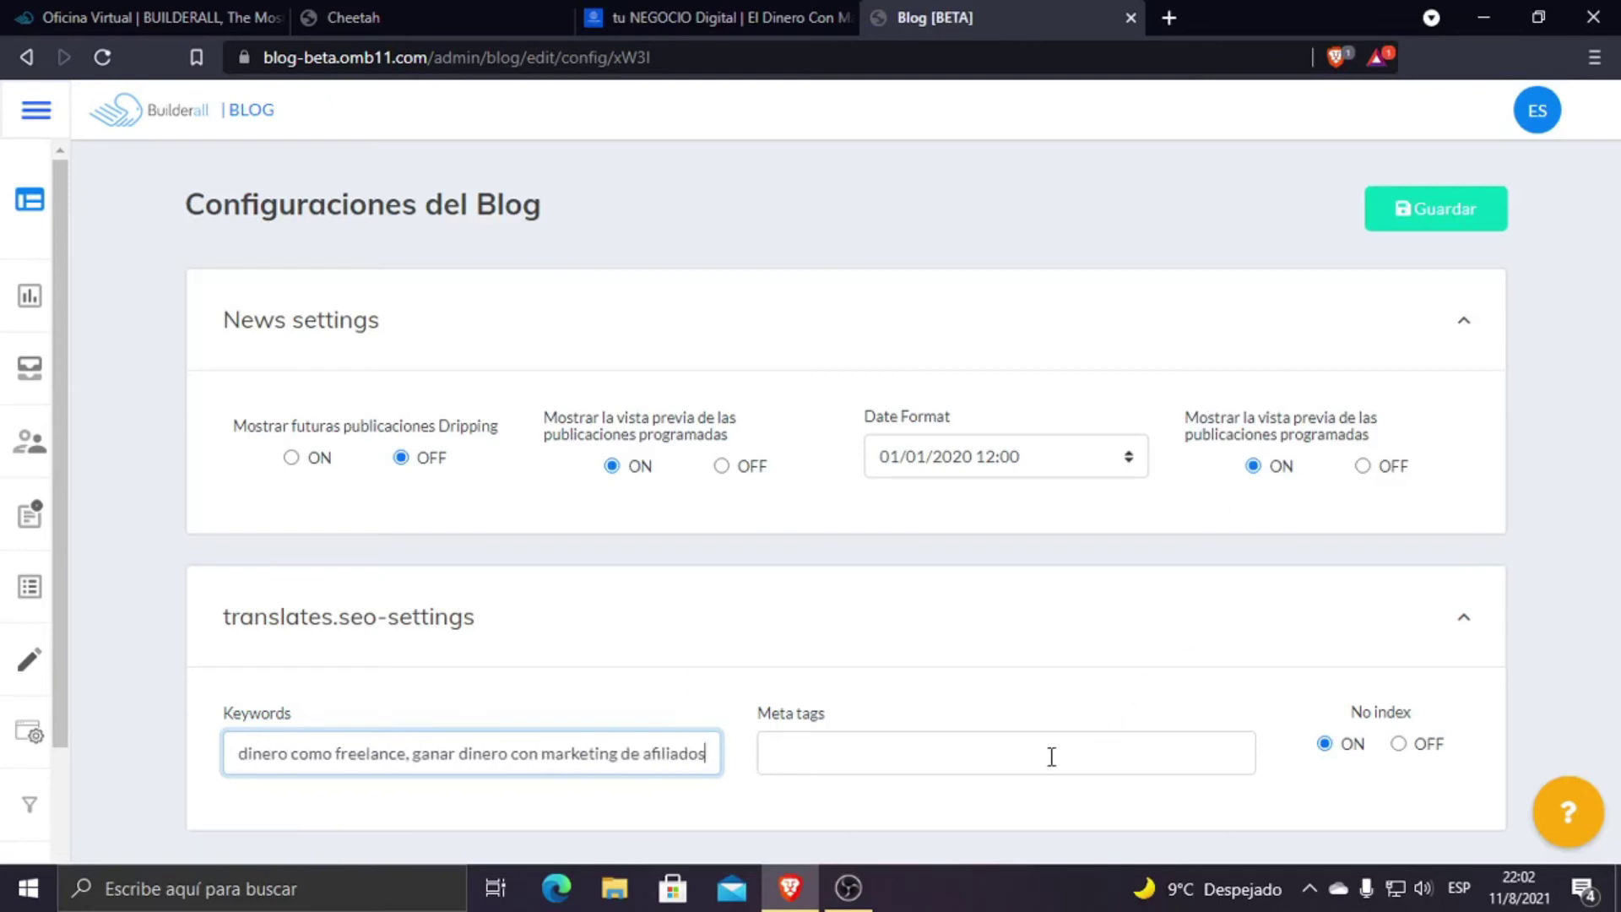
pyautogui.click(1023, 765)
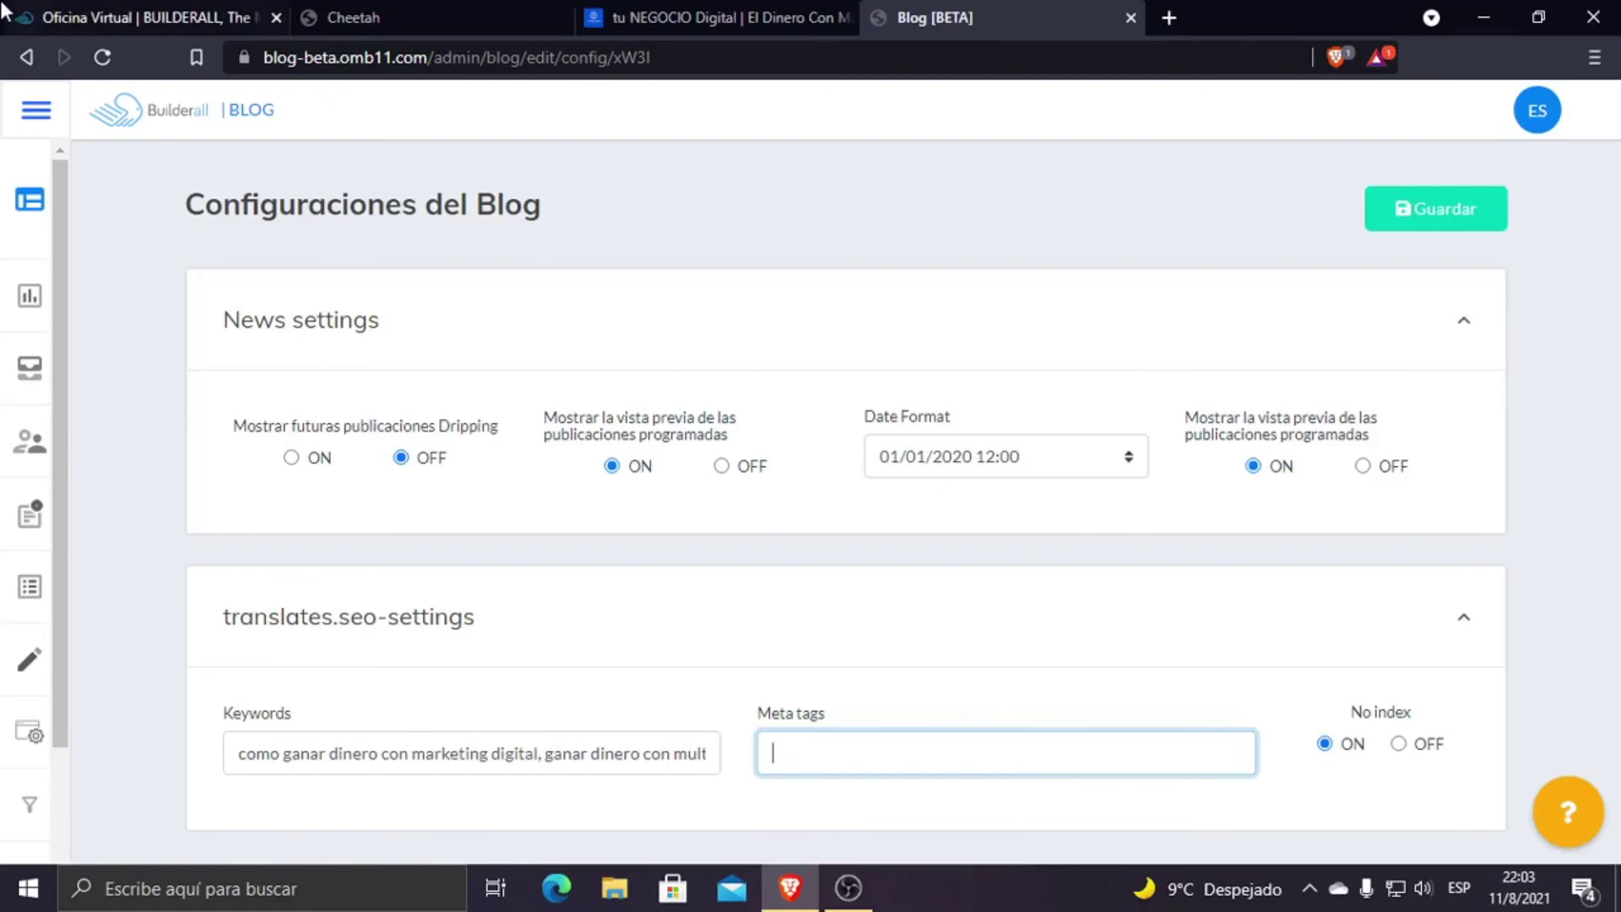
# Step: Start a new post from the blog's publications, check its template selection, and return to the publications list without saving
pyautogui.moveTo(18, 271)
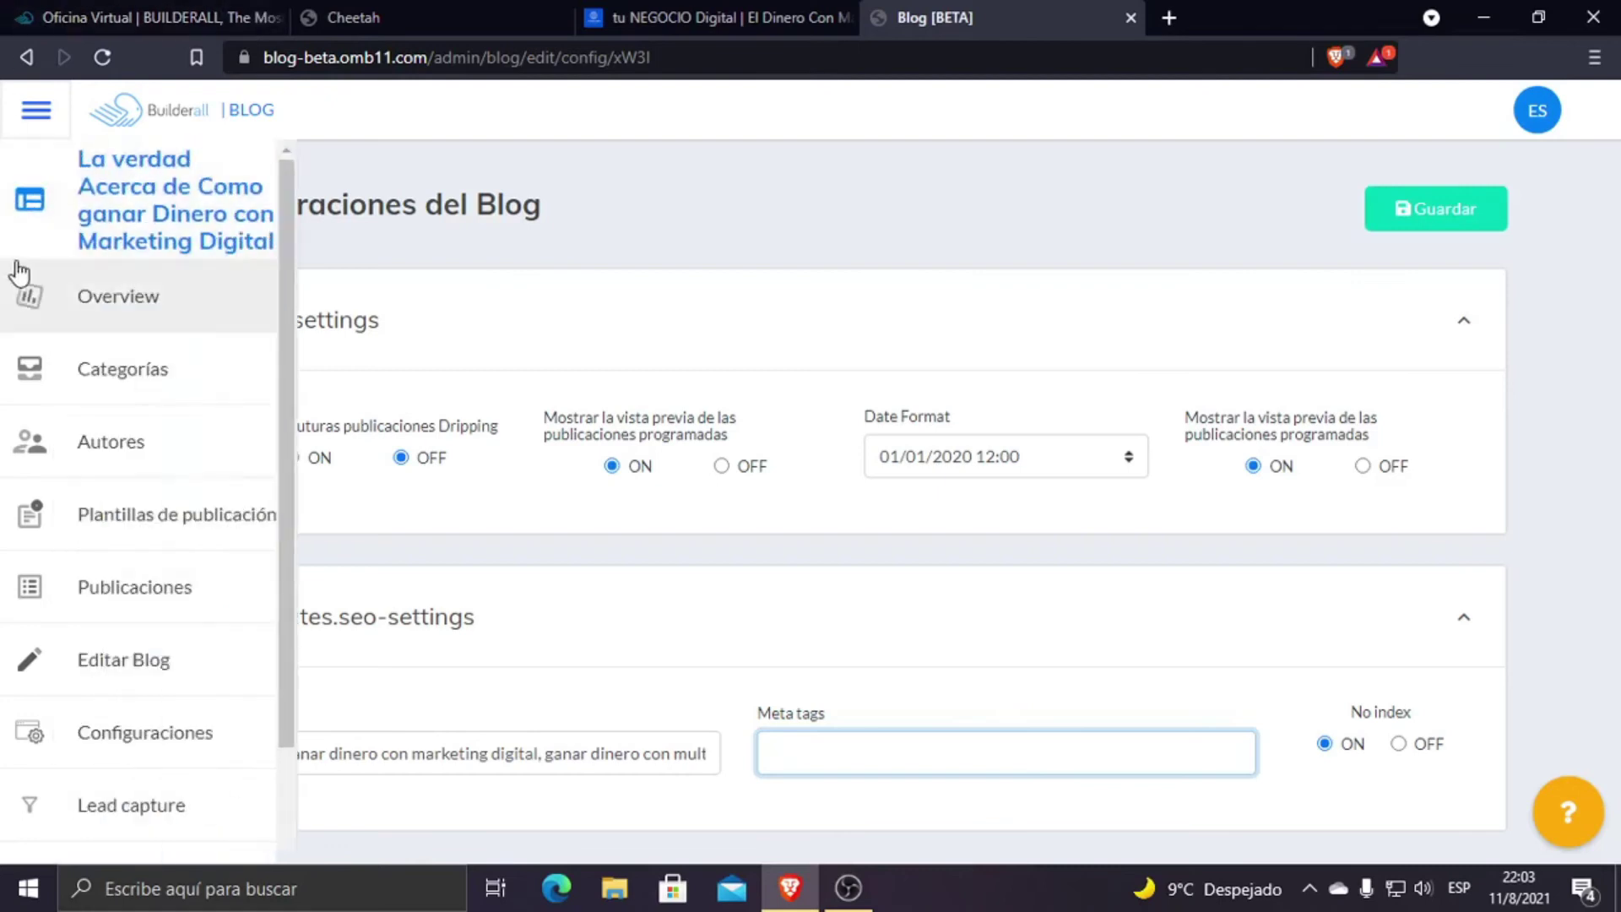
pyautogui.click(160, 587)
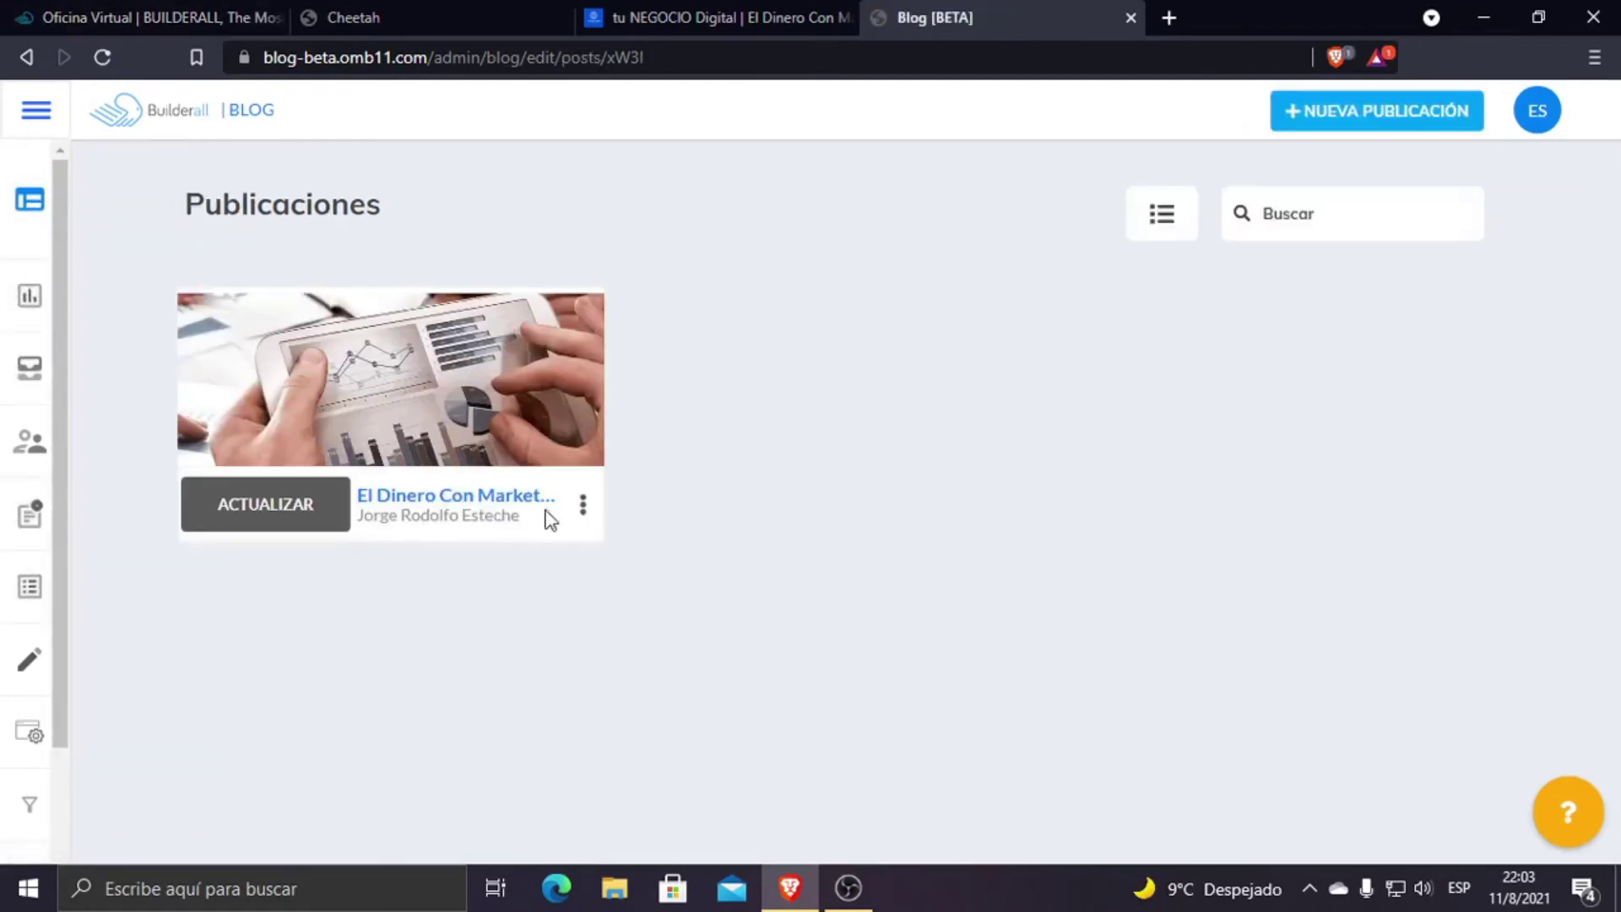
pyautogui.click(1398, 115)
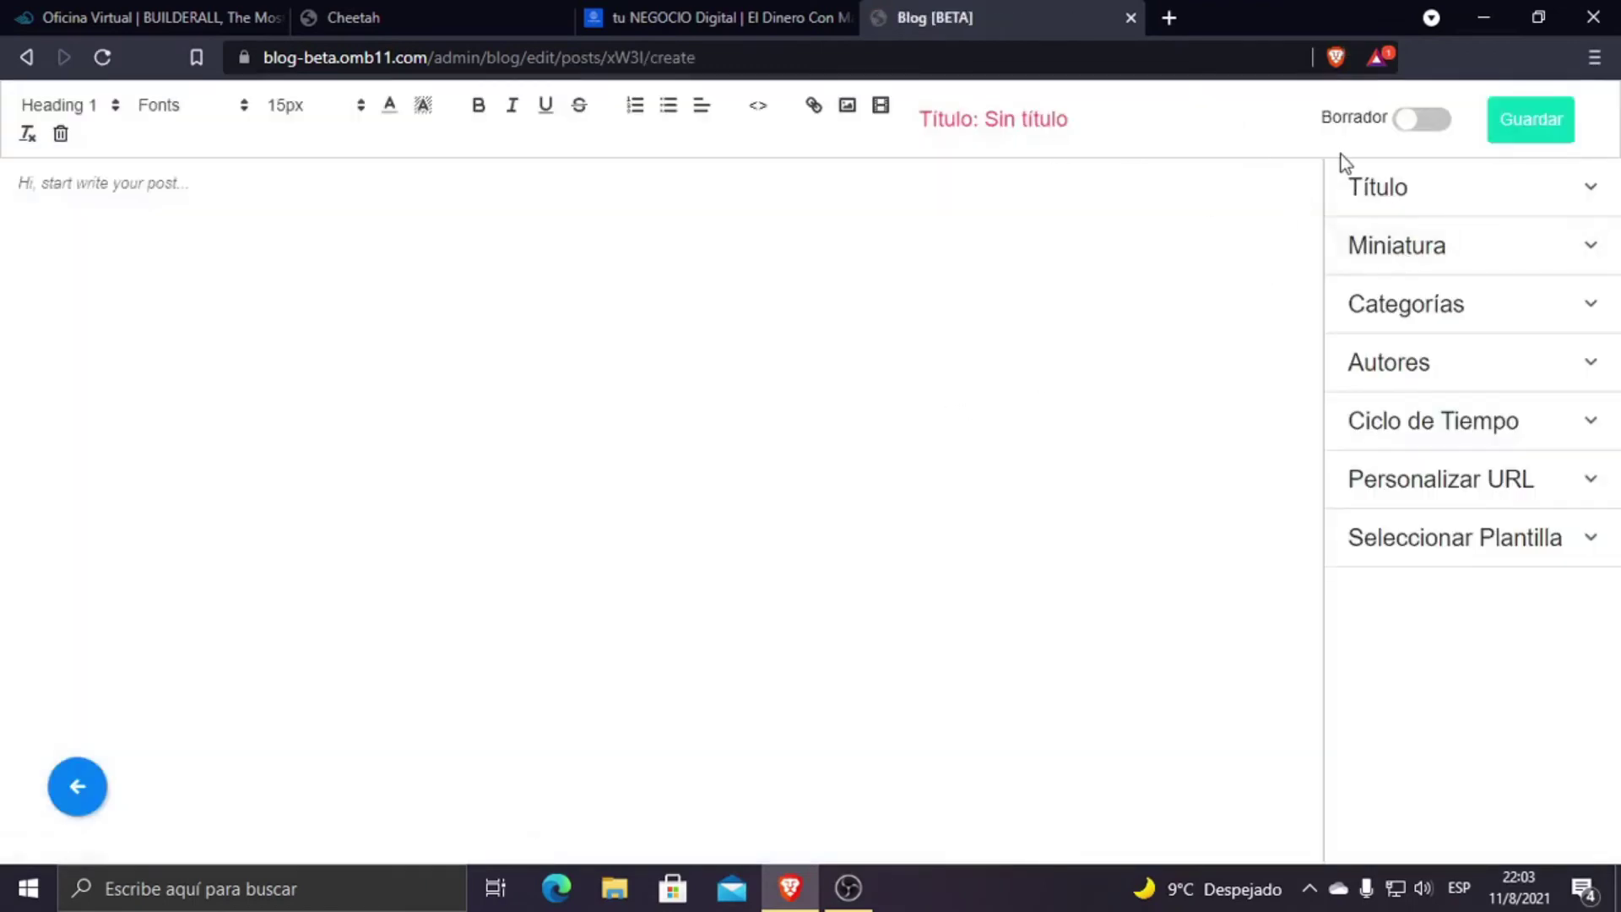
pyautogui.click(1506, 547)
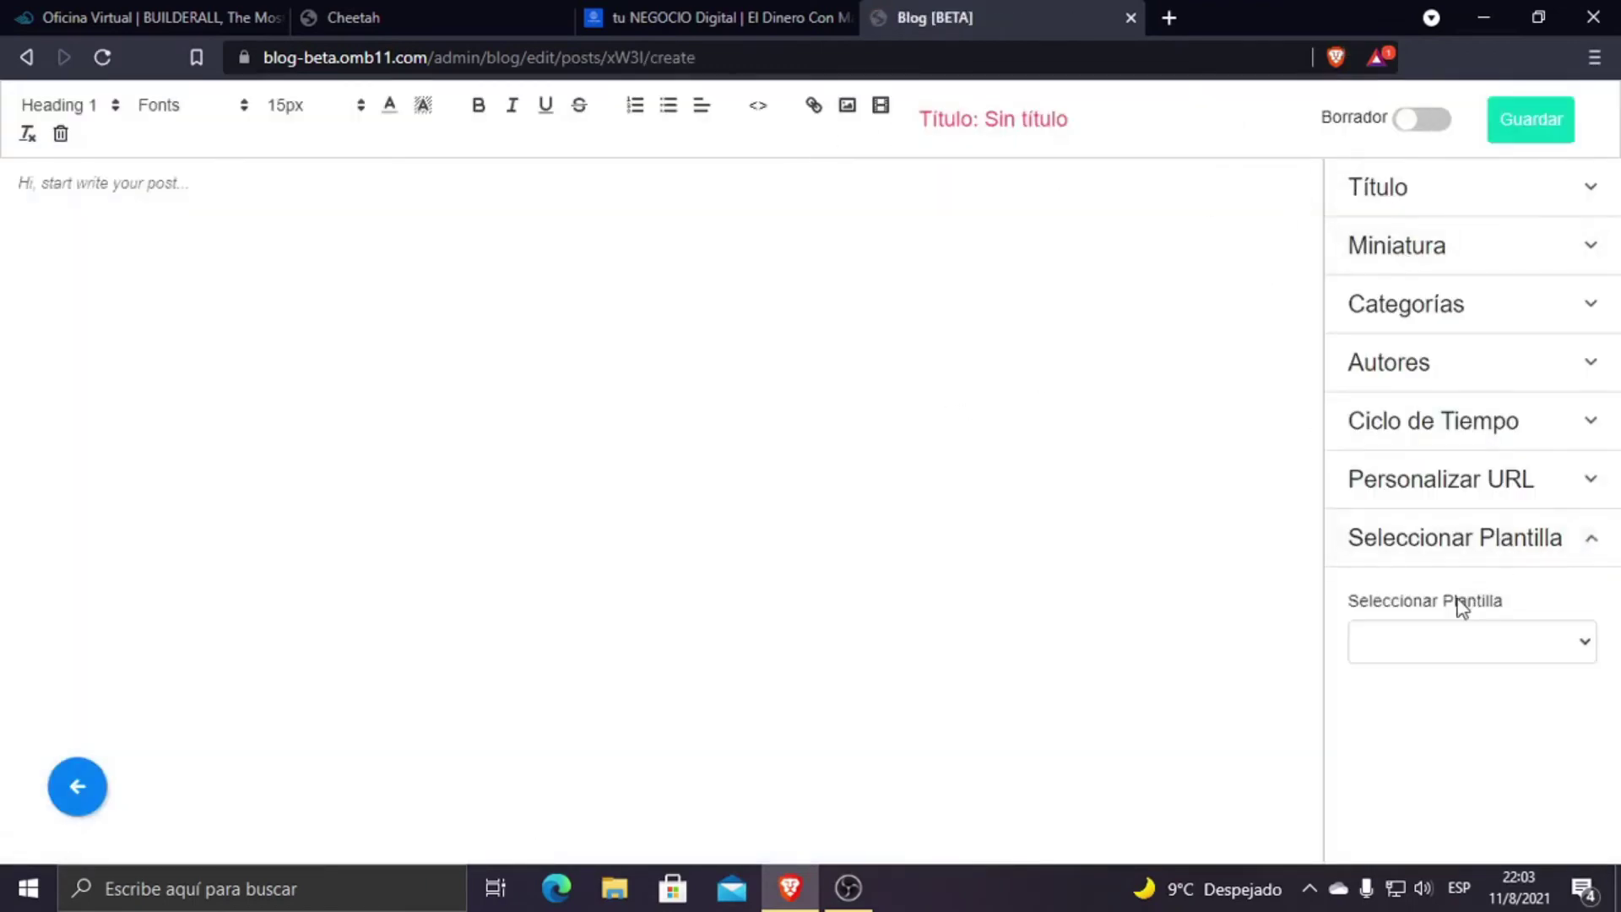
pyautogui.click(1554, 656)
pyautogui.click(1499, 673)
pyautogui.click(76, 788)
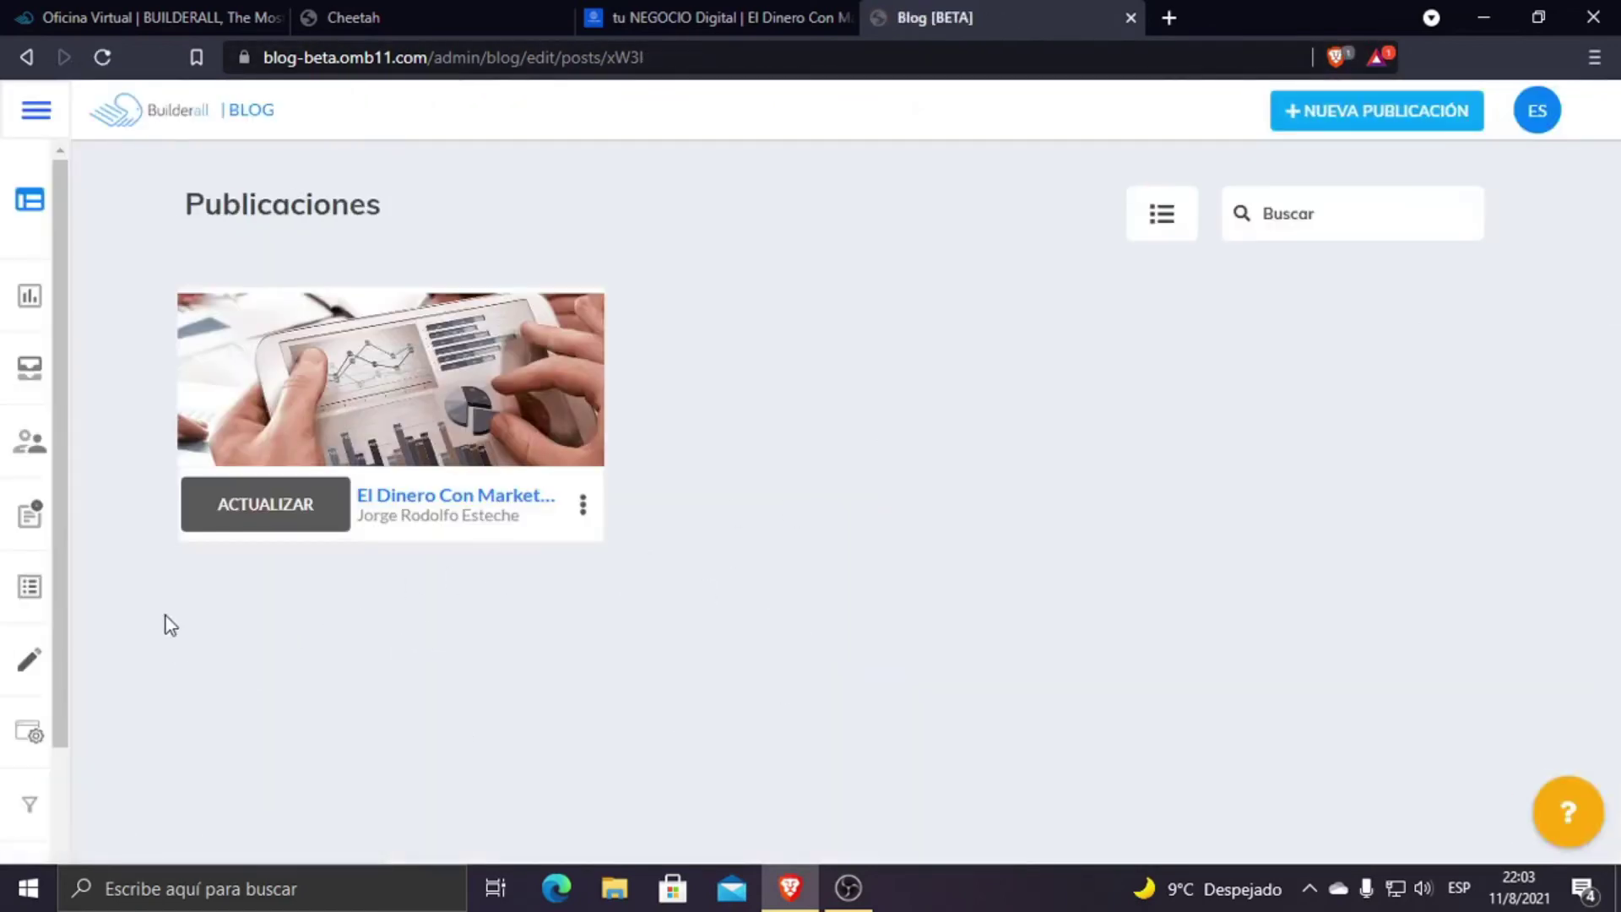
# Step: Open a new template in the blog's publication templates and view the available heading levels
pyautogui.moveTo(18, 535)
pyautogui.click(148, 536)
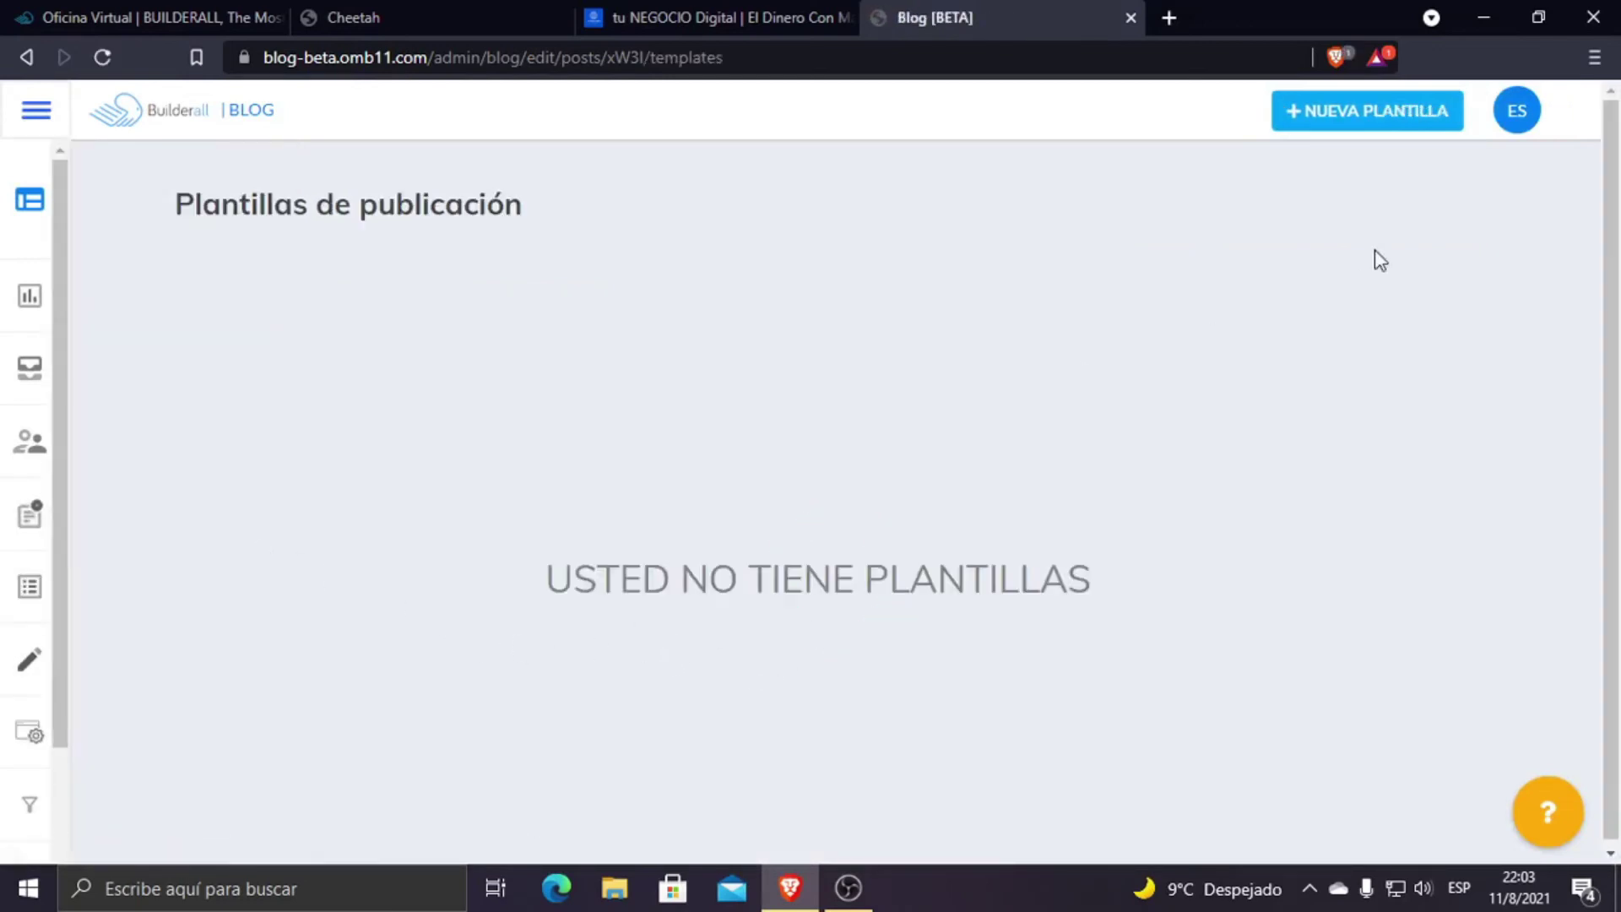
pyautogui.click(1359, 112)
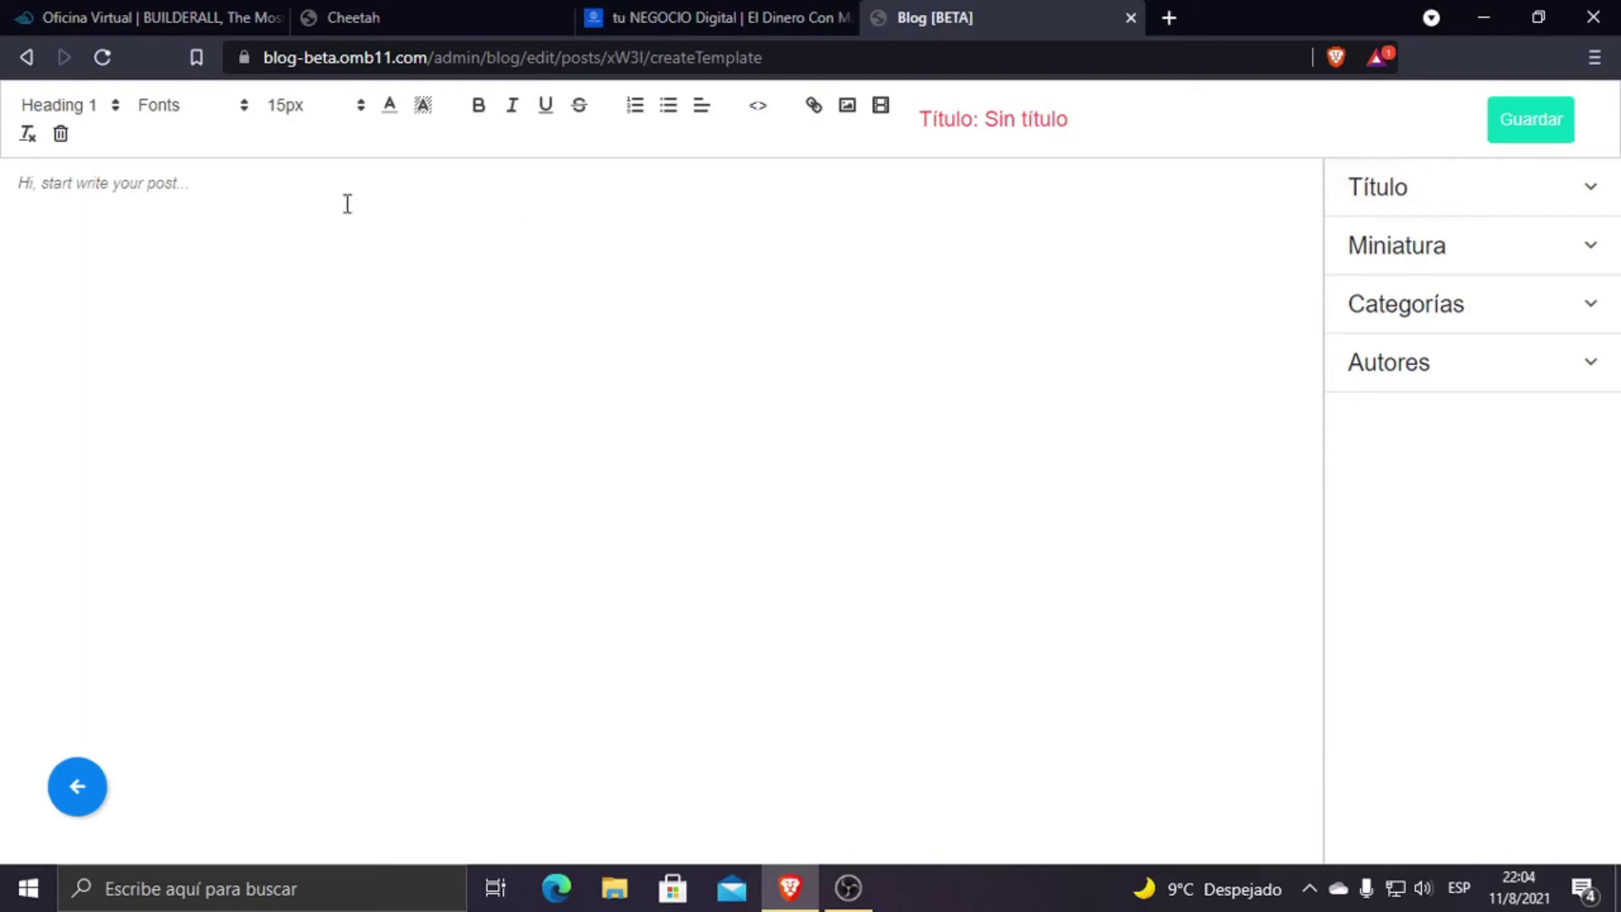
pyautogui.click(101, 113)
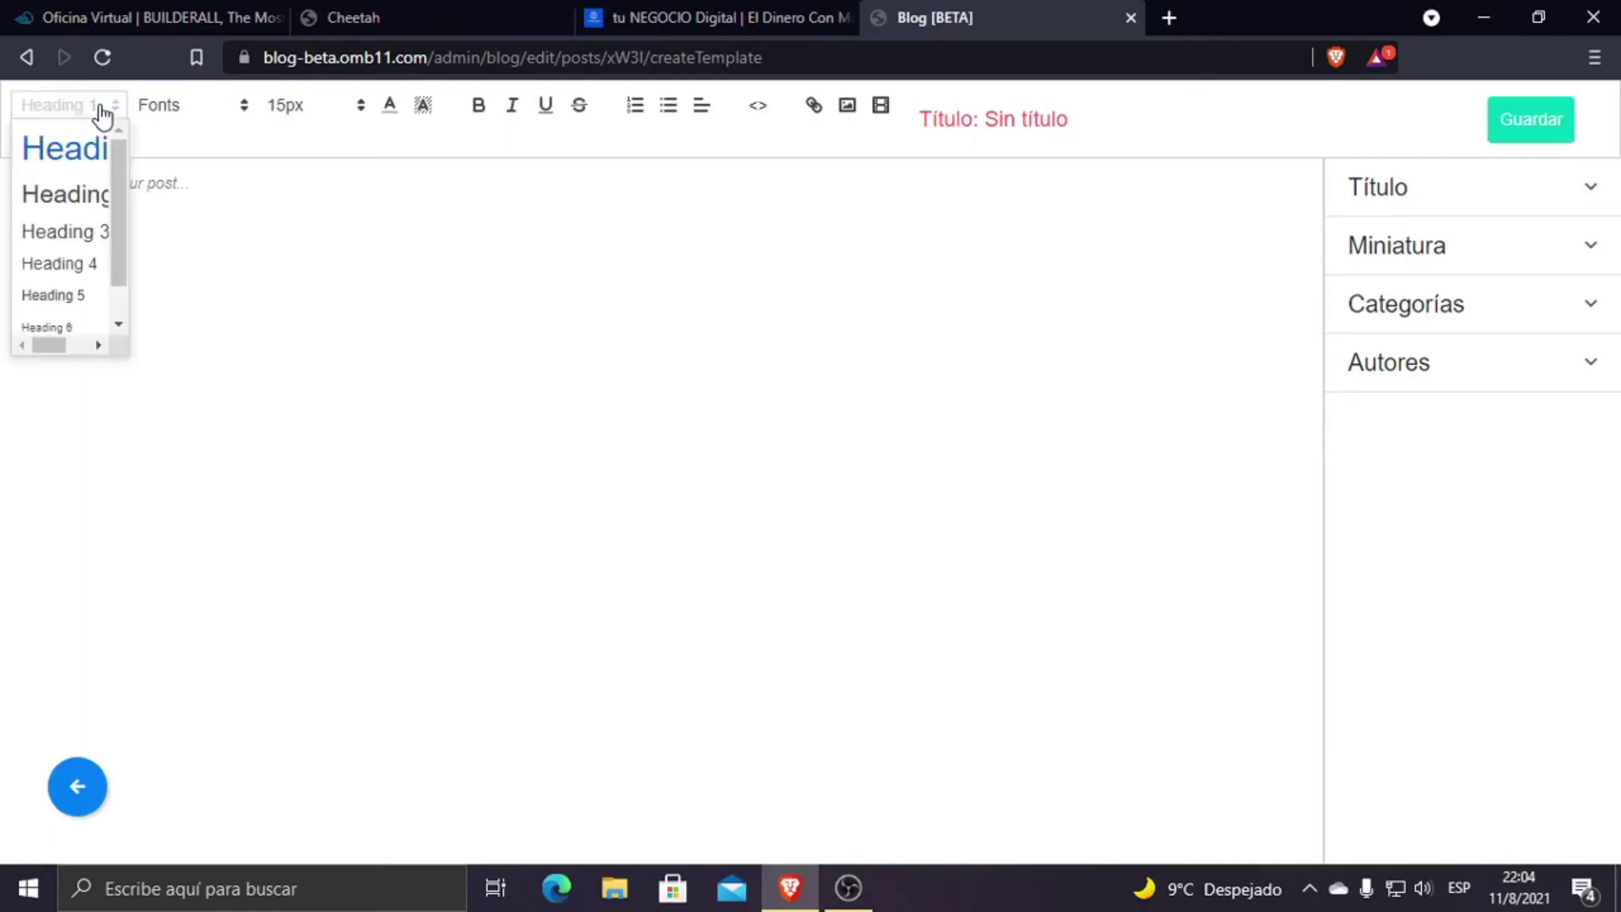
pyautogui.click(643, 261)
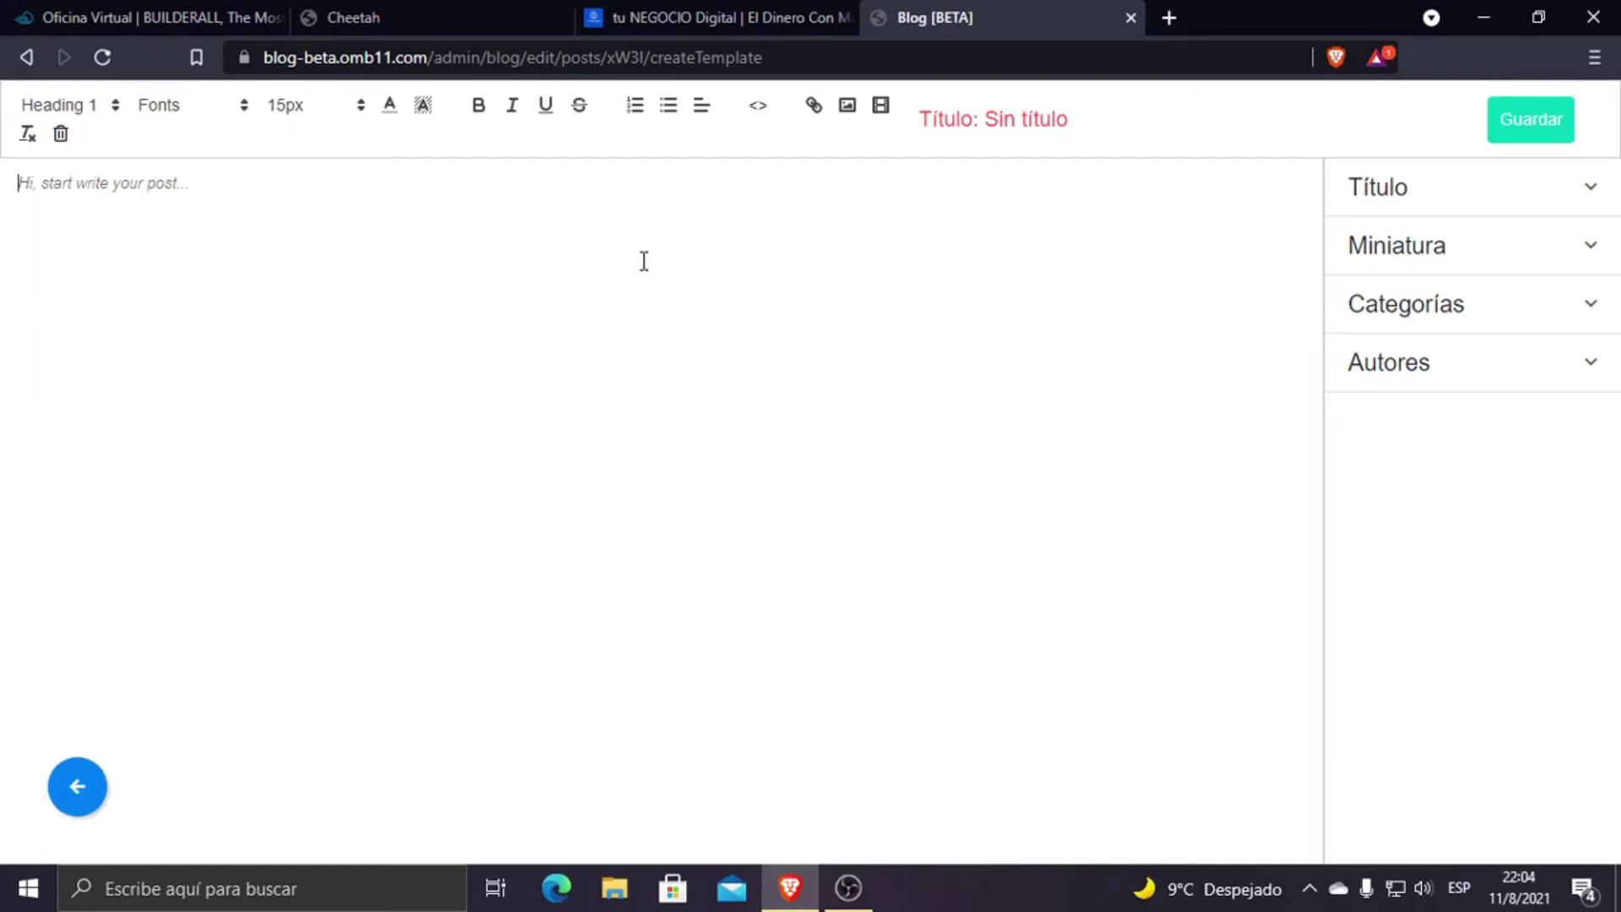
# Step: Compare the title and header area of the published post "El Dinero Con Marketing Digital" with the blank template editor
pyautogui.click(687, 10)
pyautogui.scroll(10, 784, 518)
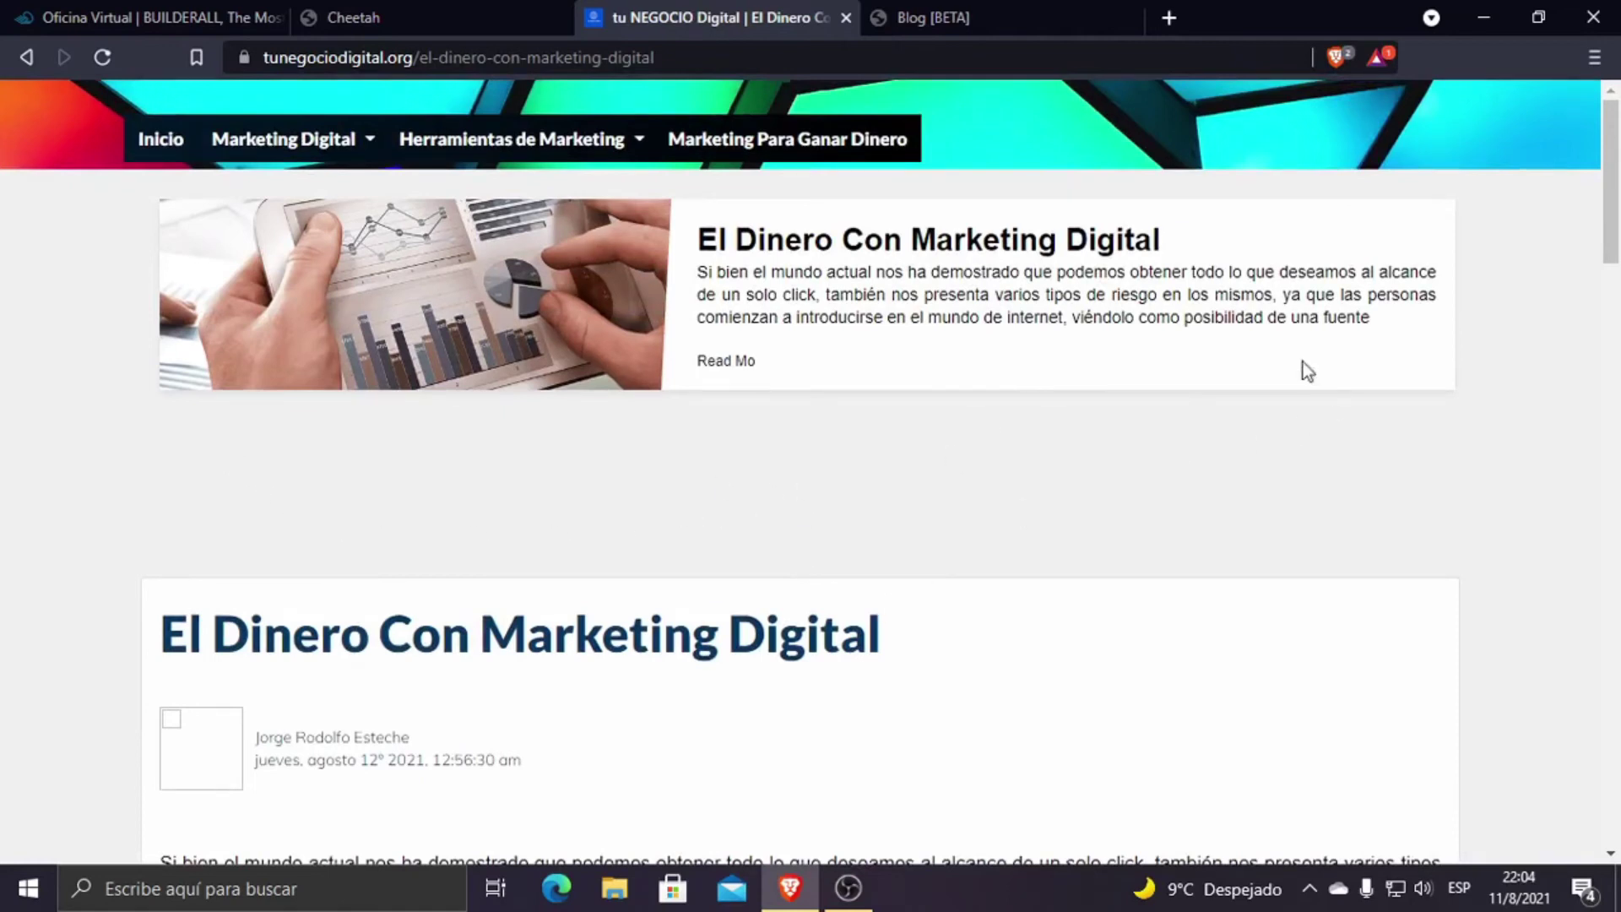
pyautogui.click(1031, 14)
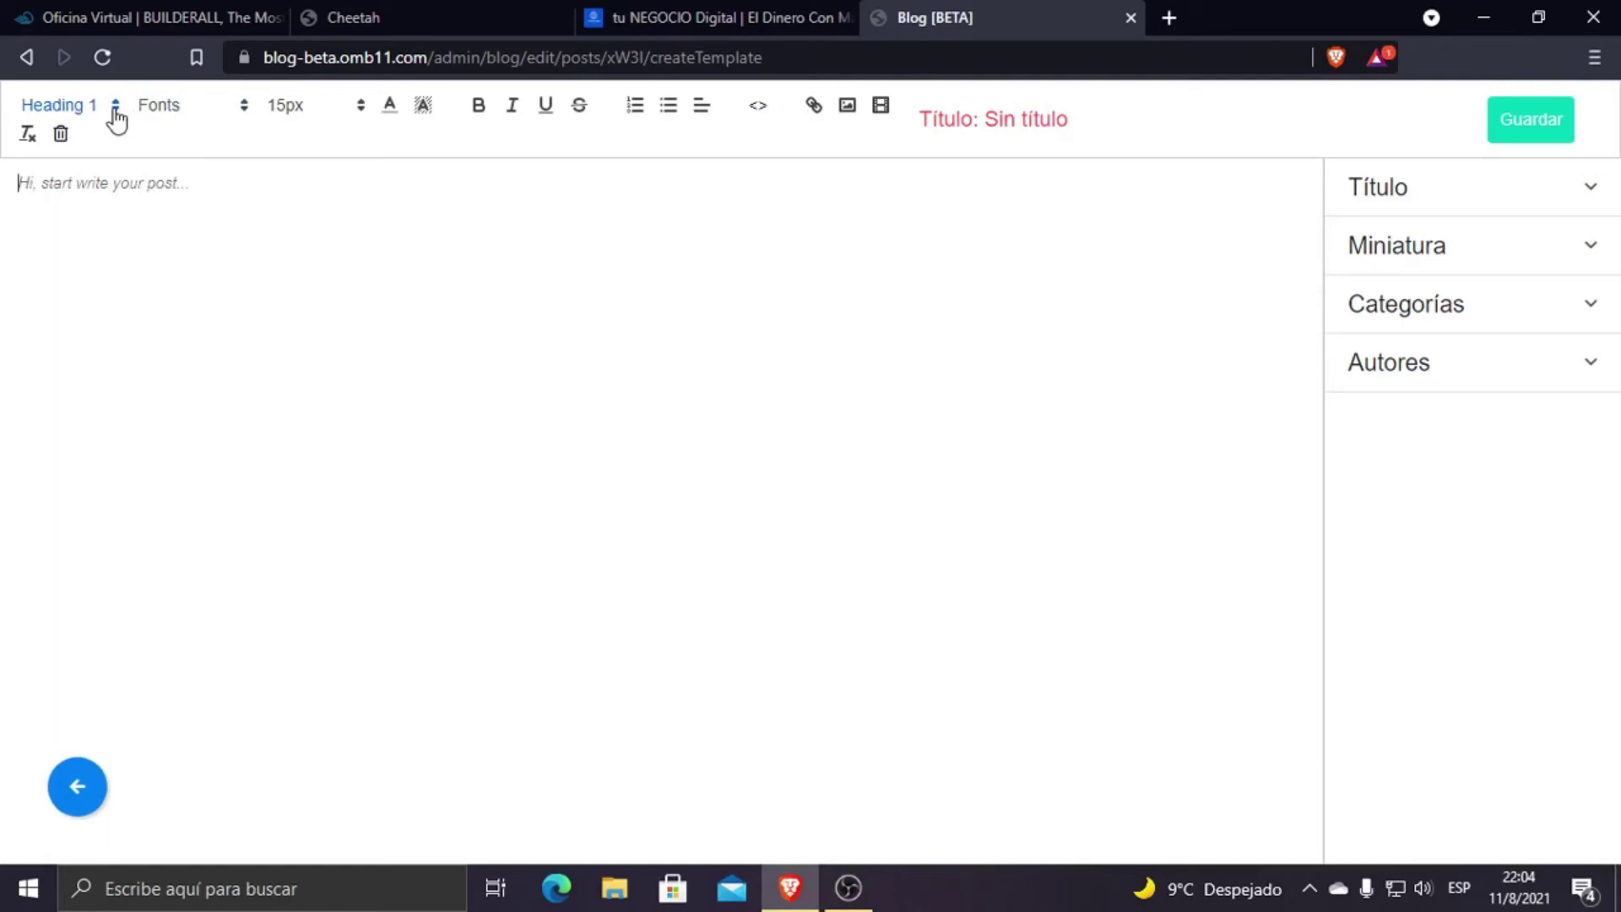
pyautogui.click(657, 14)
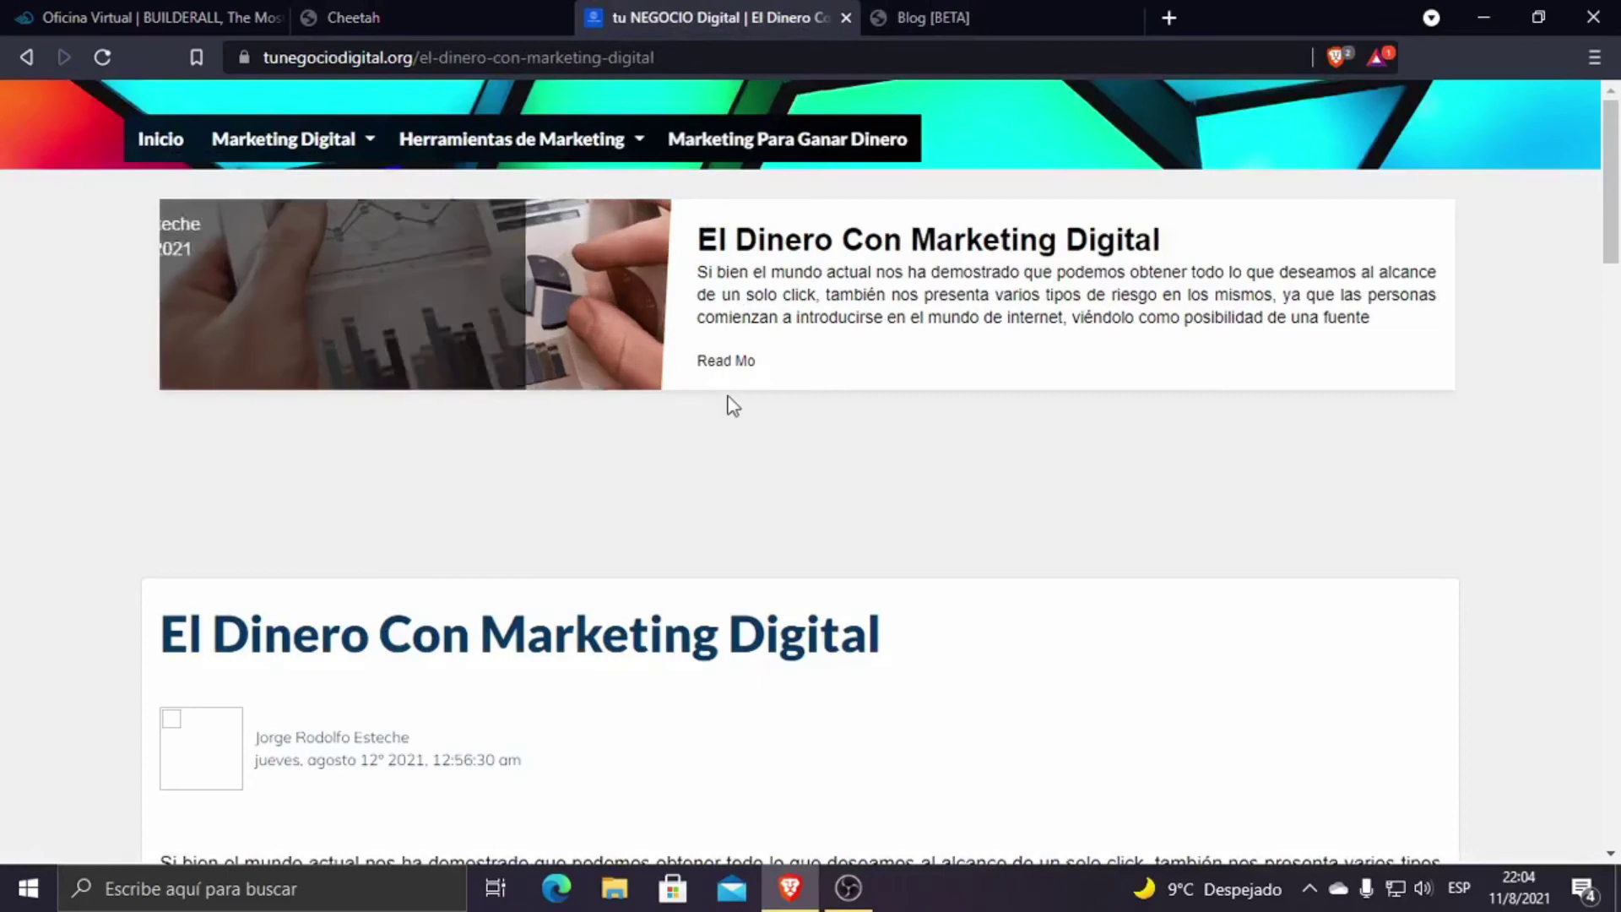
# Step: Open the live "Como ganar dinero con el marketing digital" page from the Cheetah page list and view its headings and text
pyautogui.click(450, 12)
pyautogui.scroll(-15, 834, 512)
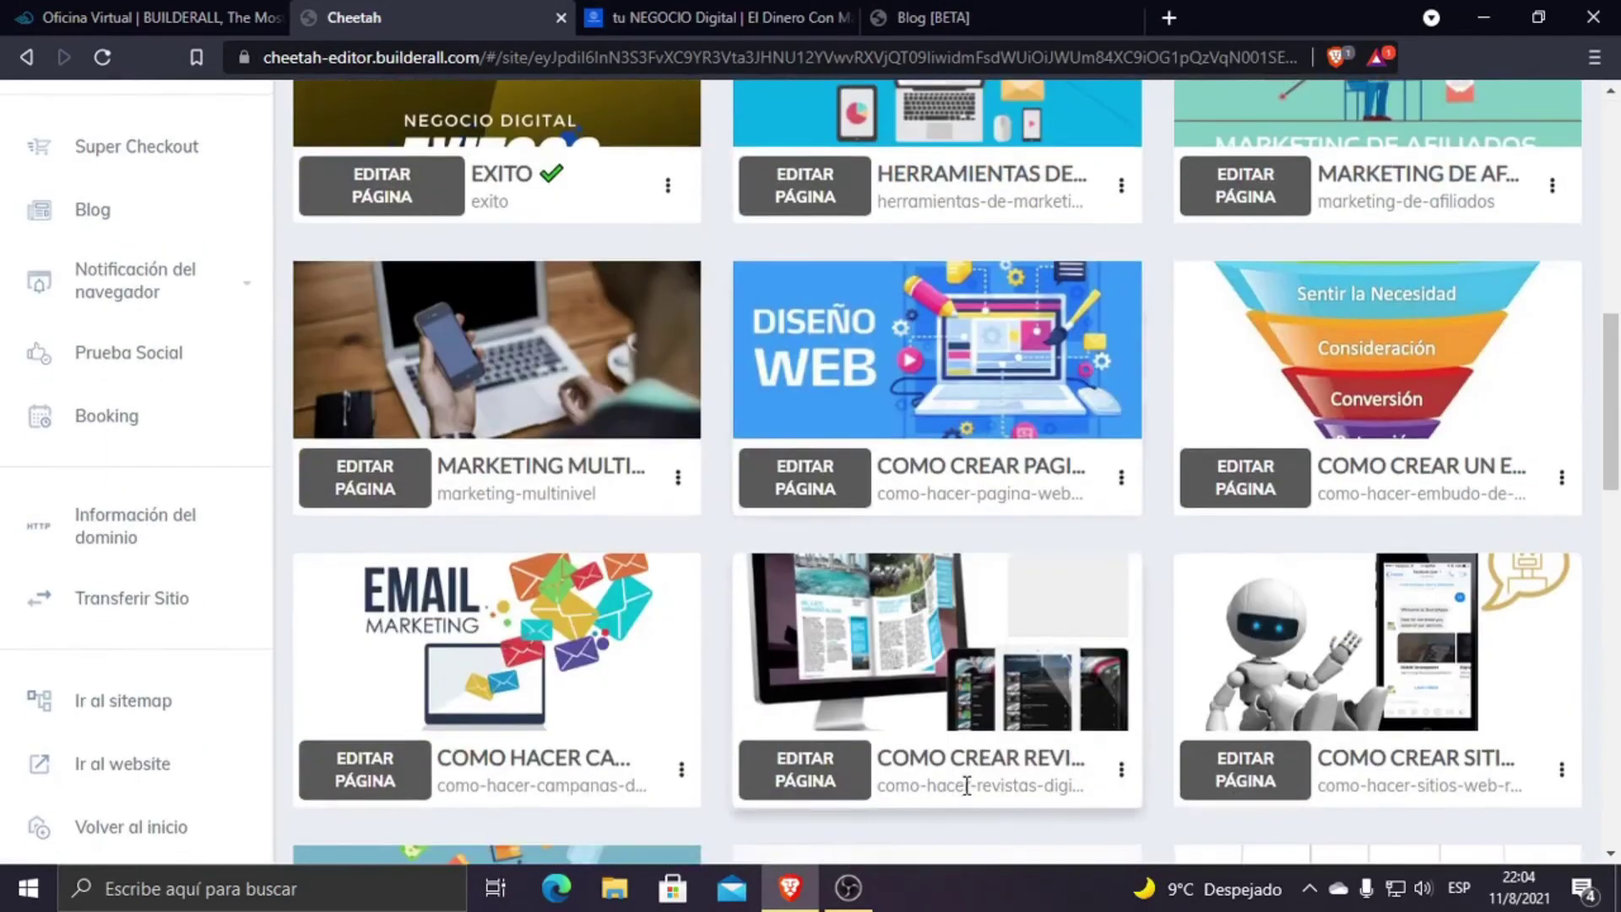
pyautogui.scroll(-8, 1264, 667)
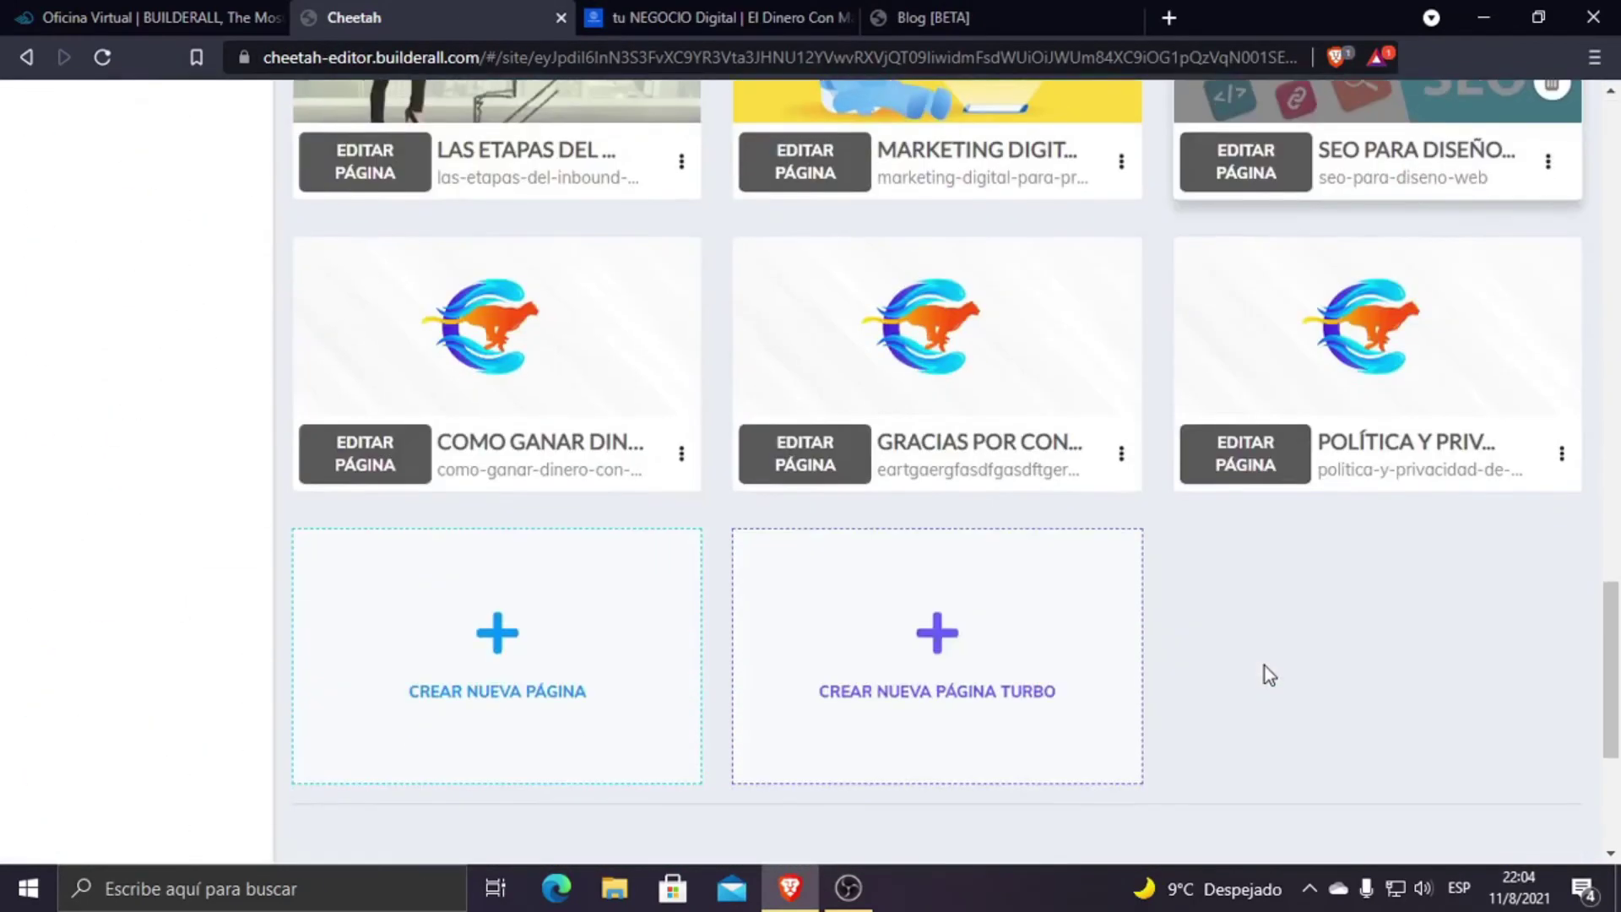
pyautogui.scroll(4, 825, 562)
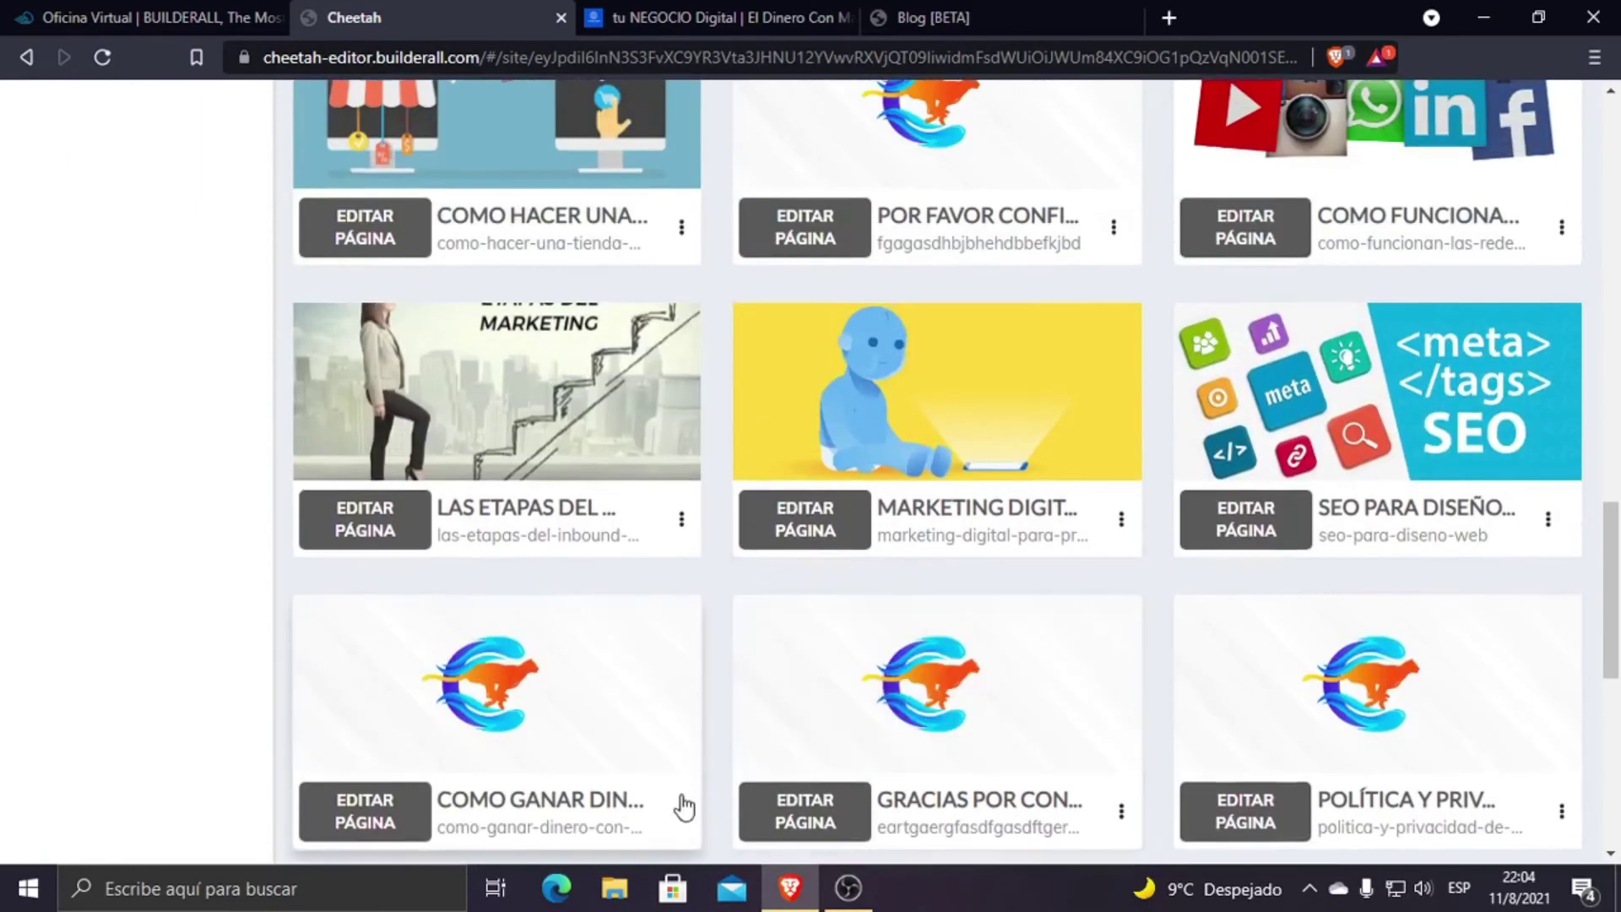
pyautogui.click(682, 813)
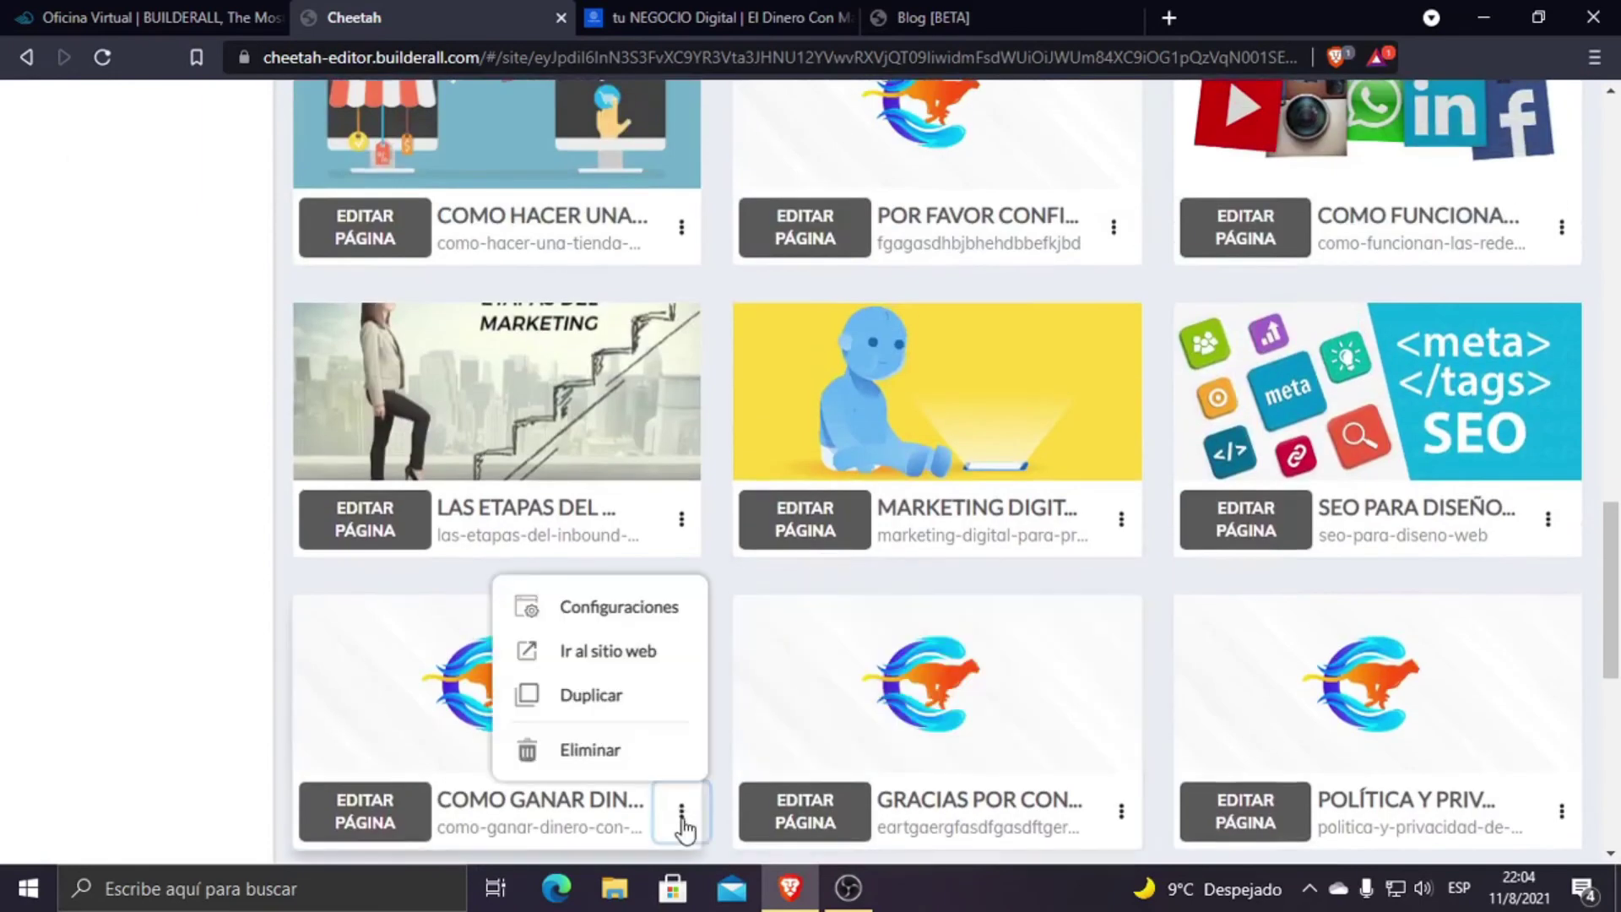
pyautogui.click(629, 651)
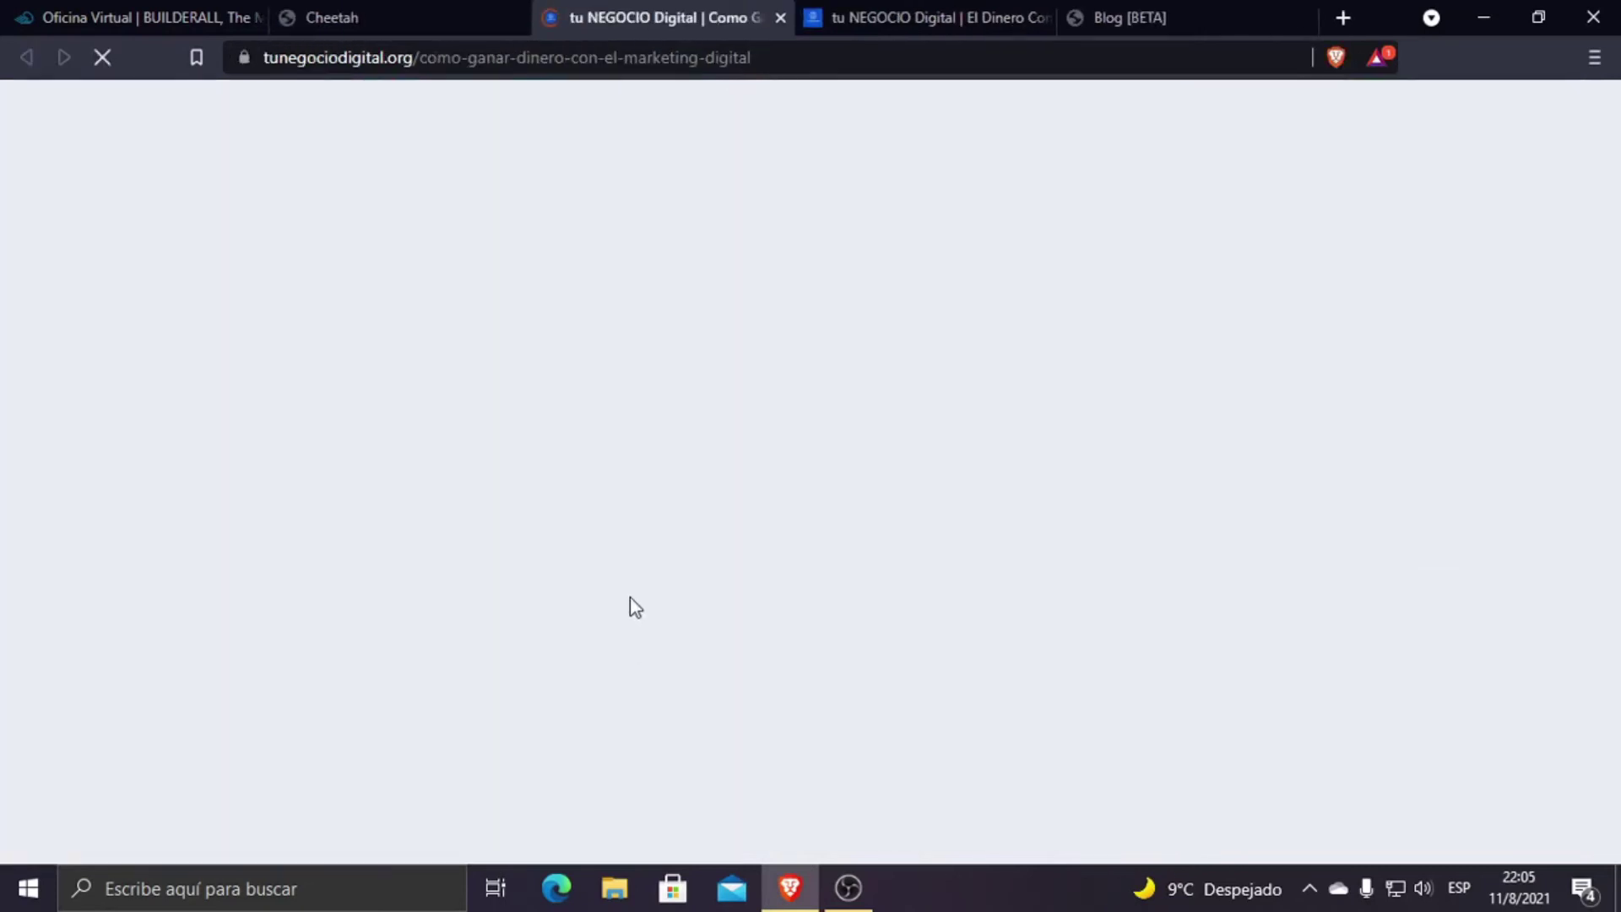
pyautogui.scroll(-3, 1025, 518)
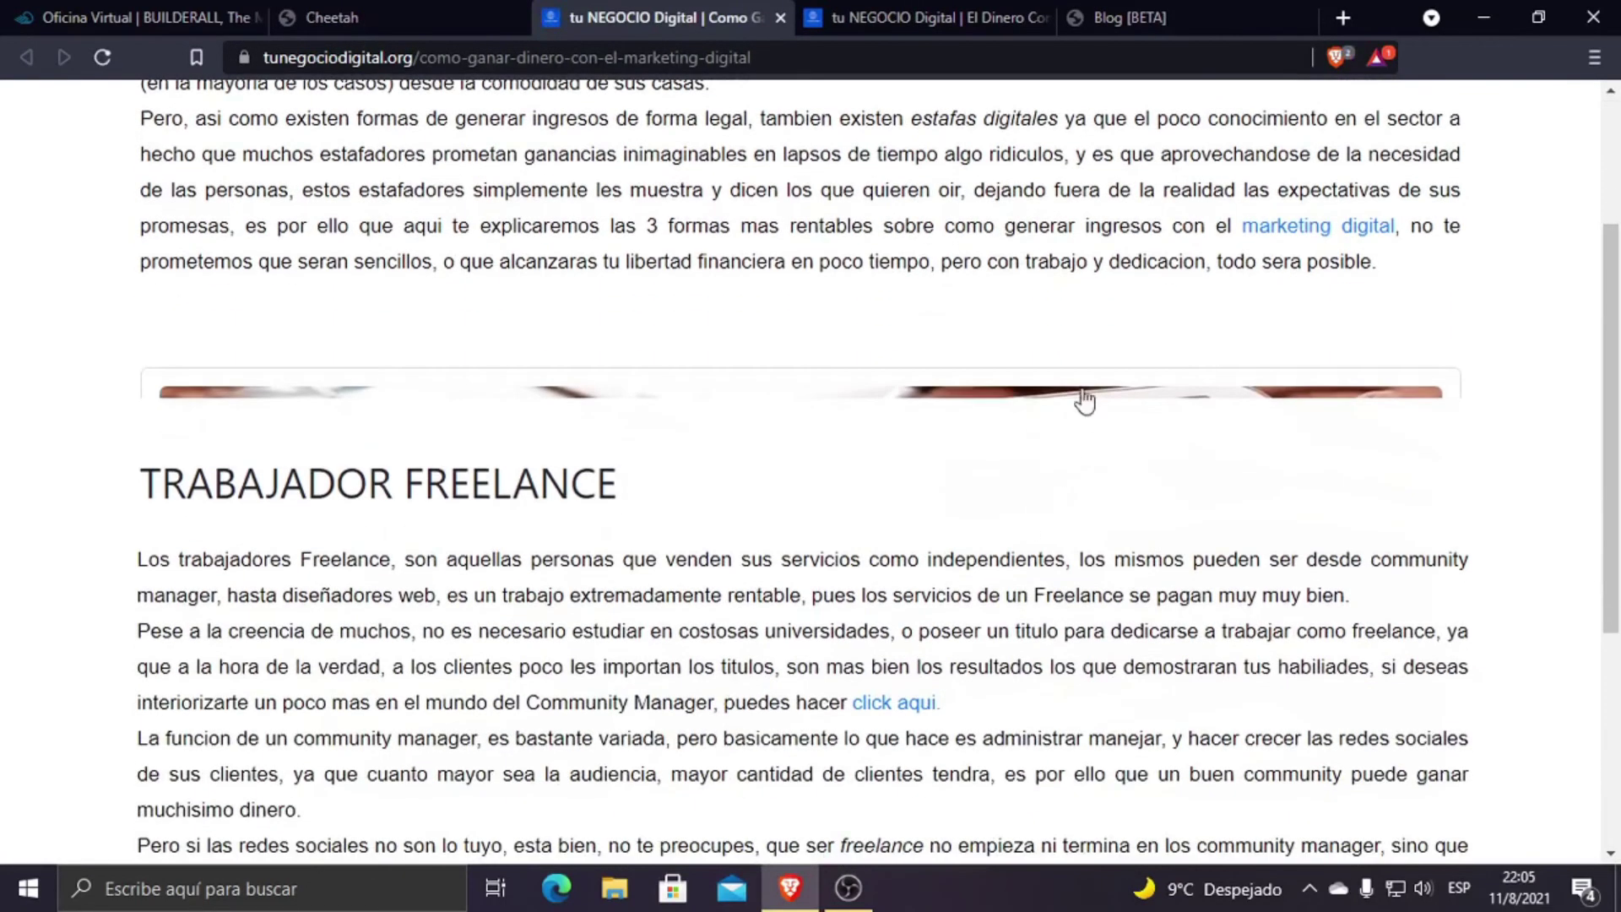
# Step: Close the live page and open the "Como ganar dinero" page from the page list in the Cheetah editor
pyautogui.click(780, 17)
pyautogui.scroll(-4, 523, 473)
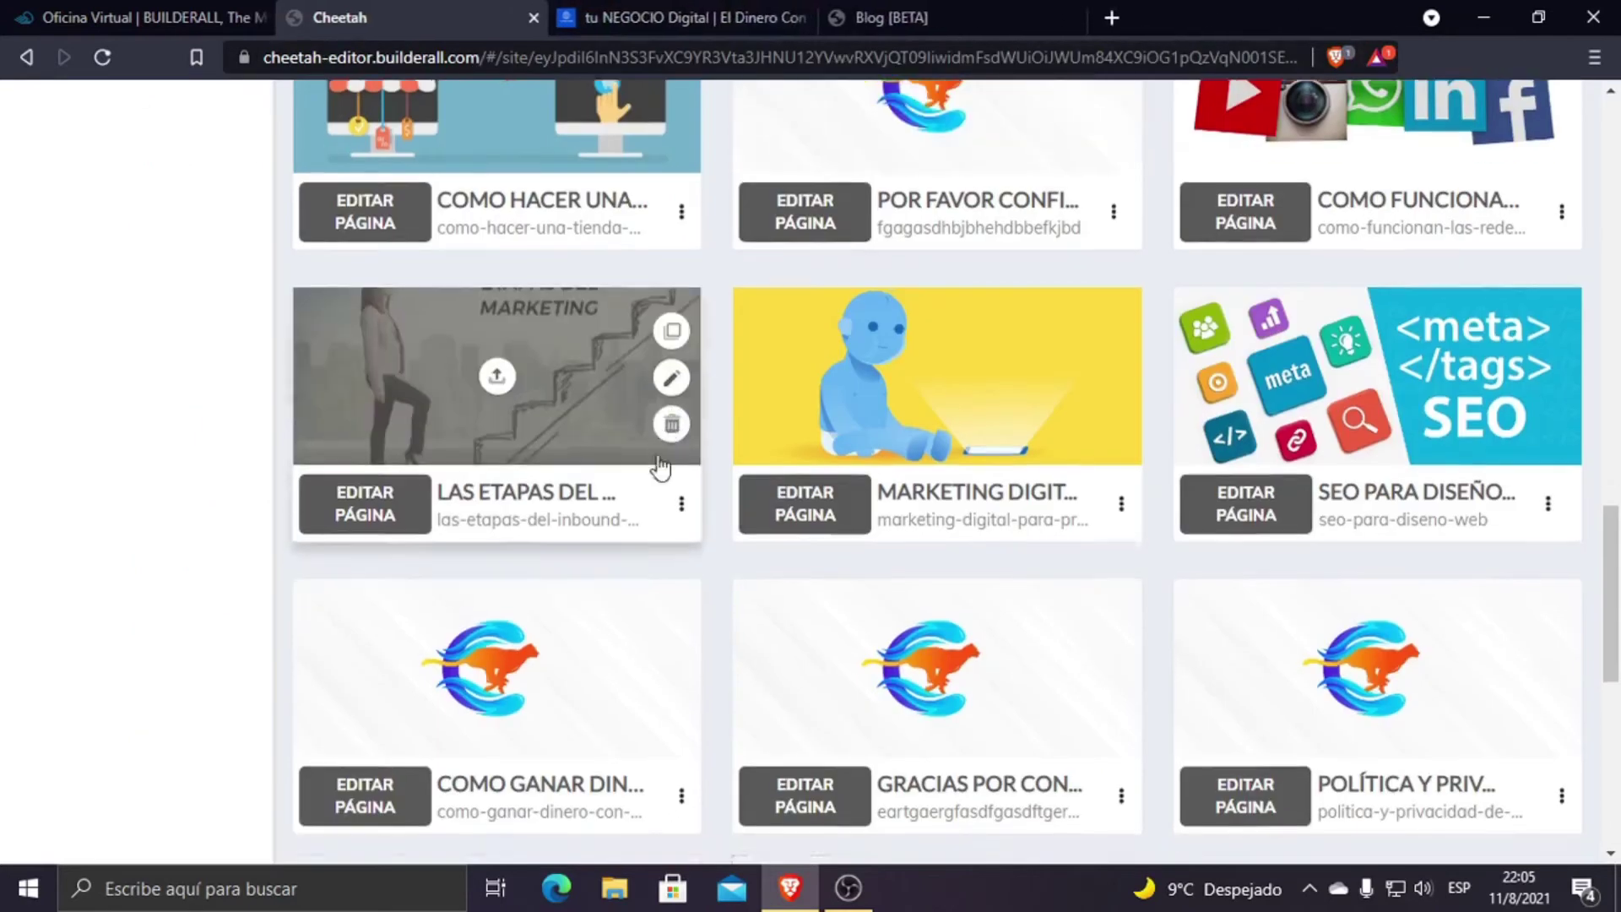
pyautogui.click(384, 473)
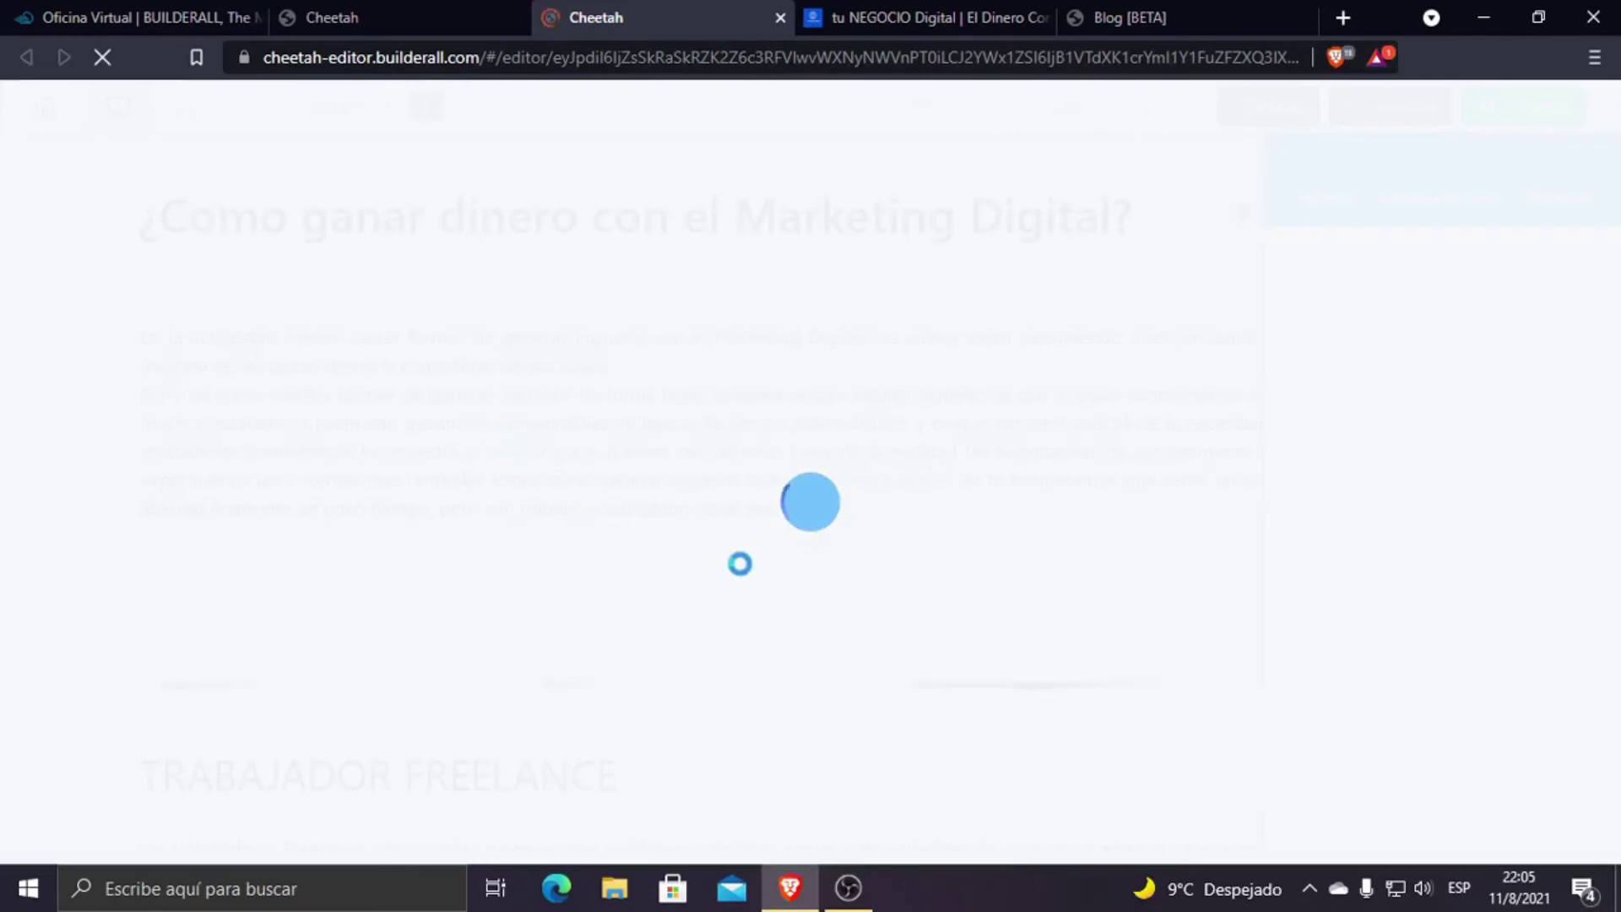
pyautogui.scroll(-6, 880, 615)
pyautogui.scroll(4, 561, 529)
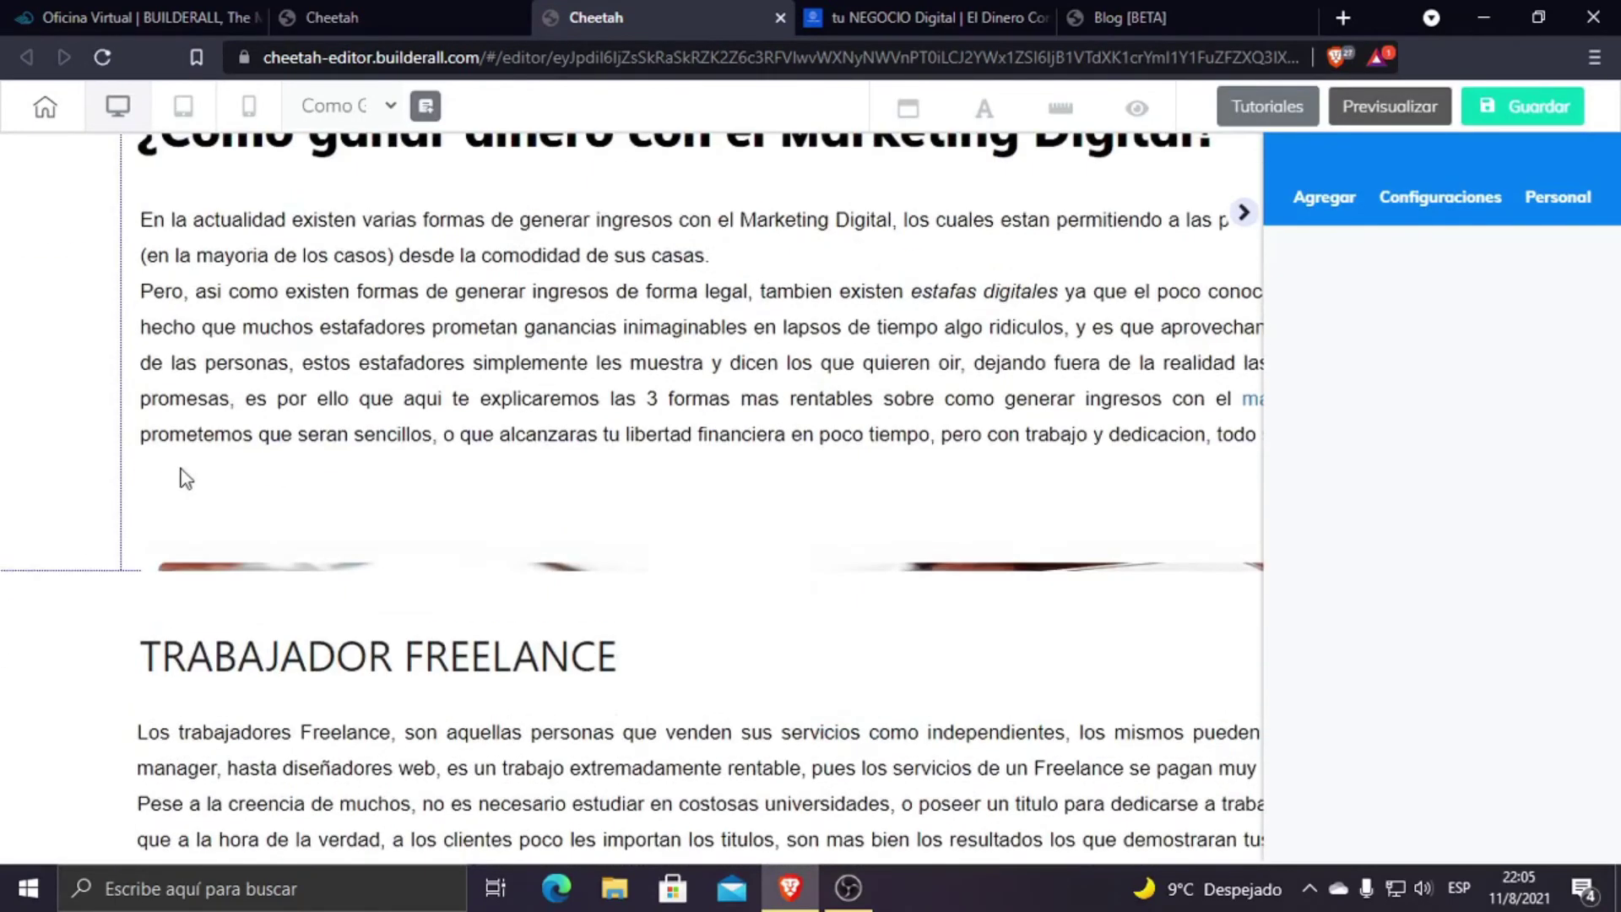
# Step: Extend the introduction panel downward until the whole embedded publications block fits above the TRABAJADOR FREELANCE section, and collapse the settings sidebar
pyautogui.click(724, 574)
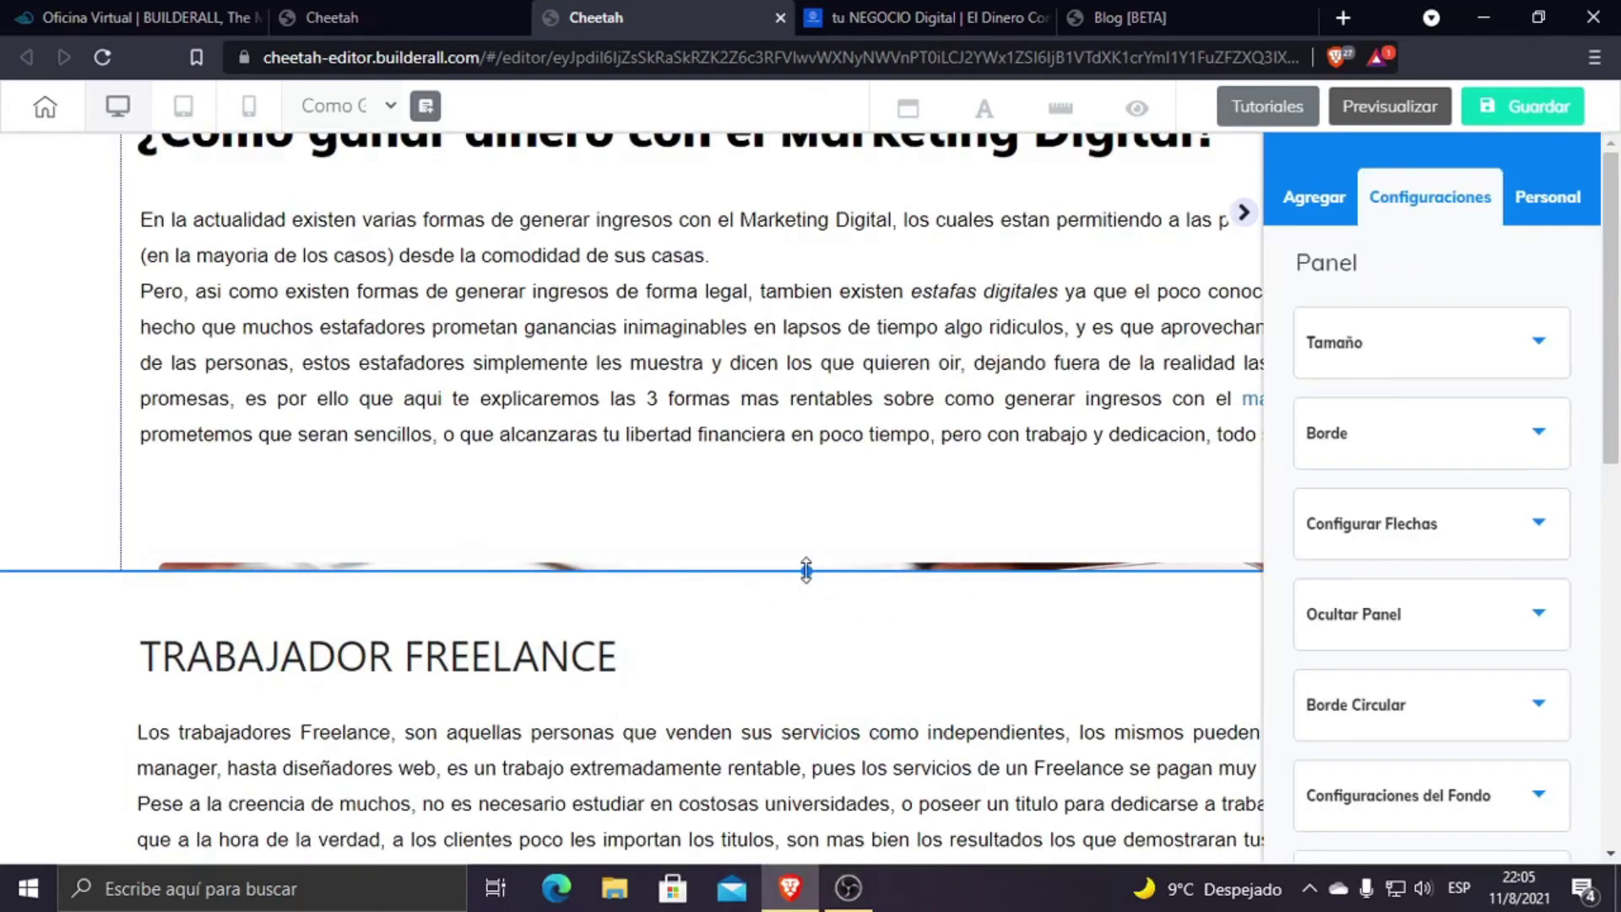
pyautogui.moveTo(807, 571); pyautogui.dragTo(809, 754)
pyautogui.scroll(-6, 824, 699)
pyautogui.moveTo(924, 209); pyautogui.dragTo(758, 799)
pyautogui.scroll(4, 752, 775)
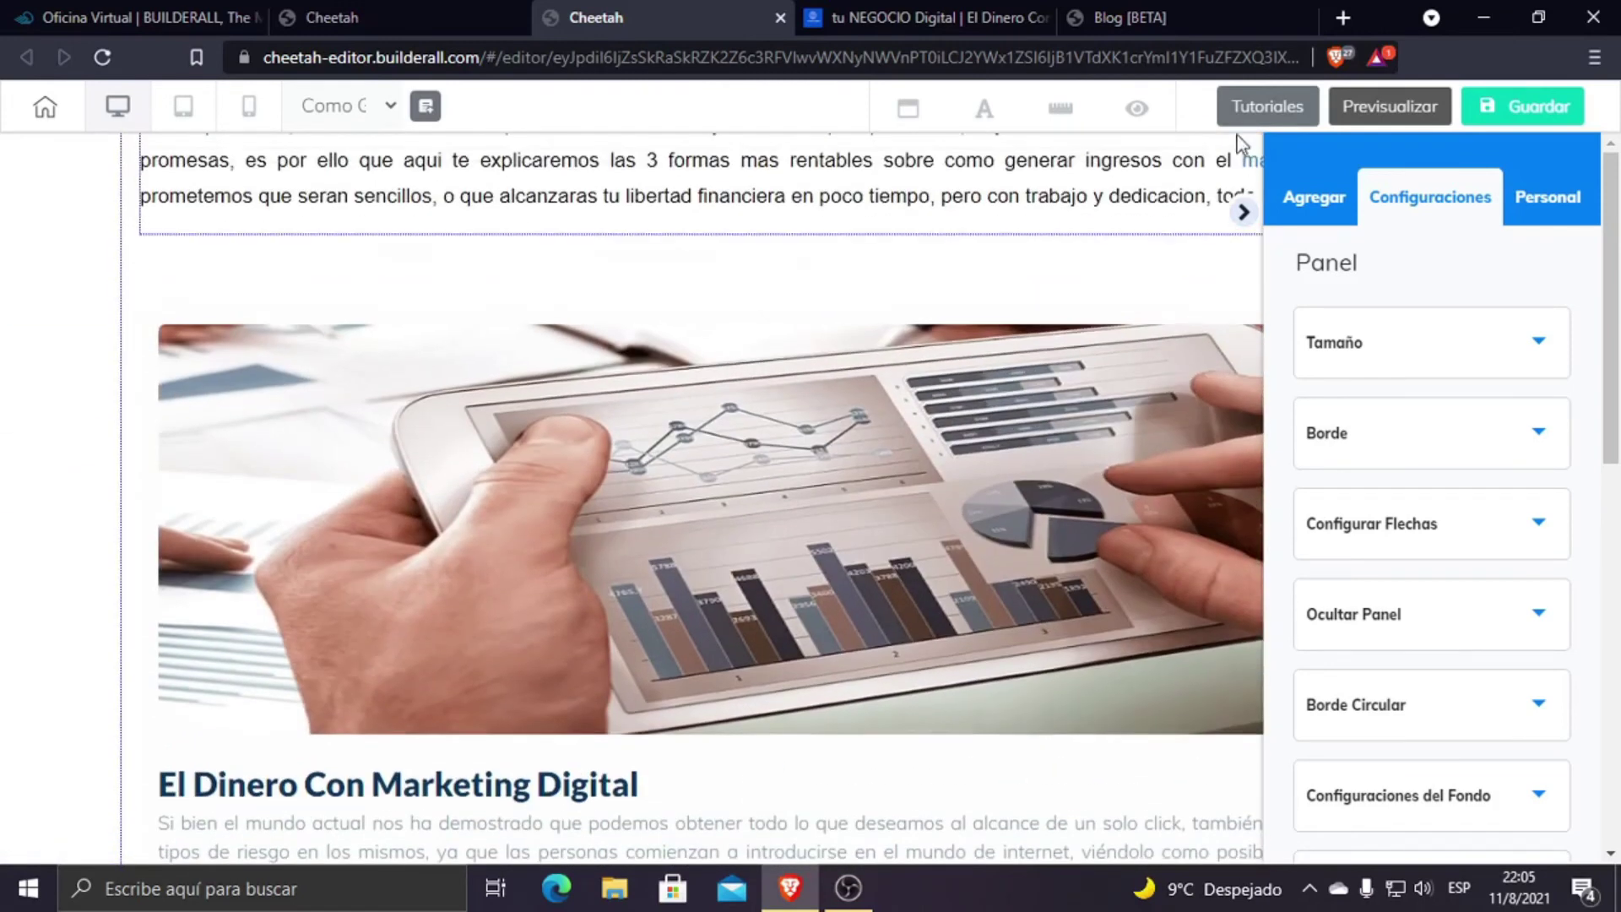
pyautogui.click(1243, 213)
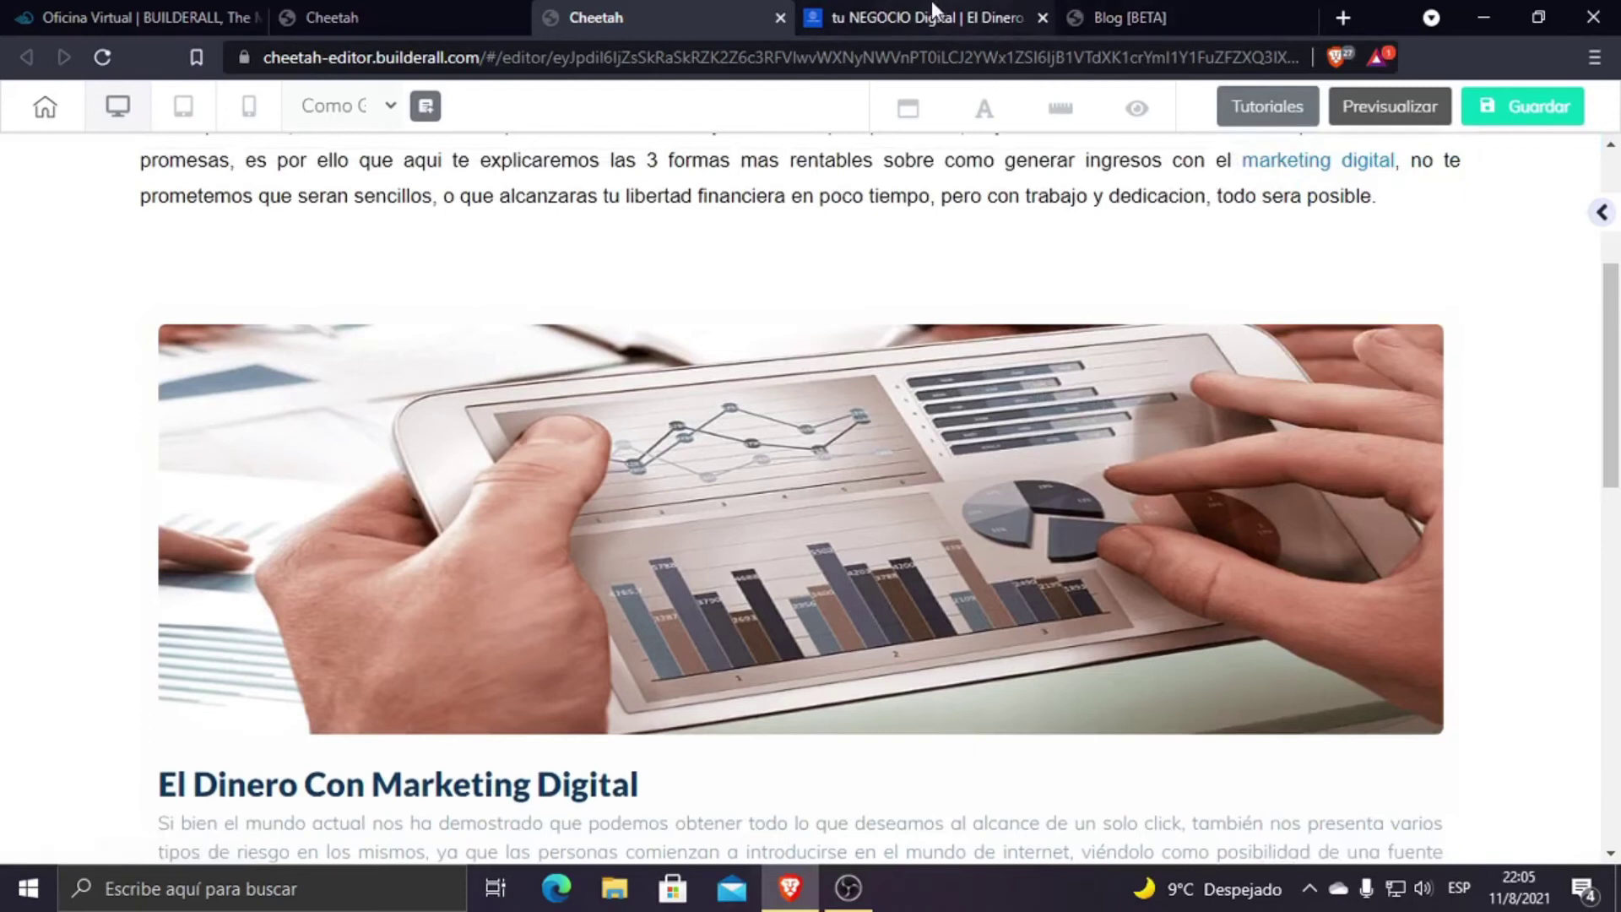
# Step: Review the page's main title, introduction, embedded post and TRABAJADOR FREELANCE section in the editor
pyautogui.click(956, 3)
pyautogui.click(733, 4)
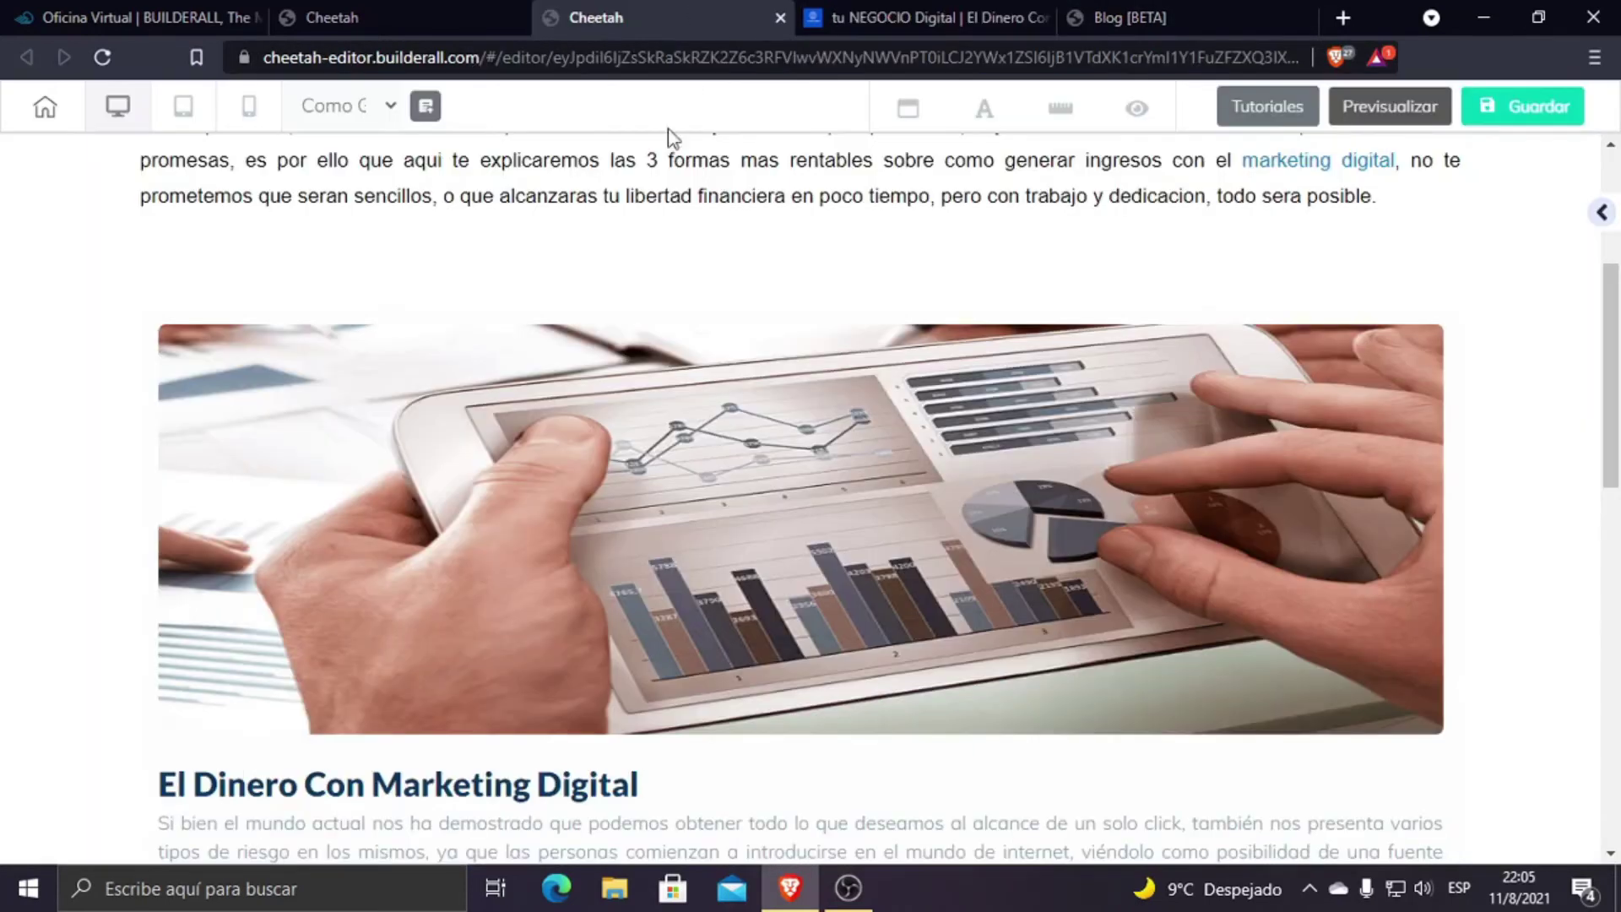
pyautogui.scroll(-3, 731, 633)
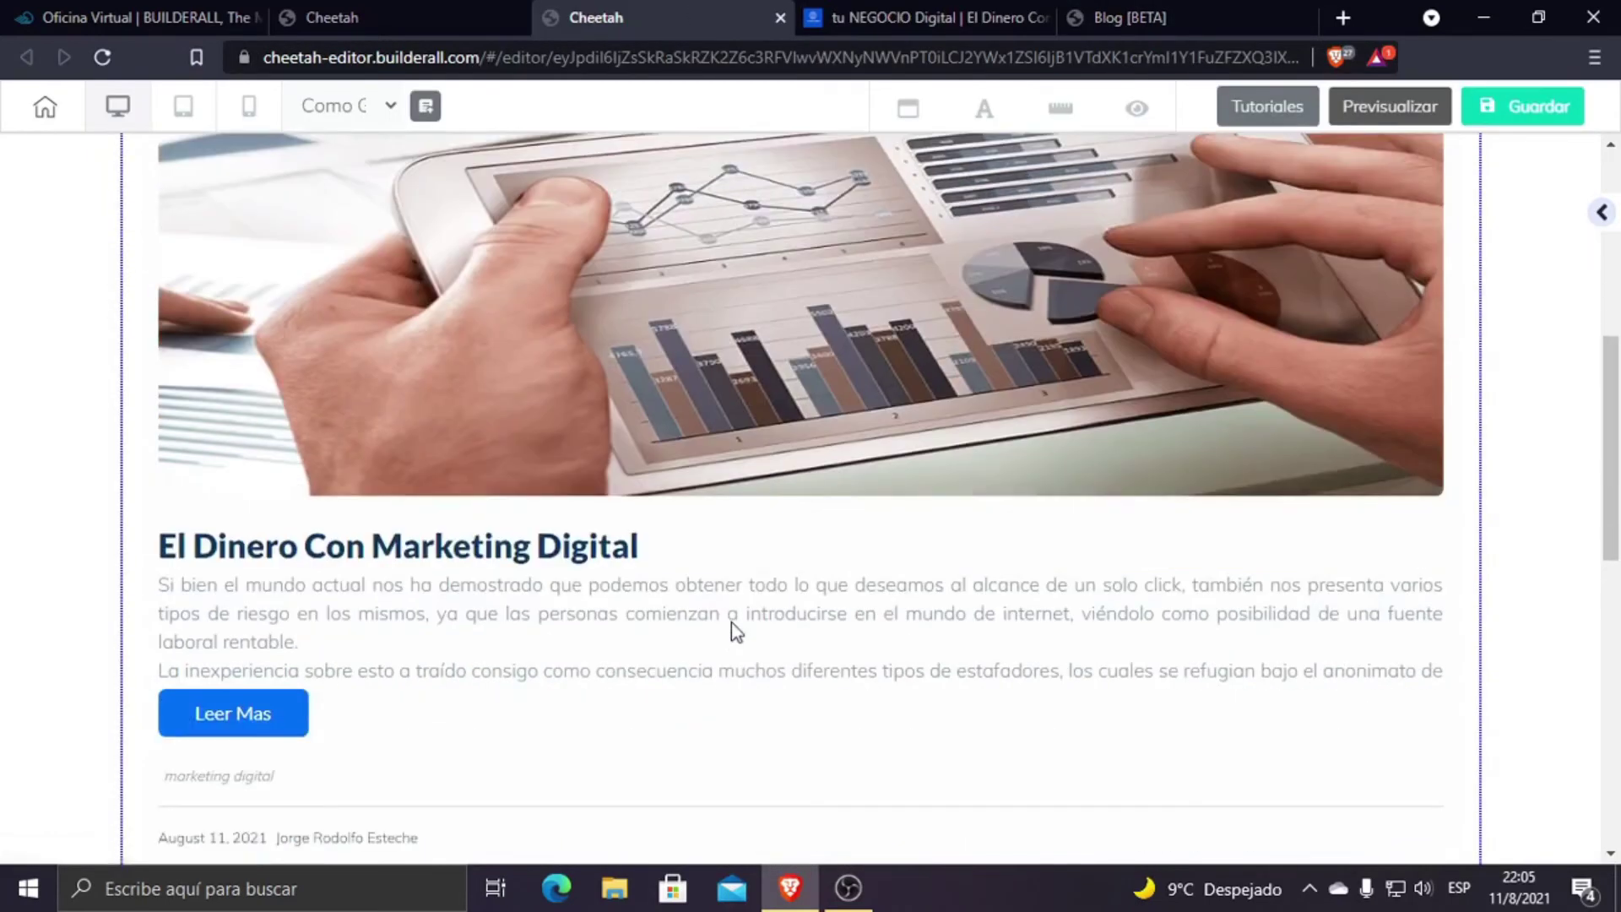
pyautogui.scroll(7, 731, 621)
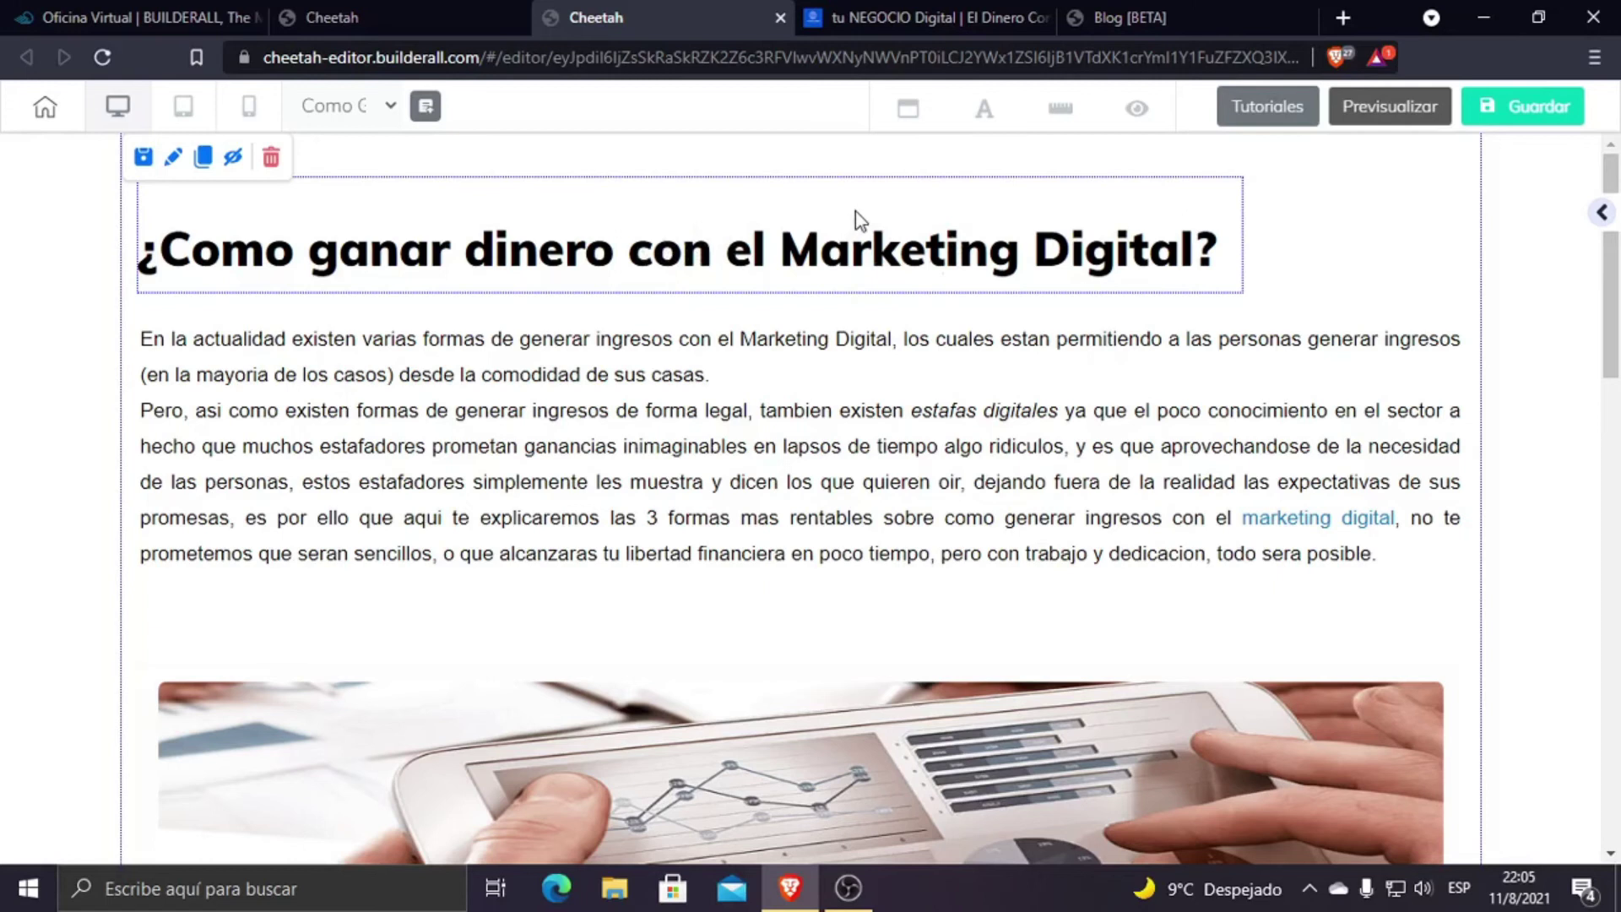
pyautogui.scroll(-6, 855, 211)
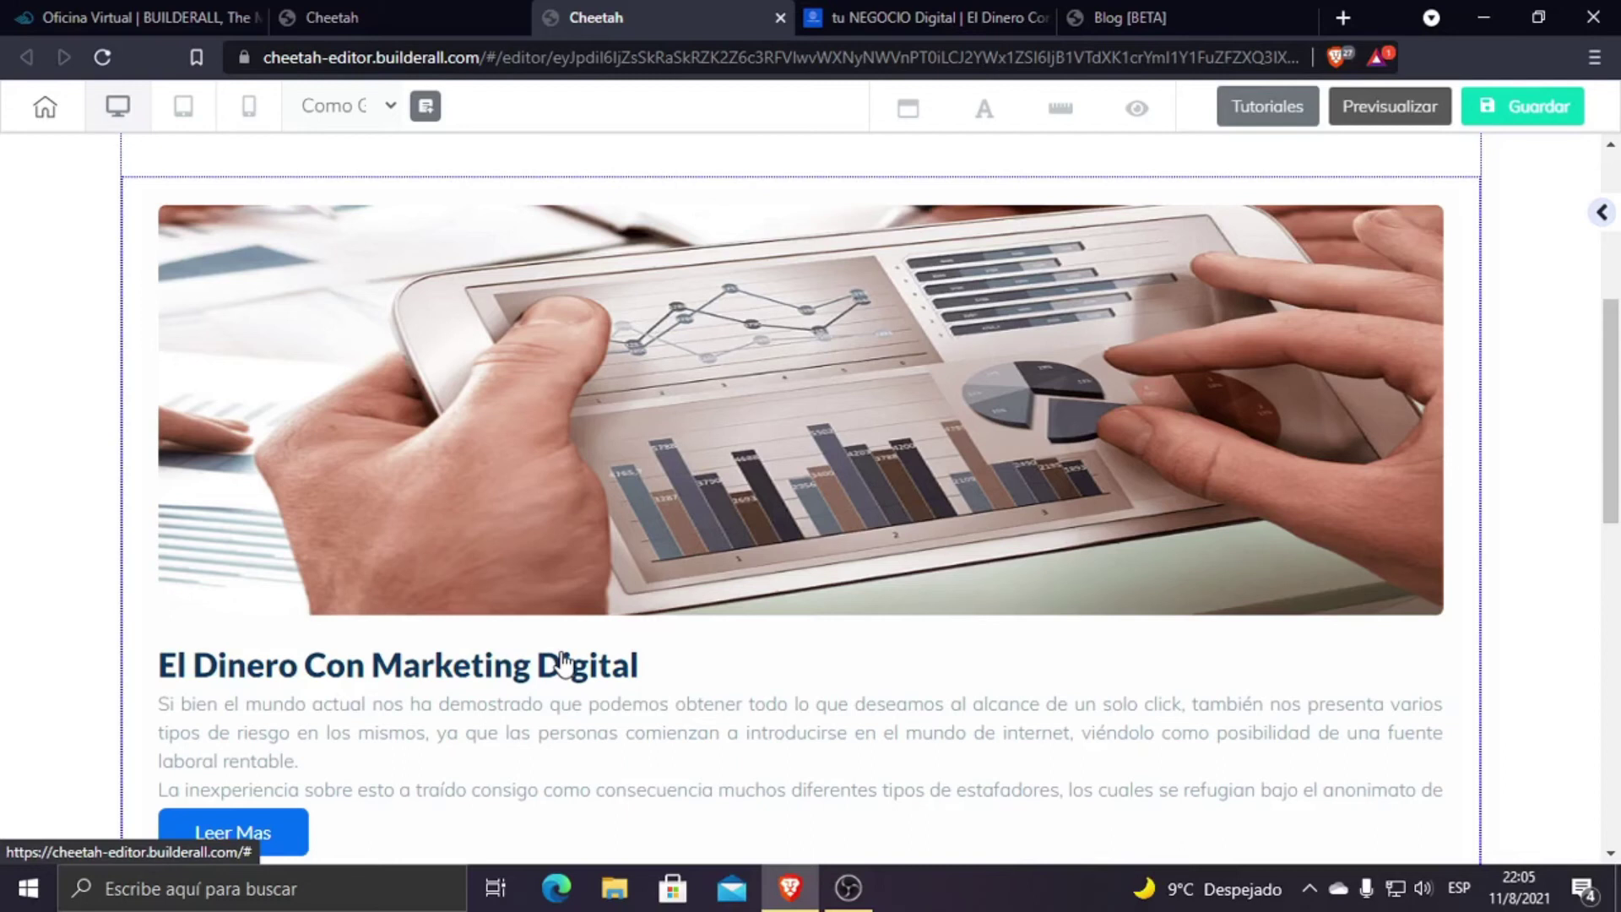
pyautogui.scroll(5, 561, 662)
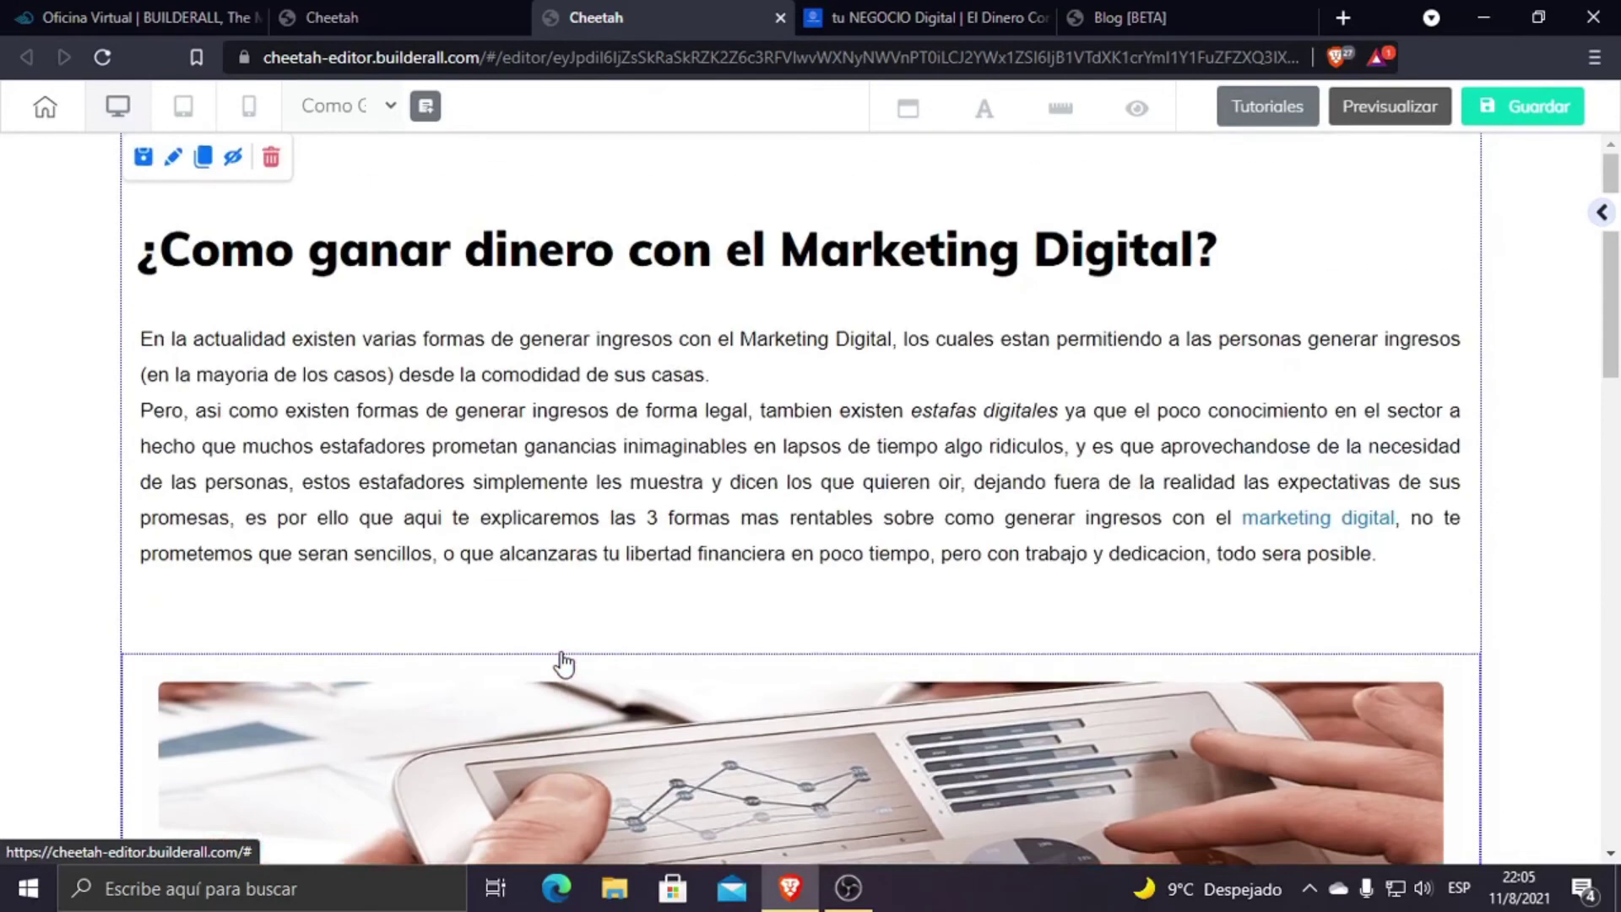
pyautogui.scroll(-7, 651, 426)
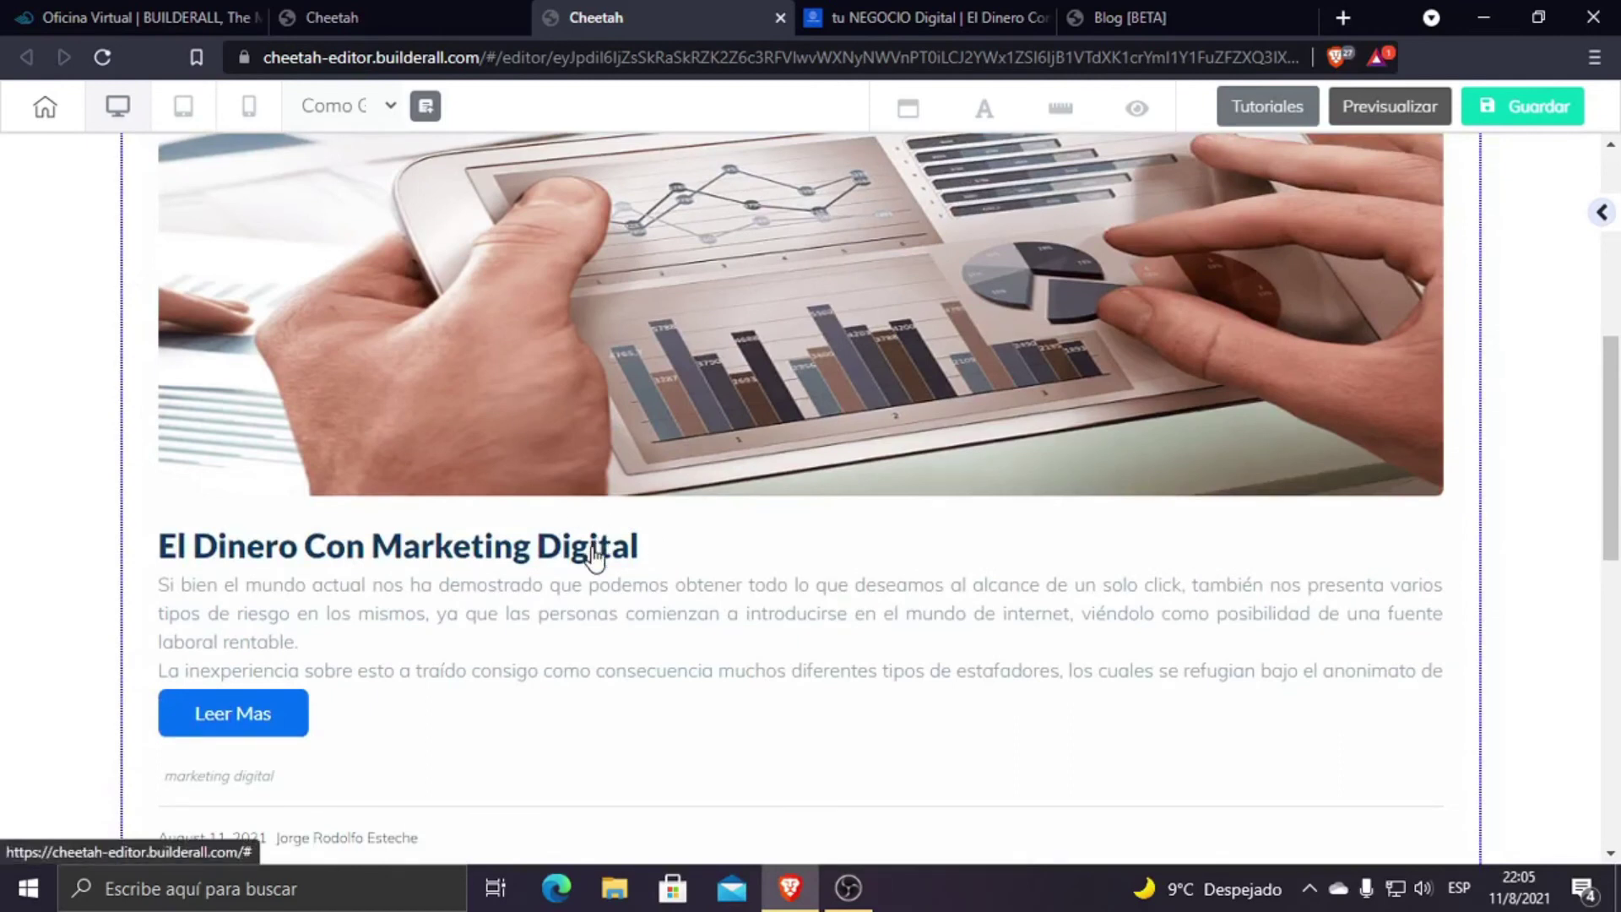
pyautogui.scroll(-10, 594, 557)
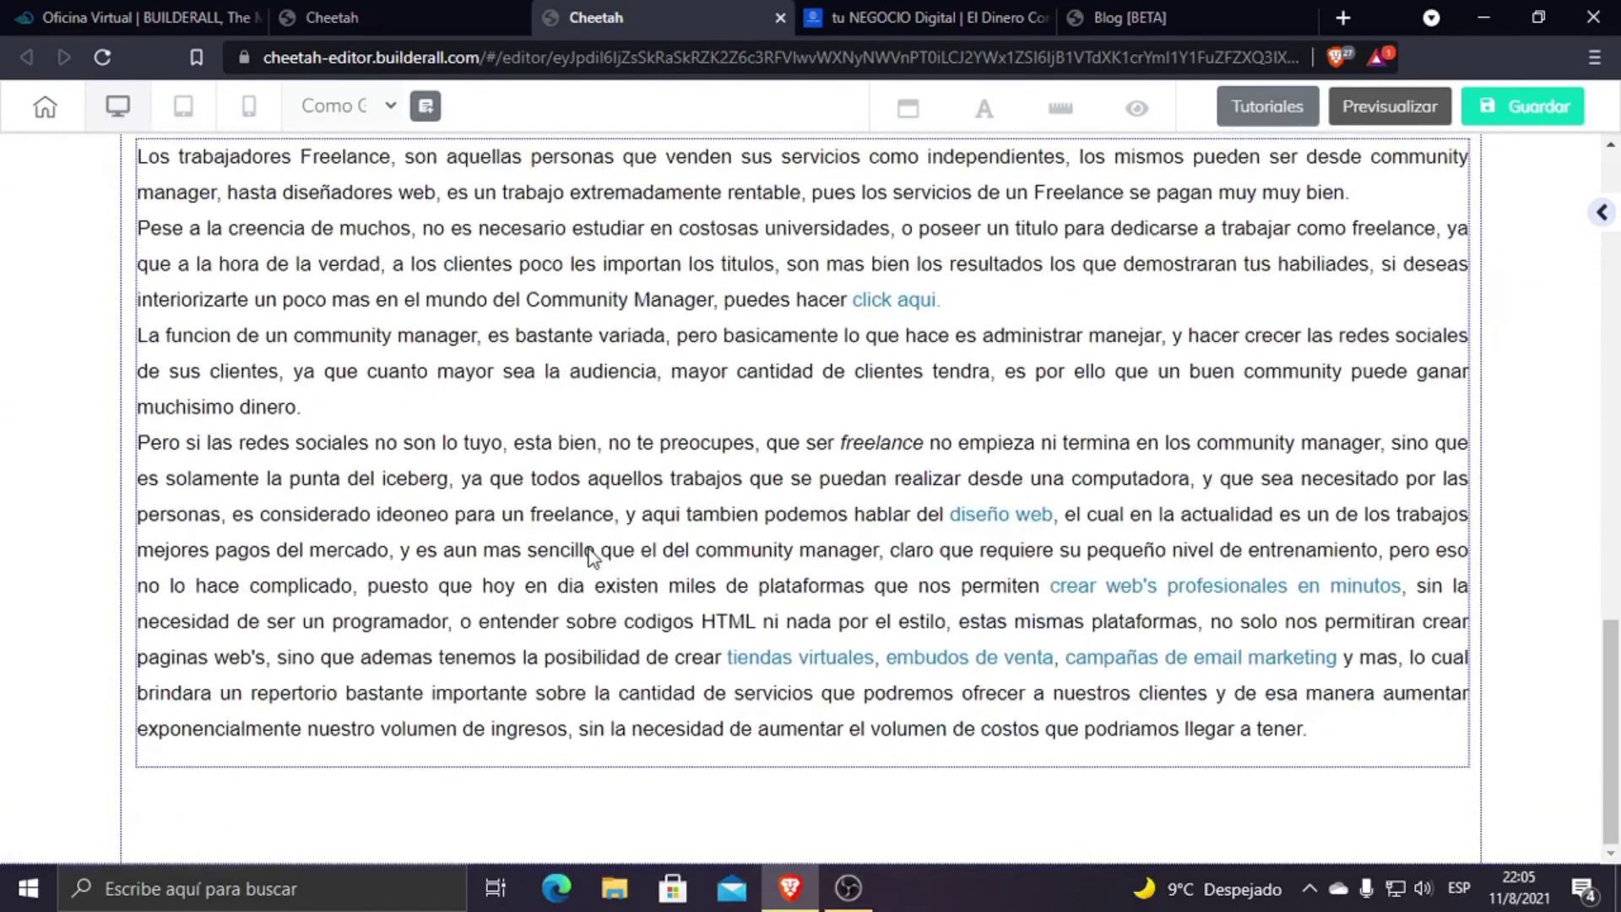
pyautogui.scroll(5, 591, 558)
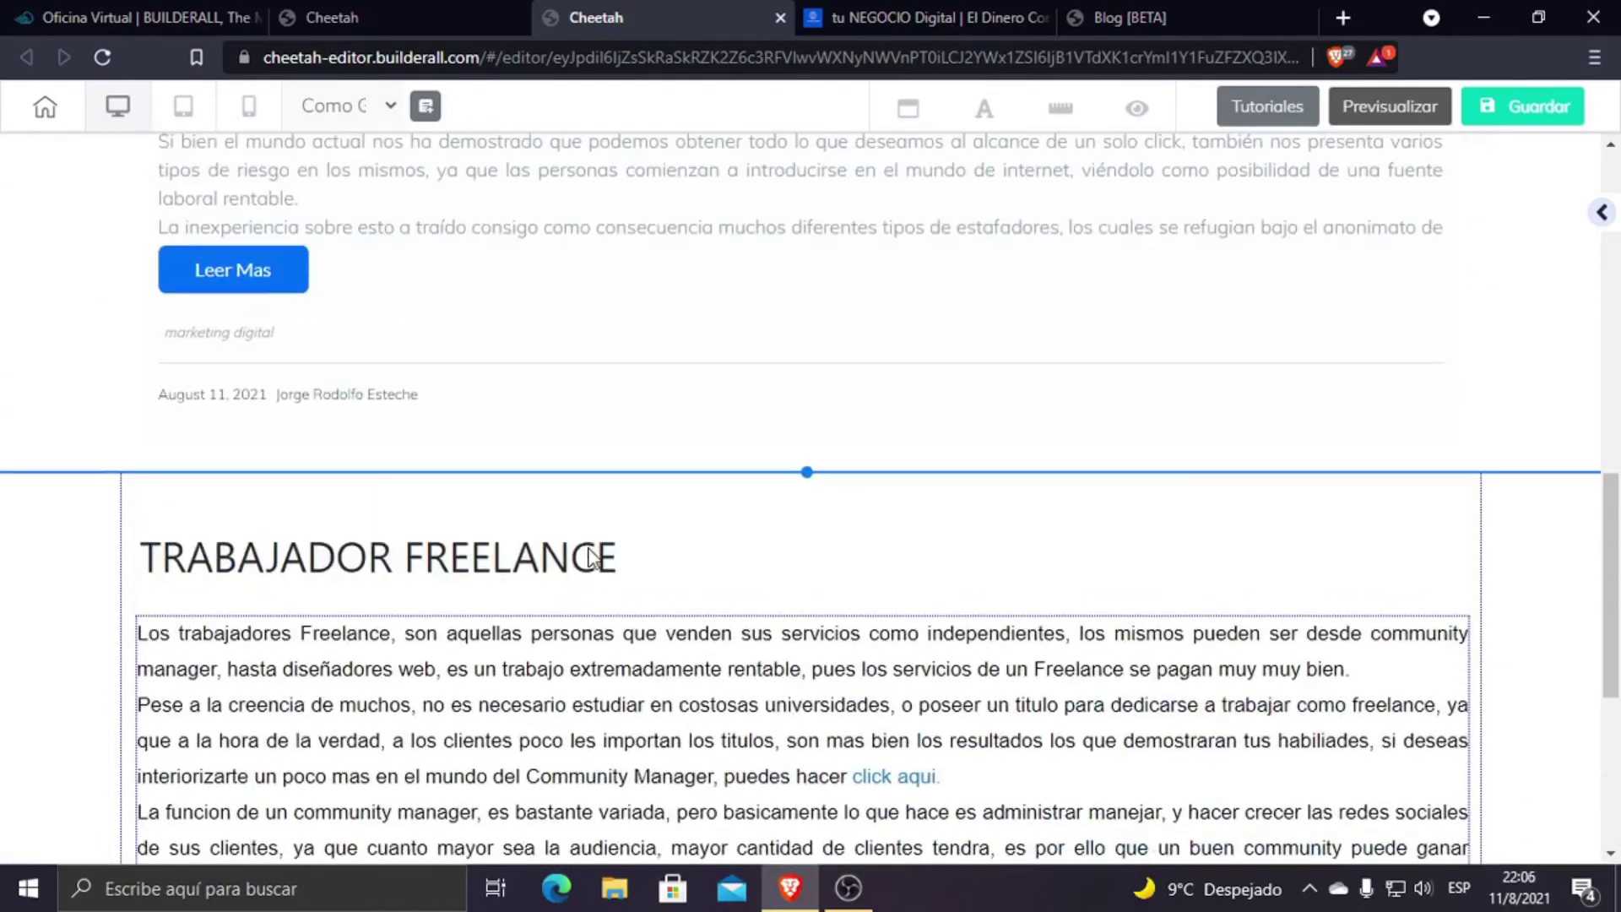
# Step: Check the text settings available for the TRABAJADOR FREELANCE heading and close them
pyautogui.click(500, 564)
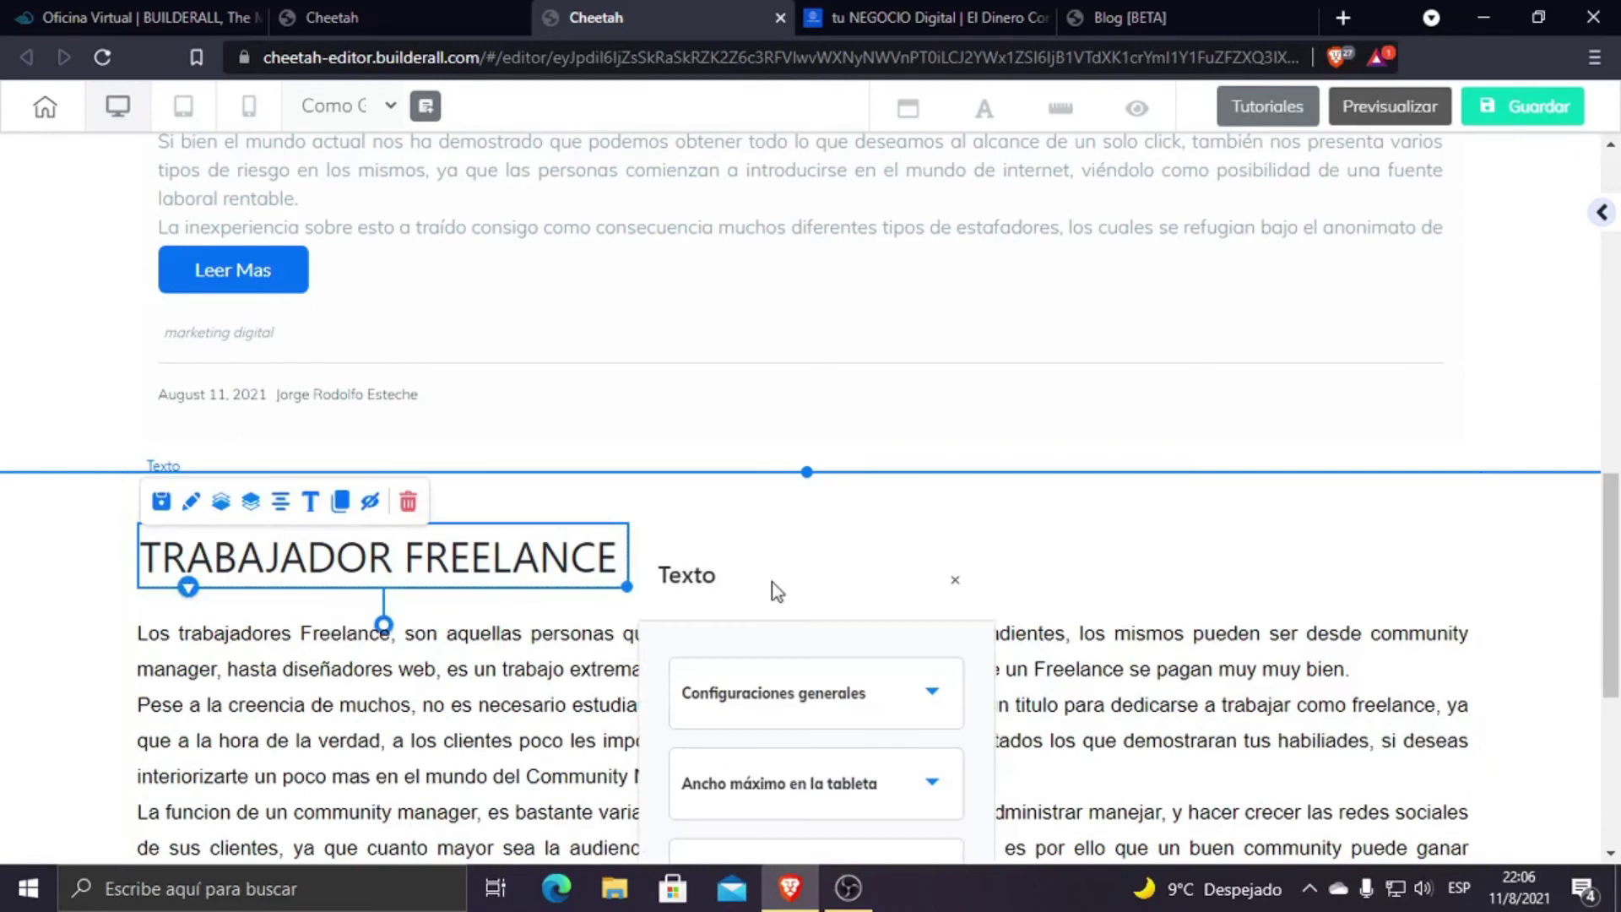
pyautogui.click(902, 399)
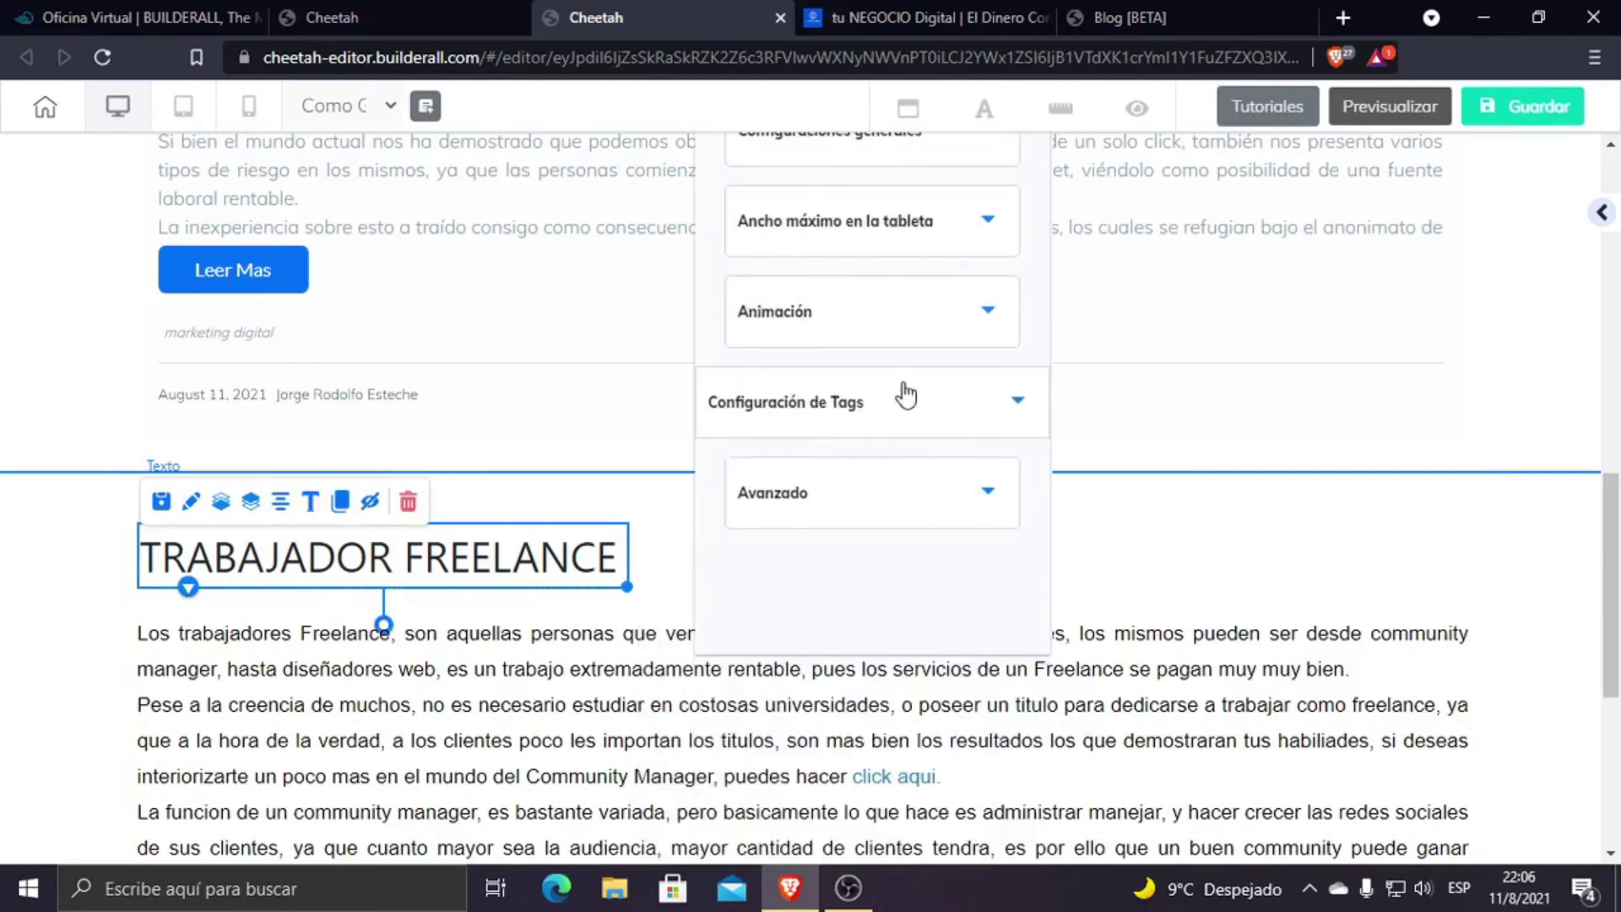
pyautogui.click(1131, 554)
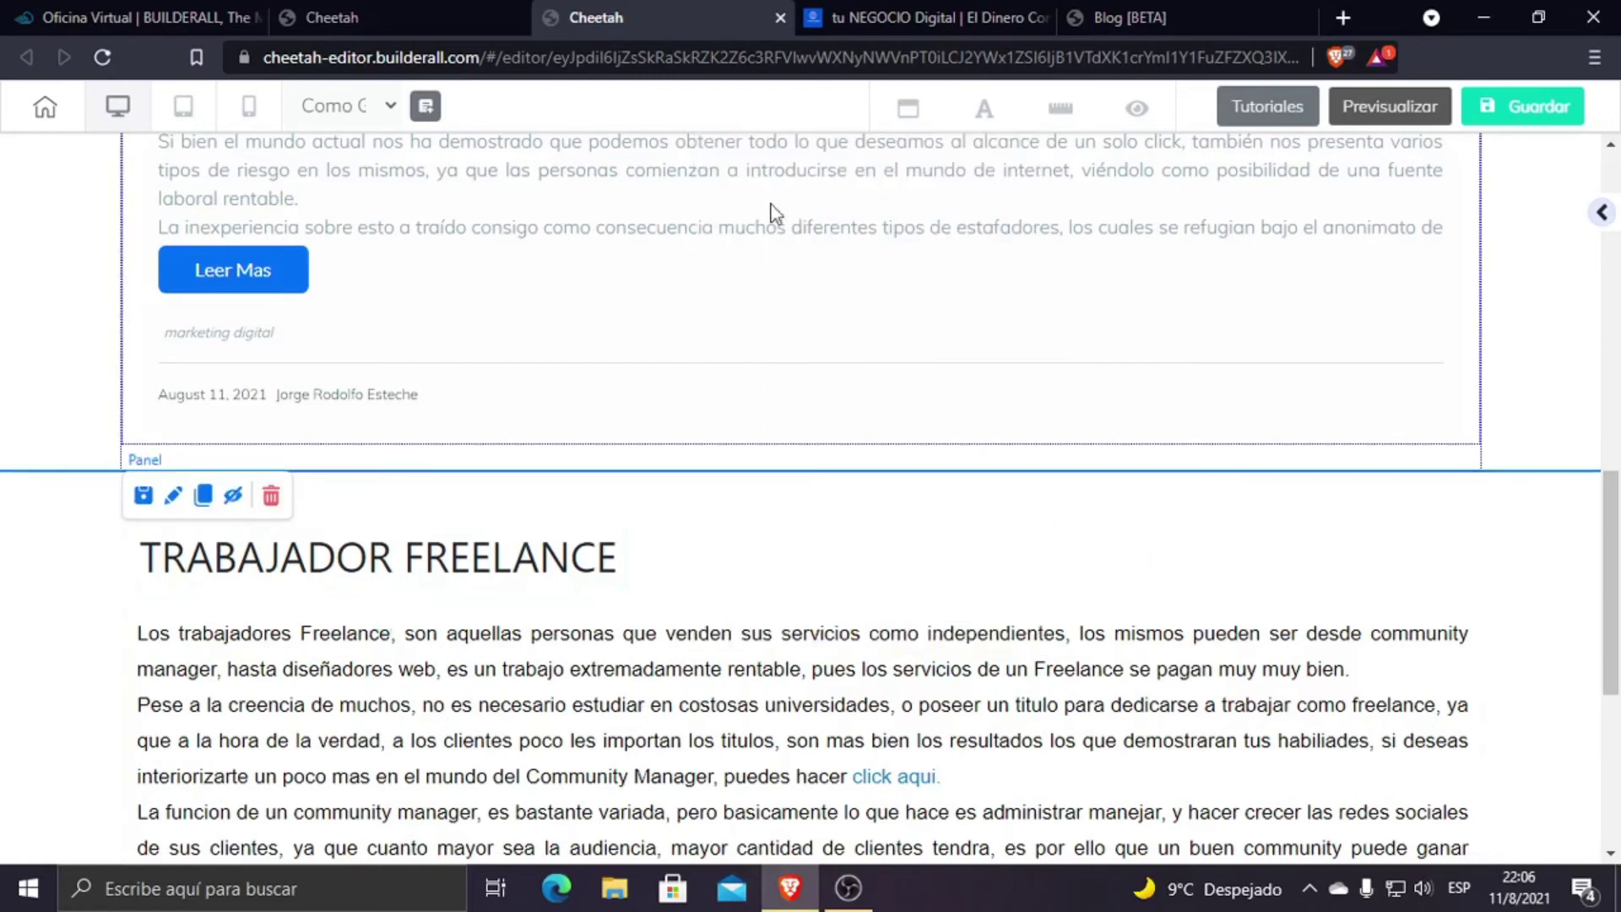
# Step: Select the embedded publications block and compare the page's content with the blank template editor
pyautogui.click(646, 211)
pyautogui.scroll(4, 646, 211)
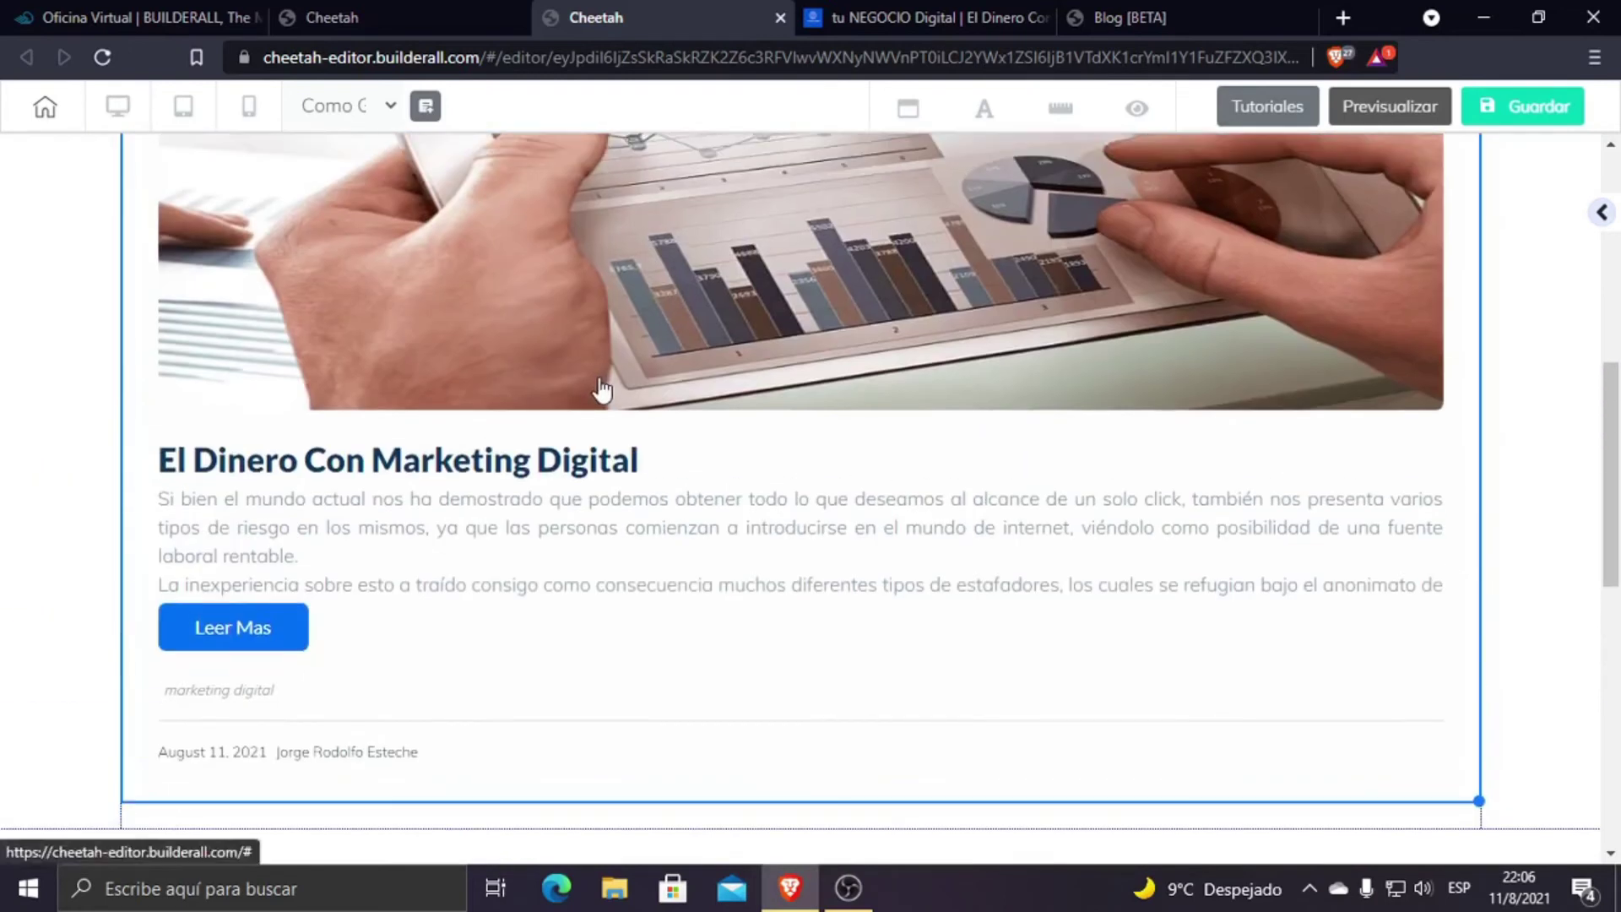
pyautogui.click(453, 7)
pyautogui.scroll(2, 560, 205)
pyautogui.click(1136, 17)
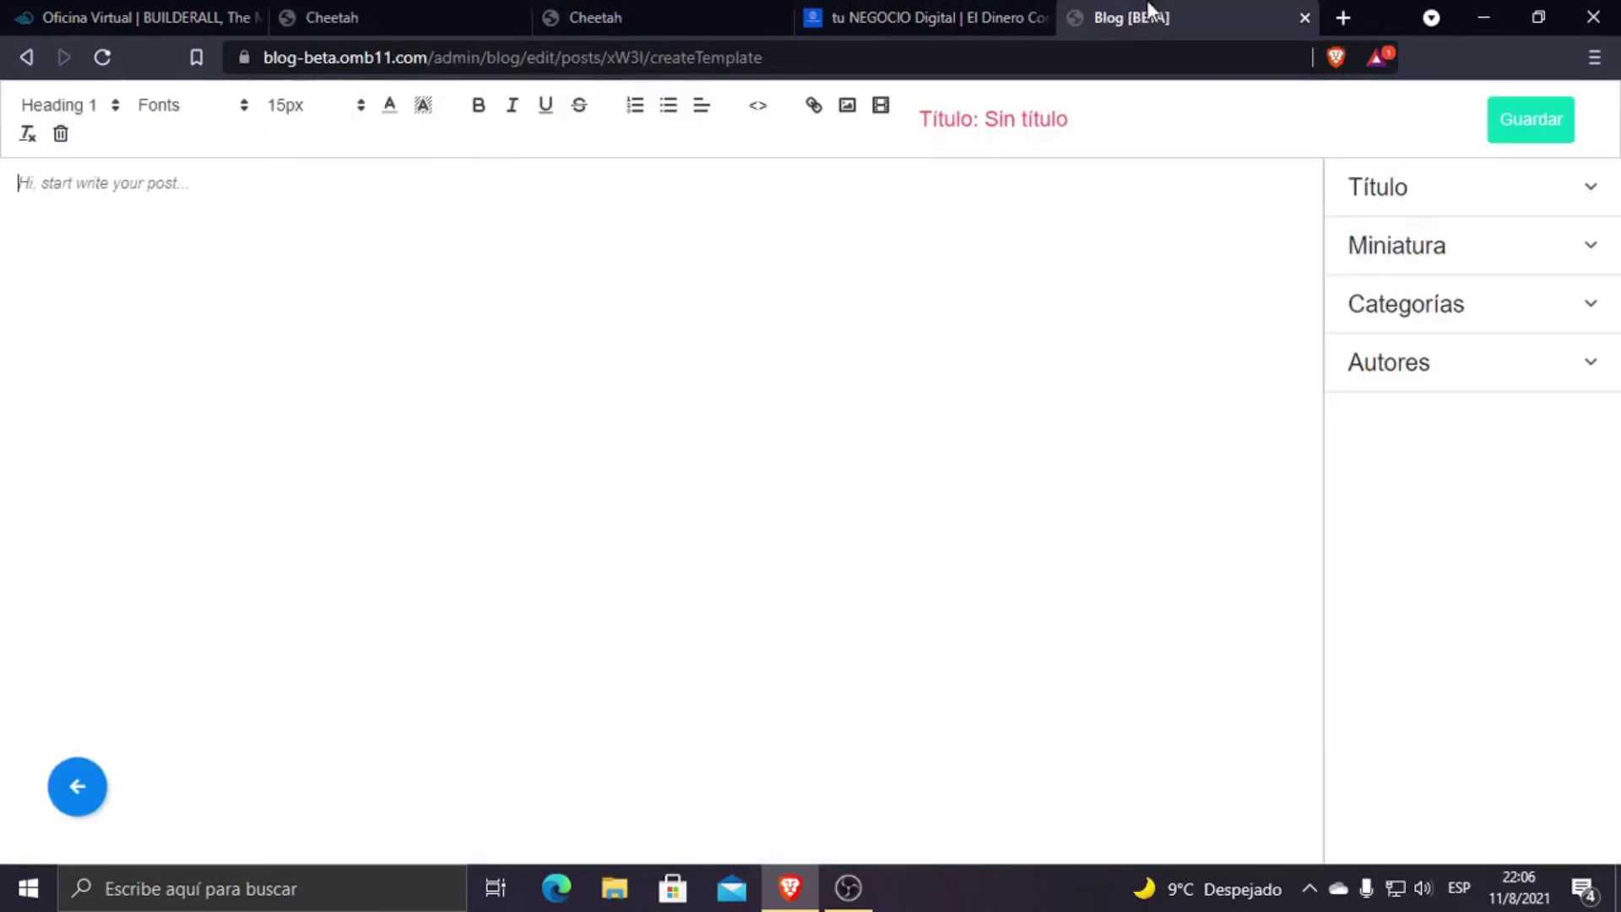
pyautogui.click(623, 10)
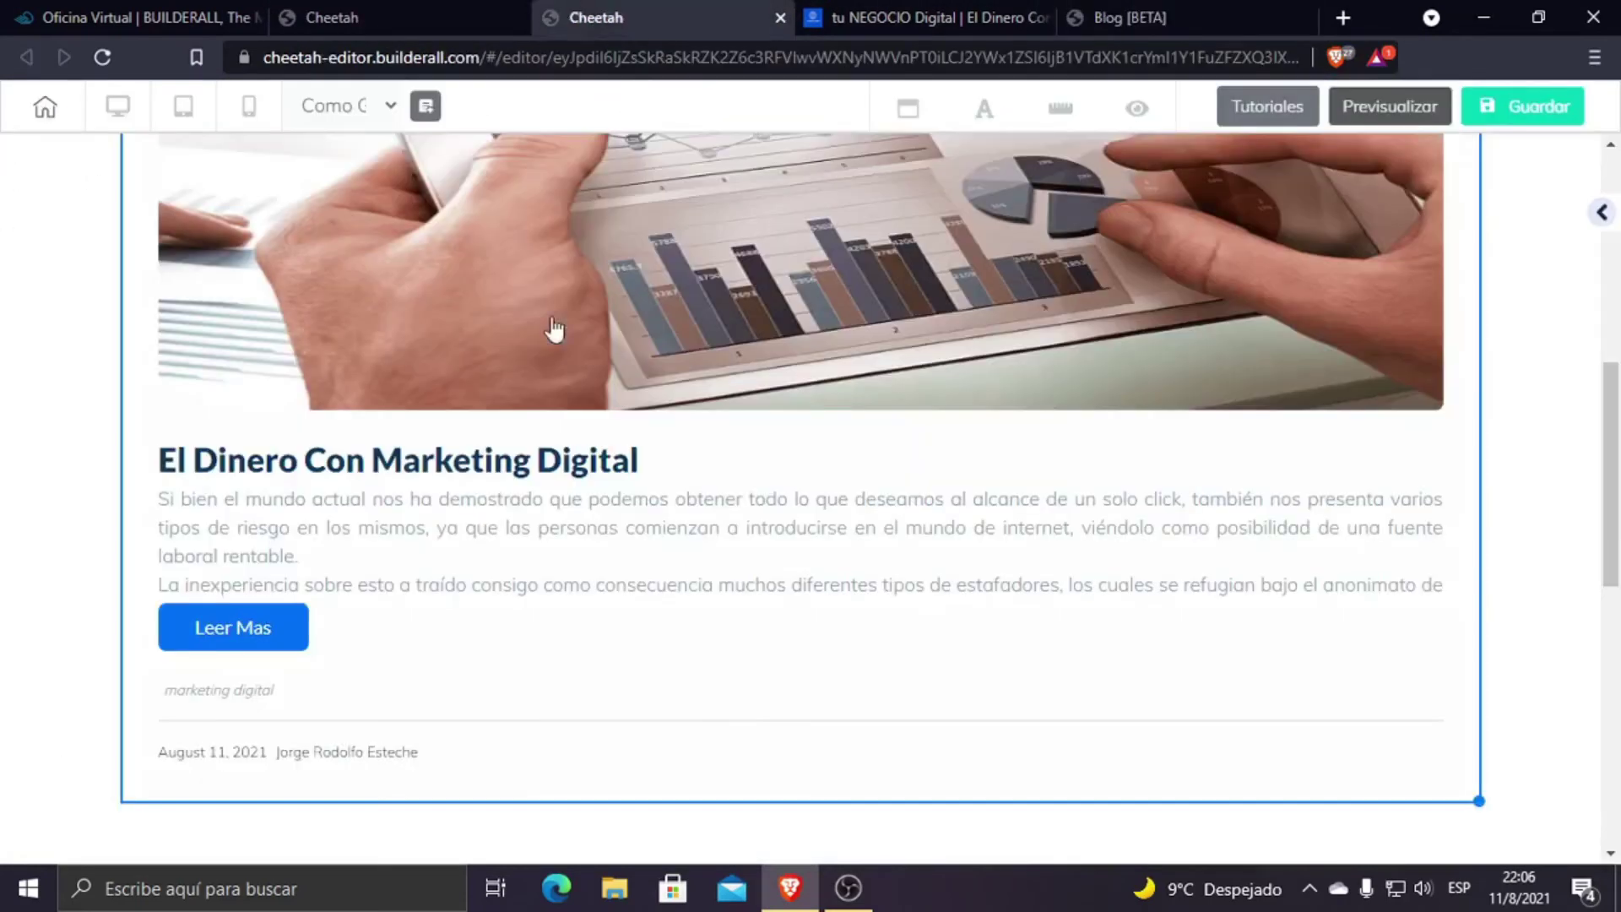
pyautogui.scroll(-5, 686, 714)
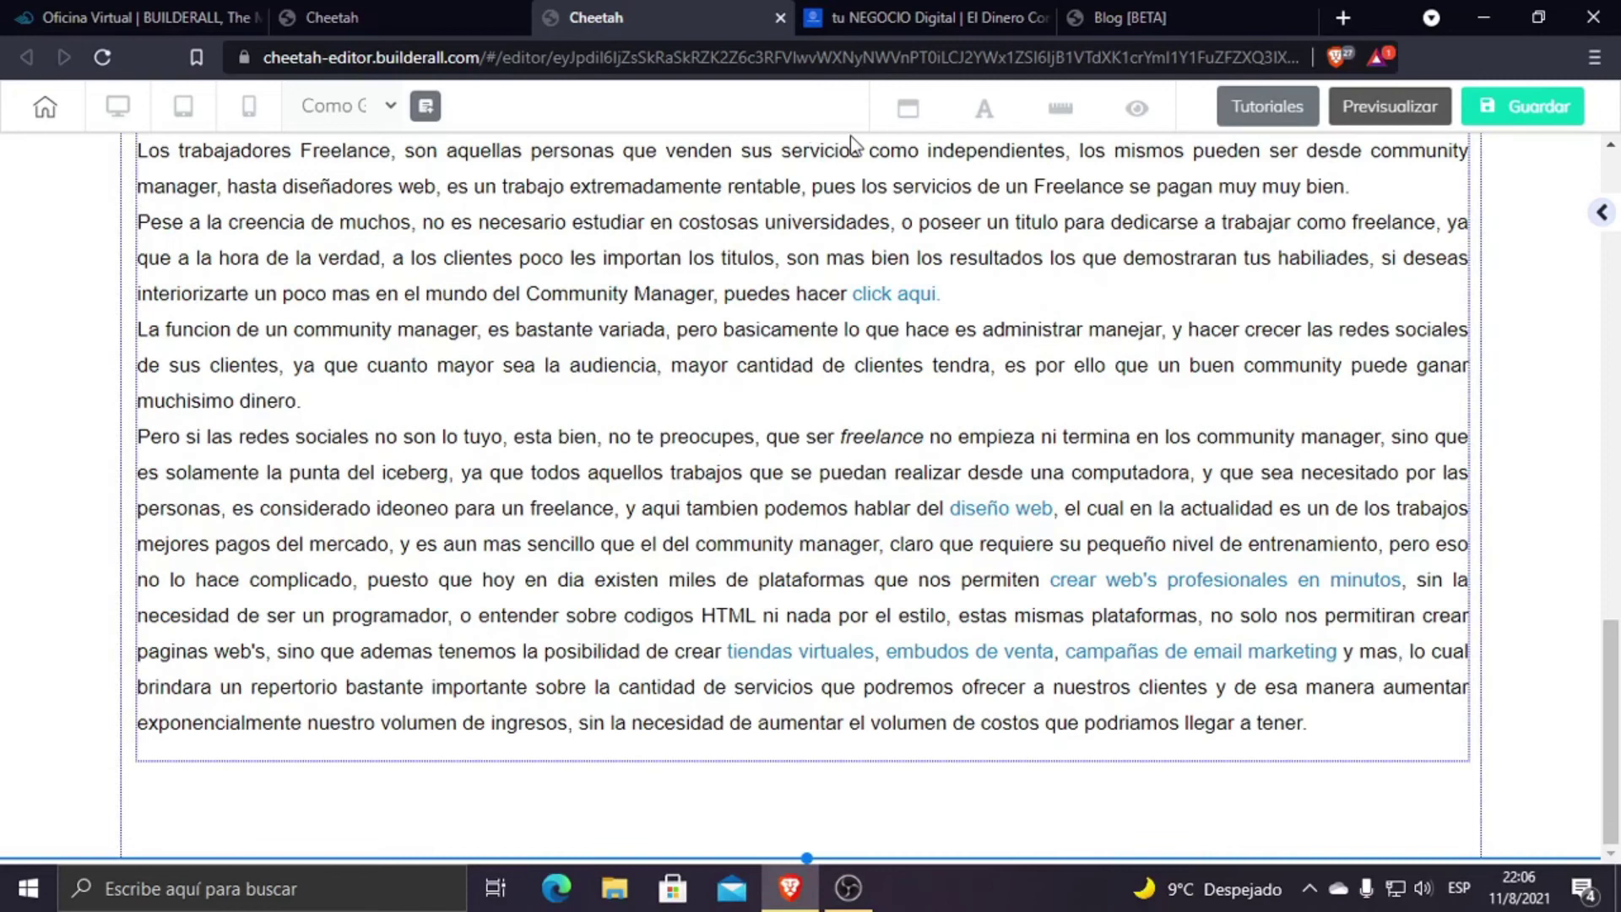
# Step: Compare the Cheetah page list, the page's title and introduction, and the published post with the blank blog template
pyautogui.click(478, 12)
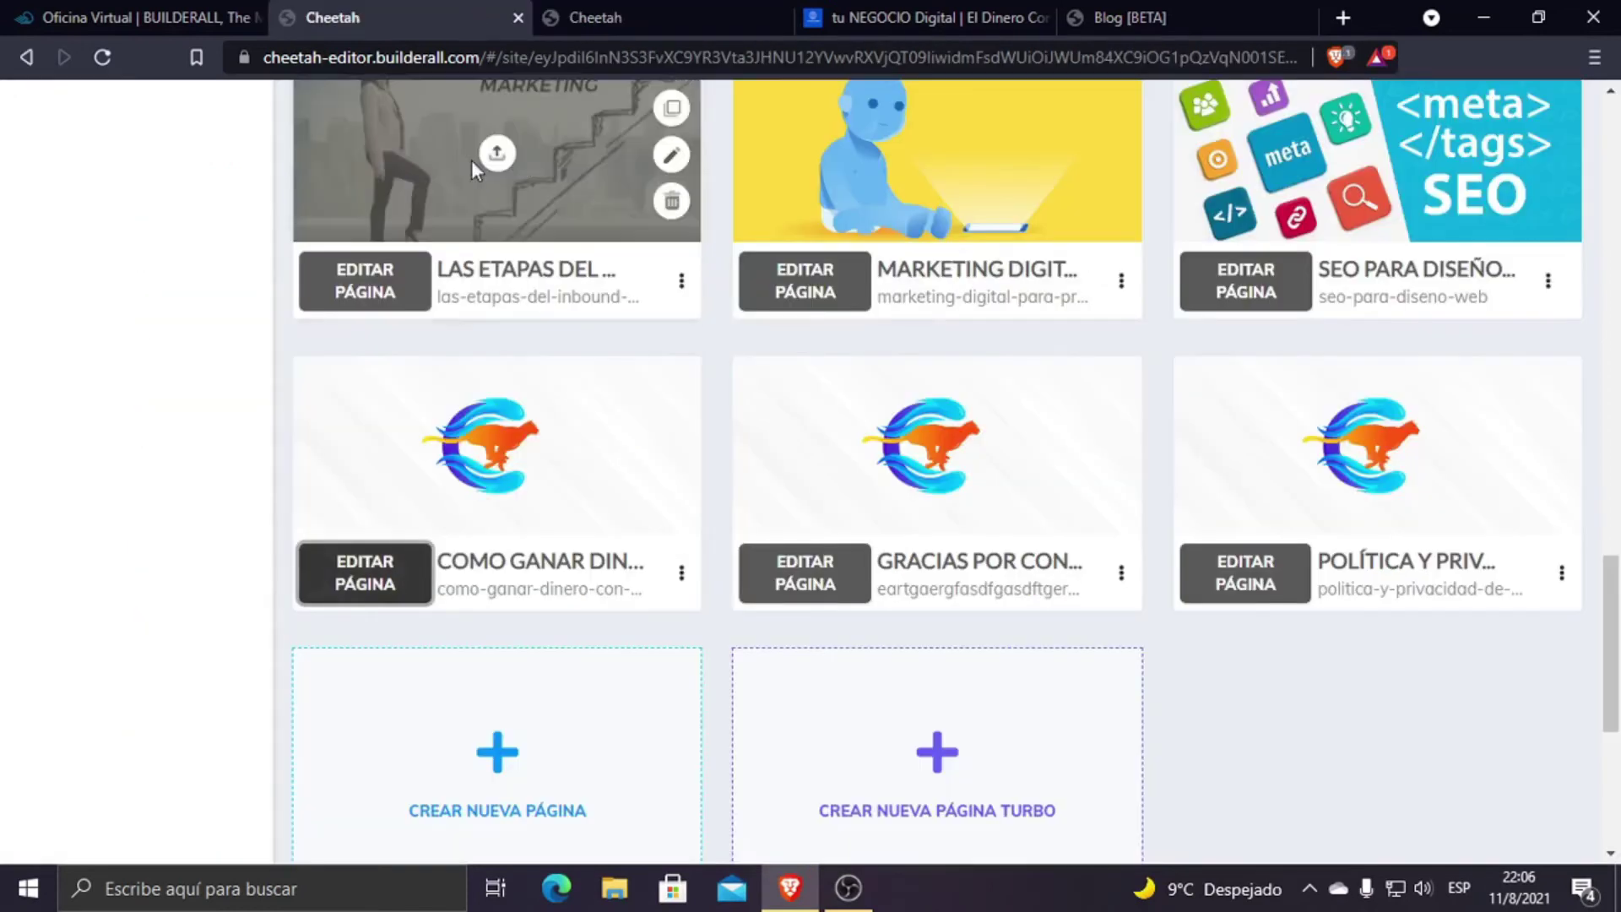
pyautogui.click(1191, 12)
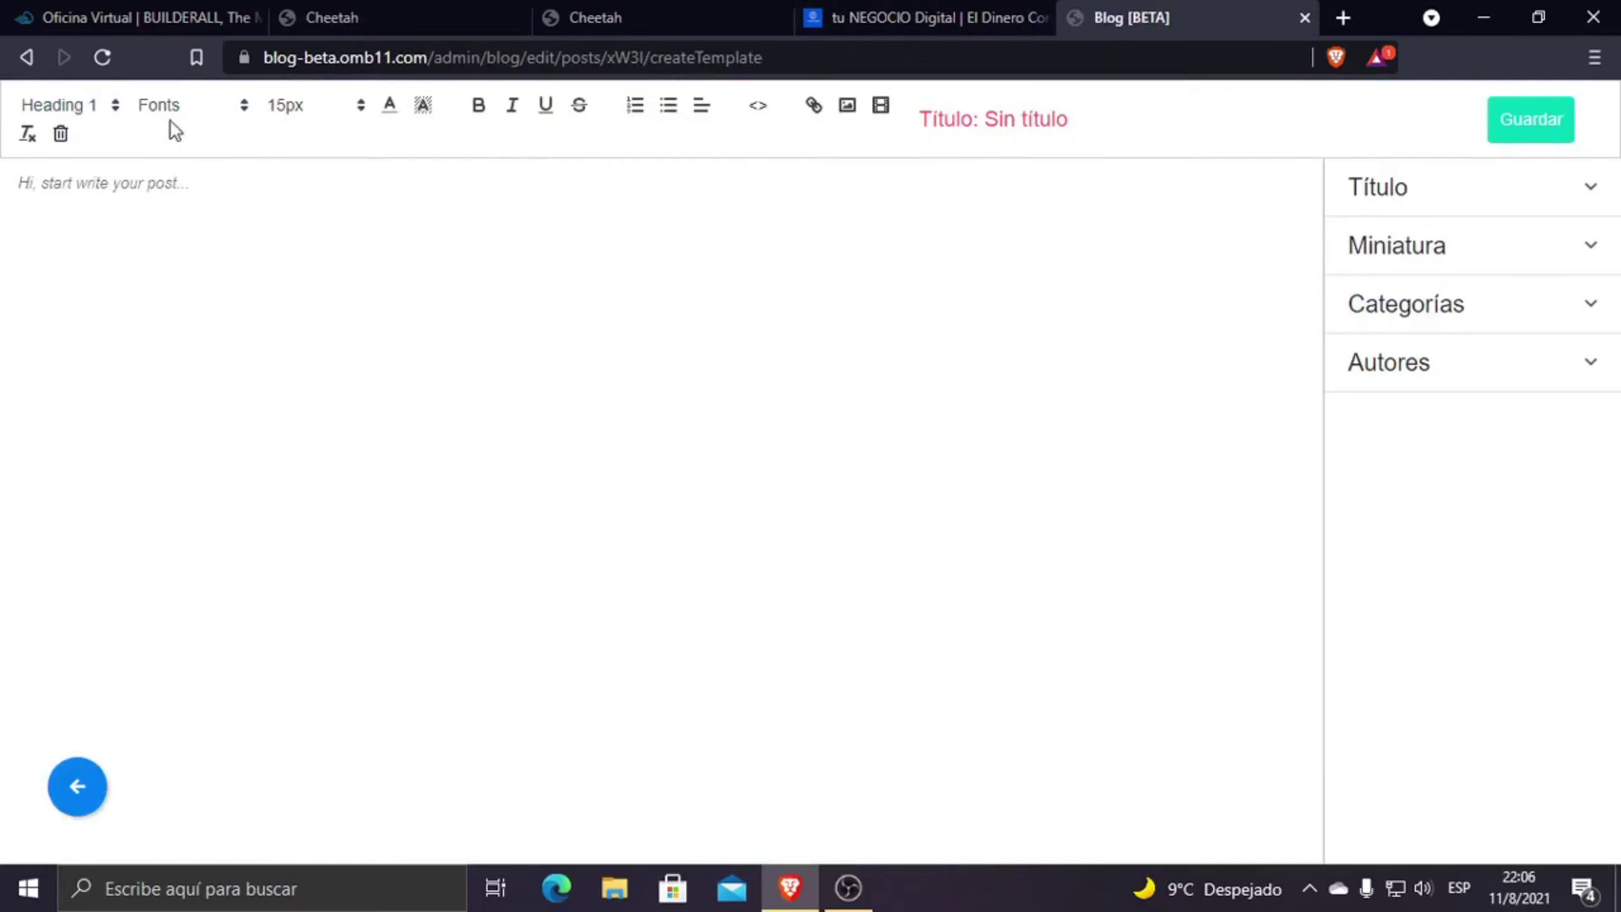
pyautogui.click(669, 10)
pyautogui.scroll(10, 692, 383)
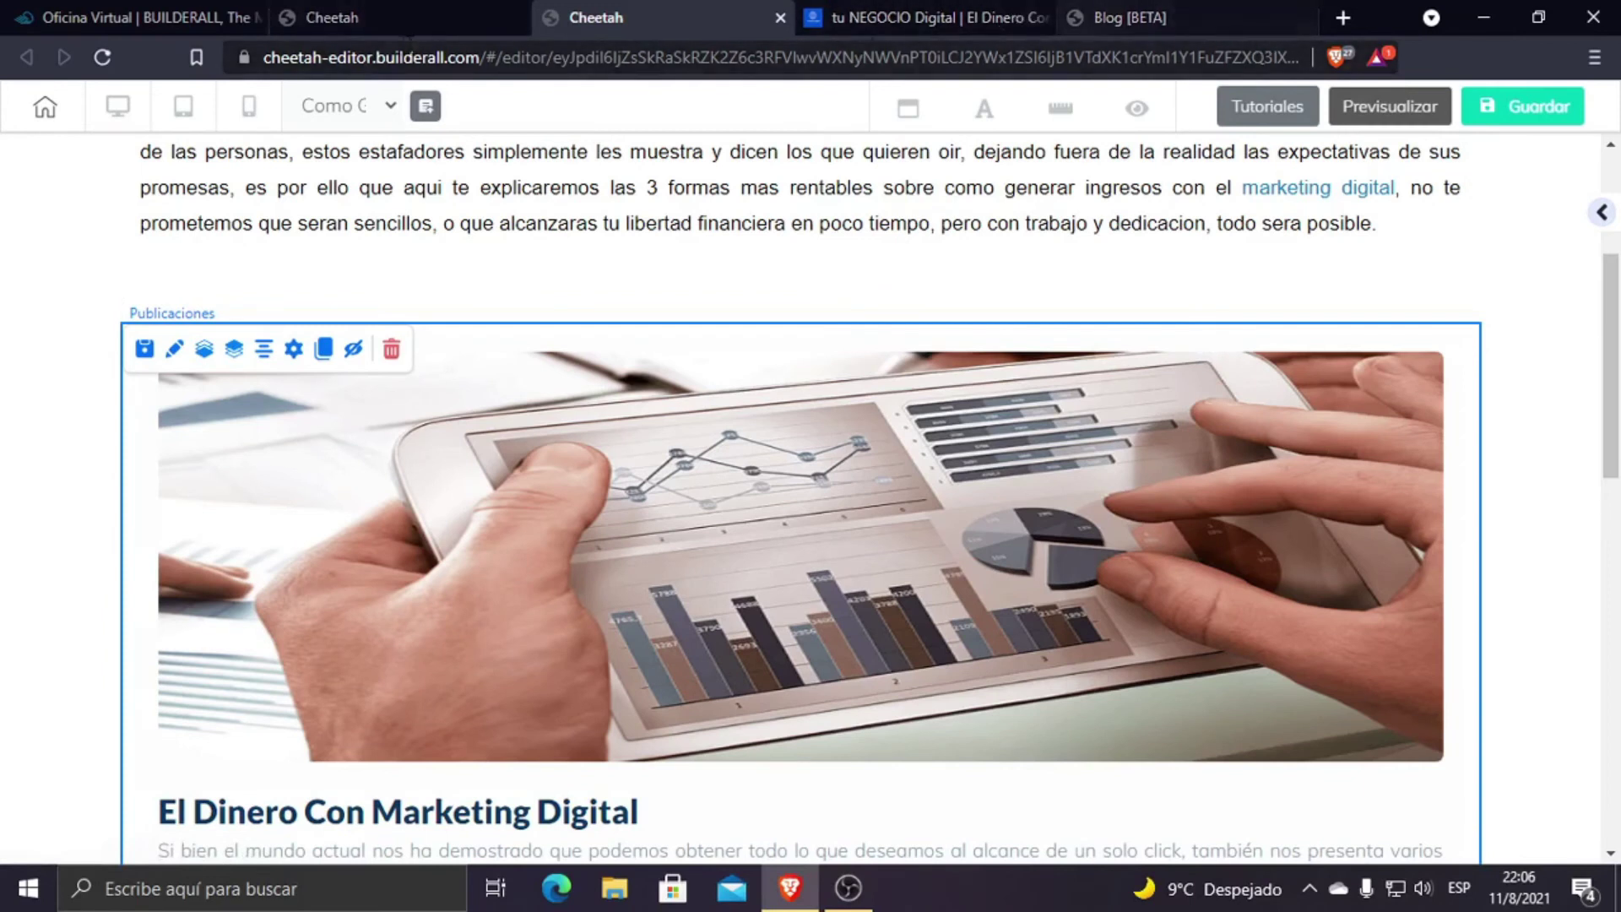
pyautogui.scroll(4, 816, 525)
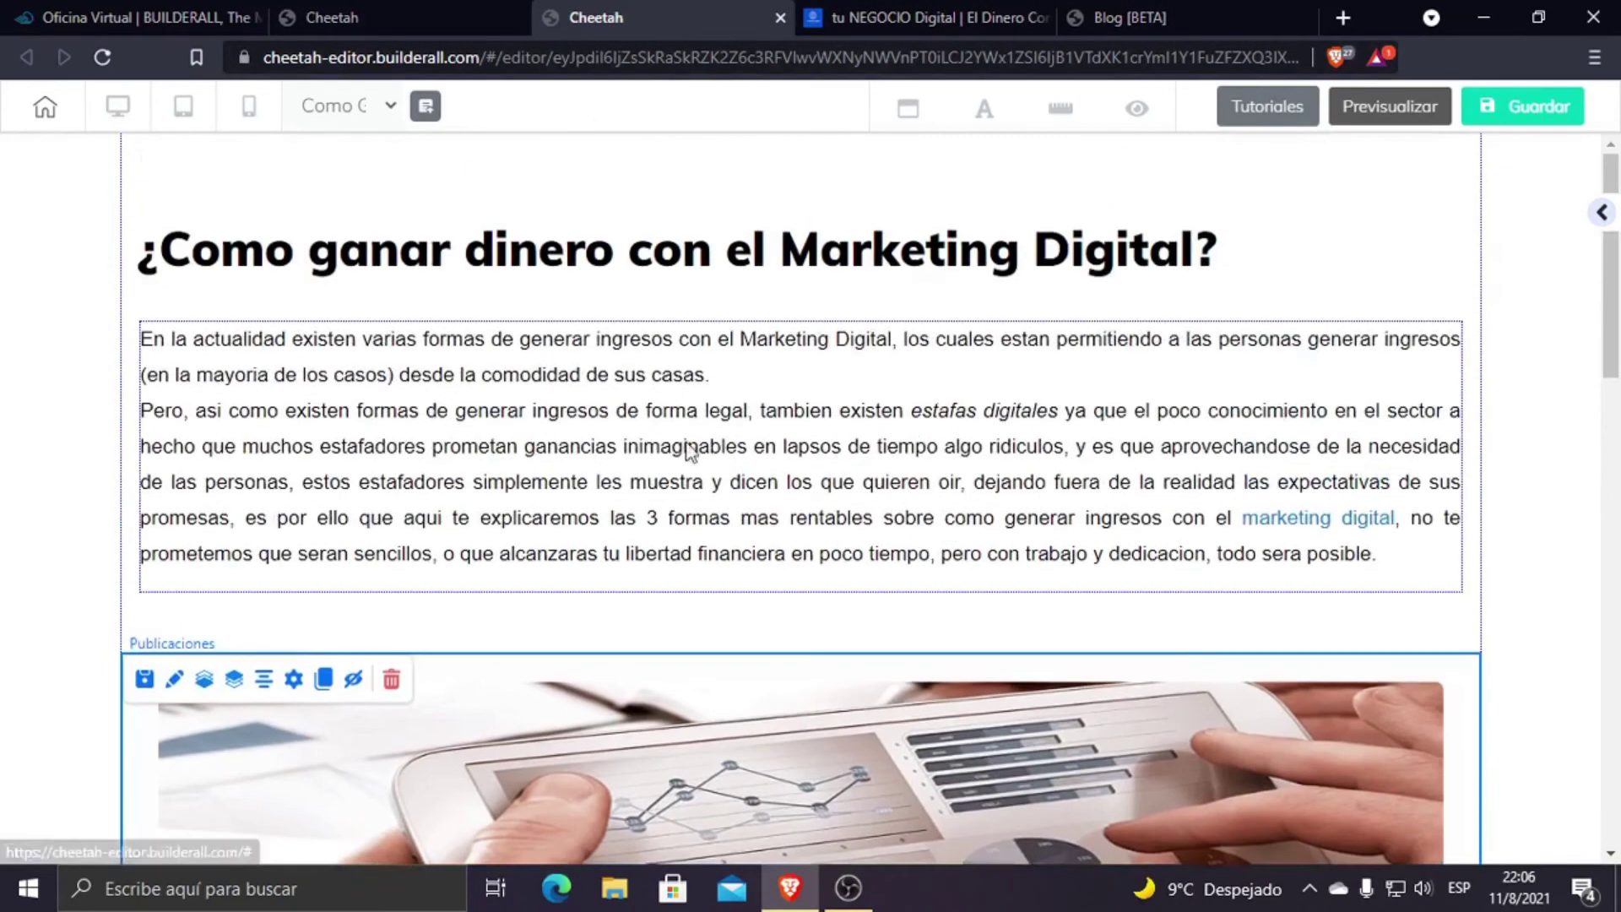
pyautogui.click(444, 7)
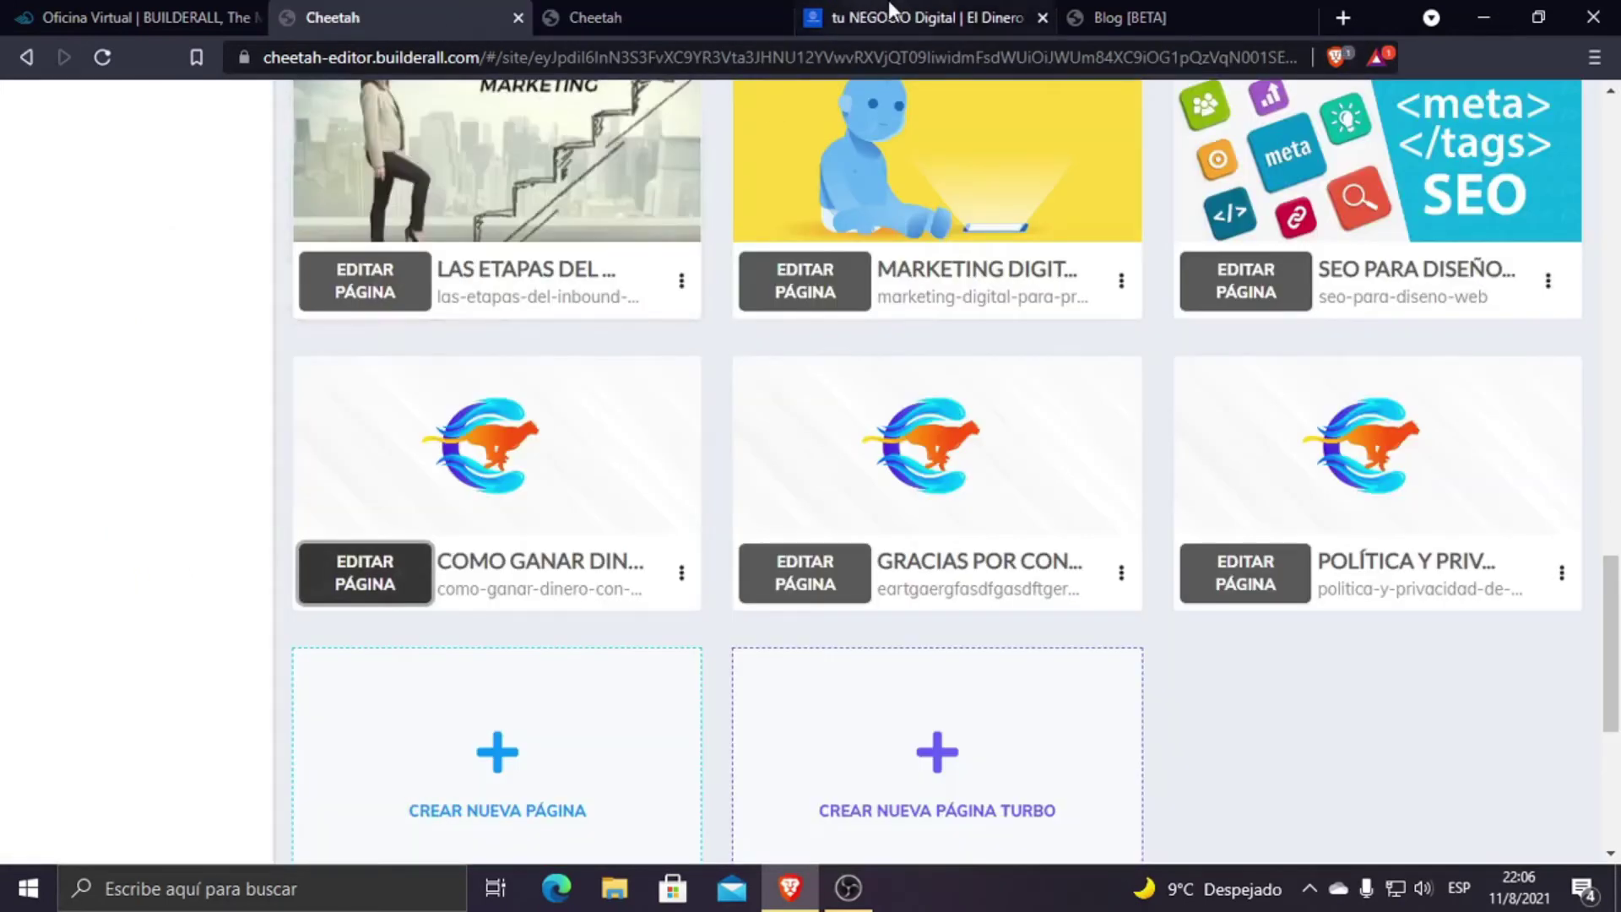
pyautogui.click(925, 17)
pyautogui.click(1126, 12)
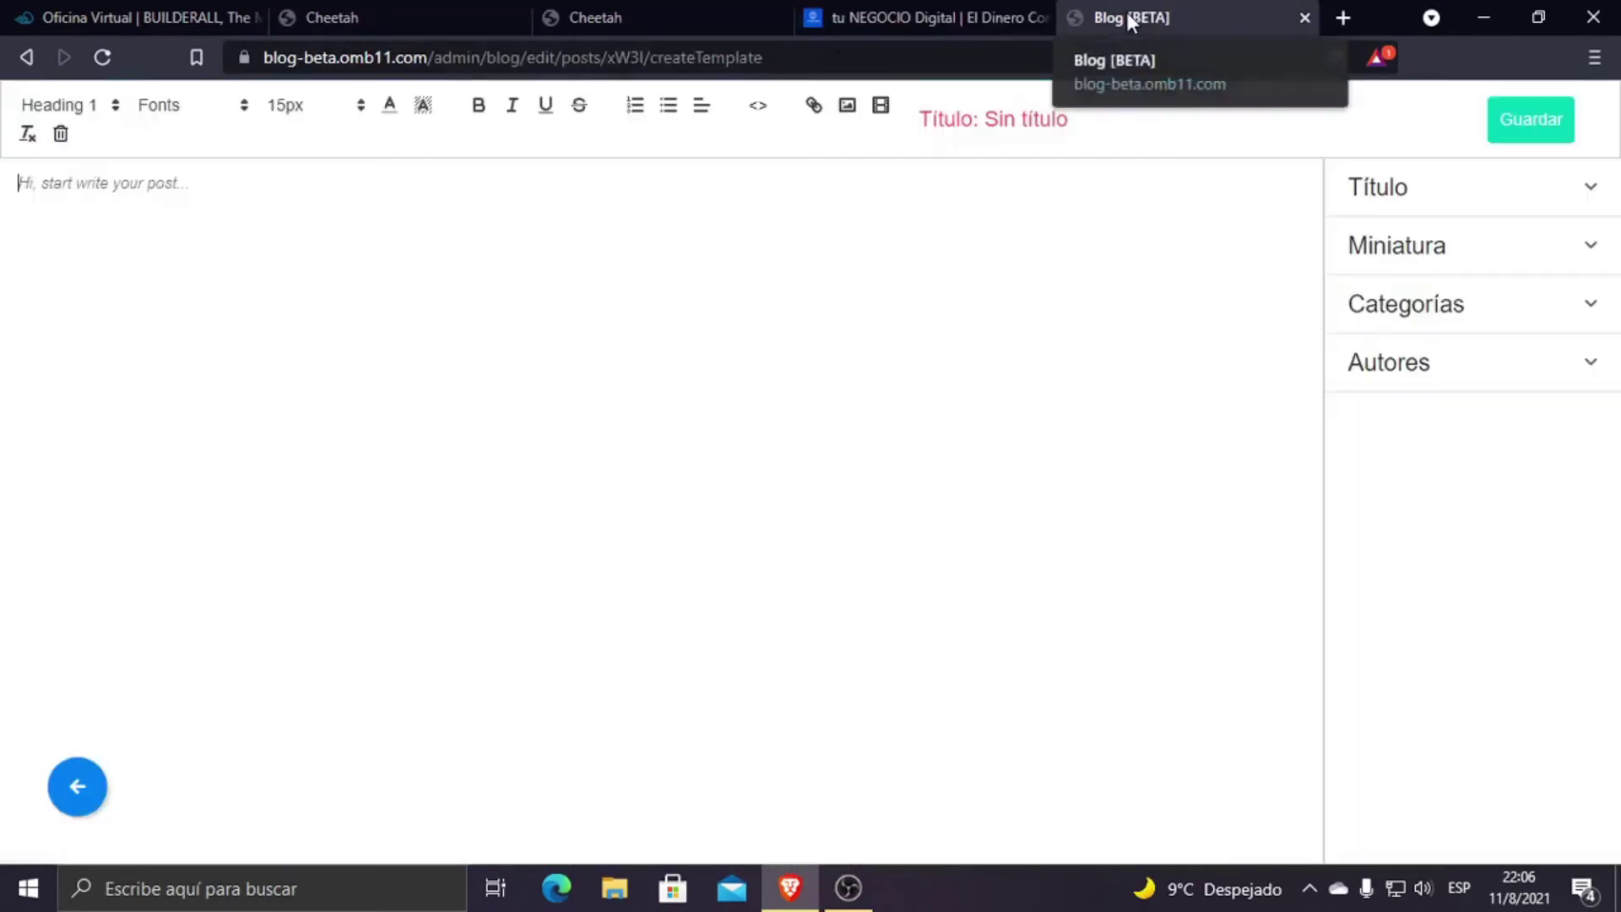
pyautogui.click(726, 15)
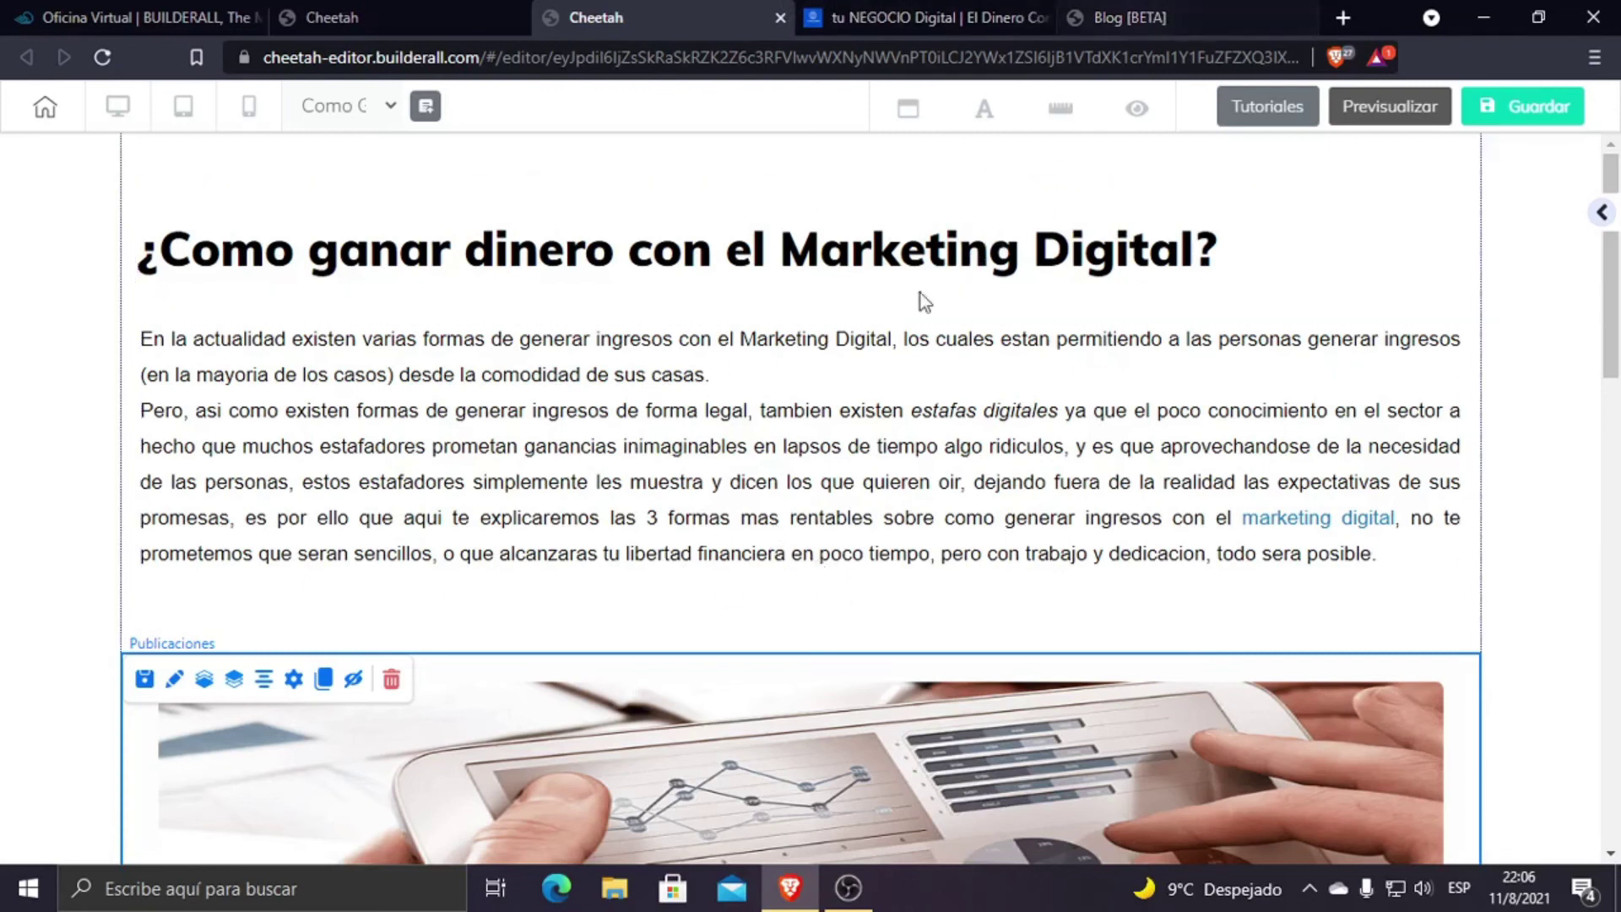
pyautogui.click(375, 11)
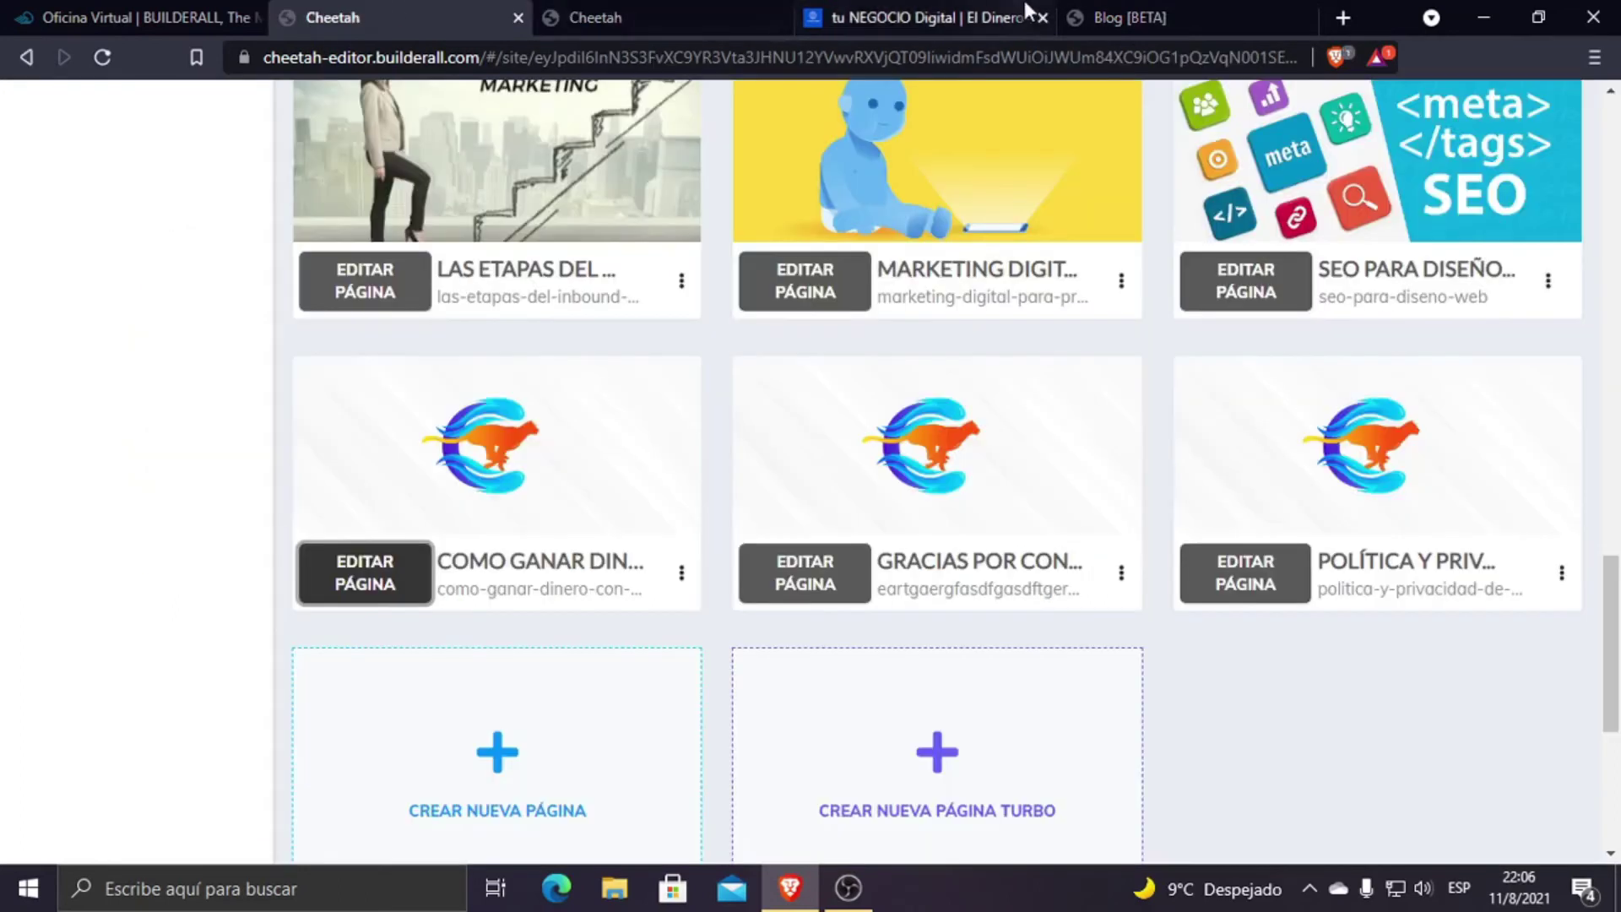
pyautogui.click(1123, 15)
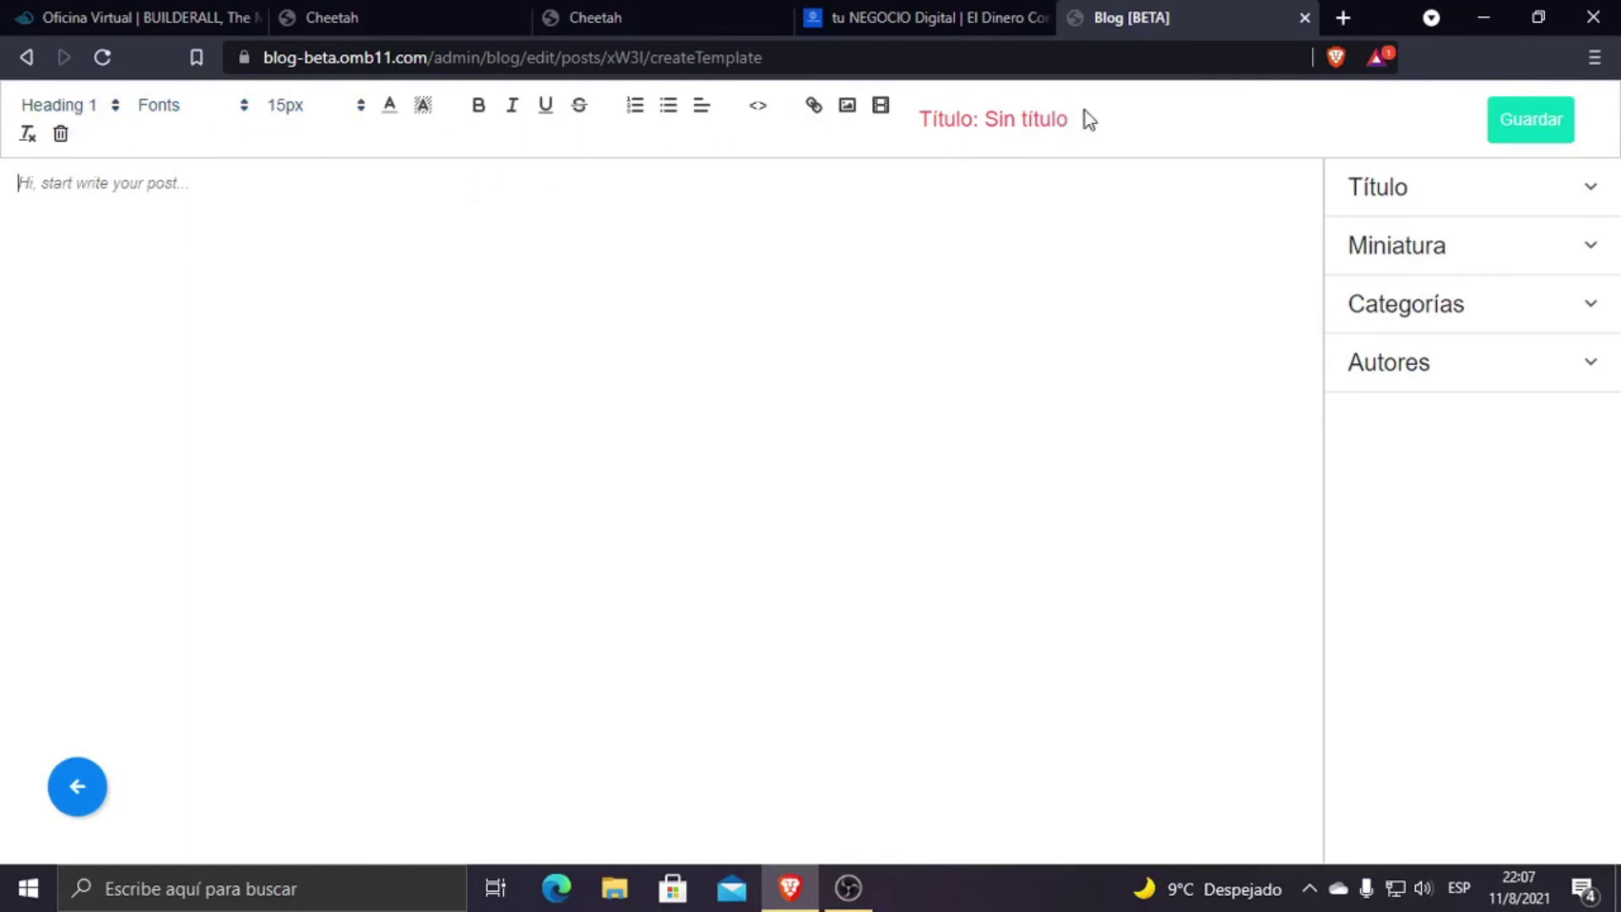
# Step: Title the new template "Marketing & Bussines" and open its thumbnail settings
pyautogui.click(1500, 187)
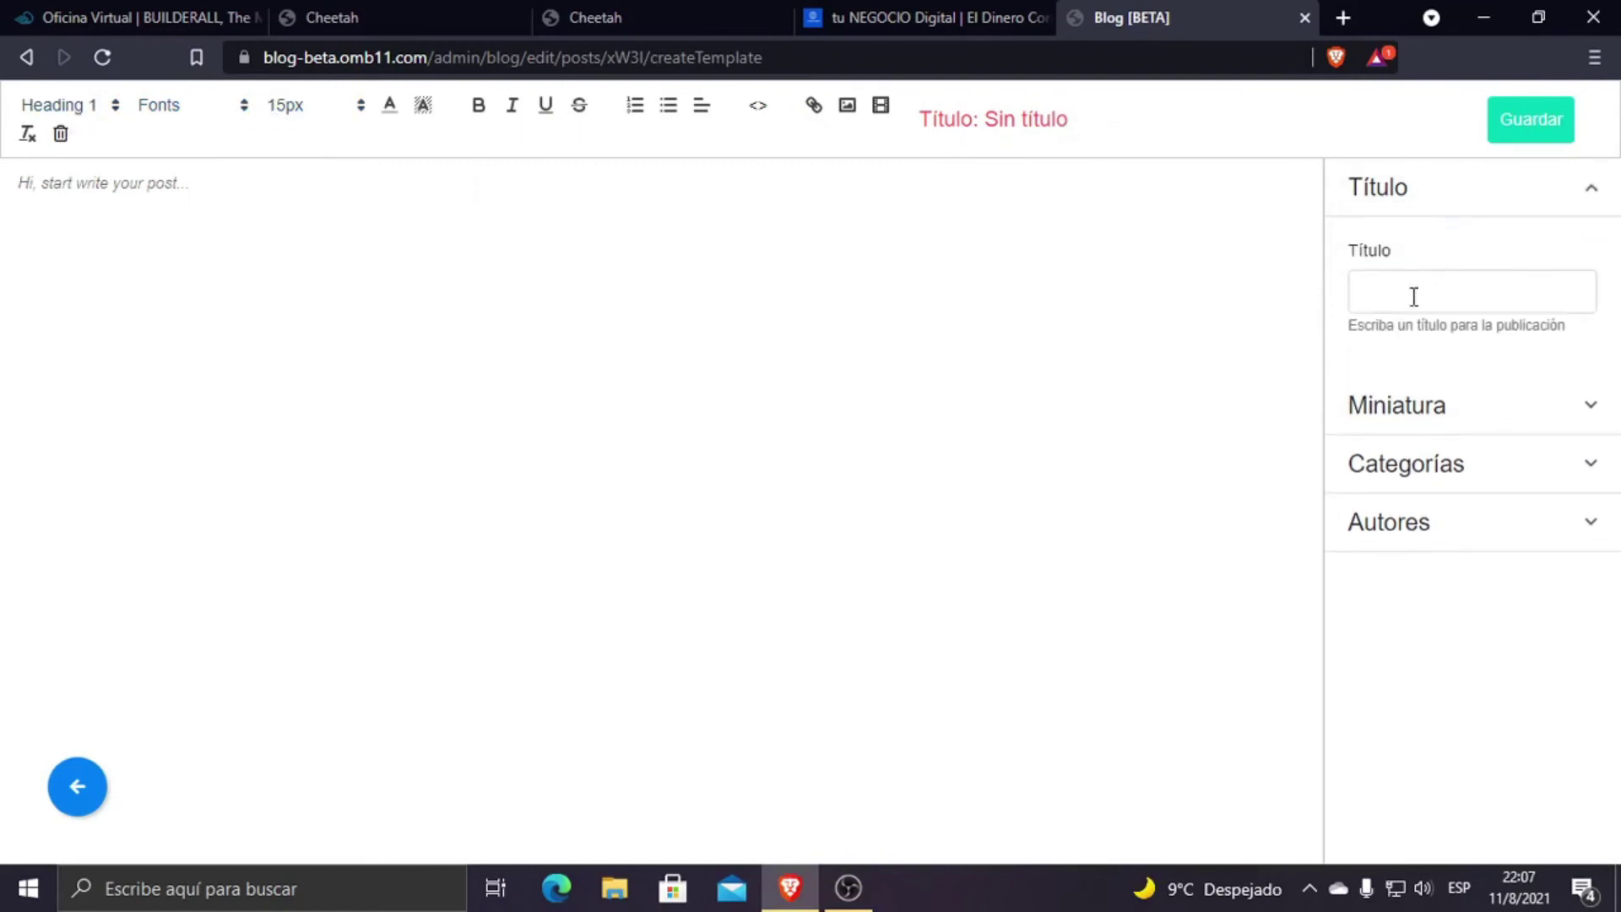
pyautogui.click(1398, 276)
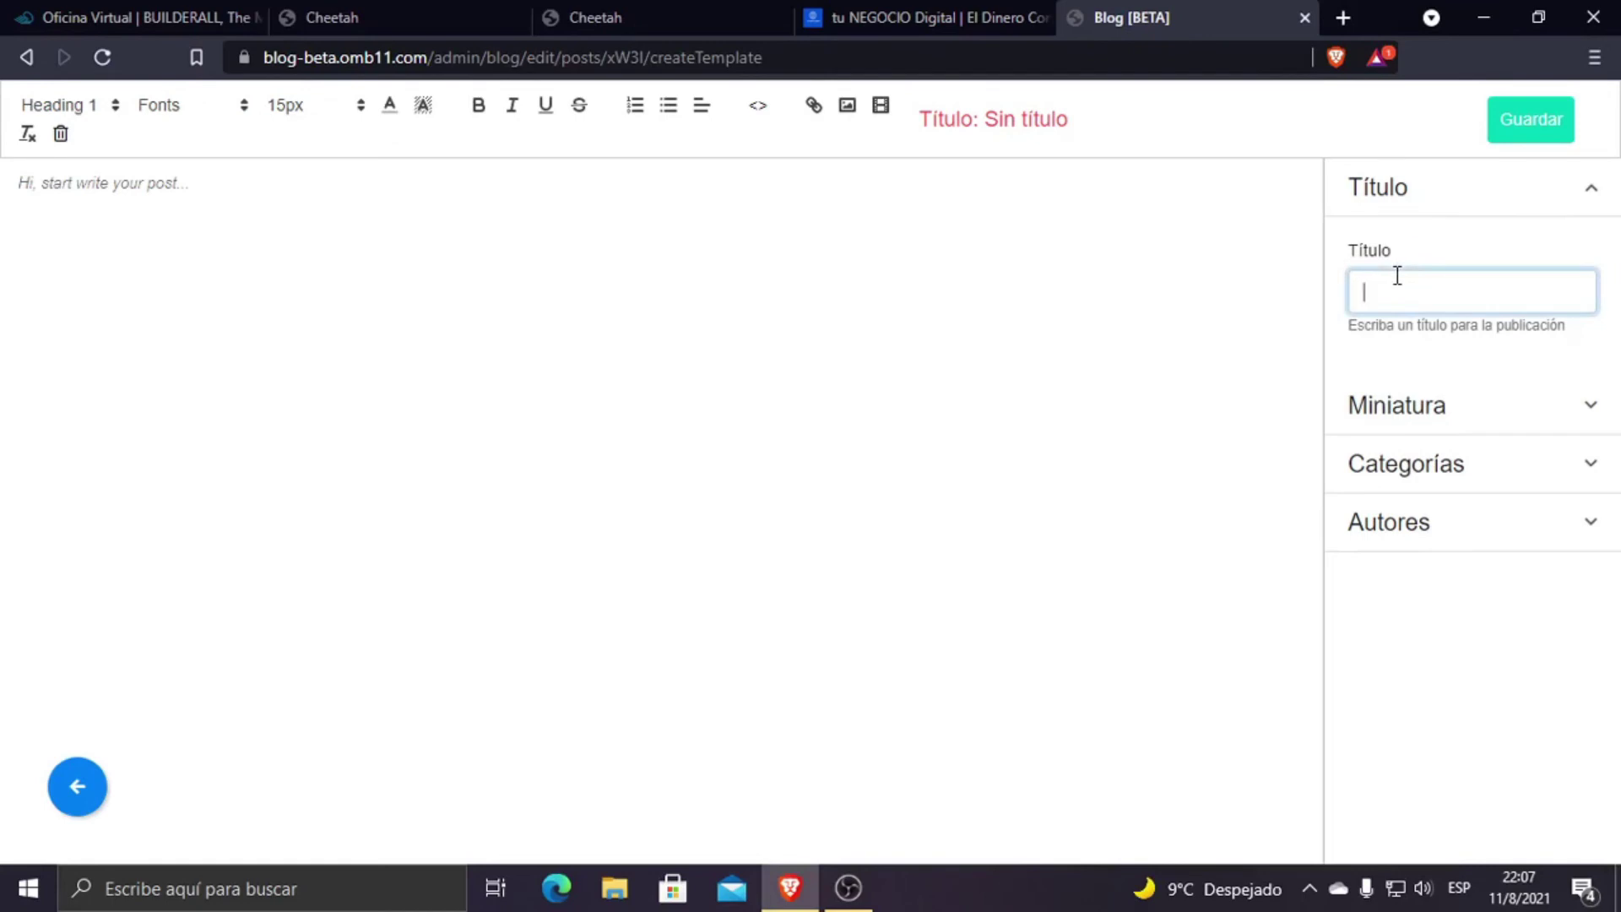
pyautogui.write('Marketinf')
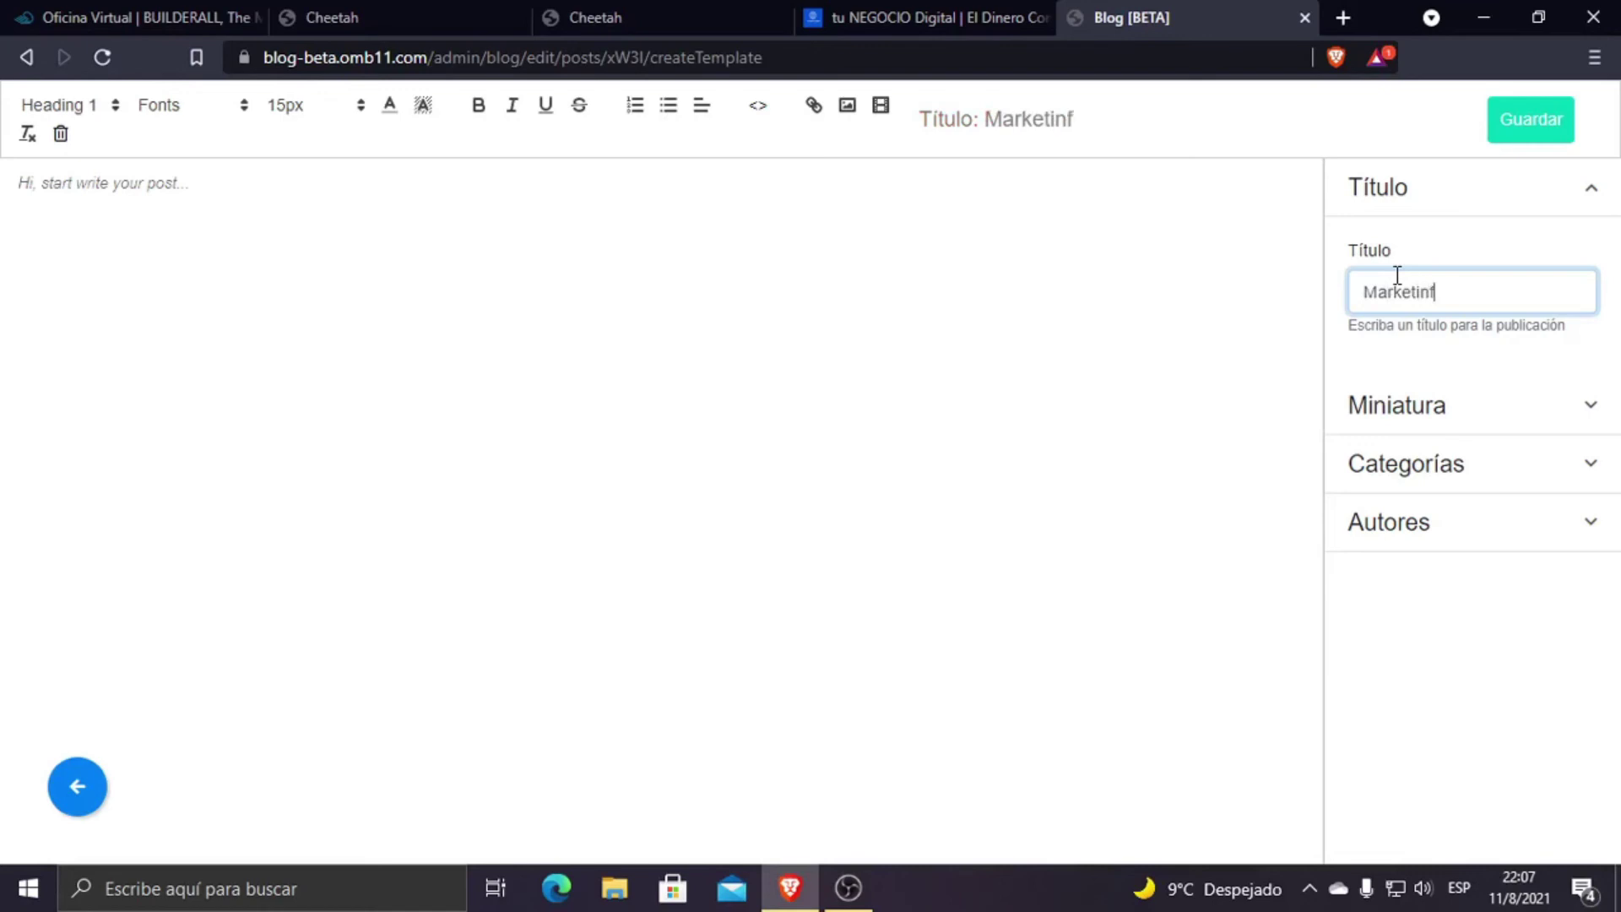
pyautogui.press('BackSpace')
pyautogui.write('g')
pyautogui.write(' (')
pyautogui.write('&')
pyautogui.write(' Bussines')
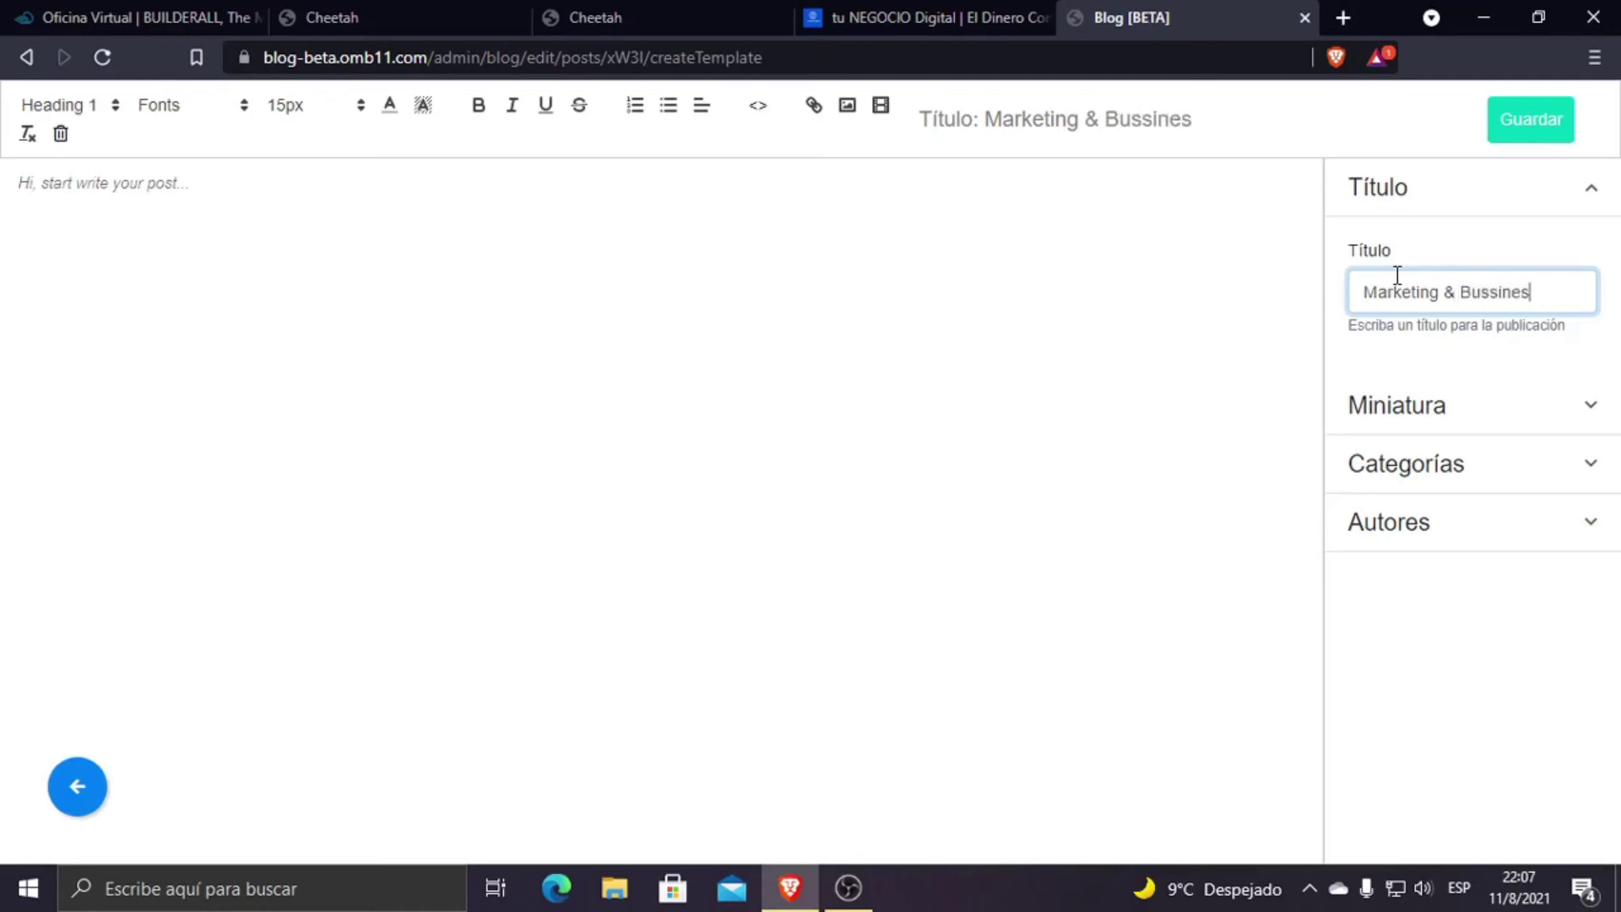
pyautogui.click(1472, 401)
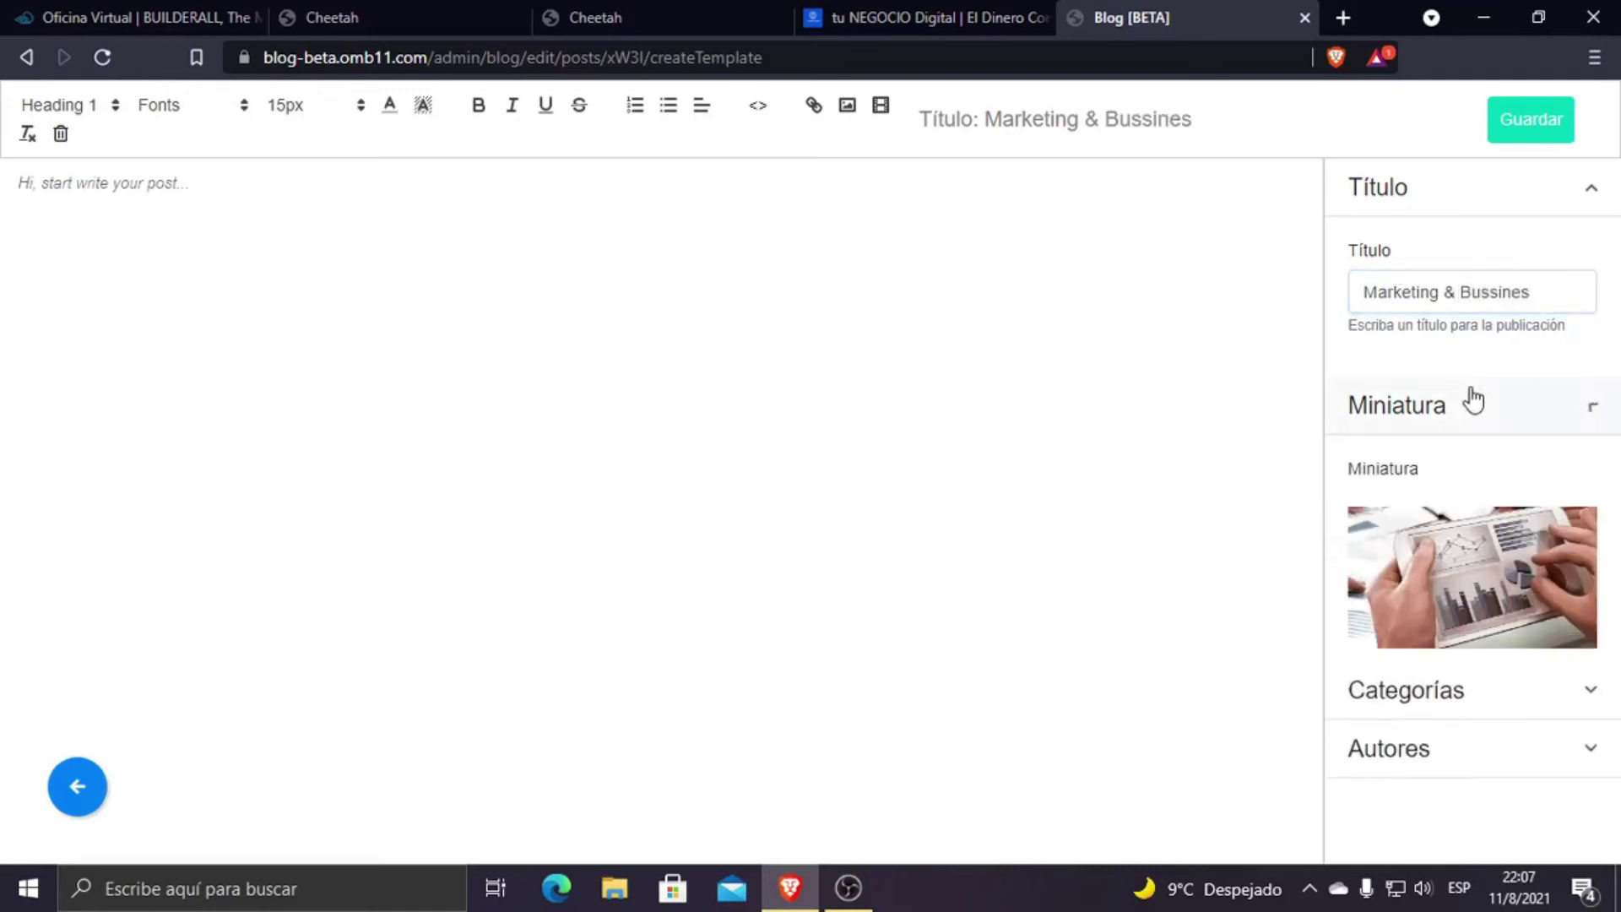
# Step: Replace the template's thumbnail with the black business funnel image labelled LEADS from the image library
pyautogui.moveTo(1470, 625)
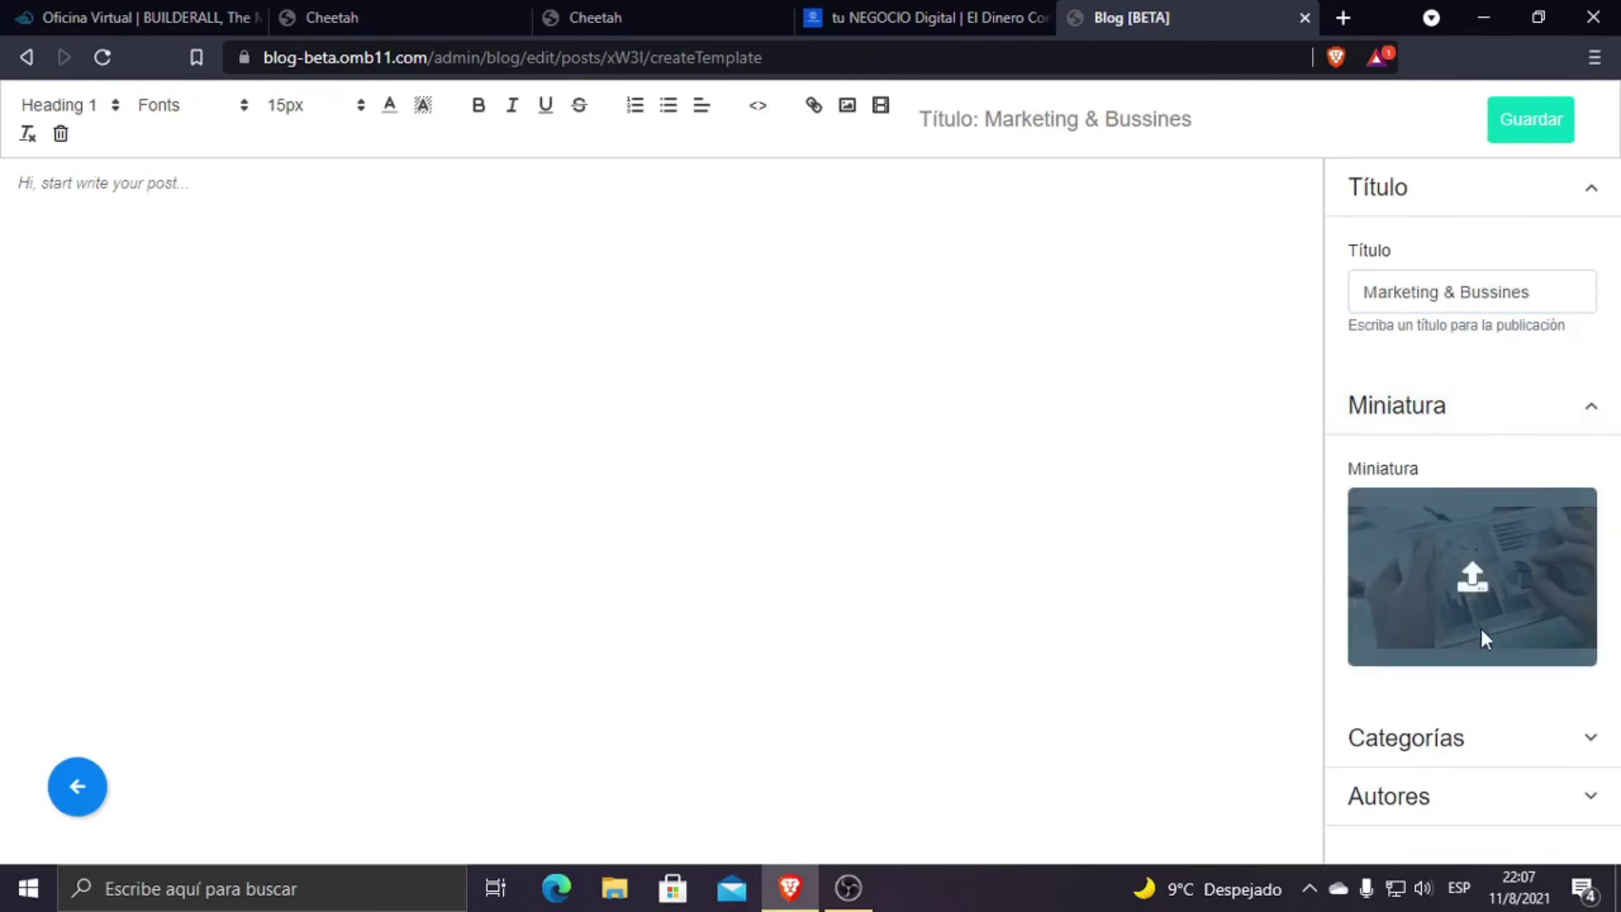
pyautogui.click(1473, 583)
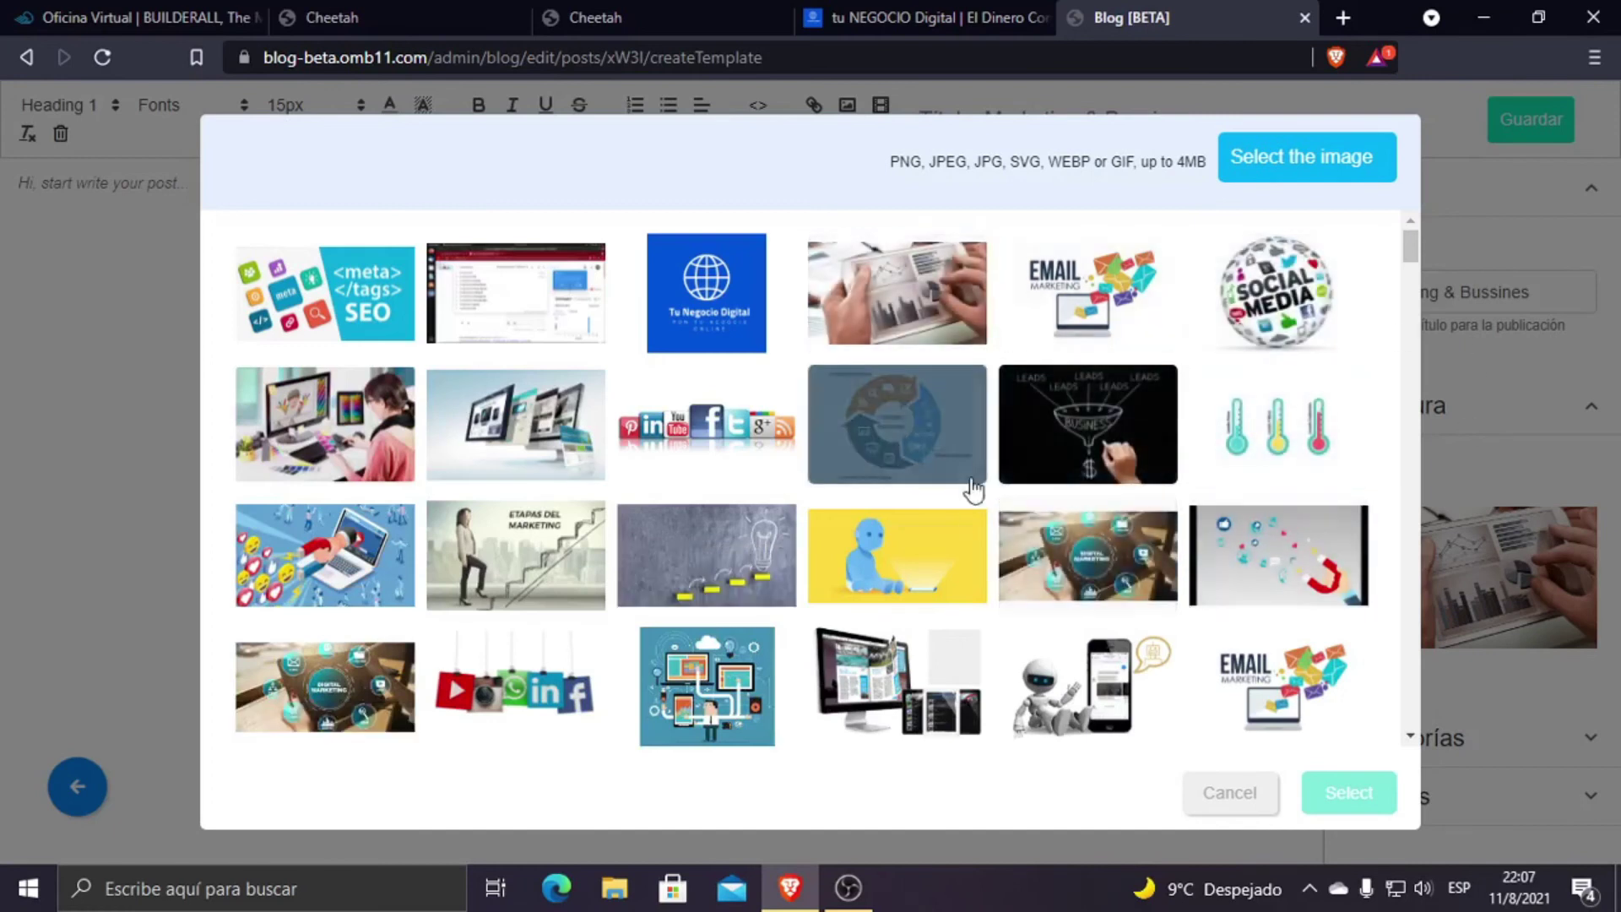
pyautogui.click(1089, 390)
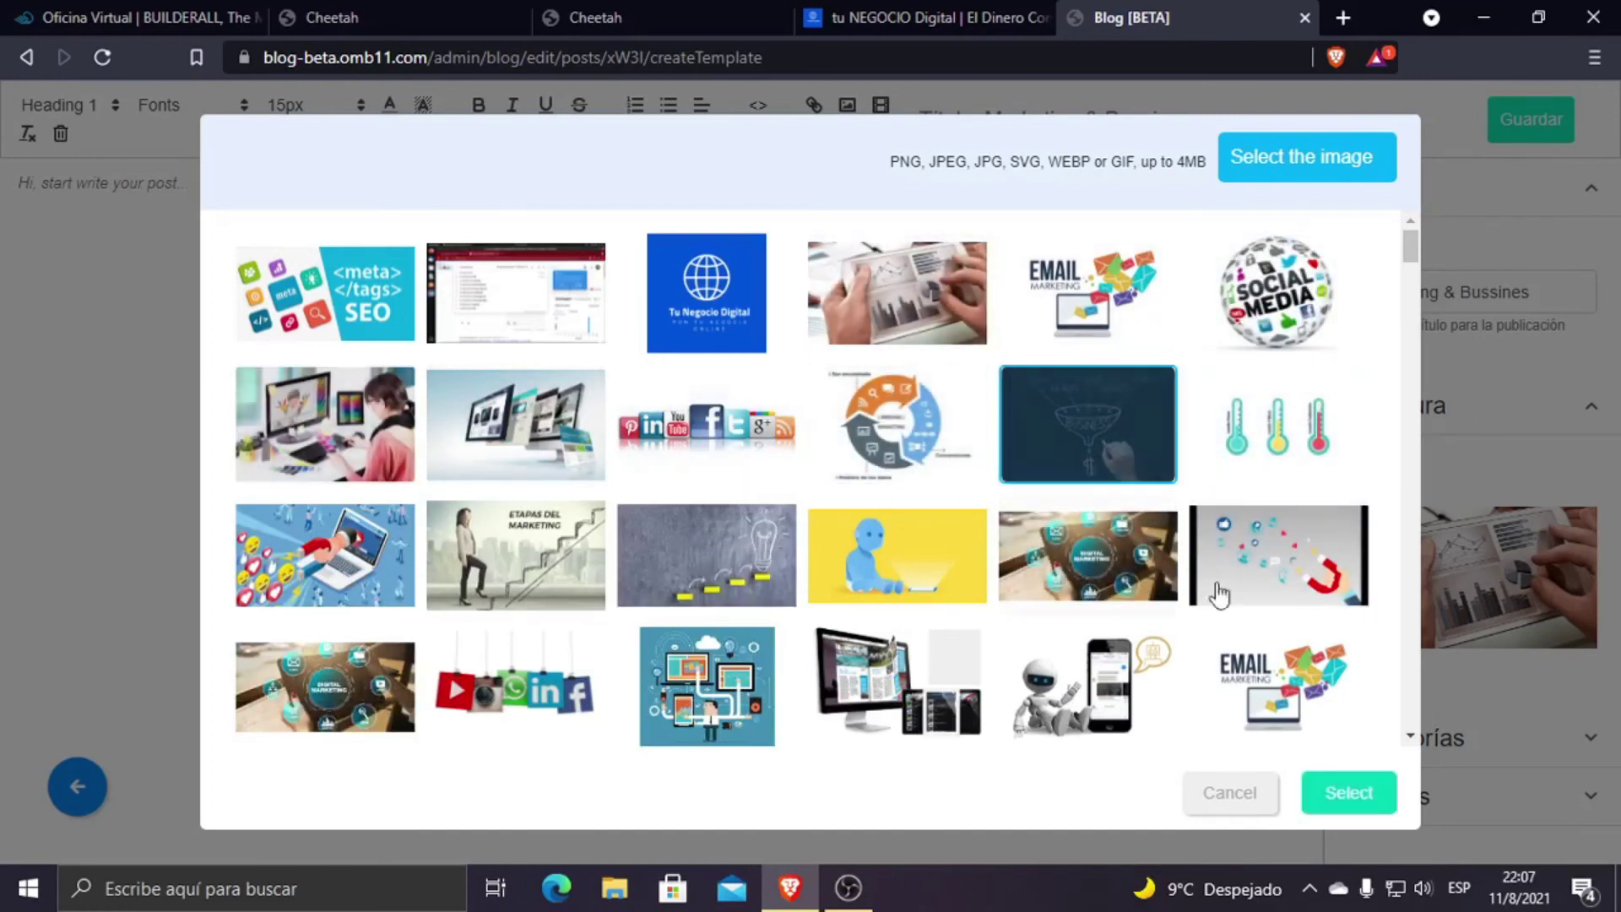
pyautogui.click(1341, 790)
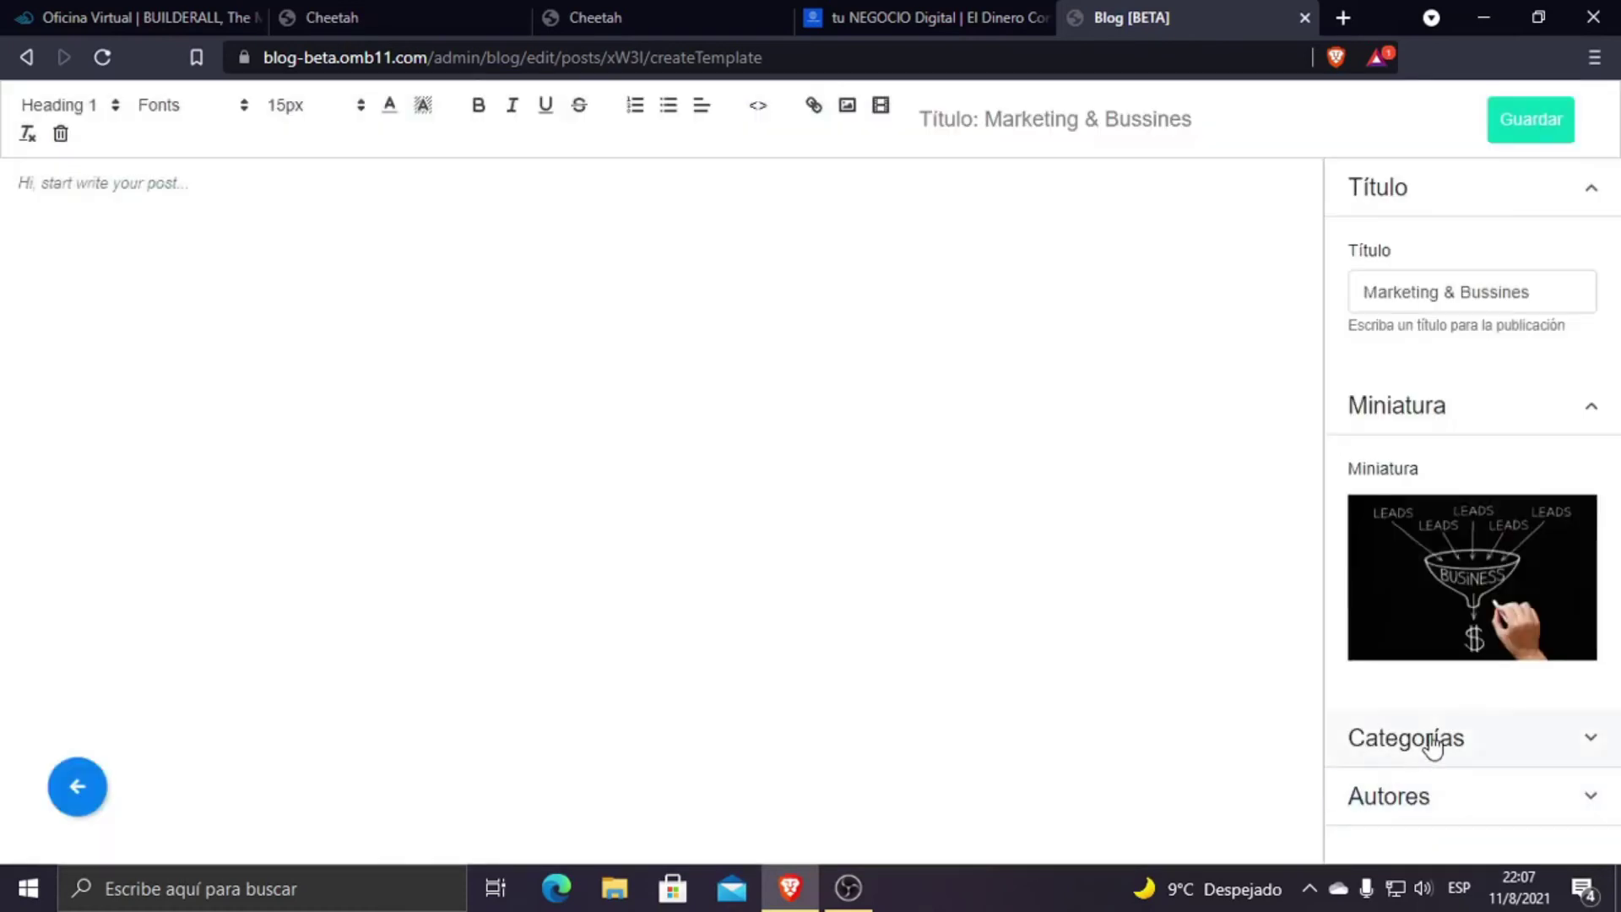
# Step: Assign the category "marketing digital" to the Marketing & Bussines template
pyautogui.click(1458, 732)
pyautogui.scroll(-1, 1452, 738)
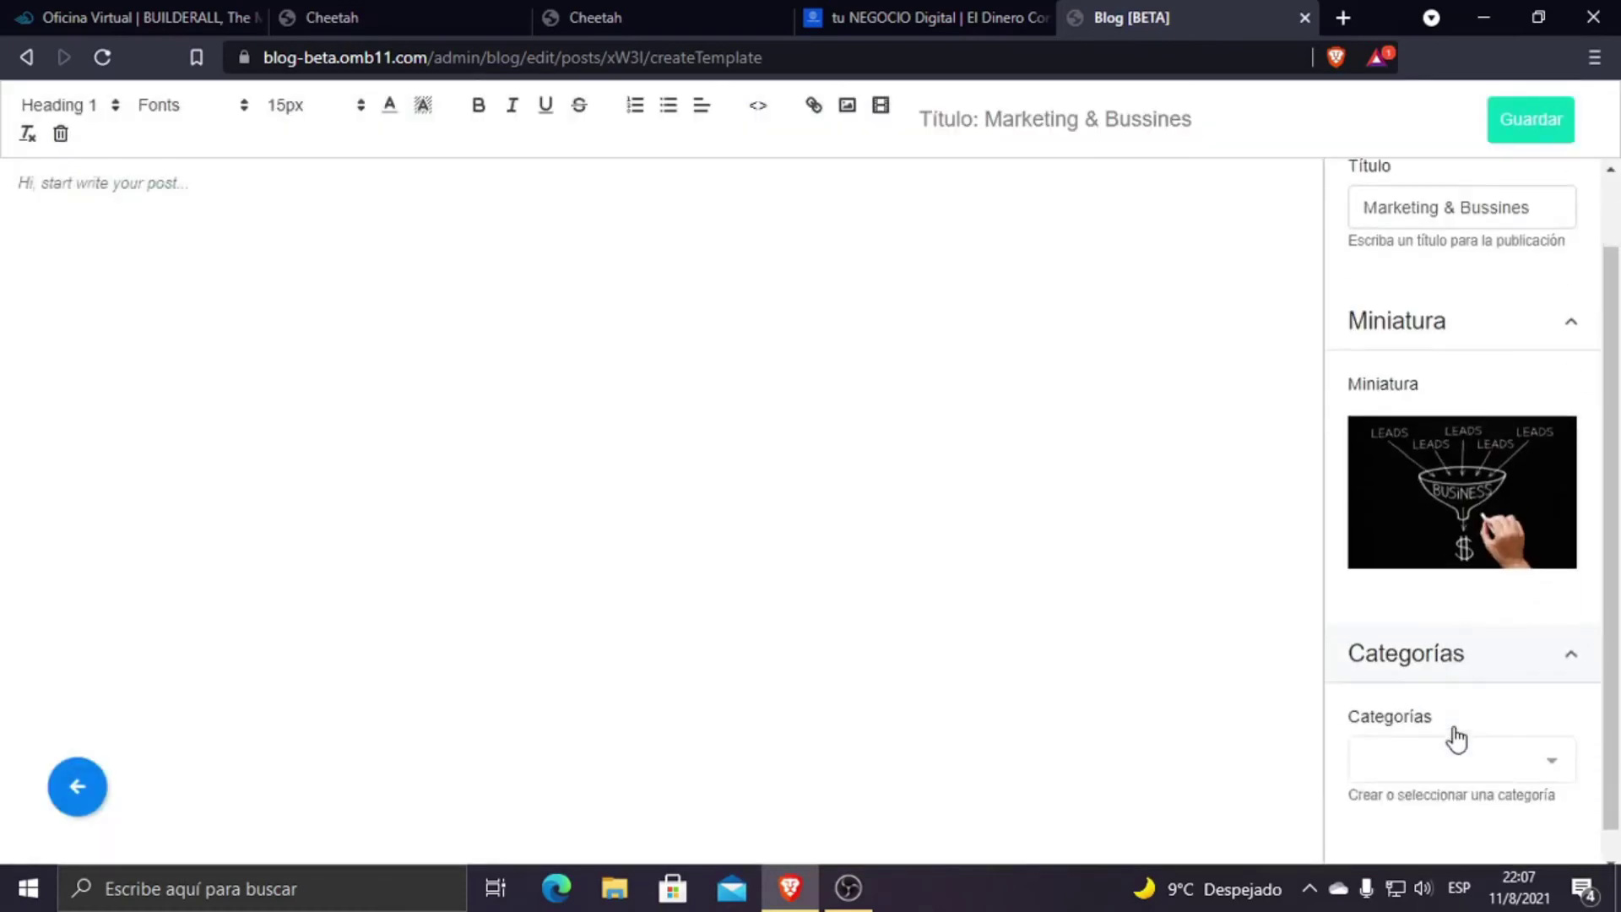
pyautogui.click(1552, 739)
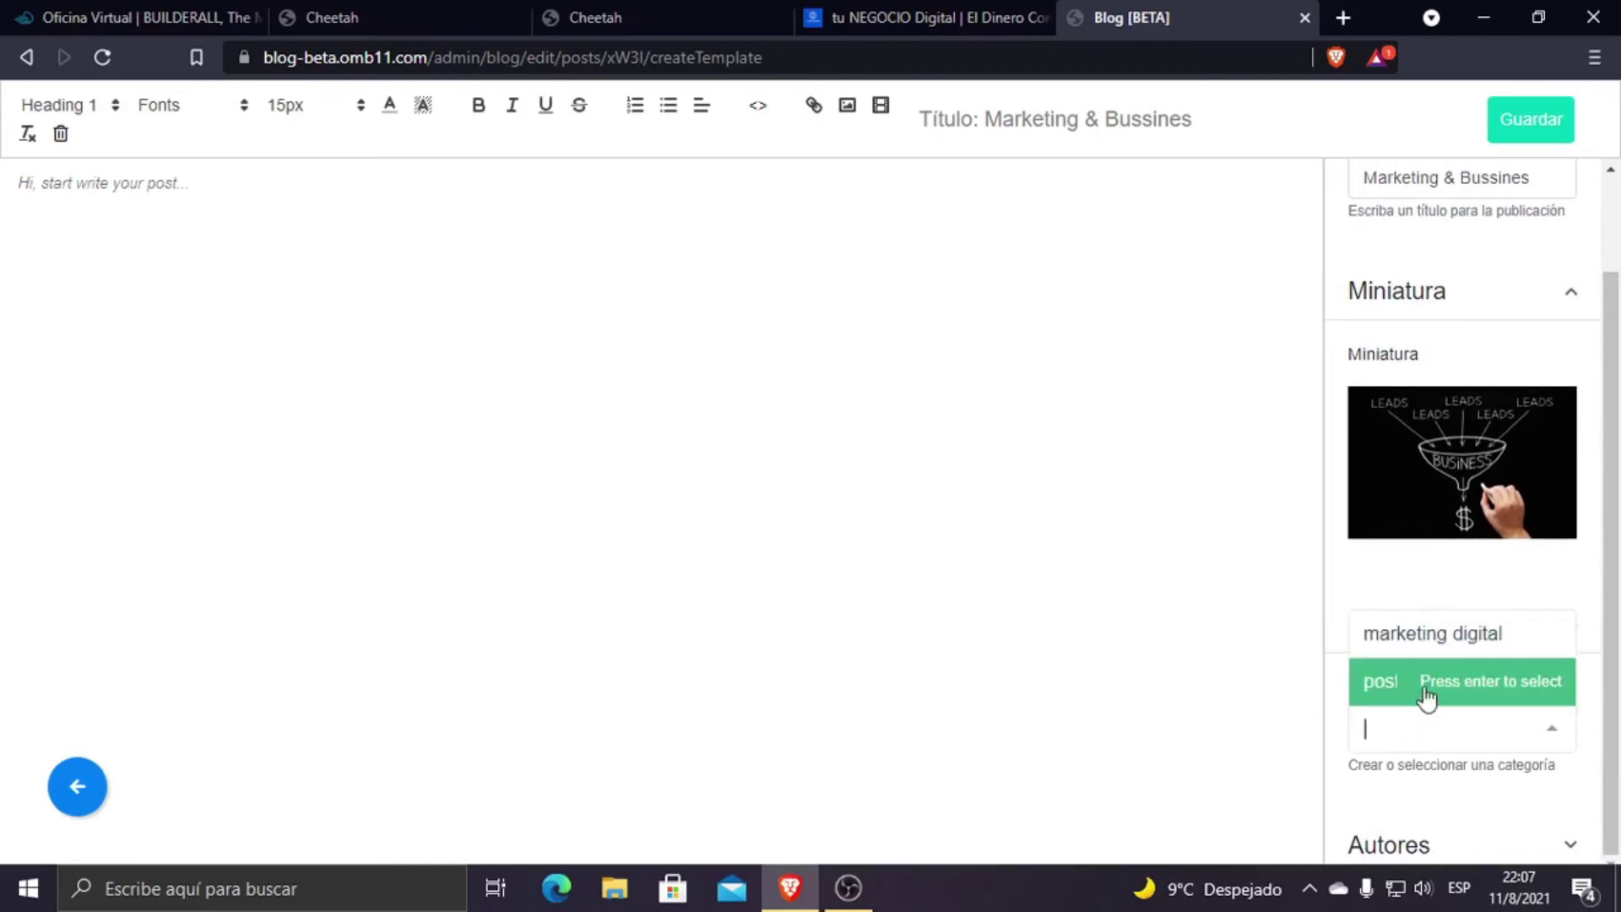
pyautogui.write('Marketing')
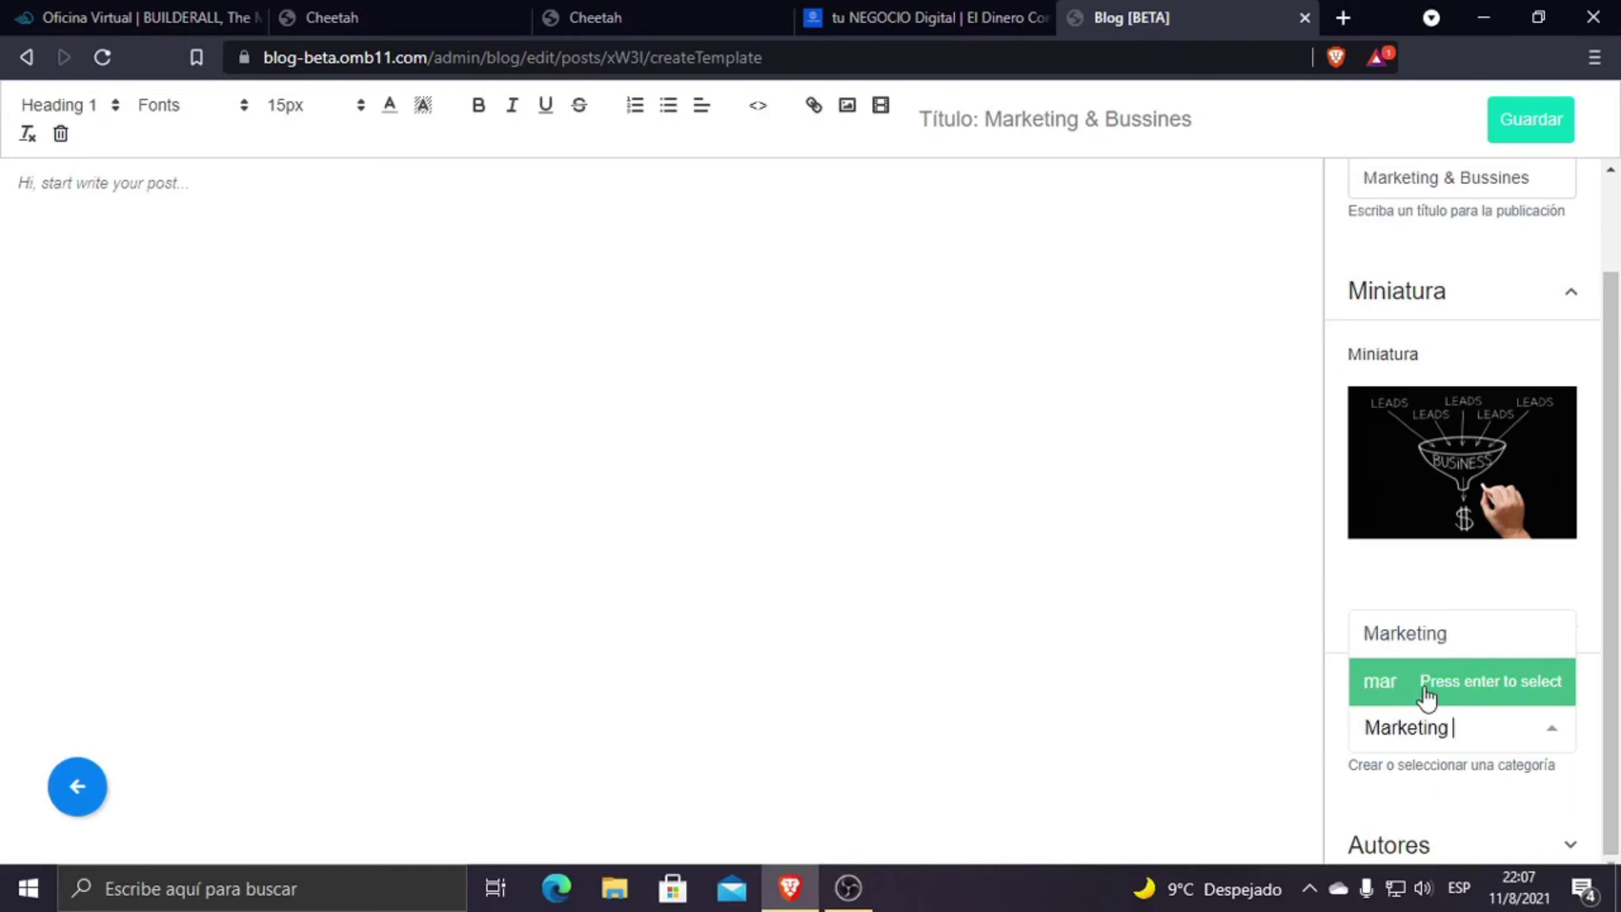
pyautogui.write(' Digital')
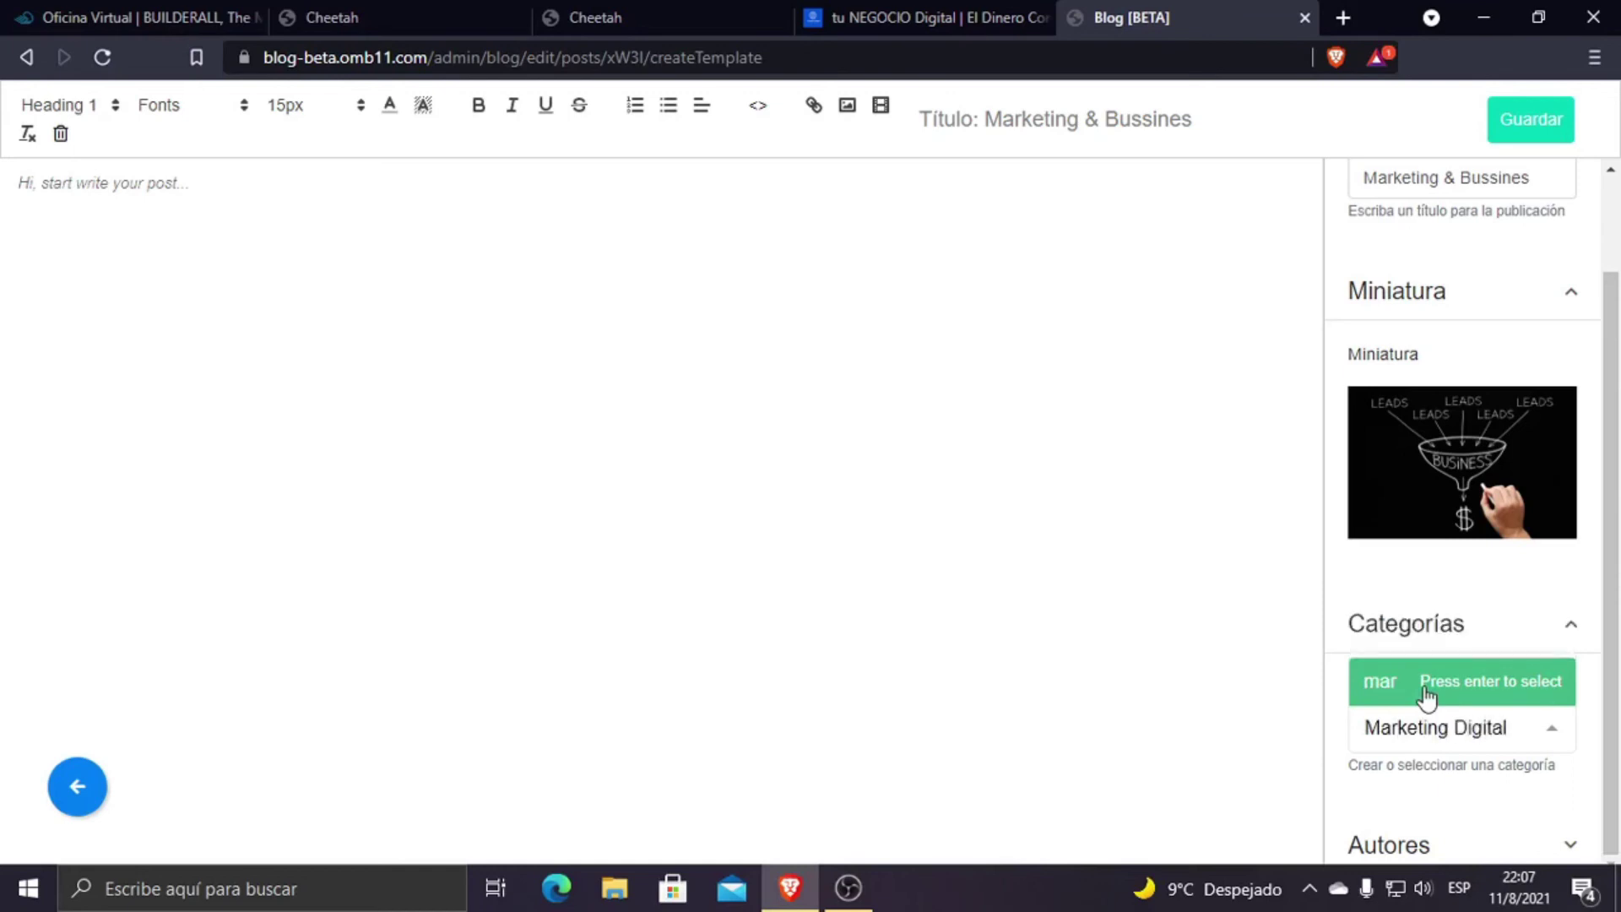
pyautogui.press('Return')
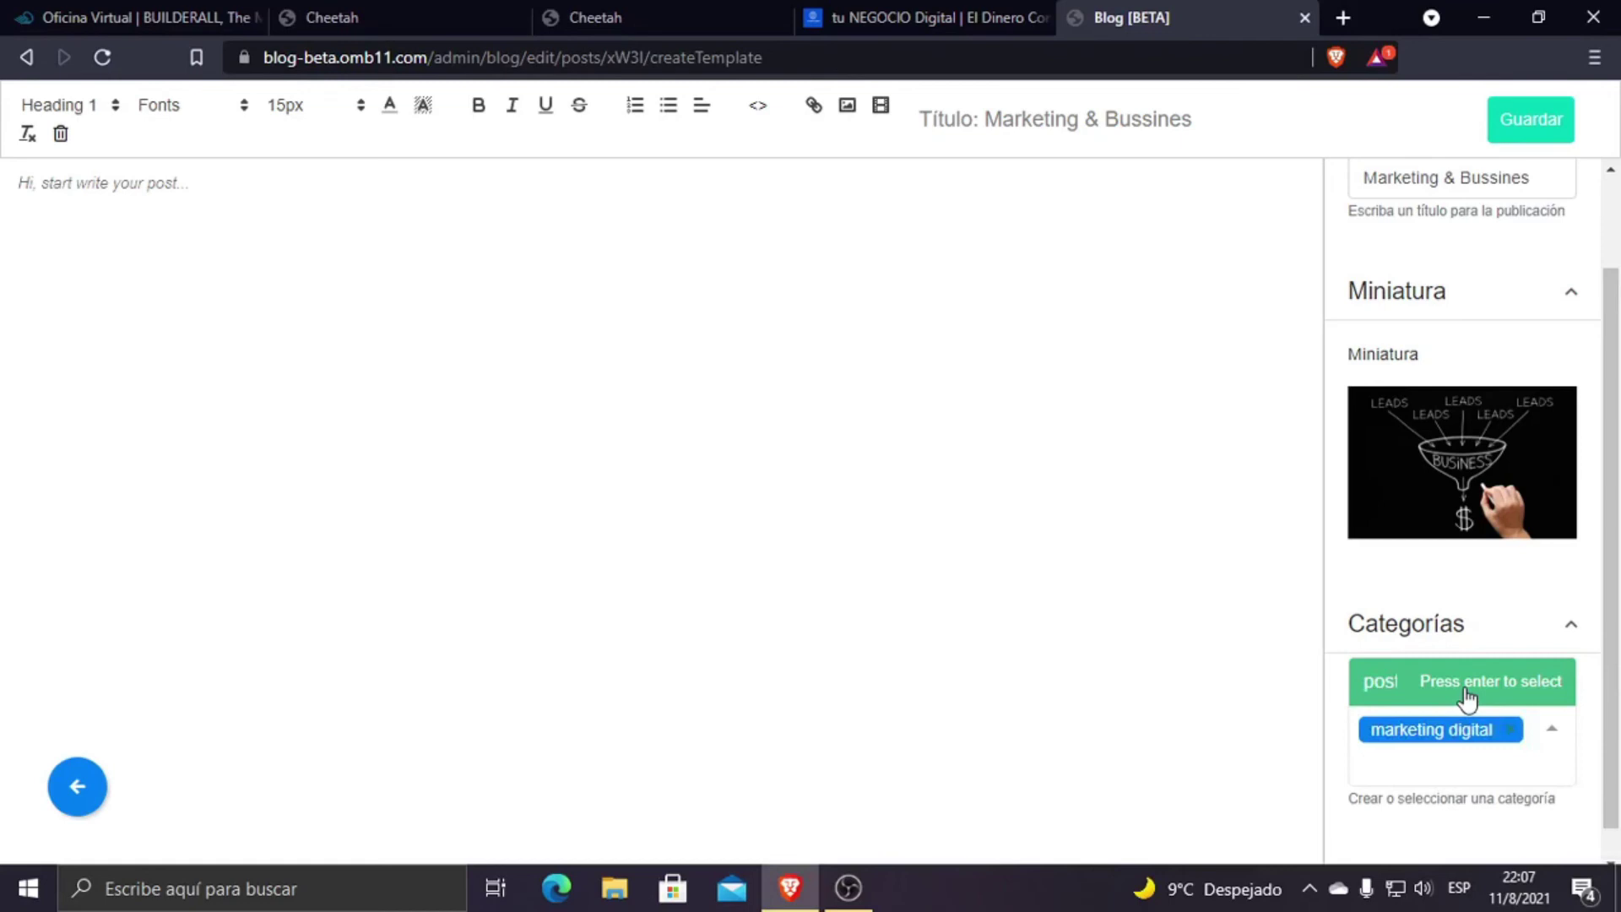
pyautogui.click(1516, 684)
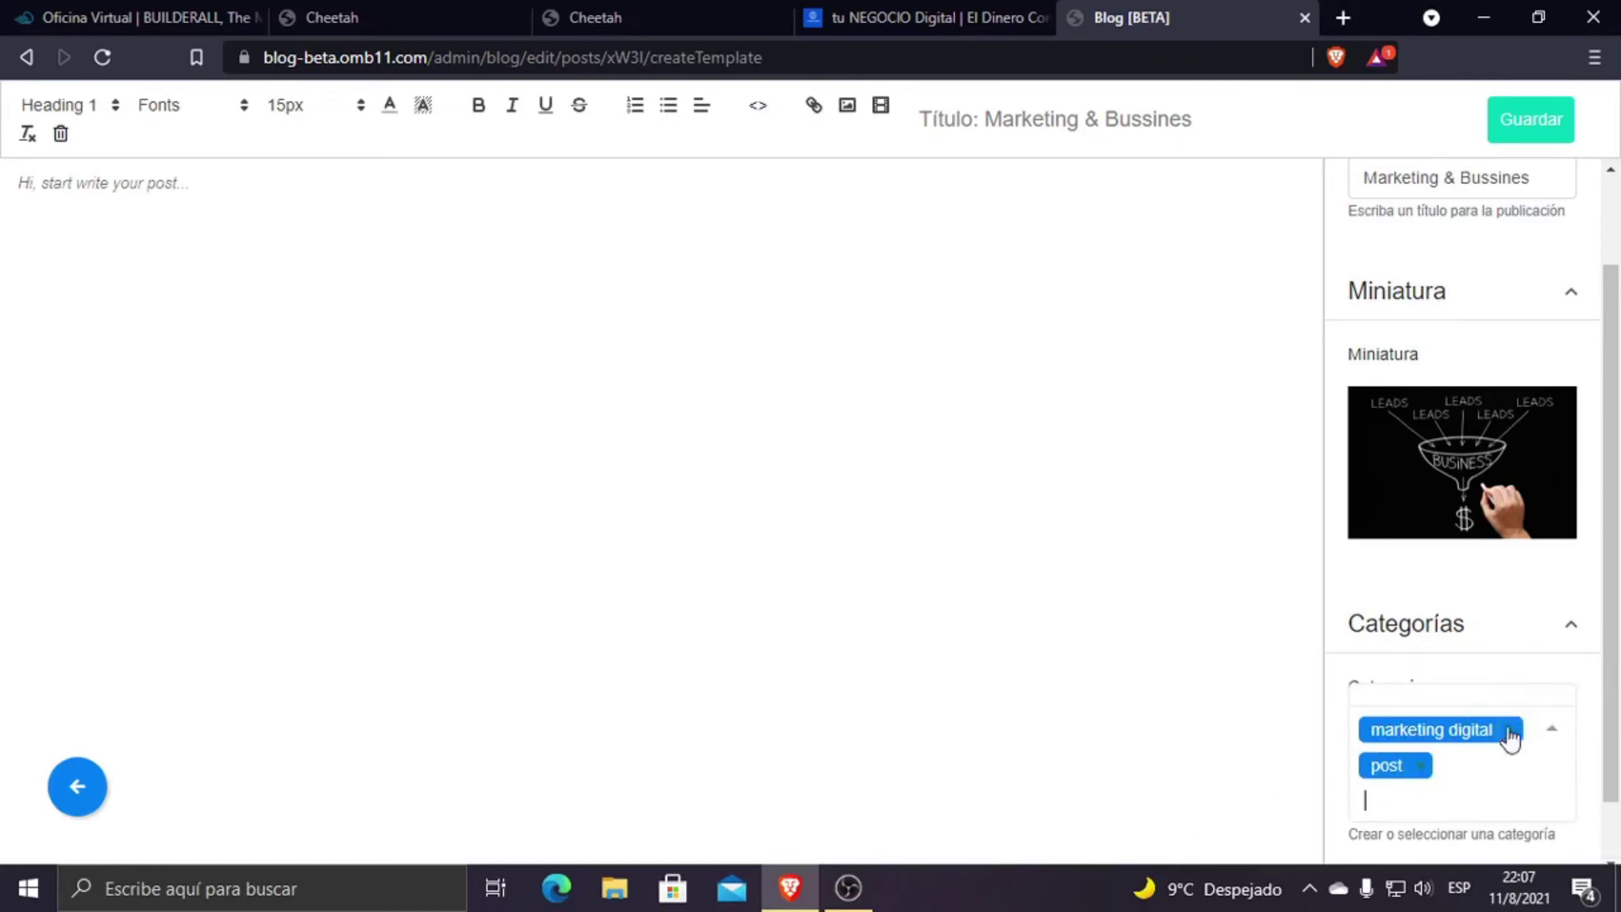
pyautogui.click(1421, 767)
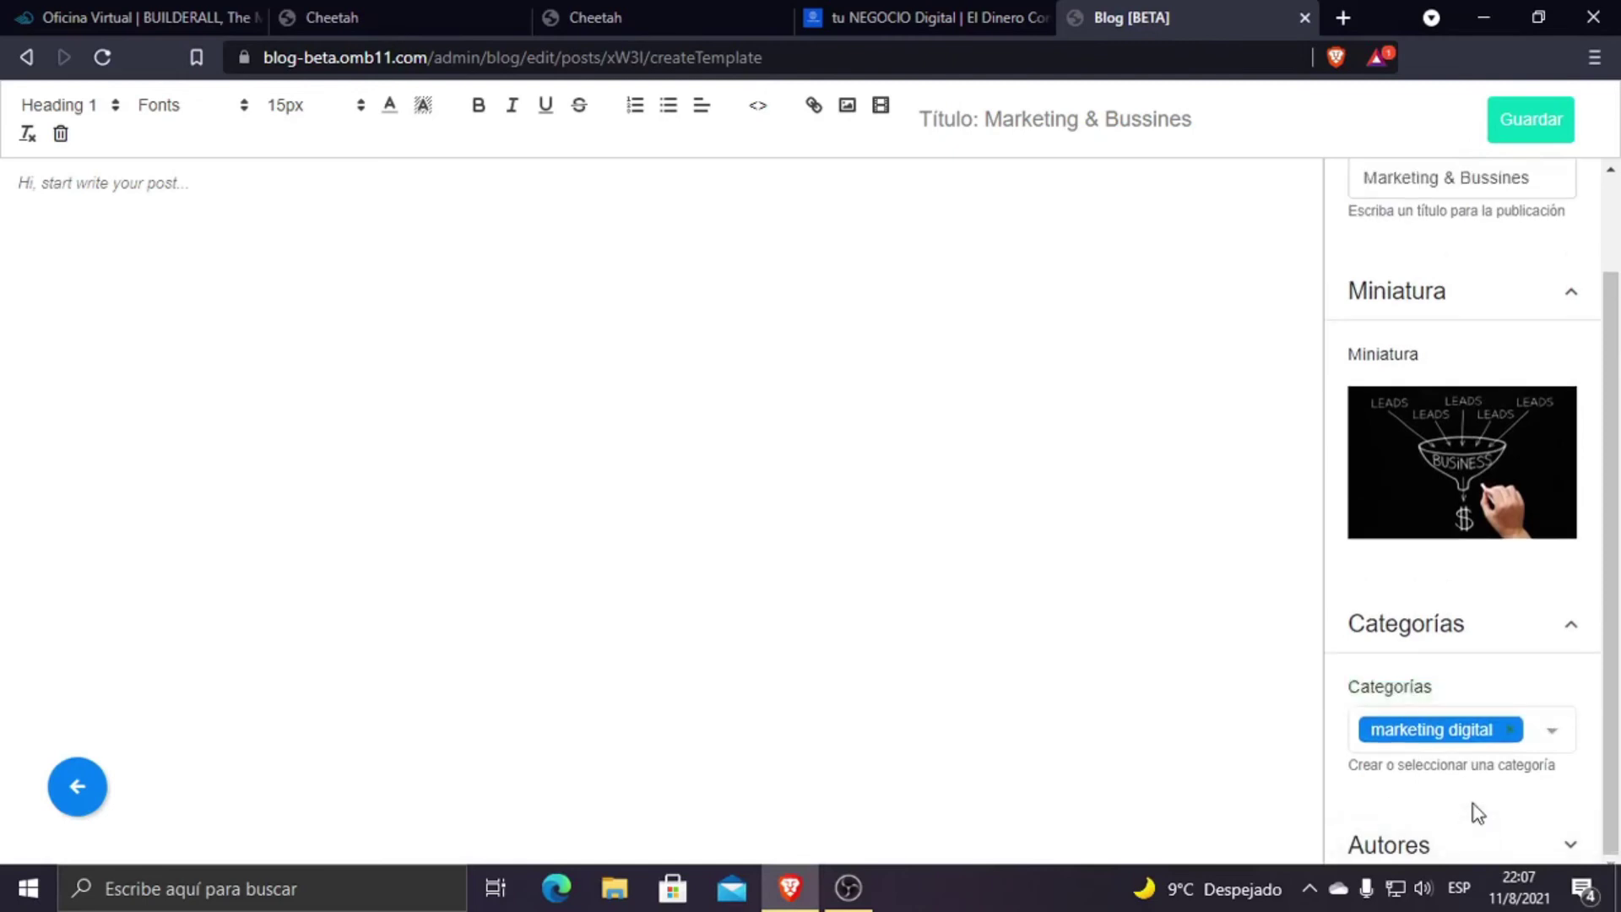
pyautogui.click(1548, 736)
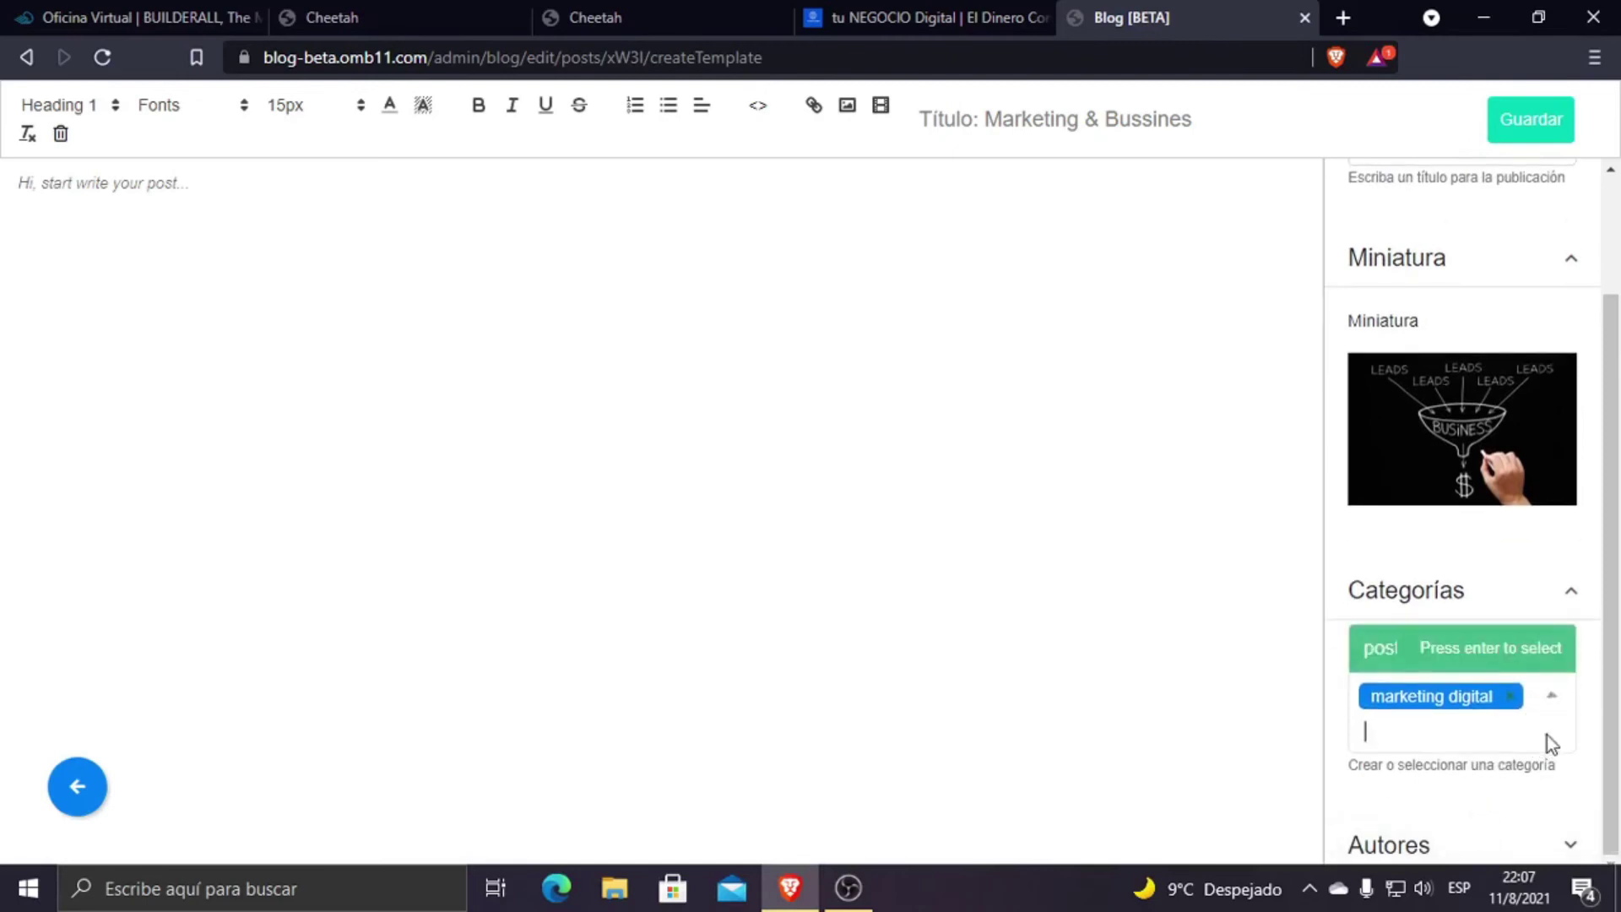
pyautogui.click(1449, 799)
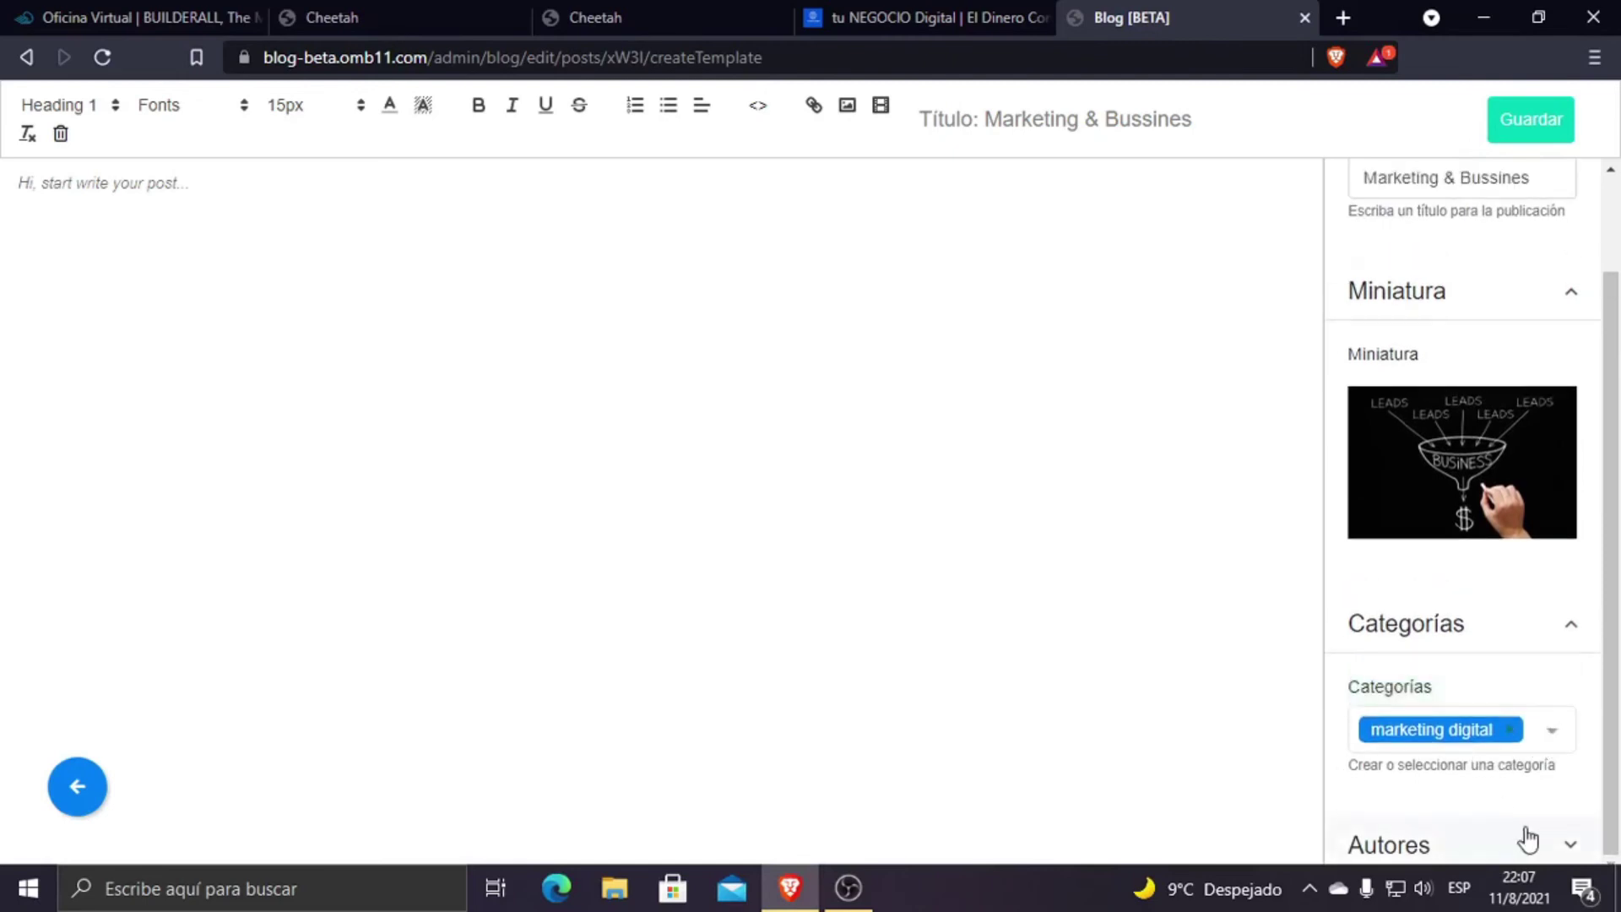
# Step: Select the existing author for the template, save it and return to the list of publication templates
pyautogui.click(1570, 629)
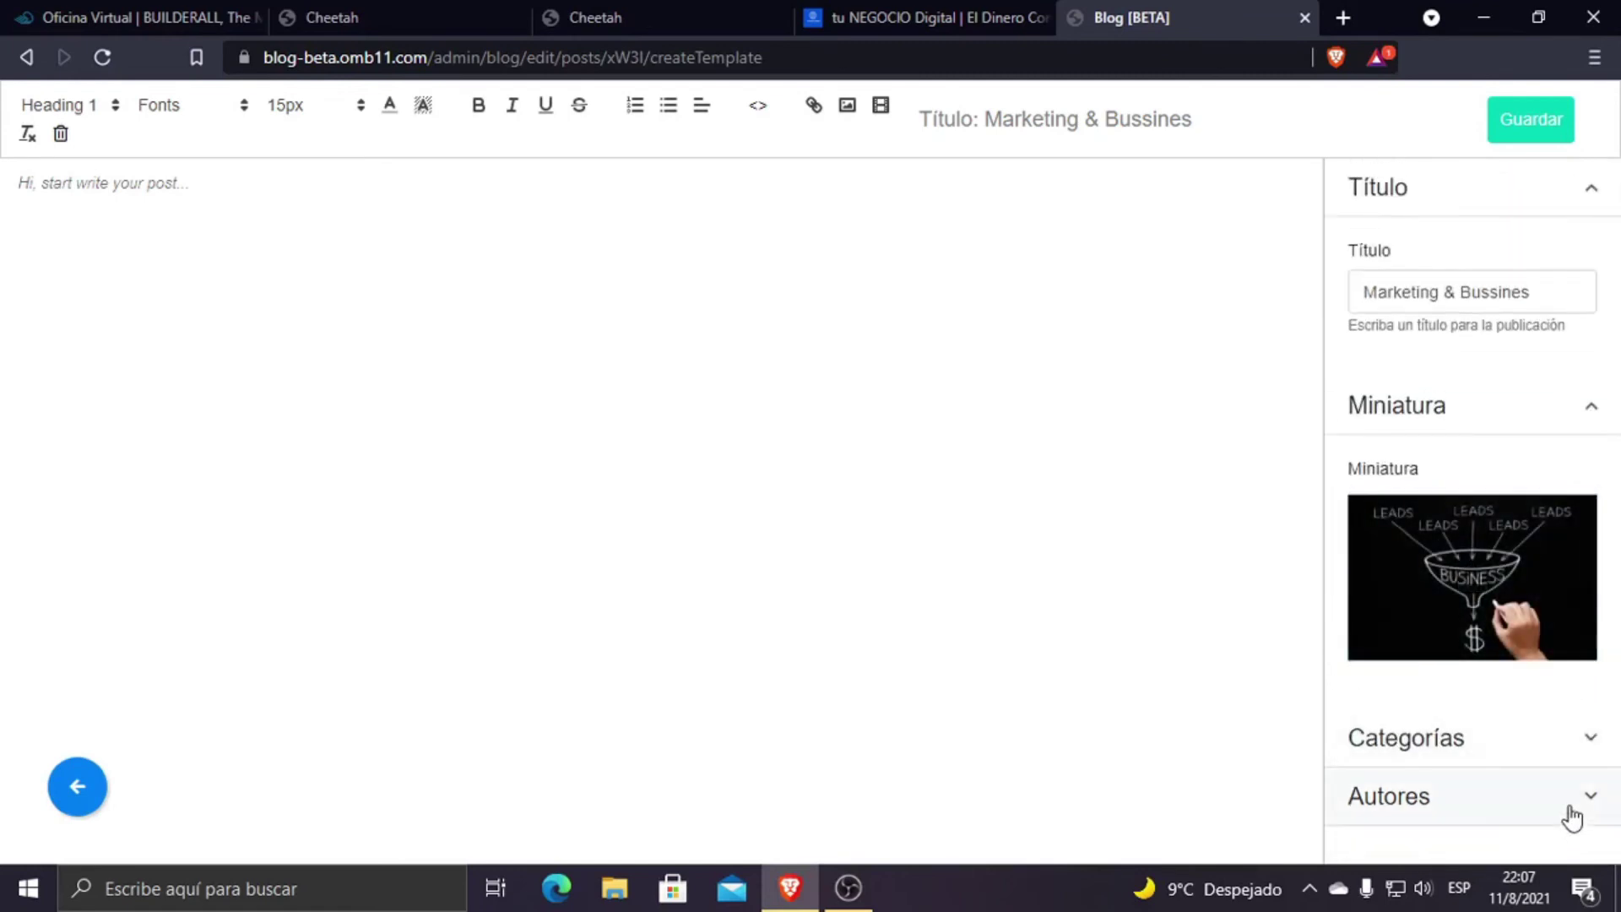
pyautogui.click(1568, 799)
pyautogui.scroll(-2, 1537, 777)
pyautogui.click(1525, 766)
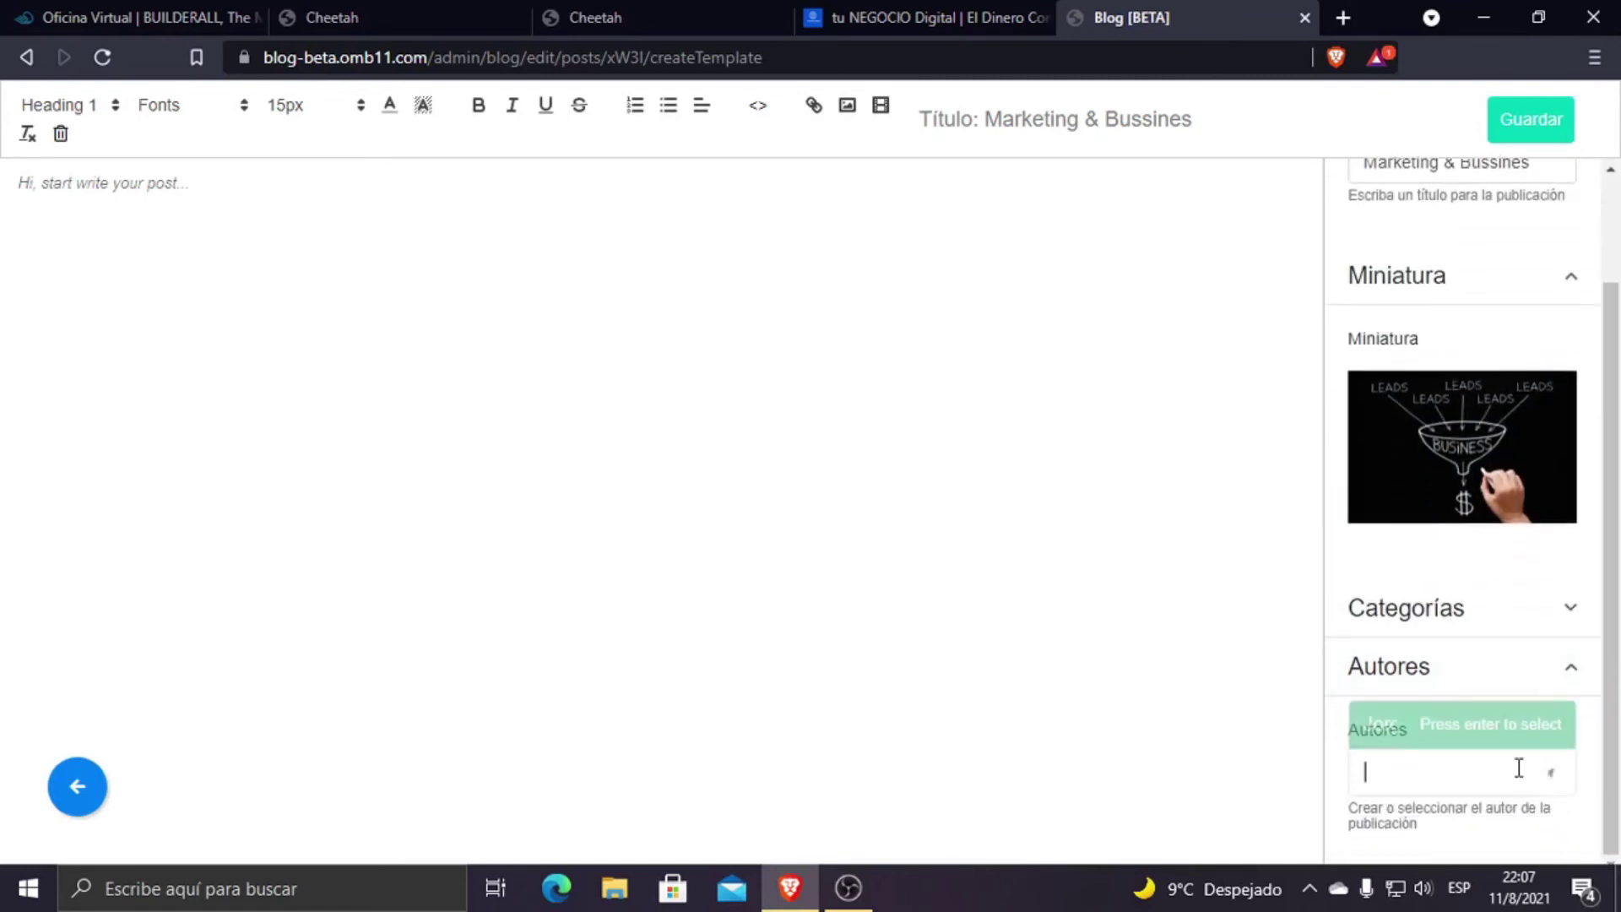
pyautogui.click(1458, 728)
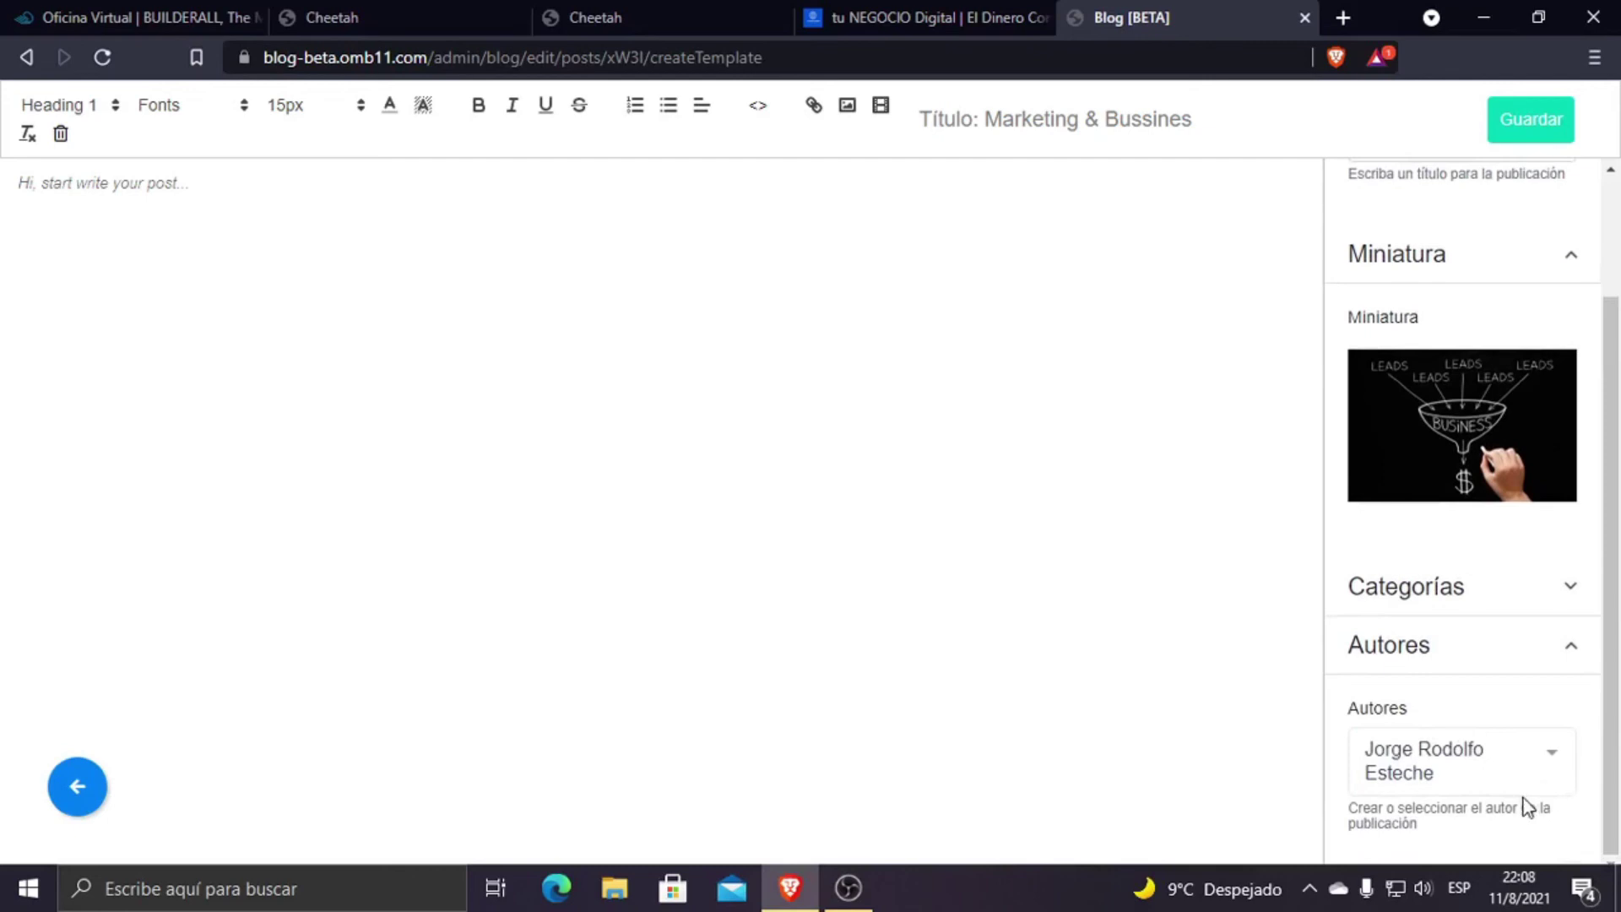
pyautogui.scroll(3, 1521, 804)
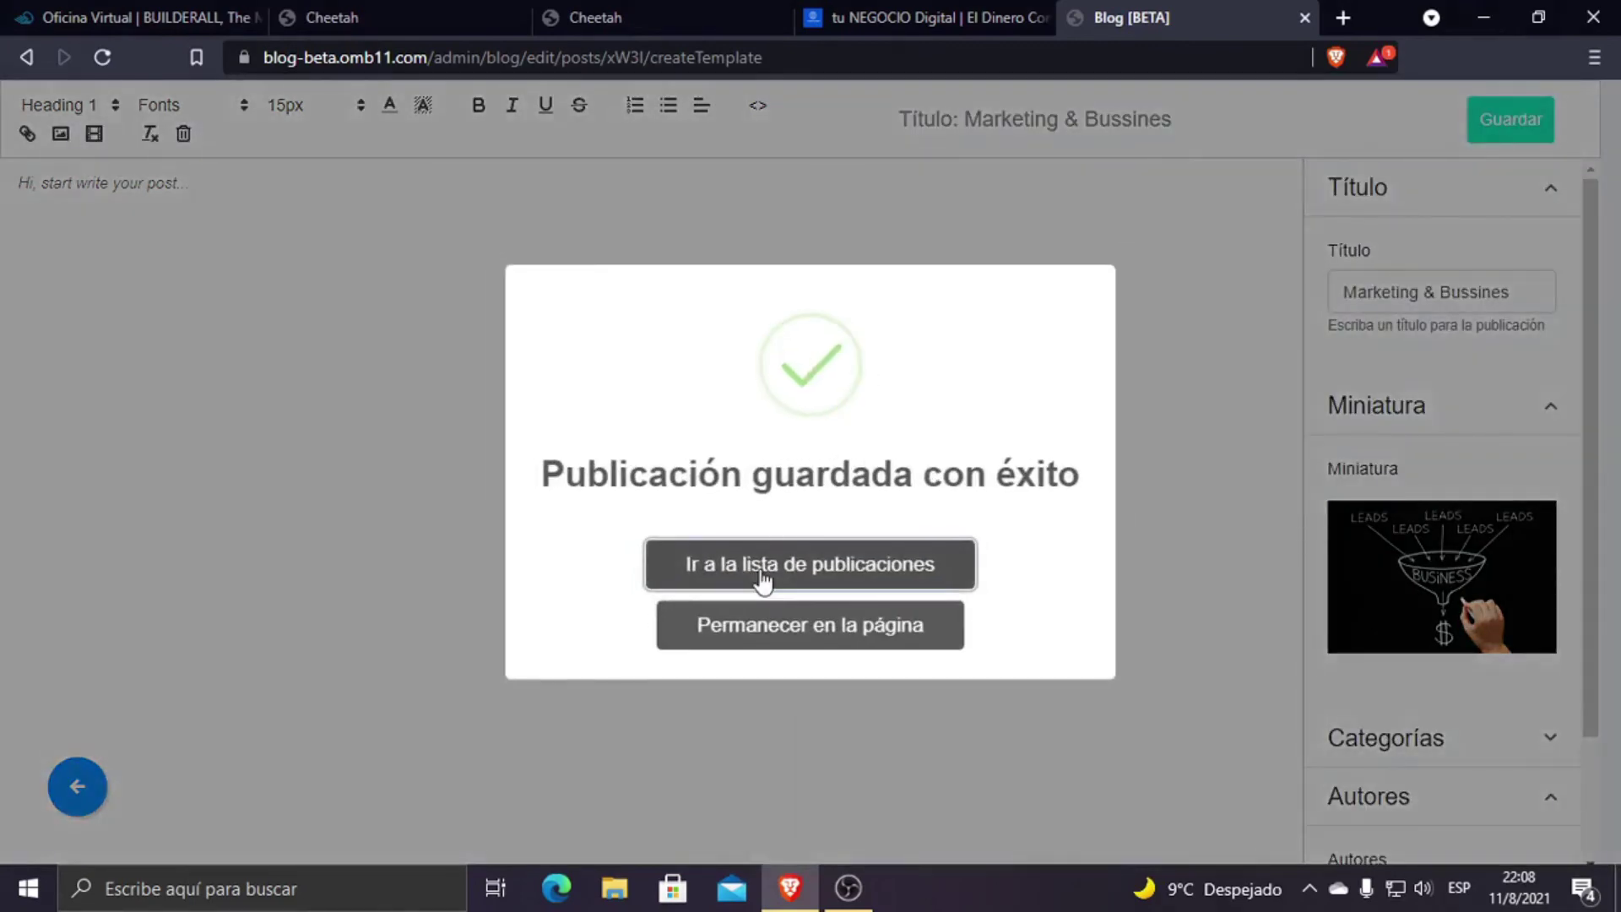
pyautogui.click(763, 581)
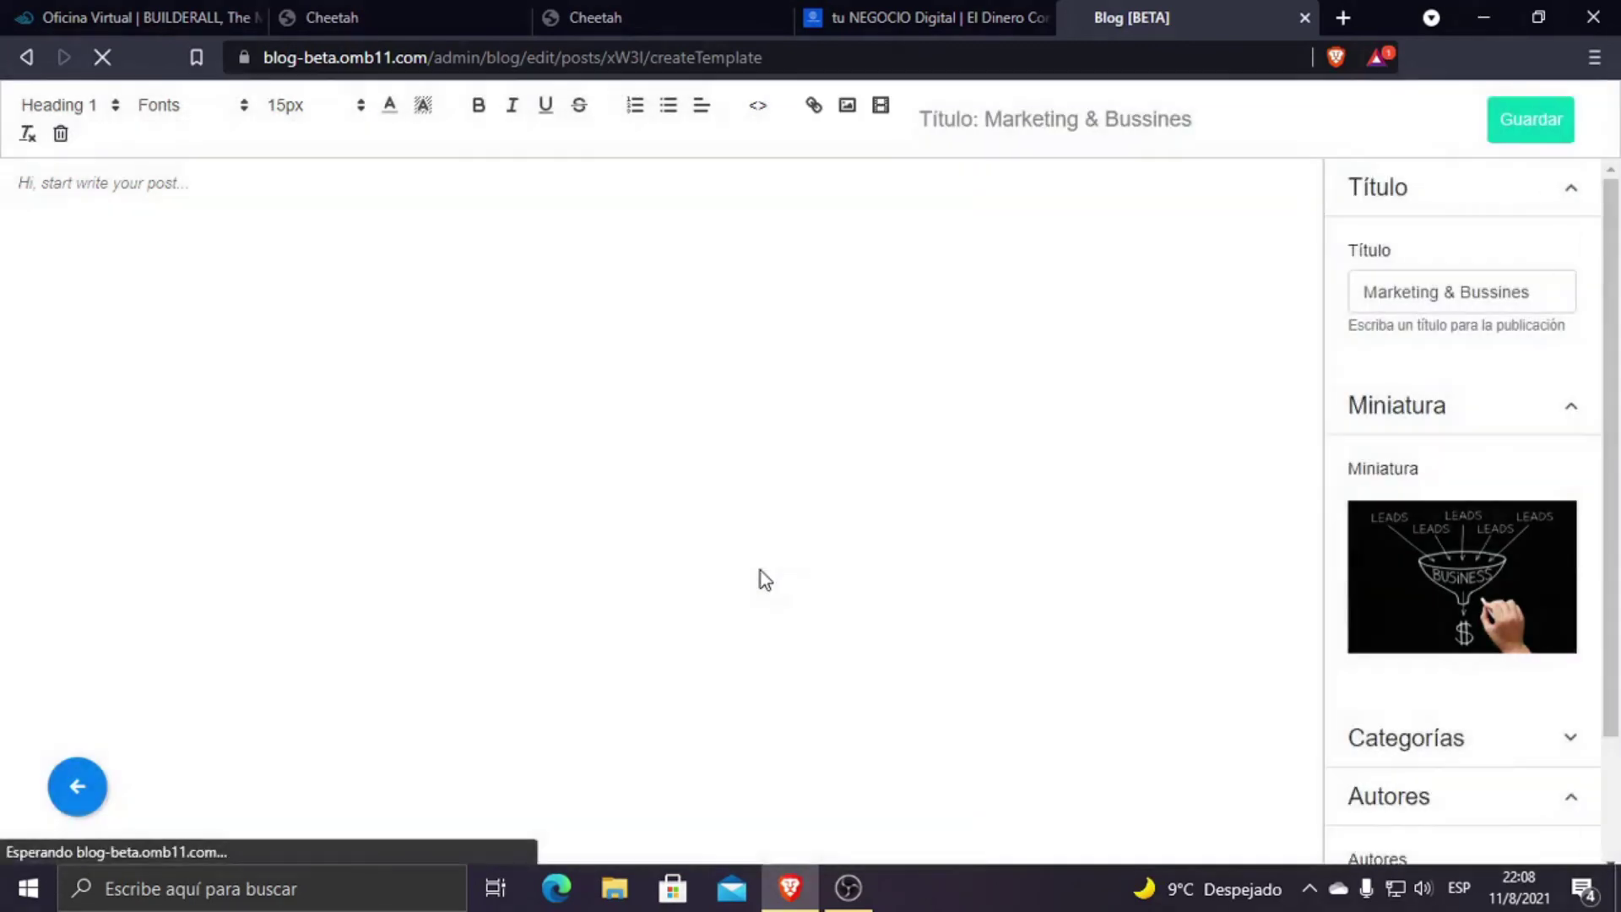
# Step: Create a new blog publication and apply the Marketing & Bussines template to it
pyautogui.moveTo(4, 386)
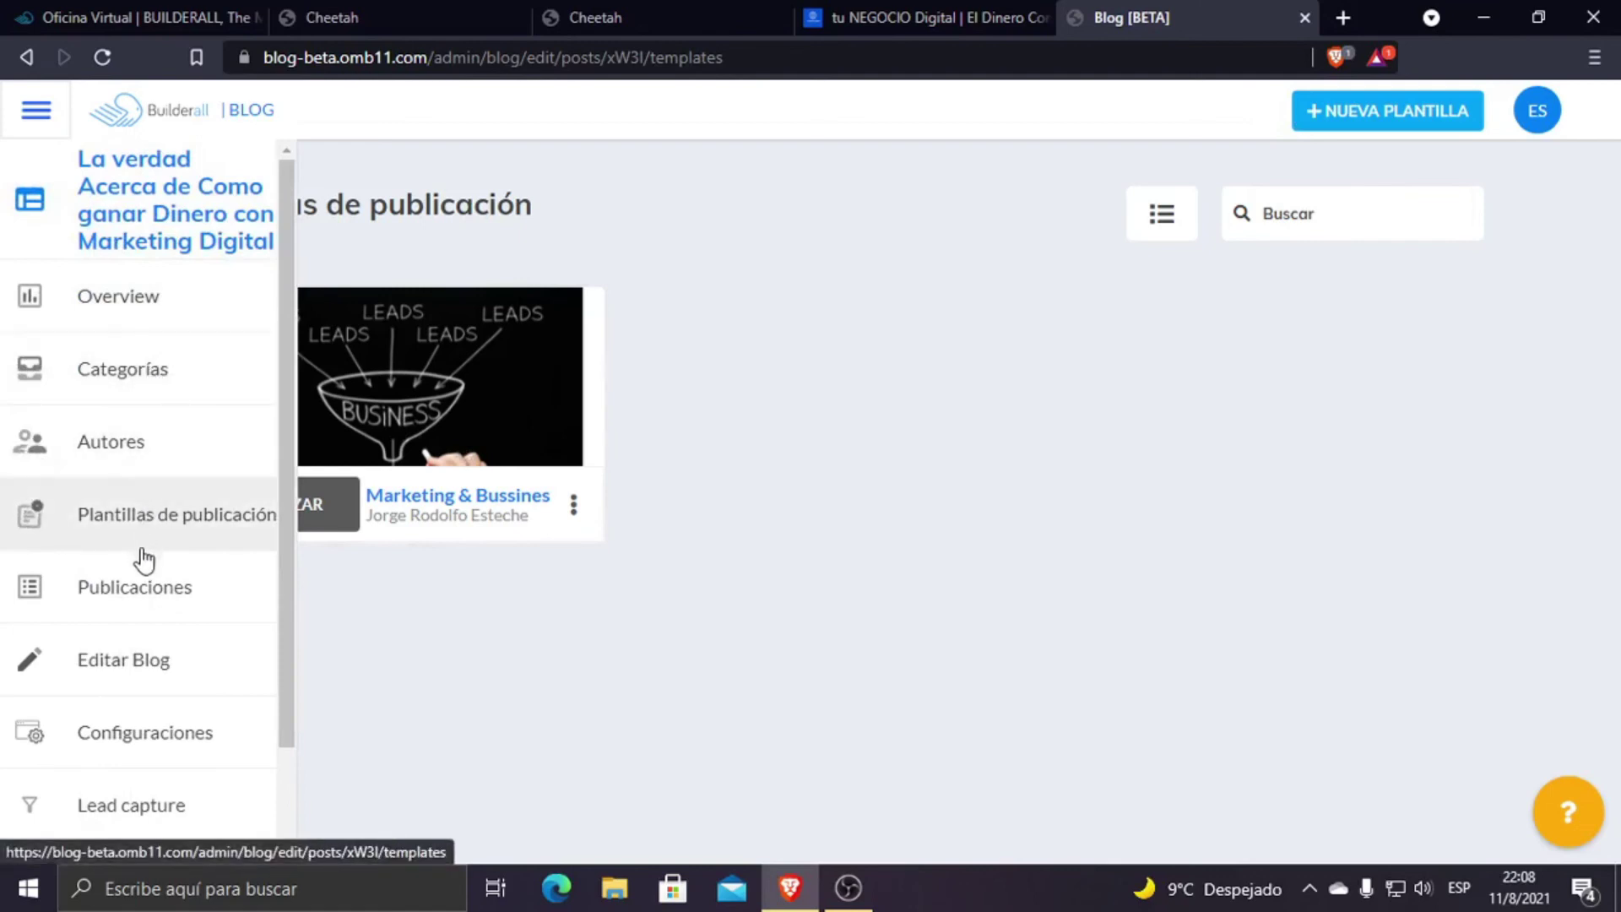
pyautogui.click(144, 592)
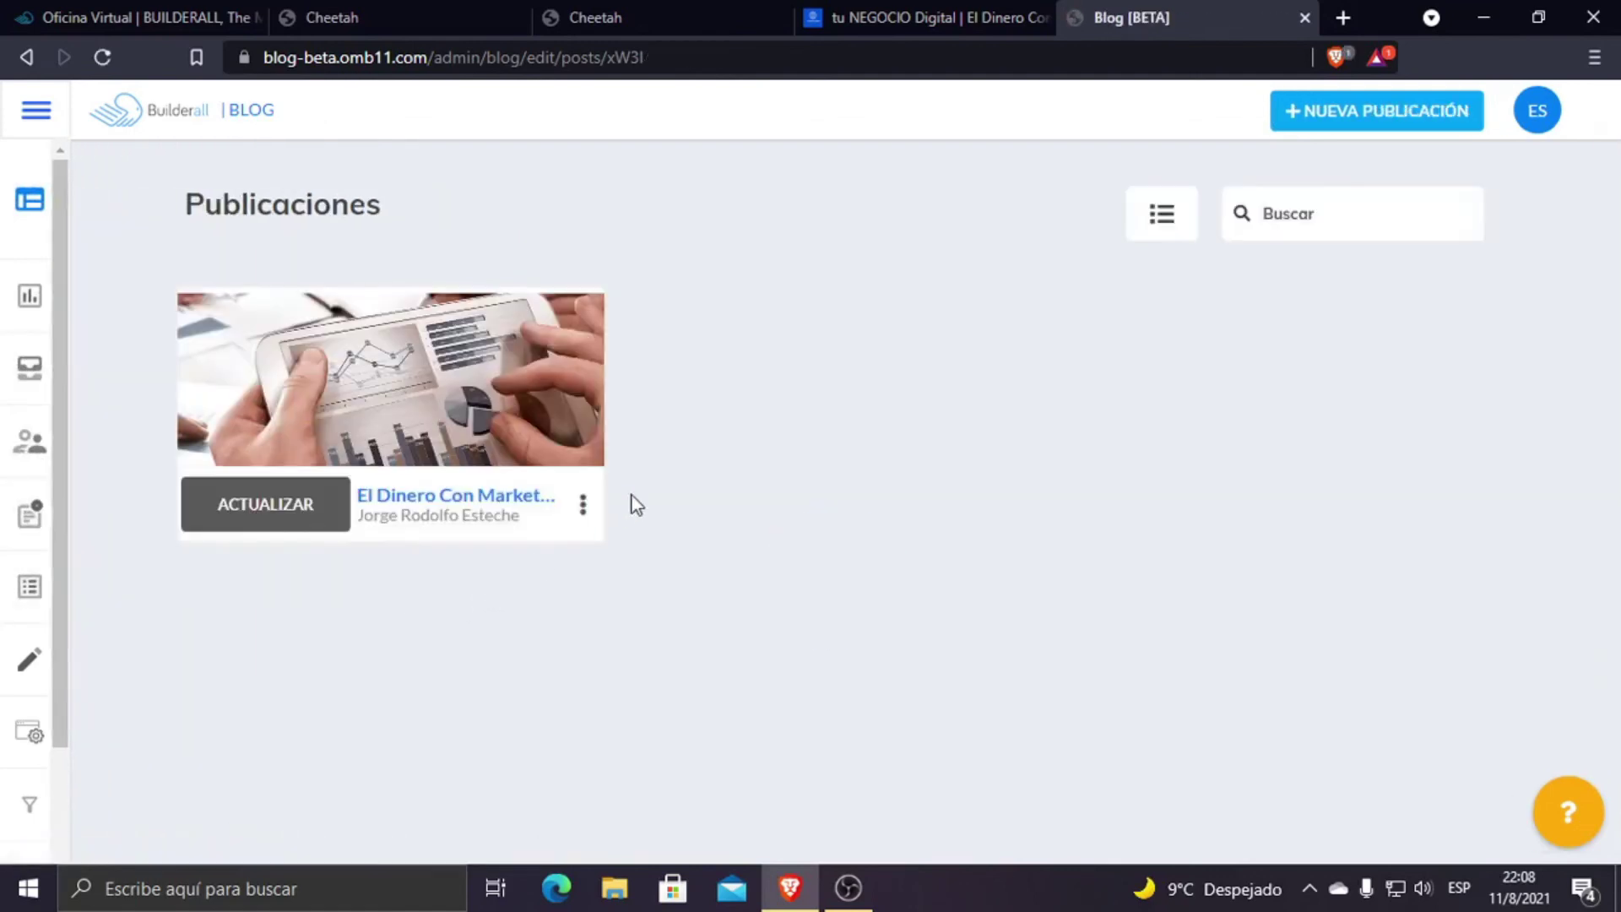
pyautogui.click(1401, 111)
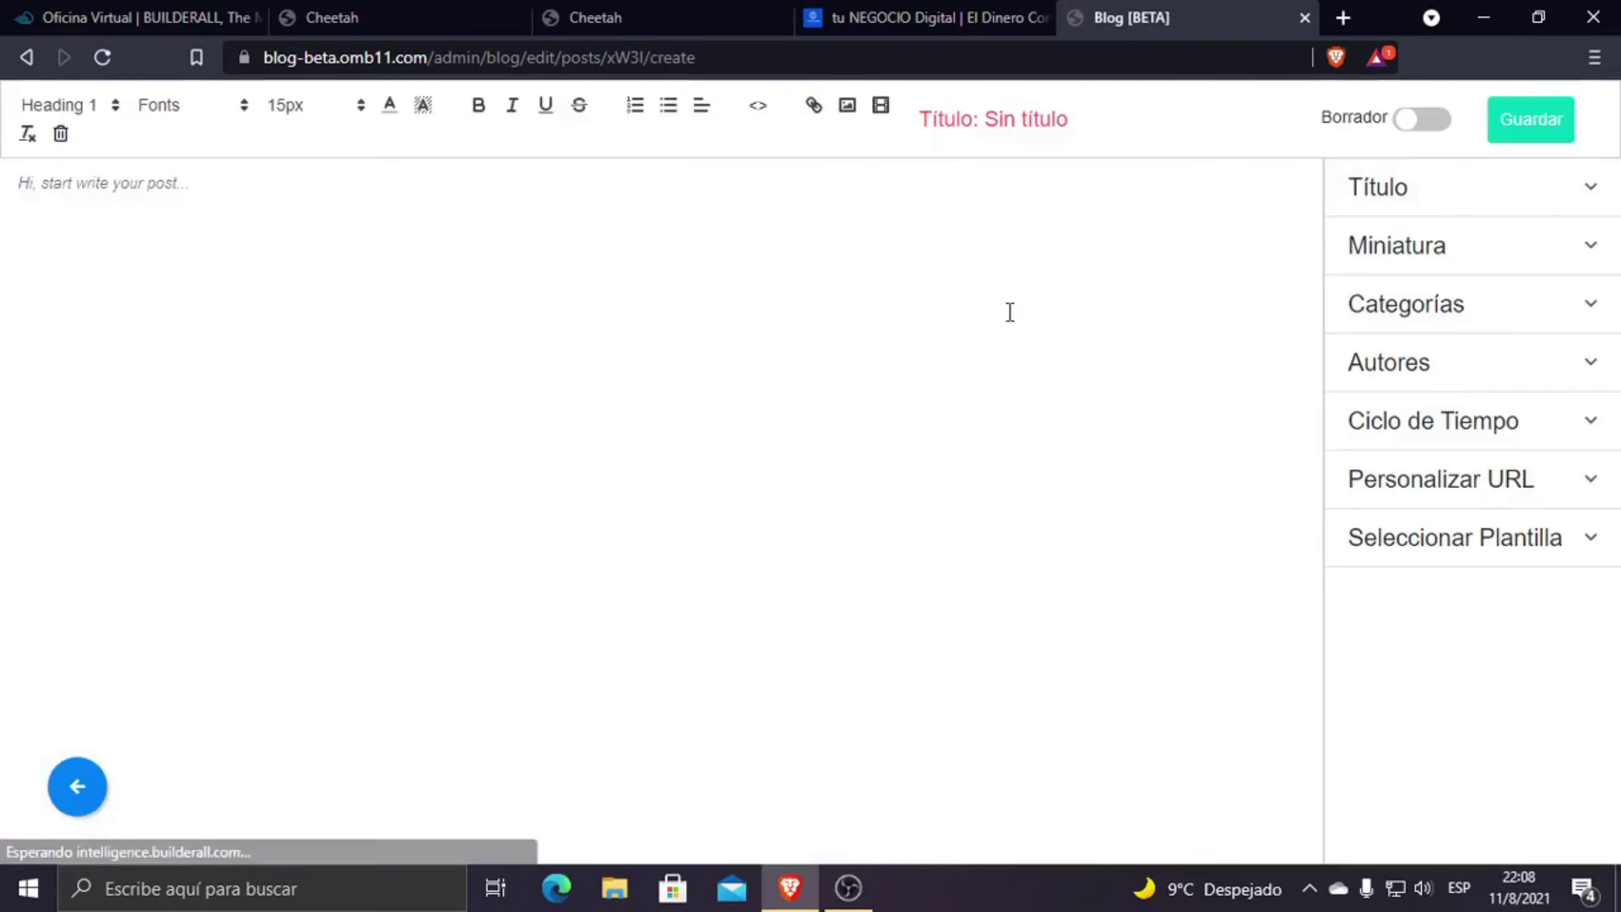
pyautogui.click(1529, 547)
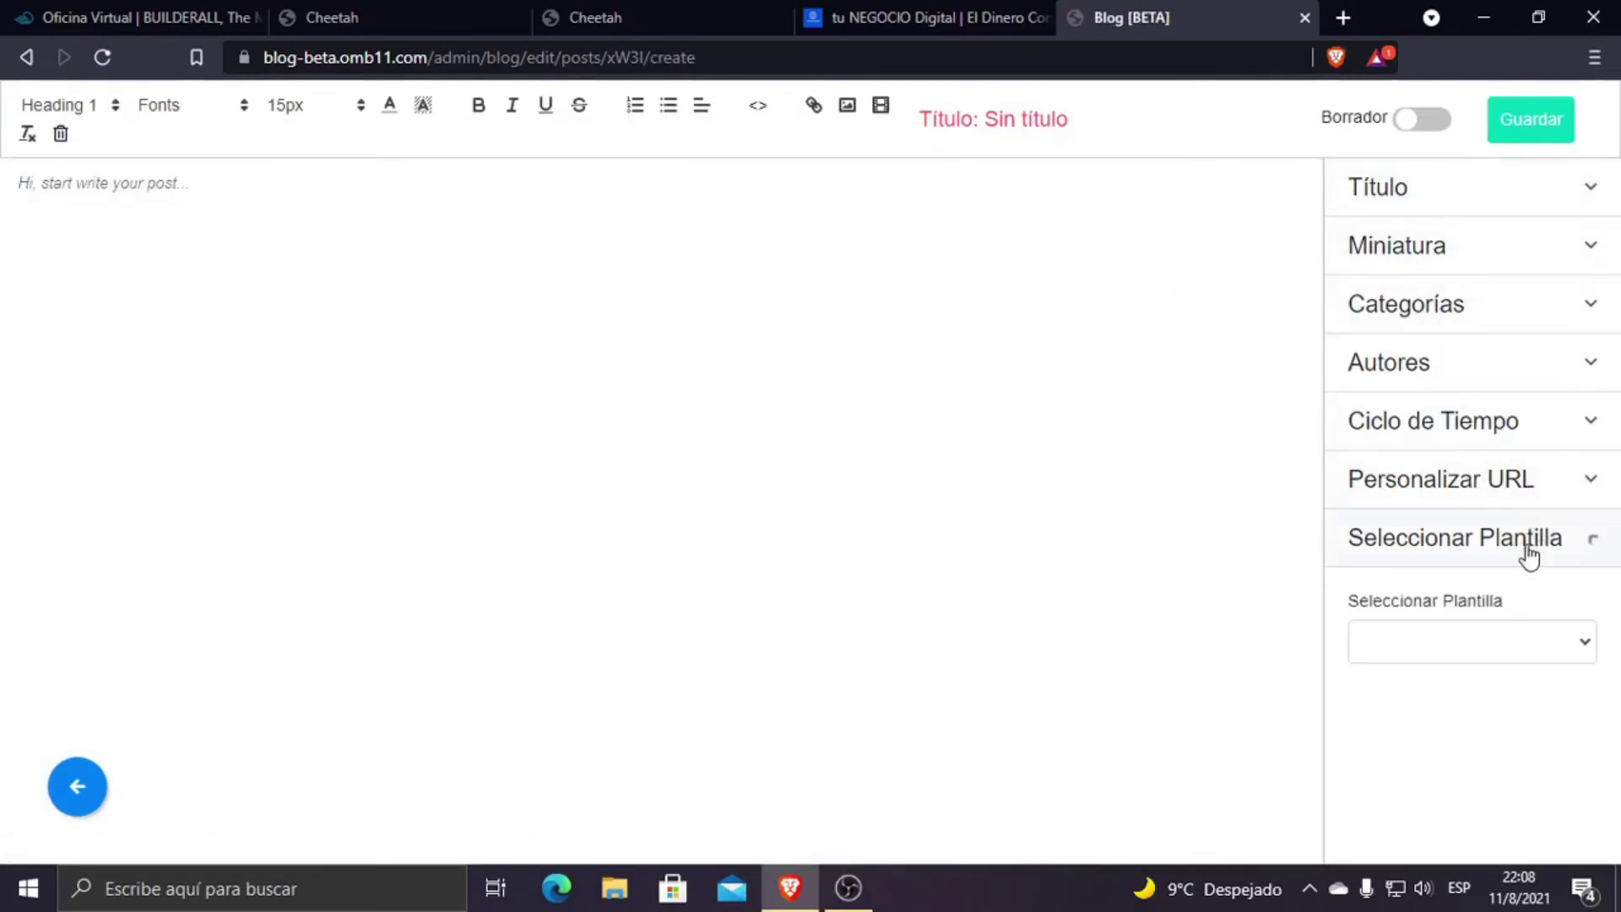
pyautogui.click(1444, 629)
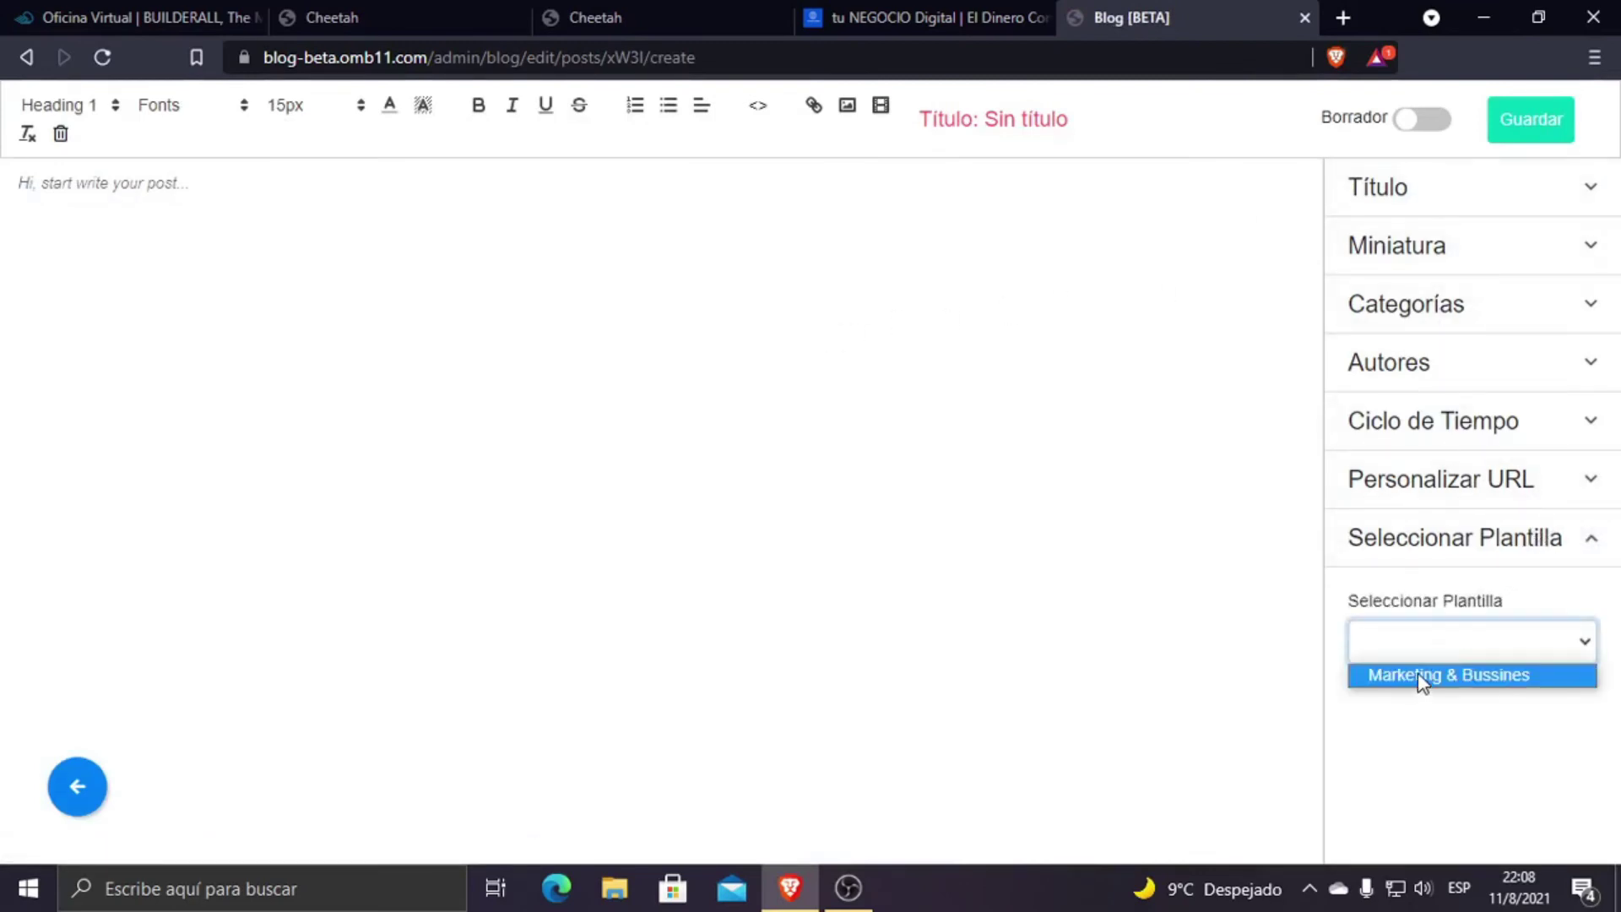
pyautogui.click(1420, 677)
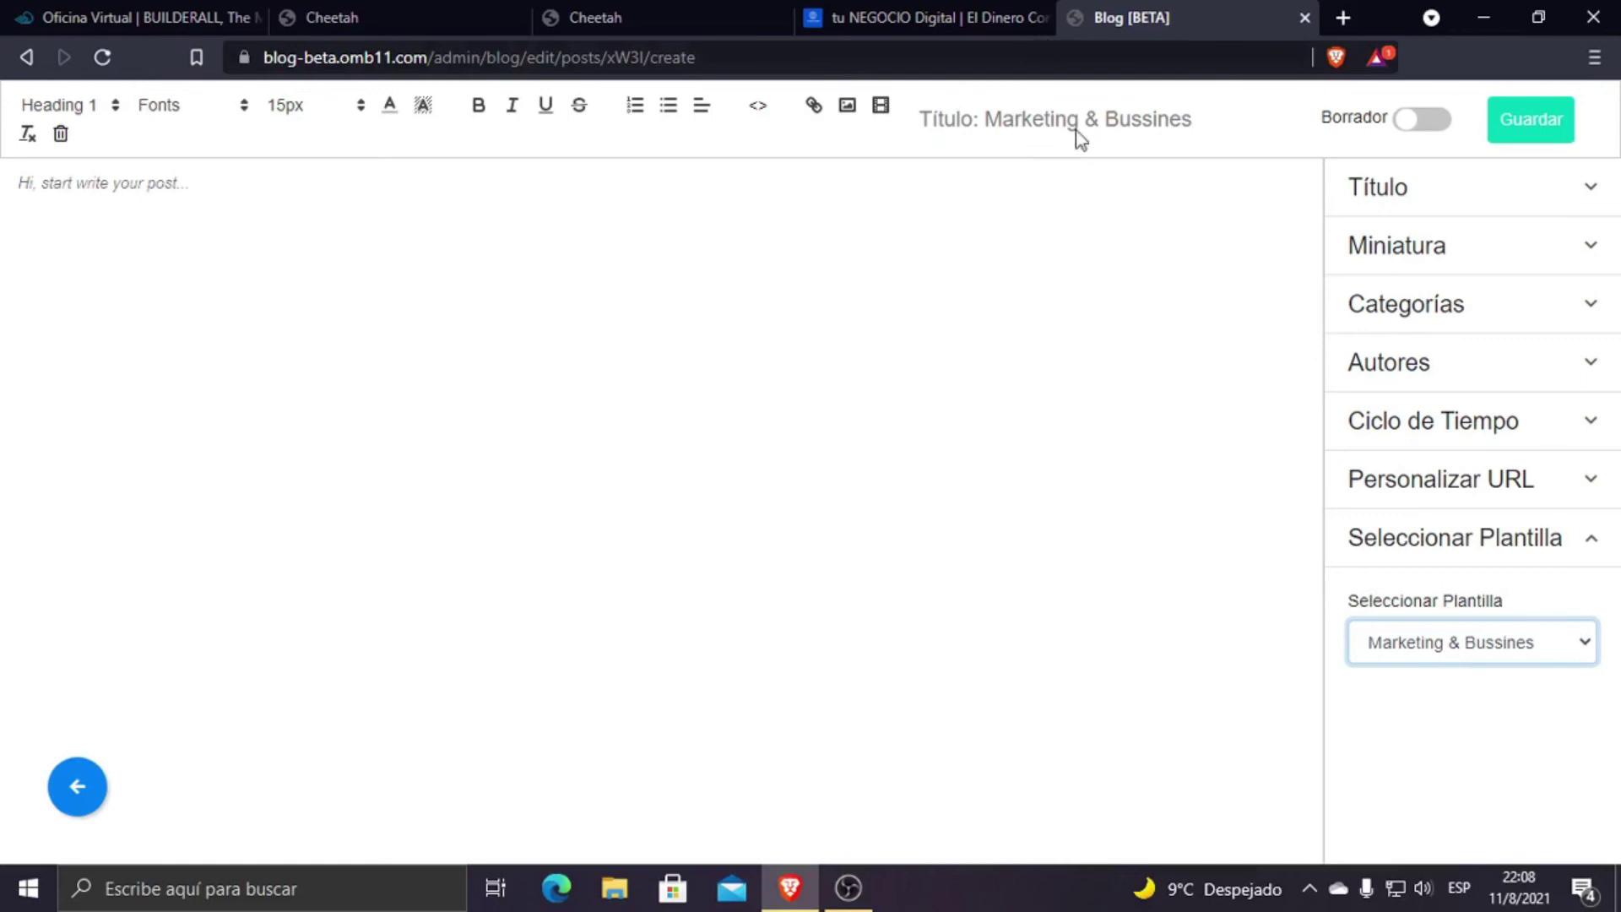
# Step: Compare the new publication's empty body and text formatting options with the published post El Dinero Con Marketing Digital
pyautogui.click(100, 182)
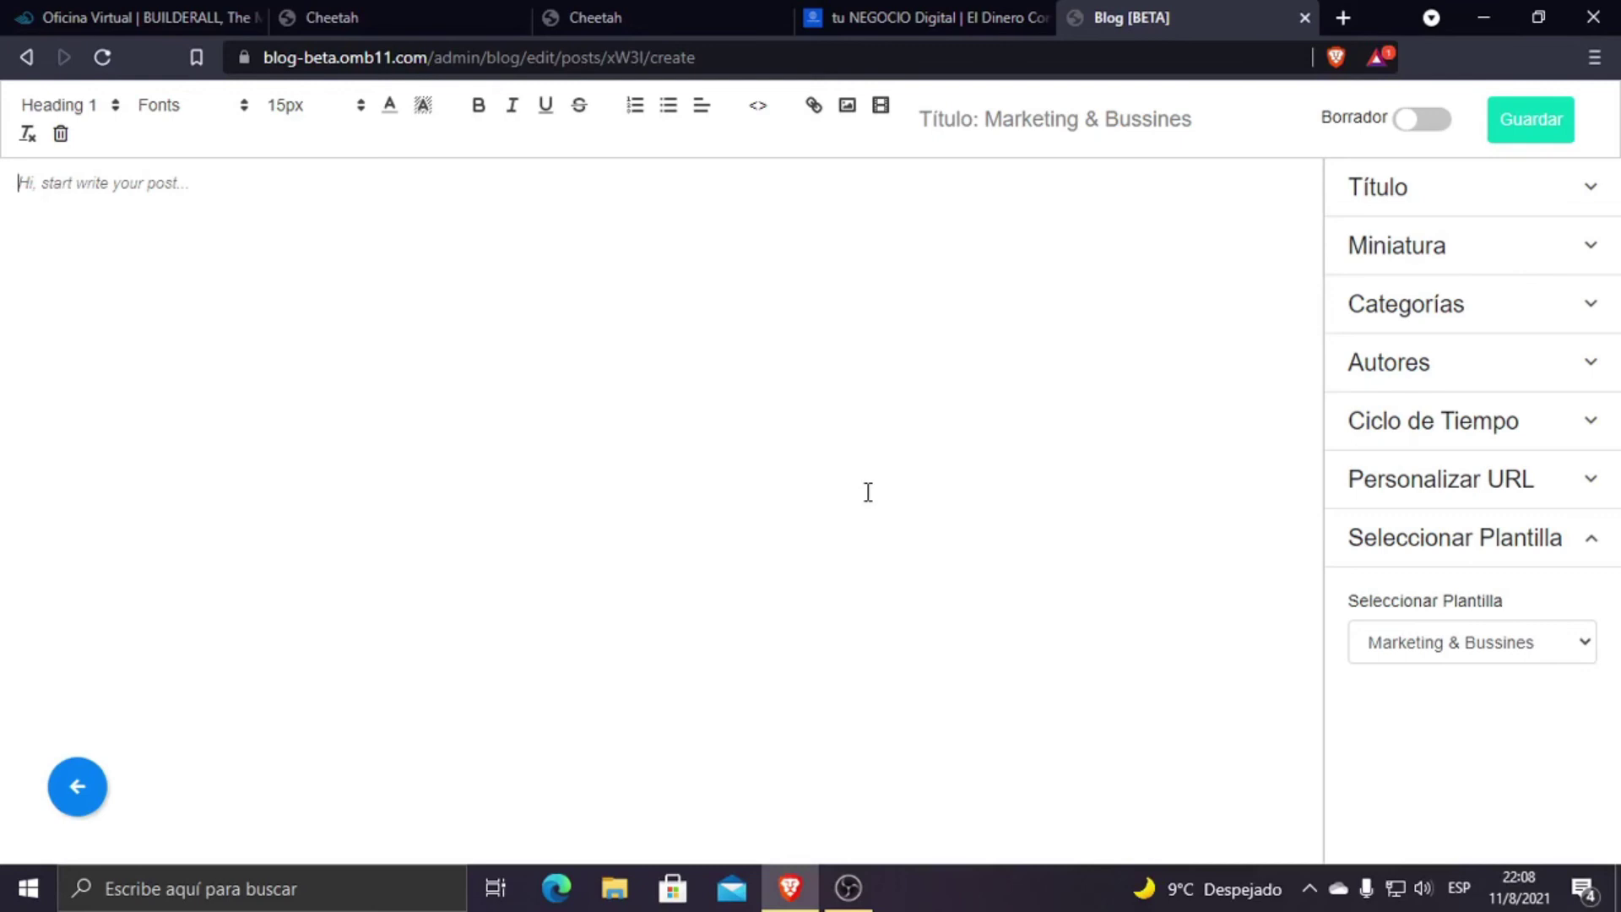
pyautogui.click(912, 17)
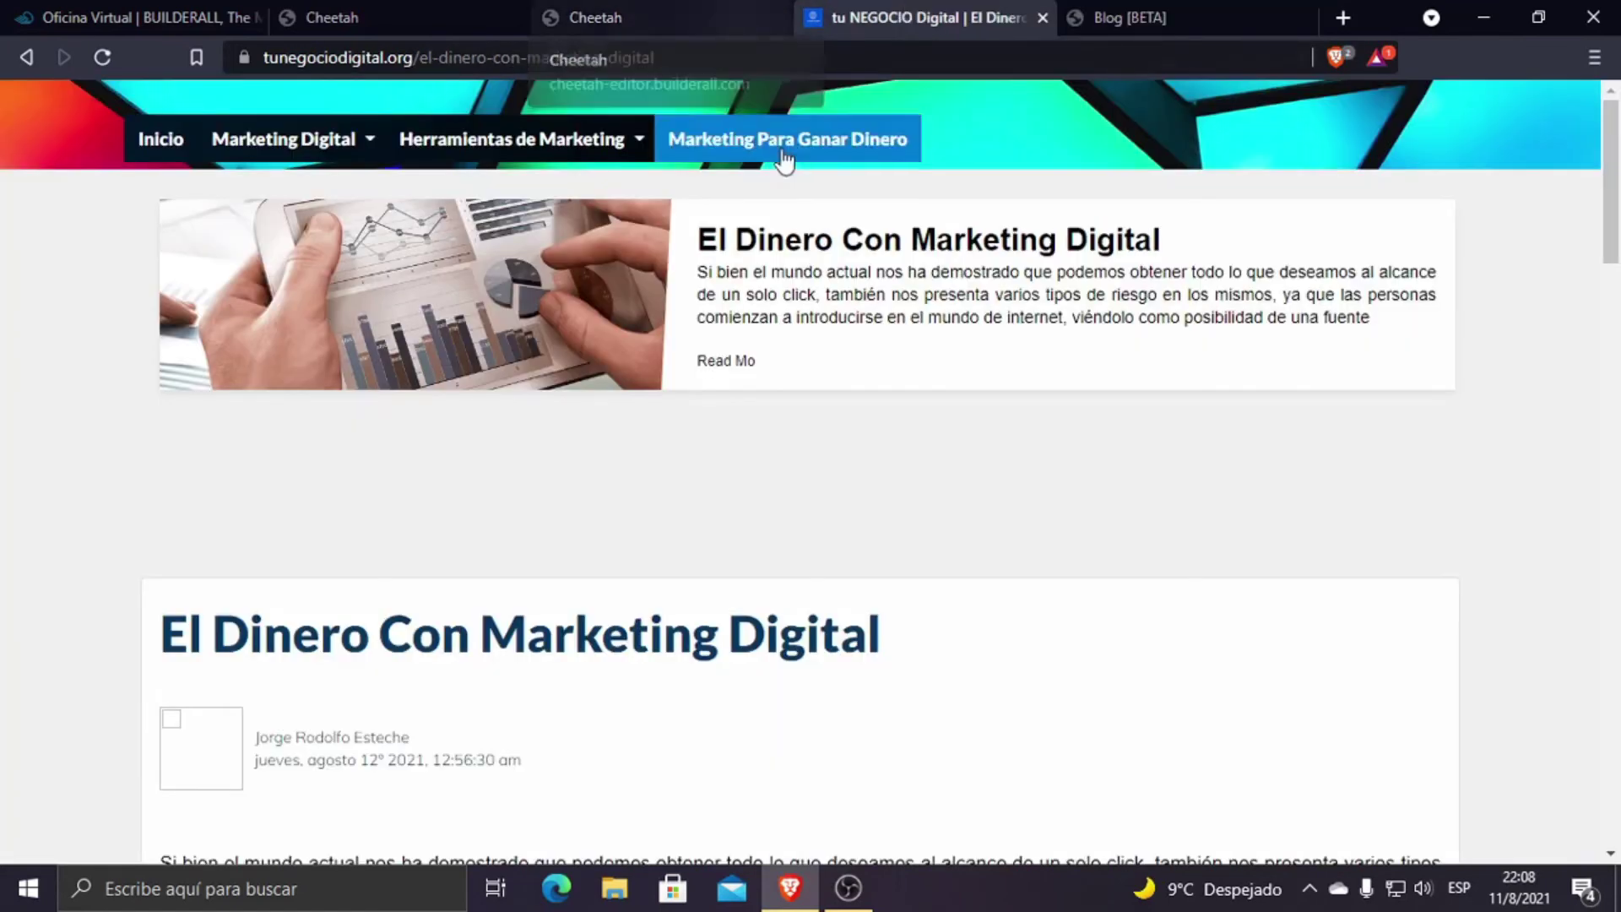
pyautogui.click(1172, 11)
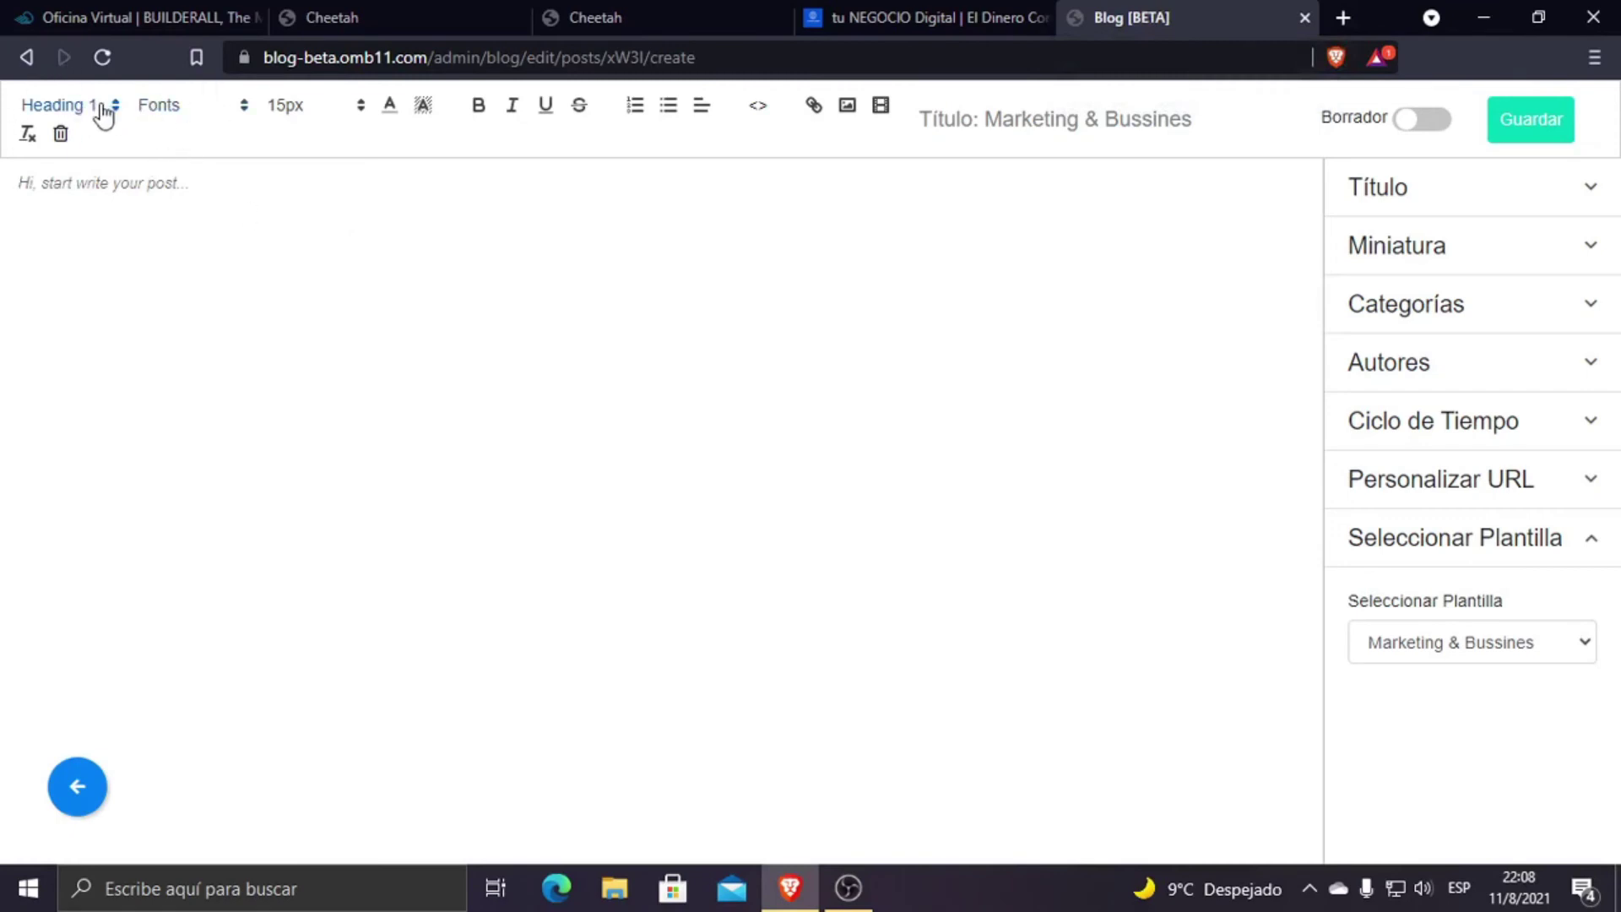
pyautogui.click(633, 14)
pyautogui.click(908, 12)
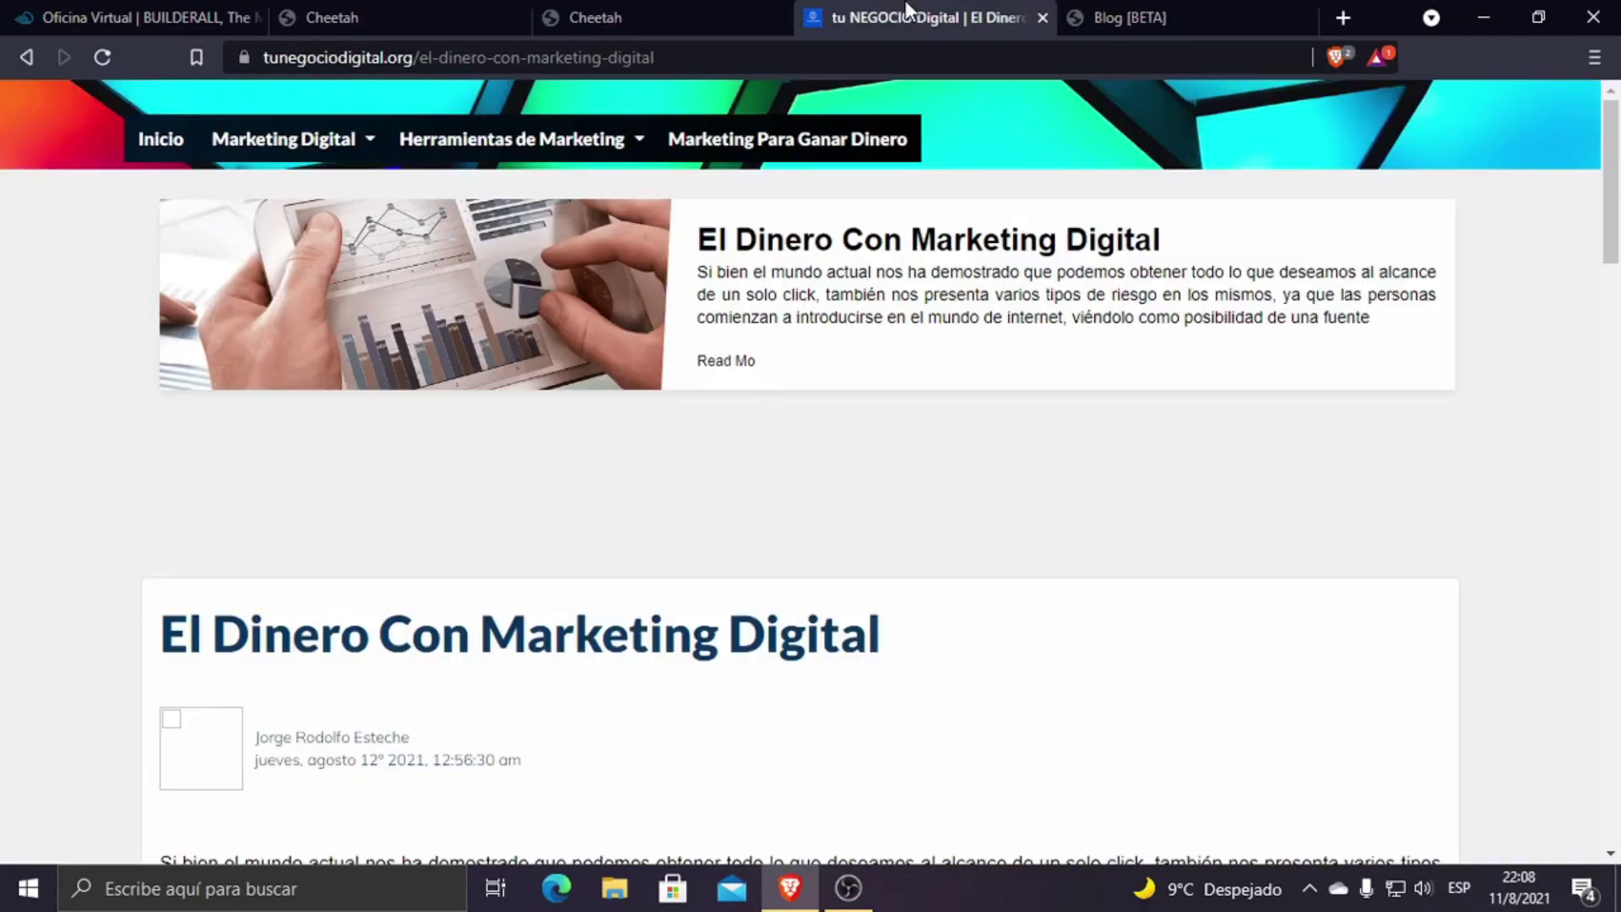
pyautogui.click(1214, 12)
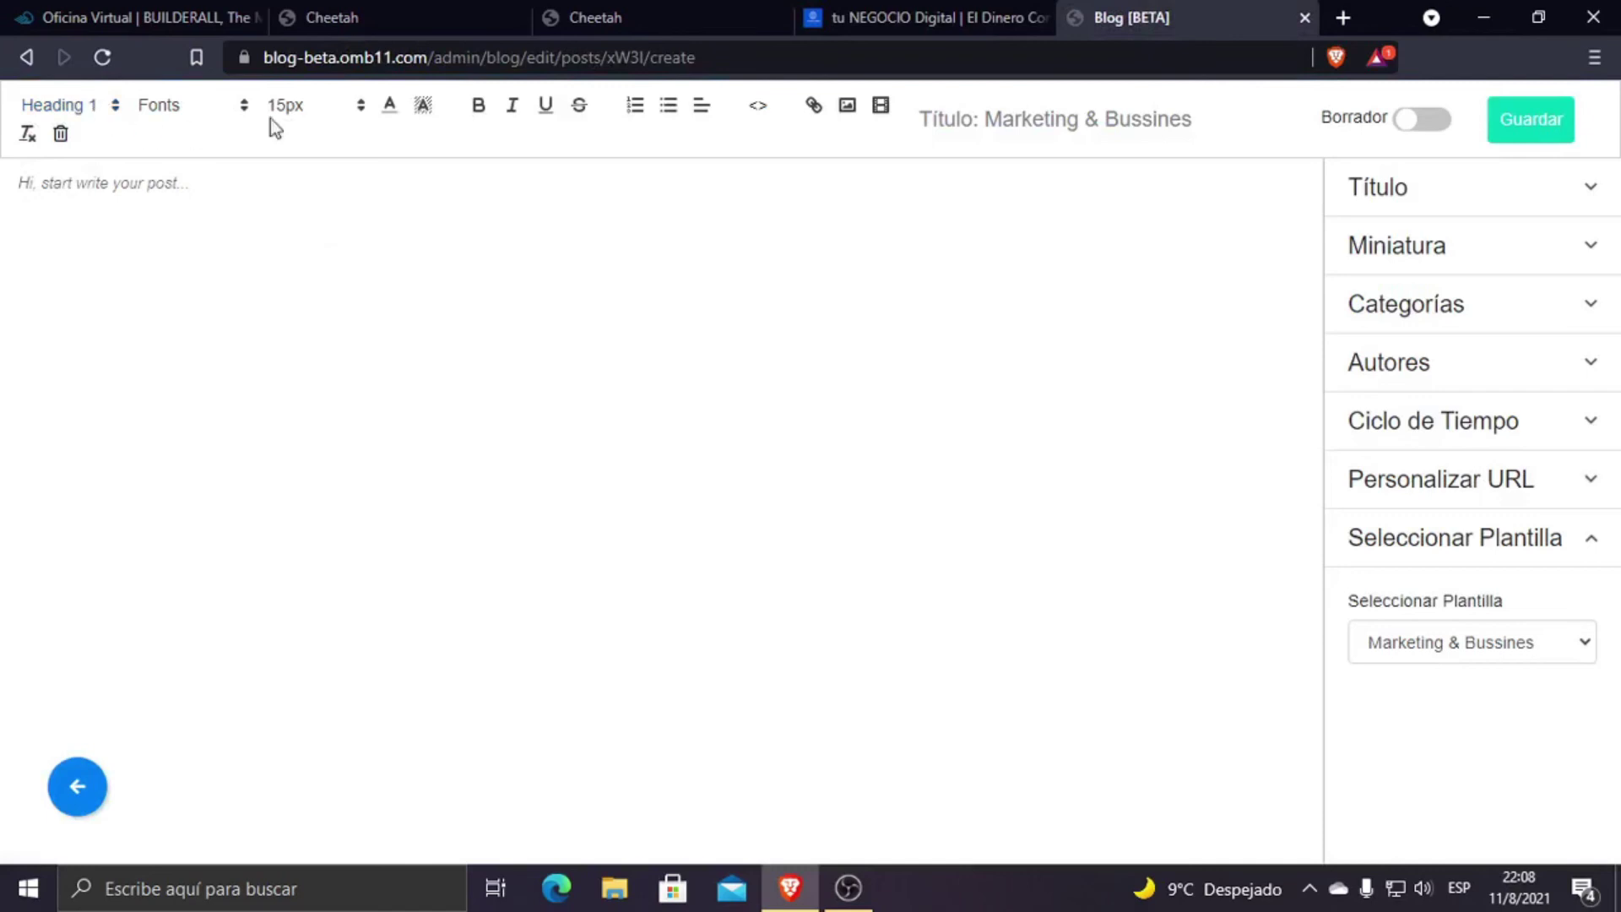
pyautogui.click(971, 14)
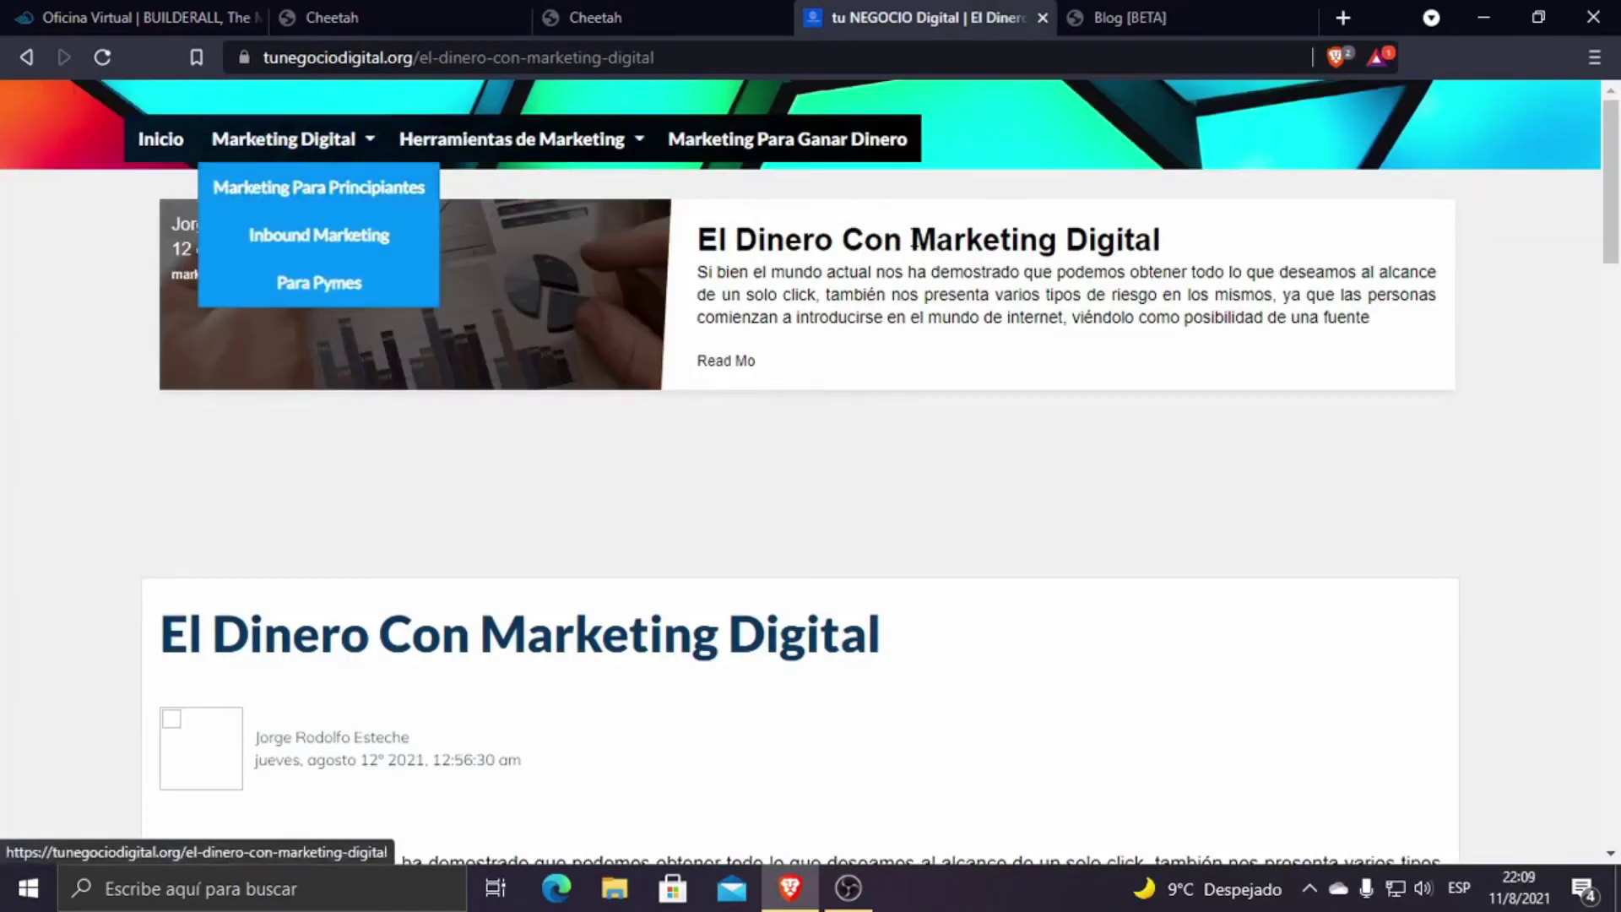
# Step: Inspect the tag configuration of the "¿Como ganar dinero con el Marketing Digital?" heading in the Cheetah editor and return to the published post
pyautogui.click(713, 6)
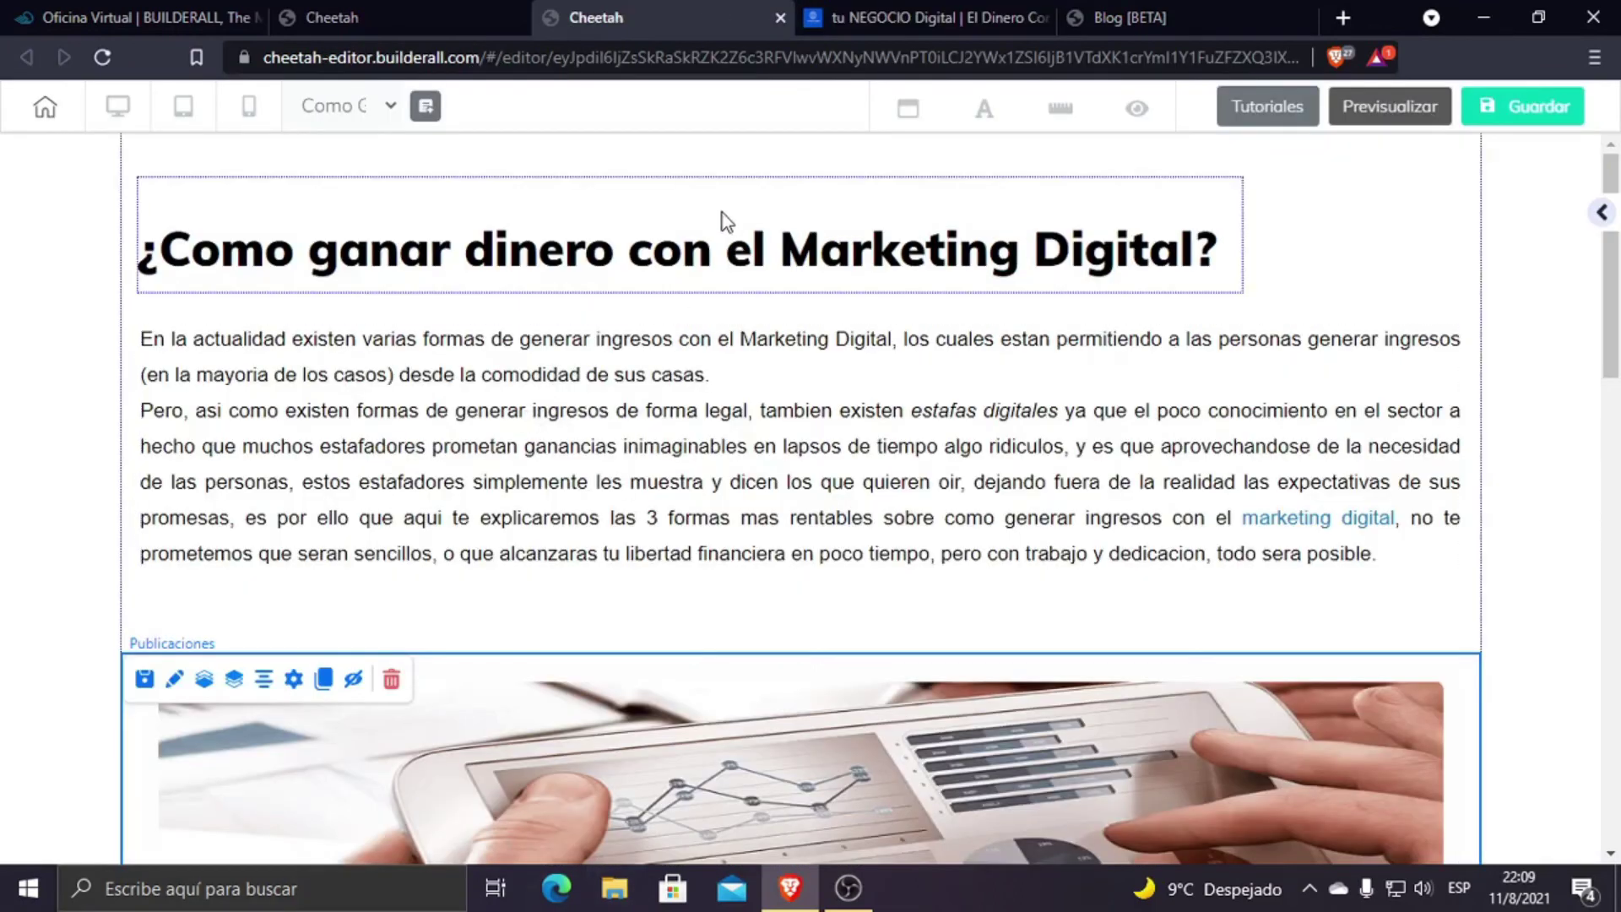
pyautogui.click(721, 242)
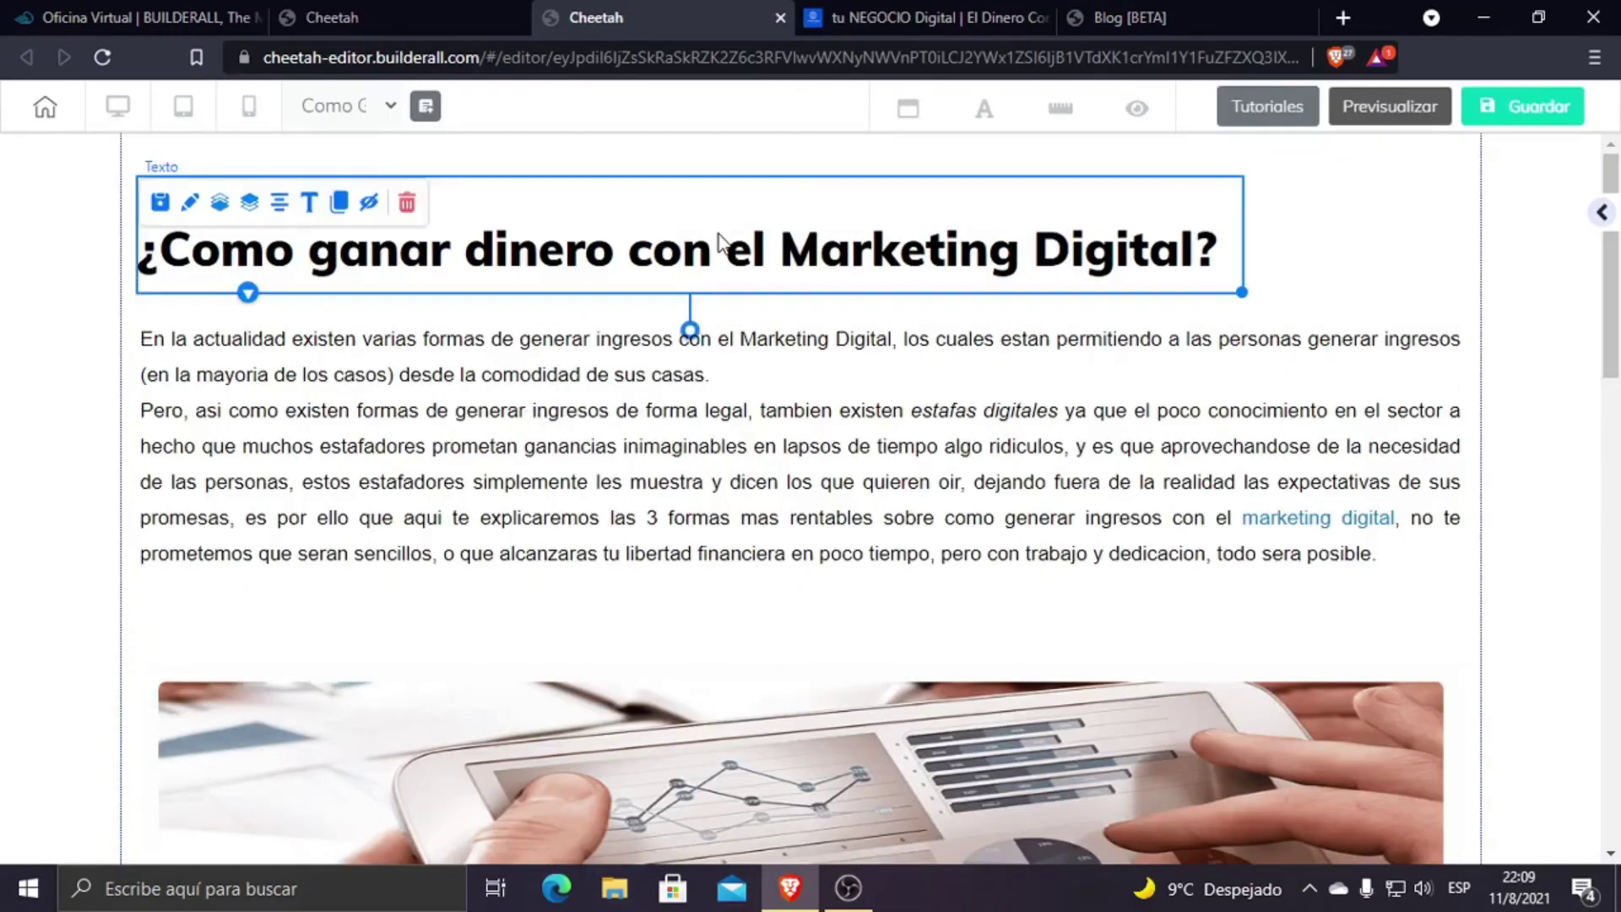
pyautogui.click(683, 204)
pyautogui.scroll(-1, 1149, 684)
pyautogui.scroll(-1, 1149, 684)
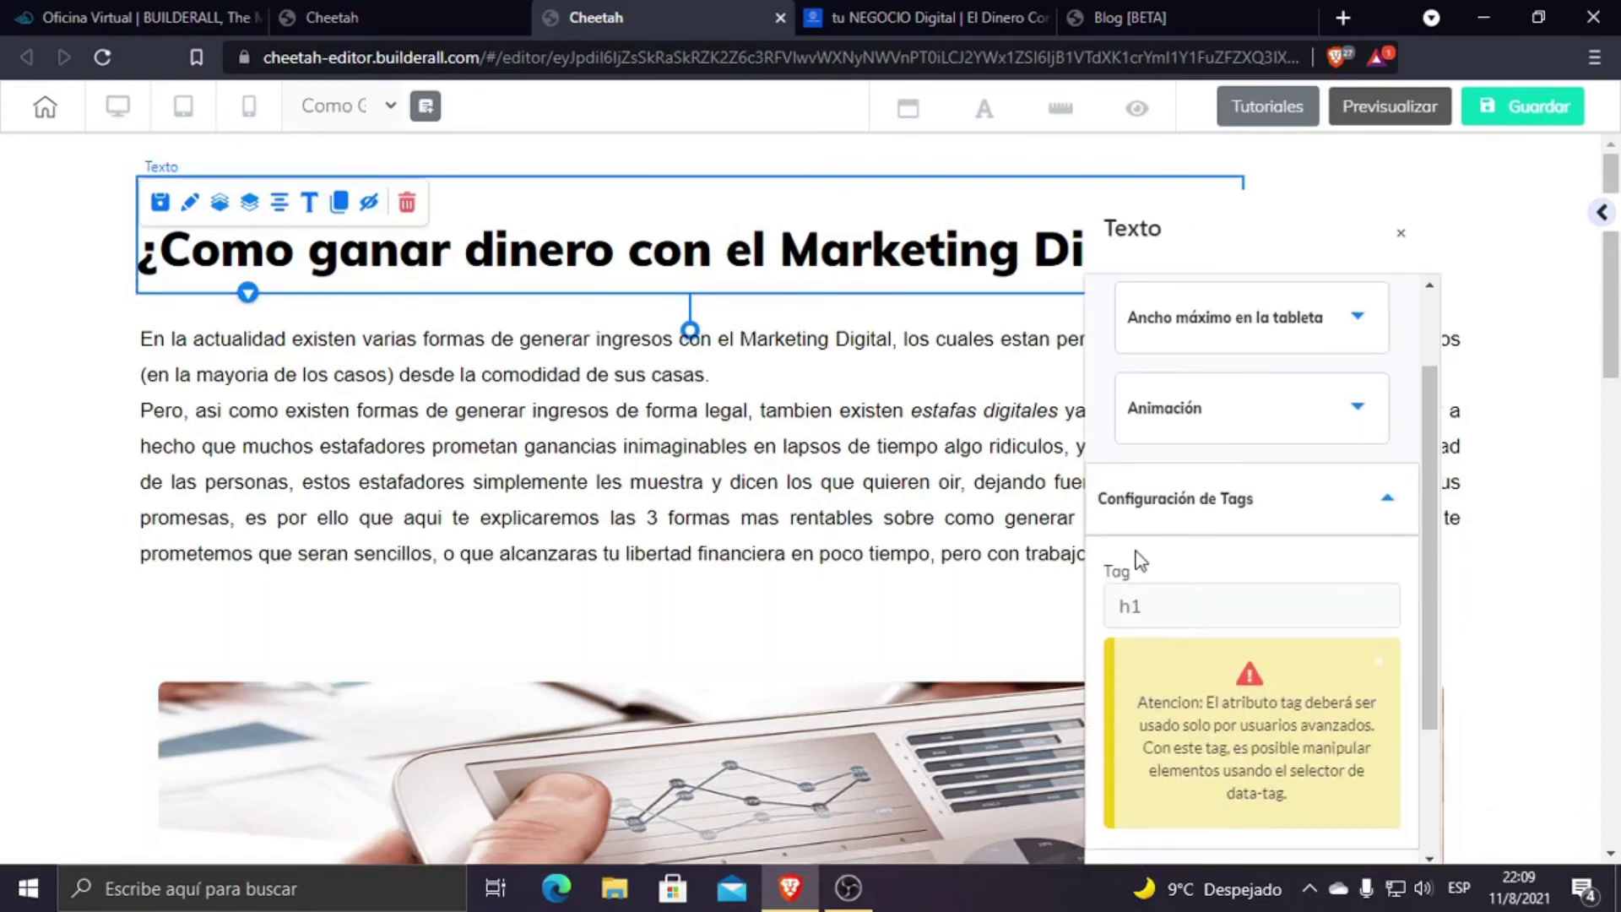
pyautogui.click(1116, 605)
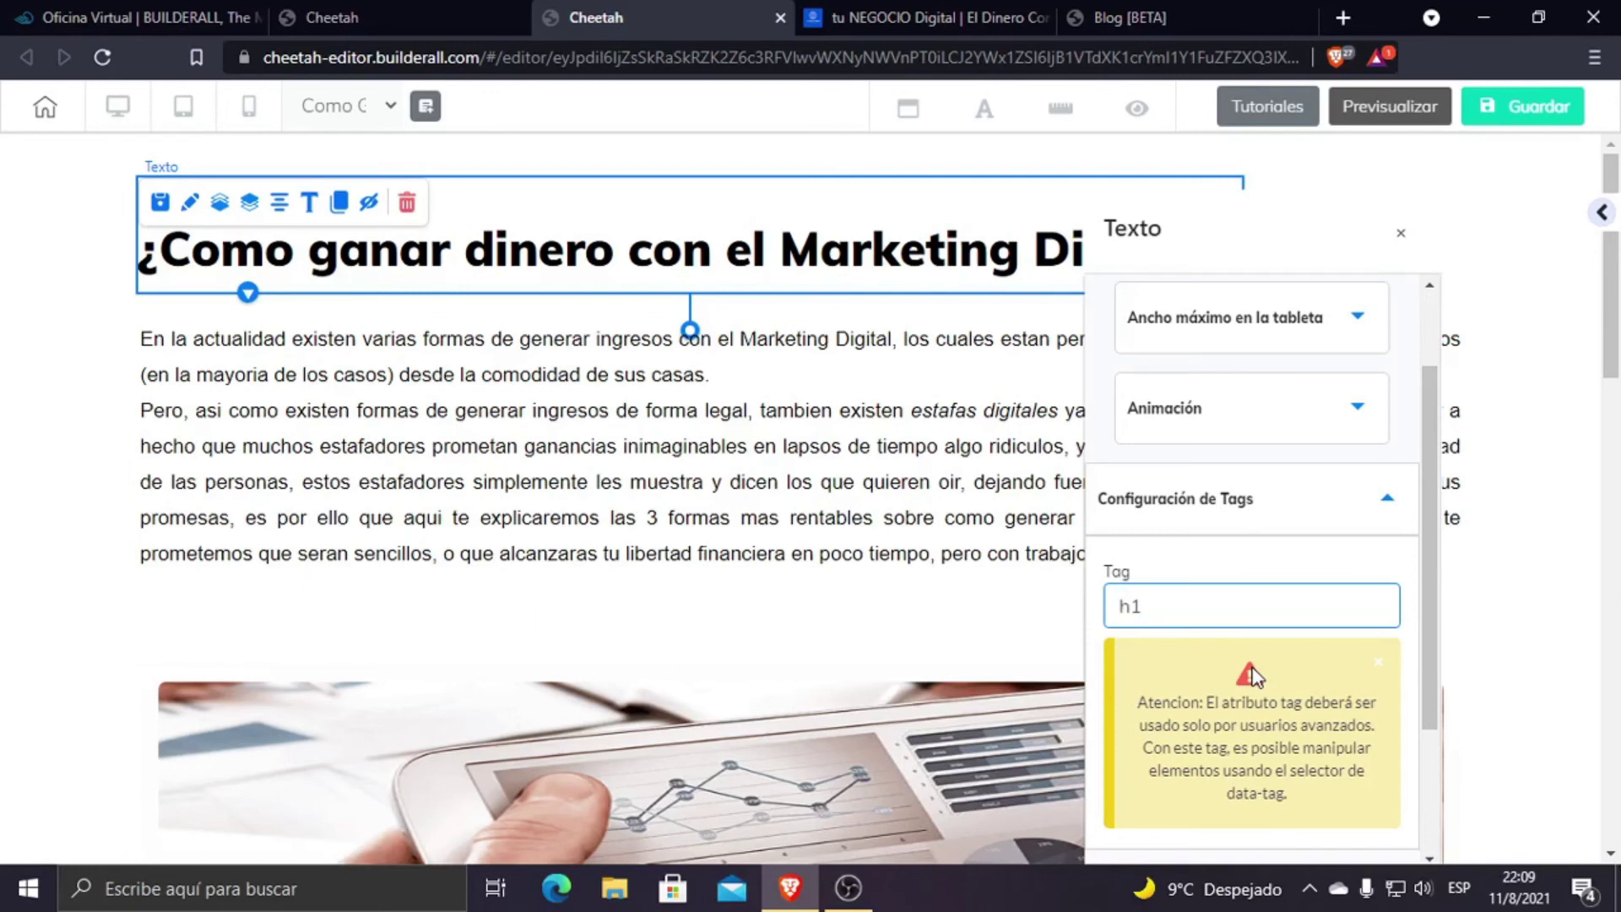
pyautogui.click(924, 17)
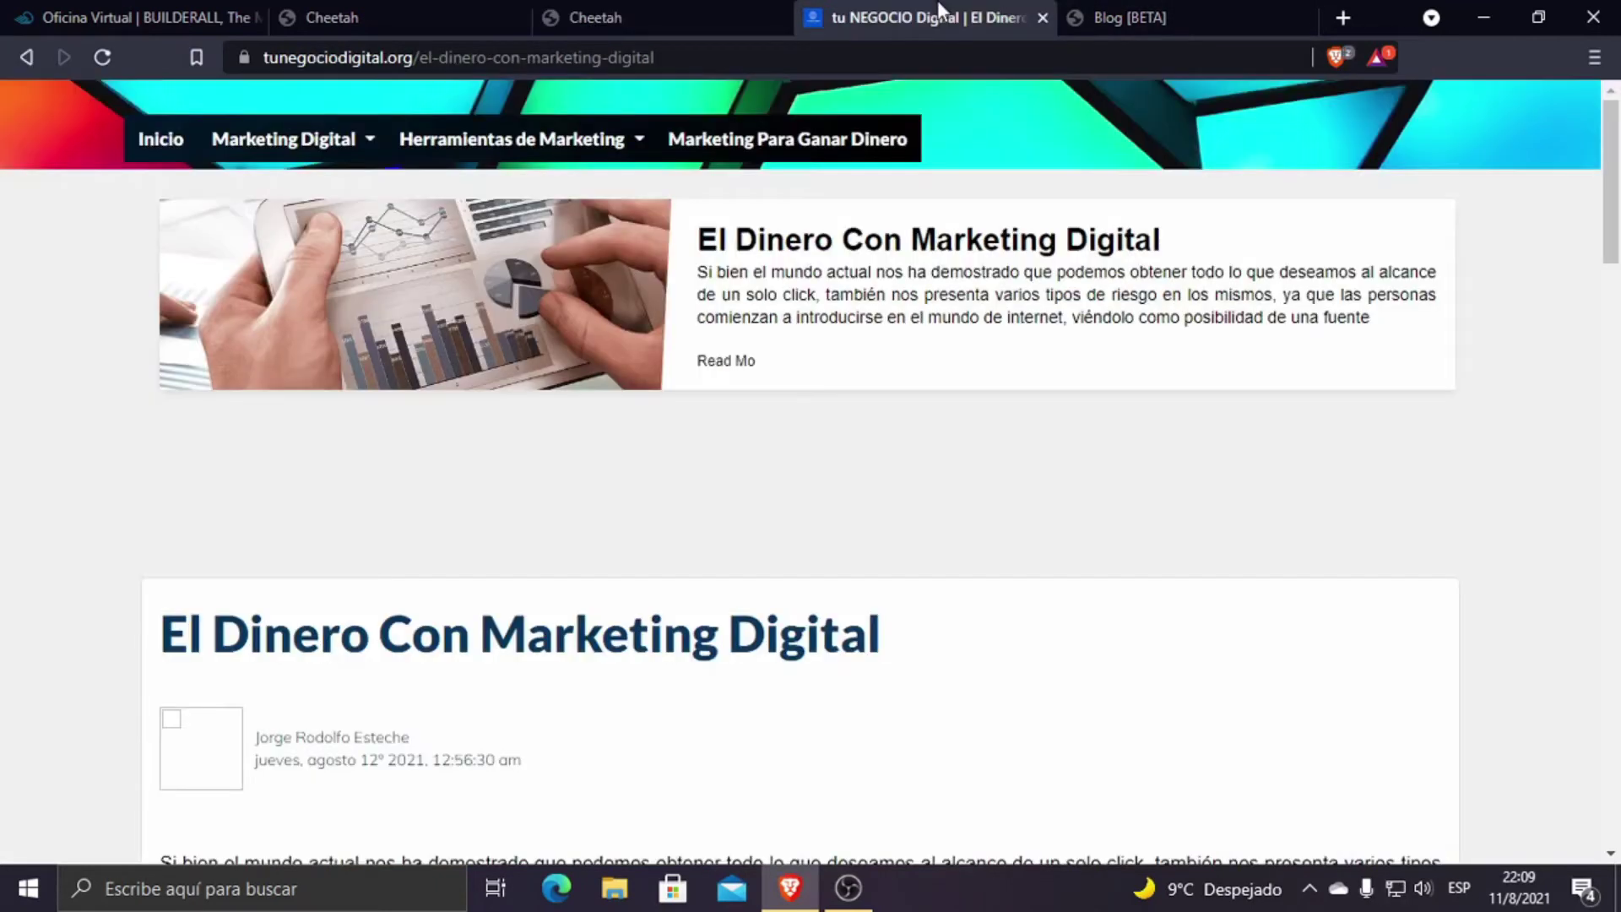
# Step: Open the Diseño Web section of the marketing tools page and look through its tool sections, ending back at the page header
pyautogui.moveTo(541, 137)
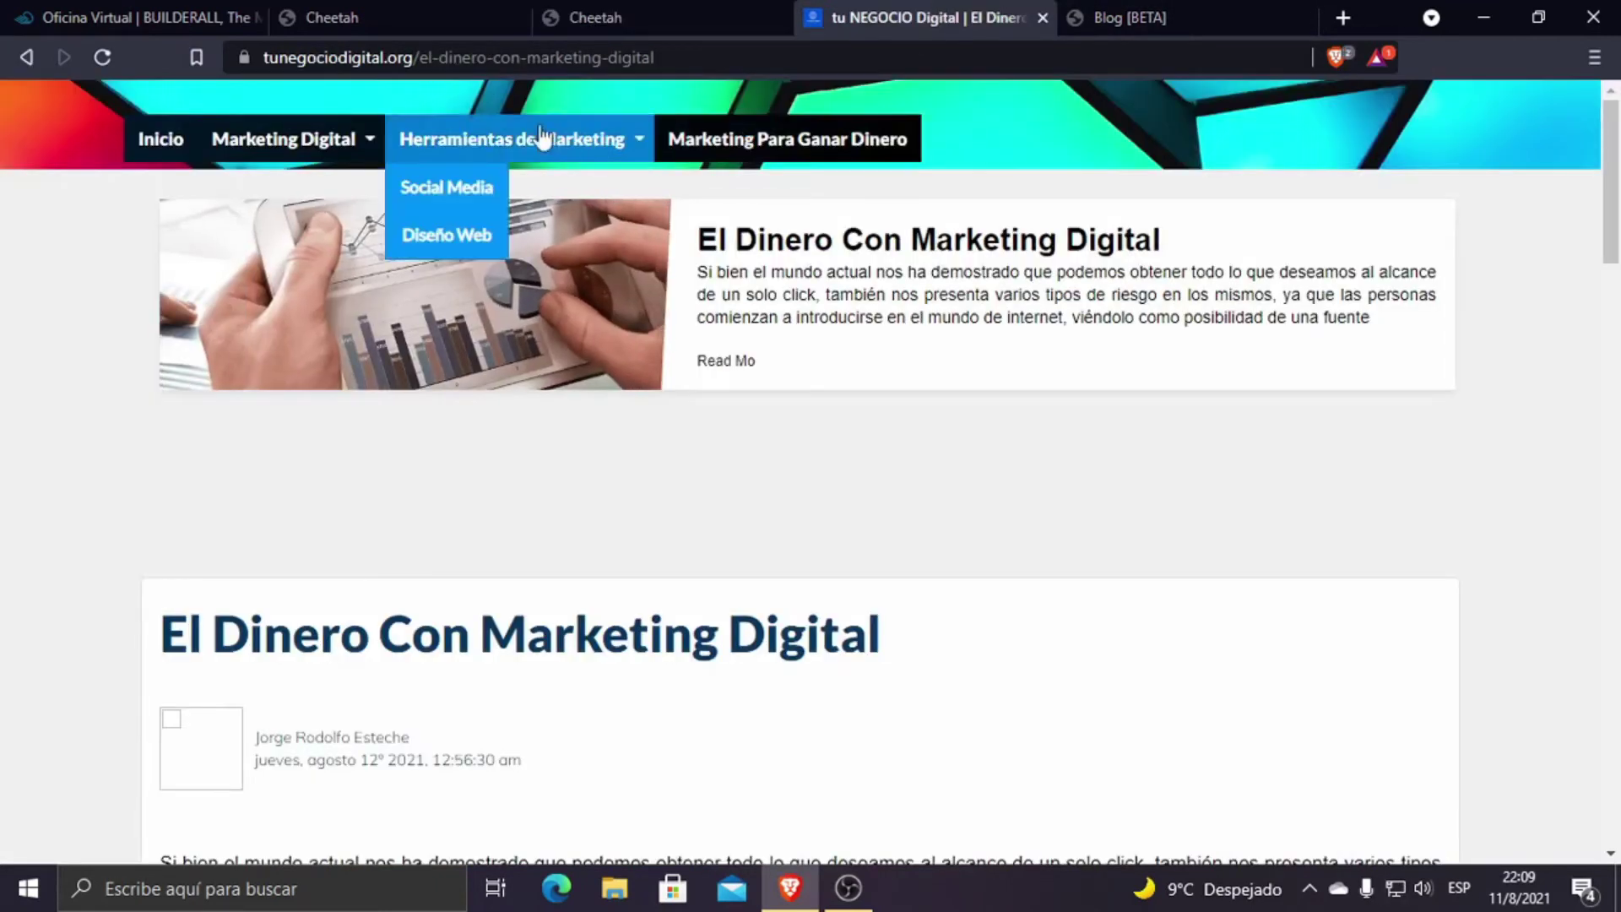
pyautogui.click(439, 233)
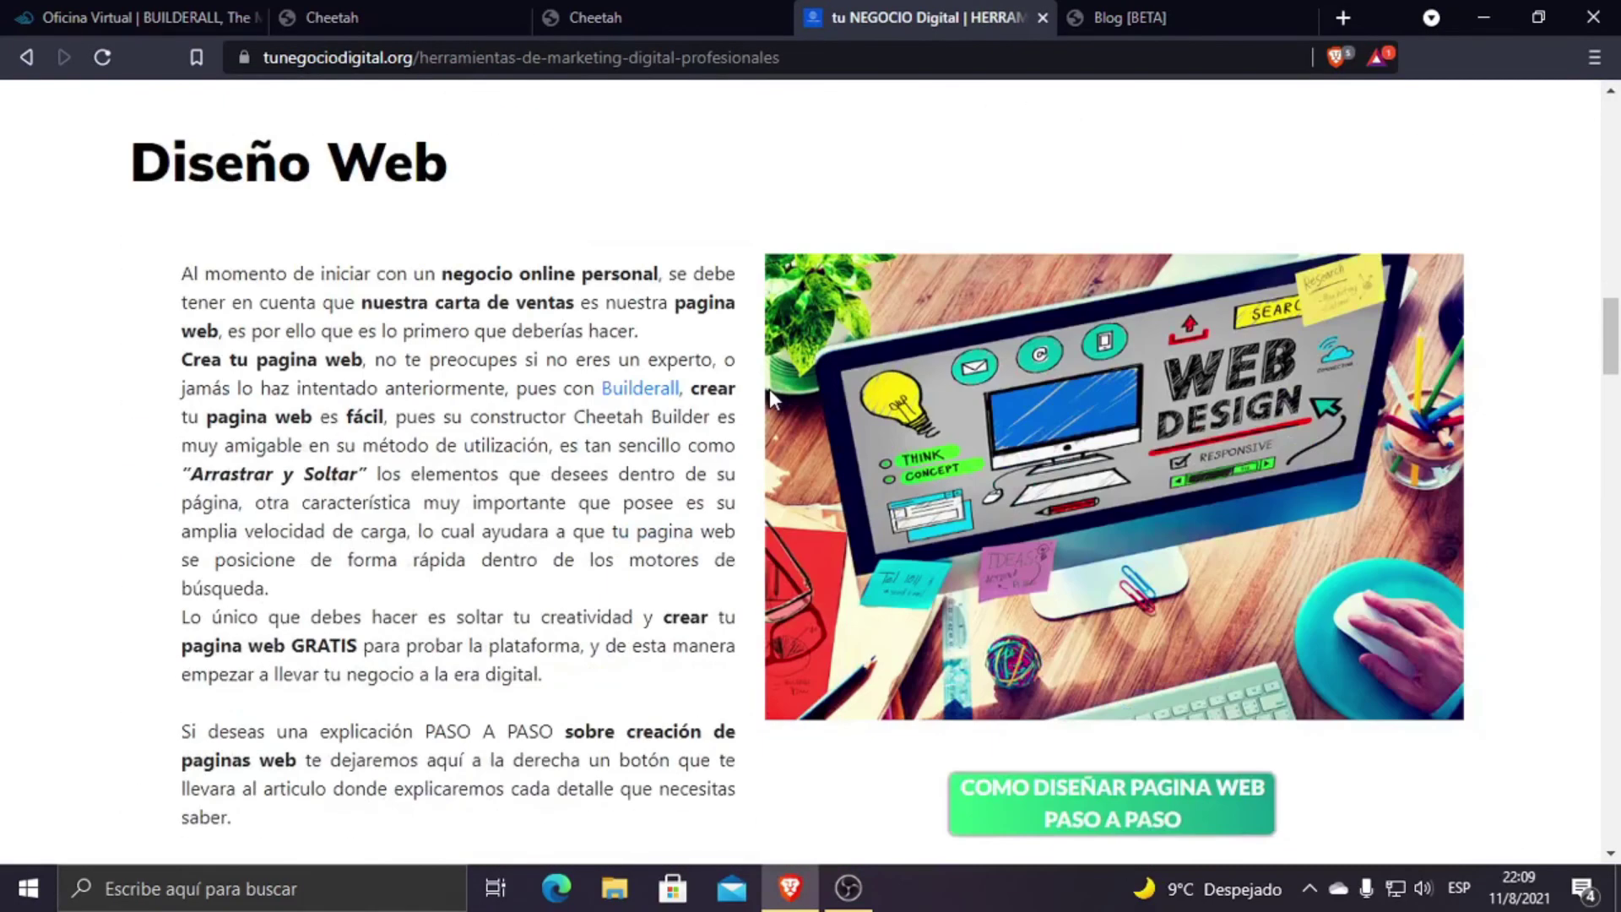
pyautogui.scroll(-15, 769, 392)
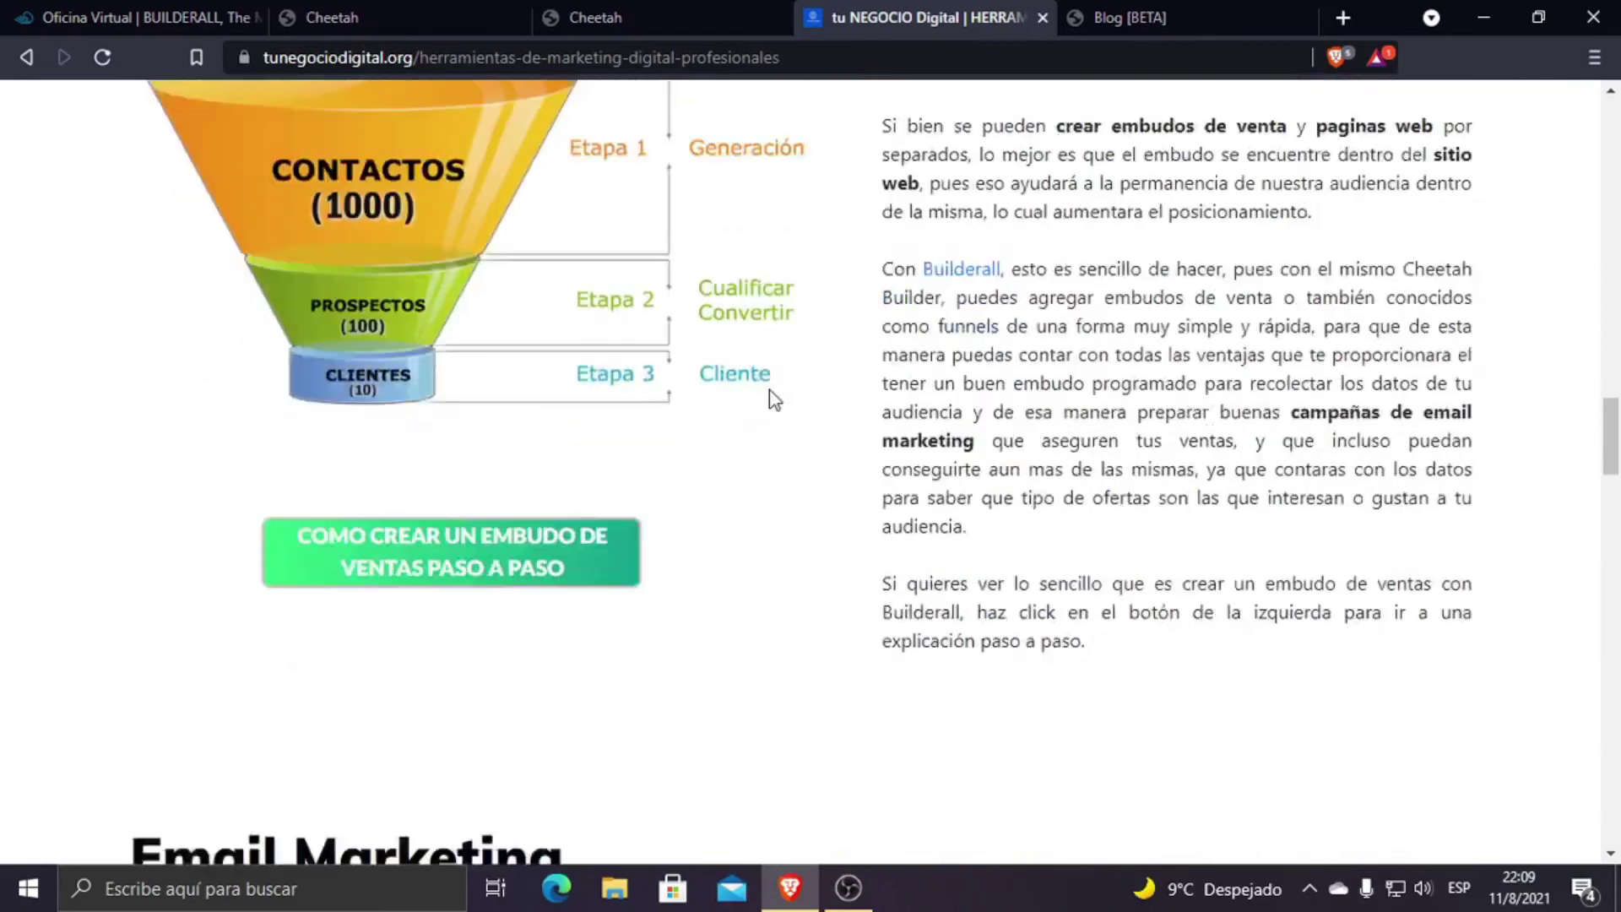
pyautogui.scroll(-20, 773, 399)
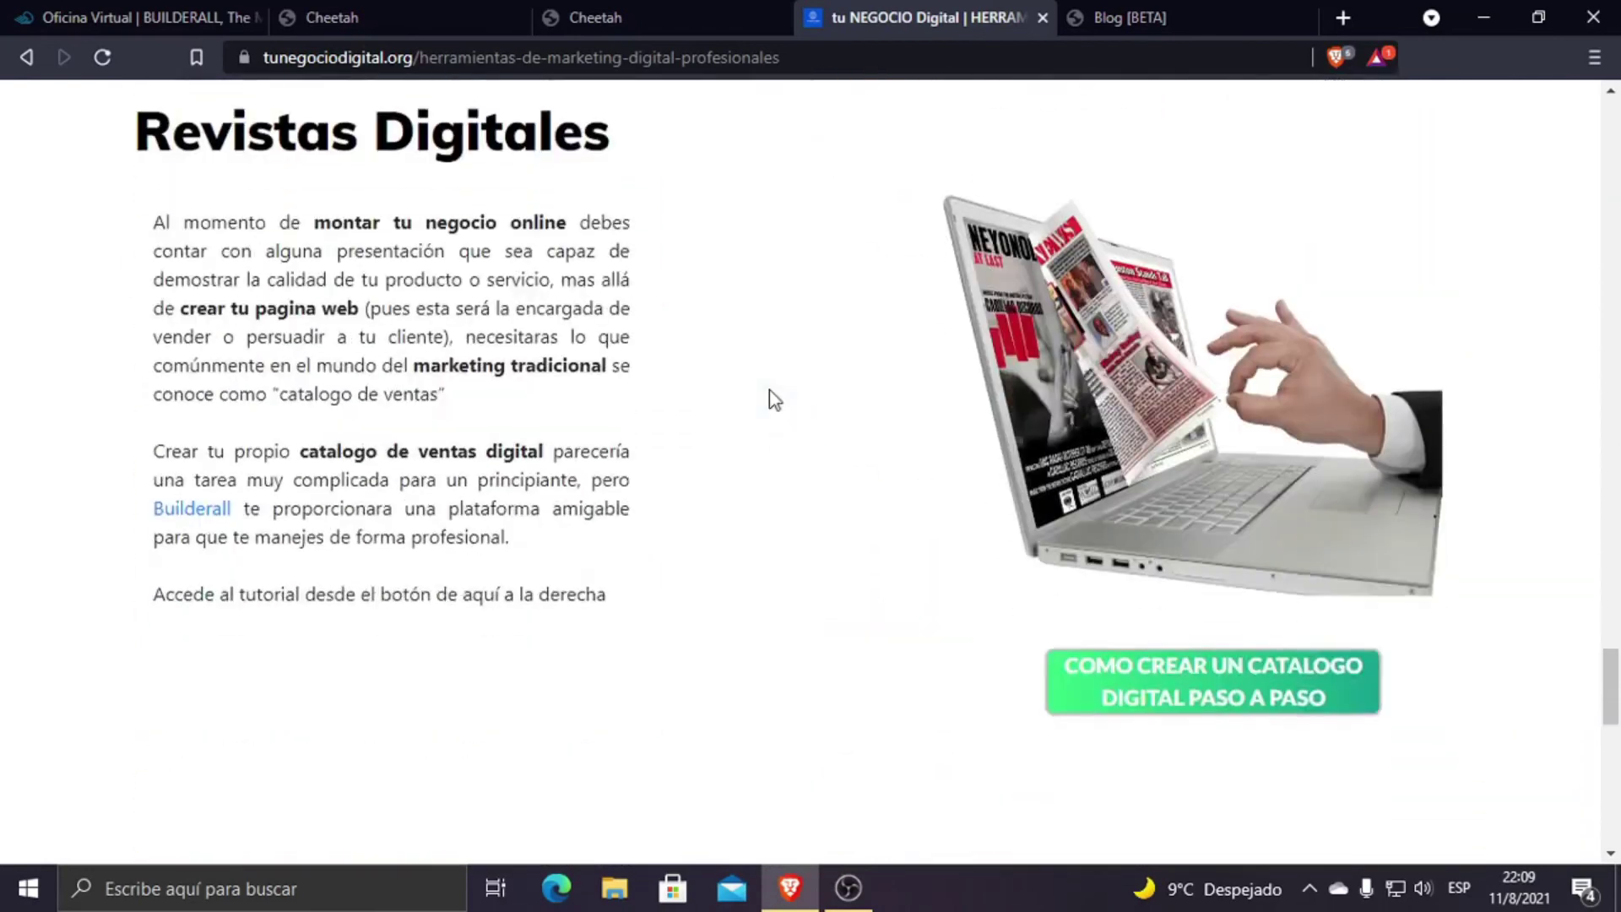
pyautogui.scroll(15, 771, 401)
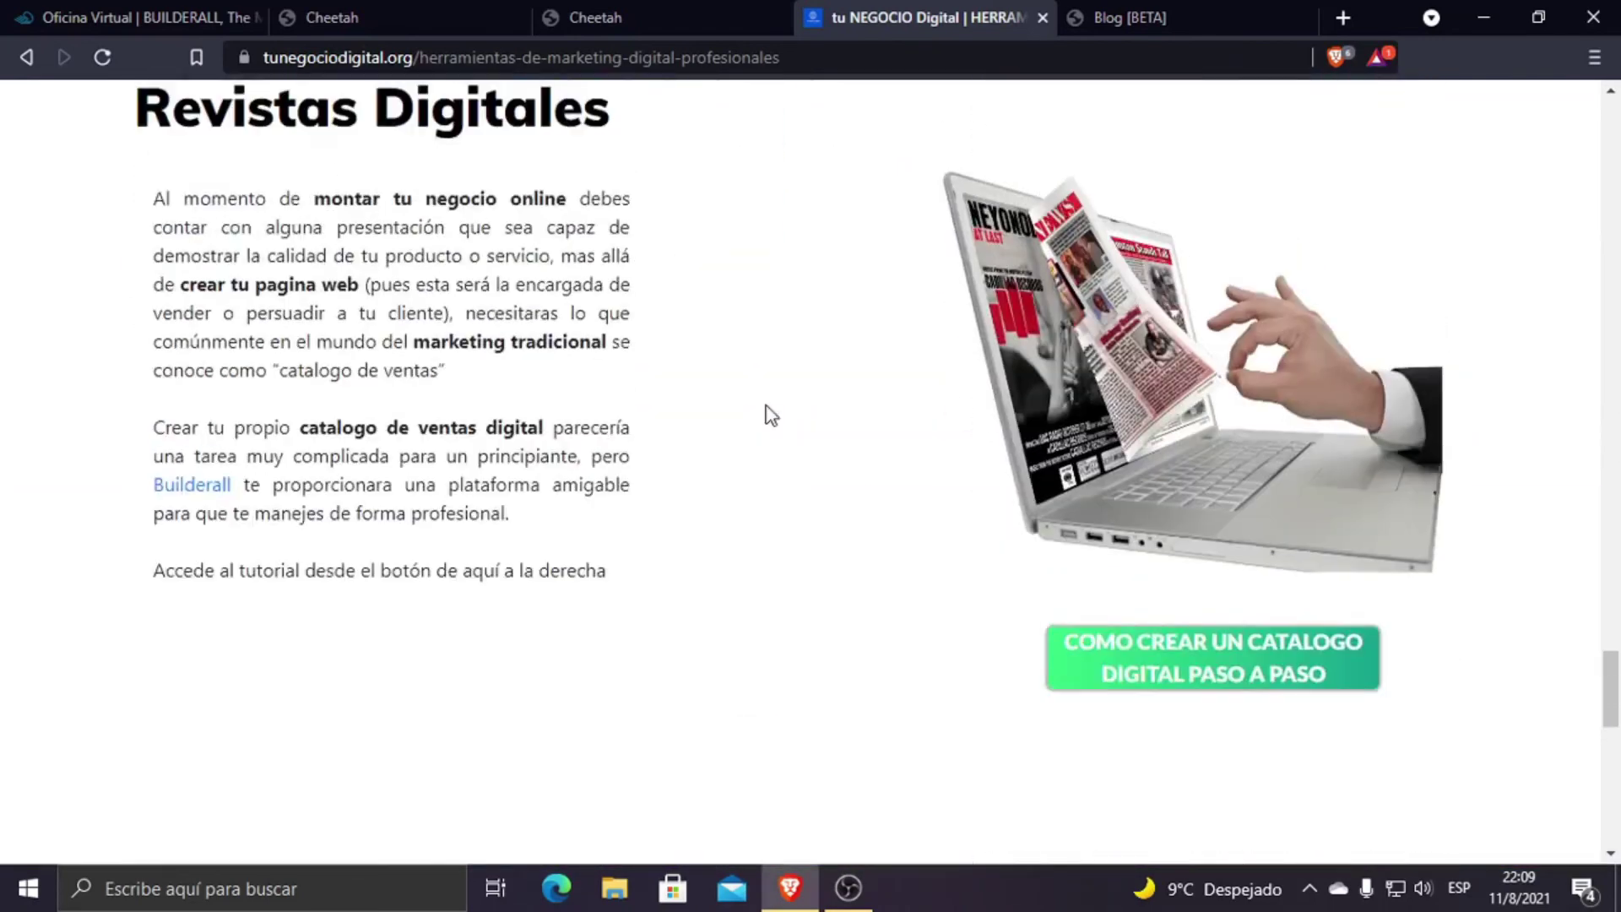
pyautogui.scroll(15, 770, 418)
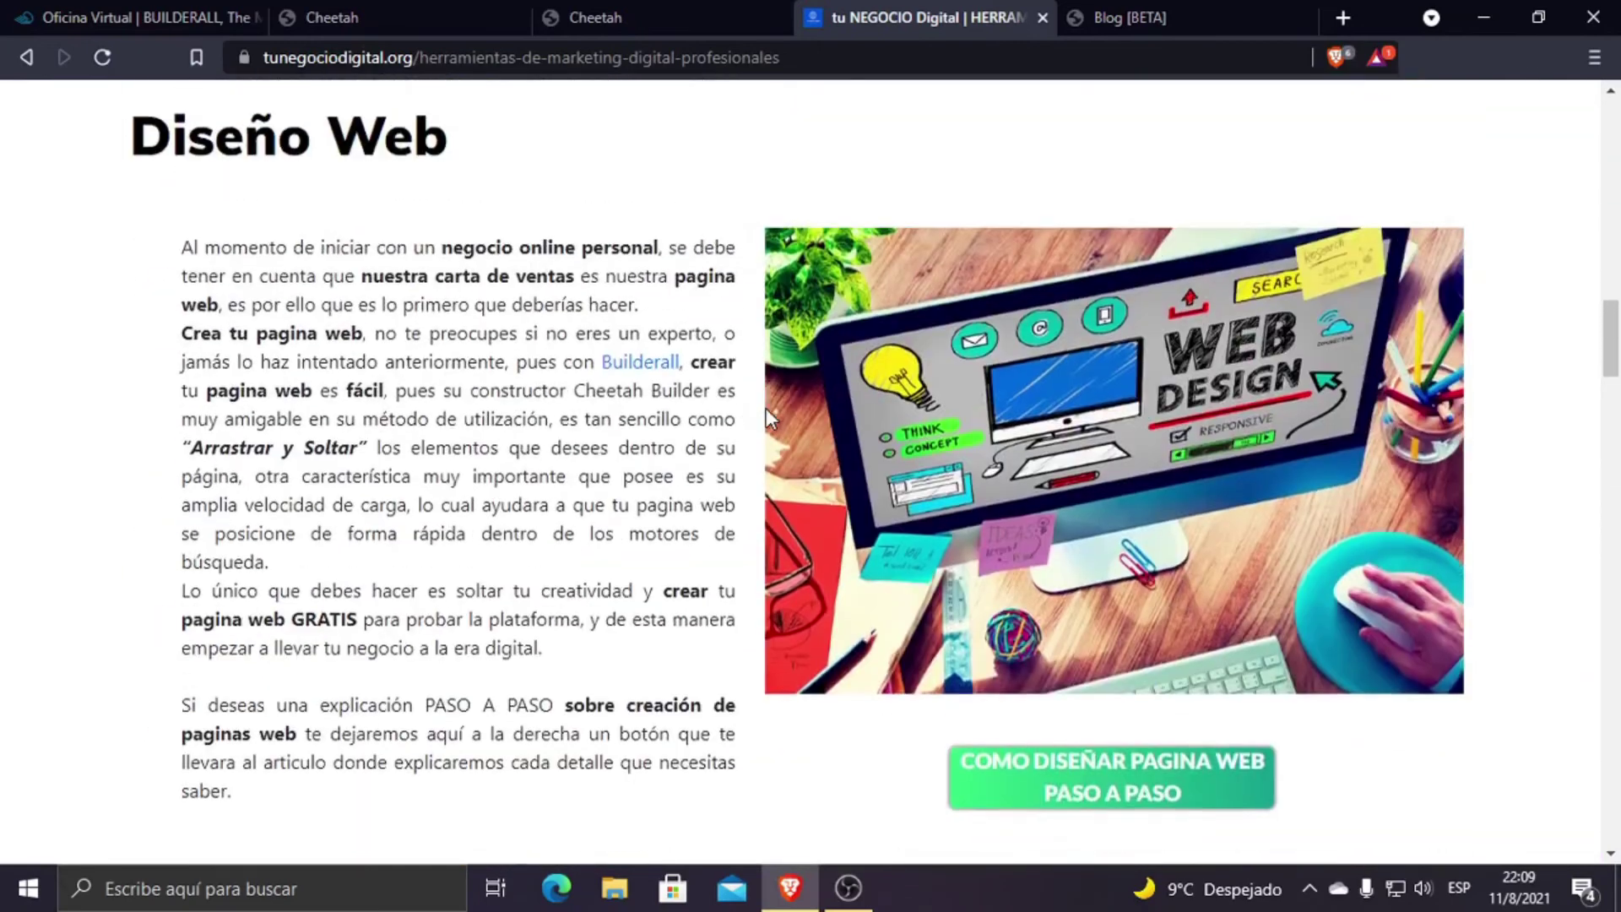
pyautogui.scroll(15, 770, 448)
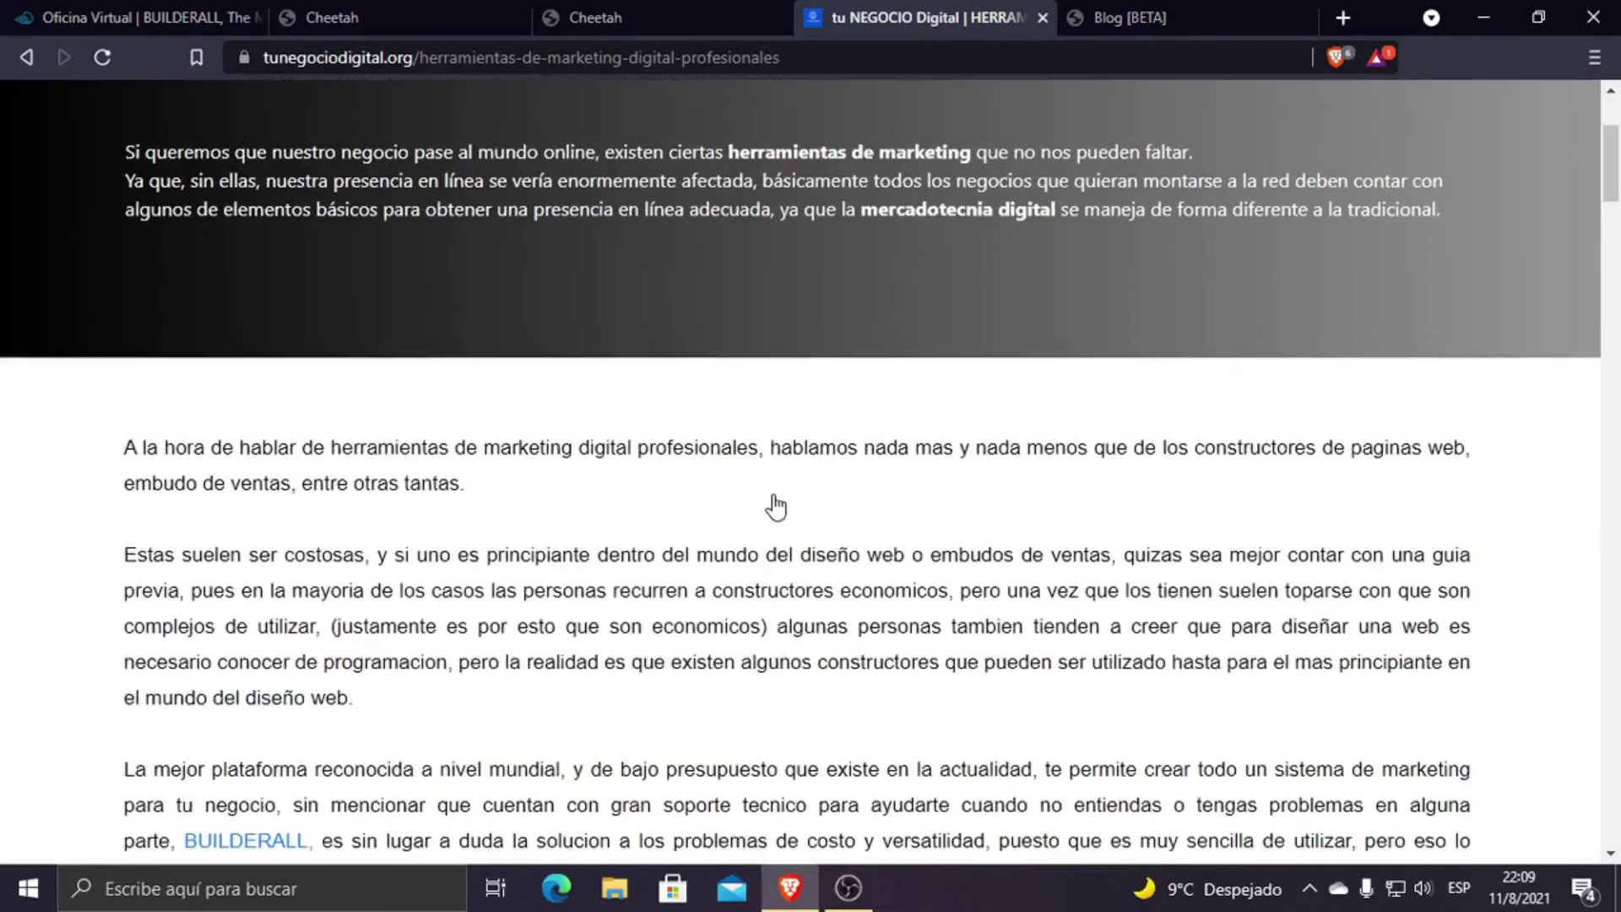
# Step: Reopen the Diseño Web section and look through the tools page for its step-by-step web page tutorial
pyautogui.moveTo(355, 142)
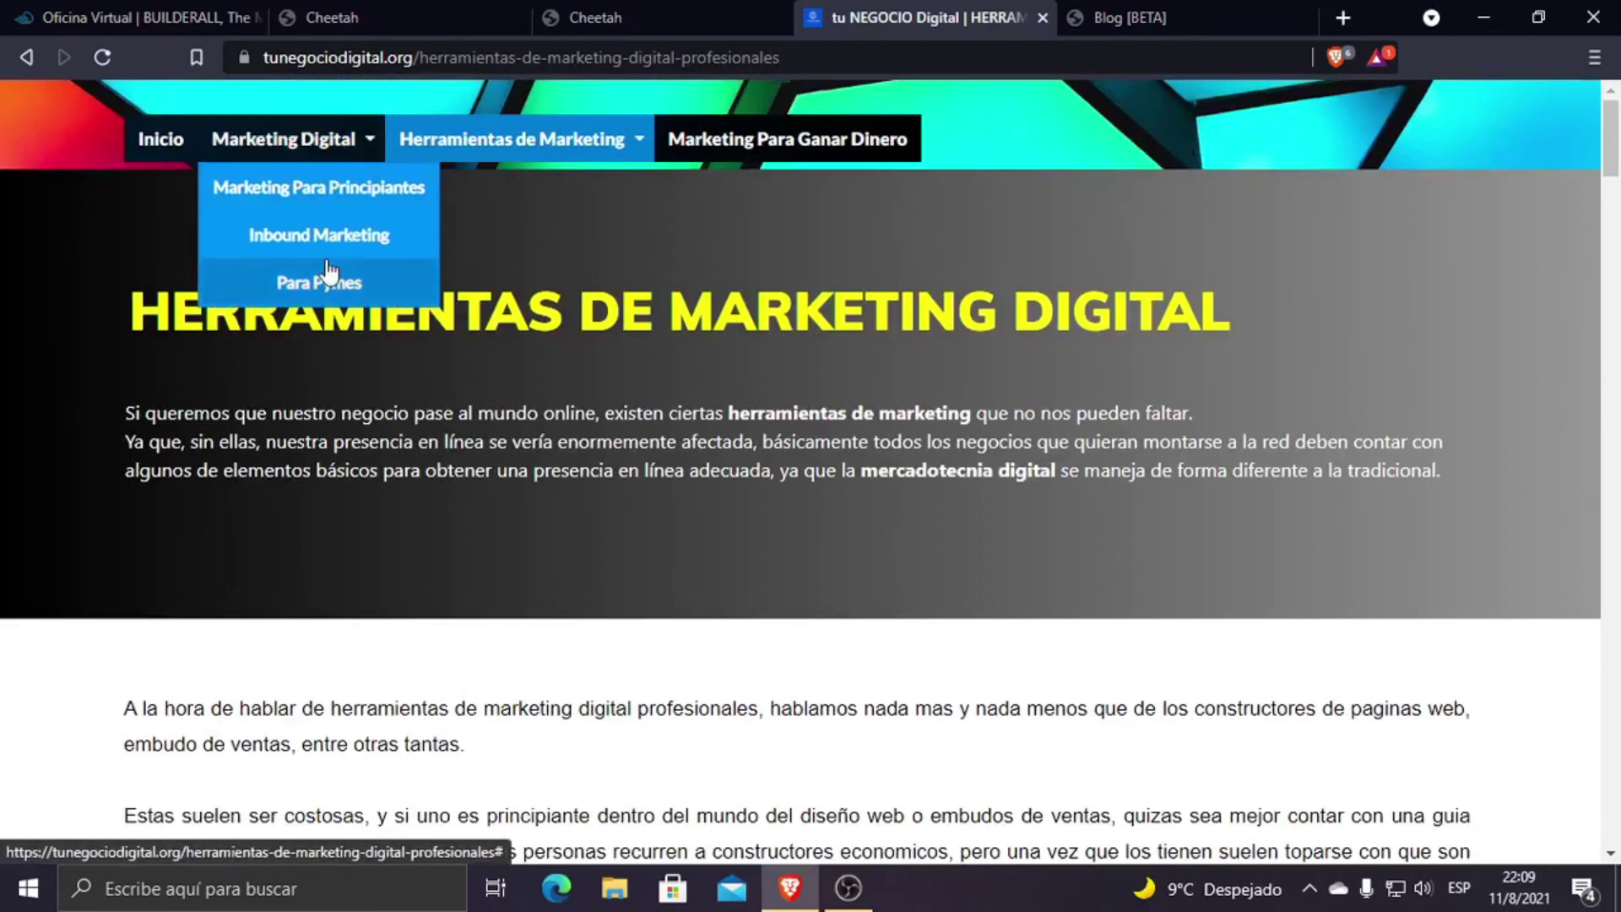
pyautogui.moveTo(558, 145)
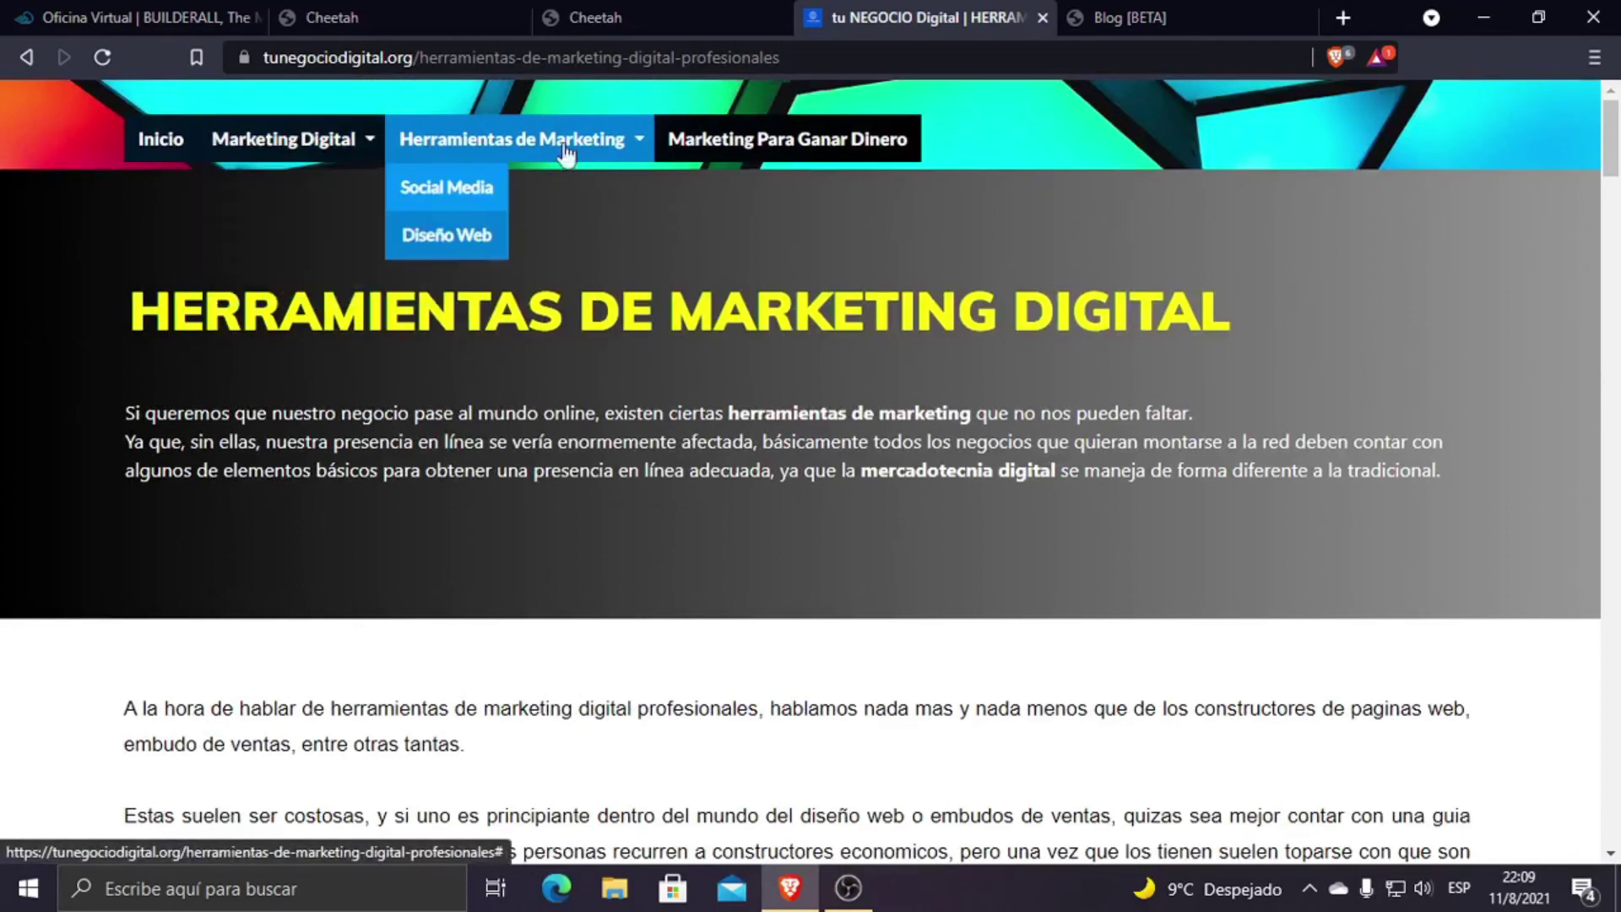
pyautogui.click(427, 238)
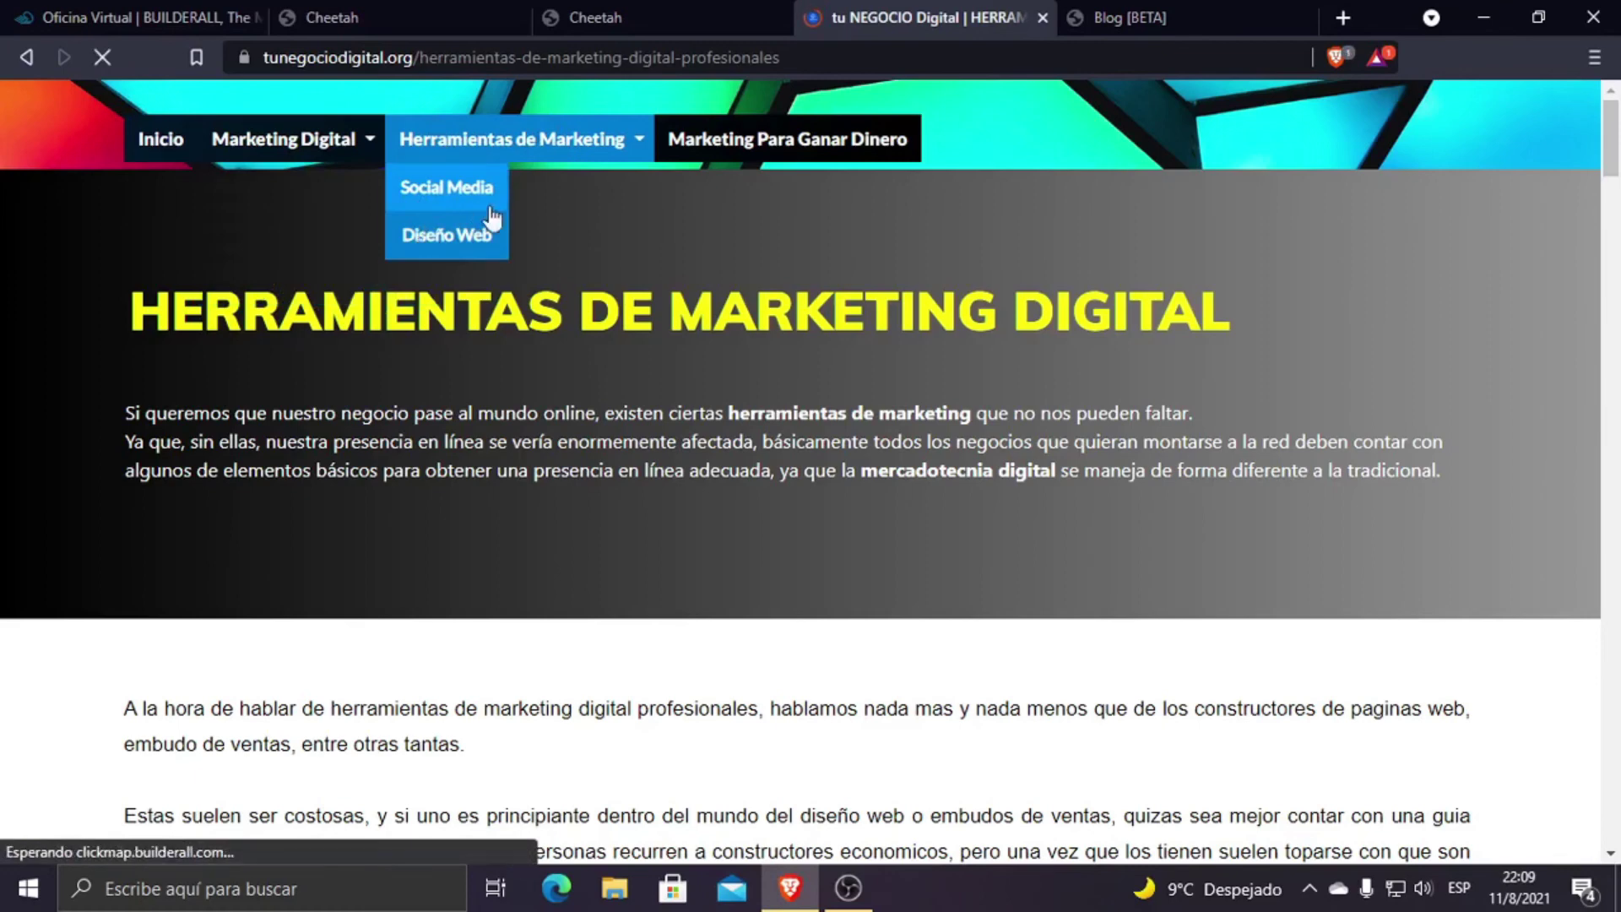
pyautogui.scroll(-7, 587, 323)
pyautogui.scroll(-8, 587, 323)
pyautogui.scroll(5, 667, 417)
pyautogui.scroll(-20, 860, 414)
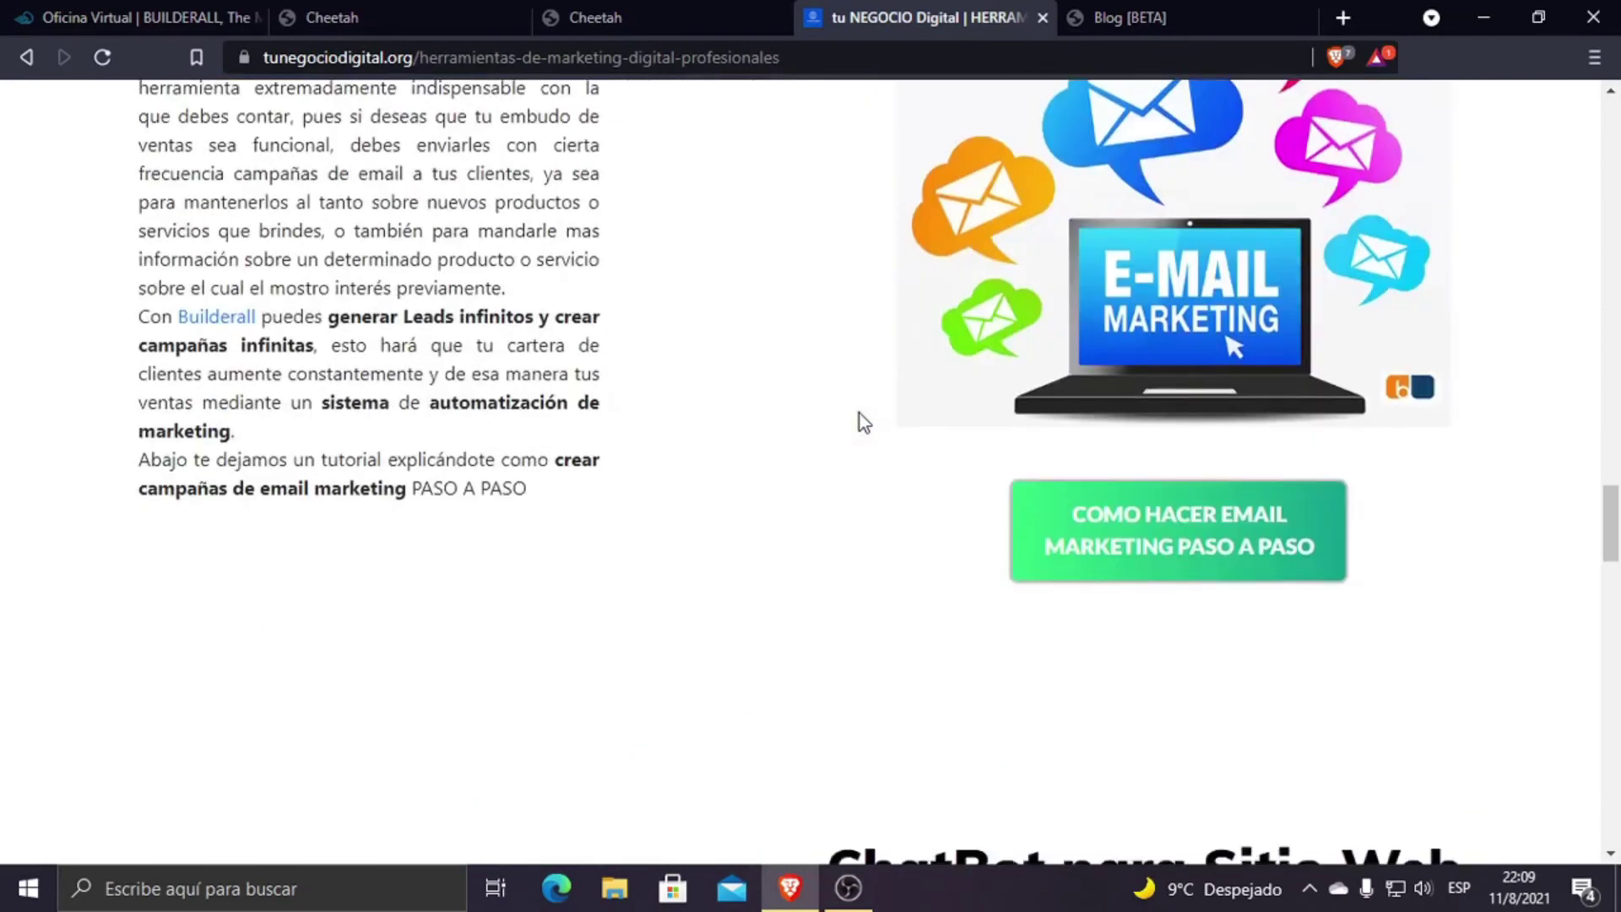
pyautogui.scroll(14, 860, 414)
pyautogui.scroll(4, 964, 455)
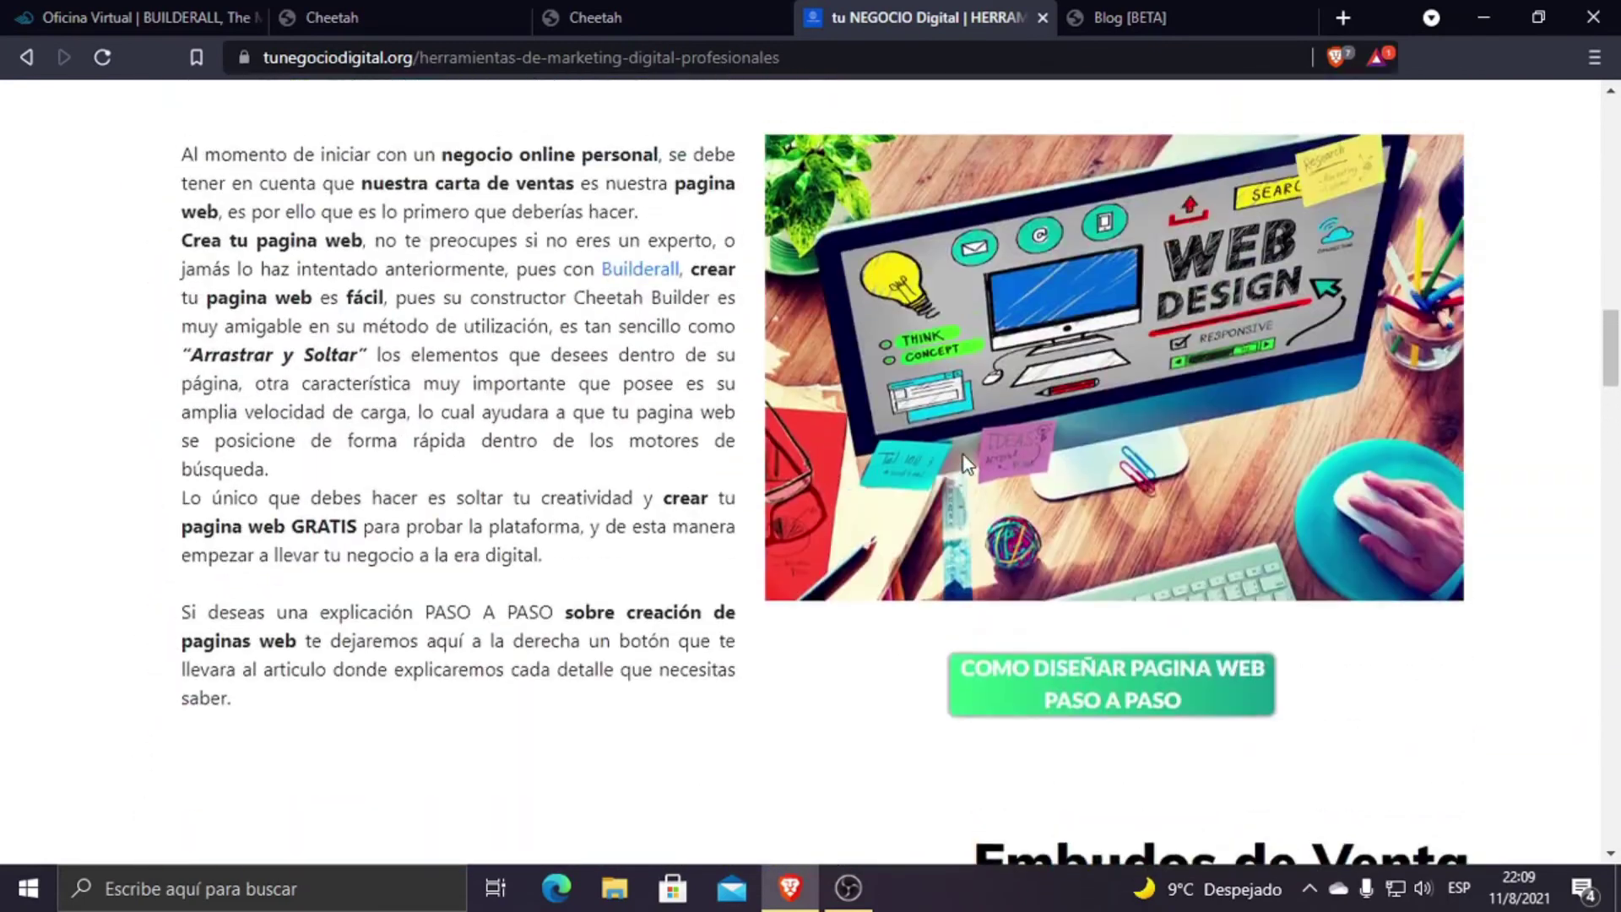
pyautogui.scroll(4, 1082, 693)
pyautogui.scroll(-4, 1083, 692)
# Step: Open the step-by-step web page tutorial, close the tools page, and follow the tutorial's link to the SEO article
pyautogui.click(1083, 689)
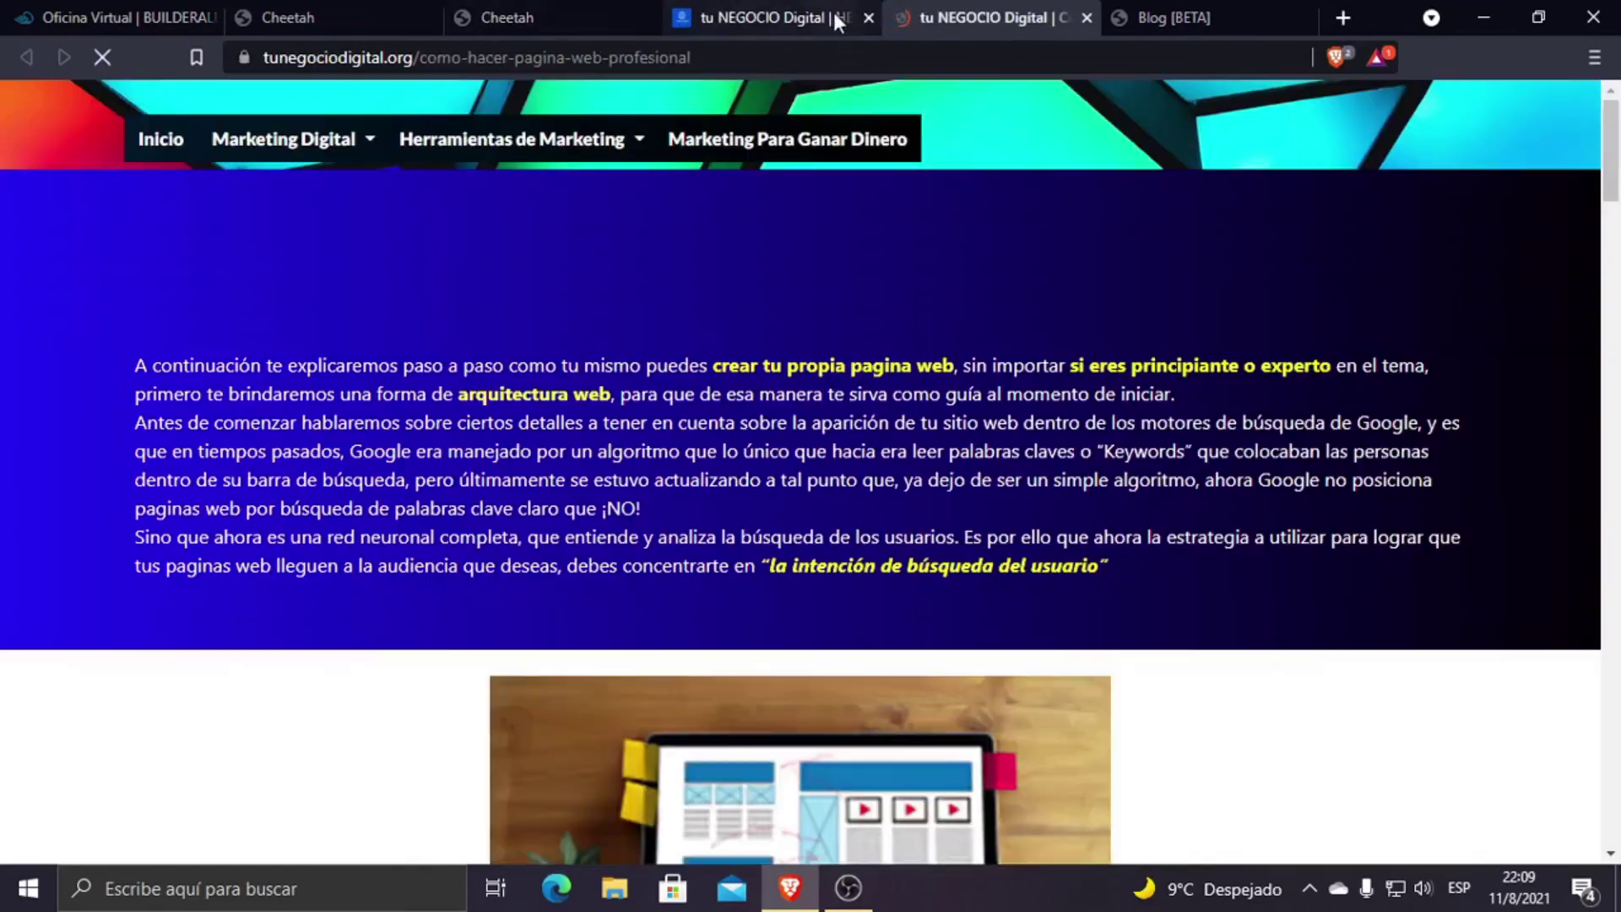
pyautogui.click(867, 17)
pyautogui.scroll(-8, 729, 377)
pyautogui.scroll(-12, 726, 371)
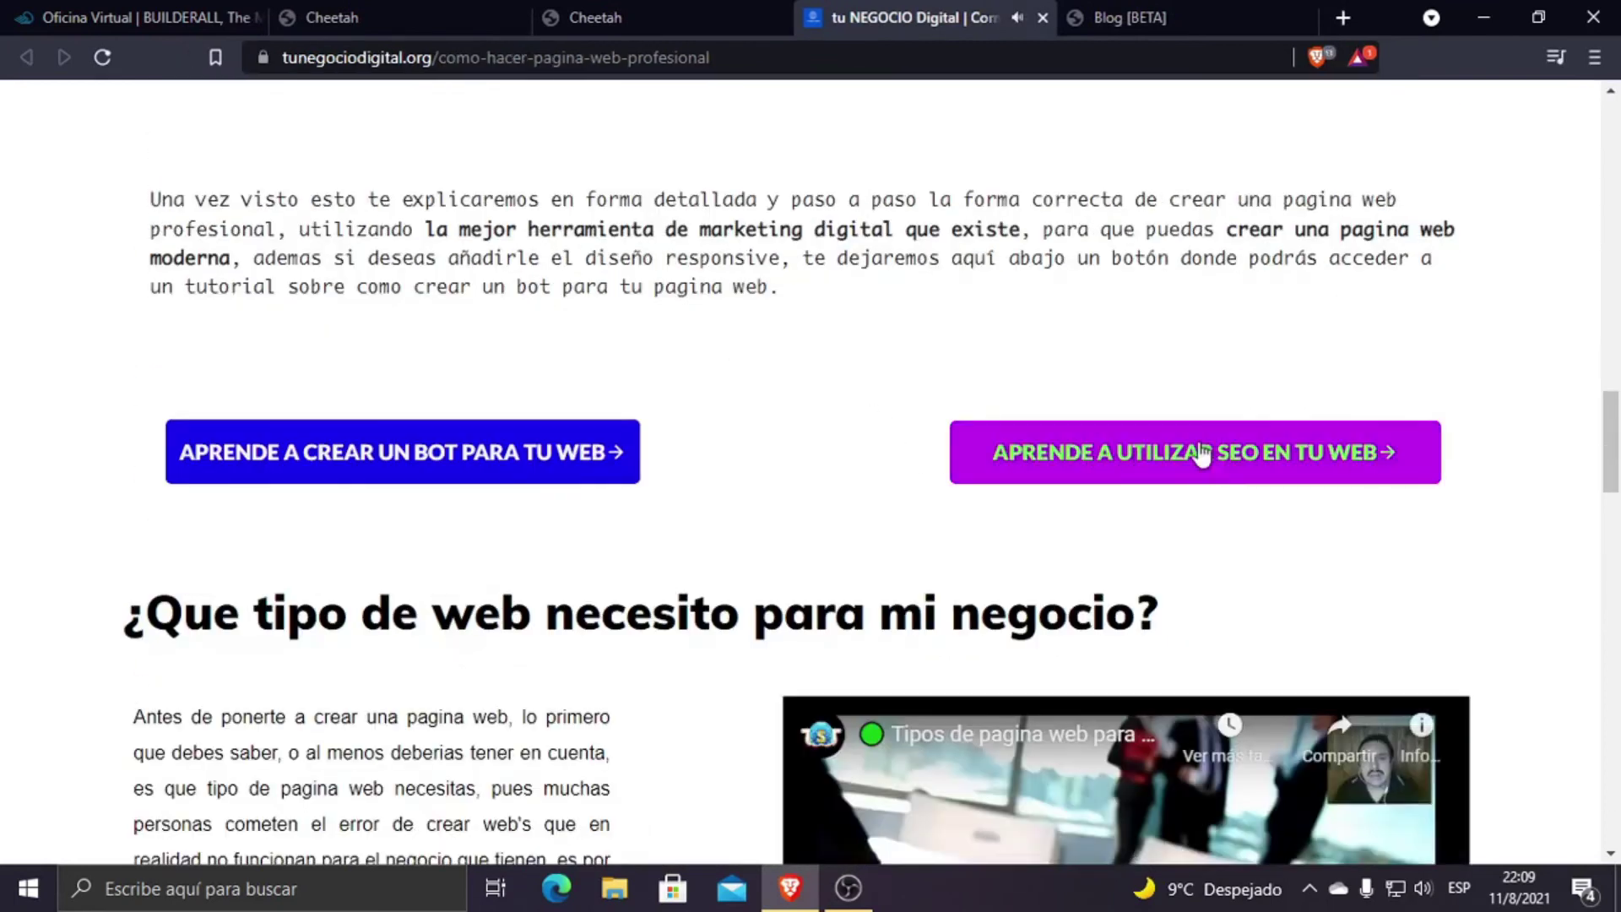
pyautogui.click(1202, 454)
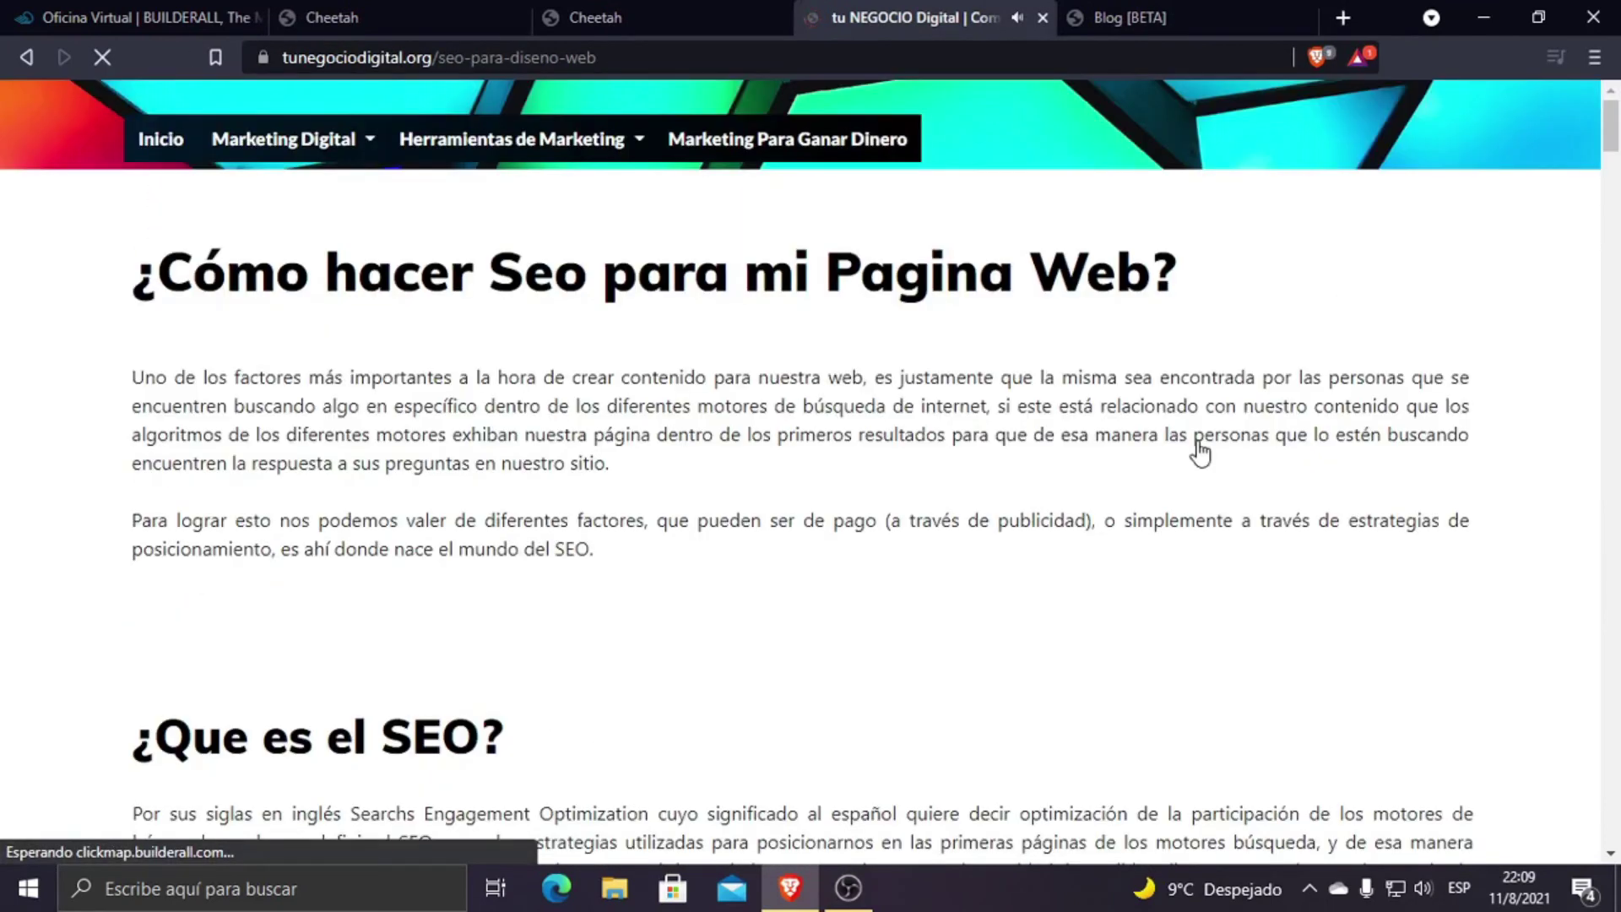
# Step: Examine the SEO article's sections on keywords, Google indexing and the canonical link code
pyautogui.scroll(-20, 769, 589)
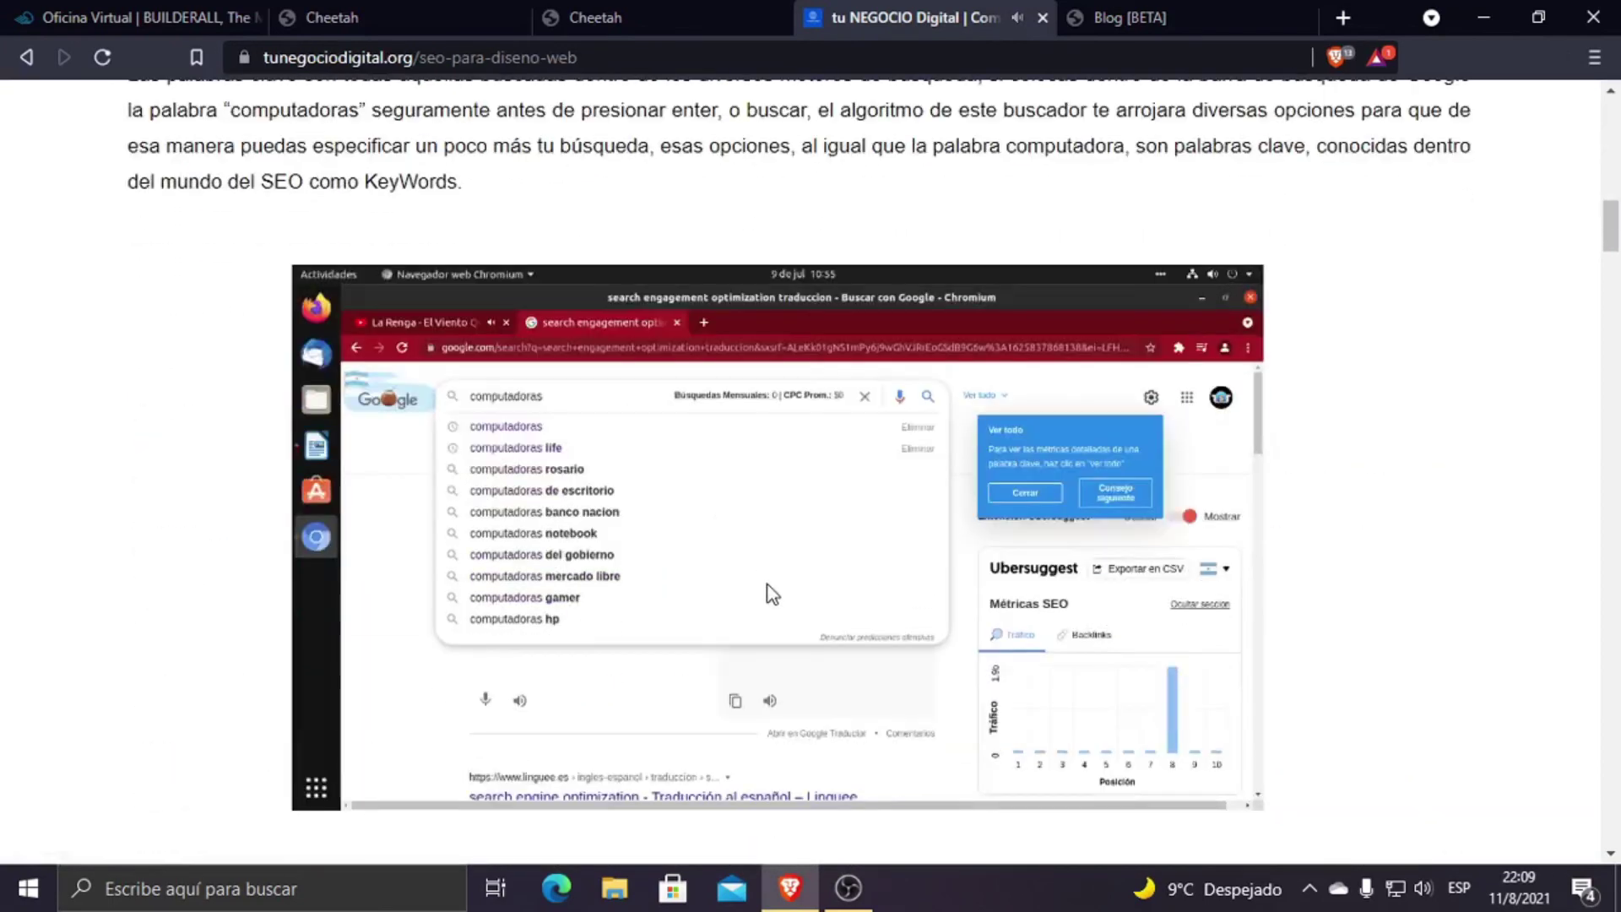
pyautogui.scroll(-13, 794, 591)
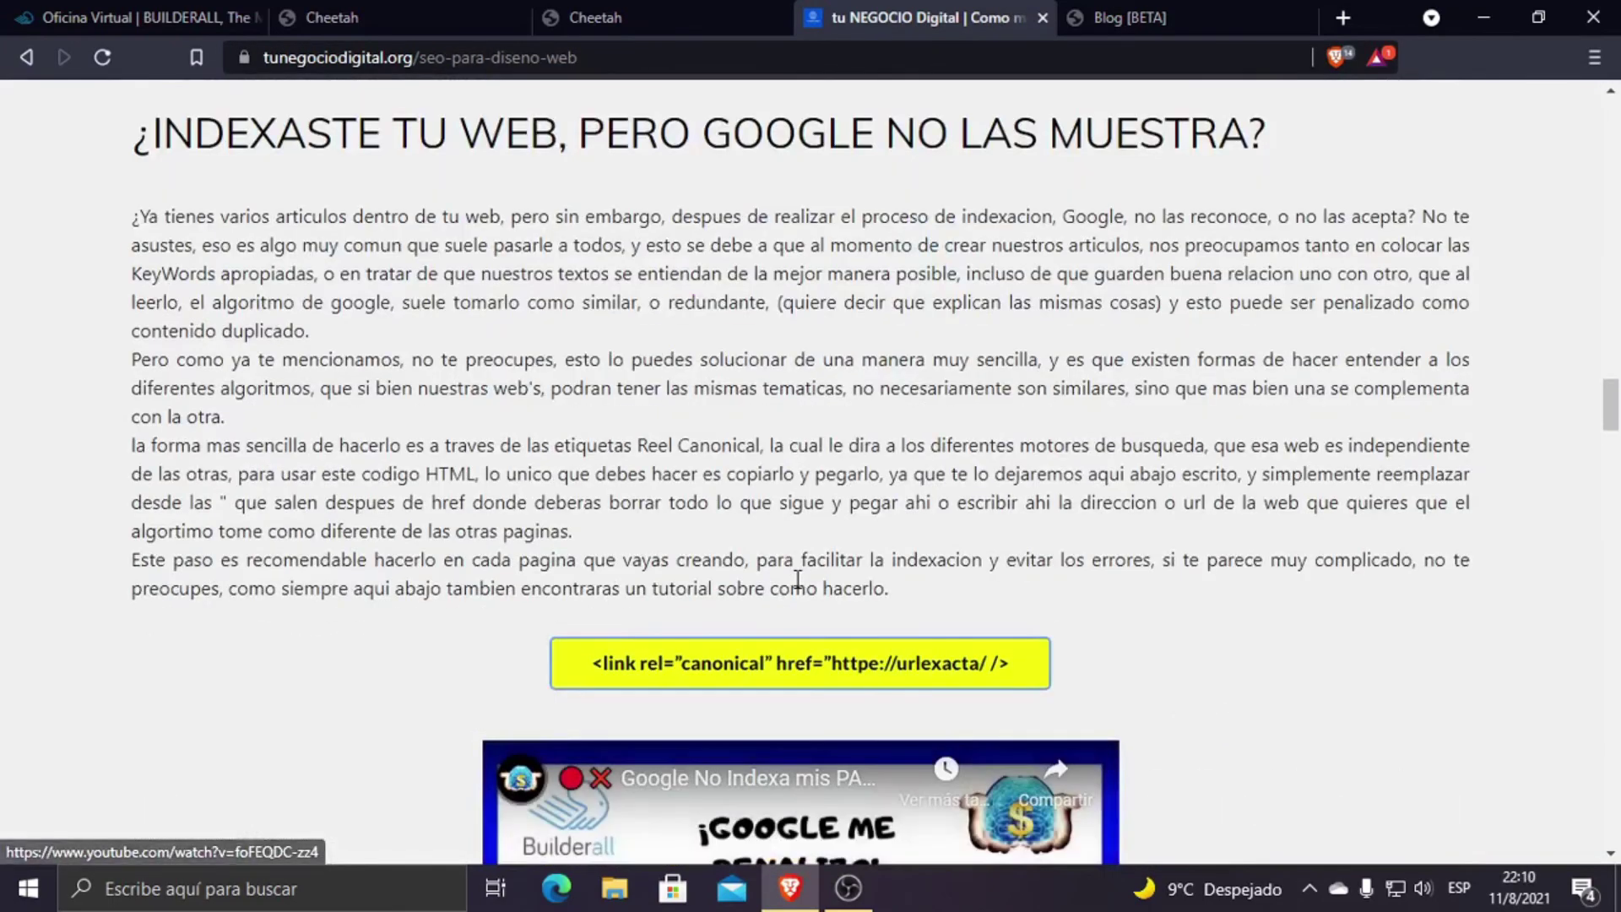
pyautogui.scroll(7, 1206, 770)
pyautogui.scroll(-5, 1204, 762)
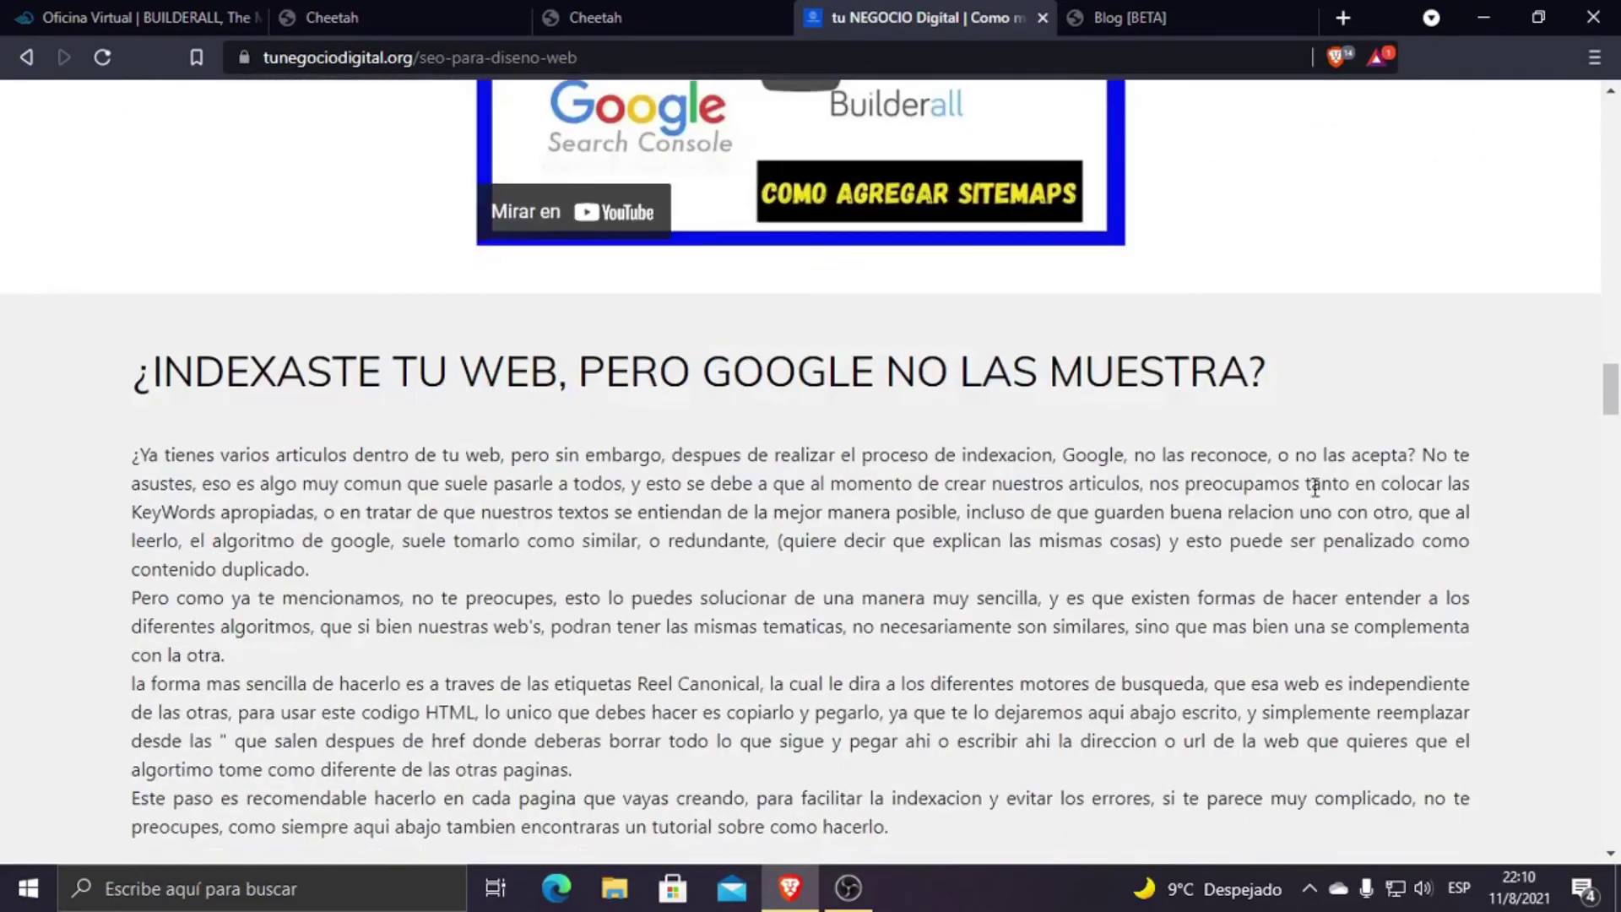
pyautogui.scroll(-20, 1315, 488)
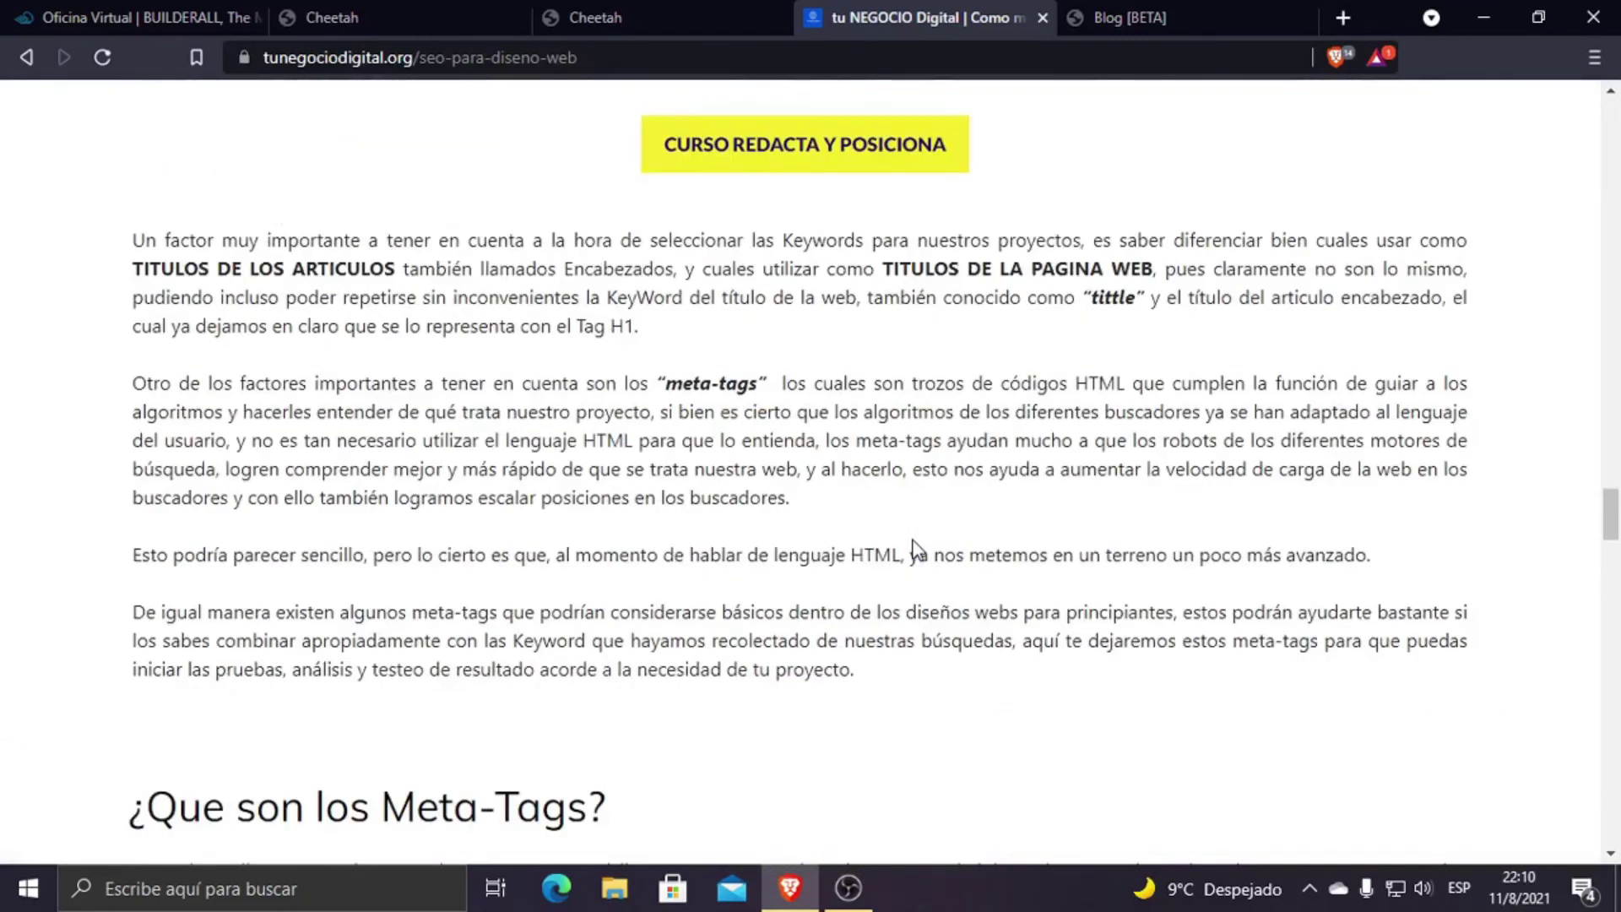
# Step: Examine the beginner meta-tags in the SEO article, from character encoding to author, copyright and robots directives
pyautogui.scroll(-13, 916, 549)
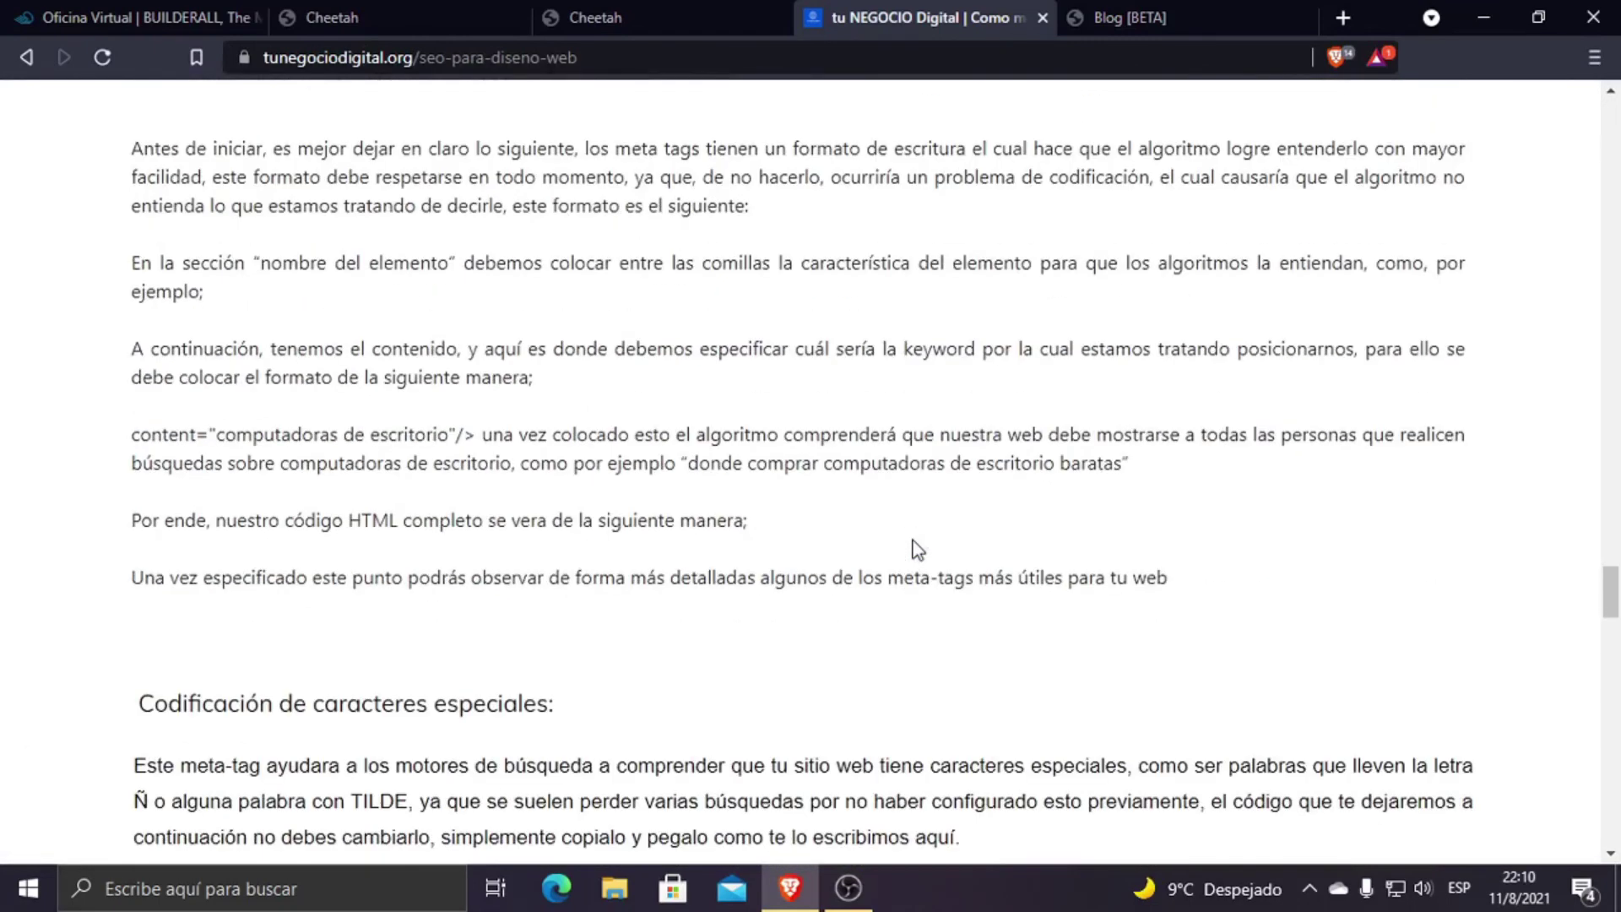
pyautogui.scroll(-8, 621, 456)
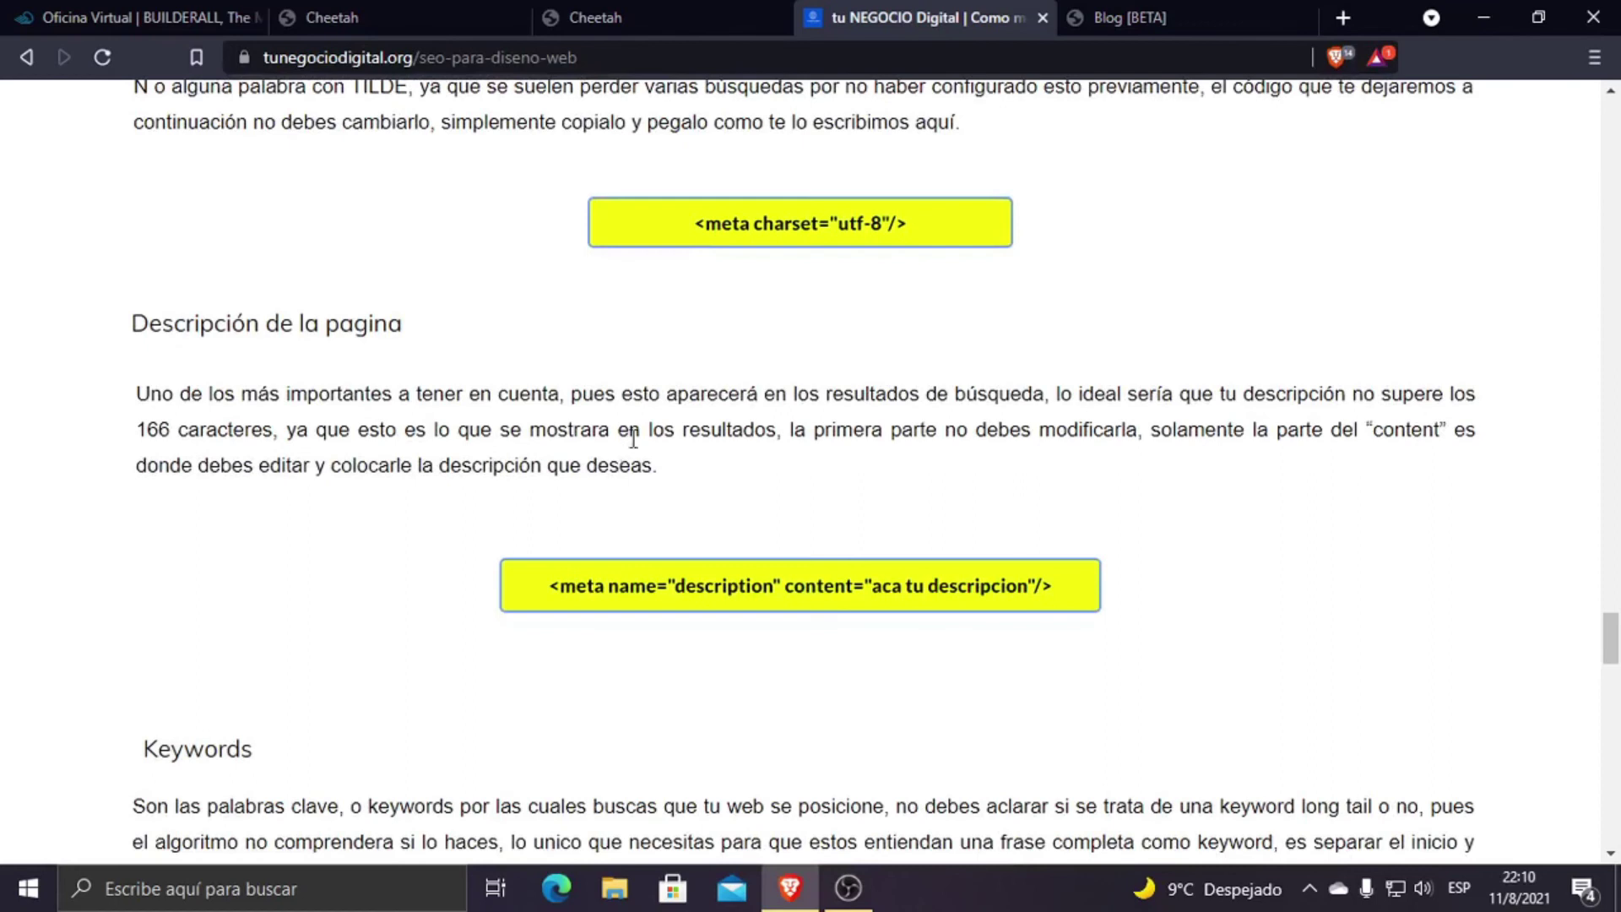
pyautogui.scroll(8, 633, 437)
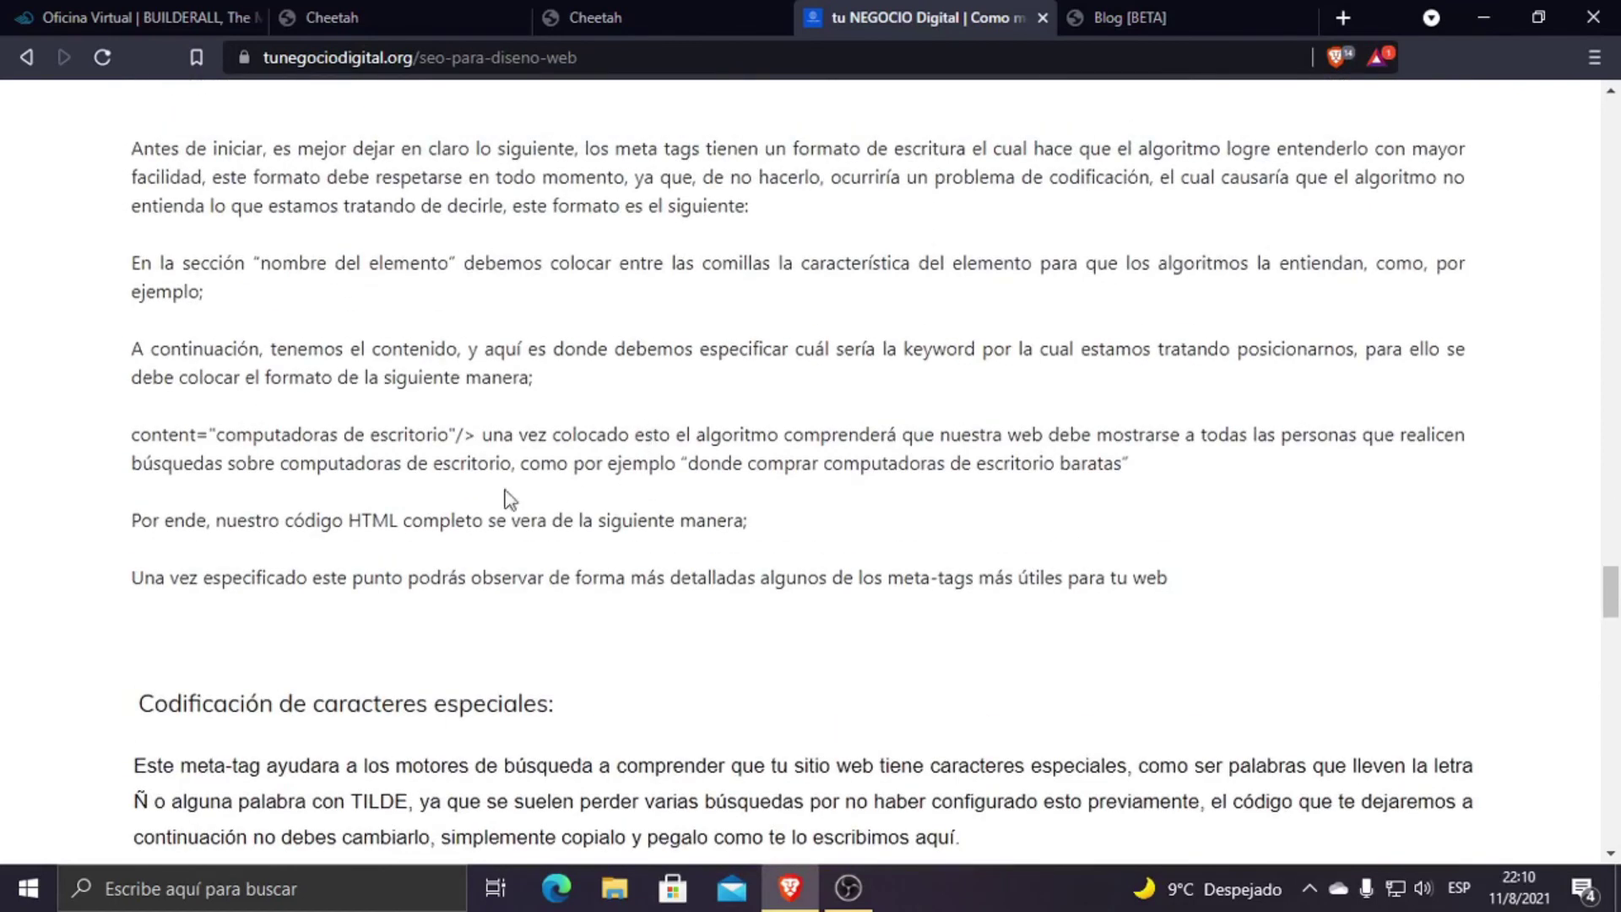
pyautogui.scroll(-12, 673, 626)
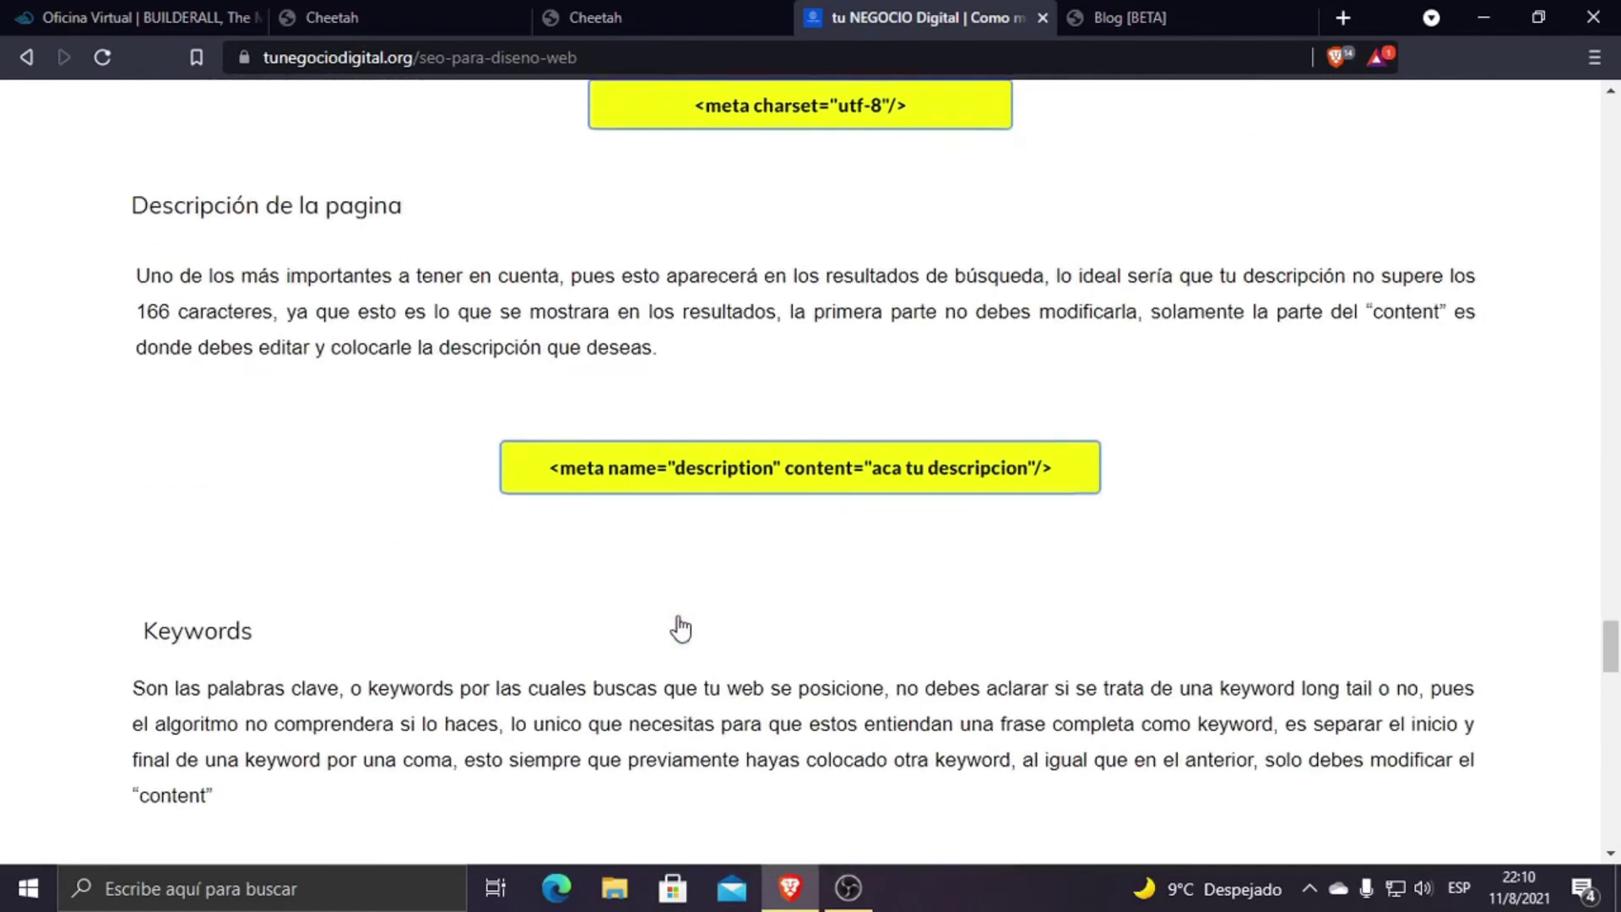
pyautogui.scroll(-12, 680, 613)
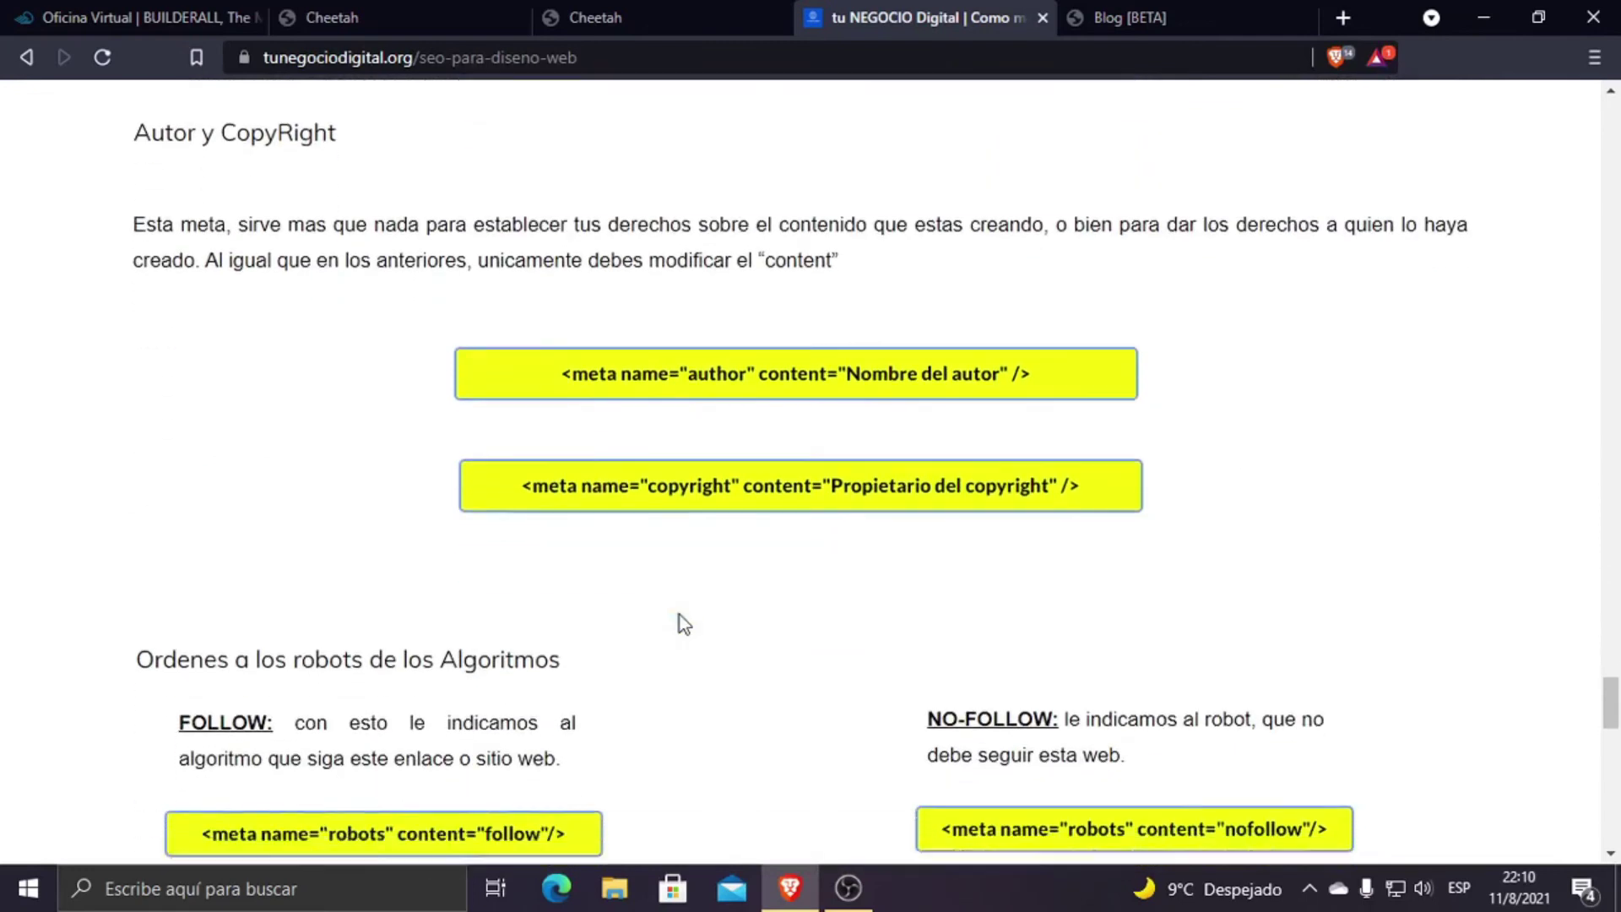
pyautogui.scroll(-7, 684, 623)
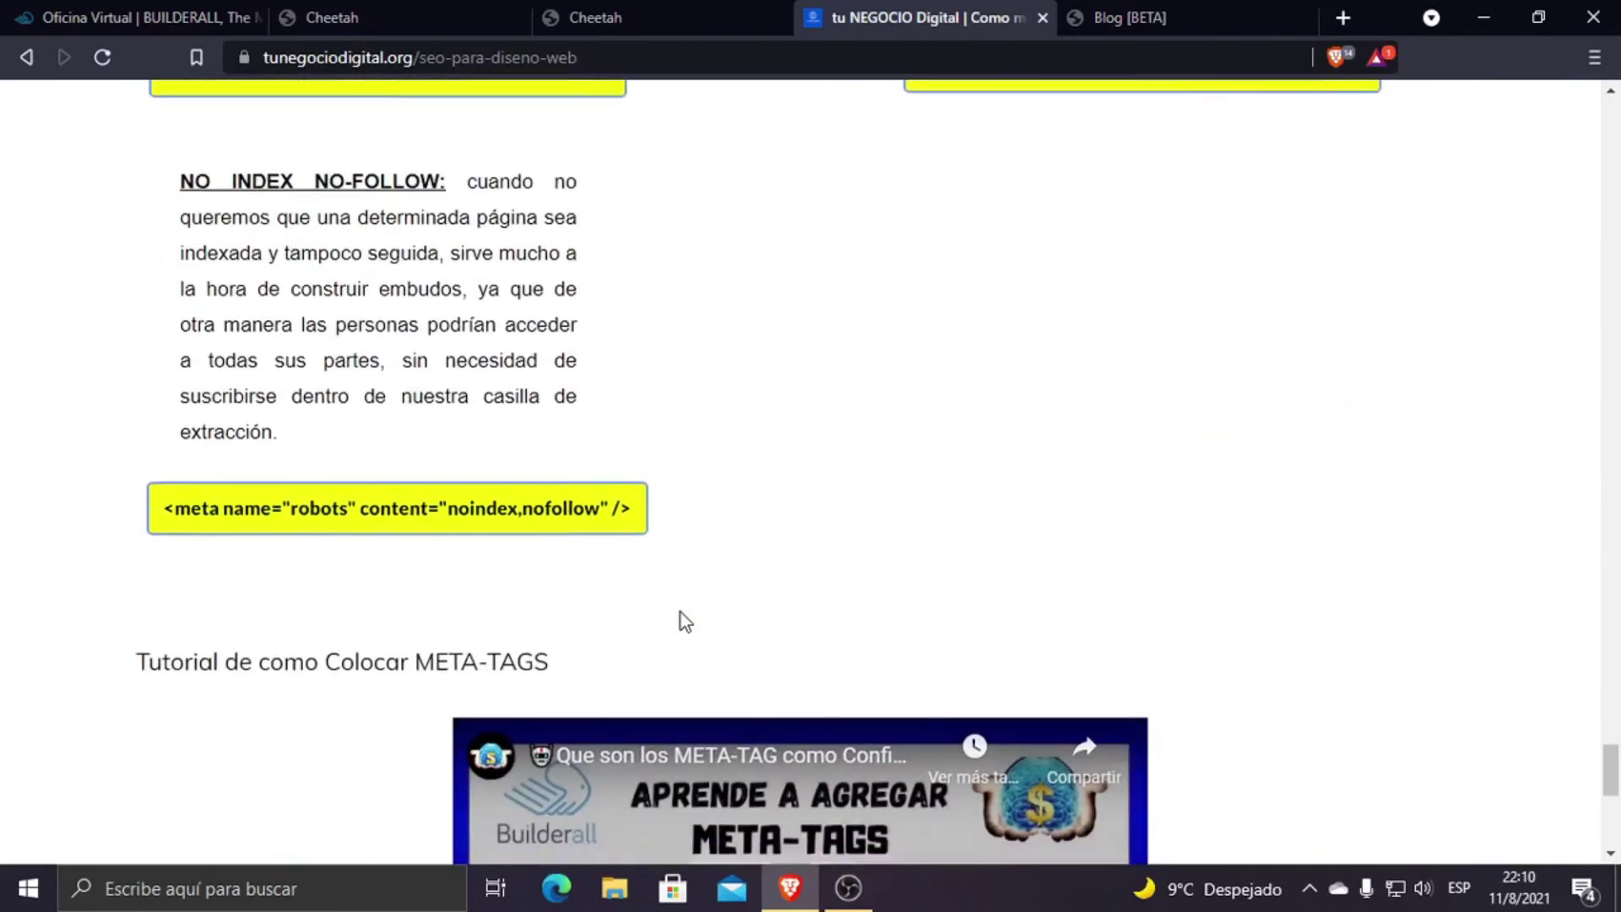
# Step: Review the meta-tag format explanation and its code examples again, continuing through the META-TAGS tutorial video to the page footer
pyautogui.scroll(20, 689, 618)
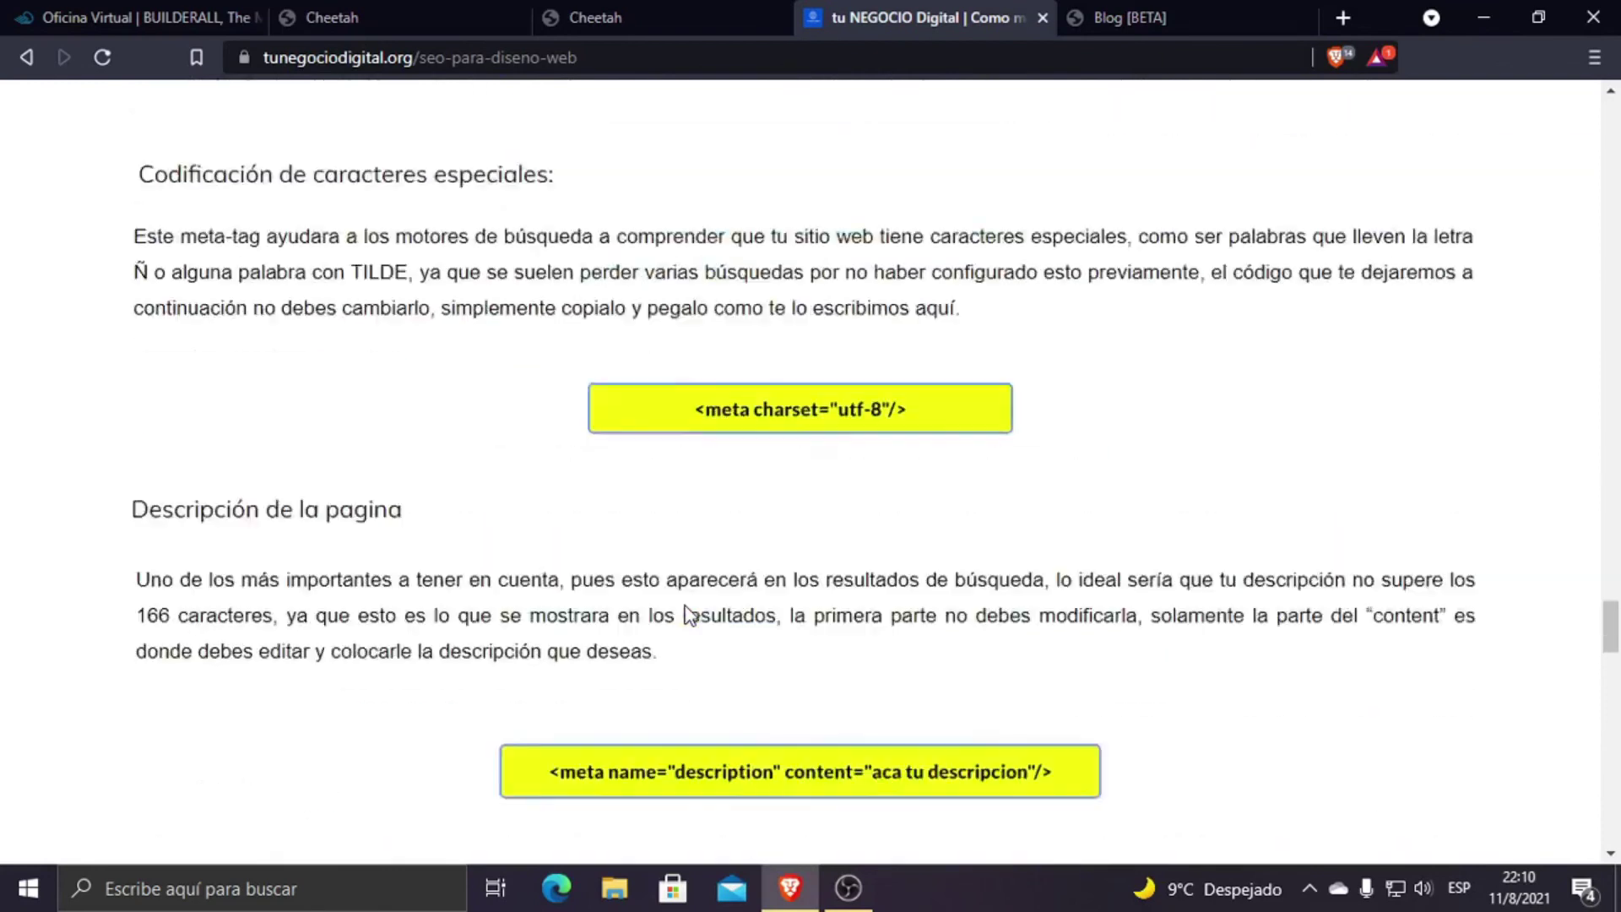
pyautogui.scroll(-6, 689, 613)
pyautogui.scroll(3, 794, 566)
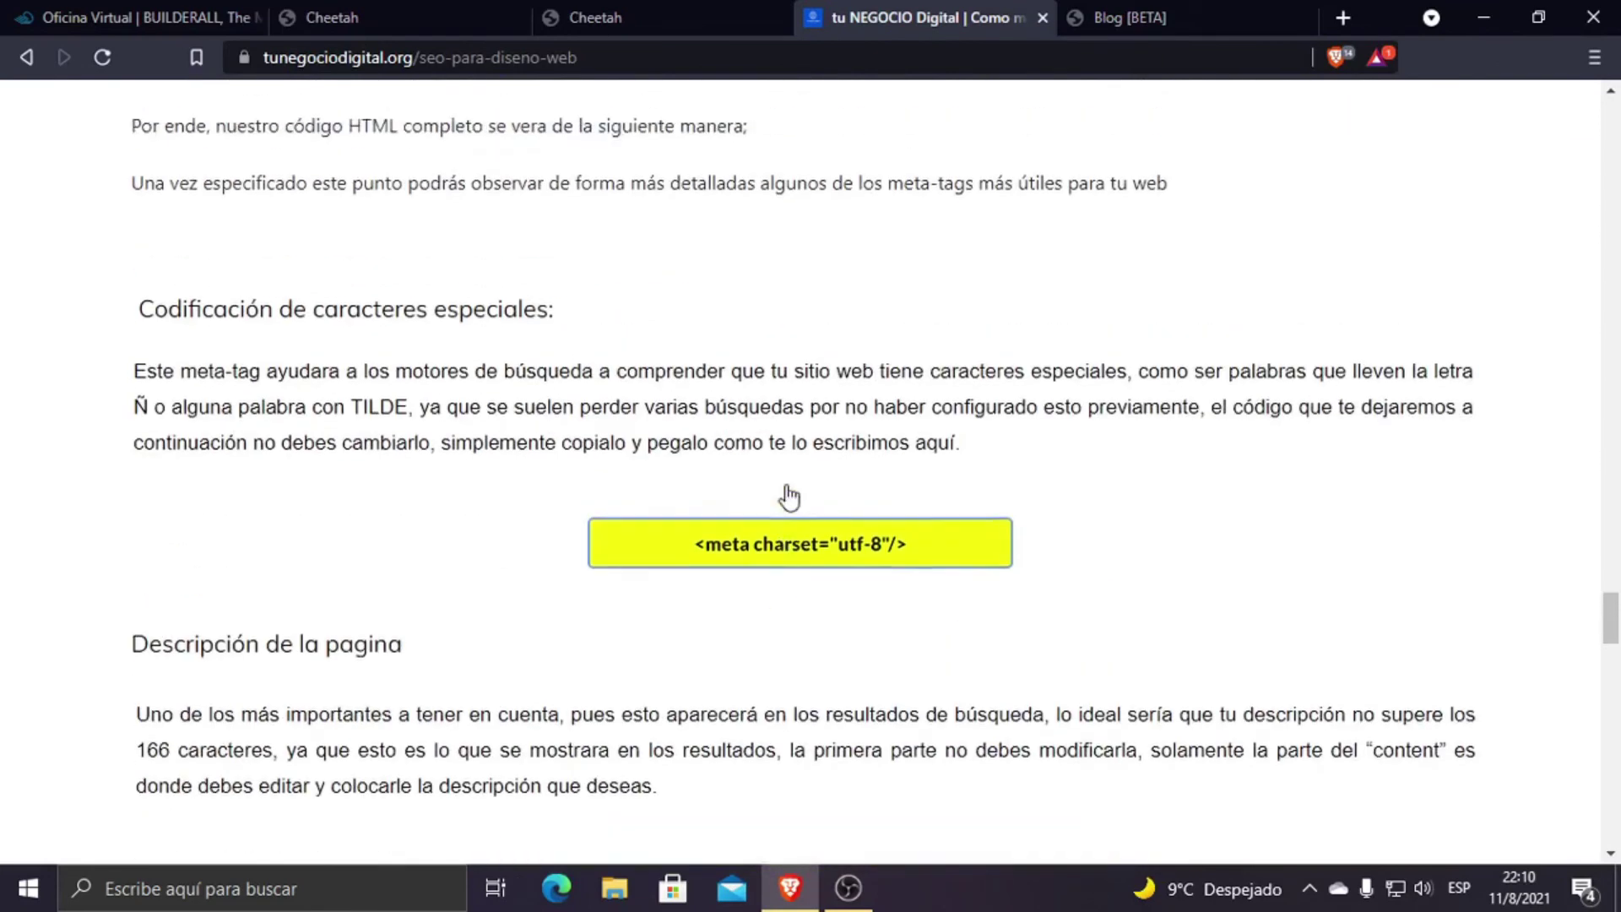
pyautogui.scroll(6, 772, 499)
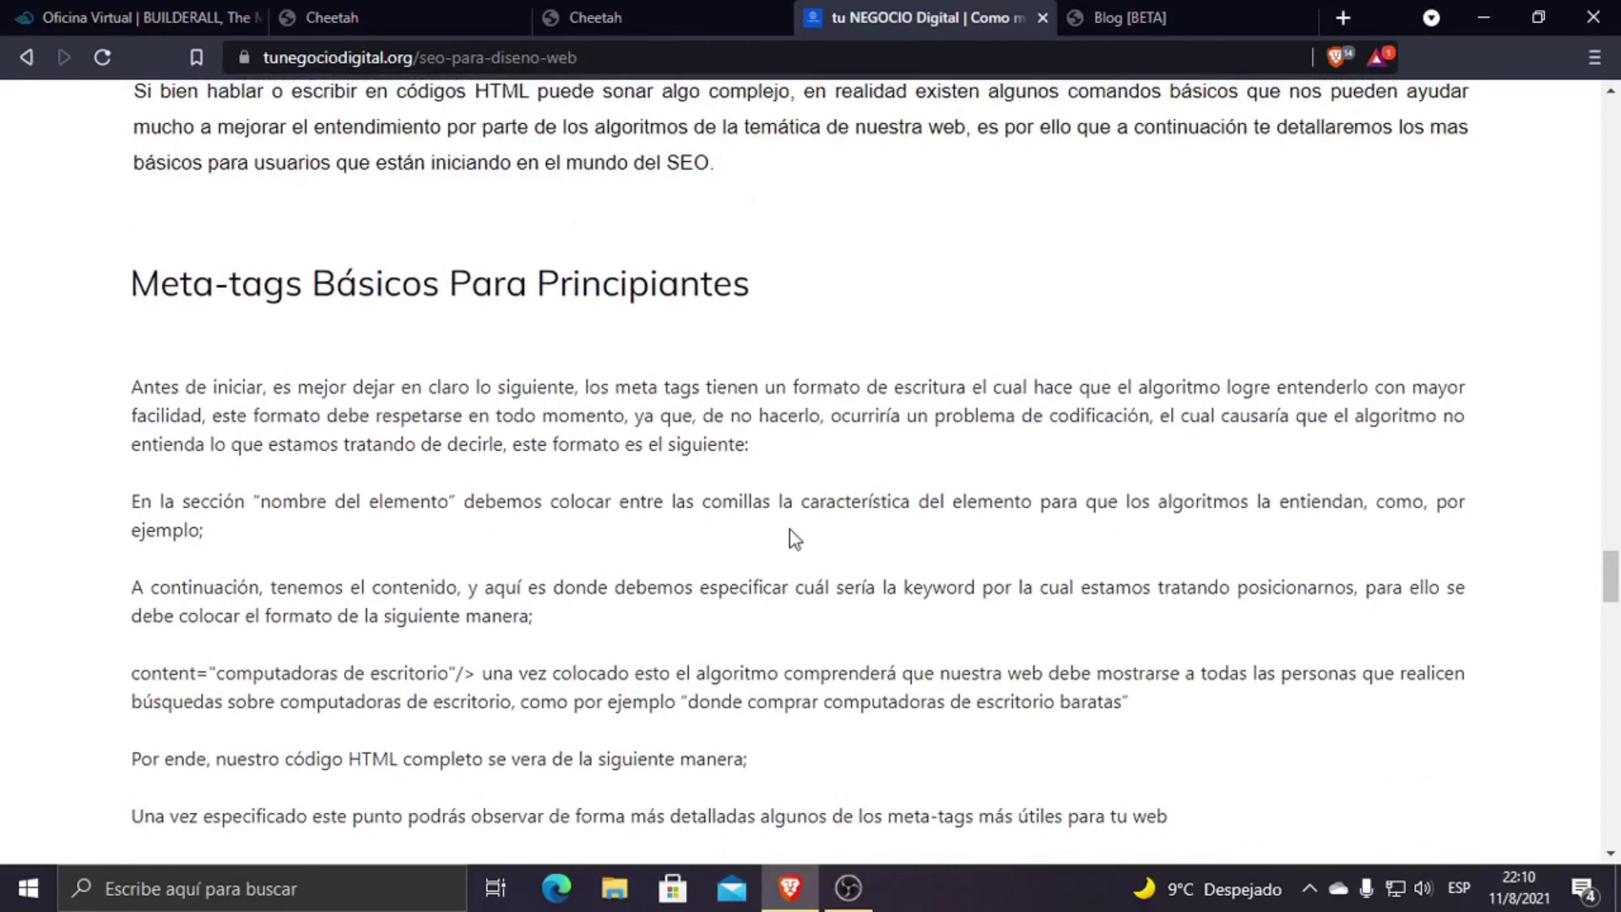
pyautogui.scroll(-12, 533, 642)
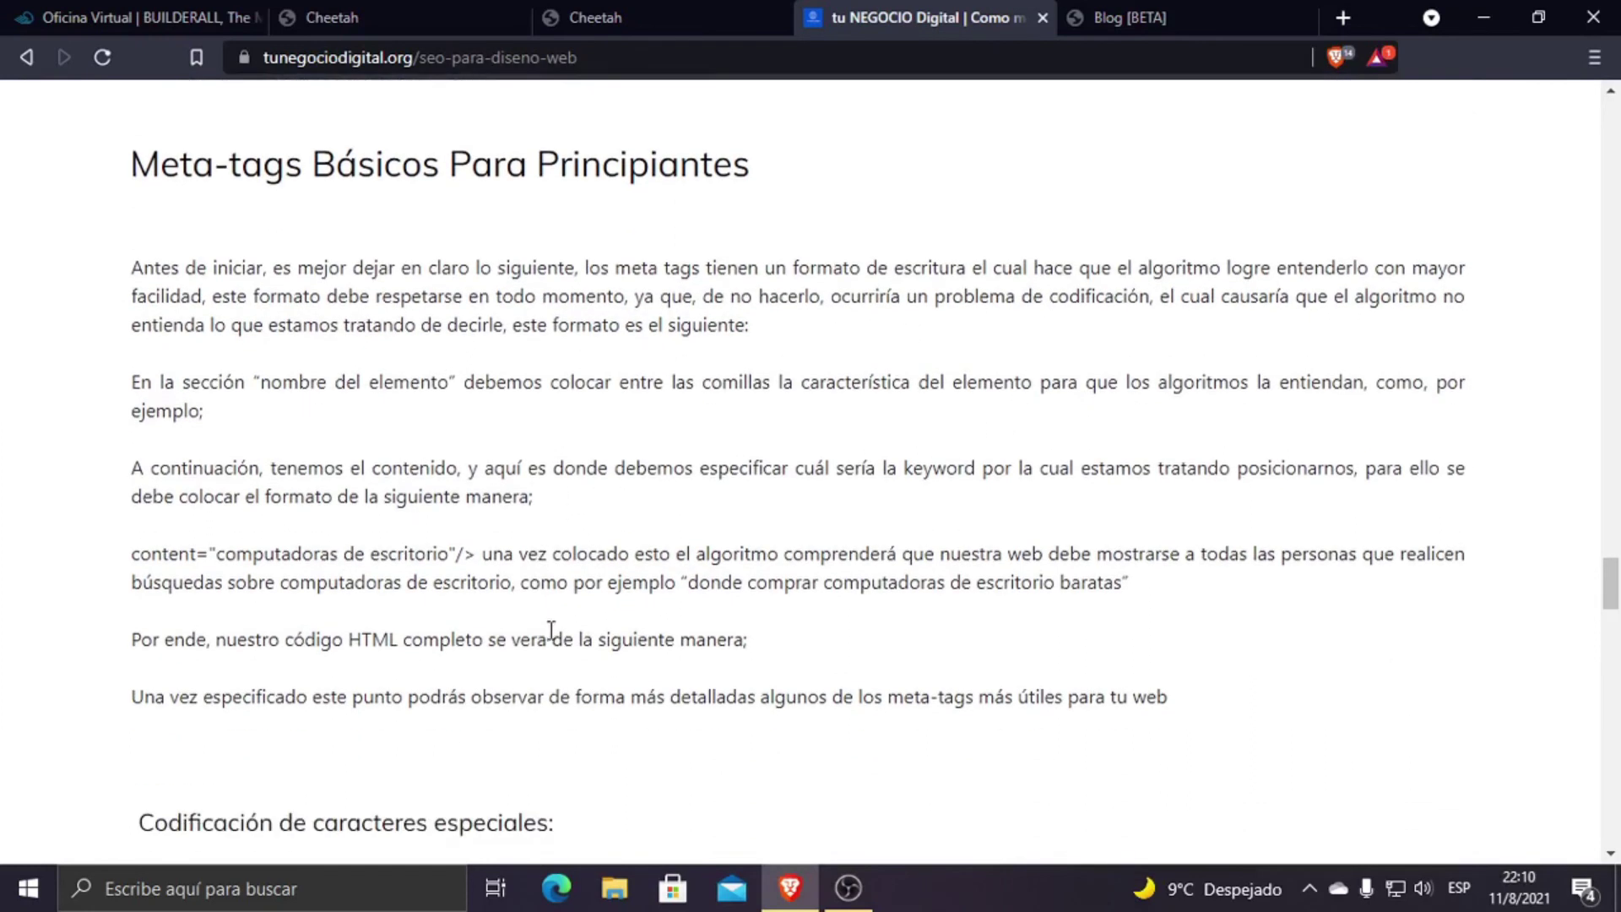
pyautogui.scroll(-6, 621, 635)
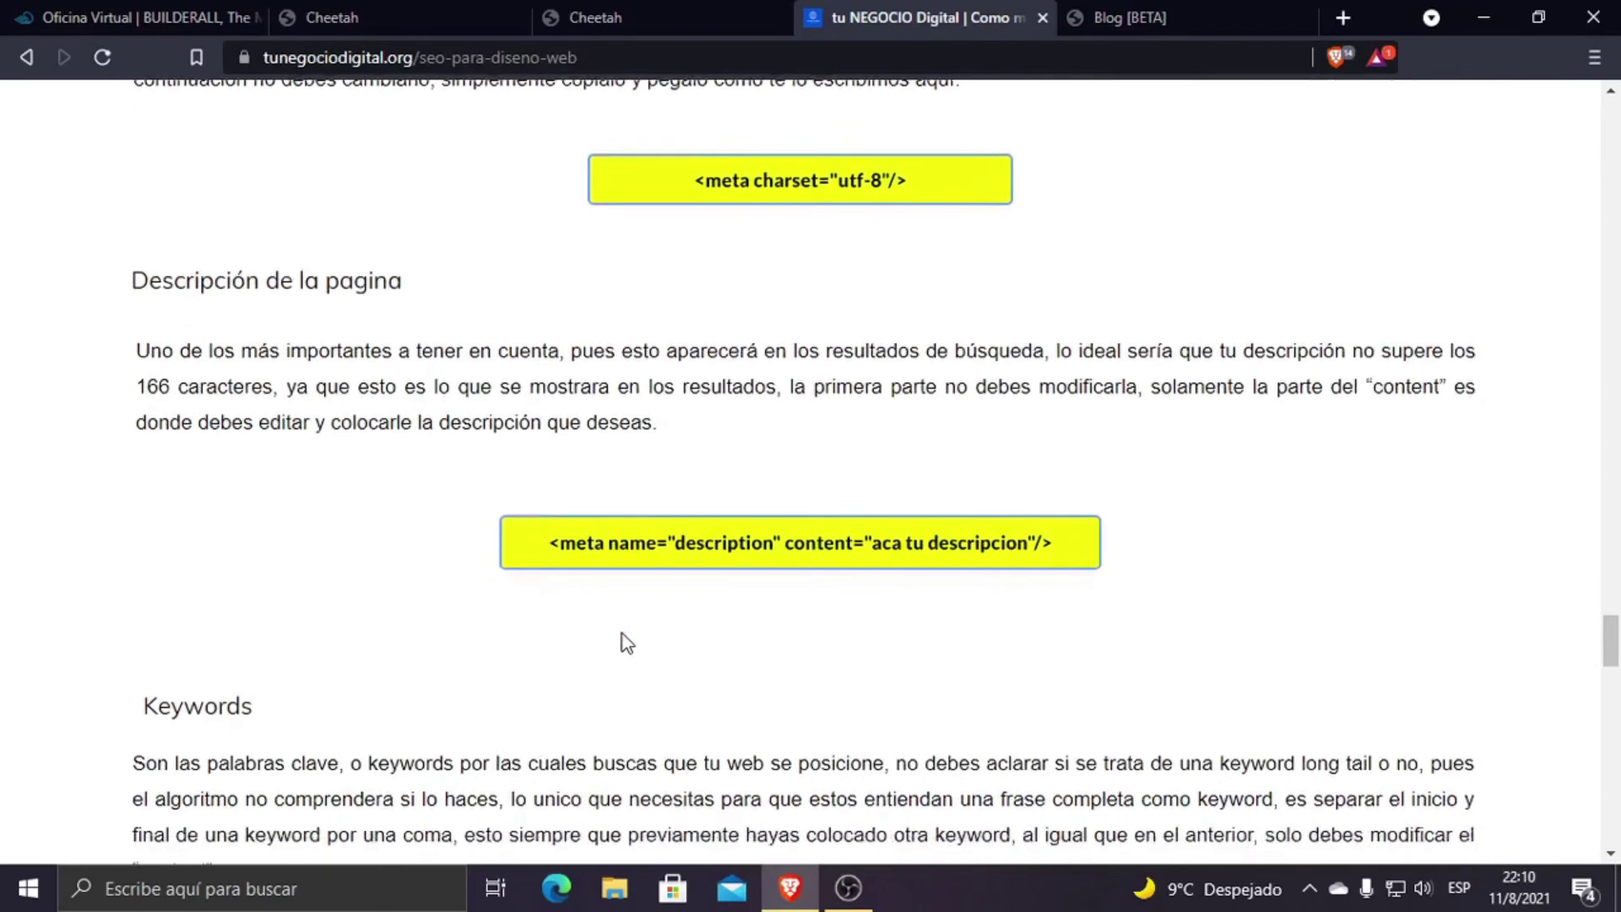
pyautogui.scroll(3, 660, 637)
pyautogui.scroll(-3, 660, 637)
pyautogui.scroll(-6, 661, 636)
pyautogui.scroll(-6, 661, 646)
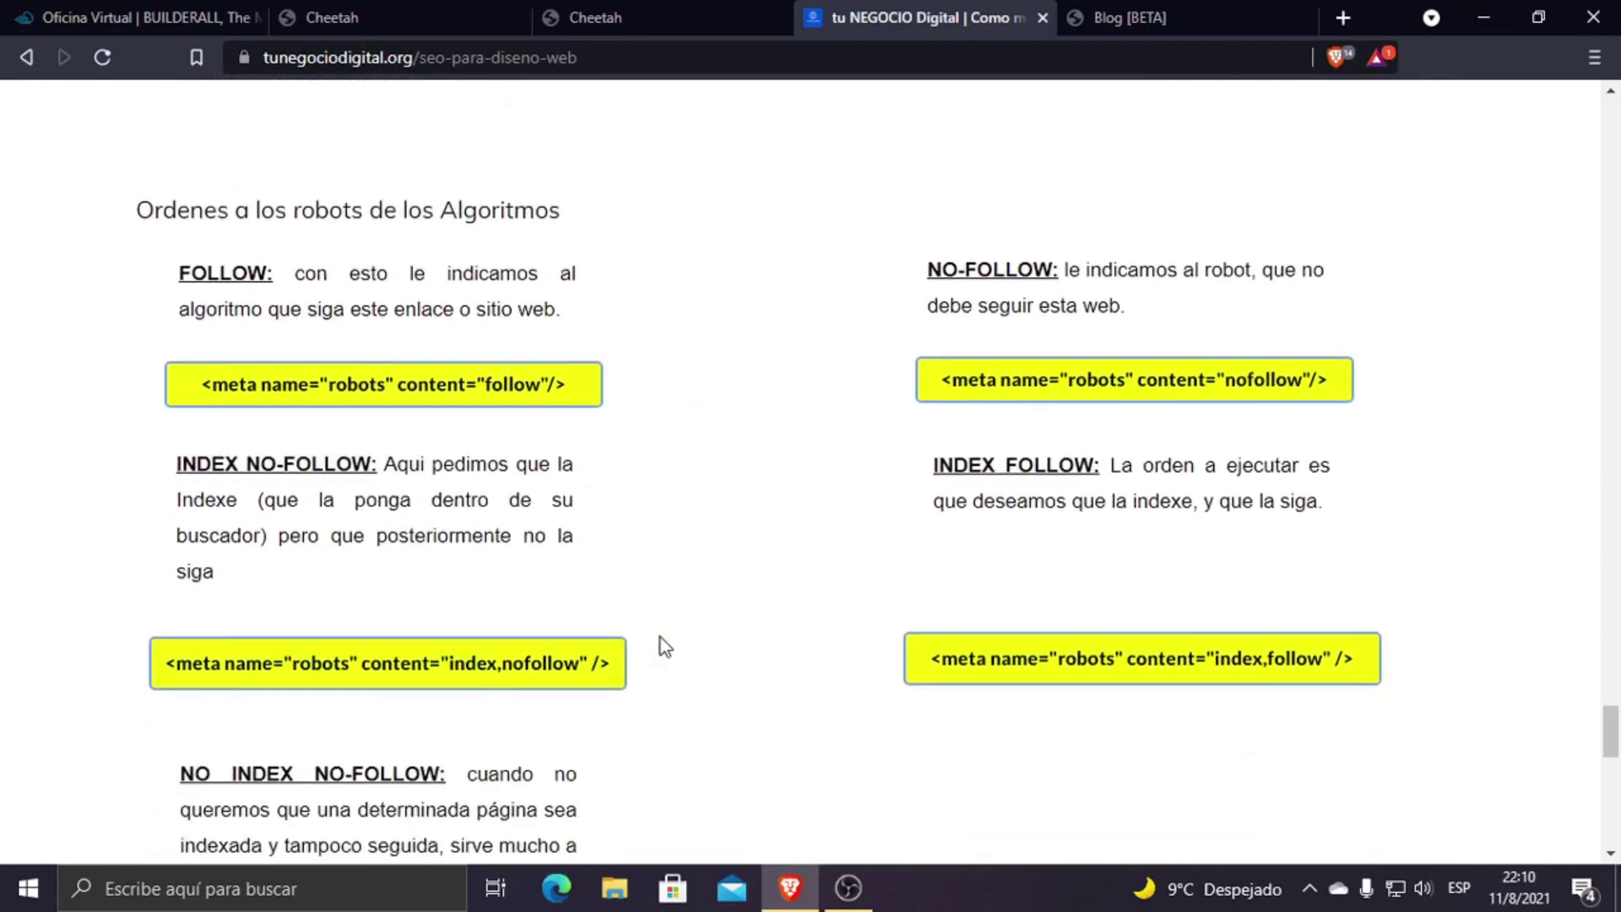
pyautogui.scroll(-7, 660, 637)
pyautogui.scroll(-8, 665, 646)
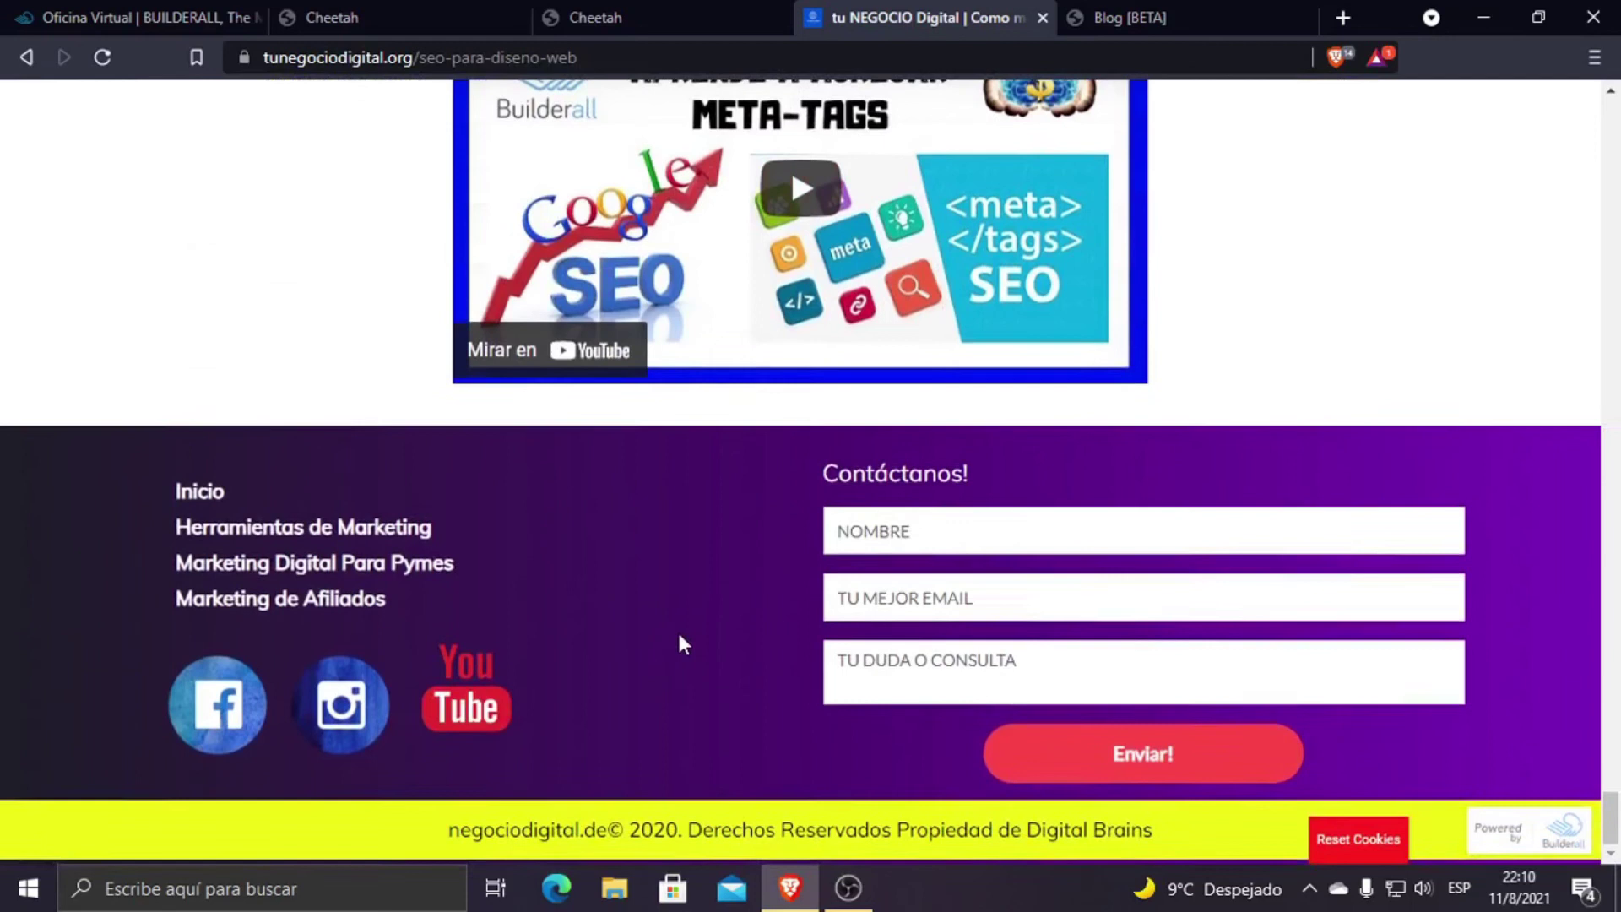
# Step: Return to the page description and keywords meta-tags and read how to fill in their content values
pyautogui.scroll(20, 667, 642)
pyautogui.scroll(6, 684, 644)
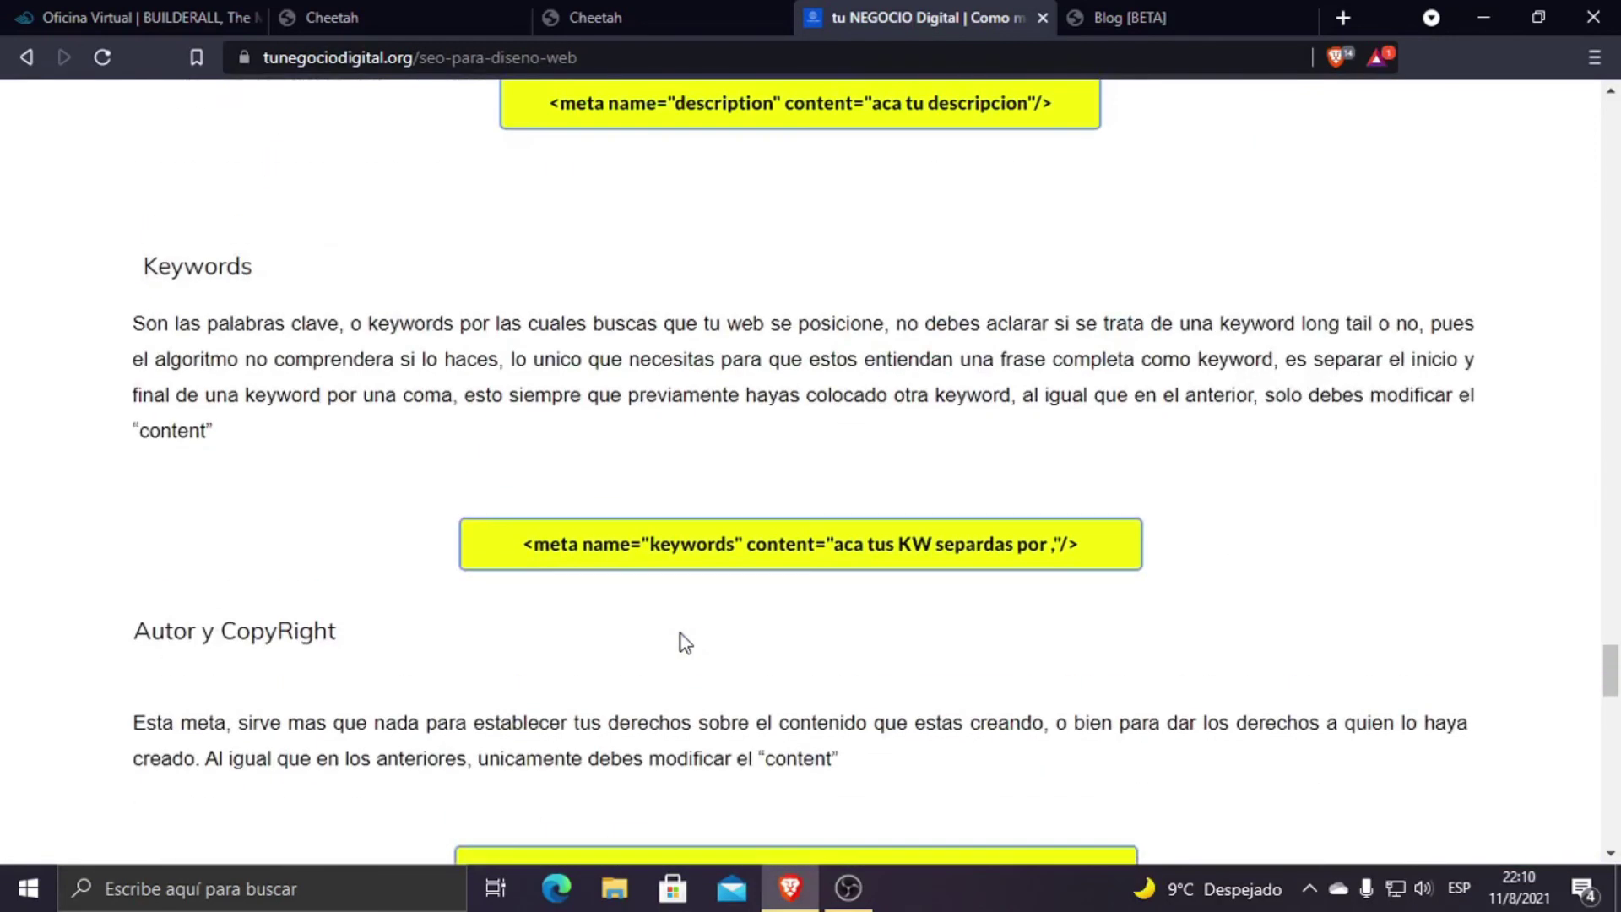
pyautogui.scroll(1, 684, 644)
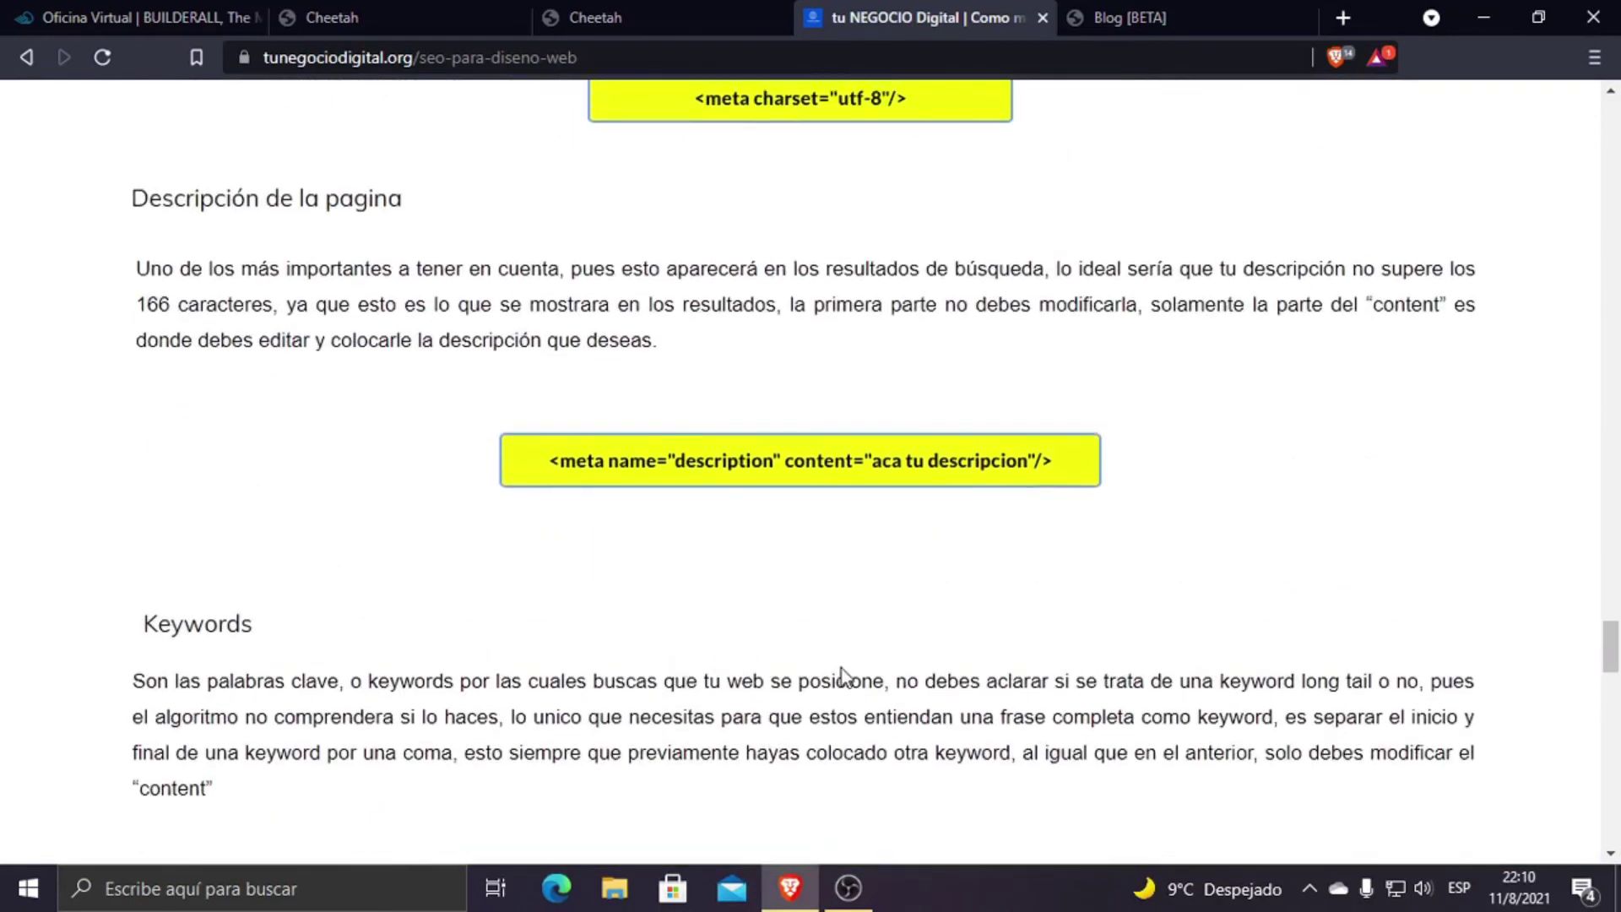
pyautogui.scroll(1, 723, 704)
pyautogui.scroll(-2, 724, 706)
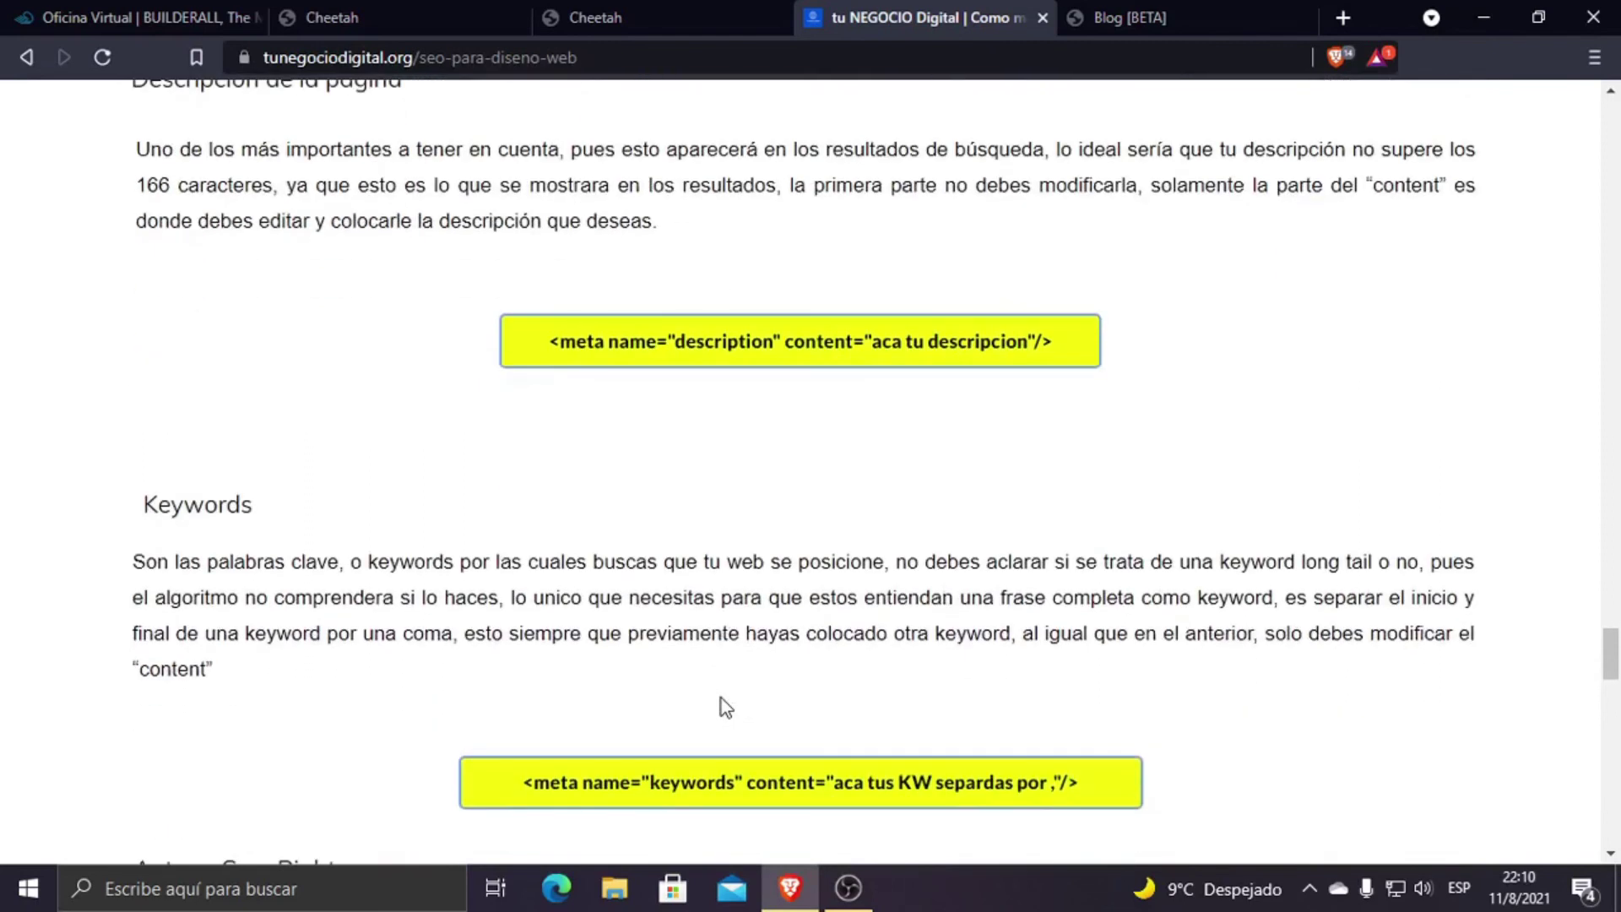
# Step: Reread the SEO article's meta-tag format explanation and try to select the utf-8 character encoding code to copy it
pyautogui.scroll(8, 720, 698)
pyautogui.scroll(3, 722, 701)
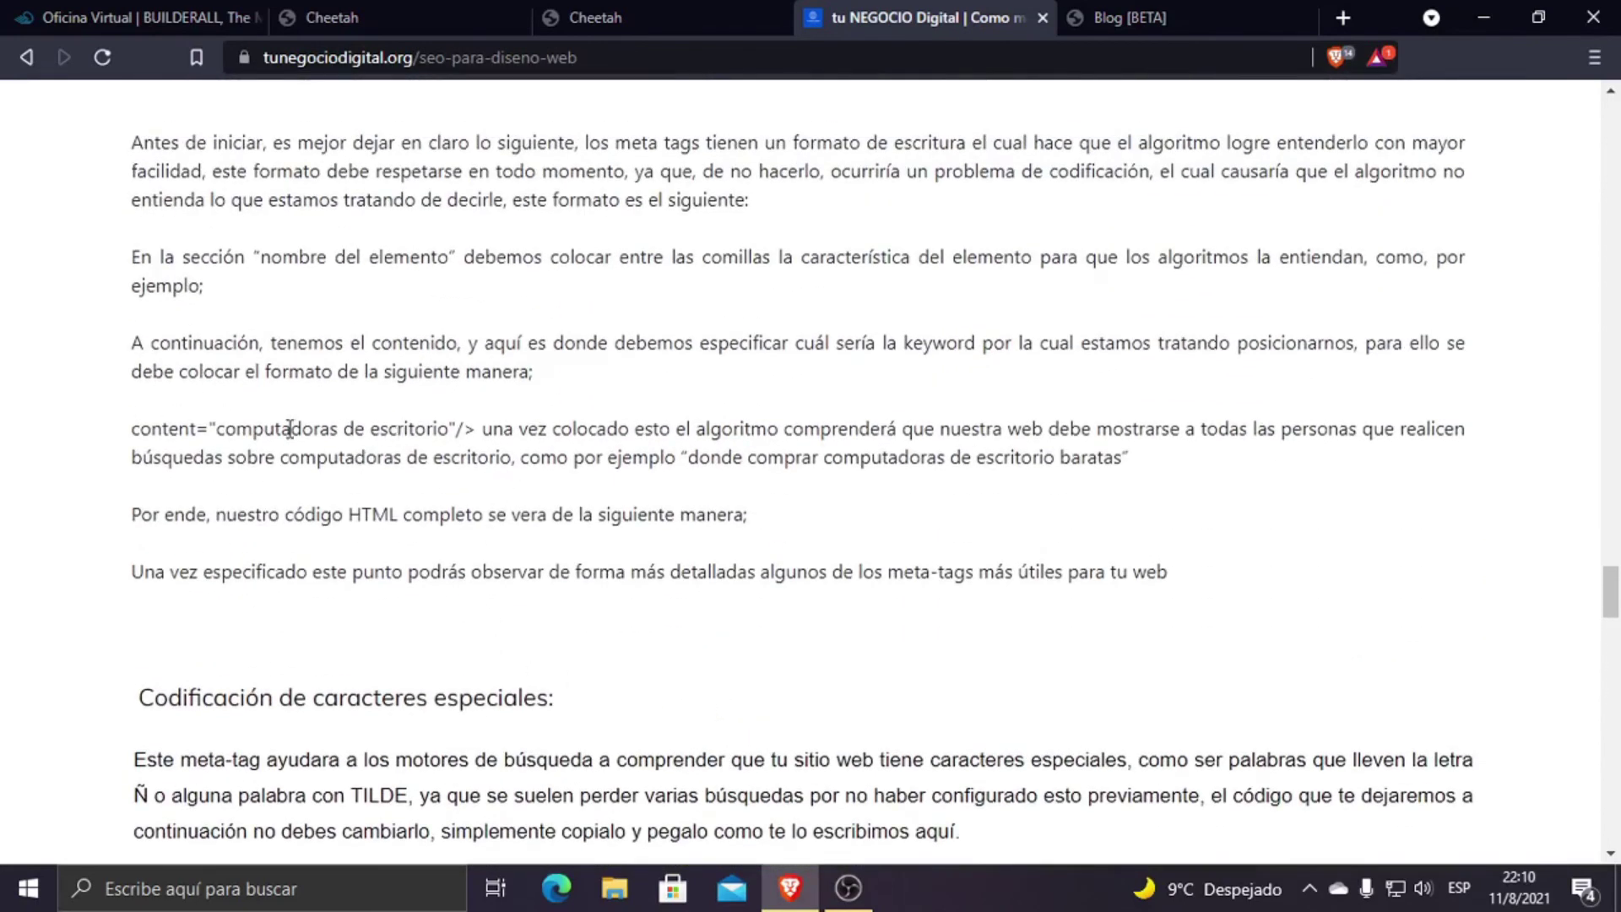
pyautogui.scroll(3, 635, 488)
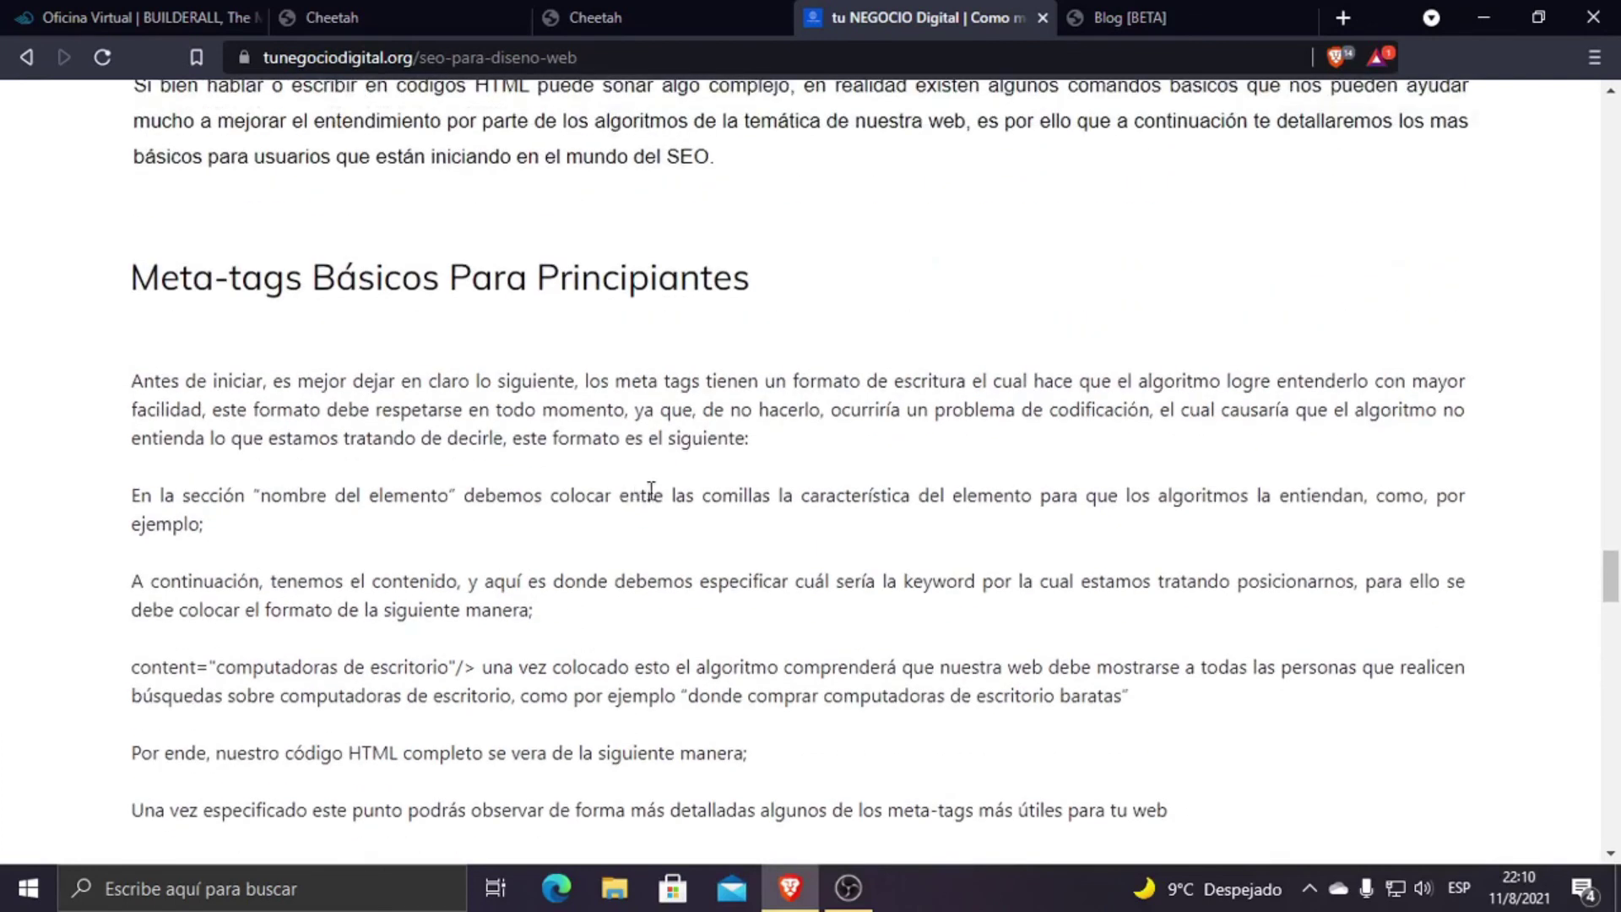
pyautogui.scroll(2, 473, 465)
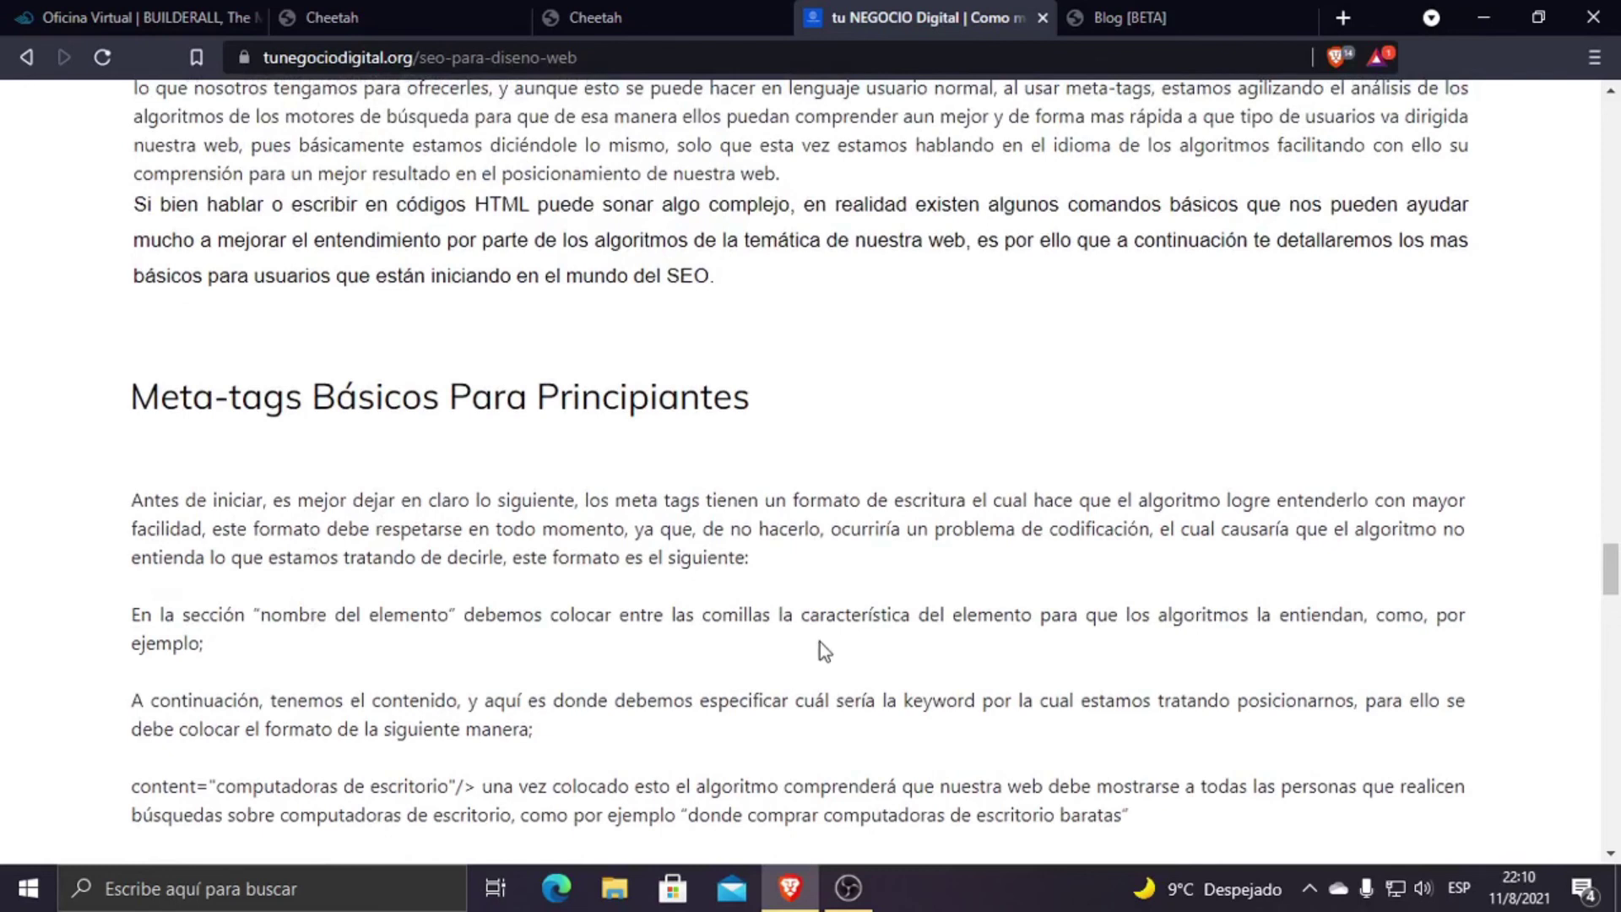
pyautogui.scroll(-8, 823, 641)
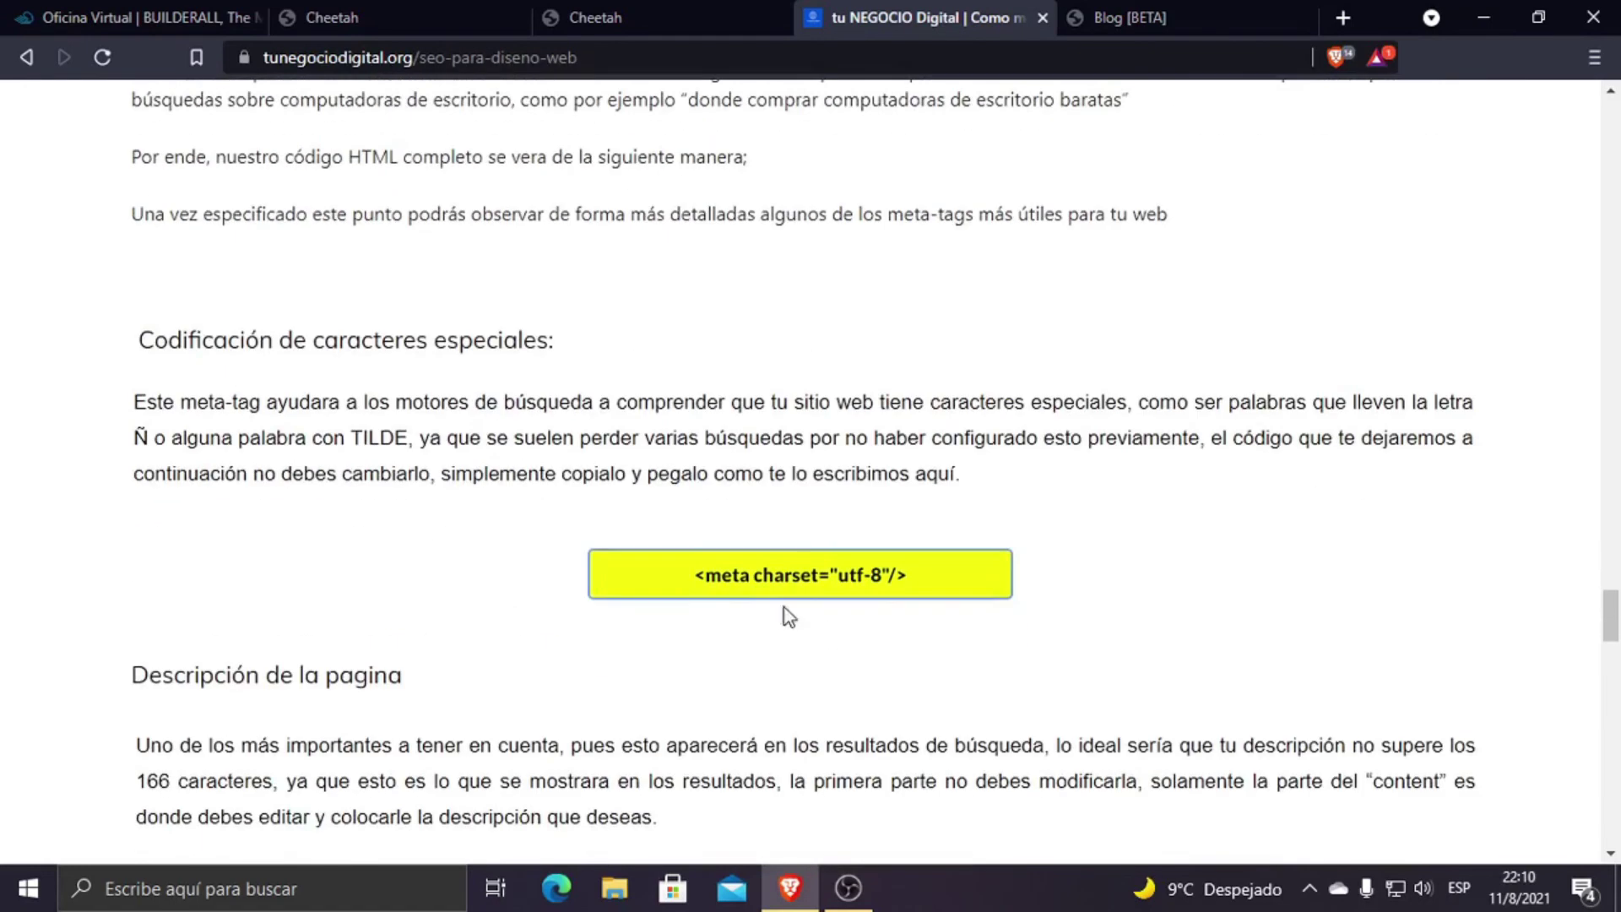
pyautogui.moveTo(691, 579); pyautogui.dragTo(929, 575)
pyautogui.rightClick(858, 569)
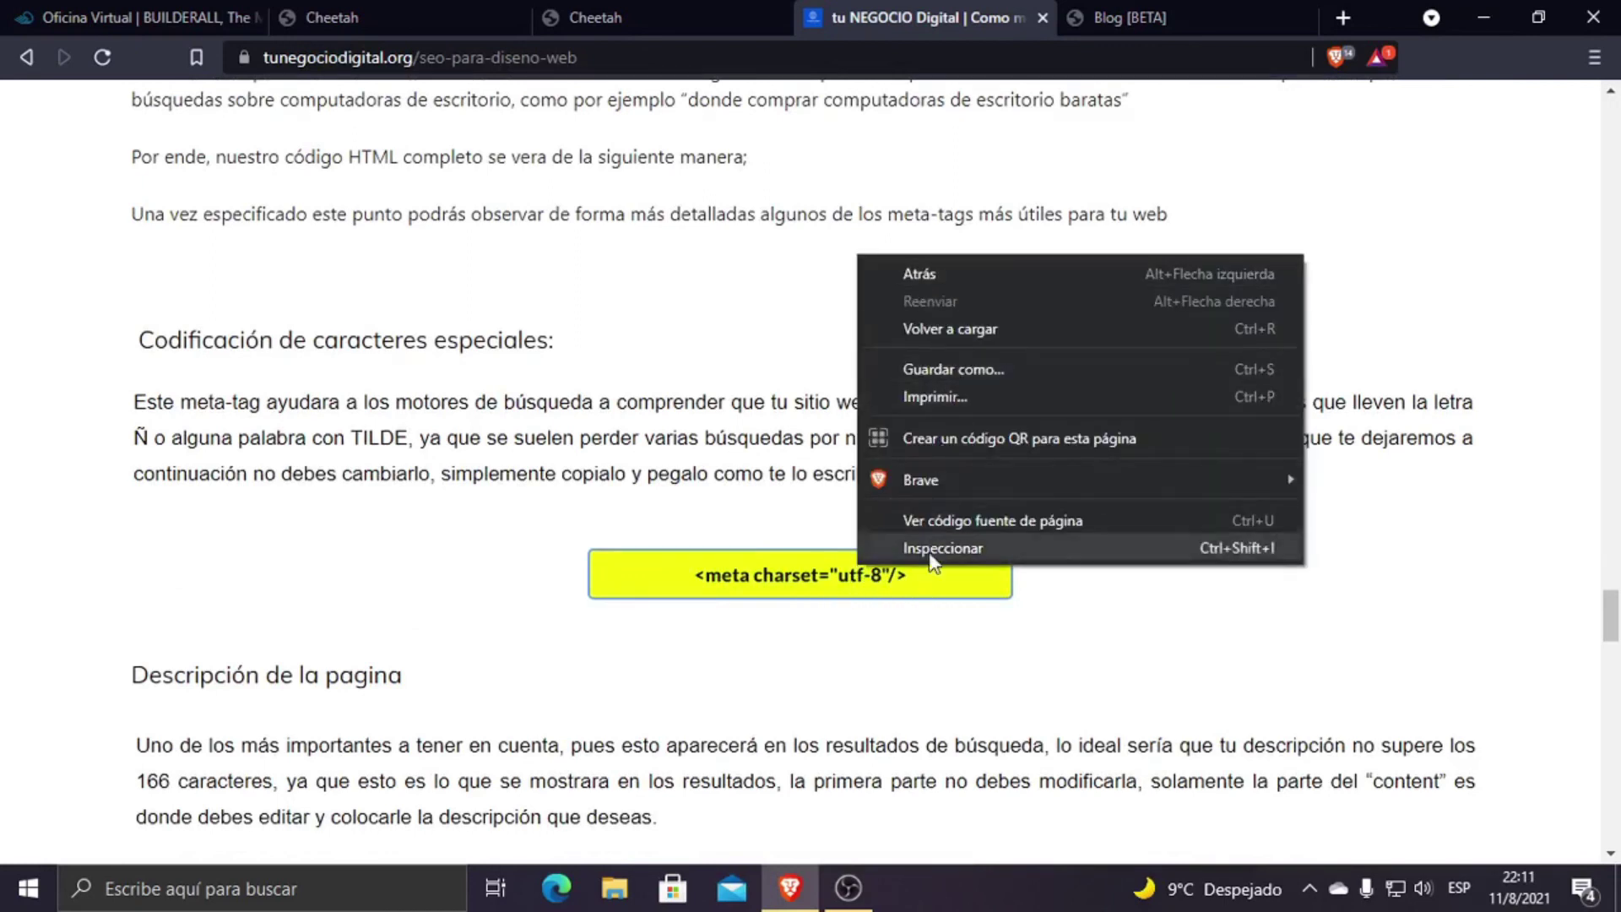
pyautogui.click(930, 666)
# Step: Examine the description, keywords, author and robots meta-tag codes in the SEO article once more
pyautogui.scroll(-4, 541, 671)
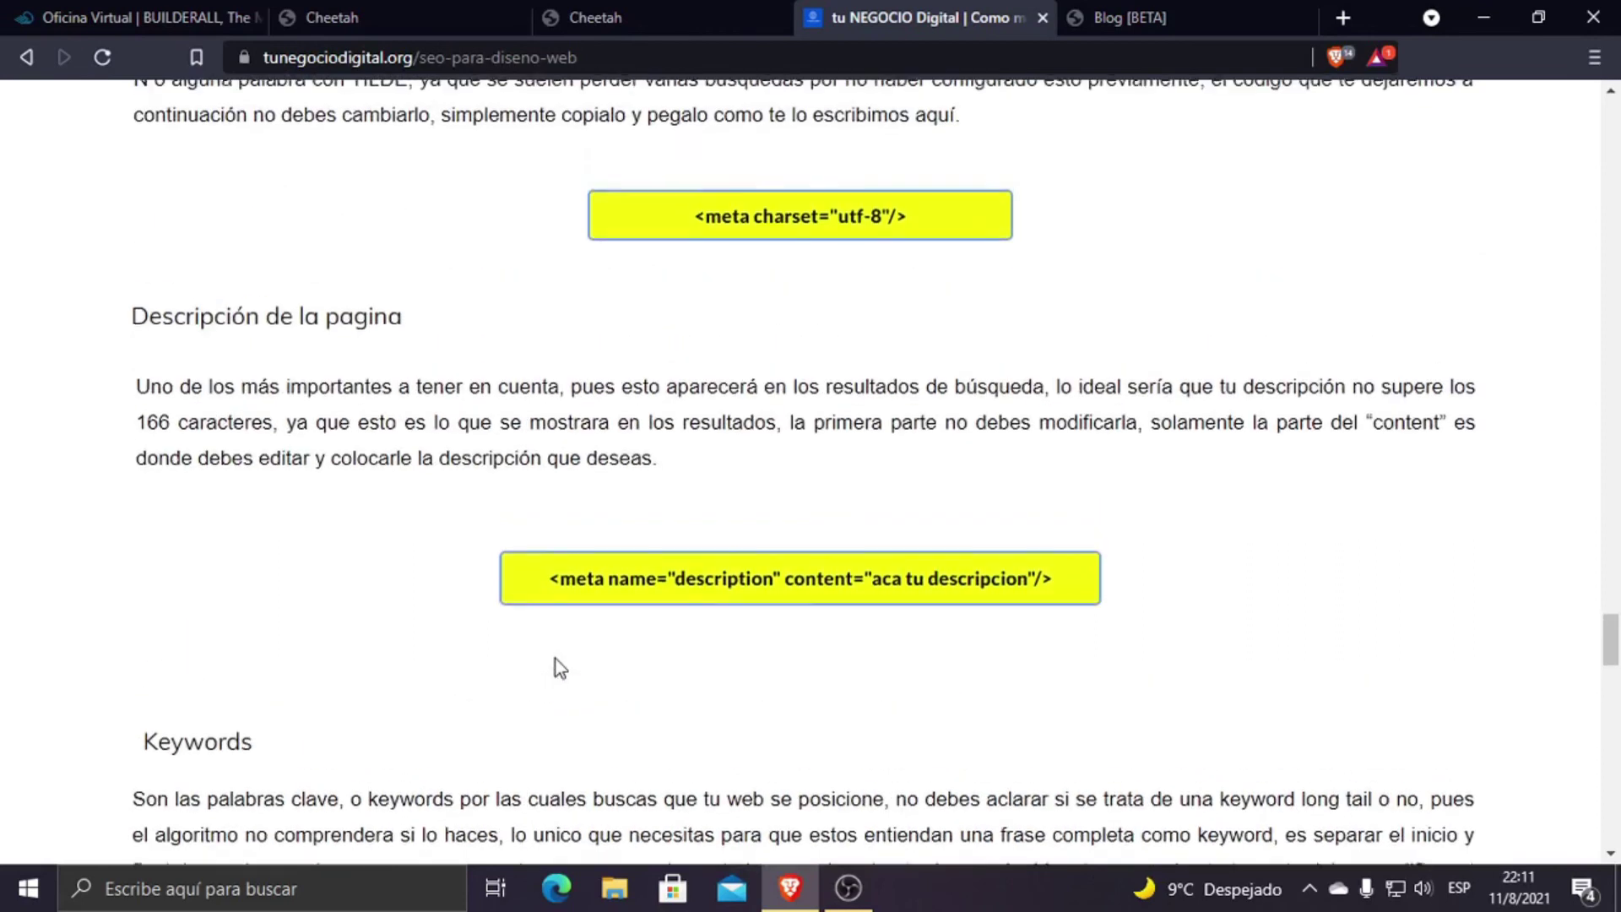
pyautogui.scroll(-5, 545, 595)
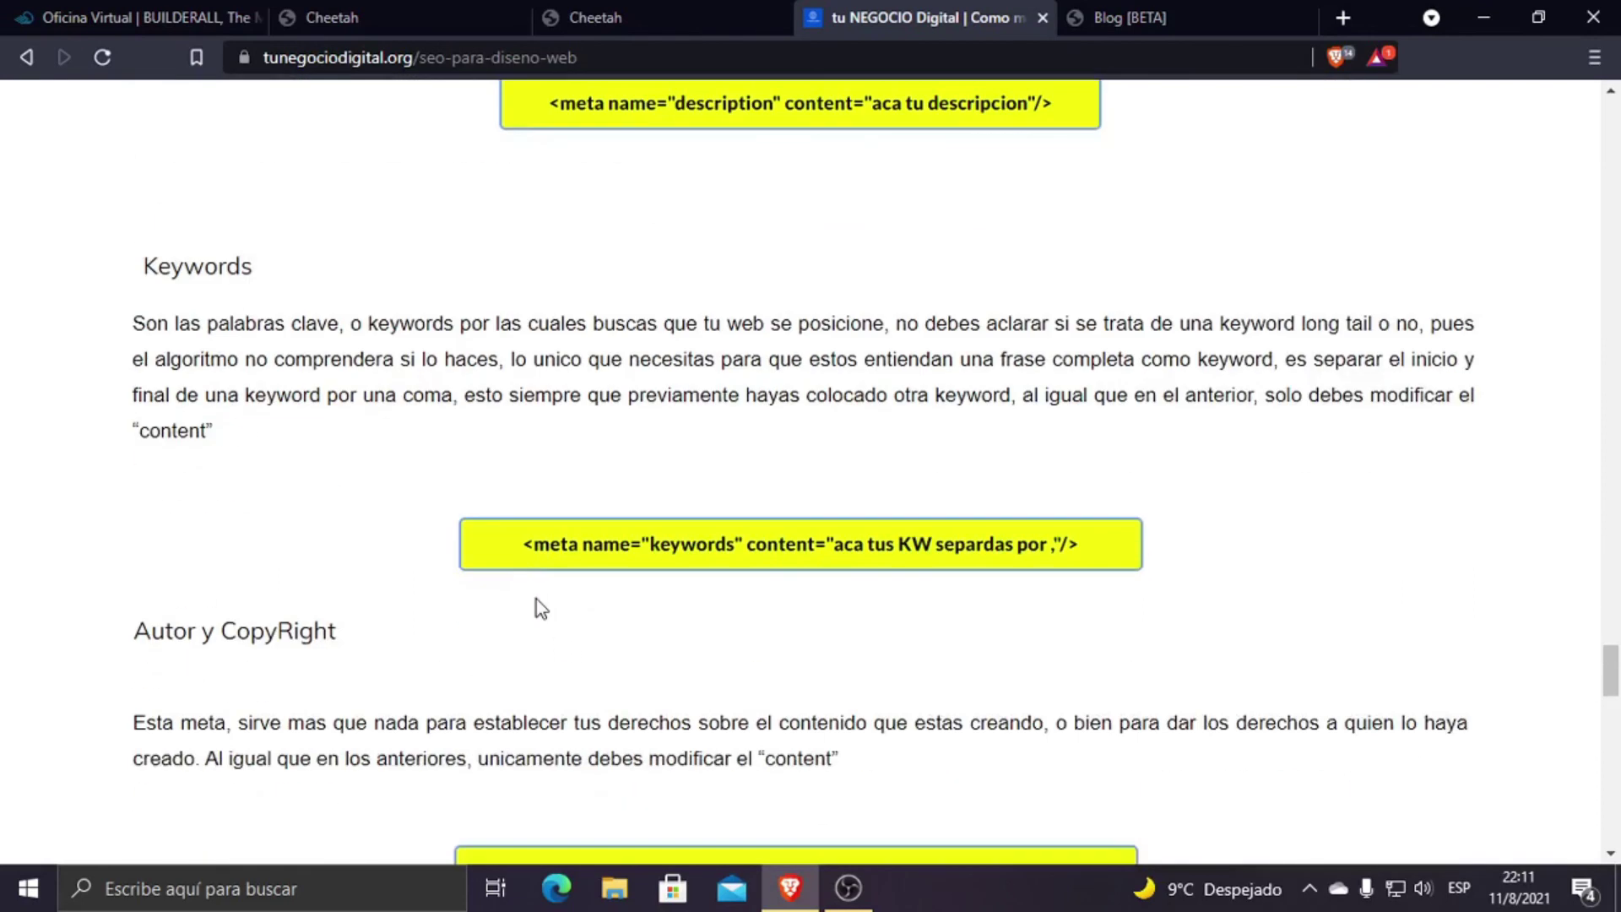
pyautogui.scroll(1, 579, 582)
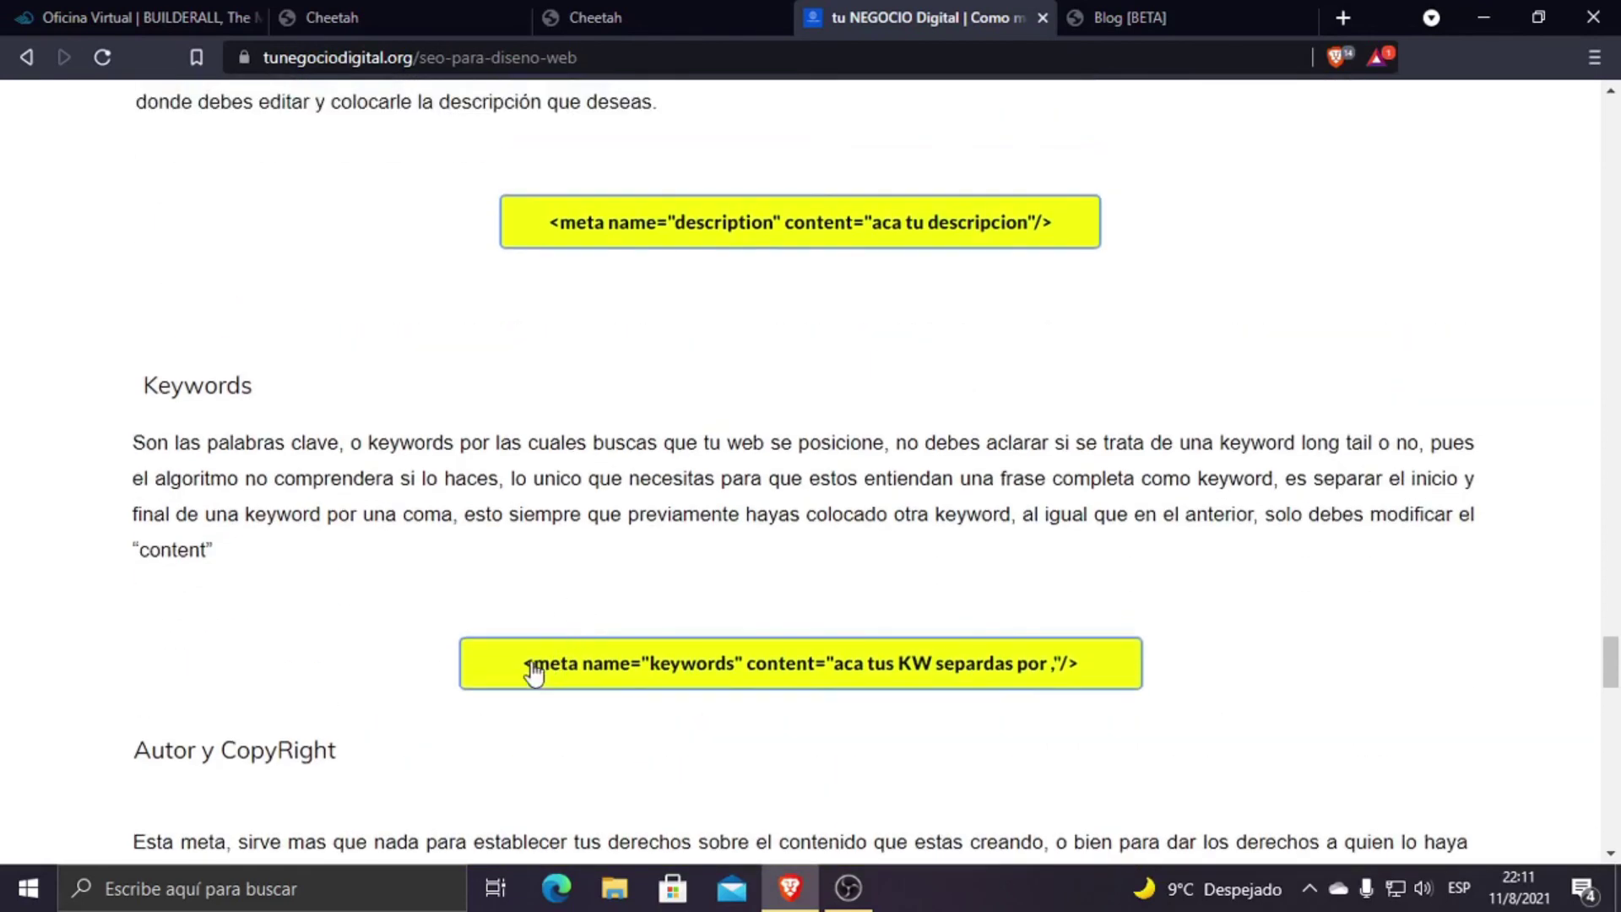
pyautogui.moveTo(517, 671); pyautogui.dragTo(553, 660)
pyautogui.scroll(-6, 657, 723)
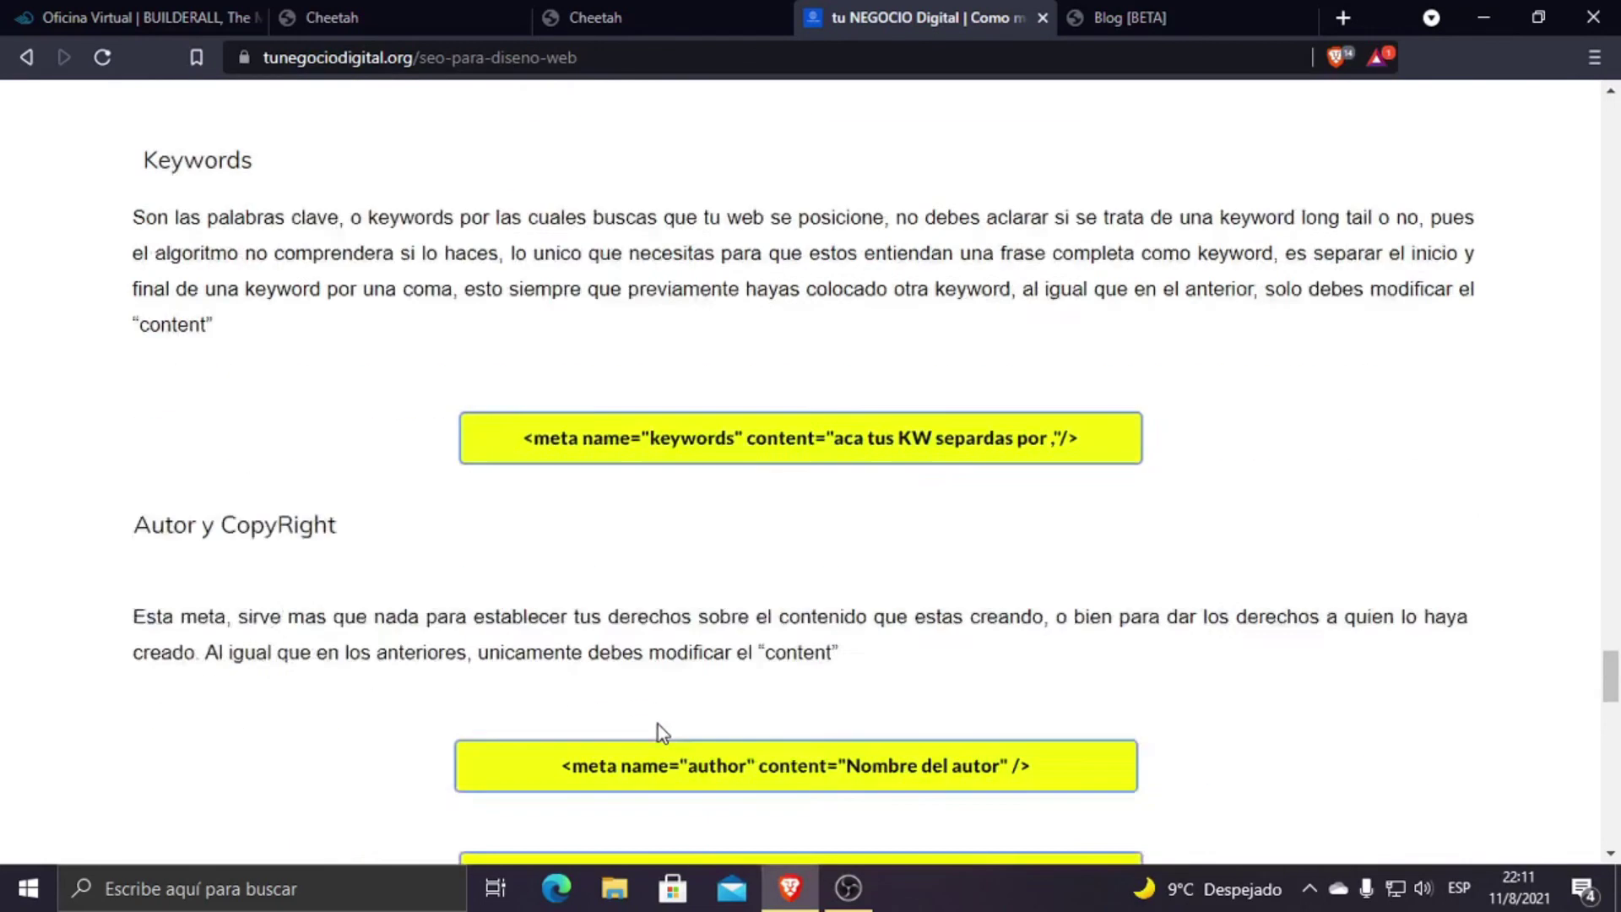
pyautogui.scroll(-6, 738, 733)
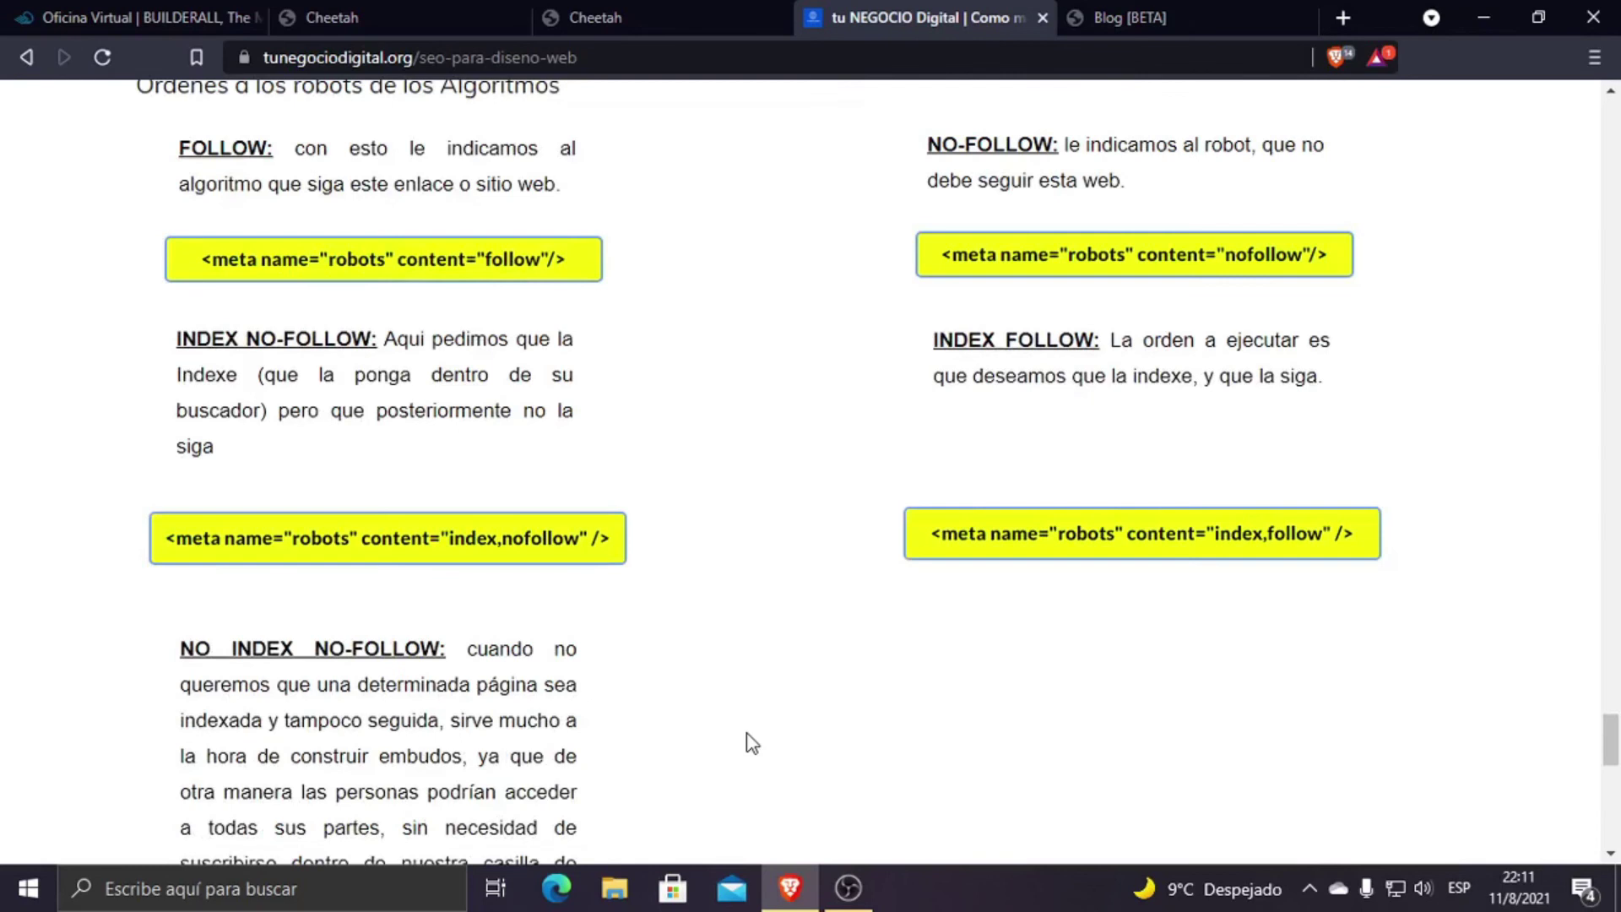
pyautogui.scroll(3, 884, 358)
pyautogui.scroll(6, 883, 359)
# Step: In the page editor, clear the main heading's tag and try single characters such as P, ¡, ], A, N and b
pyautogui.click(714, 17)
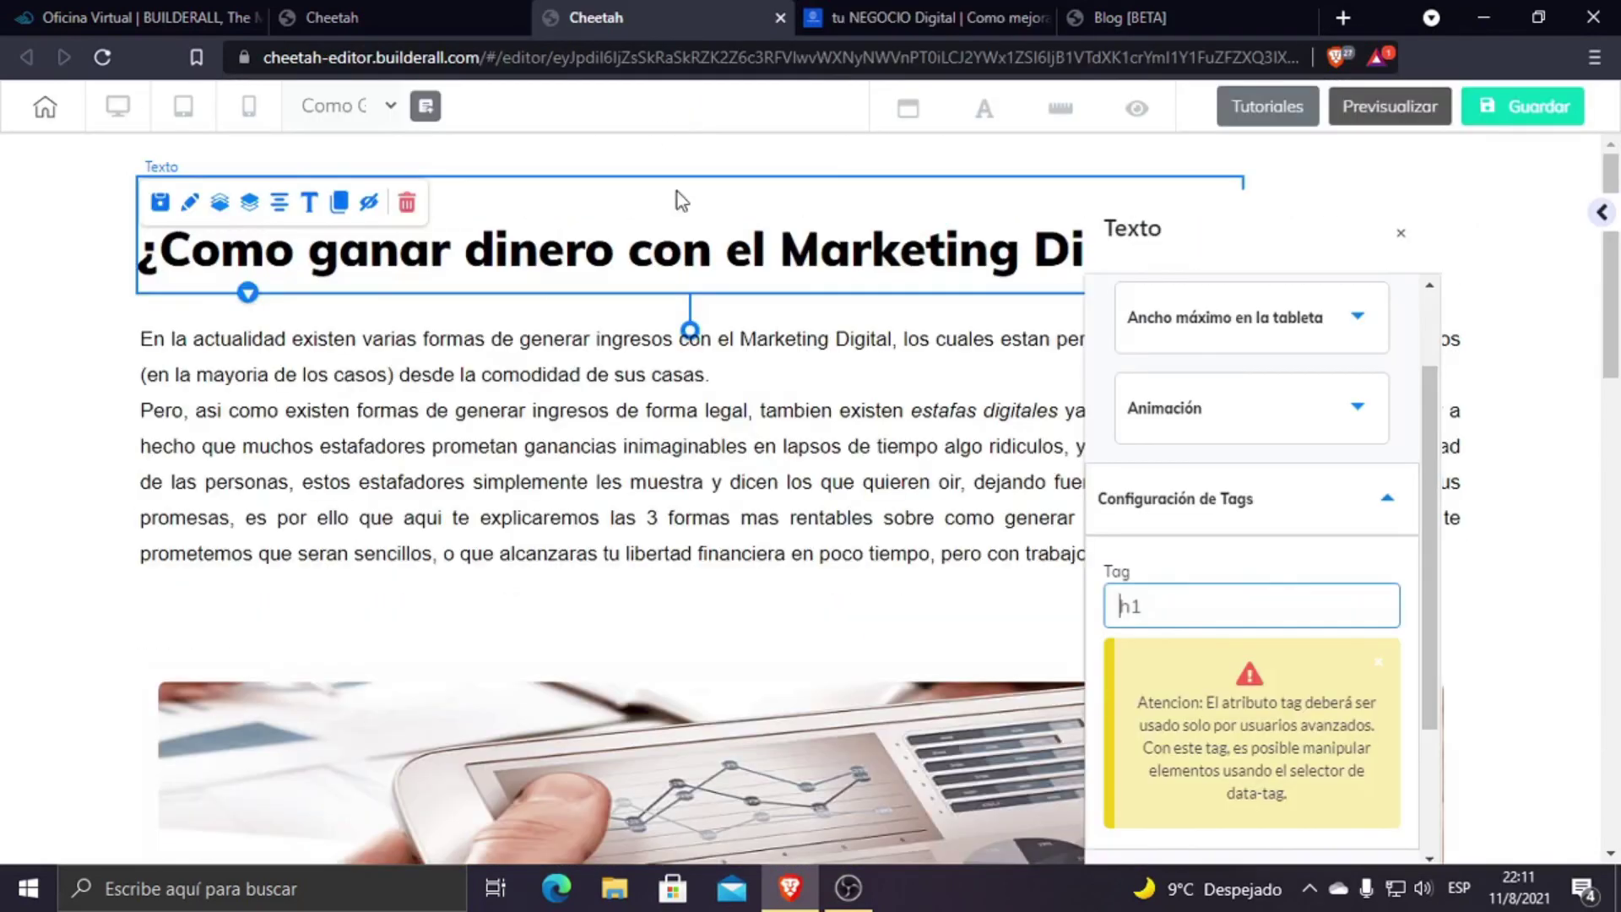
pyautogui.hotkey('shift', 'Right')
pyautogui.hotkey('shift', 'Right')
pyautogui.press('BackSpace')
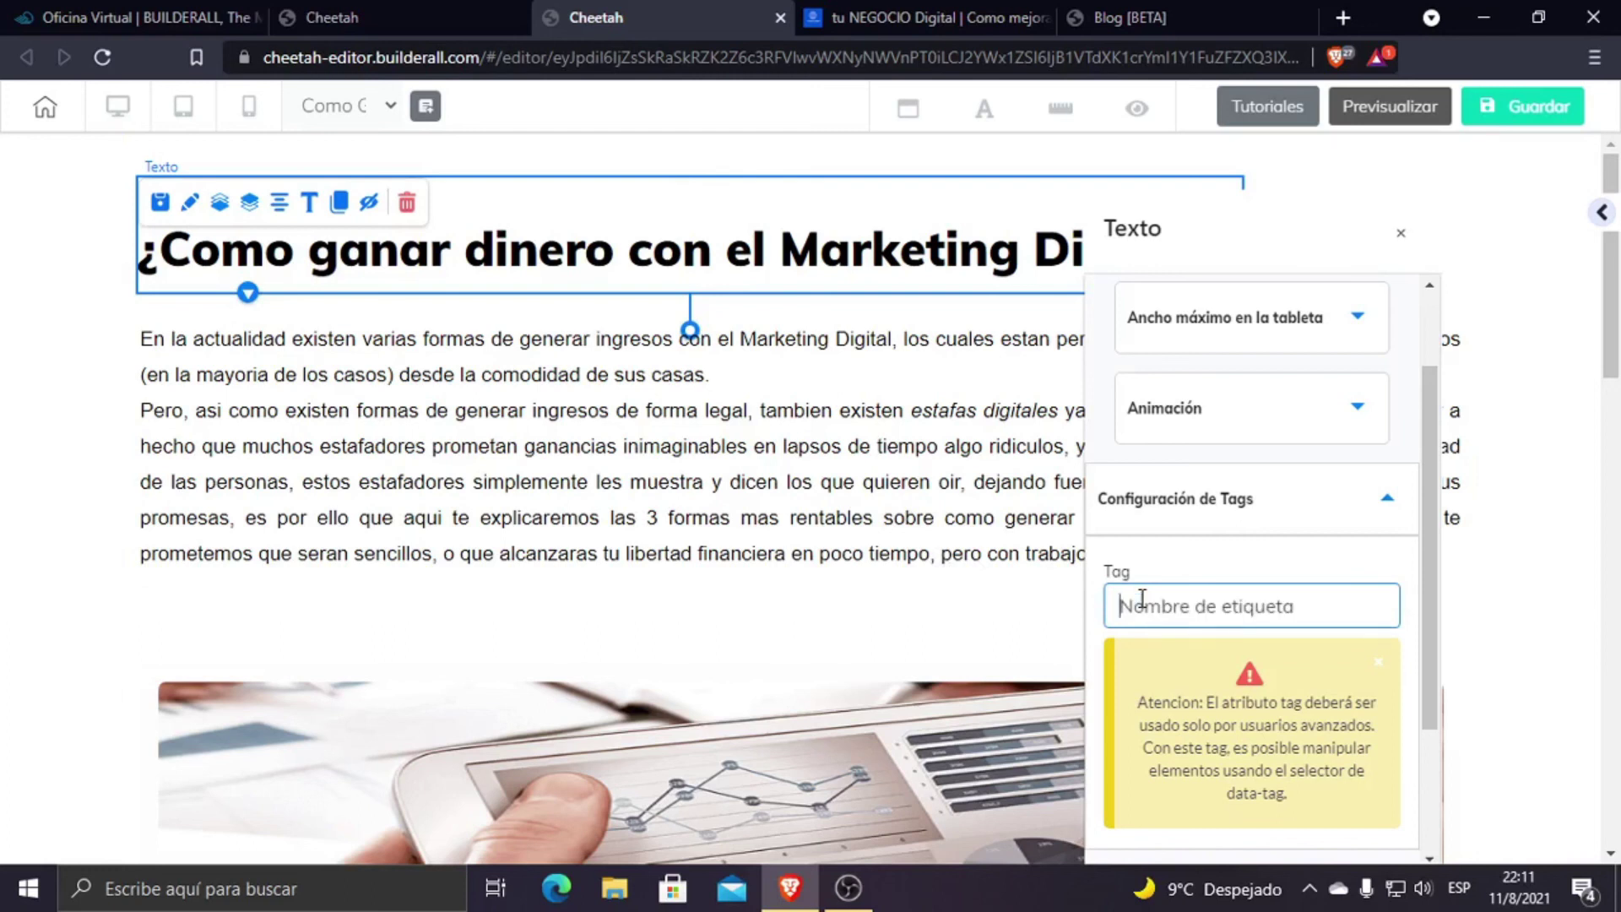
pyautogui.write('P')
pyautogui.press('BackSpace')
pyautogui.write('P')
pyautogui.press('BackSpace')
pyautogui.write('P')
pyautogui.press('BackSpace')
pyautogui.write('P')
pyautogui.press('BackSpace')
pyautogui.write('P')
pyautogui.press('BackSpace')
pyautogui.write('¡')
pyautogui.press('BackSpace')
pyautogui.write('¡')
pyautogui.press('BackSpace')
pyautogui.write(']')
pyautogui.press('BackSpace')
pyautogui.write('A')
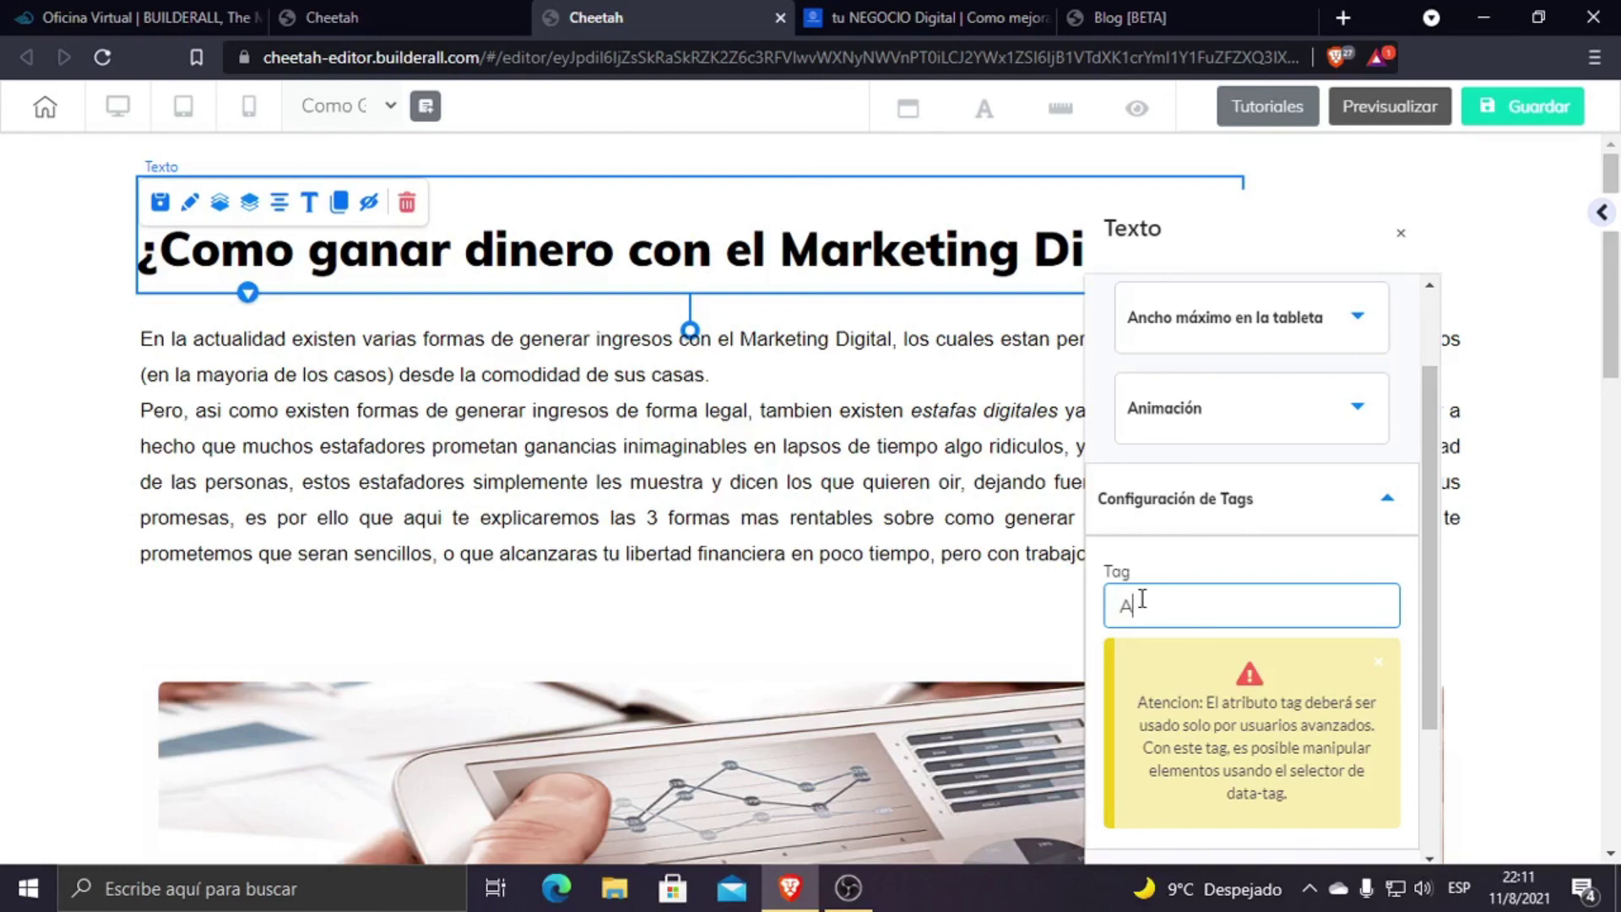
pyautogui.press('BackSpace')
pyautogui.write('N')
pyautogui.press('BackSpace')
pyautogui.write('b')
pyautogui.press('BackSpace')
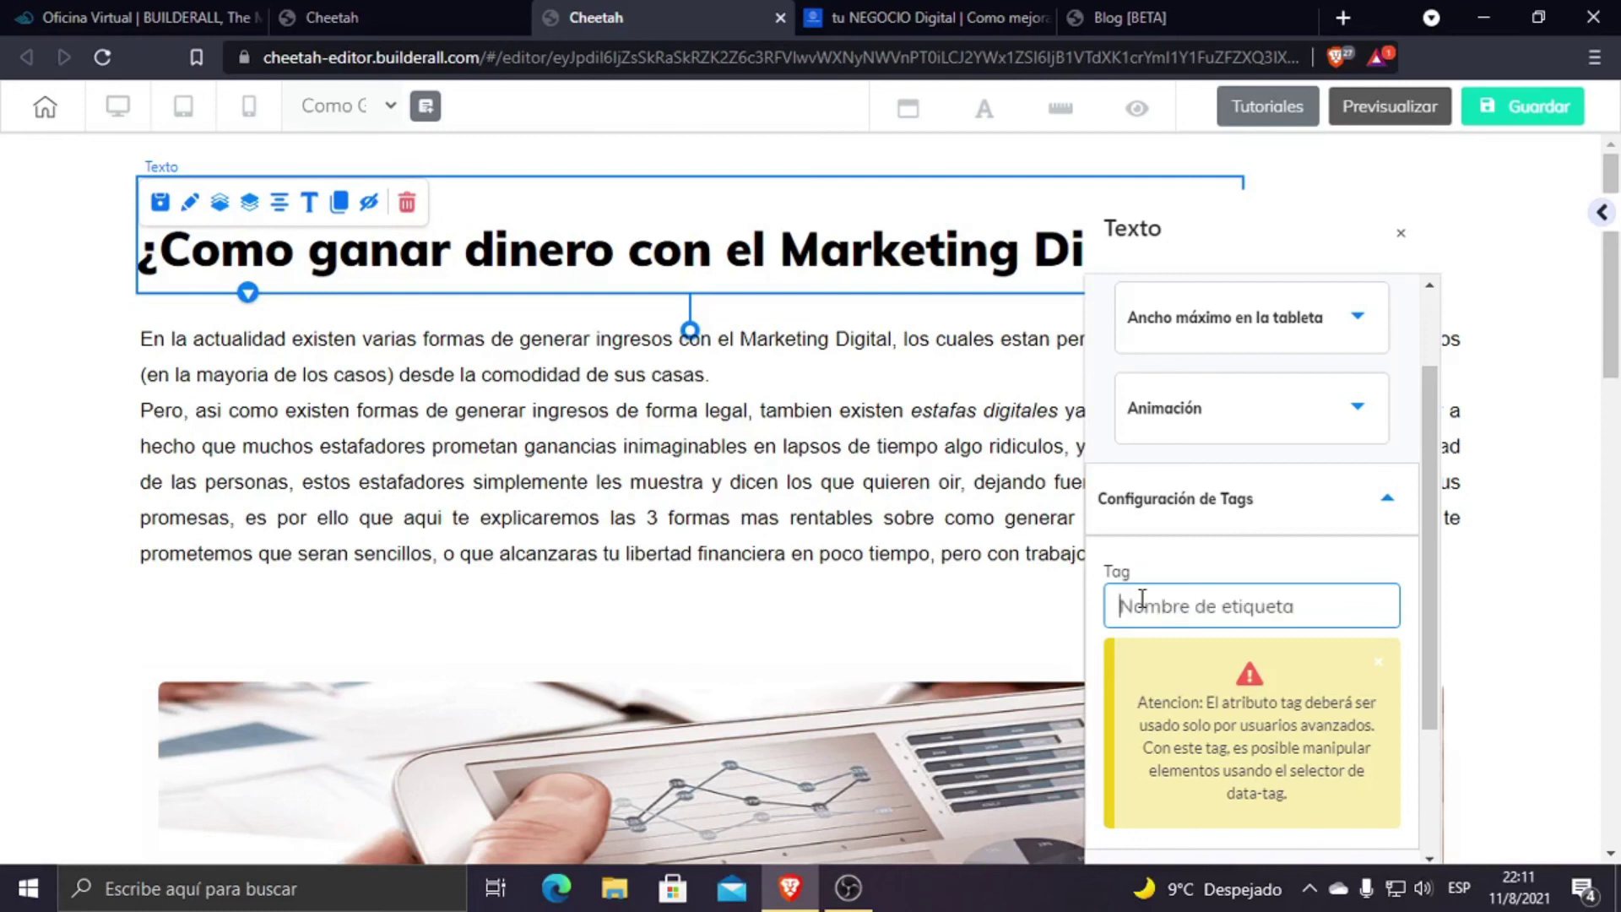
pyautogui.write('b')
pyautogui.press('BackSpace')
# Step: Set the main heading's tag to h1 and briefly consult the SEO article's keywords and author meta-tags
pyautogui.write('h1')
pyautogui.click(921, 17)
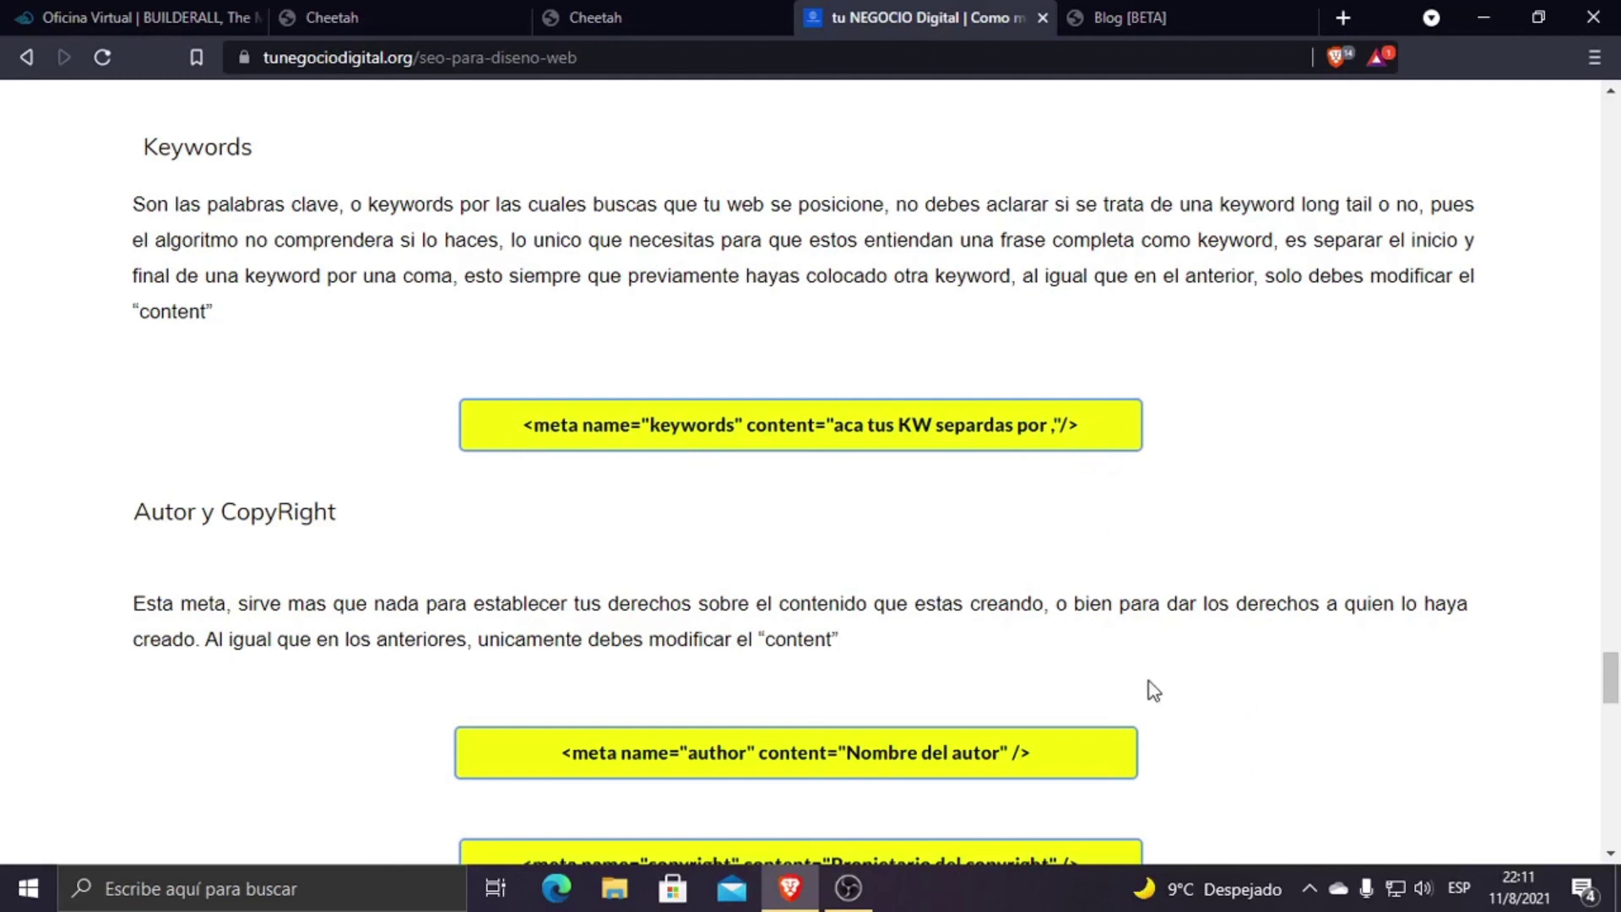
pyautogui.click(727, 15)
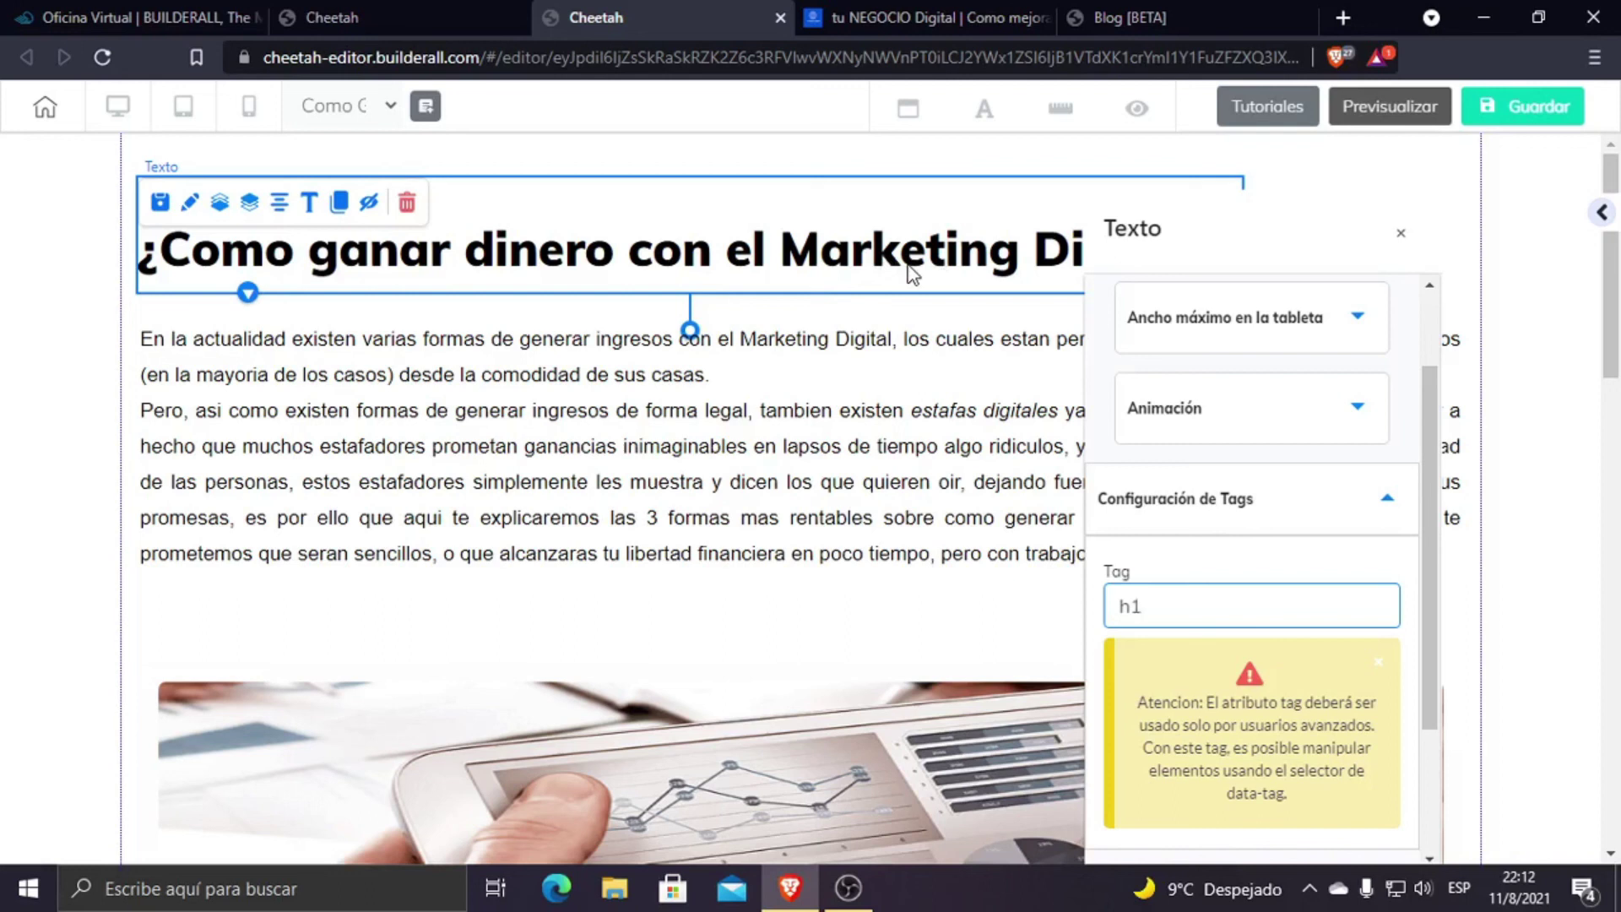
# Step: Open the settings of the "Como Ganar Dinero CON EL MARKETING DIGITAL" page and look over its general fields
pyautogui.click(462, 11)
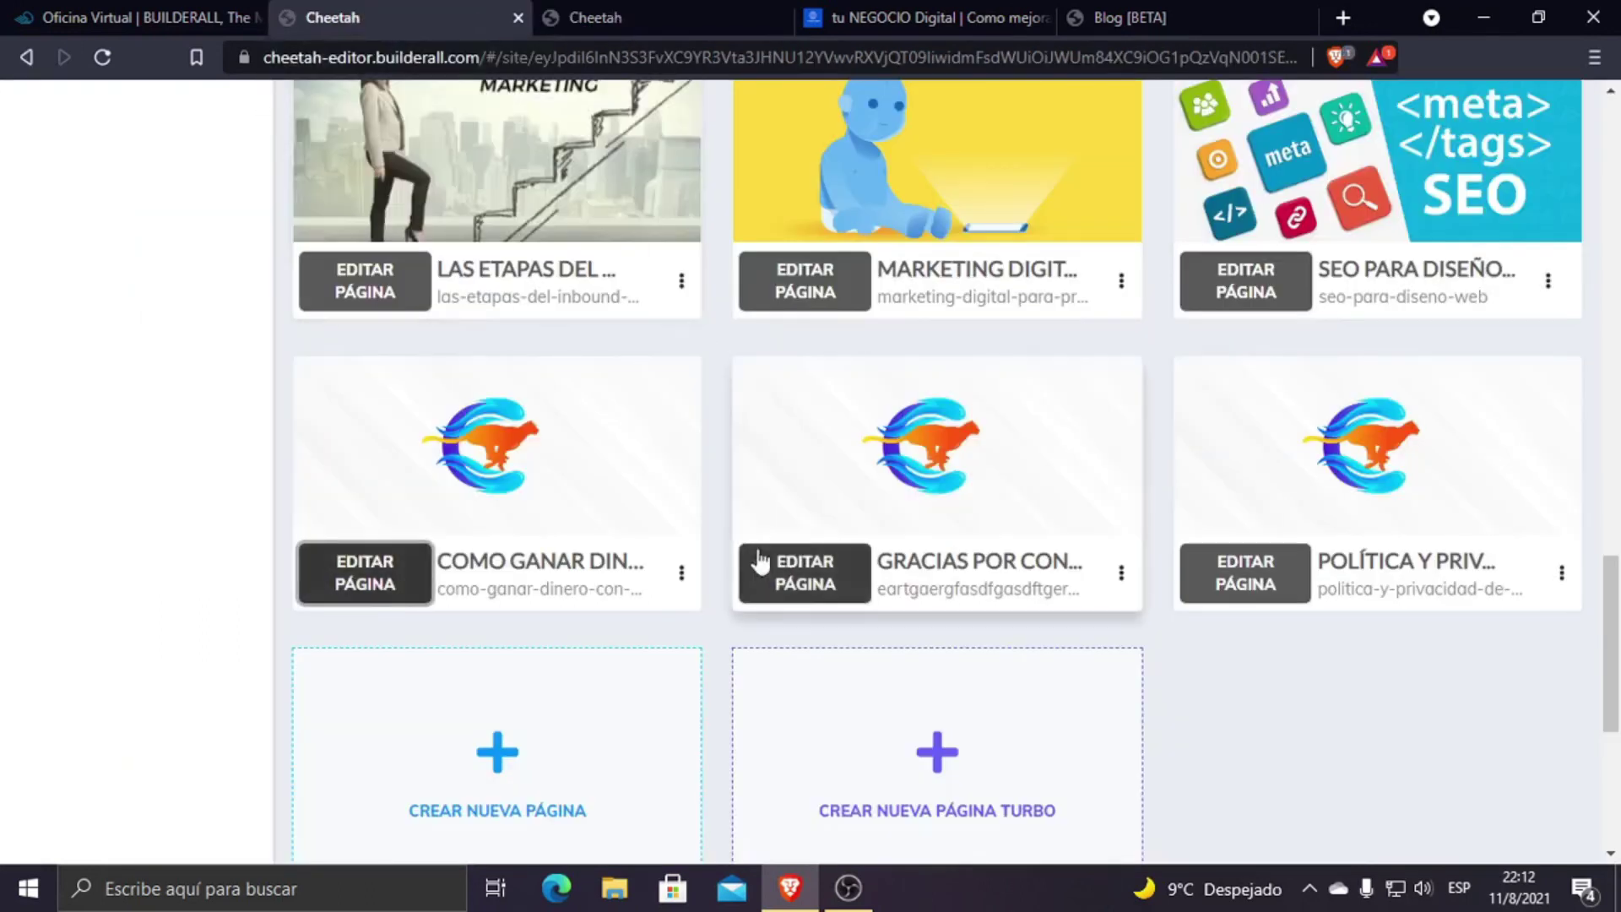
pyautogui.click(682, 573)
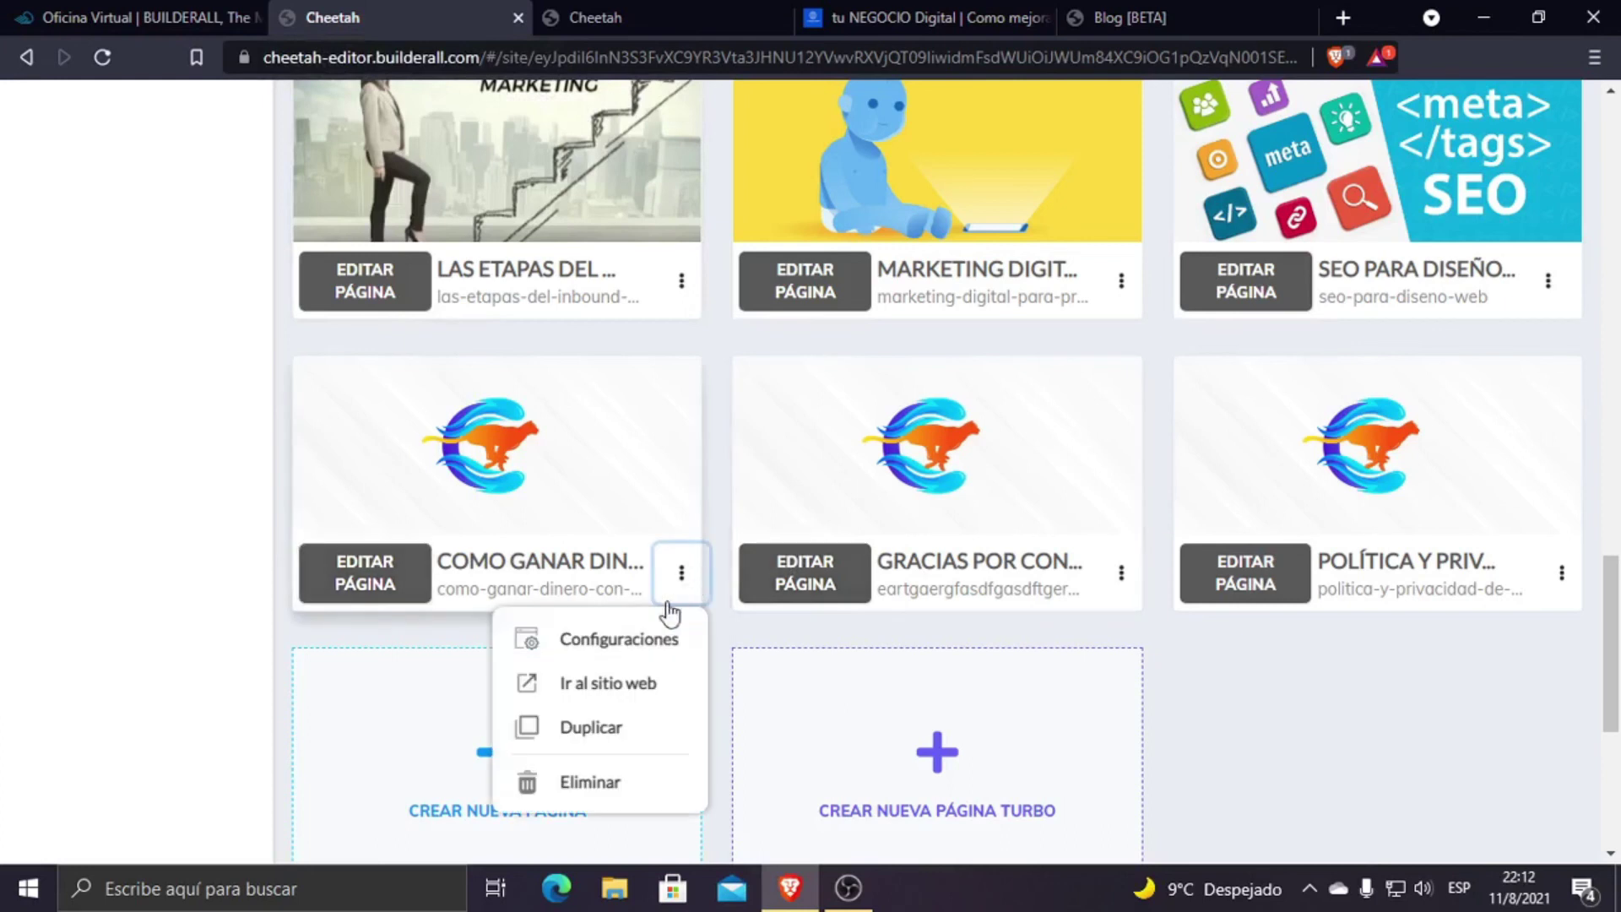
pyautogui.click(625, 646)
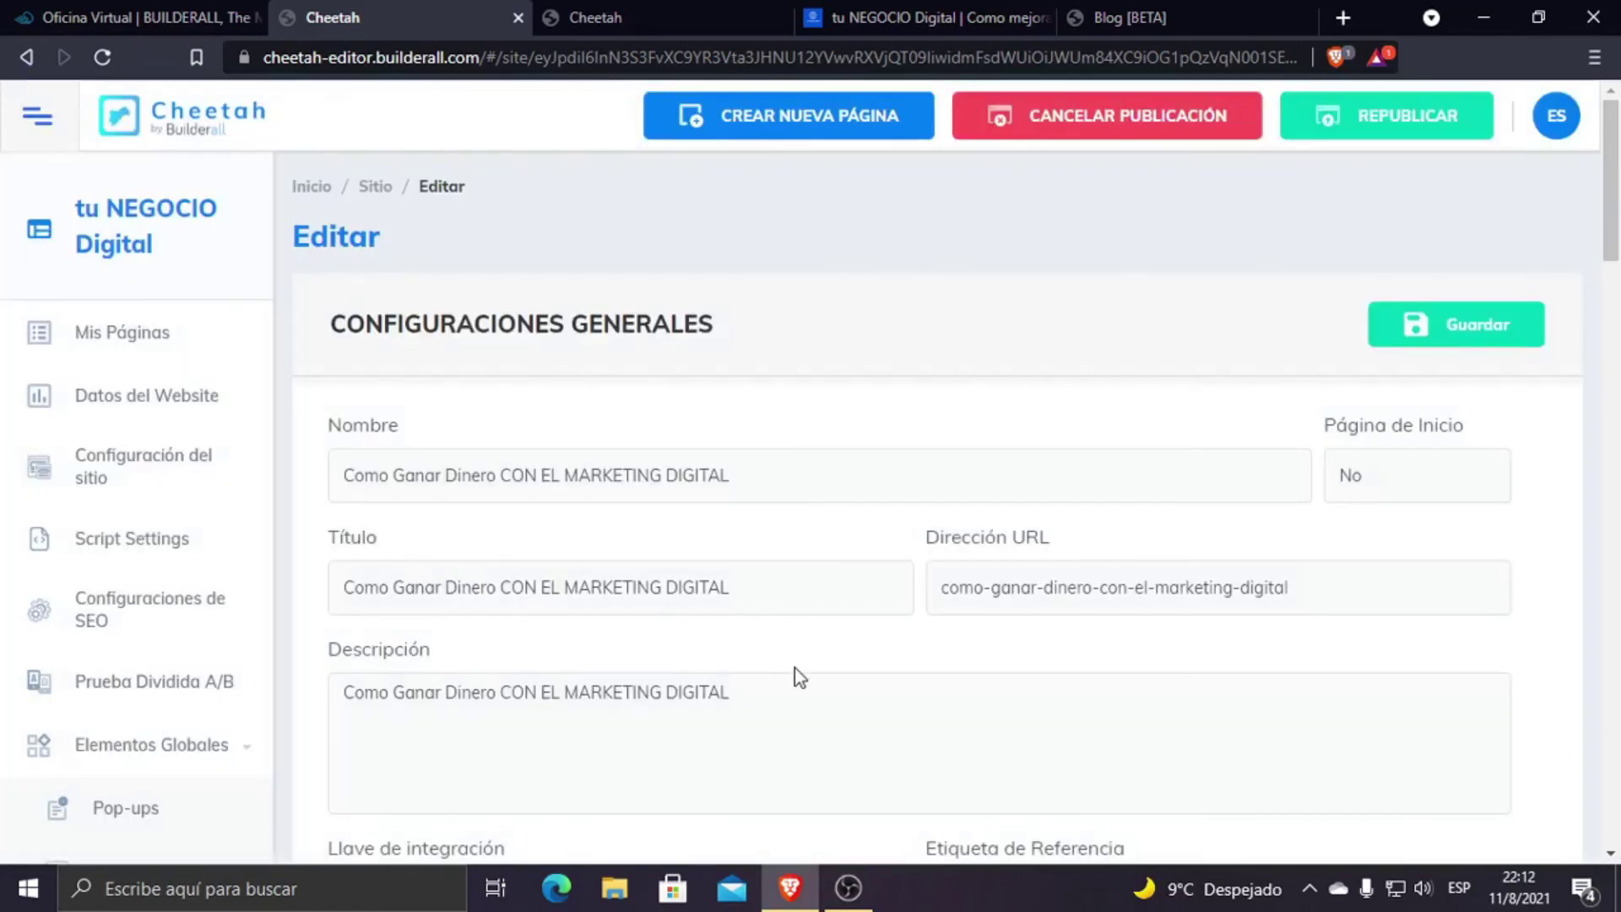
pyautogui.scroll(-7, 796, 676)
pyautogui.scroll(7, 797, 667)
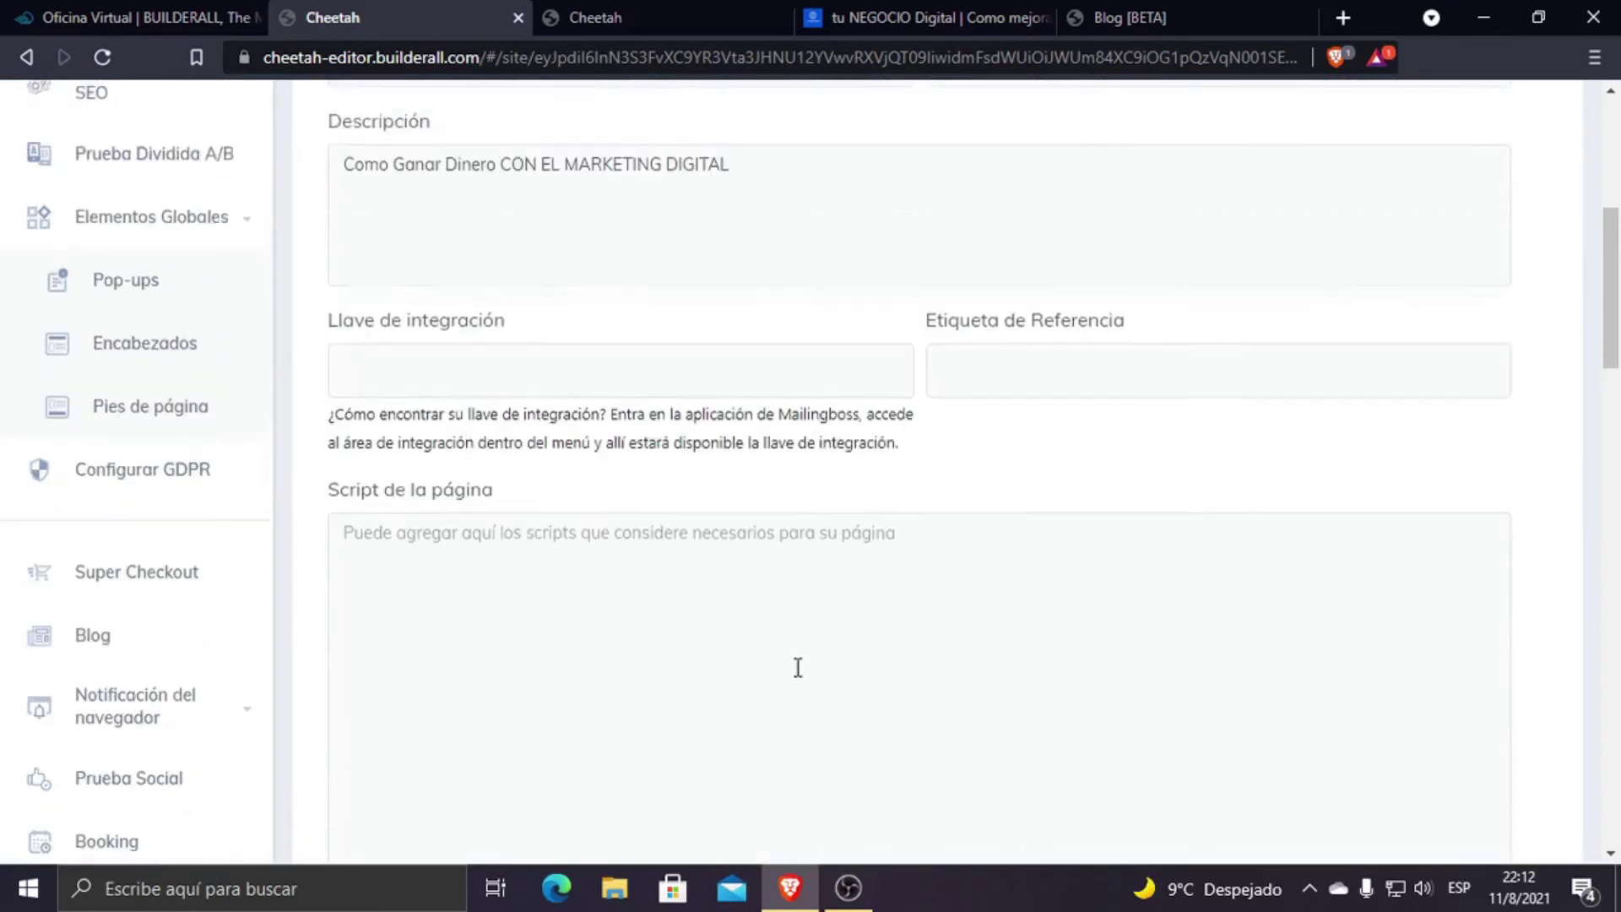
# Step: Examine the page's general, script and SEO settings, including the keywords, Metatag and noindex options, alongside the page in the editor
pyautogui.click(728, 4)
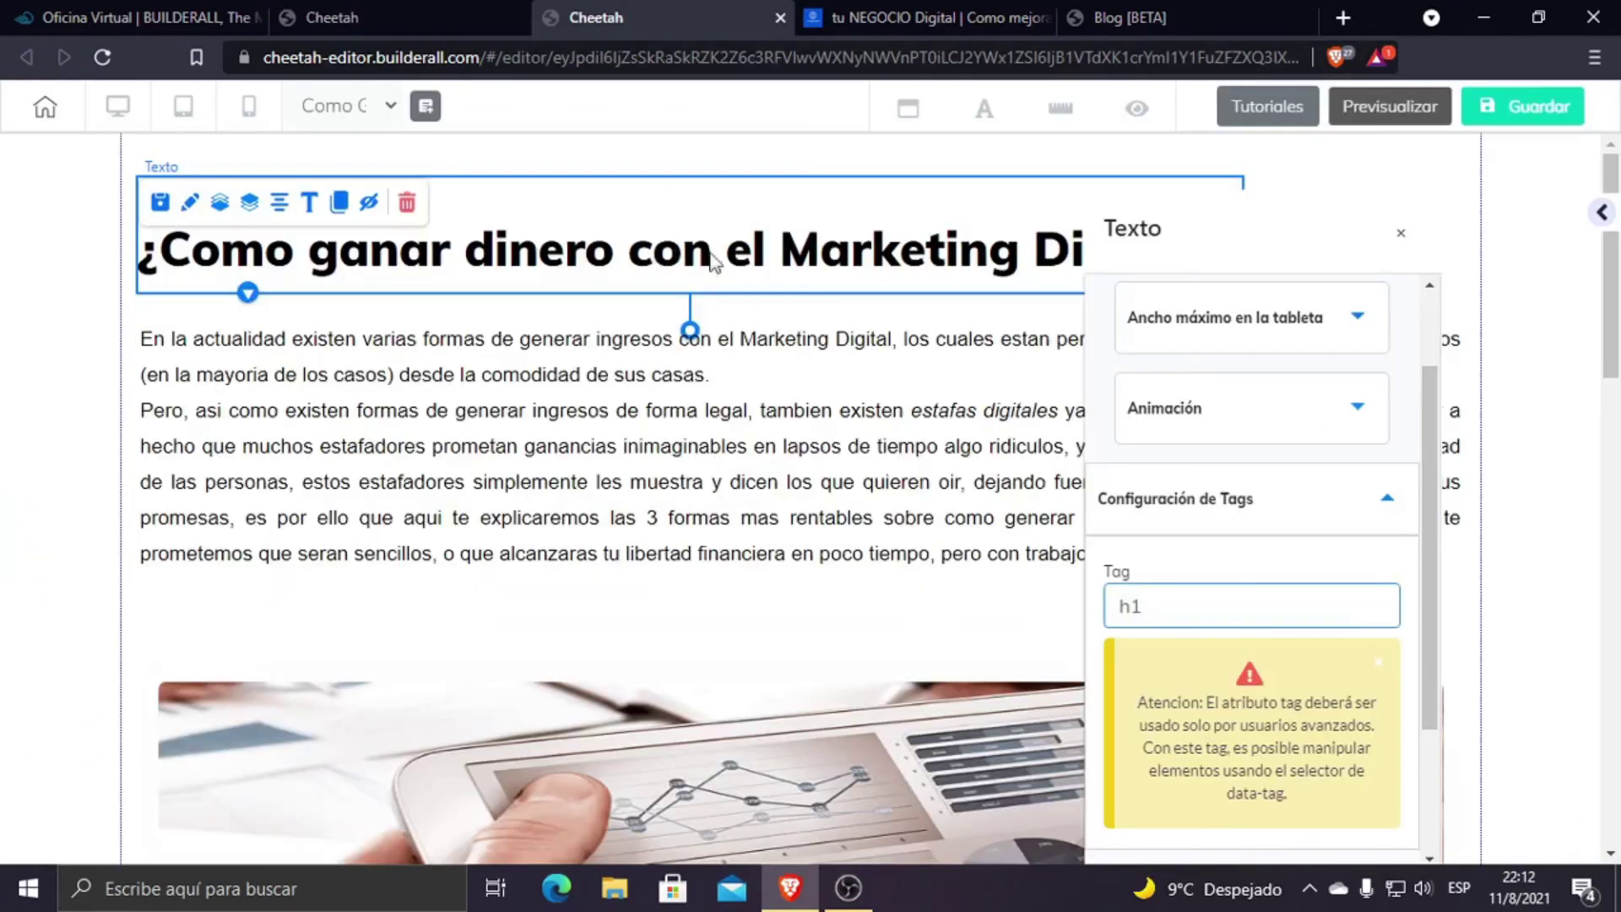
pyautogui.click(397, 17)
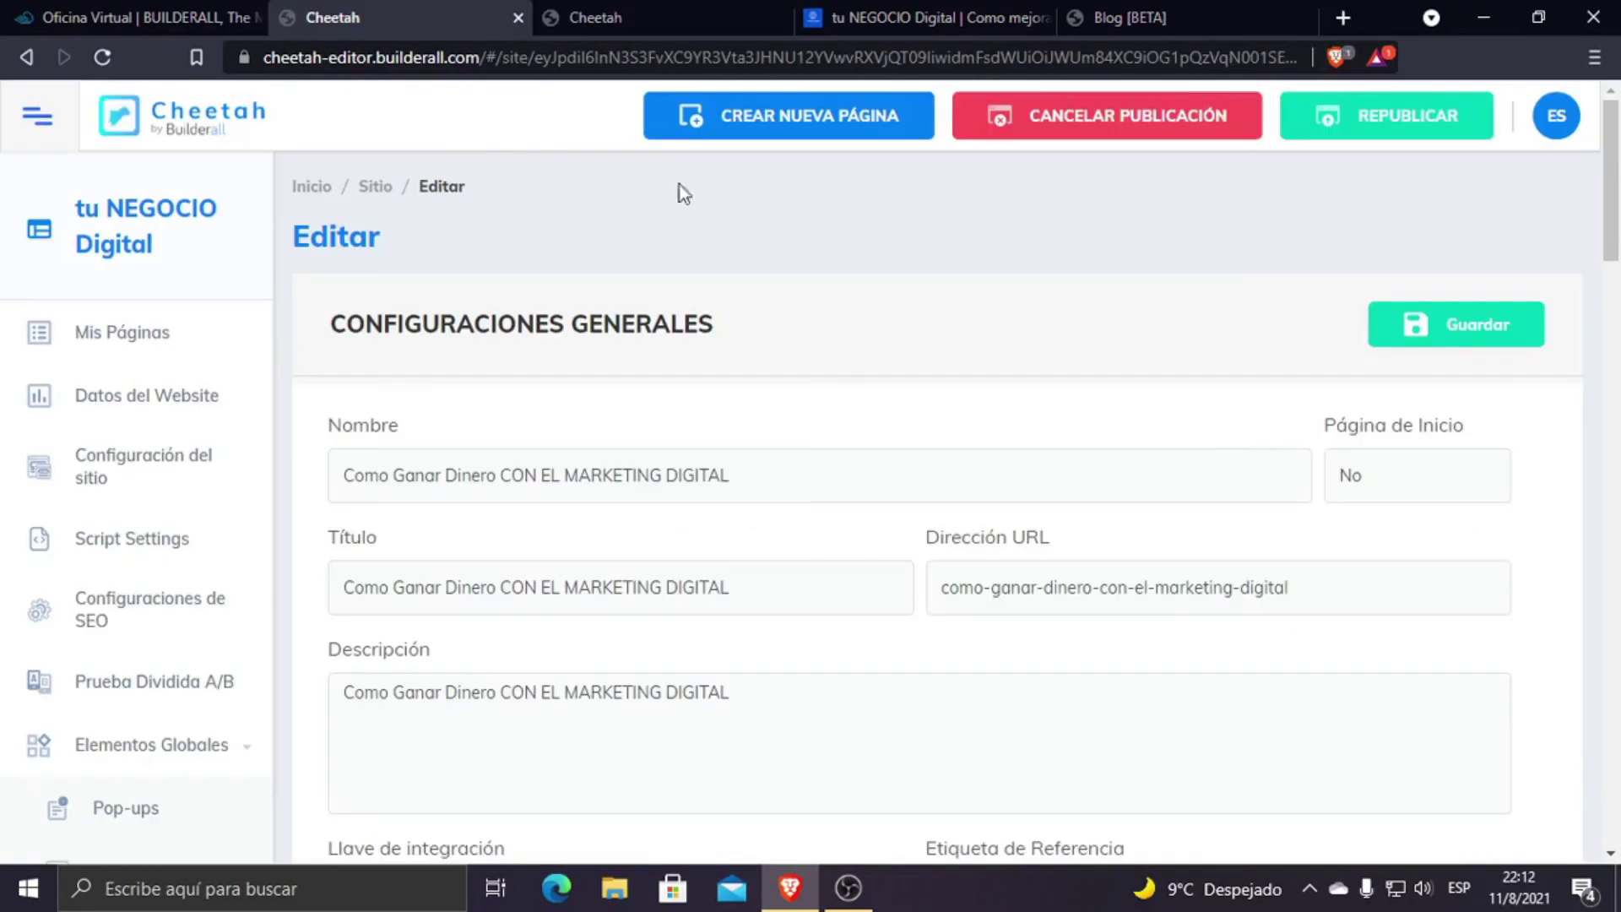
pyautogui.scroll(-1, 889, 490)
pyautogui.scroll(-5, 889, 490)
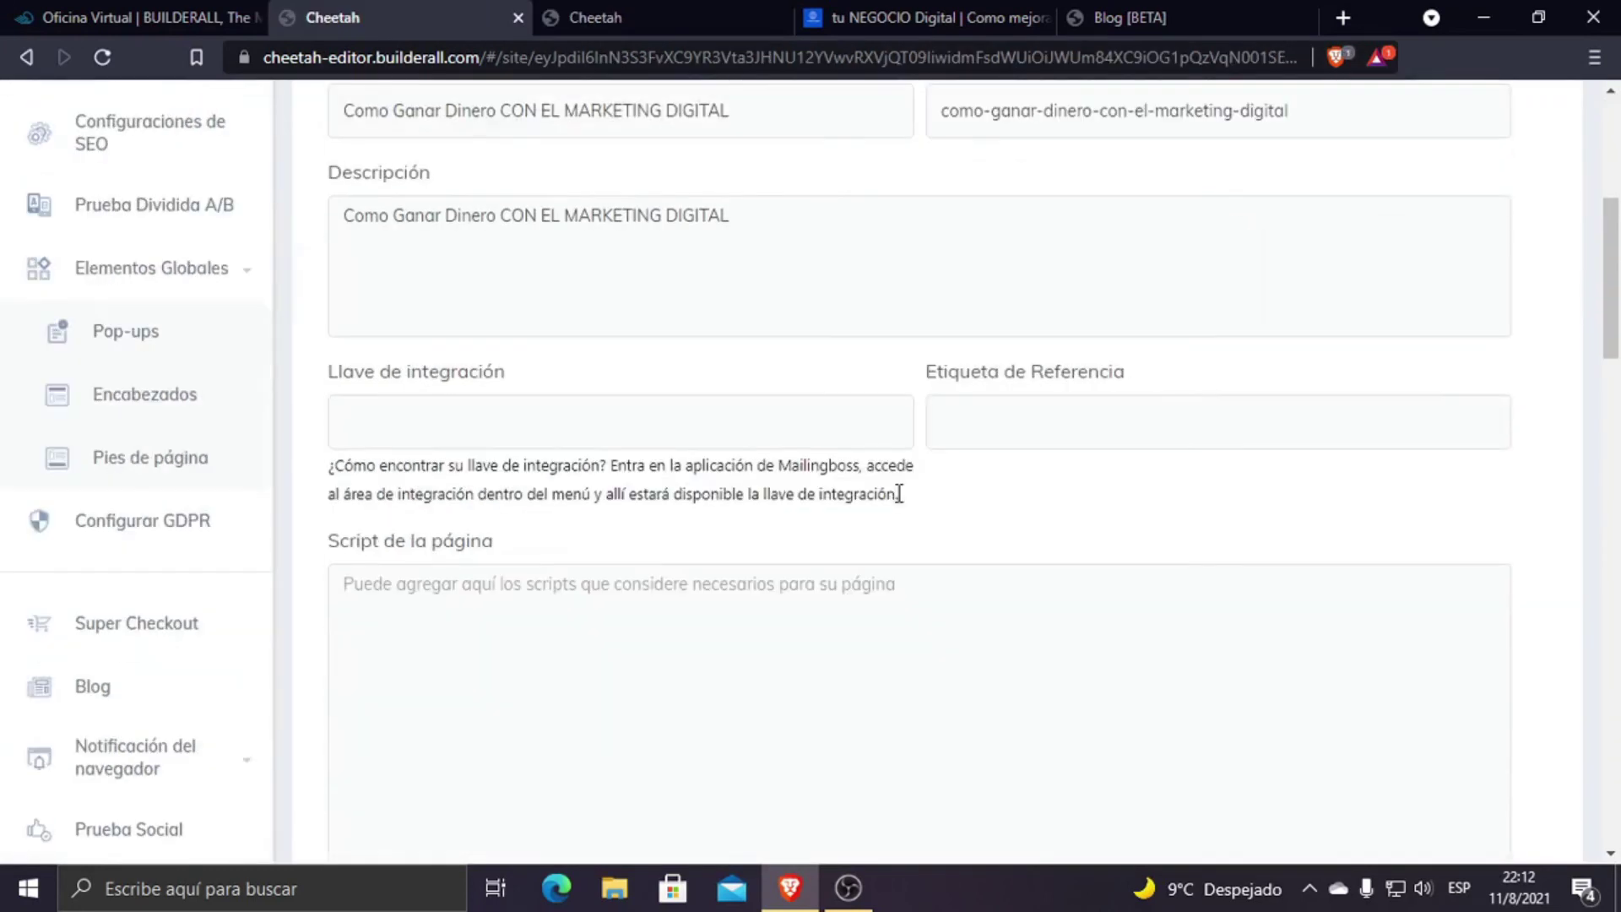
pyautogui.scroll(-10, 899, 494)
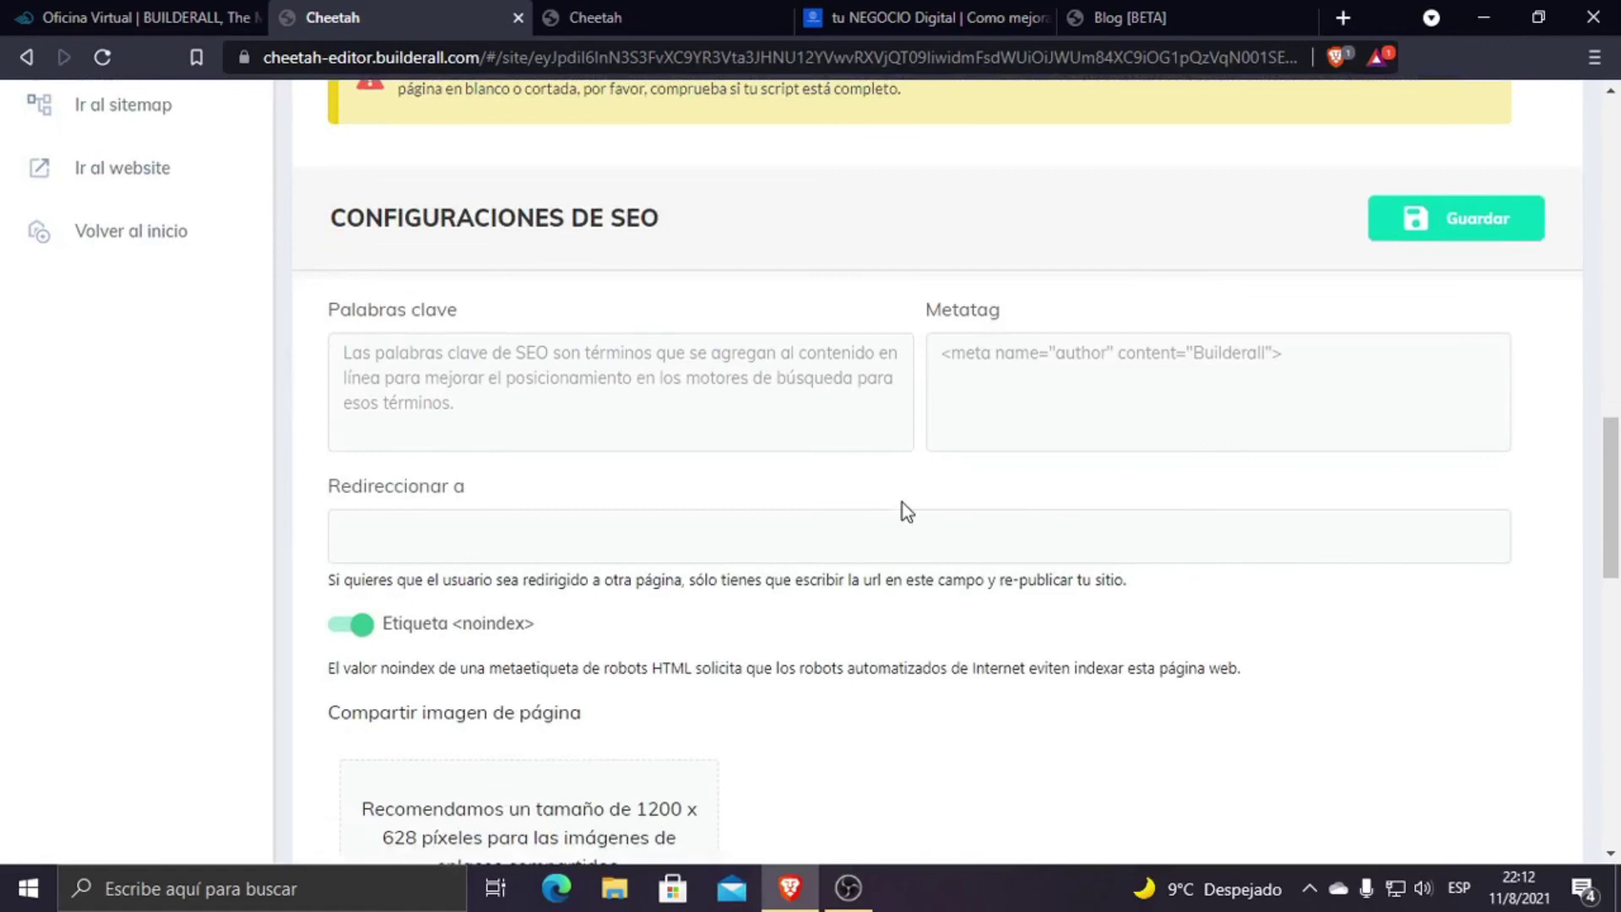
pyautogui.scroll(-7, 902, 501)
pyautogui.scroll(20, 904, 504)
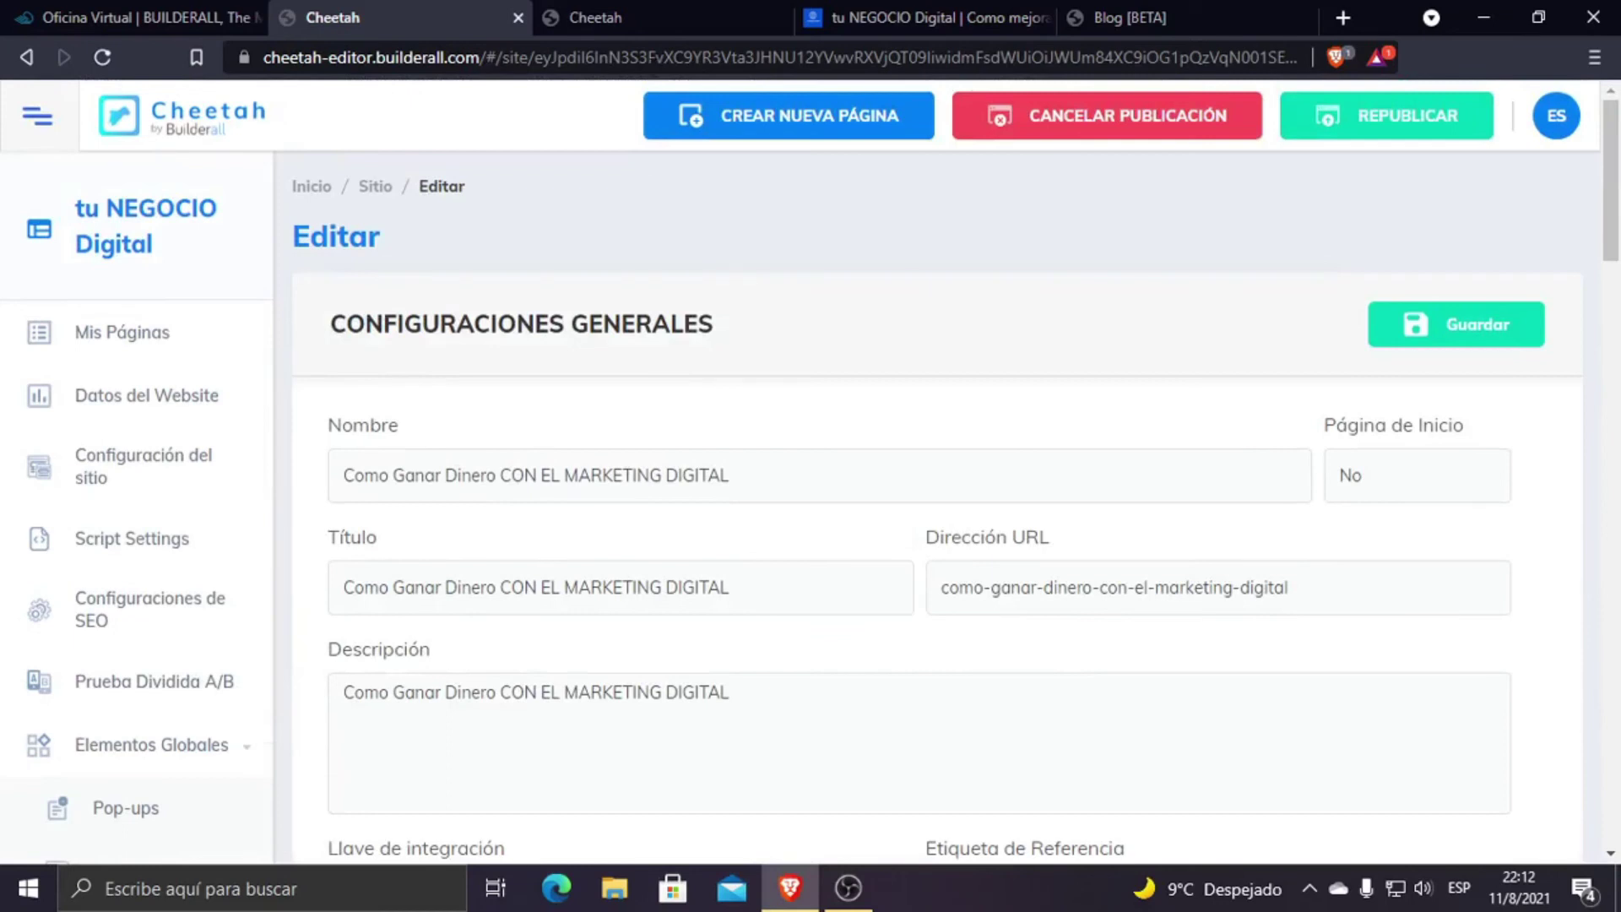
pyautogui.click(575, 17)
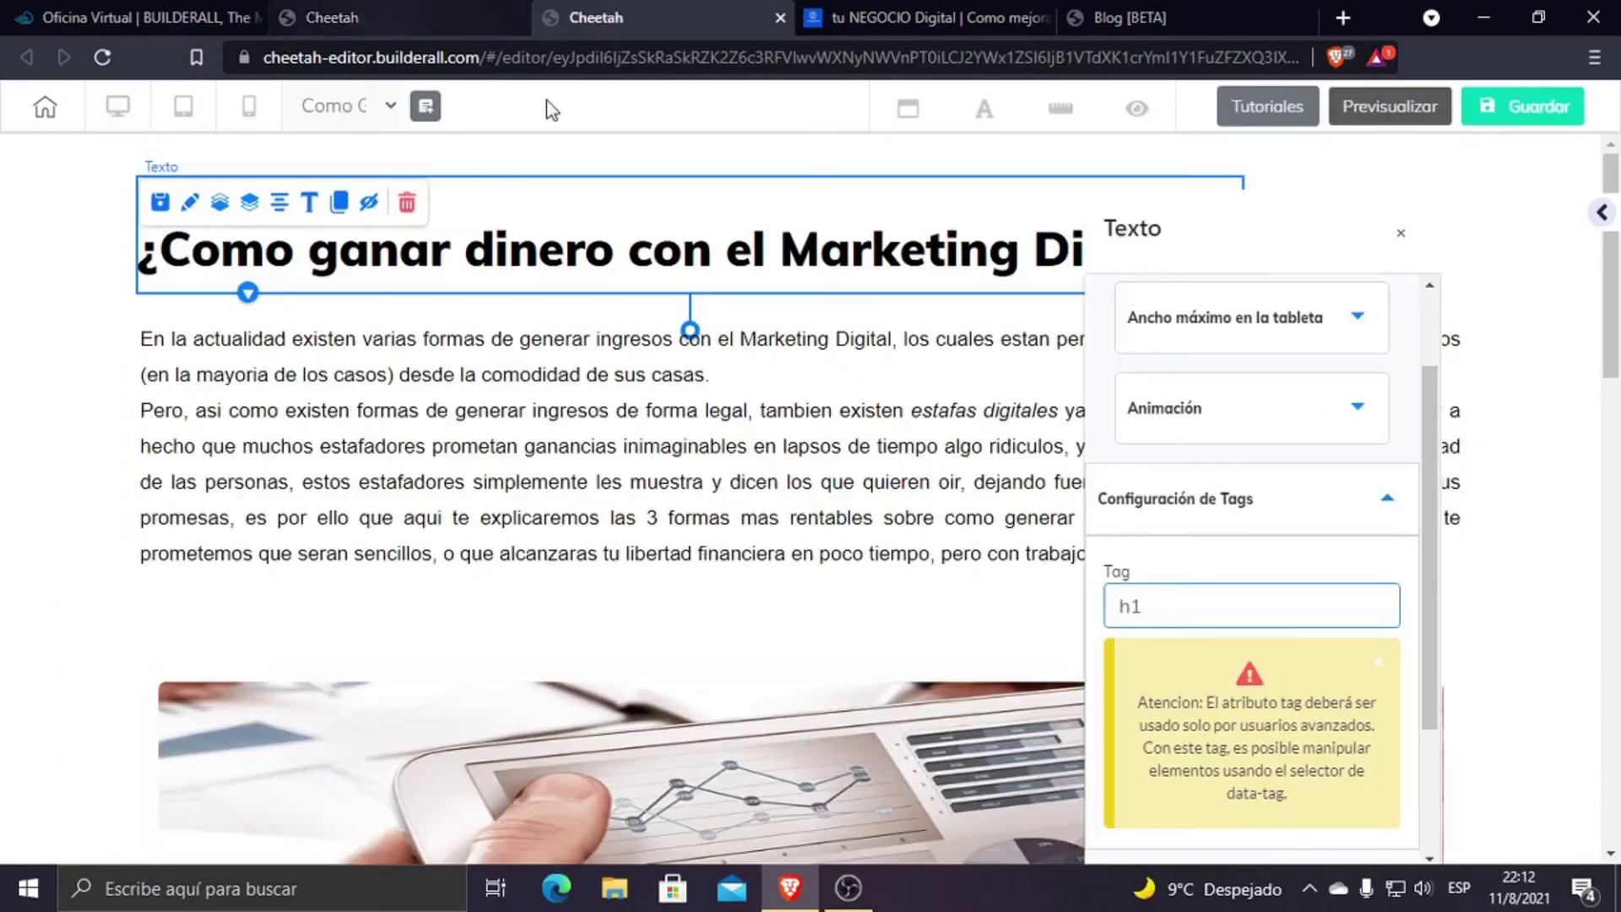
pyautogui.click(424, 9)
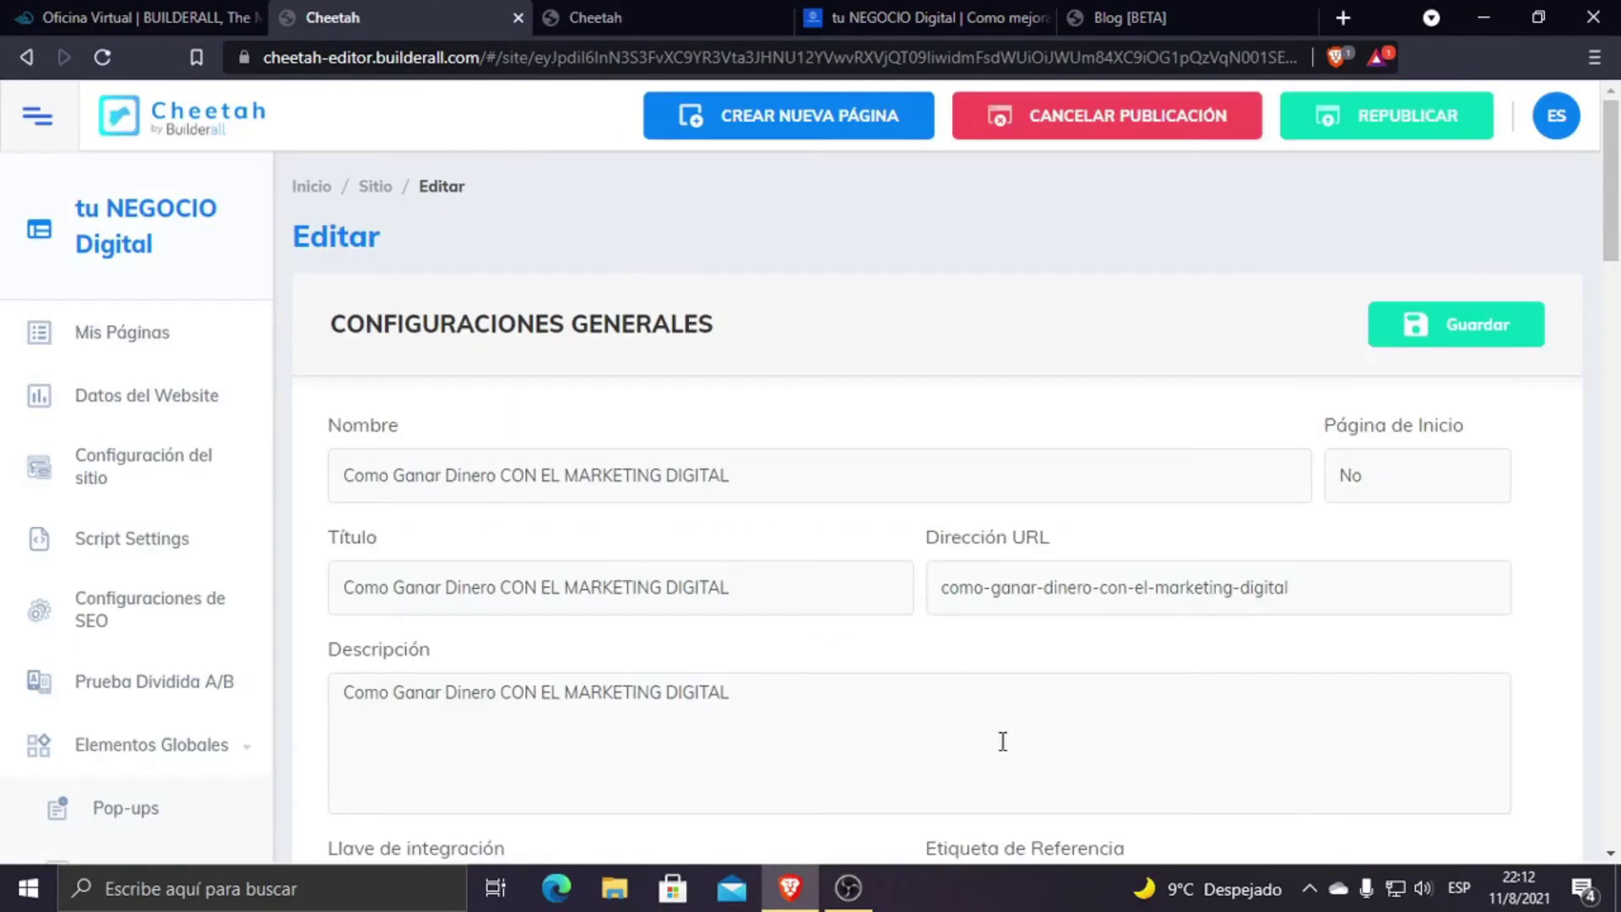